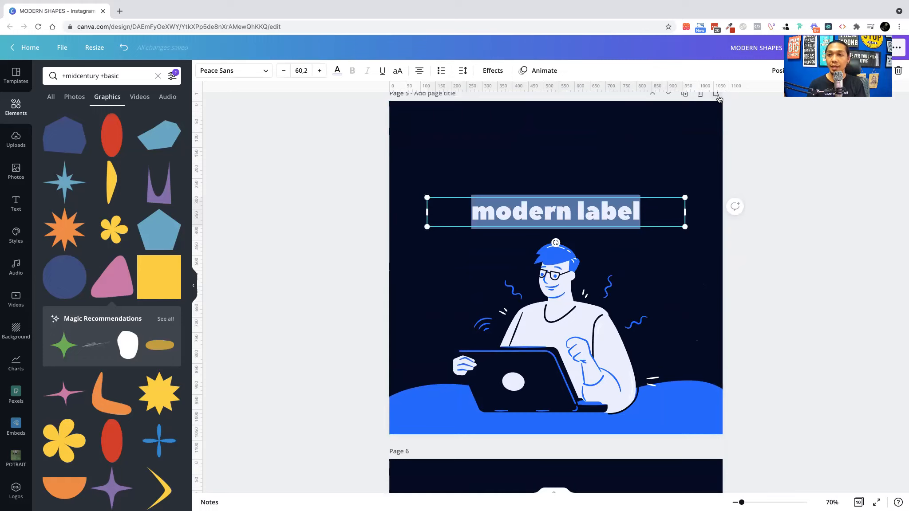
Add a blank page after page 5 and search the elements for "modern label".
key("ctrl+Return")
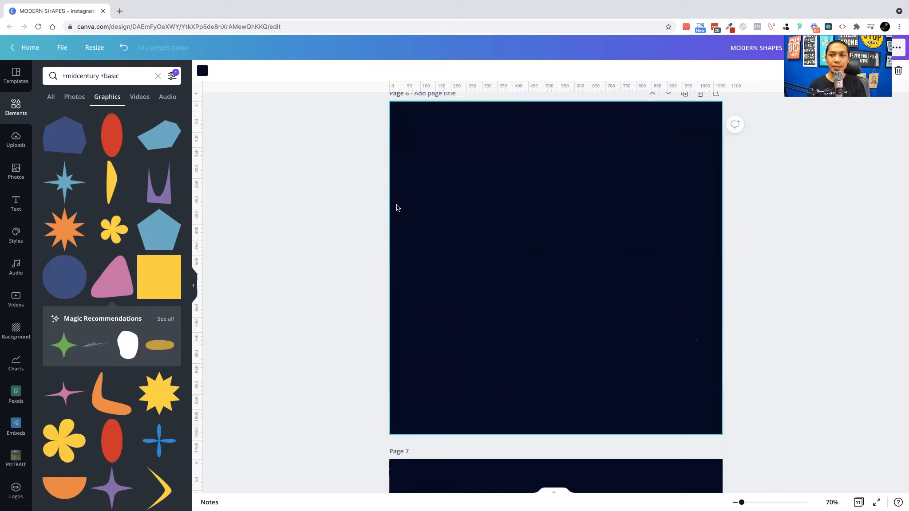
left_click(123, 76)
key("ctrl+a")
type("modern label")
key("Return")
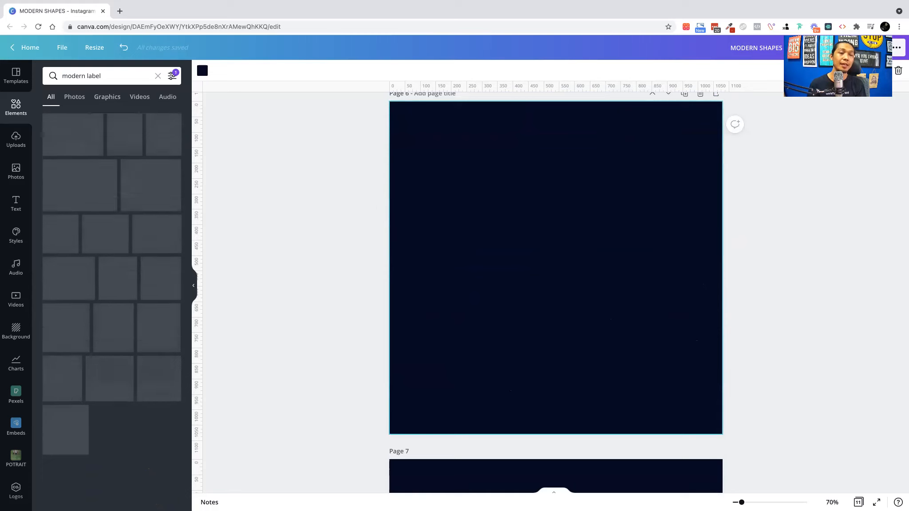
Remove the Free price filter from the "modern label" search.
left_click(172, 76)
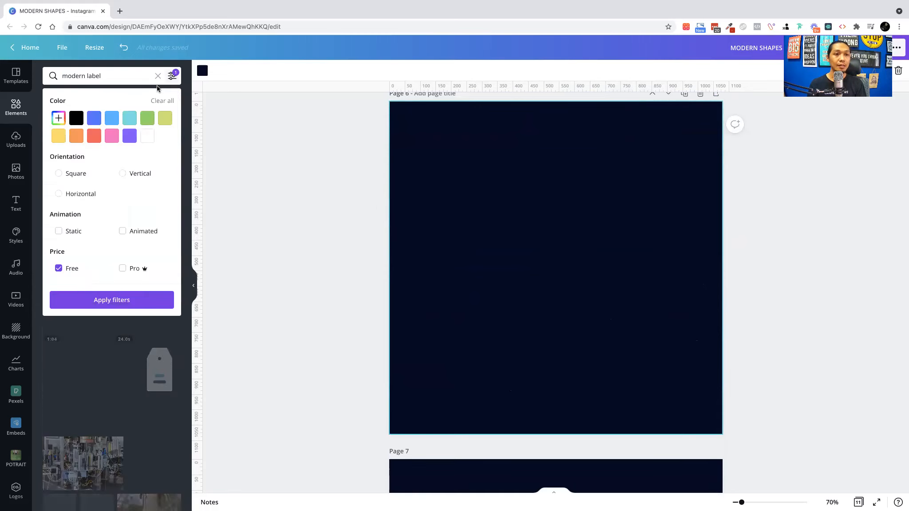
left_click(58, 268)
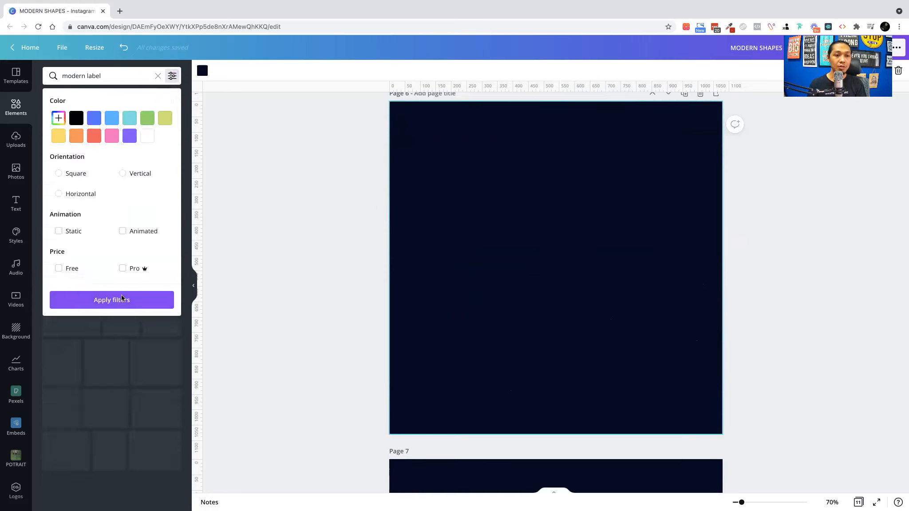
left_click(123, 298)
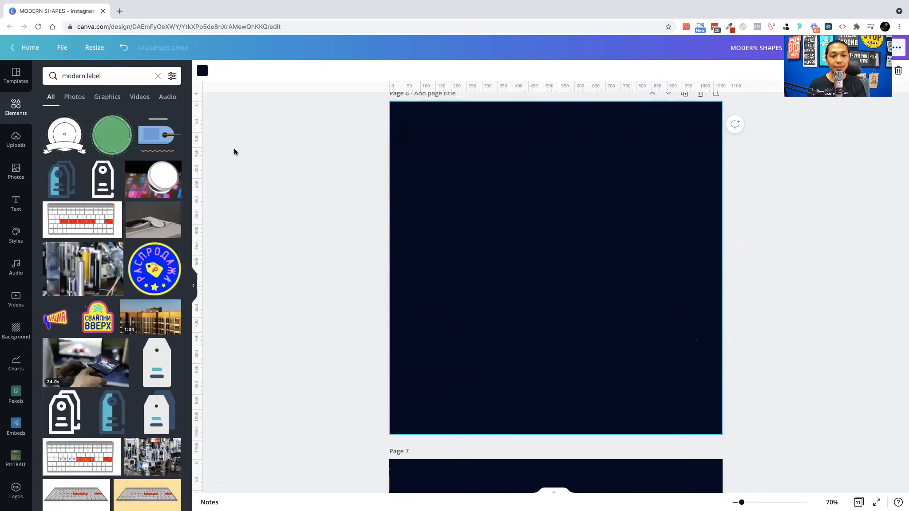
Limit the "modern label" results to graphics and add the grey irregular starburst shape to page 6.
scroll(122, 371, "down", 3)
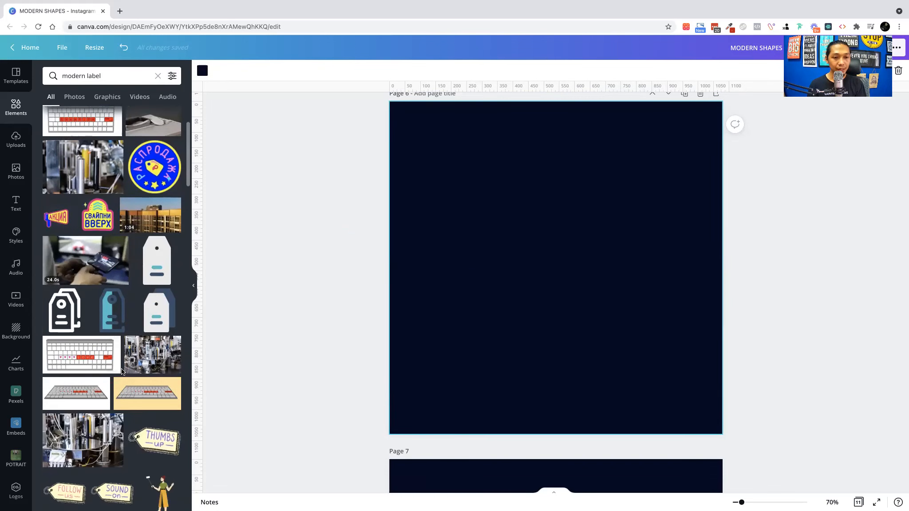
scroll(116, 355, "down", 5)
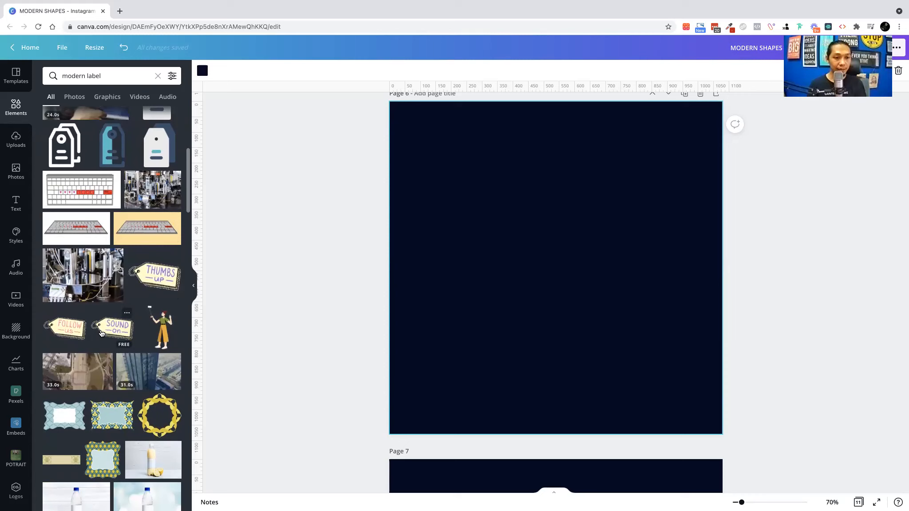
scroll(101, 335, "down", 5)
scroll(102, 334, "up", 10)
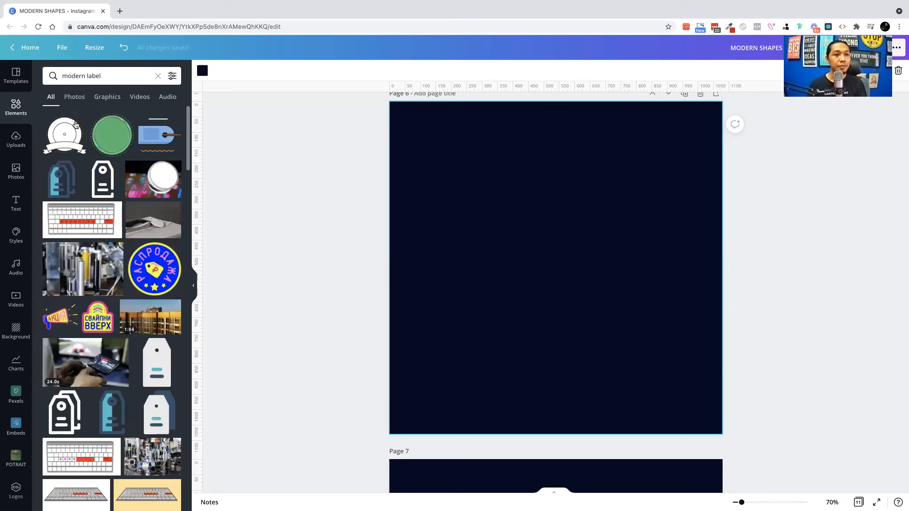
left_click(106, 98)
scroll(116, 407, "down", 2)
scroll(116, 408, "down", 12)
scroll(101, 324, "down", 5)
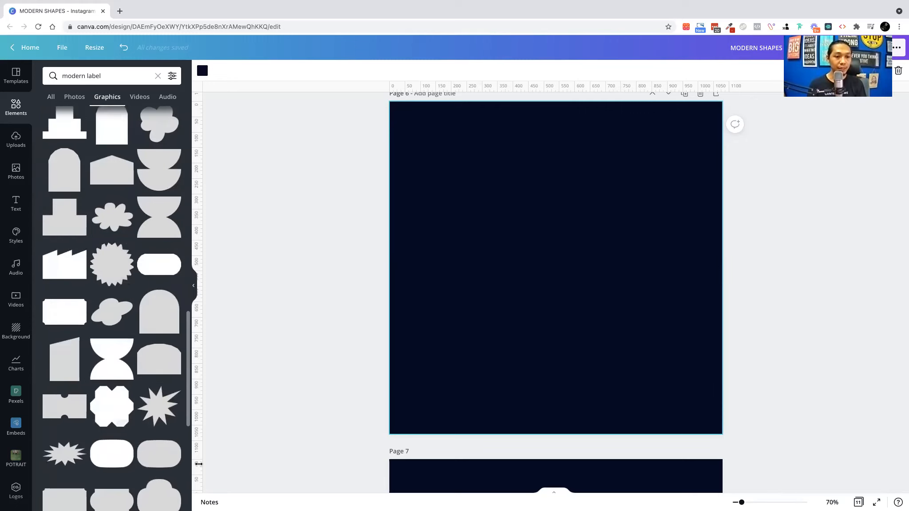
scroll(113, 294, "down", 5)
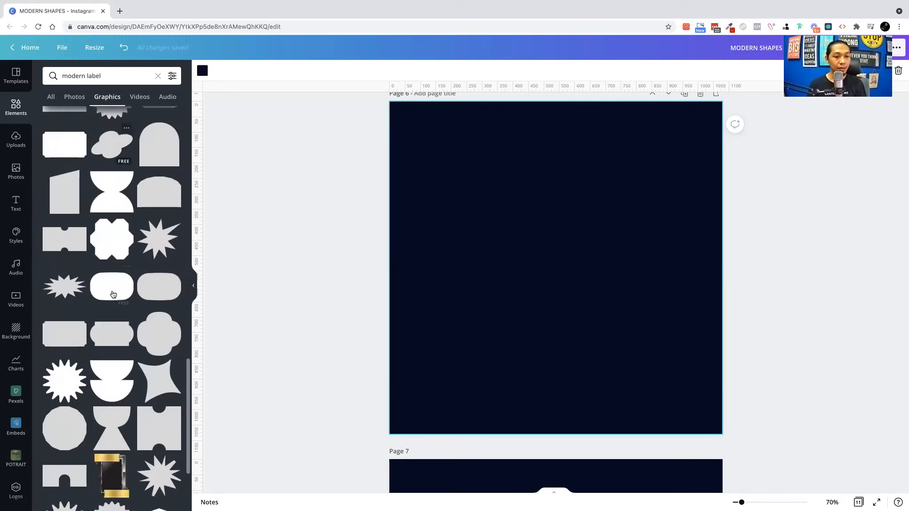
scroll(113, 294, "down", 5)
scroll(105, 284, "up", 5)
scroll(102, 283, "up", 2)
left_click(99, 287)
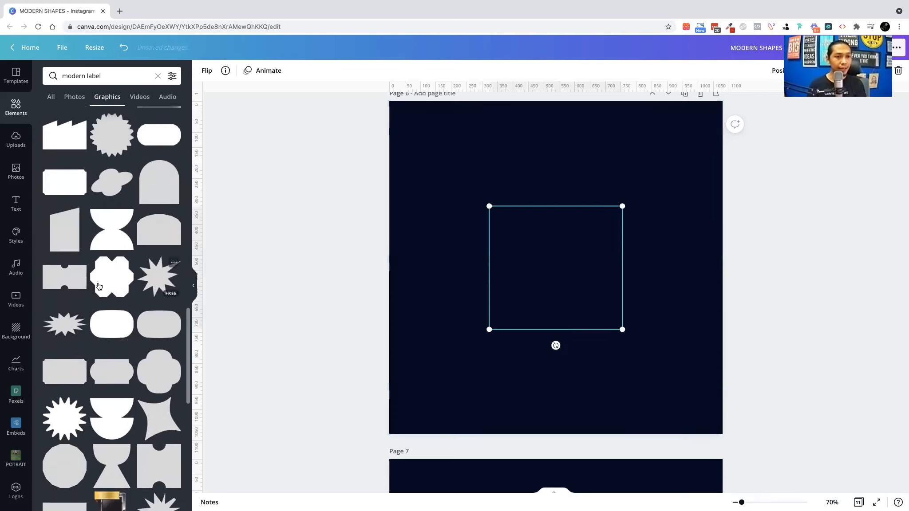
Place the notched circular badge in the lower part of page 6 and recolour it pale lavender.
scroll(148, 198, "up", 3)
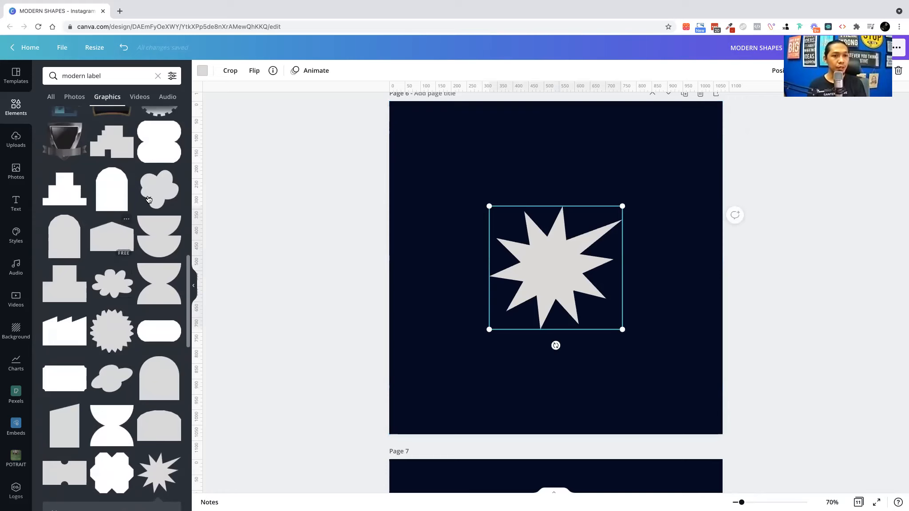
scroll(149, 199, "up", 2)
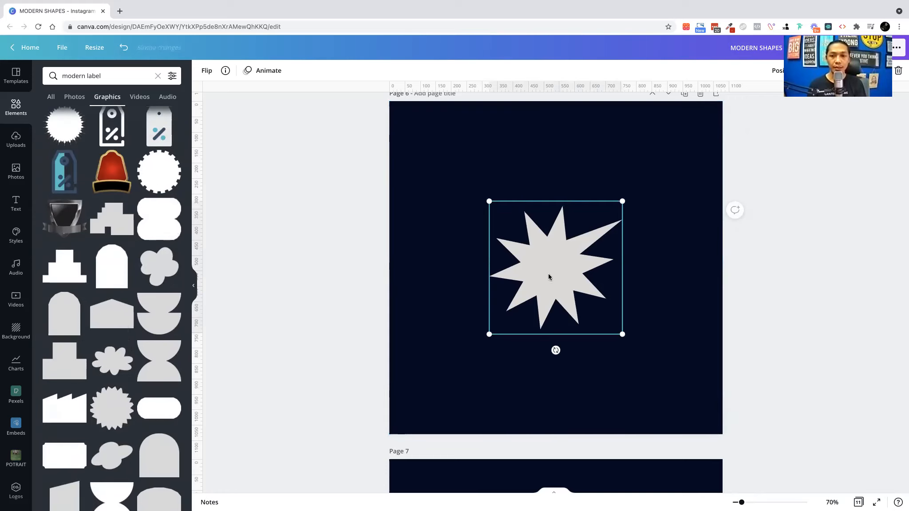
left_click_drag(558, 259, 606, 377)
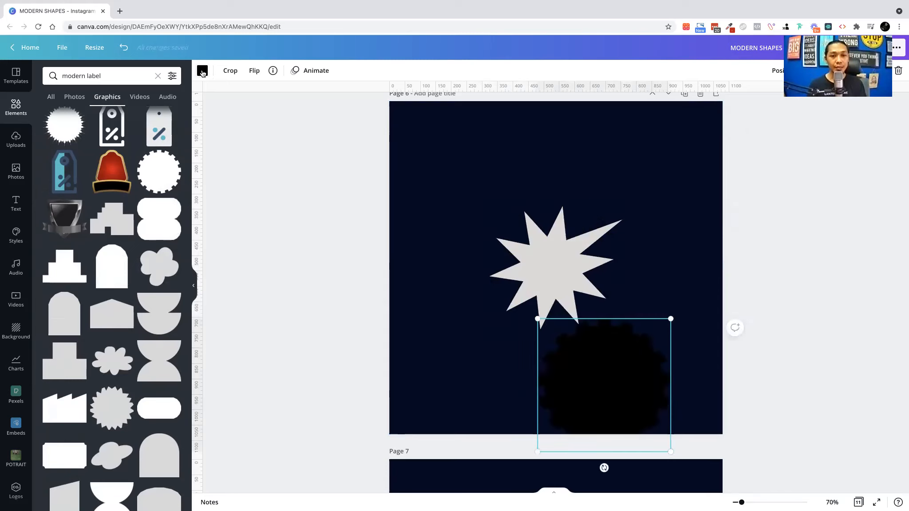
left_click(202, 72)
left_click(171, 141)
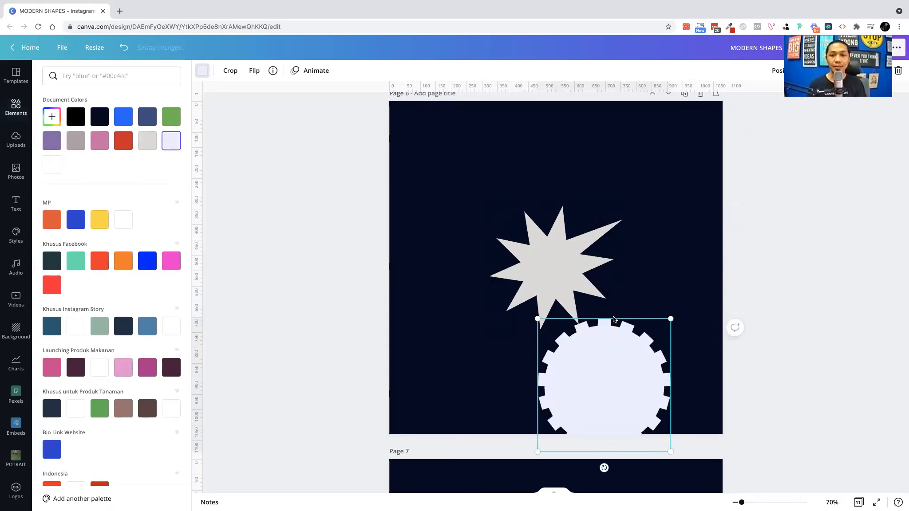
Move the starburst to the upper left of page 6 and the notched badge diagonally below it, inside the page.
left_click(572, 261)
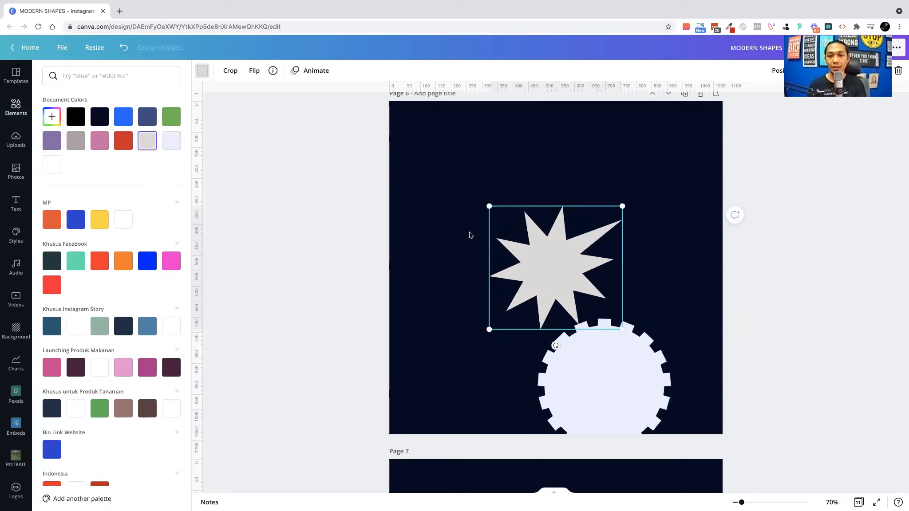
left_click_drag(543, 296, 471, 235)
left_click_drag(613, 390, 551, 316)
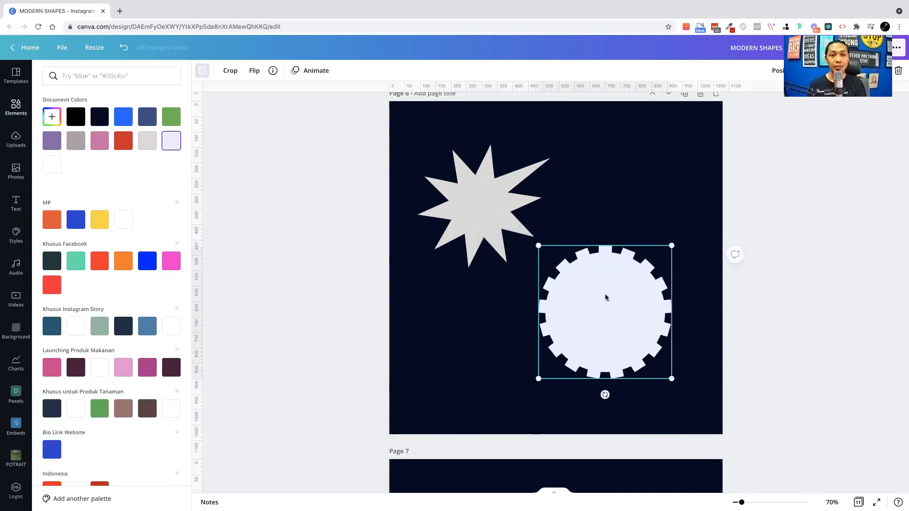
left_click_drag(598, 274, 573, 294)
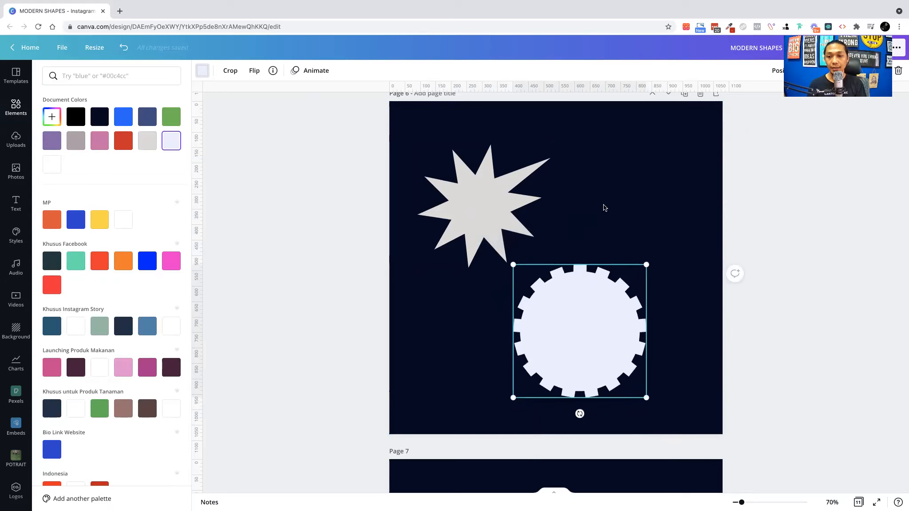
scroll(129, 372, "down", 7)
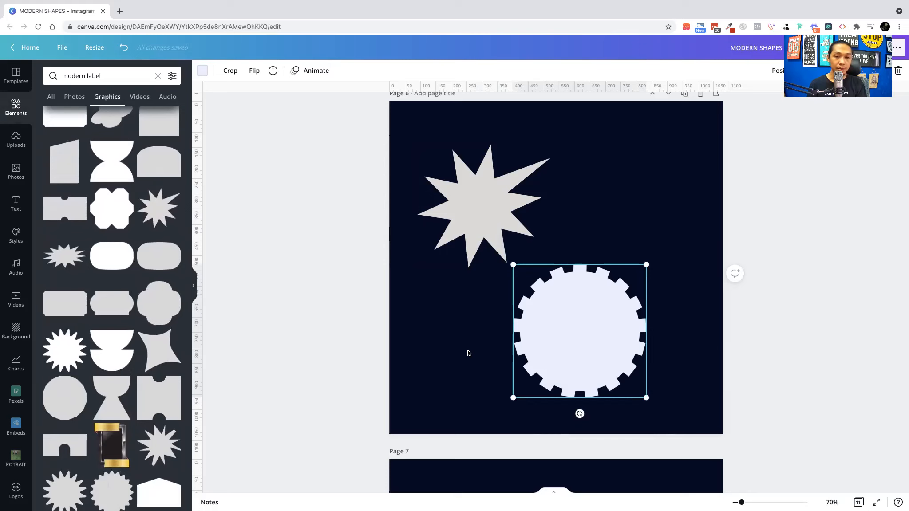
scroll(139, 393, "down", 3)
scroll(139, 393, "down", 2)
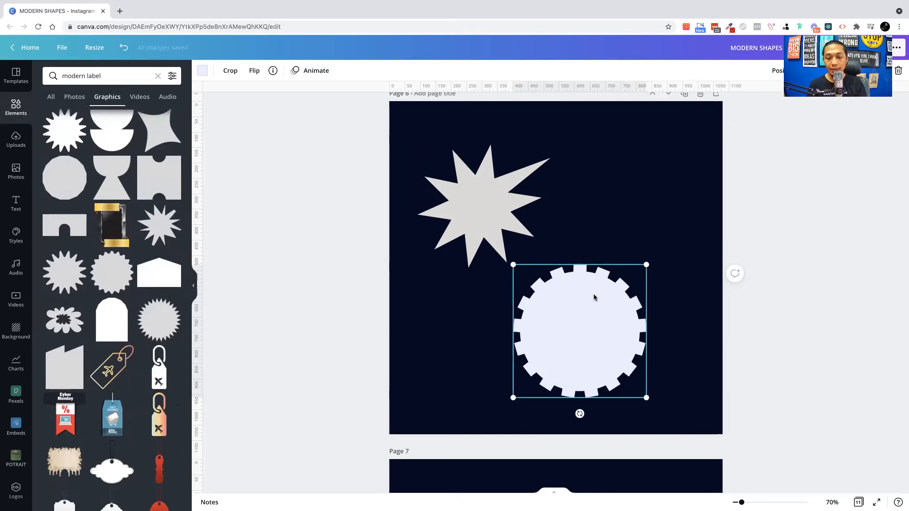
Copy the whole keyword text "+holiday +clean +stylized" from page 7.
scroll(592, 295, "down", 5)
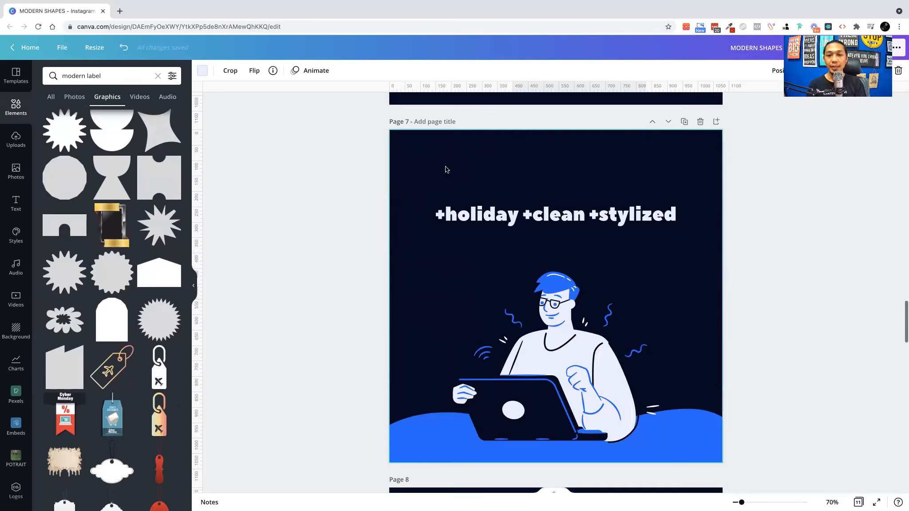
left_click(538, 219)
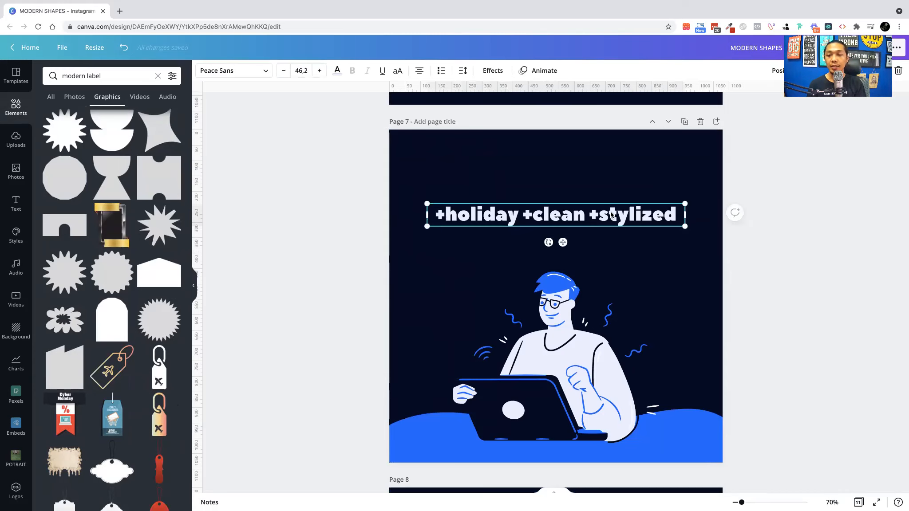
triple_click(539, 216)
key("ctrl+c")
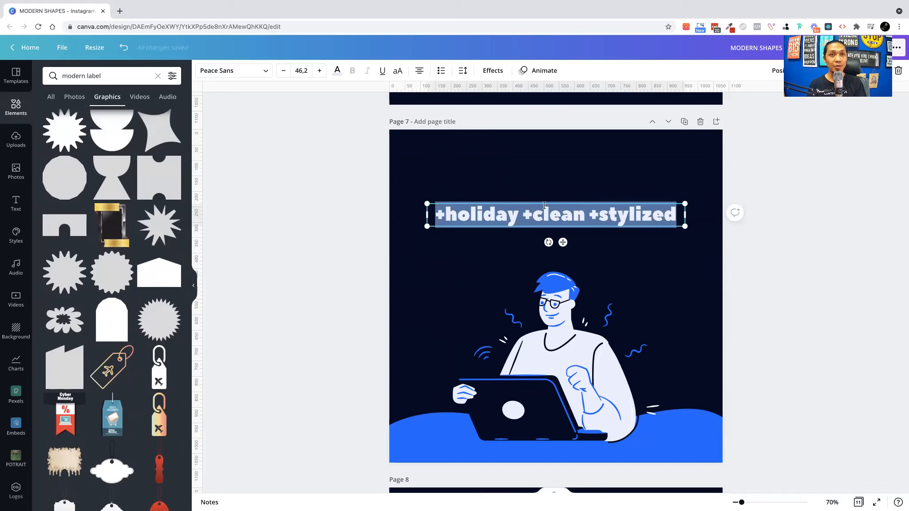
Add a blank page after page 7 and search the elements for "+holiday +clean +stylized".
left_click(715, 122)
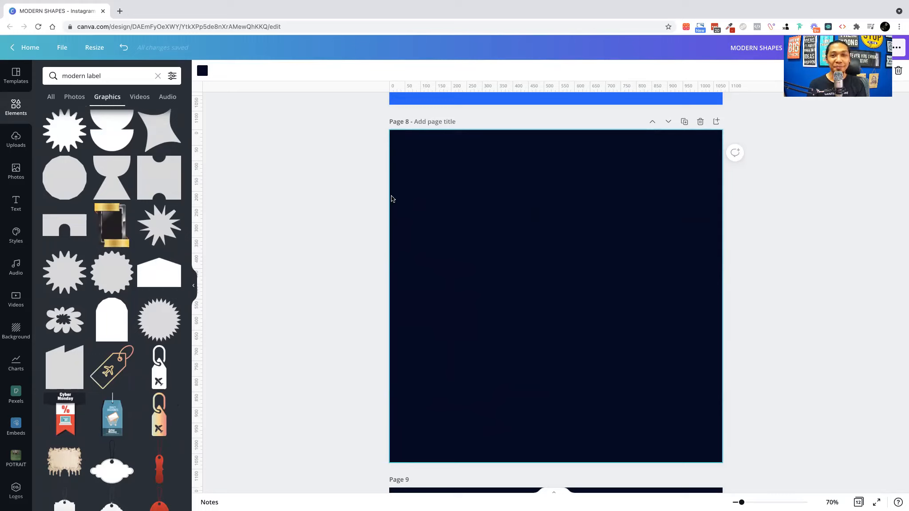
left_click(133, 76)
key("ctrl+a")
key("ctrl+v")
key("Return")
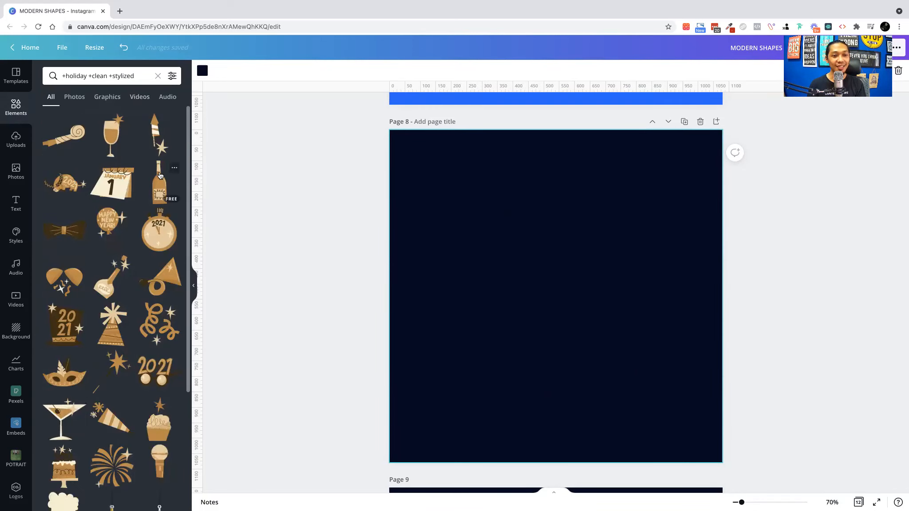
Limit the holiday results to graphics and place the January 1 calendar in the upper left of page 8.
left_click(107, 97)
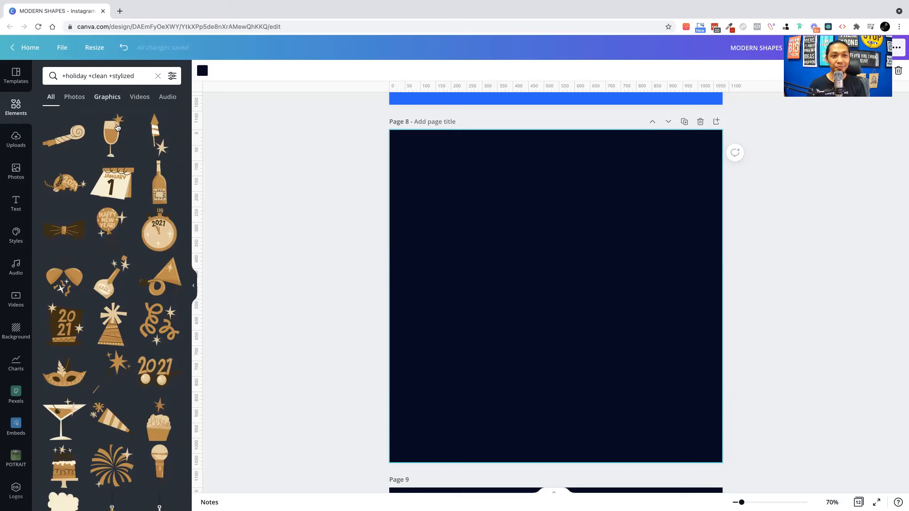
scroll(119, 226, "down", 2)
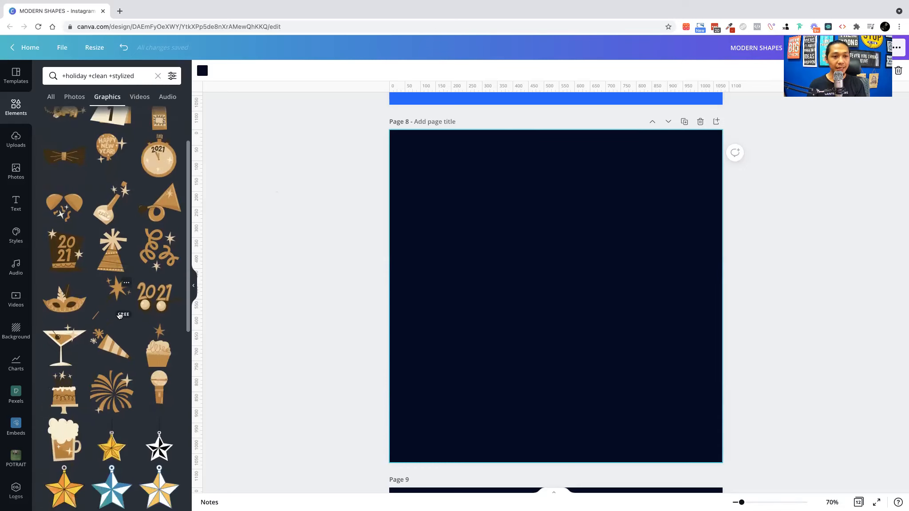
scroll(121, 227, "up", 2)
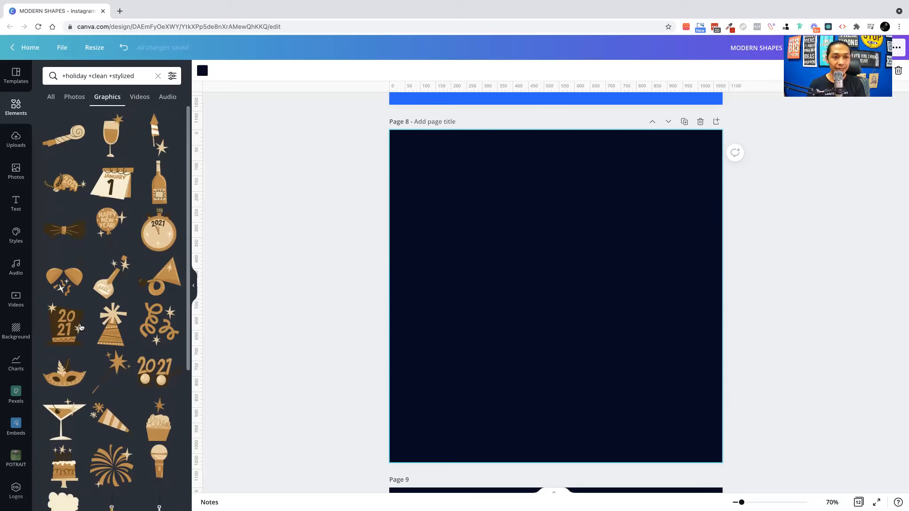
left_click_drag(545, 256, 478, 170)
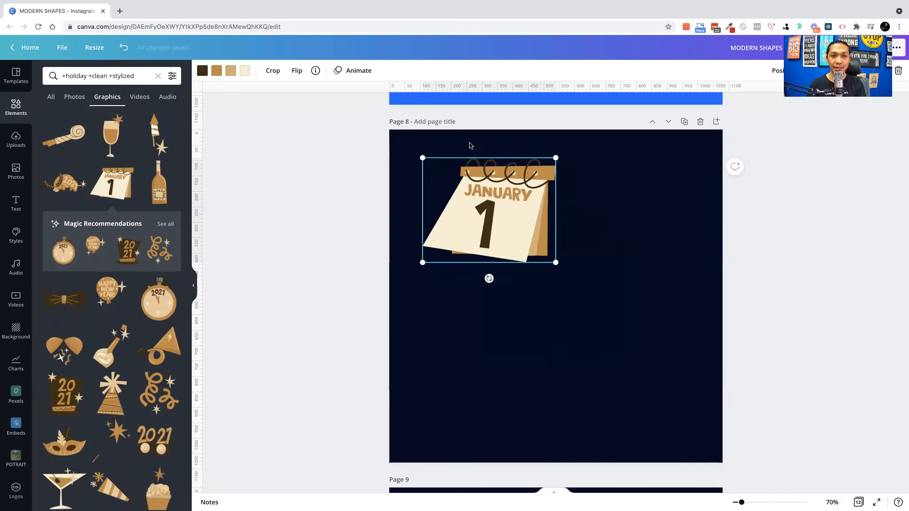
Recolour the calendar's number and binding rings coral red, and its header bar and month lettering bright red.
left_click(203, 71)
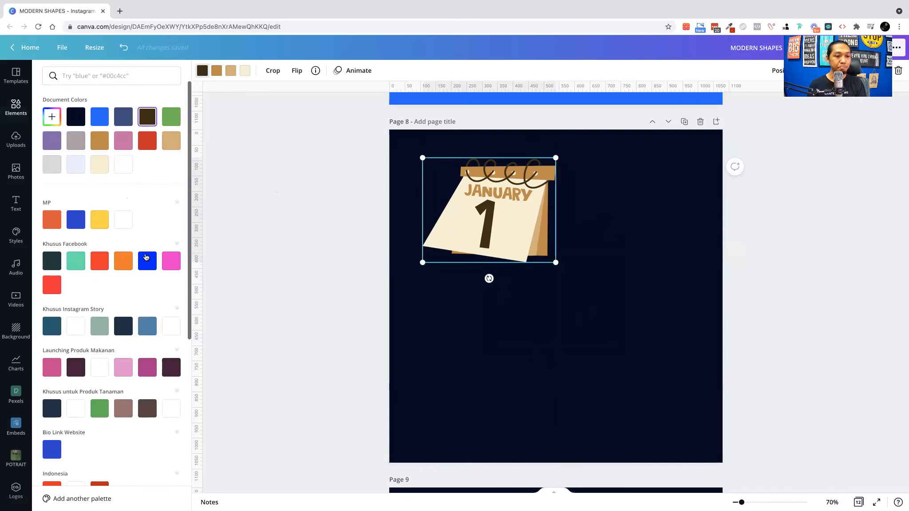
scroll(144, 275, "down", 6)
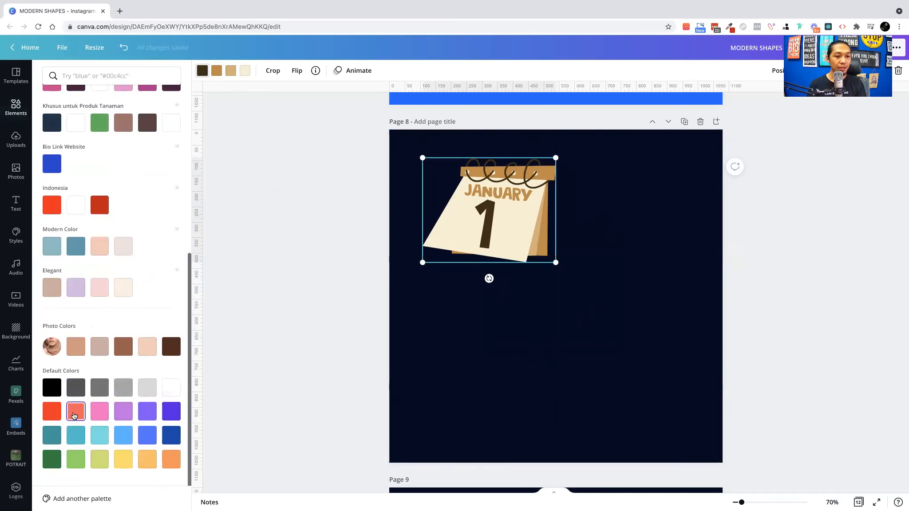
left_click(74, 415)
left_click(216, 71)
left_click(52, 411)
Recolour the calendar's tan back sheet pink and its cream front sheet violet.
left_click(231, 71)
left_click(123, 411)
left_click(100, 411)
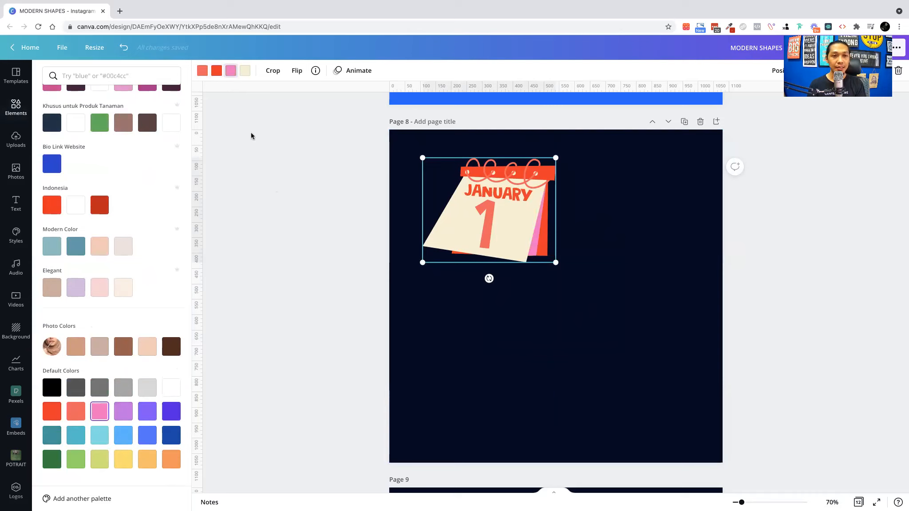
left_click(171, 411)
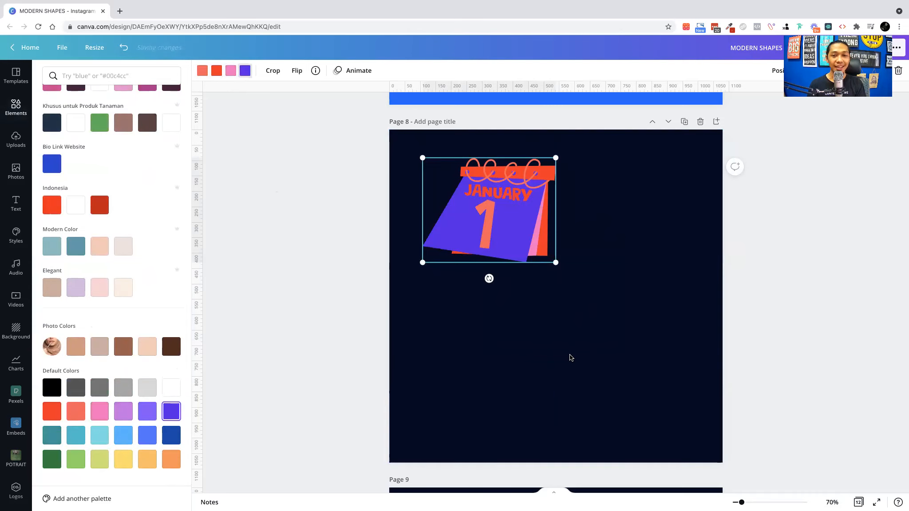
left_click(581, 354)
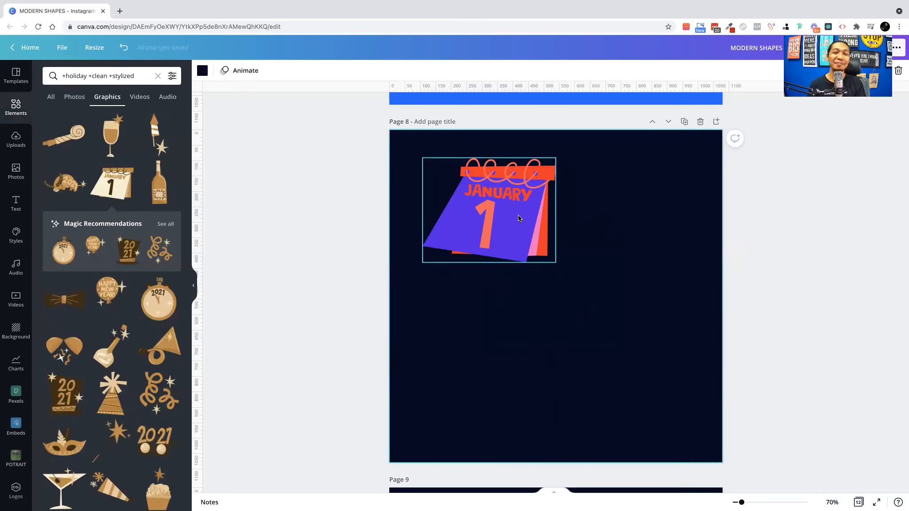
left_click(495, 209)
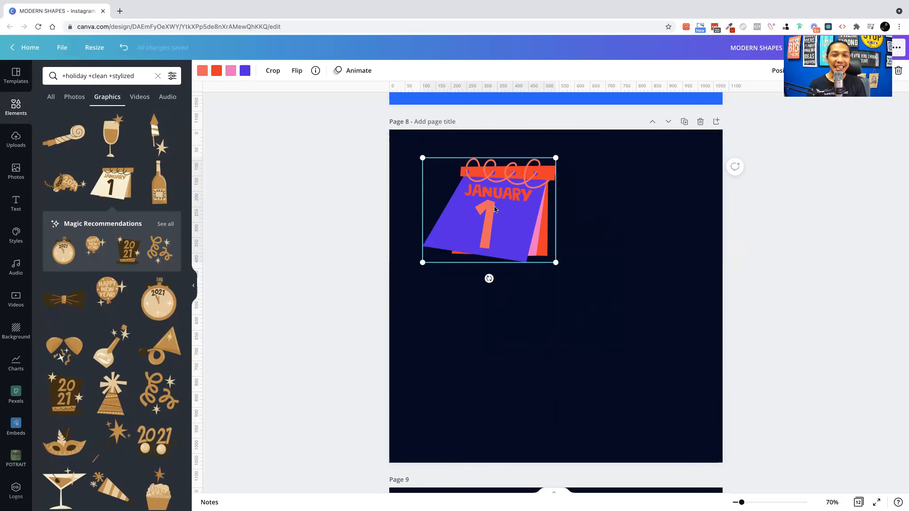
Place the gold fireworks graphic in the lower-left and upper-right corners of page 8, partly cut off by the page edges.
scroll(166, 352, "down", 8)
scroll(167, 351, "up", 8)
scroll(166, 351, "down", 6)
scroll(167, 352, "up", 6)
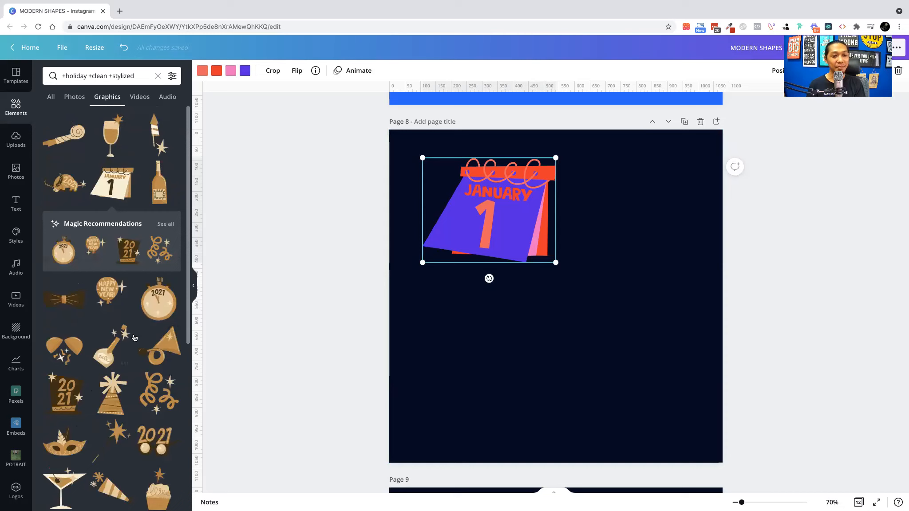
scroll(138, 334, "down", 6)
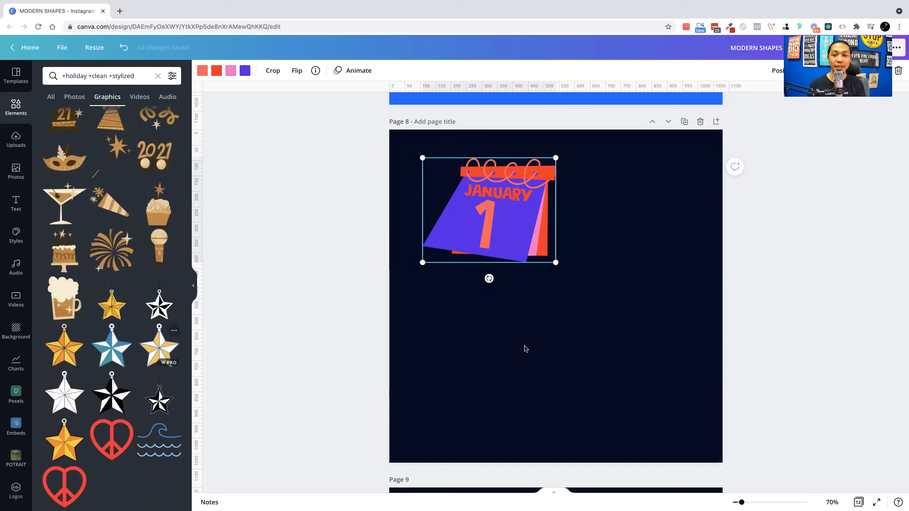
scroll(111, 351, "up", 5)
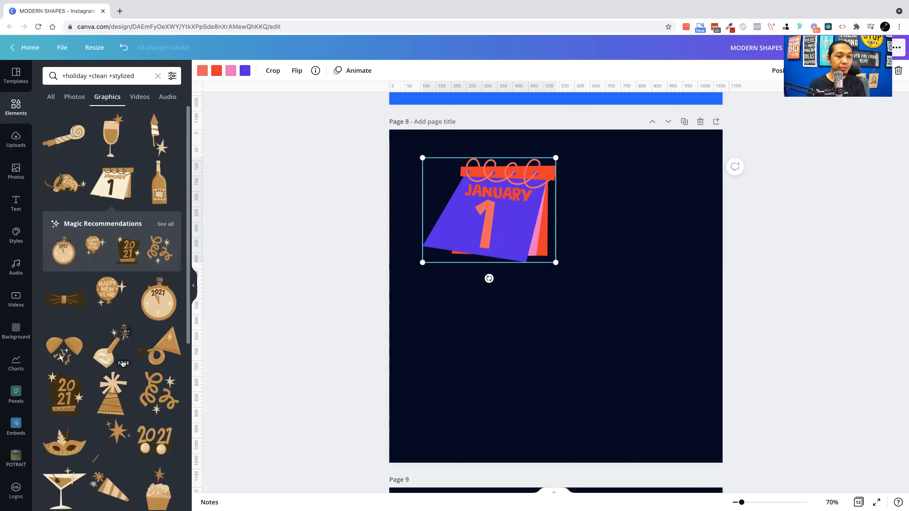
scroll(108, 353, "down", 3)
left_click_drag(108, 352, 699, 162)
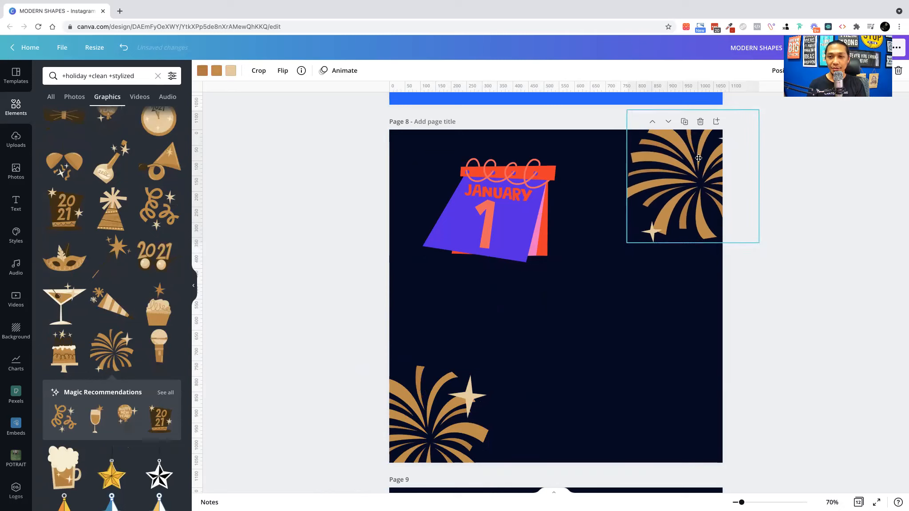
left_click(276, 260)
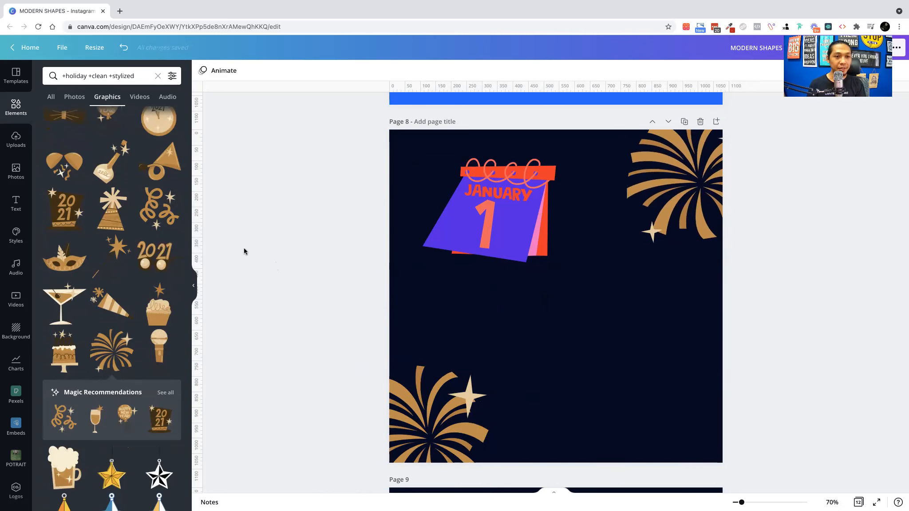
Place the curly streamers graphic in the lower-right and upper-left corners of page 8 and delete the January calendar.
left_click(159, 208)
left_click_drag(623, 340, 683, 392)
left_click_drag(735, 408, 399, 164)
left_click(538, 235)
key("Delete")
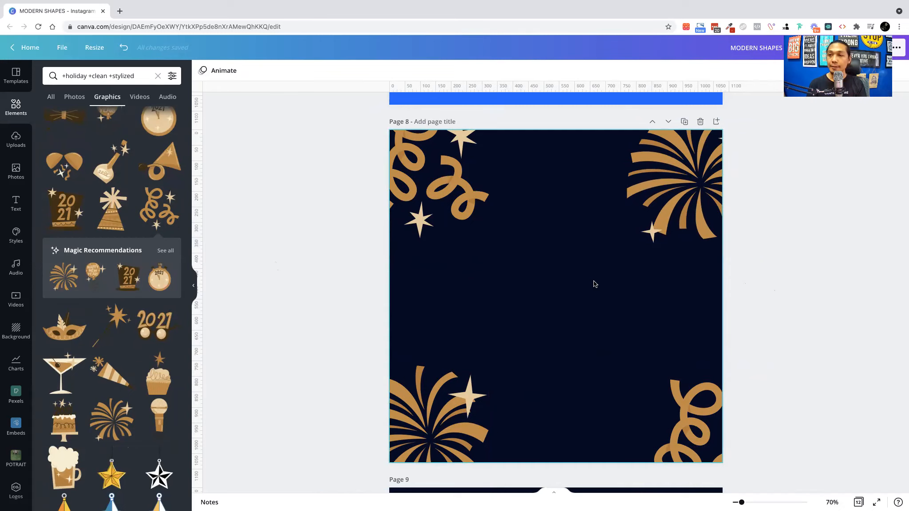
Copy the keyword text "+ethereal +cosmic +celestial +tarot" from page 9.
scroll(595, 284, "down", 6)
scroll(606, 287, "down", 5)
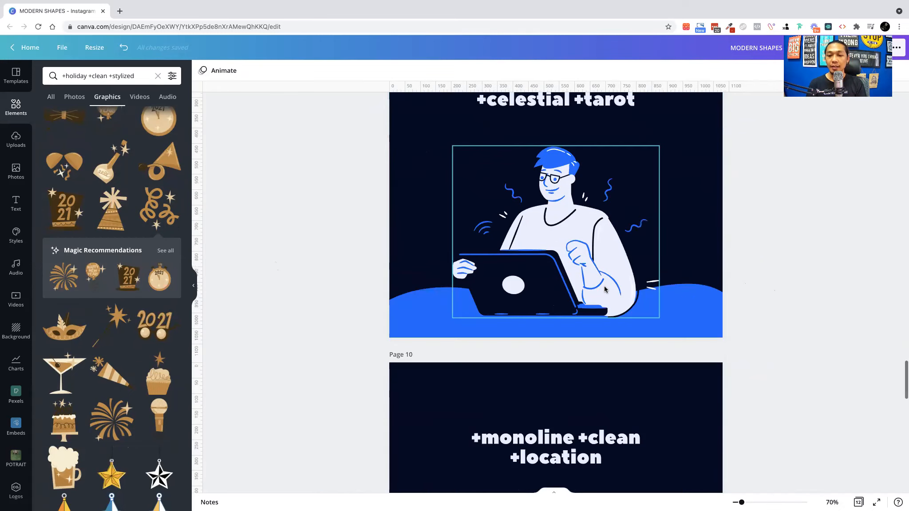
scroll(607, 293, "up", 6)
left_click(594, 336)
left_click(616, 334)
key("ctrl+c")
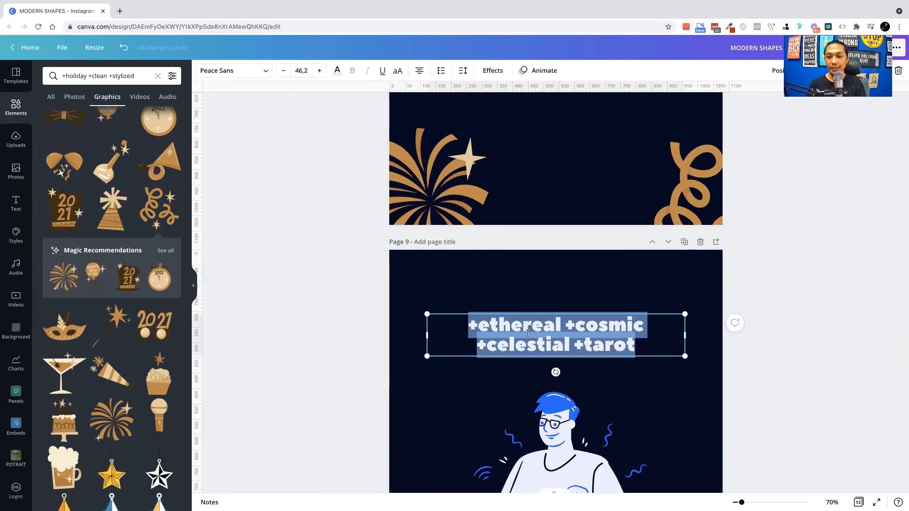
scroll(599, 311, "down", 1)
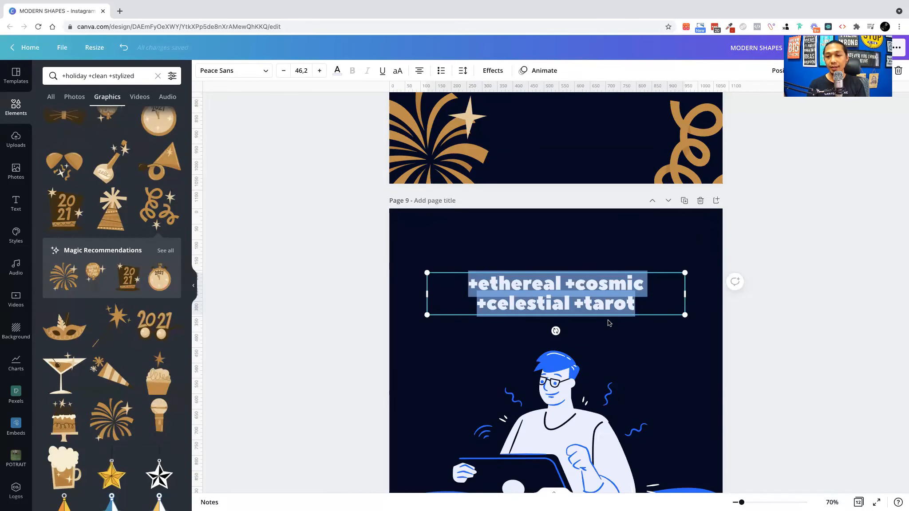
Add a blank page after page 9 and search the elements for "+ethereal +cosmic +celestial +tarot".
left_click(716, 200)
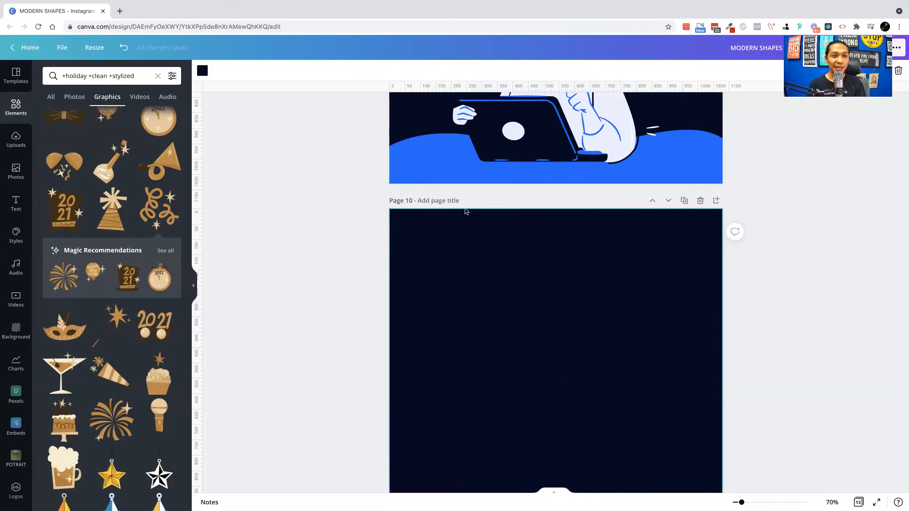
triple_click(129, 78)
key("ctrl+v")
key("Return")
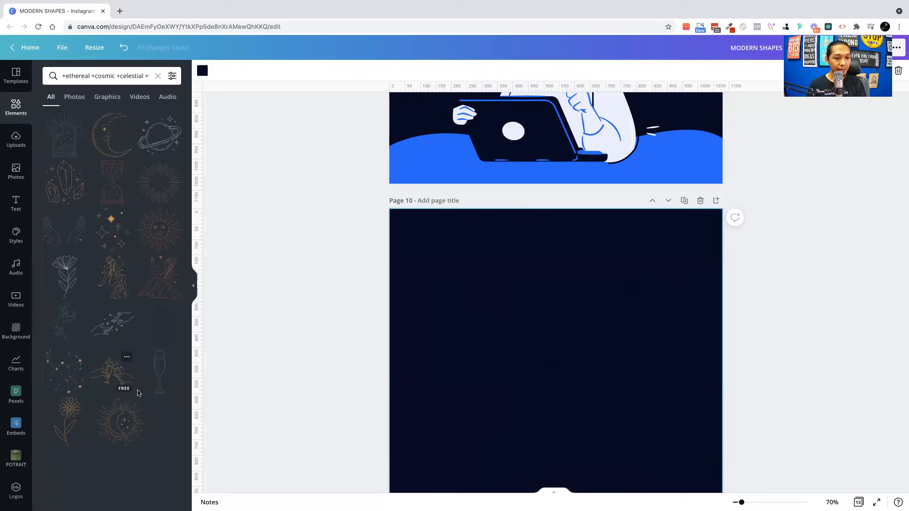
Place the gold crescent moon with sun rays on page 10 and enlarge it to fill most of the page.
left_click(120, 423)
left_click_drag(443, 295, 383, 274)
left_click_drag(622, 441, 624, 464)
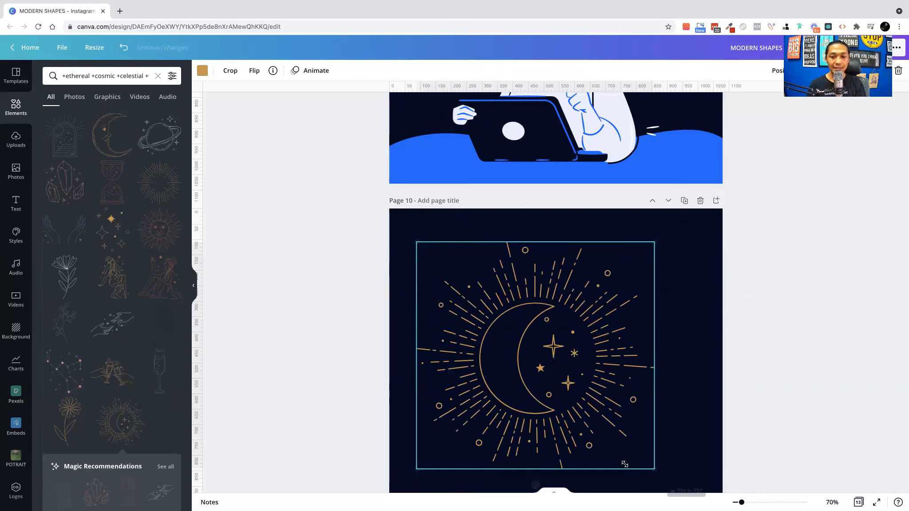
Browse all Magic Recommendations for the crescent moon graphic and centre the moon horizontally on page 10.
scroll(27, 382, "down", 2)
scroll(120, 390, "down", 1)
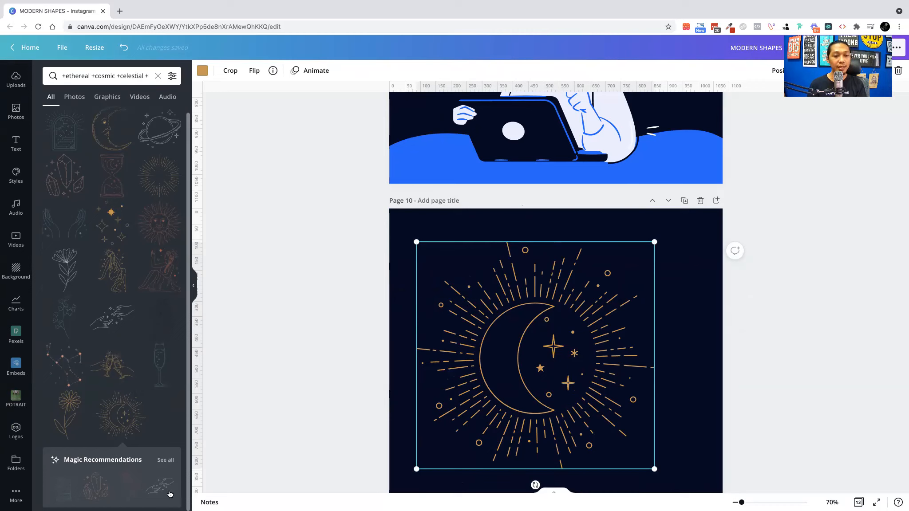
left_click(165, 462)
scroll(124, 388, "down", 2)
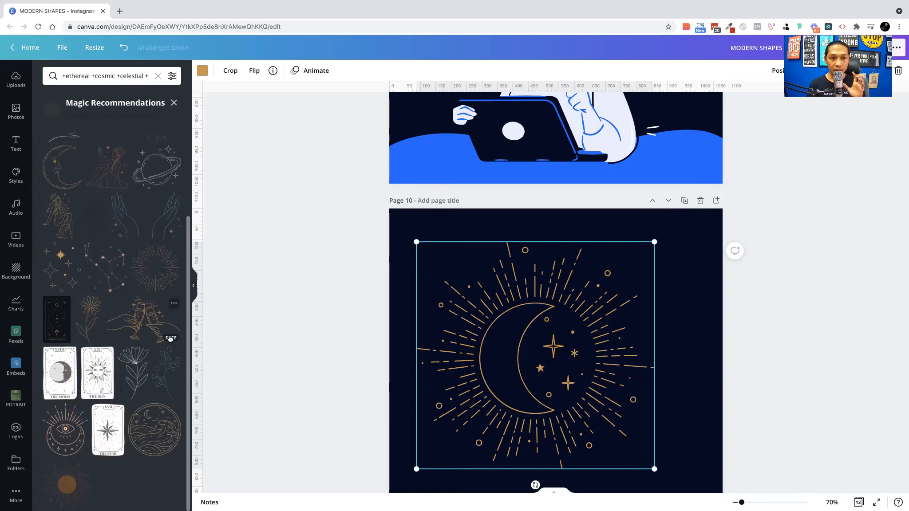
scroll(157, 334, "up", 3)
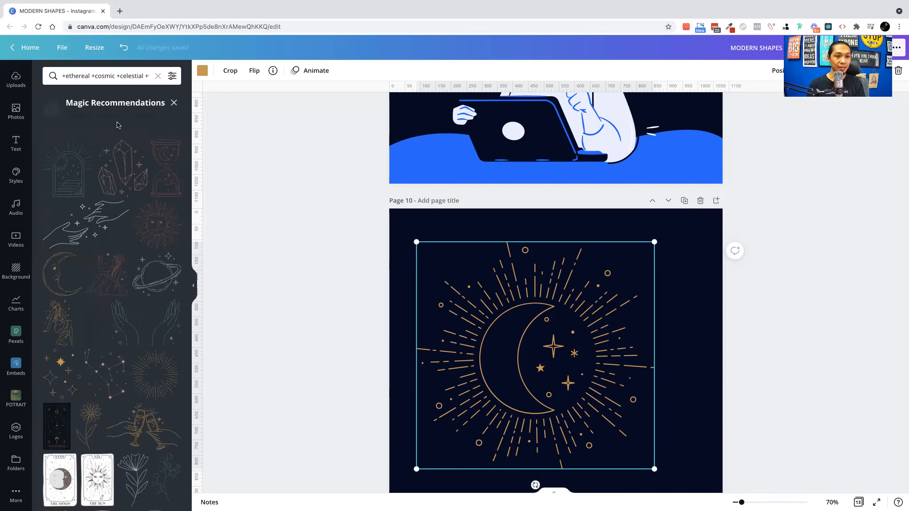
left_click(172, 103)
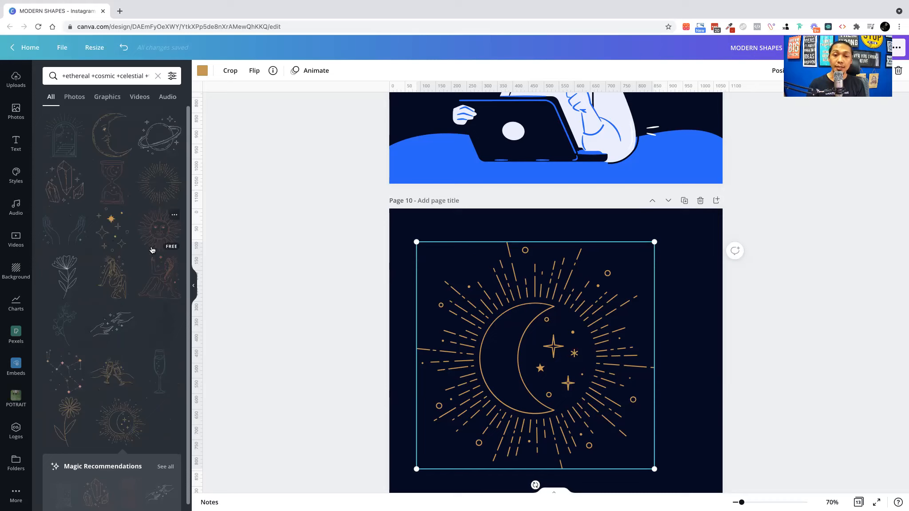
left_click_drag(502, 314, 522, 315)
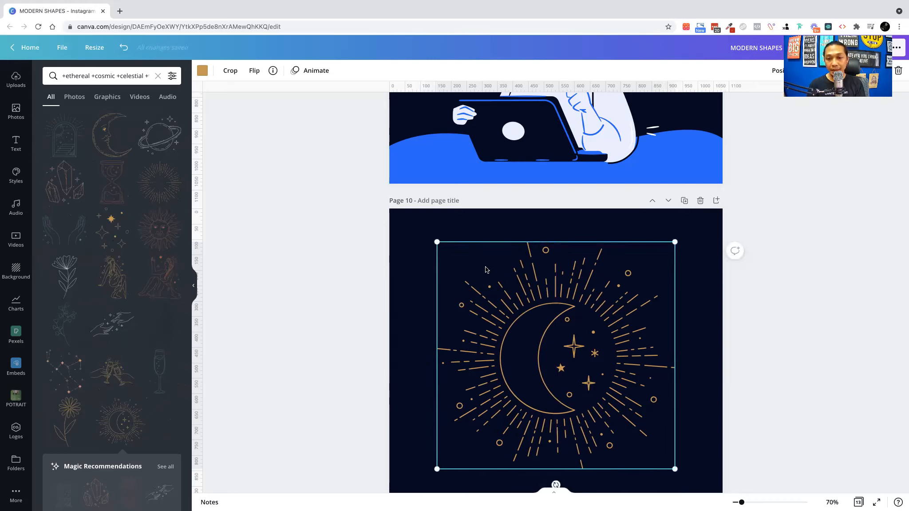
Copy the keywords "+monoline +clean +location" from page 11 and search the elements for them.
scroll(491, 280, "down", 10)
scroll(533, 266, "up", 2)
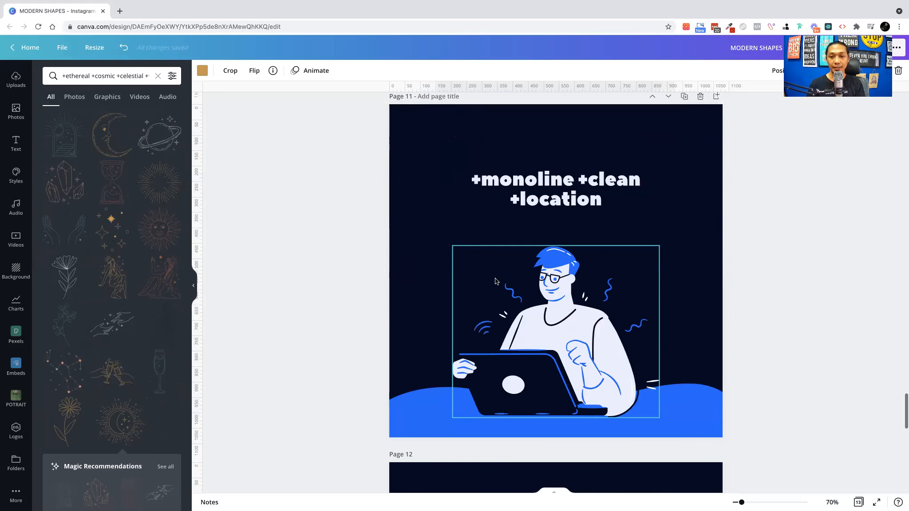
double_click(534, 261)
key("ctrl+c")
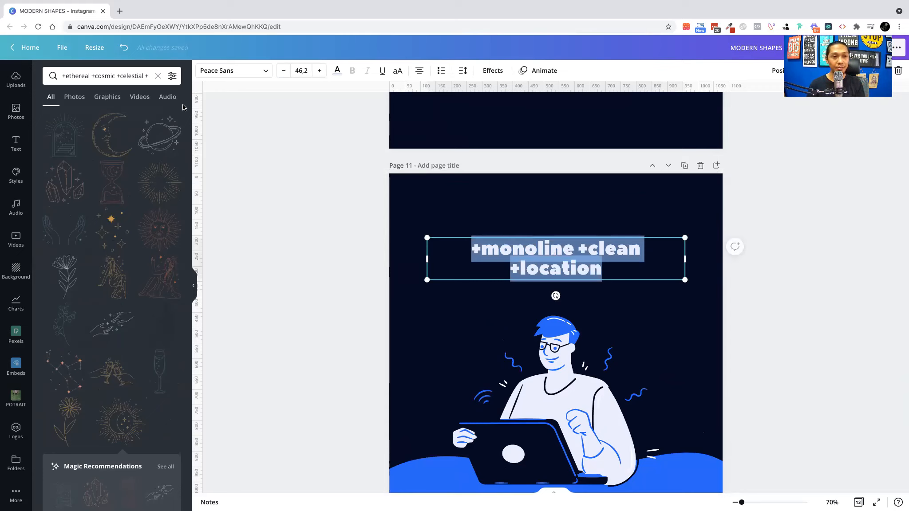
left_click(157, 76)
key("ctrl+v")
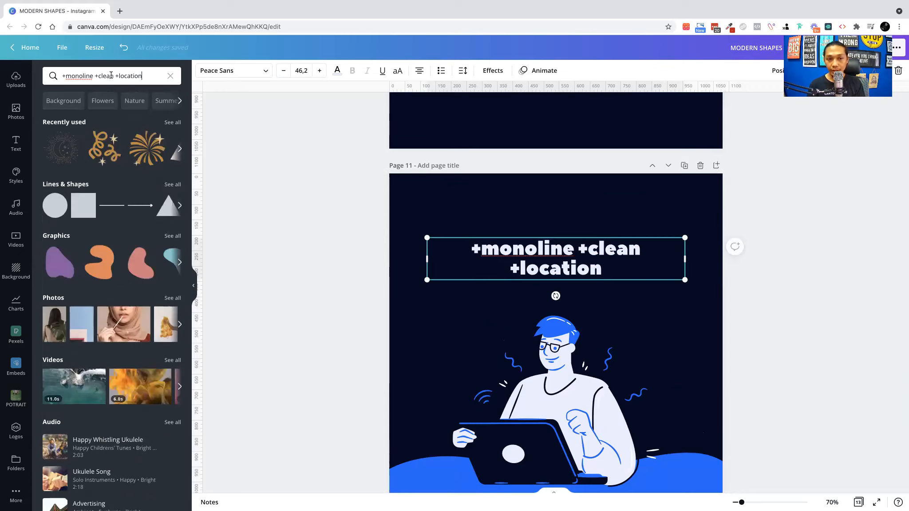
key("Return")
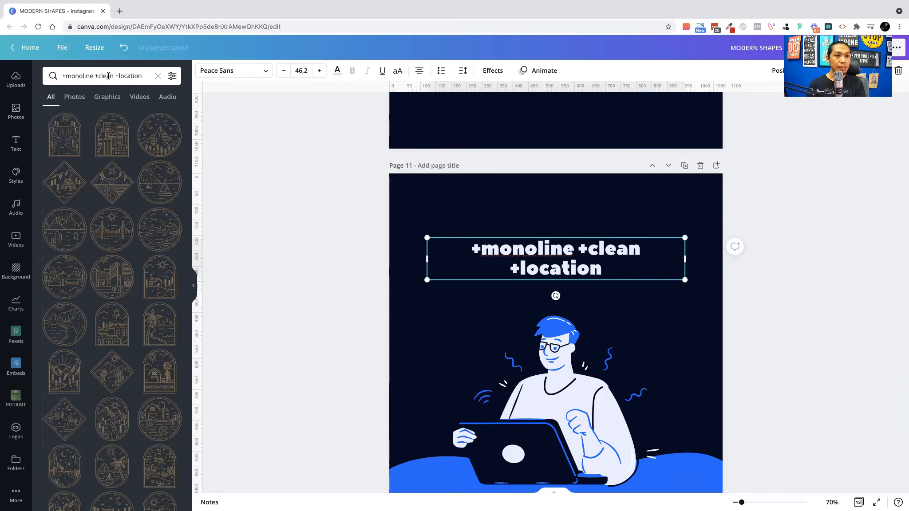
Add a blank page after page 11 and insert the arched city skyline graphic on it.
left_click(715, 166)
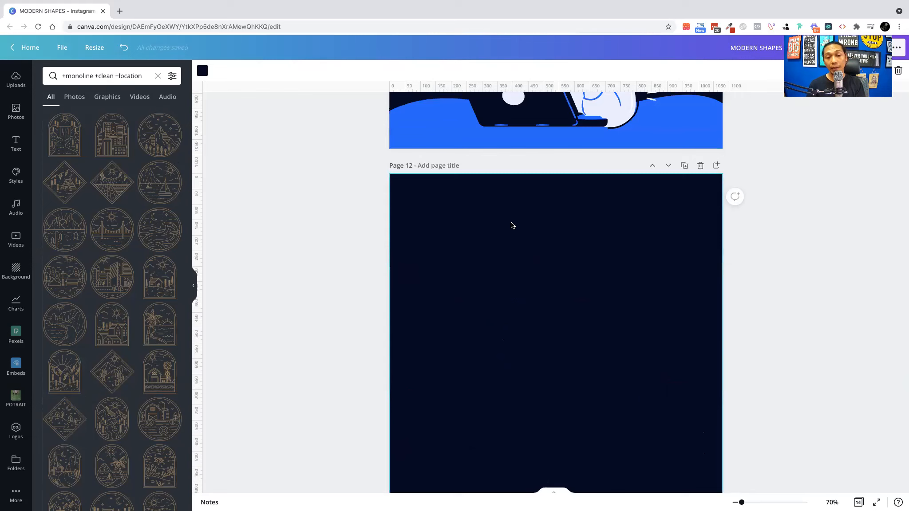
scroll(102, 225, "down", 2)
scroll(102, 228, "up", 2)
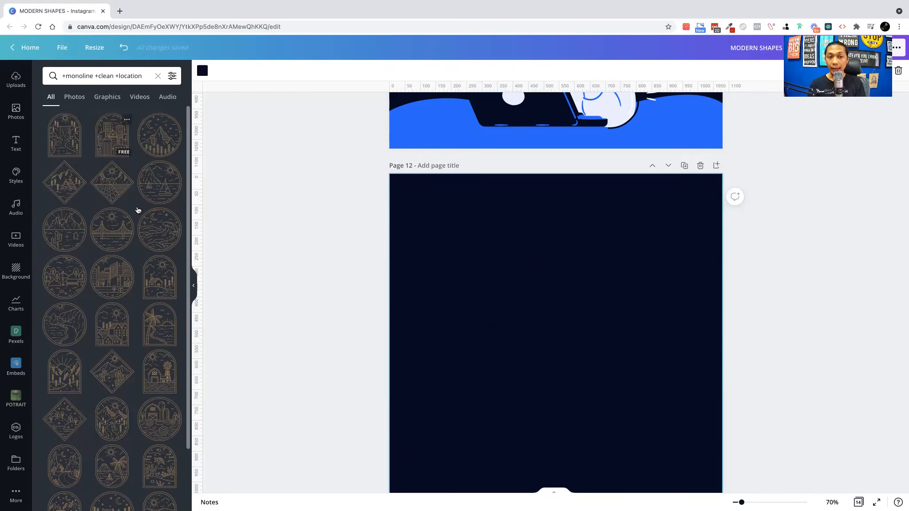
left_click(112, 138)
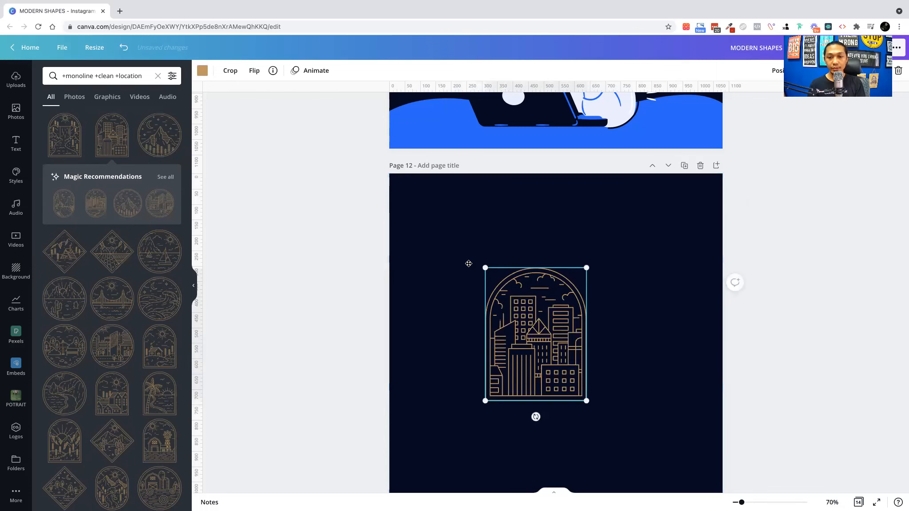
Enlarge the city skyline to nearly the full width of page 12, centred and running off the bottom edge.
left_click_drag(469, 263, 391, 196)
left_click_drag(509, 335, 564, 409)
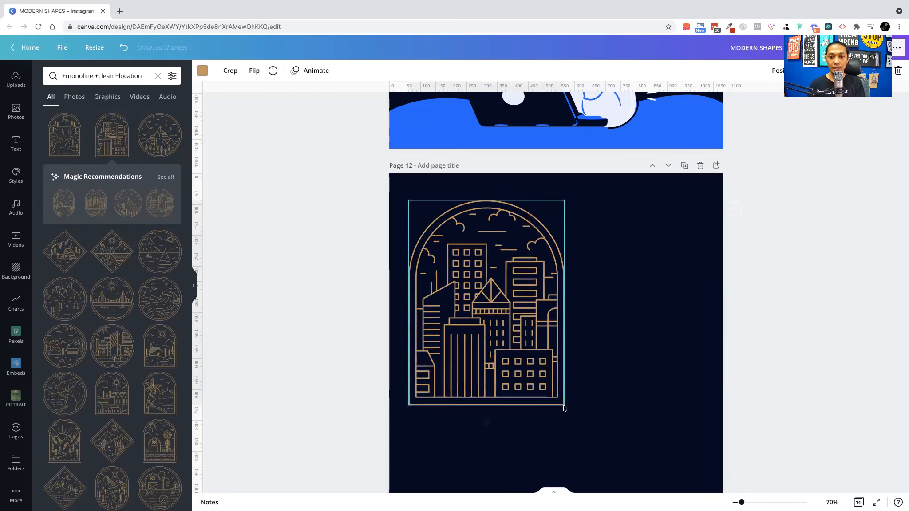
scroll(565, 408, "down", 4)
left_click_drag(564, 247, 782, 400)
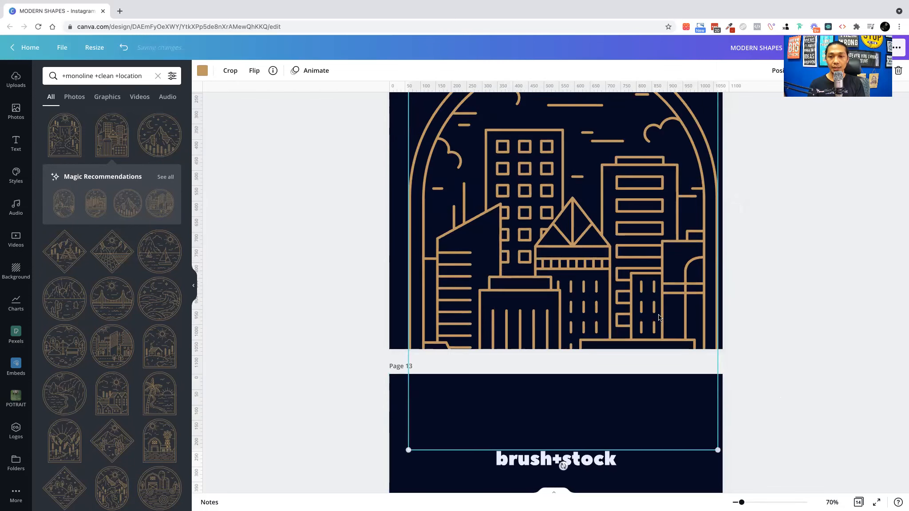
left_click_drag(639, 316, 632, 315)
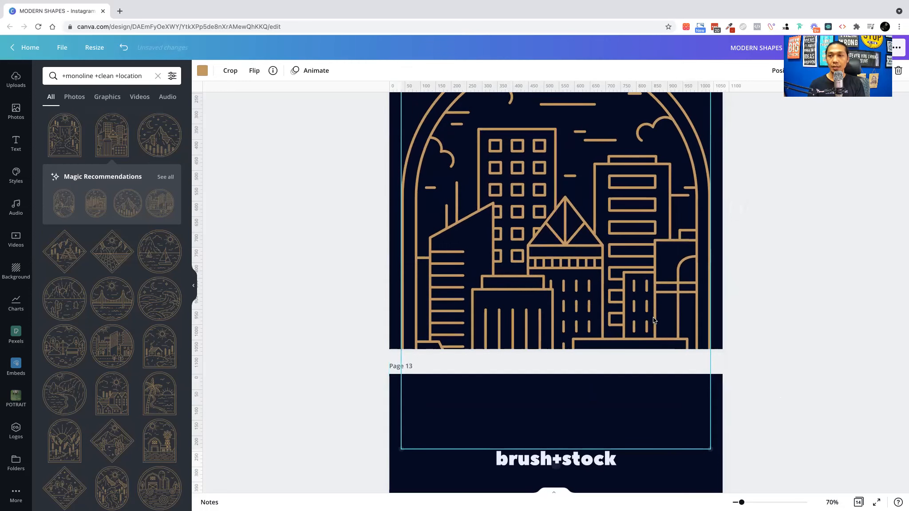
scroll(854, 148, "up", 5)
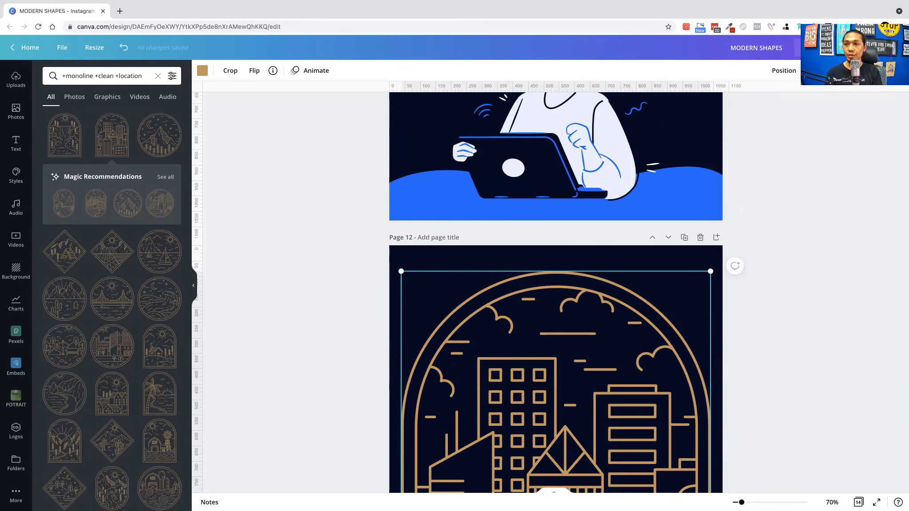
Lower the city skyline's transparency value so it becomes a faint background on page 12.
left_click(831, 73)
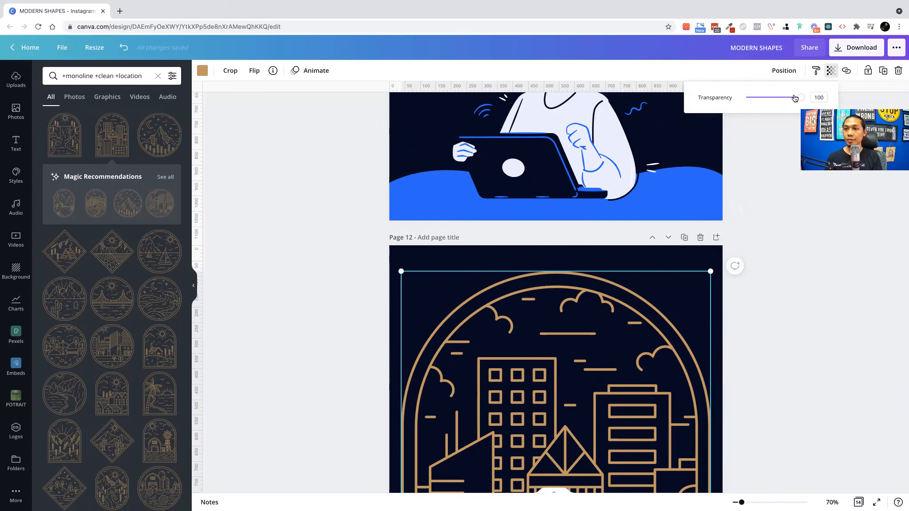
left_click_drag(798, 98, 765, 98)
left_click(782, 325)
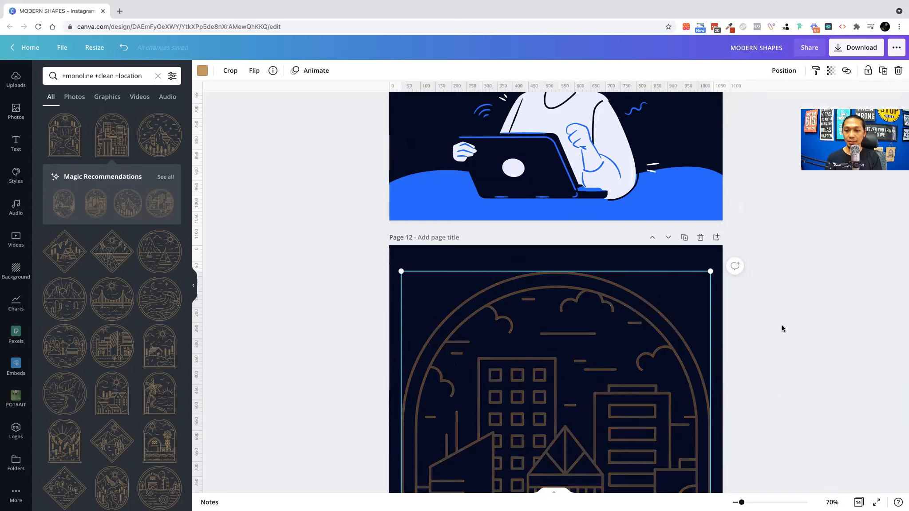
Insert the circular suspension bridge graphic from the monoline location results on page 12.
scroll(780, 325, "down", 3)
scroll(407, 278, "up", 2)
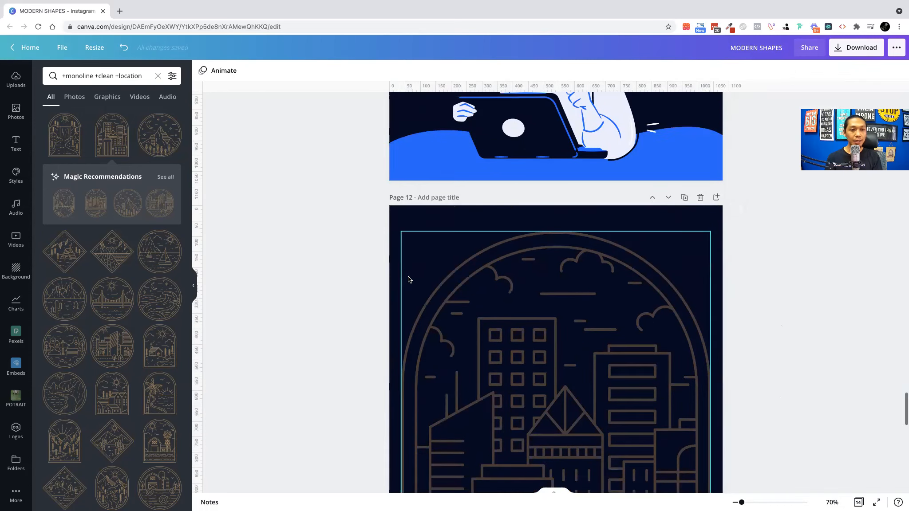
scroll(433, 298, "down", 3)
scroll(82, 326, "down", 1)
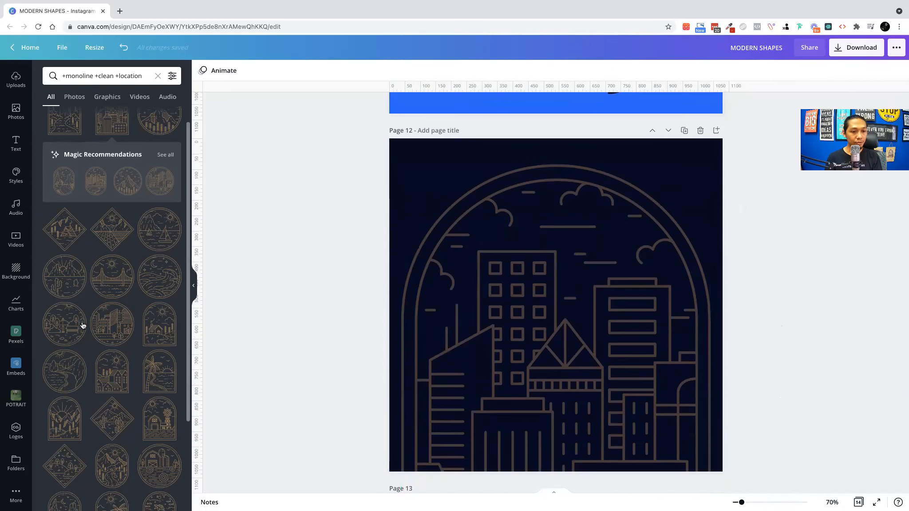
scroll(82, 326, "down", 1)
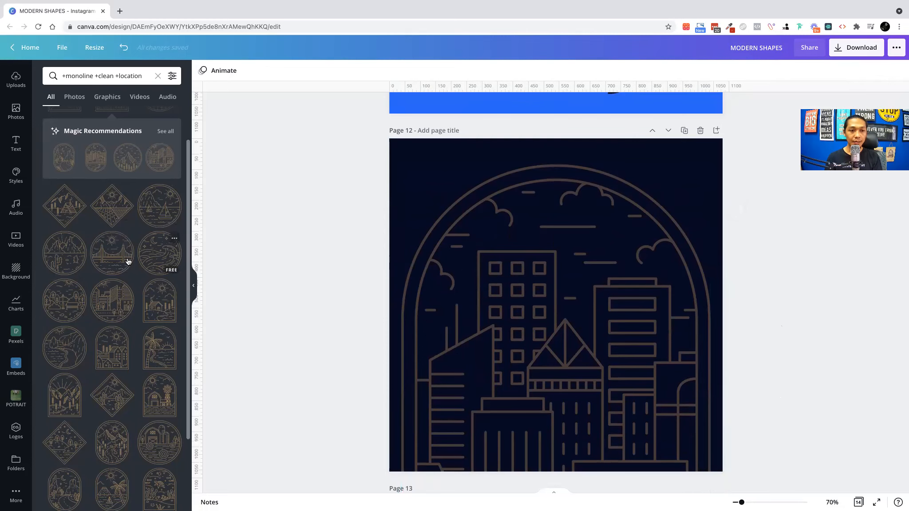
scroll(550, 308, "down", 4)
scroll(547, 310, "up", 4)
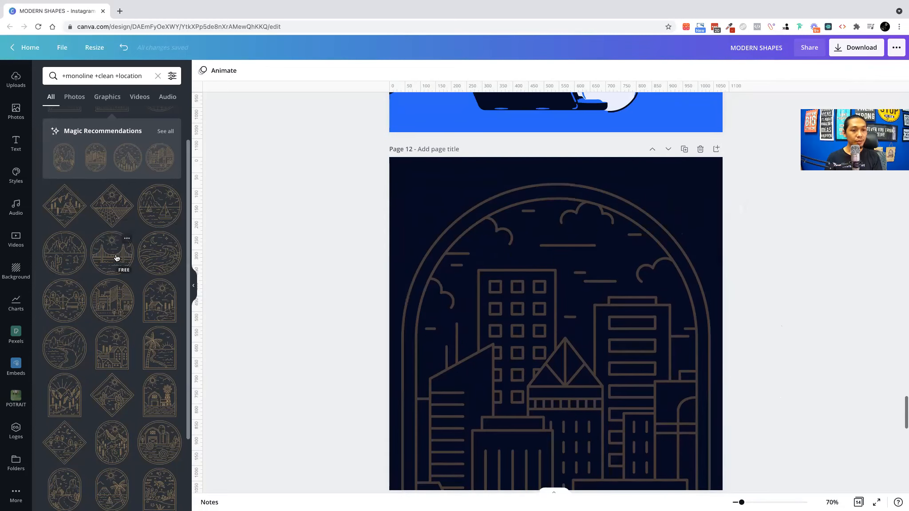
left_click(118, 257)
Enlarge the bridge graphic to about 658 × 658 and centre it over the faint city skyline.
left_click_drag(452, 252, 383, 242)
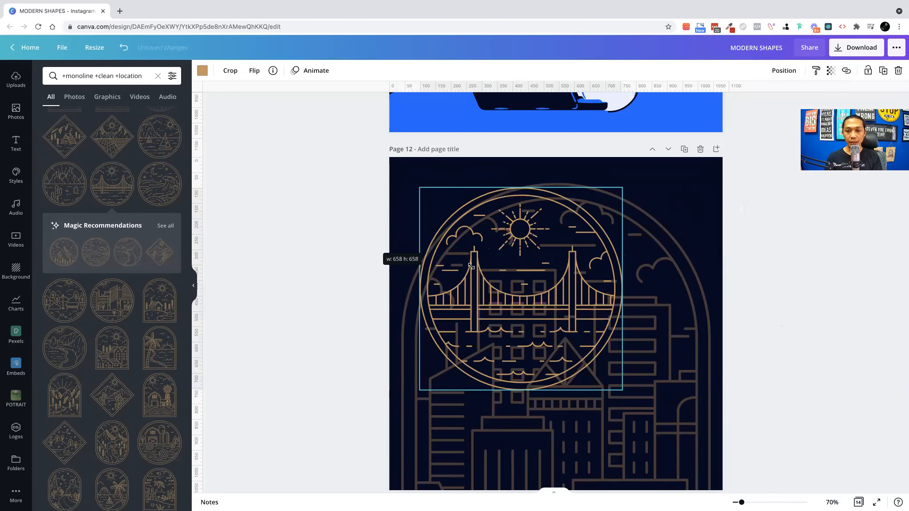
left_click_drag(551, 315, 581, 357)
scroll(581, 355, "down", 2)
left_click_drag(550, 256, 550, 243)
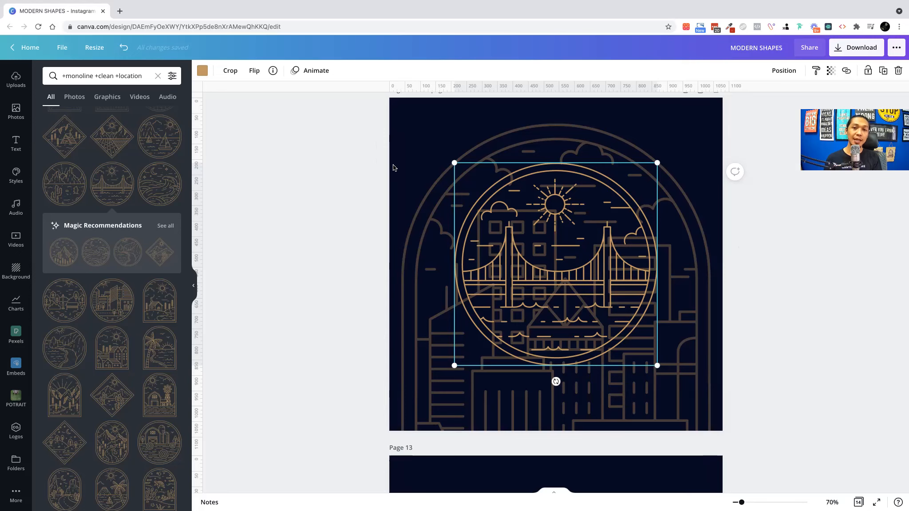
Copy the keywords "brush+stock" from page 13 and add a blank page after it.
scroll(437, 174, "down", 10)
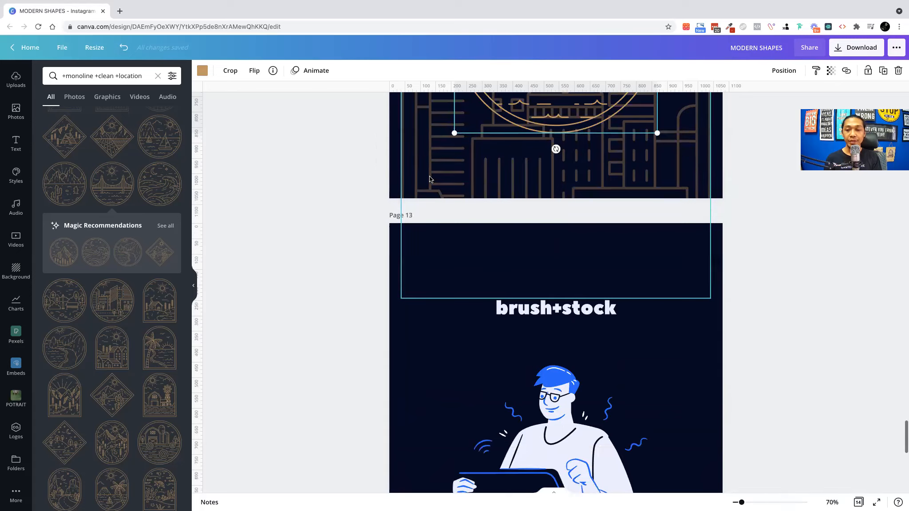
scroll(571, 232, "up", 5)
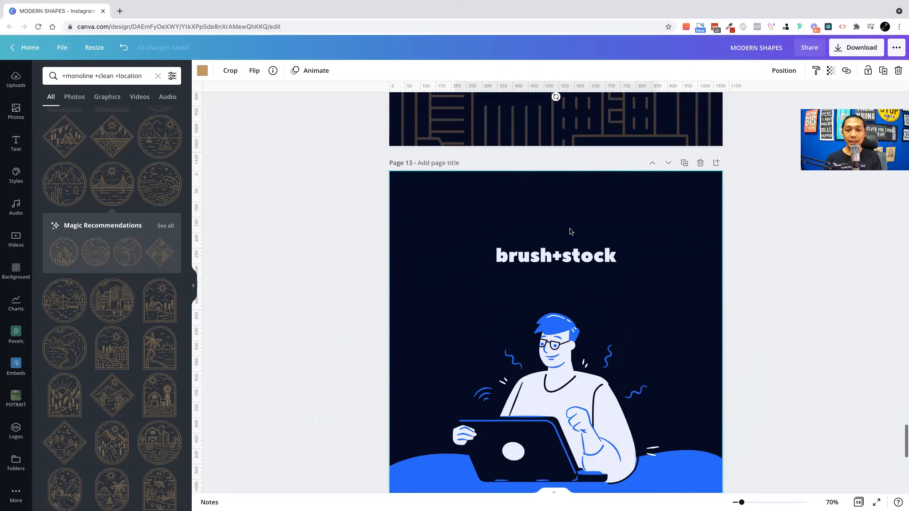
double_click(546, 262)
key("ctrl+c")
left_click(716, 164)
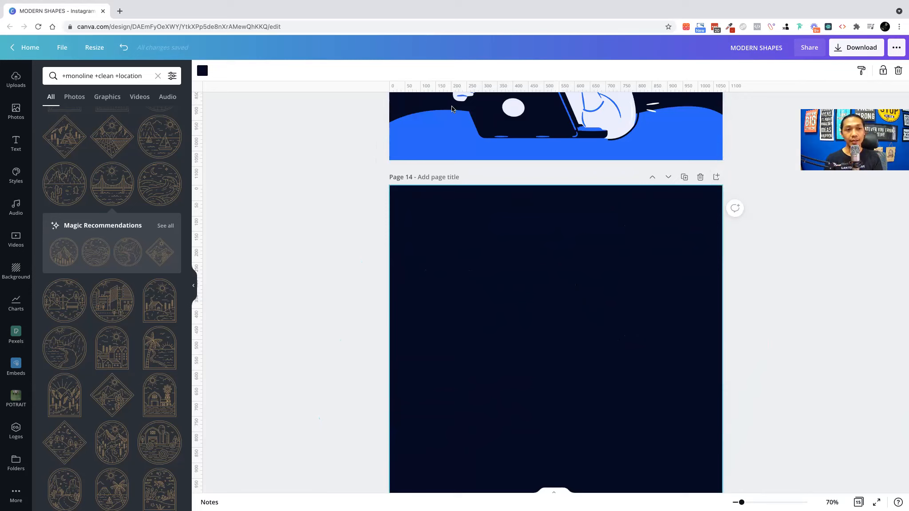
Search the elements for "brush+stock" and limit the results to graphics.
left_click(96, 77)
key("ctrl+a")
key("ctrl+v")
key("Return")
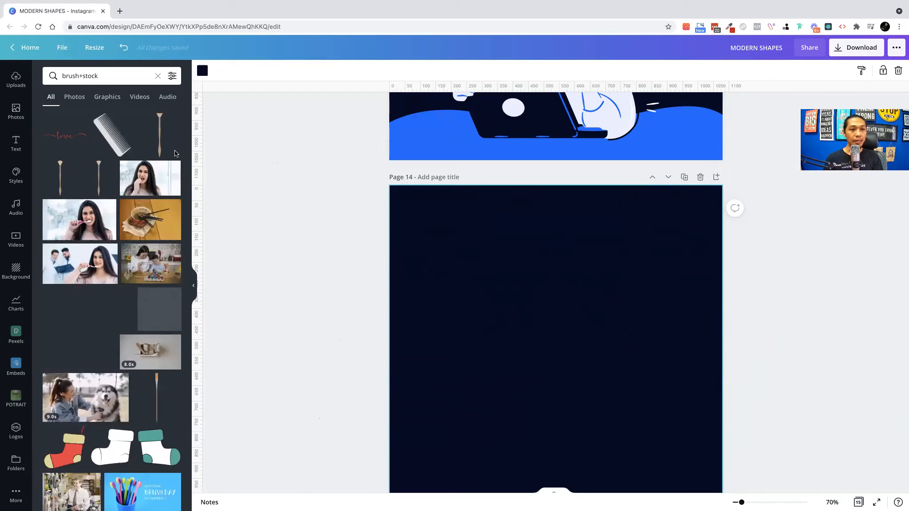
left_click(106, 97)
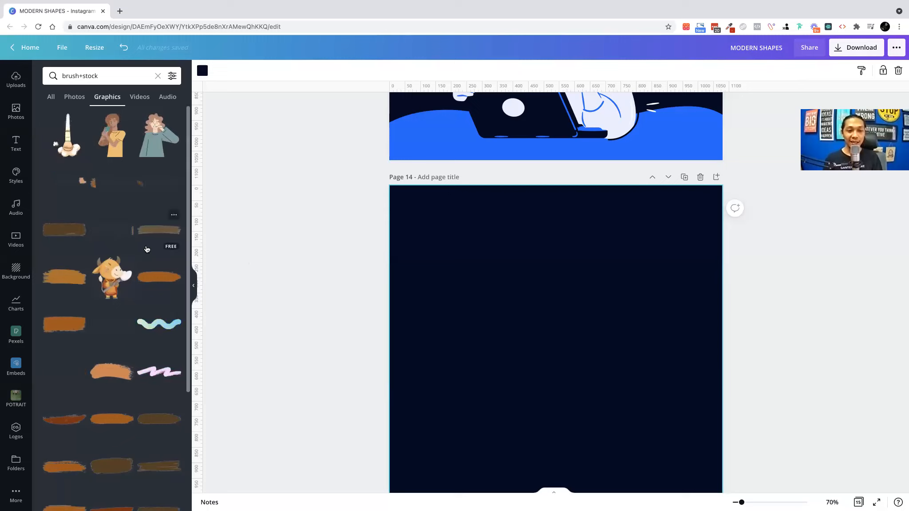
Insert a light tan brush stroke on page 14, enlarged to most of the page width and centred horizontally above the middle.
left_click(75, 310)
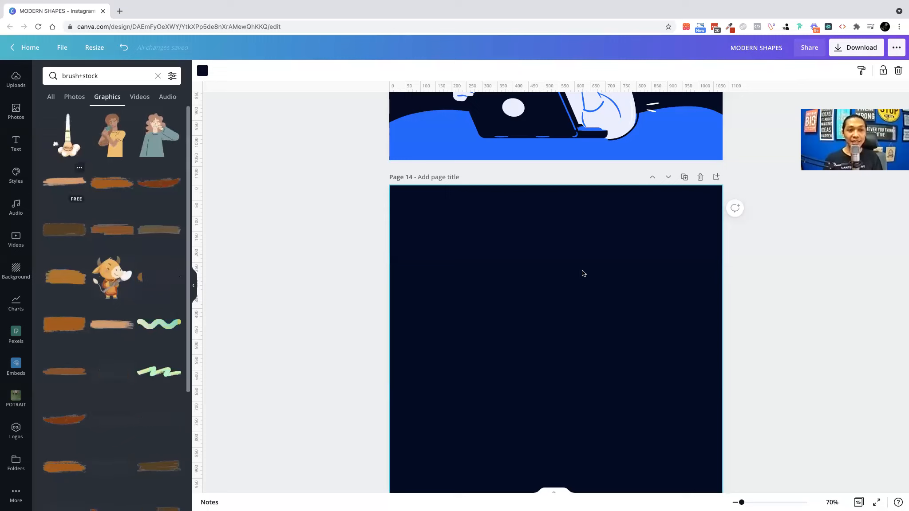
mouse_move(581, 307)
left_mouse_down()
mouse_move(582, 326)
mouse_move(569, 326)
left_mouse_up()
left_click(570, 318)
left_click_drag(666, 290, 668, 324)
left_click(710, 322)
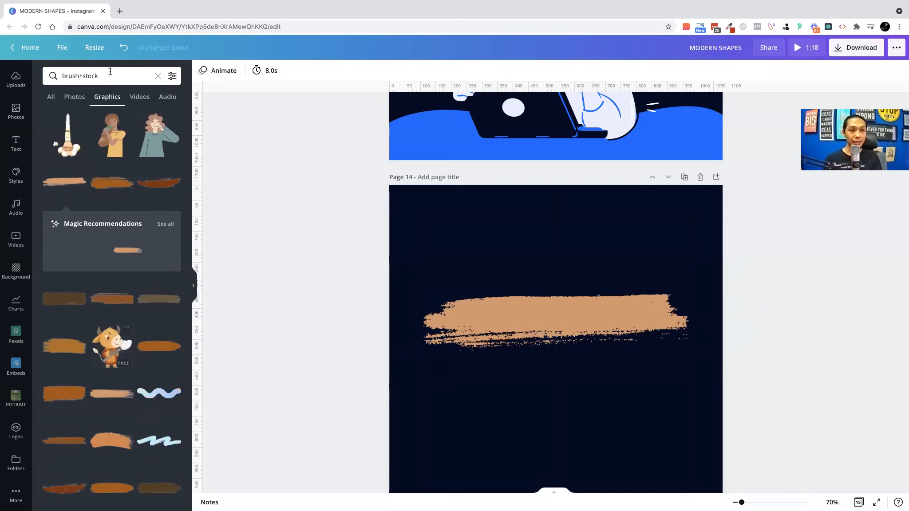
left_click(47, 71)
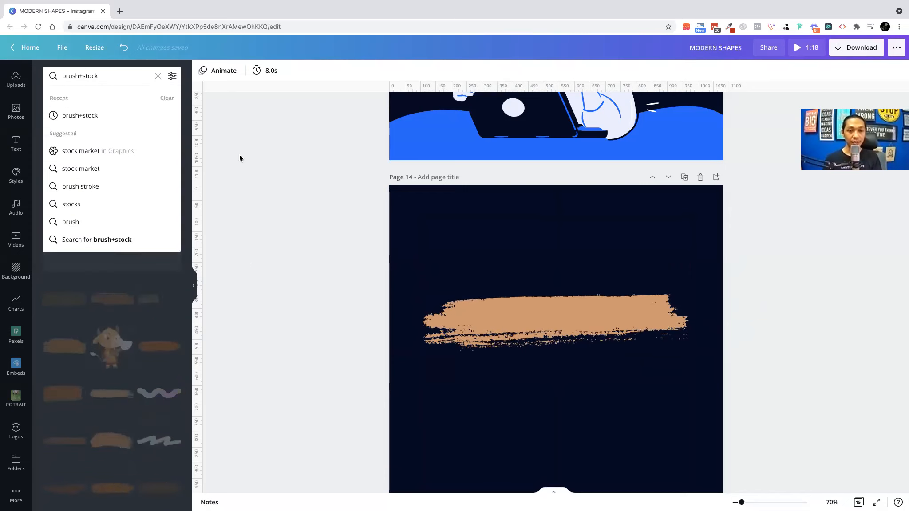
left_click(415, 263)
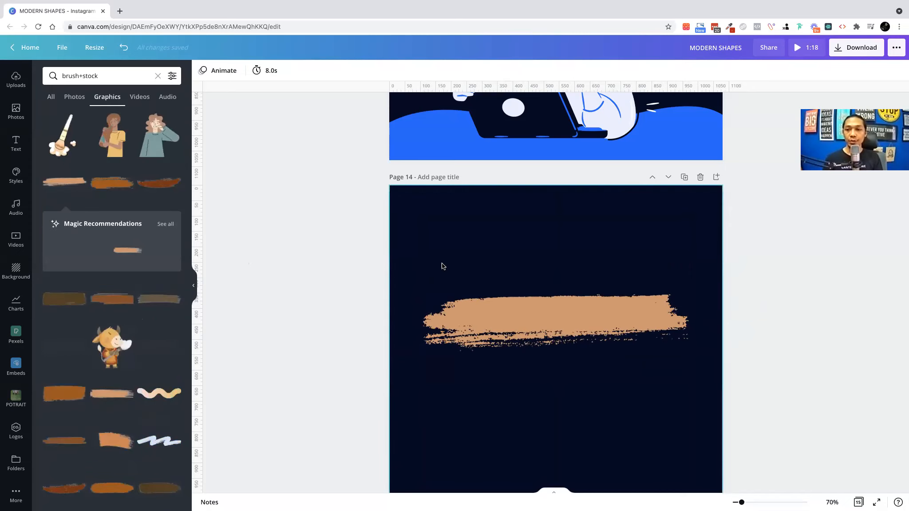
Copy the keywords "+liquid +splash" from page 15 and add a blank page after it.
scroll(443, 267, "down", 5)
scroll(444, 267, "down", 5)
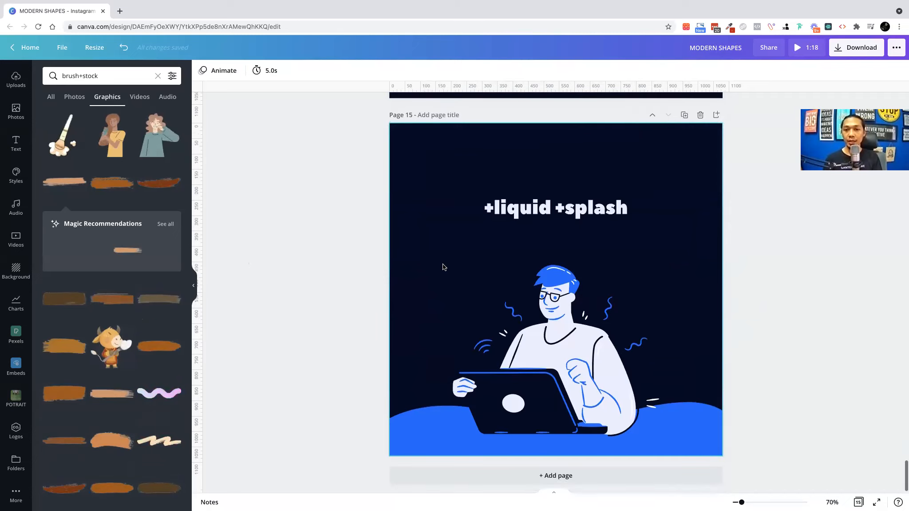
double_click(619, 209)
key("ctrl+c")
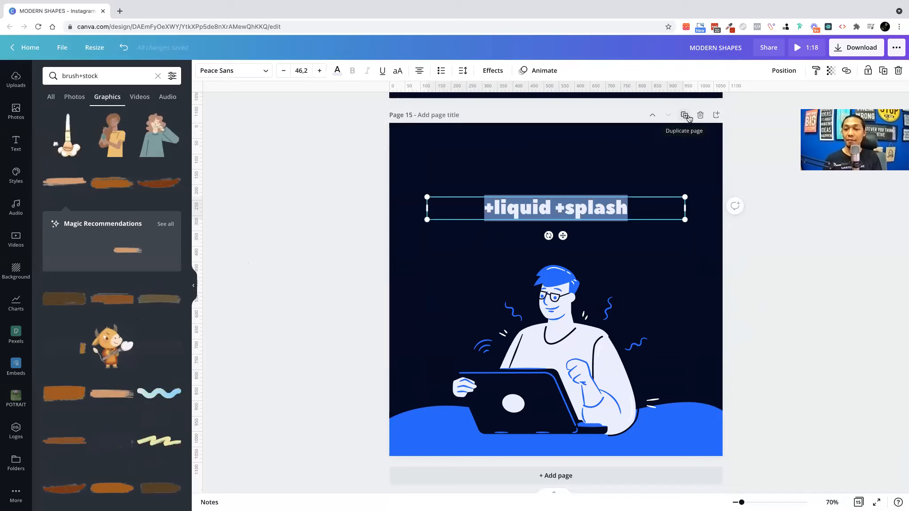
left_click(716, 114)
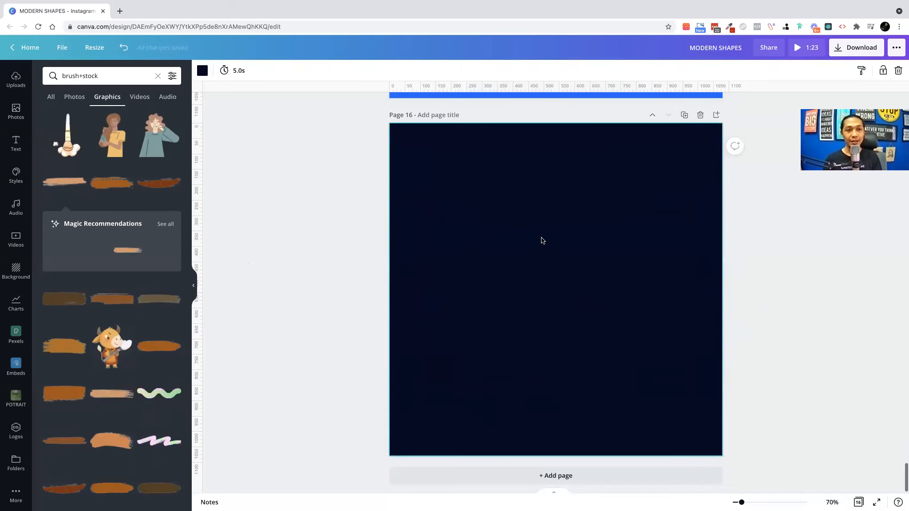
Search the elements for "+liquid +splash" and limit the results to graphics.
left_click(94, 76)
key("ctrl+v")
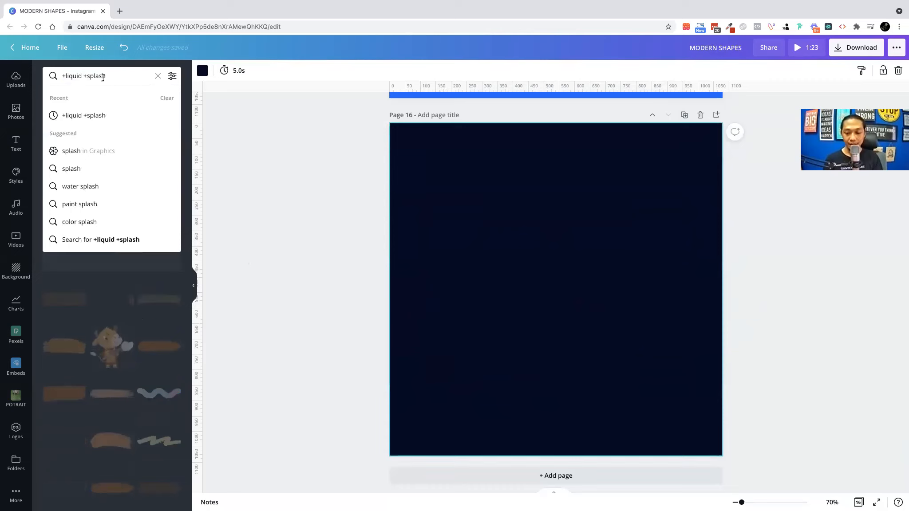
key("Return")
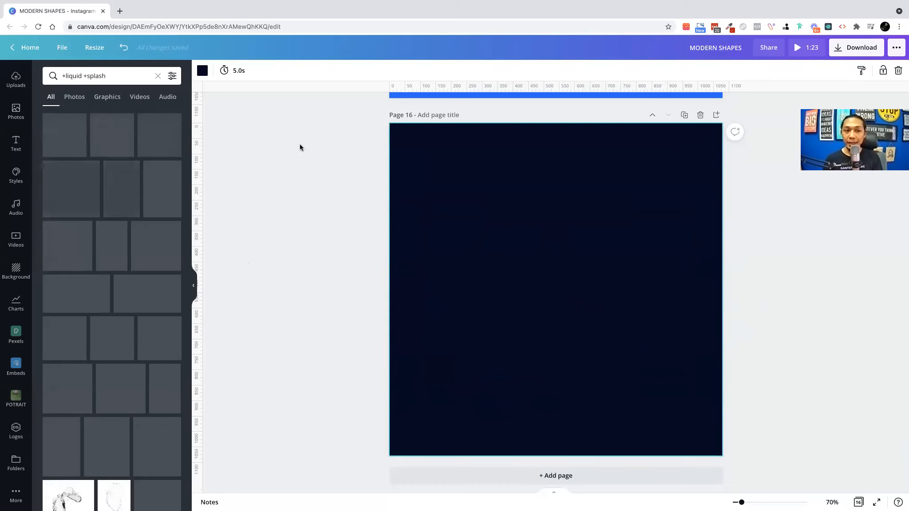
left_click(105, 97)
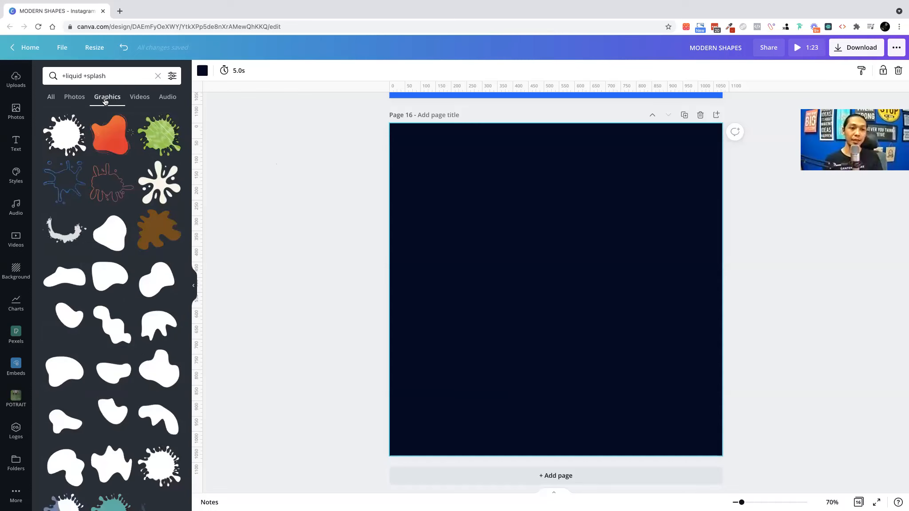
Insert the orange gradient blob on page 16 and enlarge it towards the page's upper-left area.
mouse_move(101, 157)
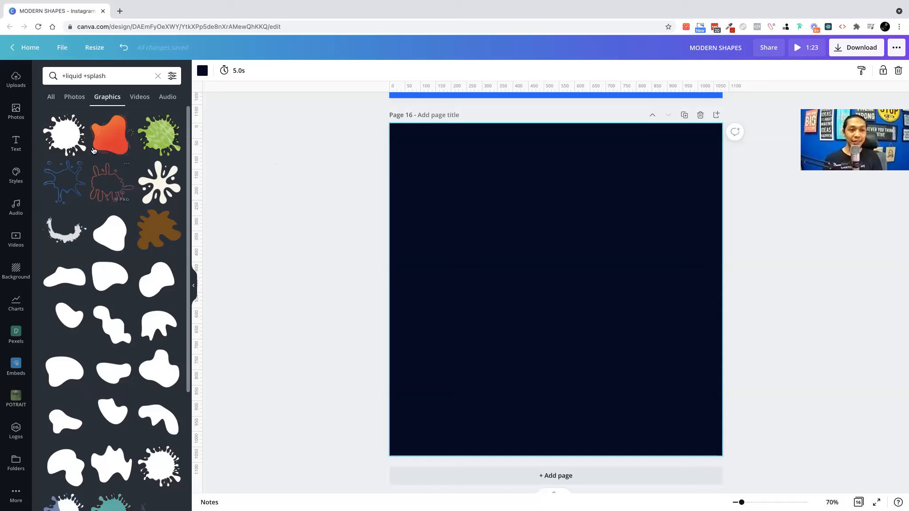
left_click(92, 143)
left_click_drag(483, 224, 423, 163)
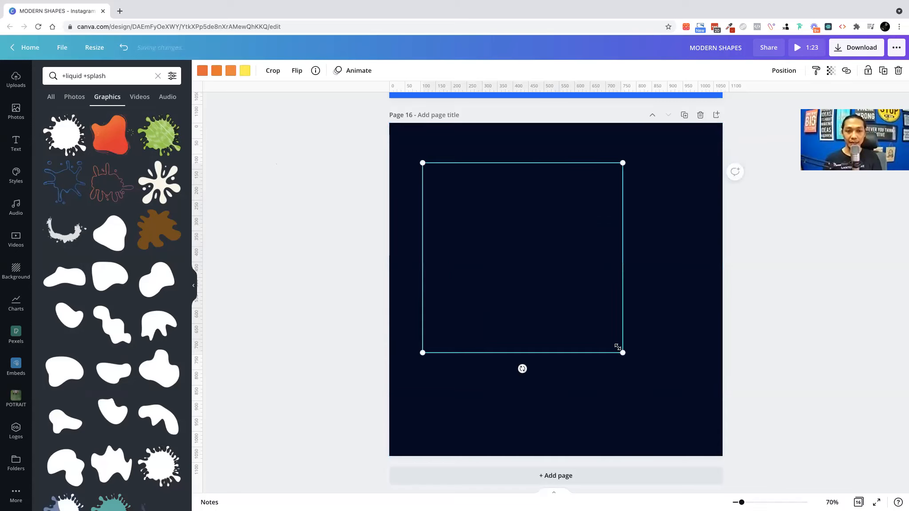
Look through the liquid and splash graphics in the search results for other usable shapes.
scroll(90, 287, "down", 3)
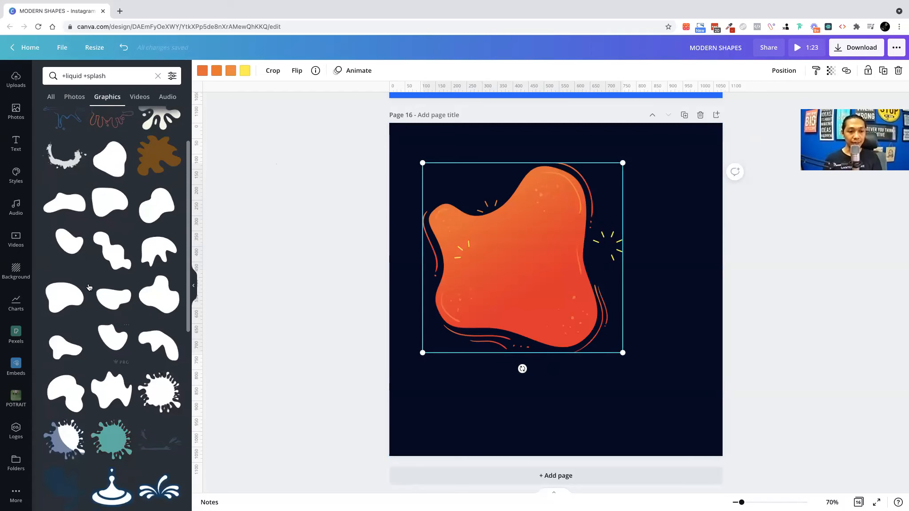
scroll(89, 287, "down", 5)
scroll(148, 252, "down", 5)
scroll(148, 252, "down", 5)
scroll(135, 294, "down", 5)
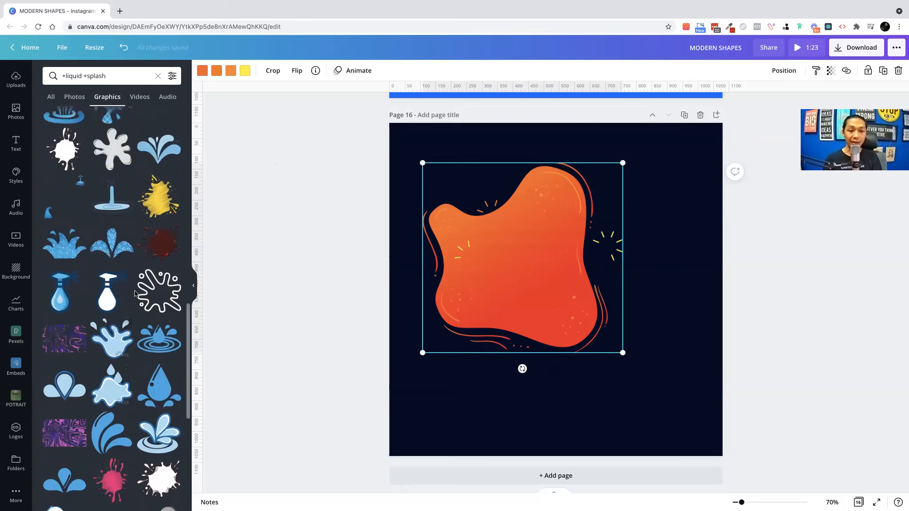
scroll(142, 307, "down", 3)
scroll(144, 309, "down", 15)
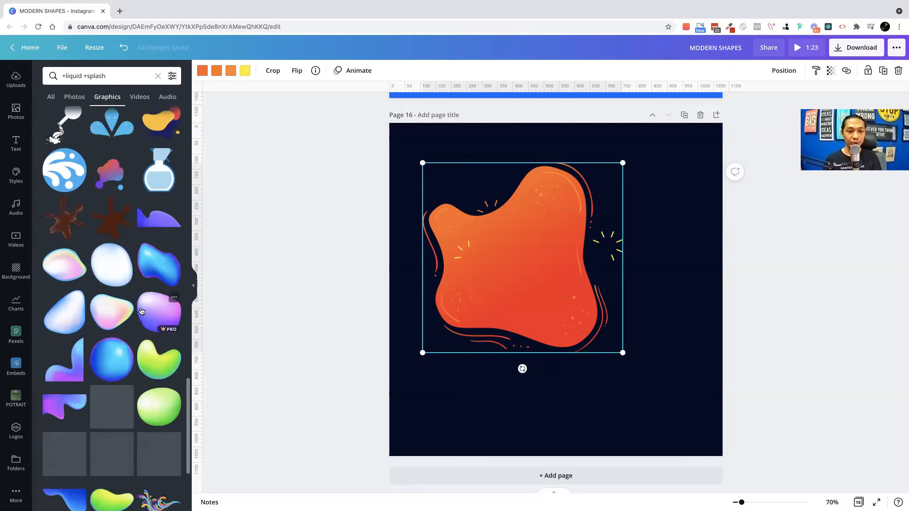
scroll(141, 311, "down", 3)
scroll(142, 311, "up", 20)
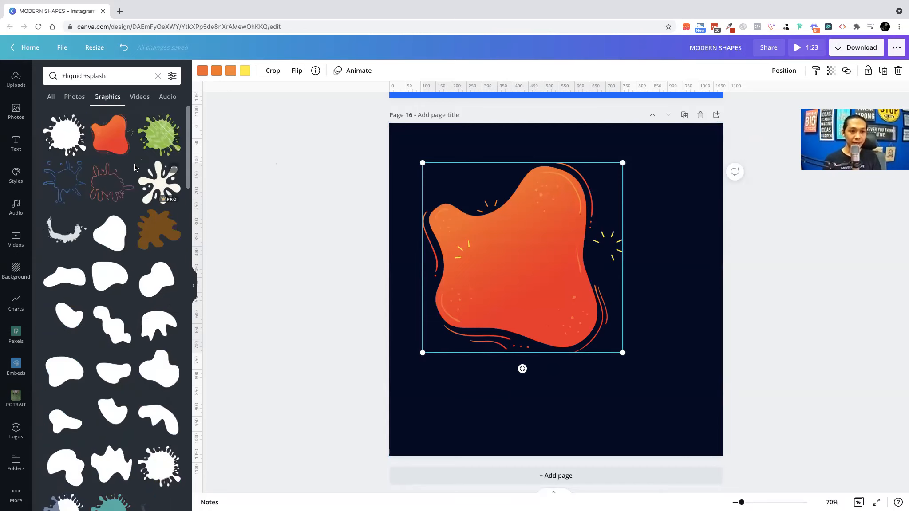
Add a plain rounded blob beside the orange one on page 16 and recolour it yellow.
left_click_drag(561, 277, 632, 323)
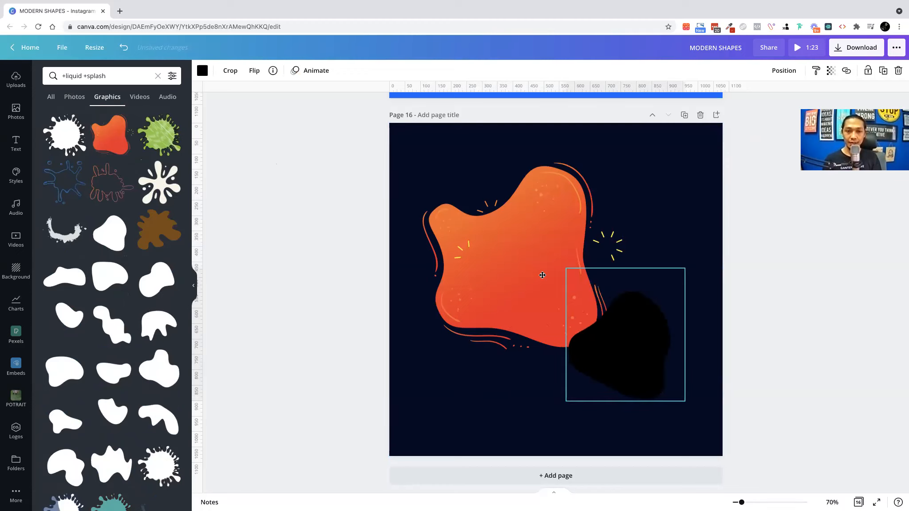
left_click(203, 72)
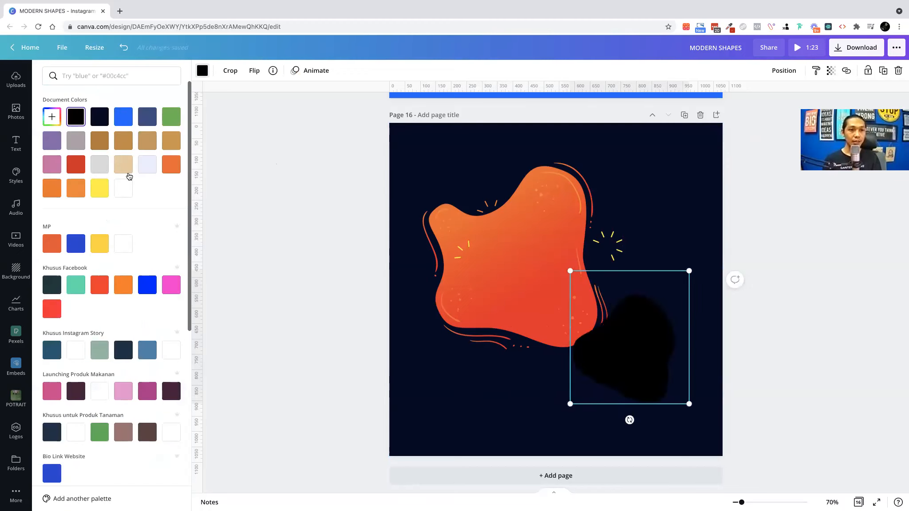
left_click(100, 188)
Enlarge the yellow blob and place it in the page's lower-right area, overlapping the orange blob.
left_click_drag(633, 319, 566, 277)
left_click_drag(621, 230, 677, 169)
left_click_drag(604, 300, 607, 360)
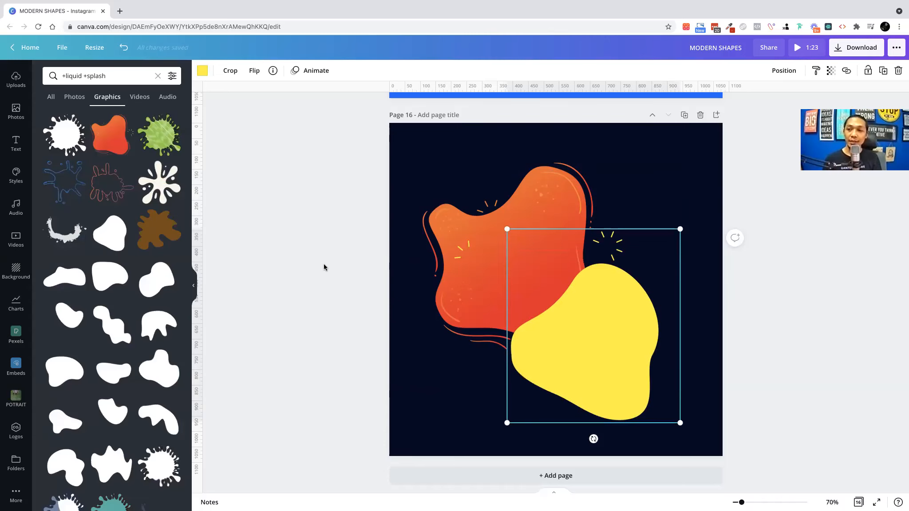
left_click(339, 259)
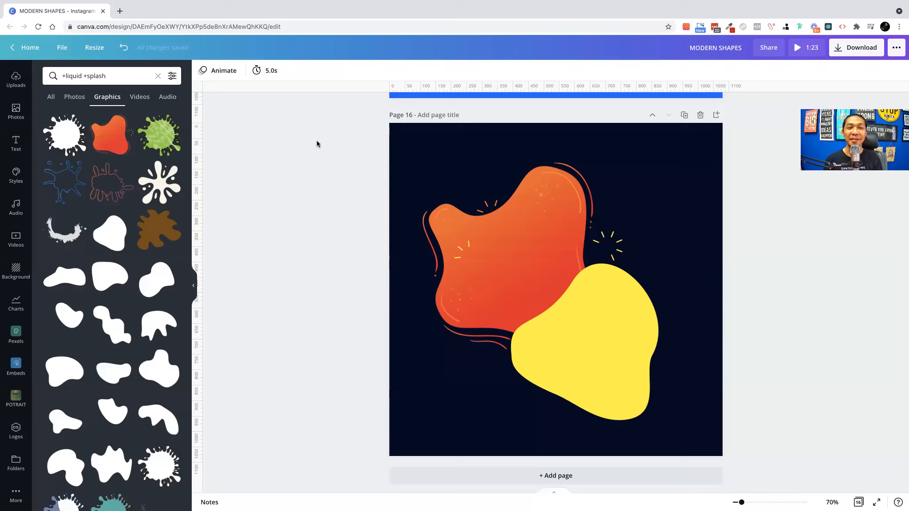
Return to the home page and search the new design types for "website".
left_click(28, 50)
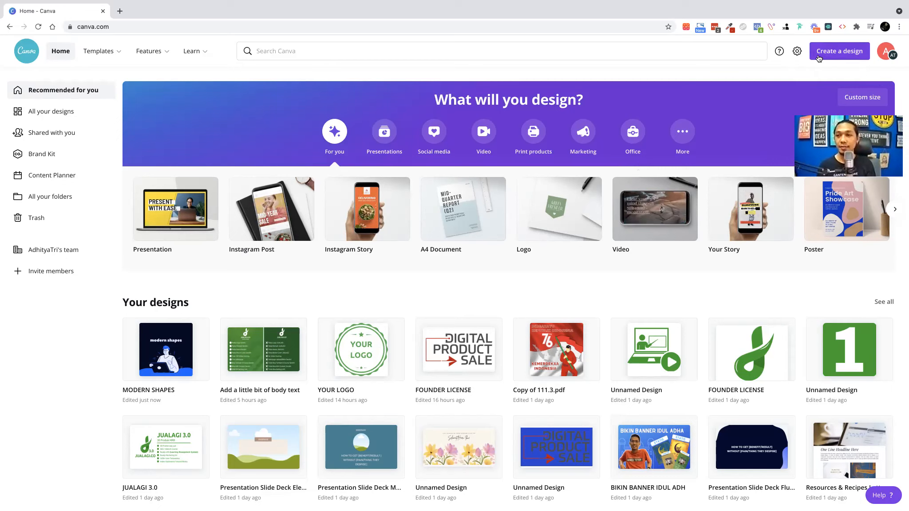
left_click(828, 57)
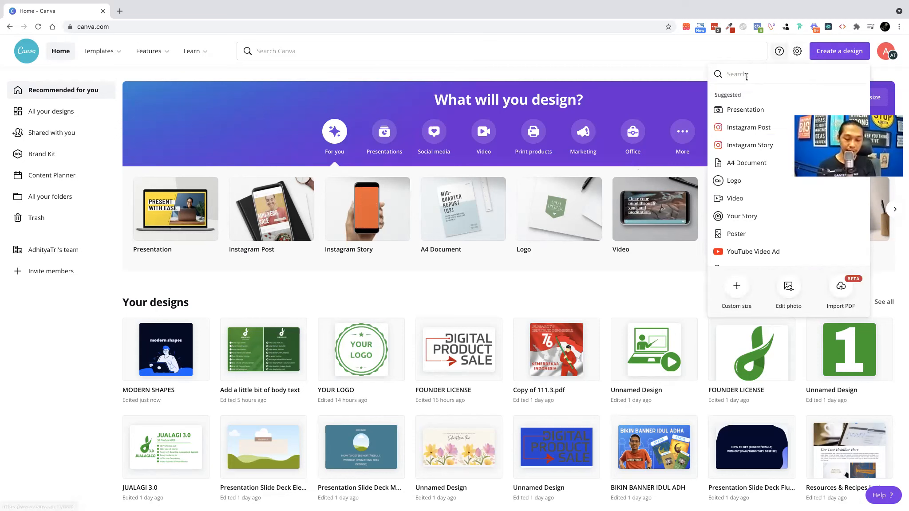
type("website")
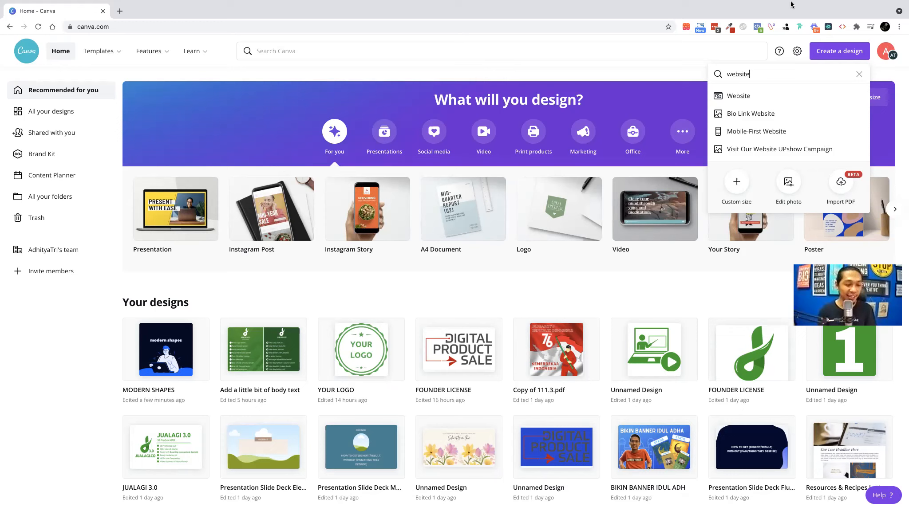
mouse_move(790, 5)
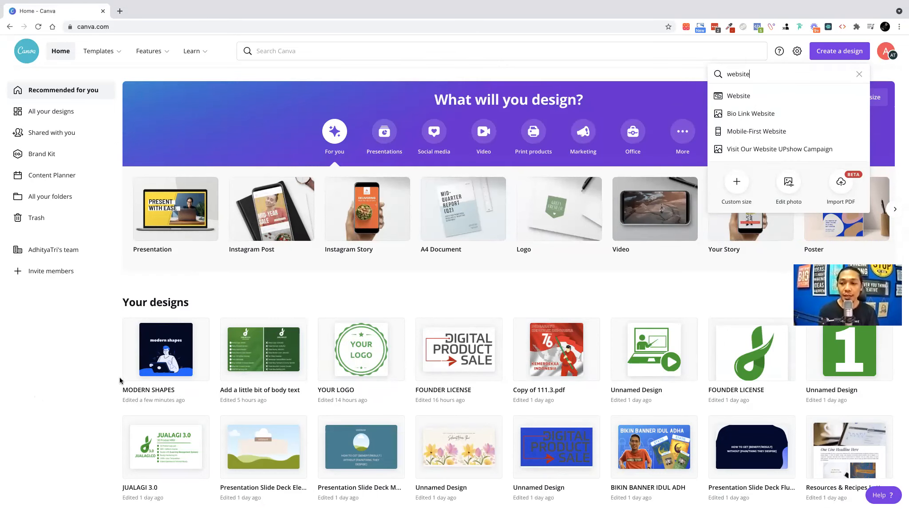
Search the templates for "website" and look through the website templates.
mouse_move(232, 368)
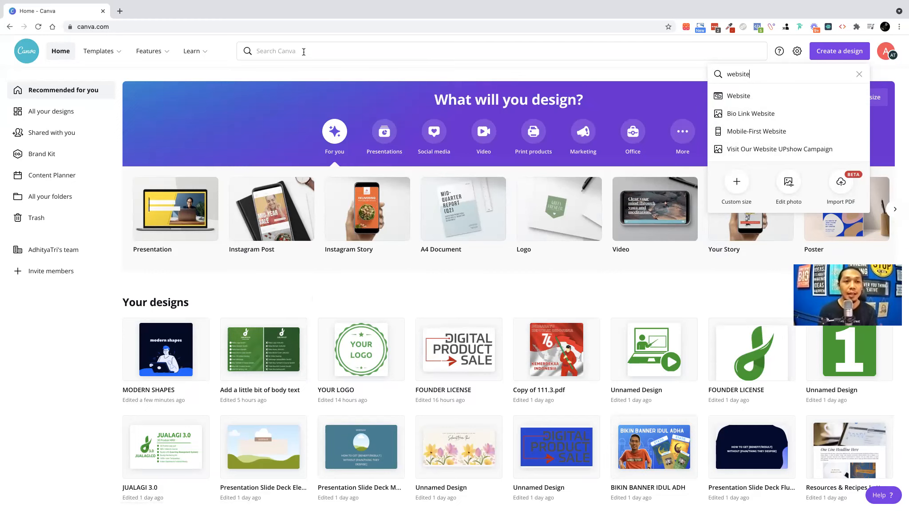
left_click(304, 52)
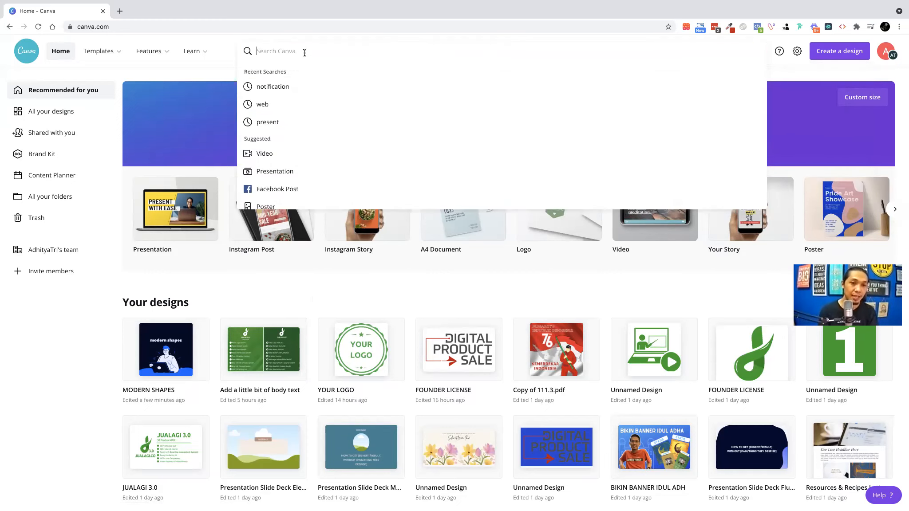
type("websit")
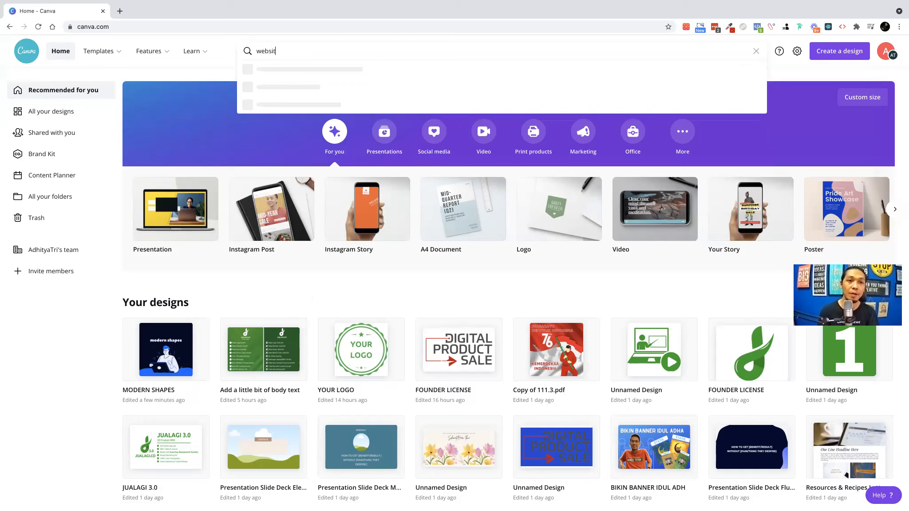
type("e")
key("Return")
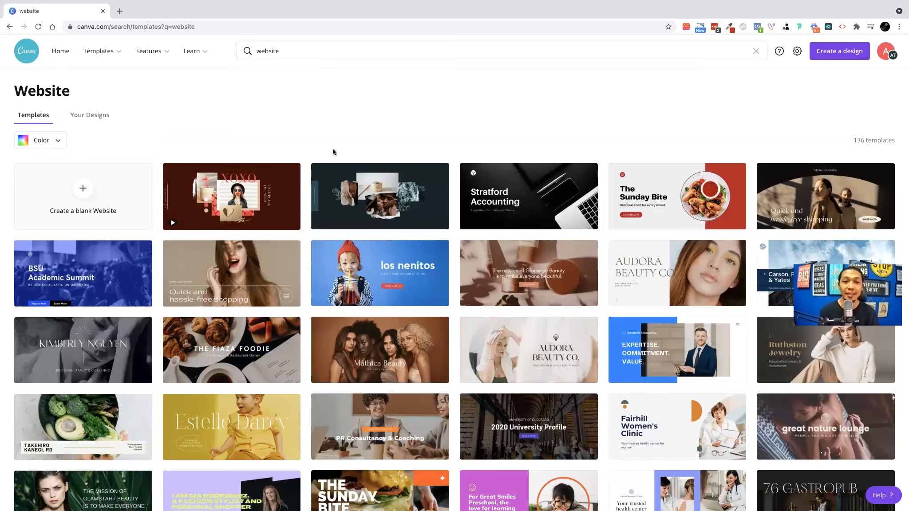
scroll(319, 198, "down", 1)
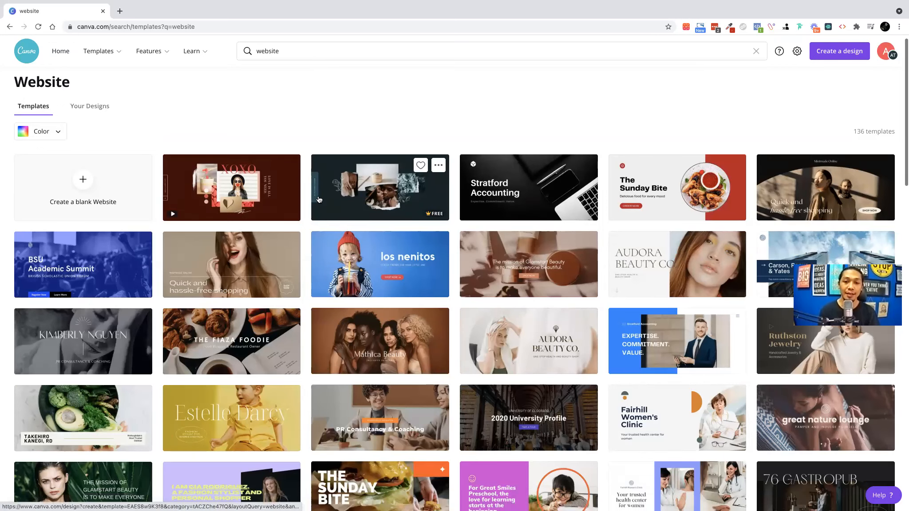
scroll(319, 198, "down", 10)
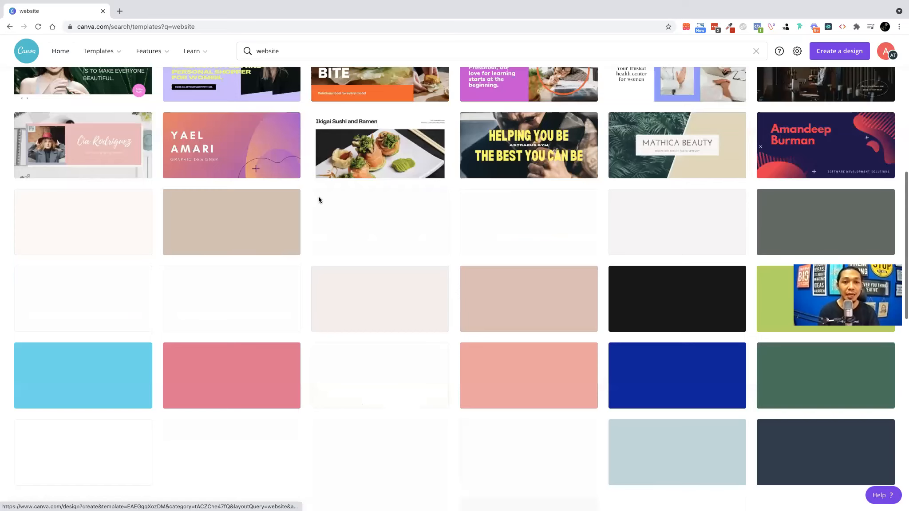
scroll(318, 200, "up", 2)
scroll(318, 202, "up", 8)
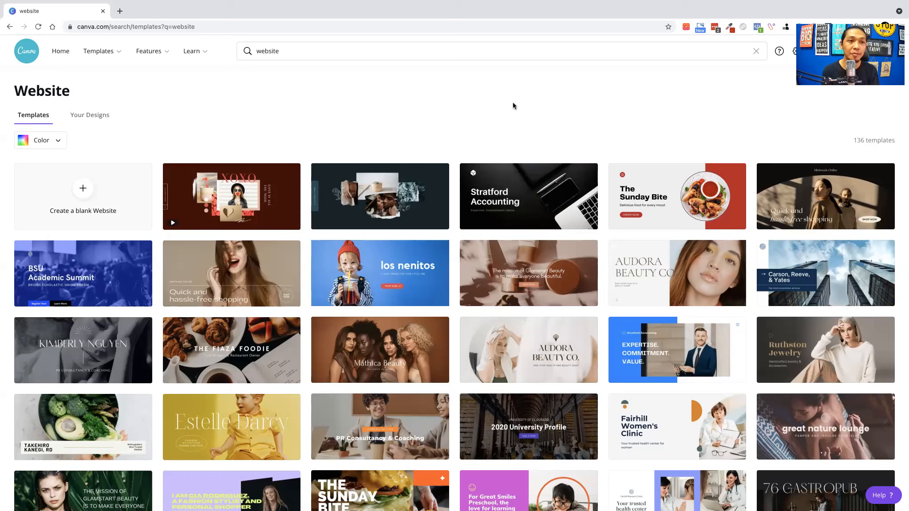
Open envato.com in a new browser tab and look through its home page and products page.
left_click(120, 10)
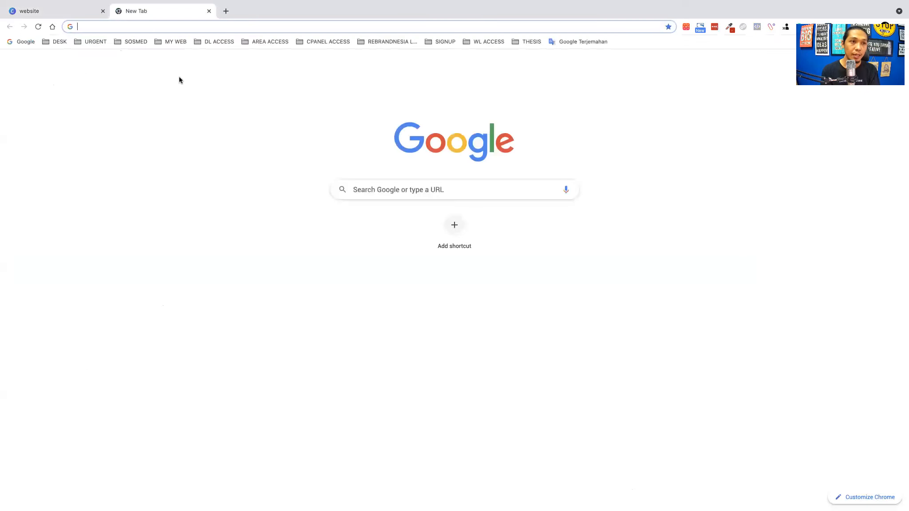
type("envato.com")
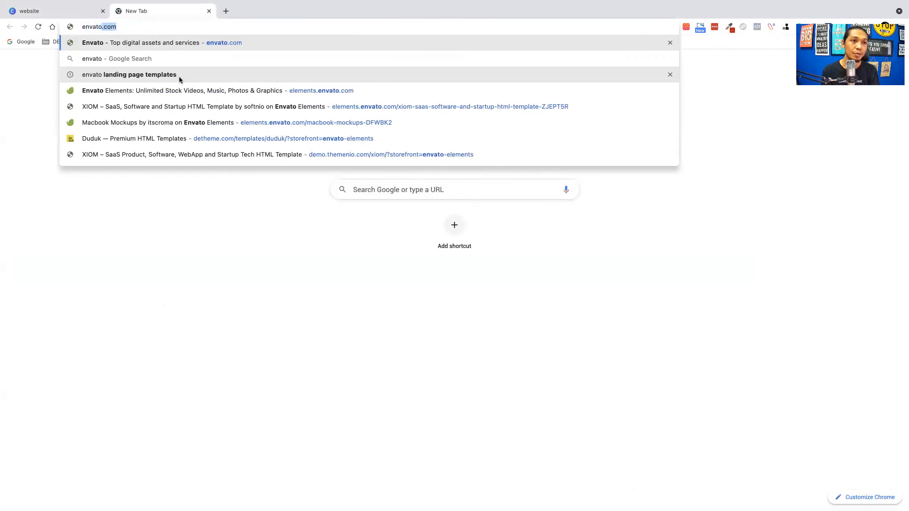
key("Return")
left_click(140, 28)
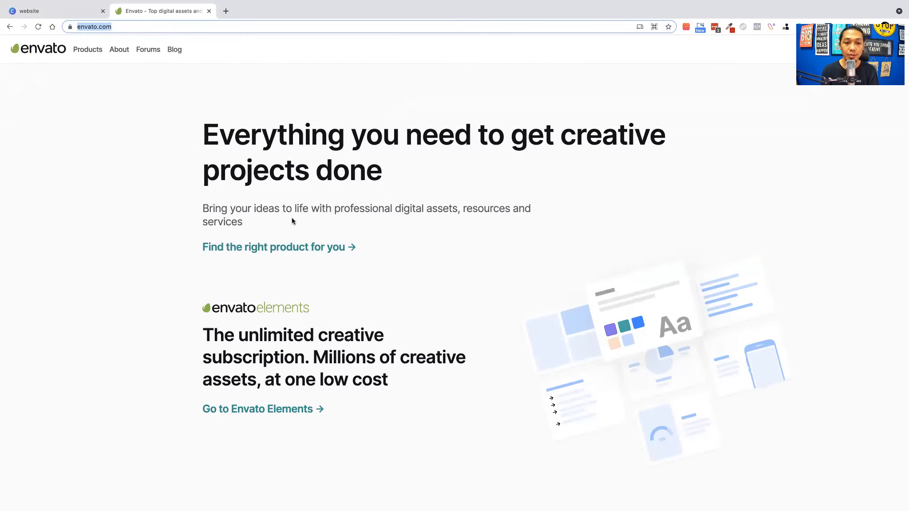
scroll(292, 218, "down", 10)
scroll(292, 221, "down", 14)
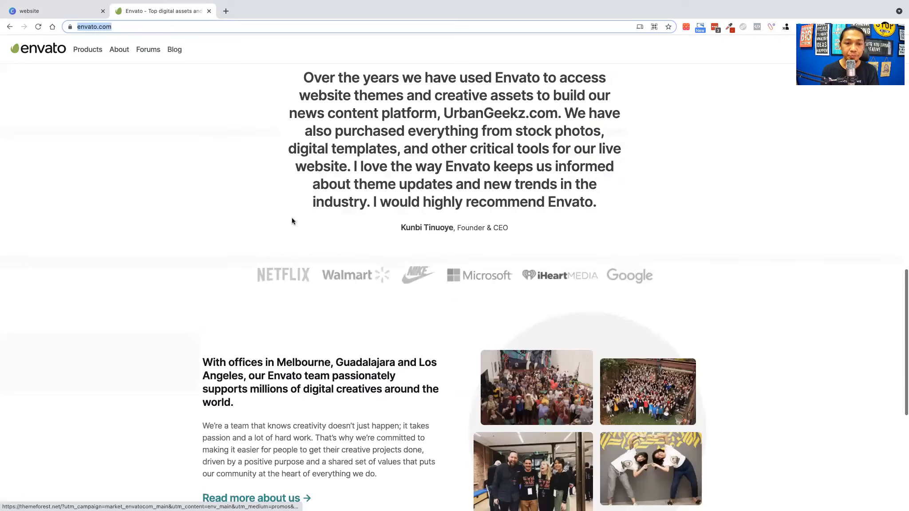
scroll(292, 221, "up", 20)
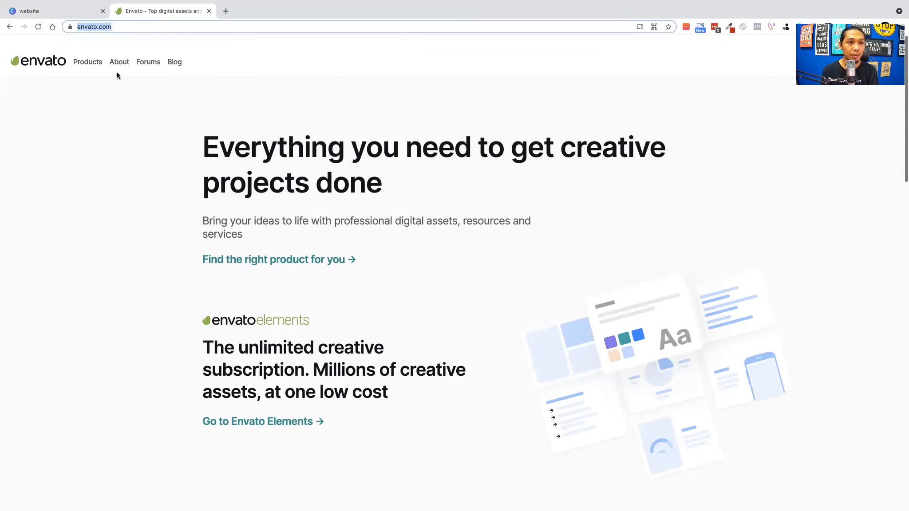
left_click(90, 53)
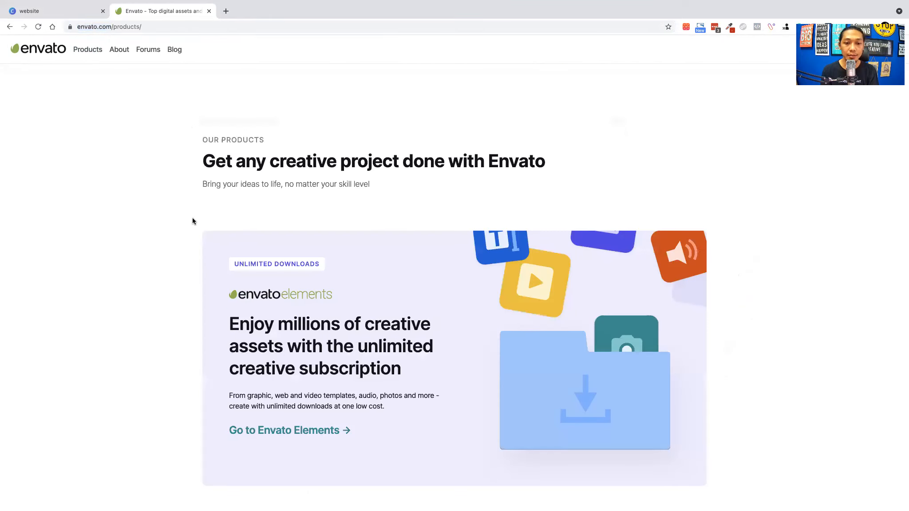
scroll(191, 219, "down", 9)
scroll(190, 225, "up", 8)
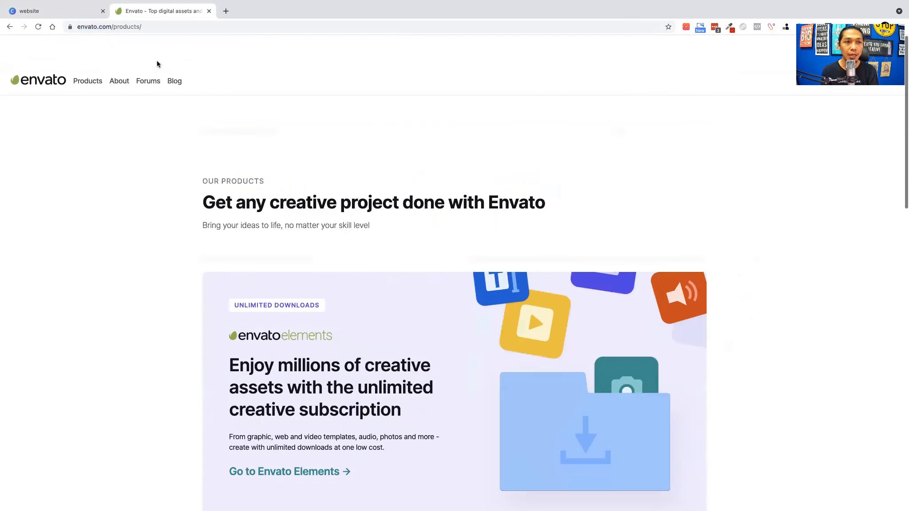
Search the web for ThemeForest and open the themeforest.net site.
left_click(130, 26)
type("theme")
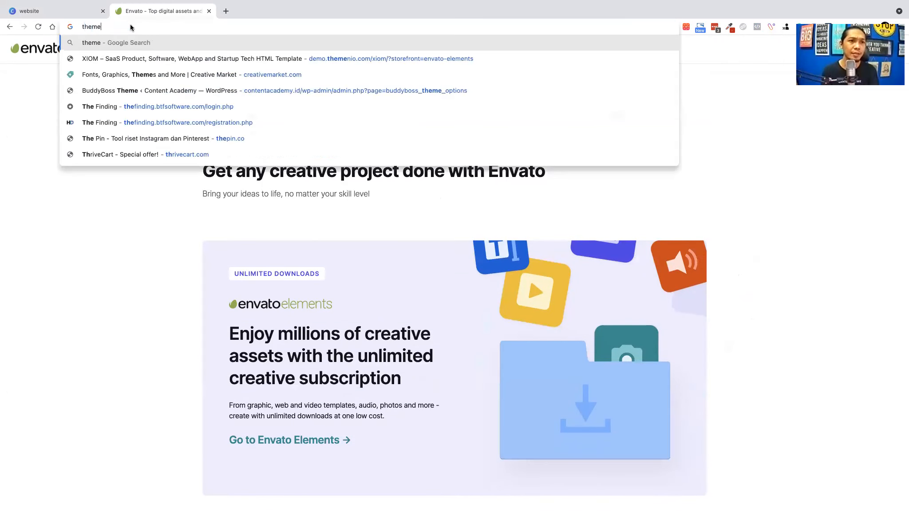
type("foret")
key("Return")
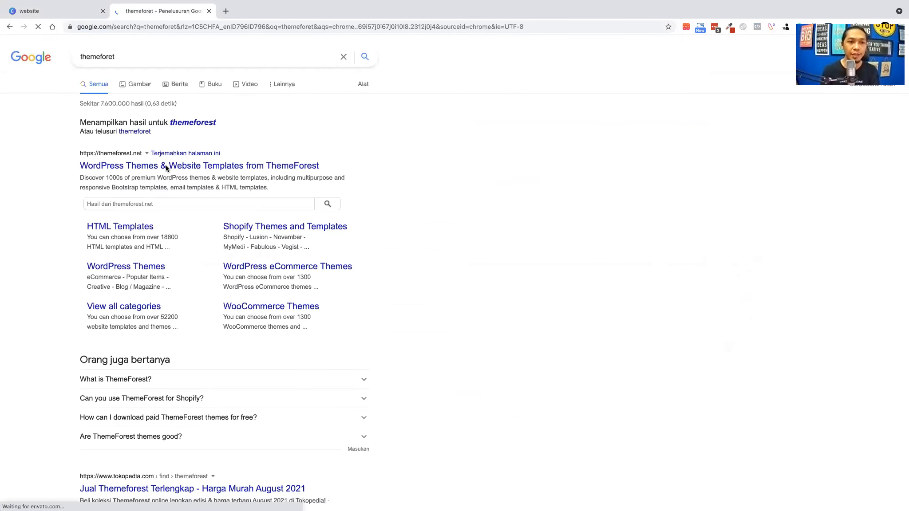
left_click(315, 164)
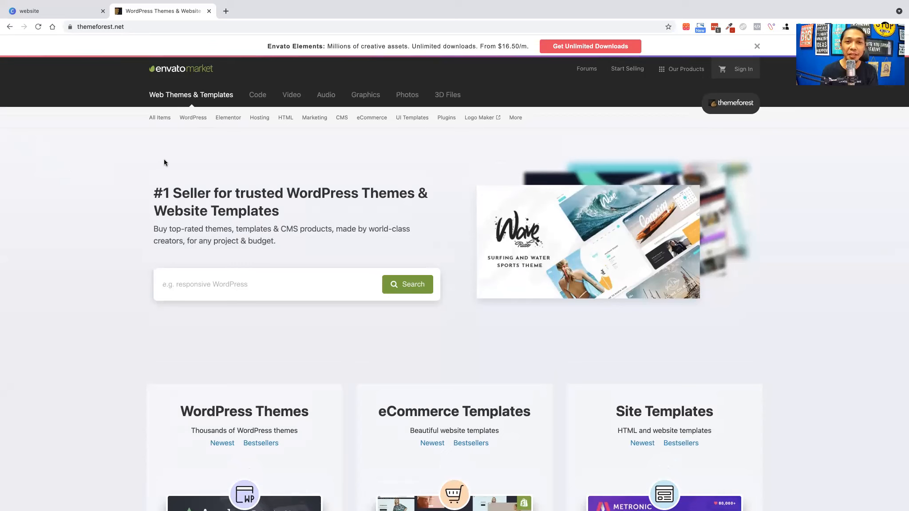
Return to Canva's "website" template results and examine the range of layouts on offer.
left_click(58, 12)
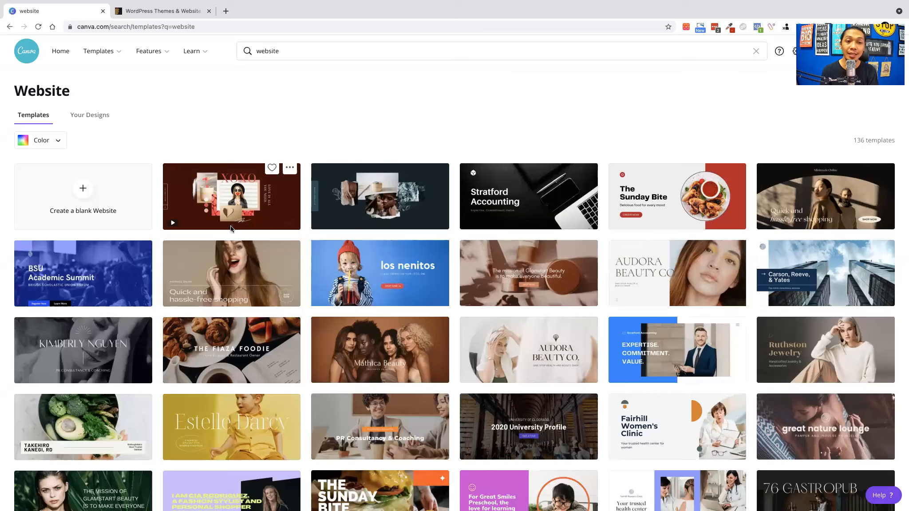
scroll(233, 232, "down", 7)
scroll(233, 231, "down", 3)
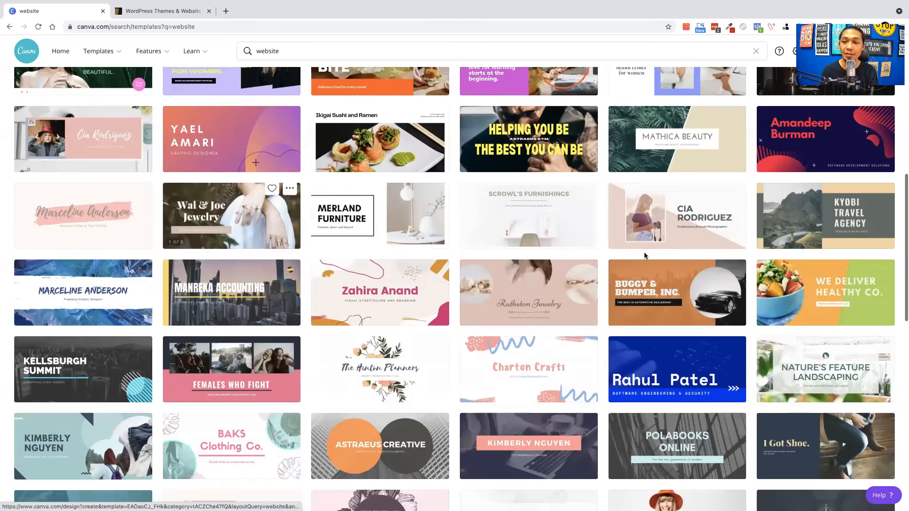
scroll(520, 258, "down", 3)
scroll(520, 258, "down", 10)
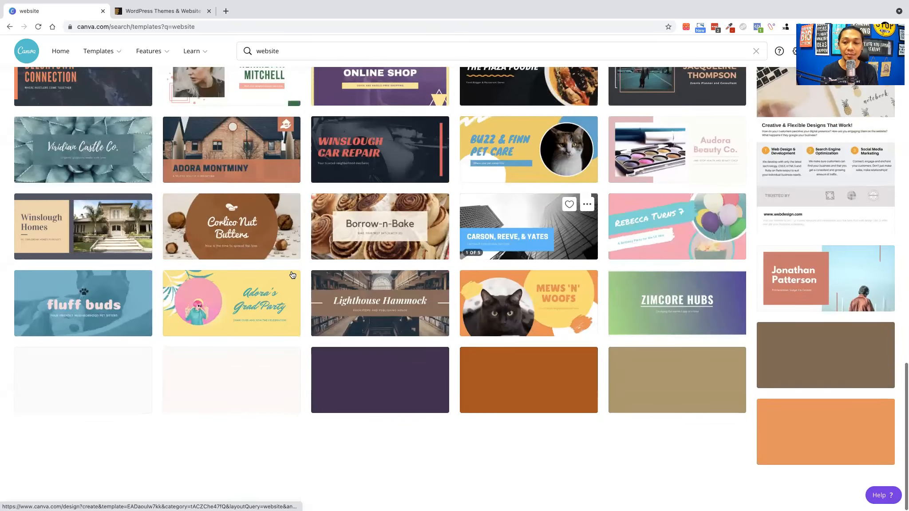
scroll(291, 275, "down", 5)
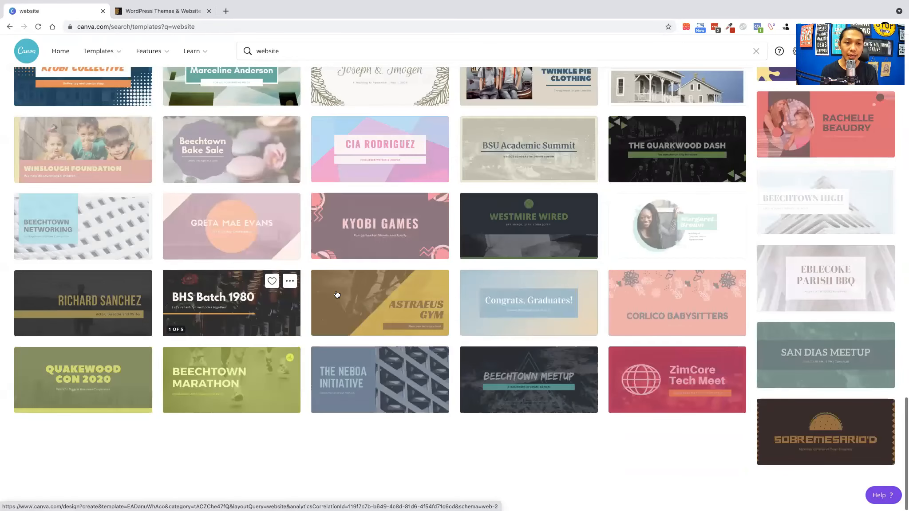
scroll(332, 297, "up", 10)
scroll(324, 302, "up", 10)
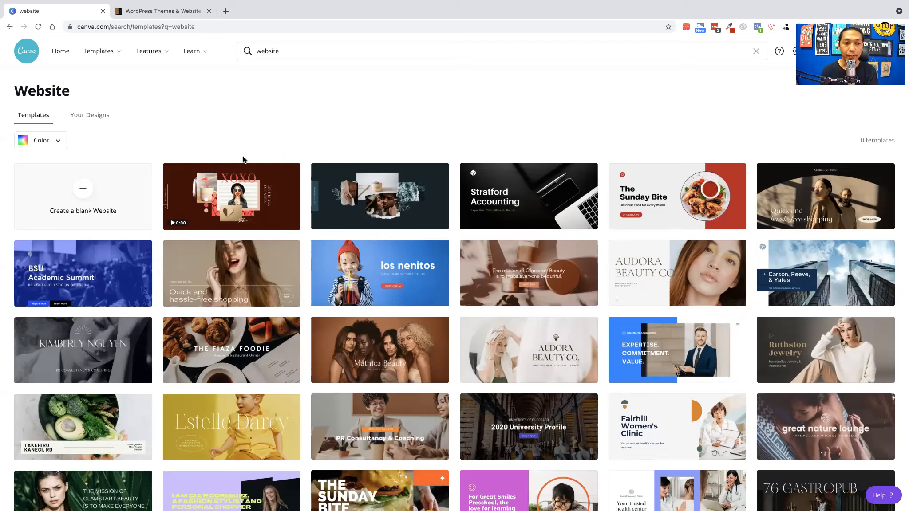
Create a blank Website design and collapse its page thumbnail strip.
left_click(92, 196)
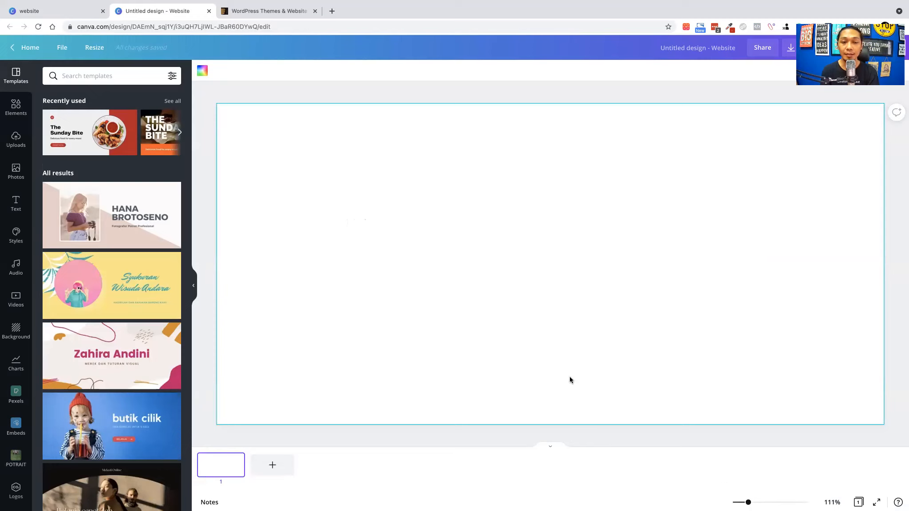
left_click(550, 447)
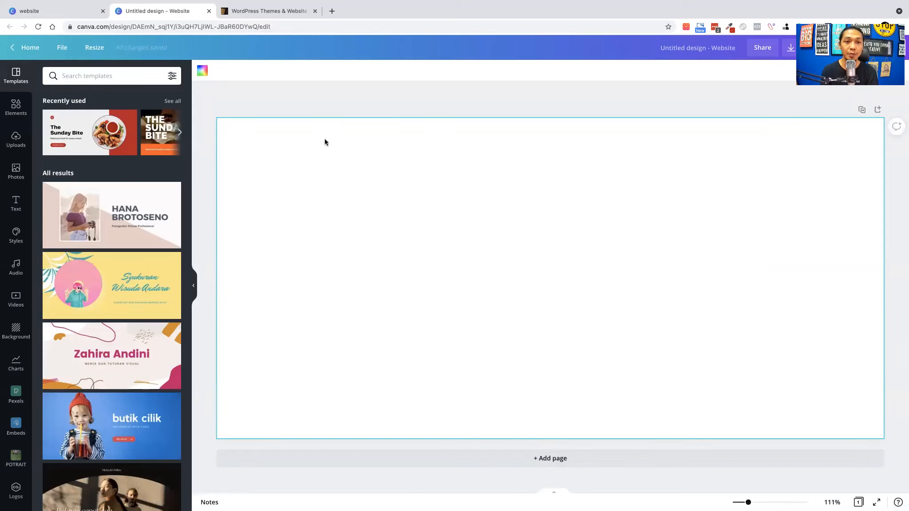
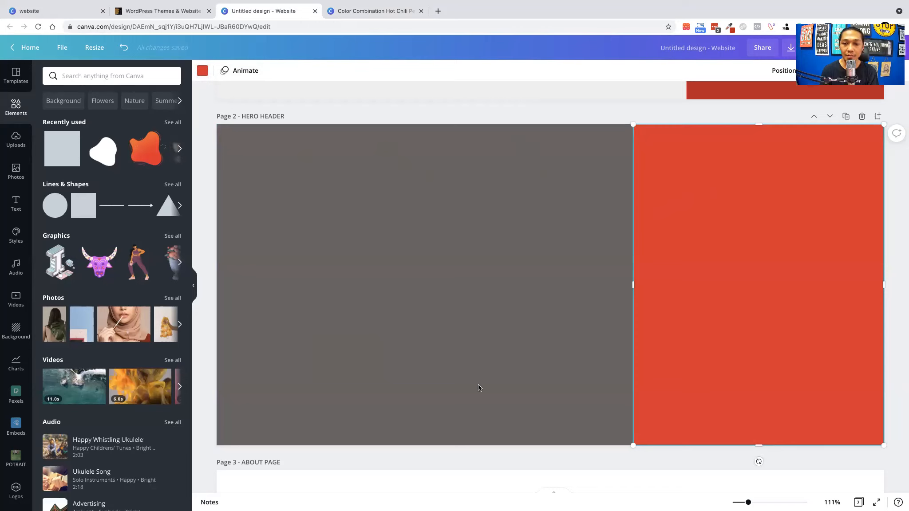
Check the uploaded images for a hero picture and search the stock photos for "food".
left_click(15, 142)
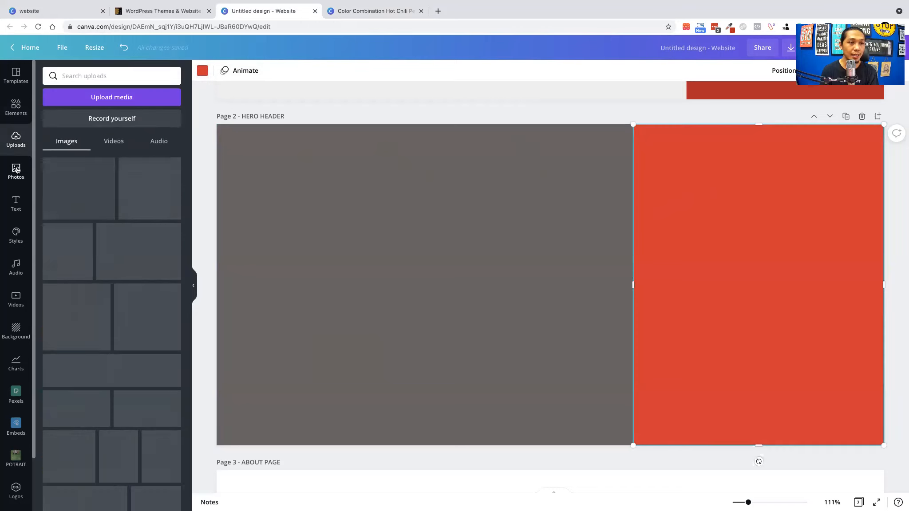
scroll(148, 325, "down", 5)
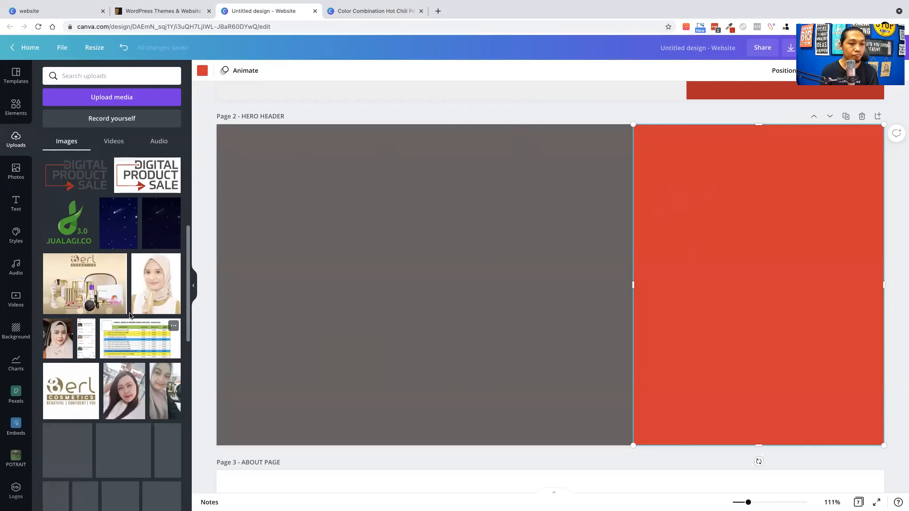
scroll(146, 325, "up", 5)
left_click(17, 174)
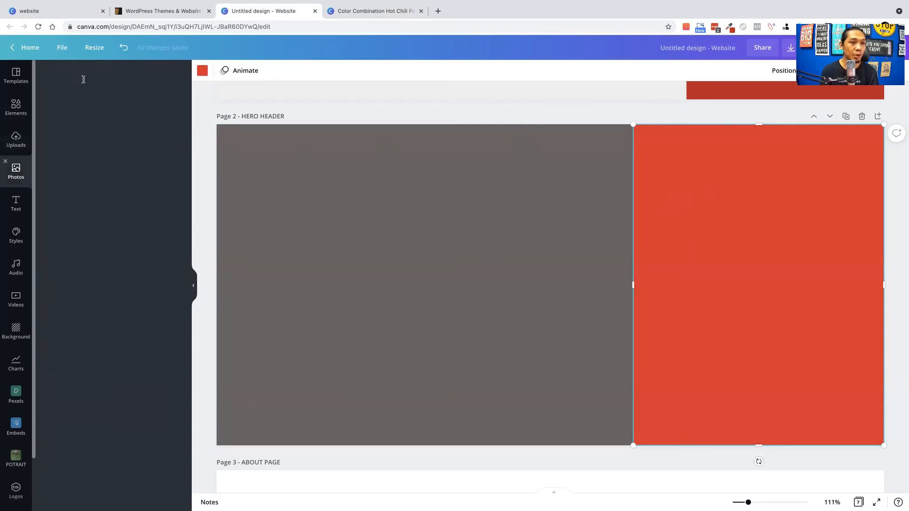
left_click(119, 76)
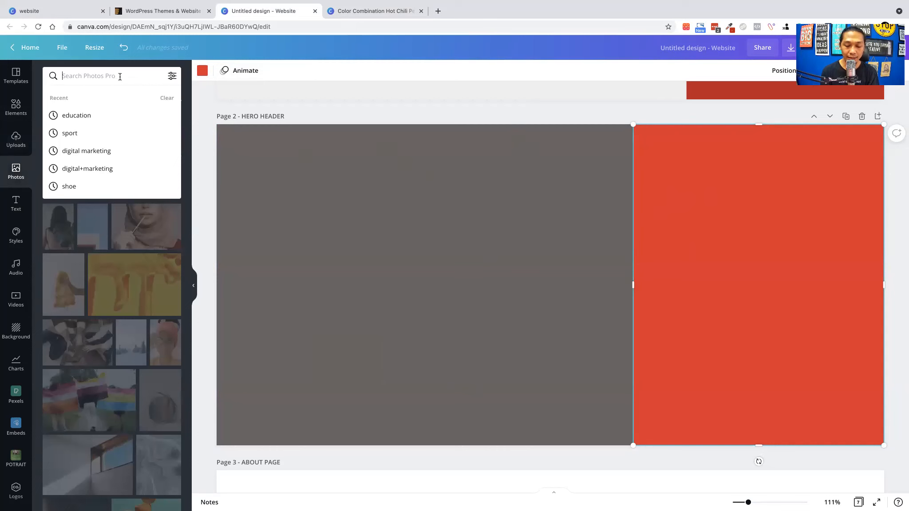
type("food")
key("Return")
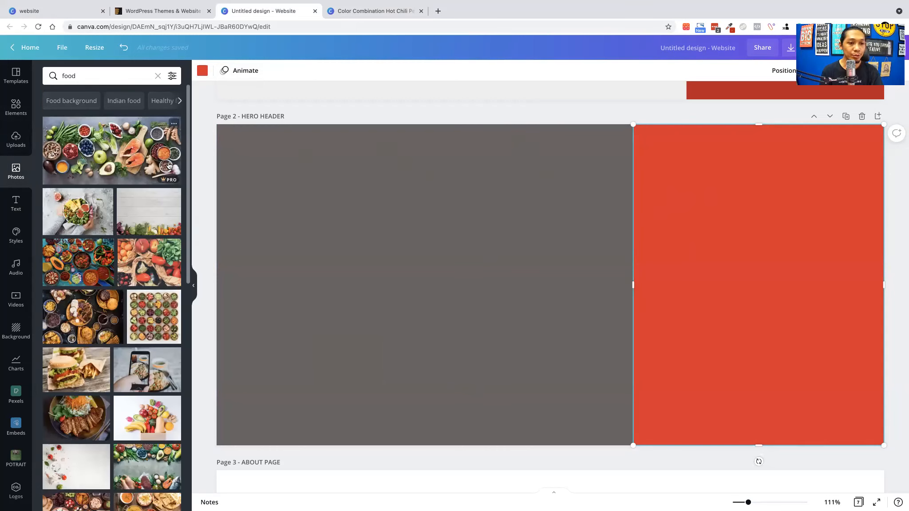
Add the spaghetti and meatballs photo to the HERO HEADER page and place it across the edge between the grey and red areas.
scroll(141, 293, "down", 5)
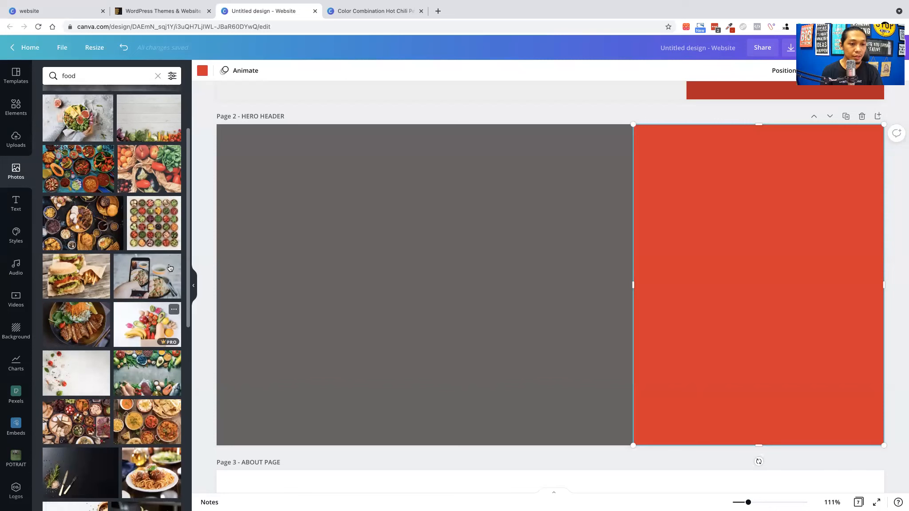
scroll(143, 317, "down", 5)
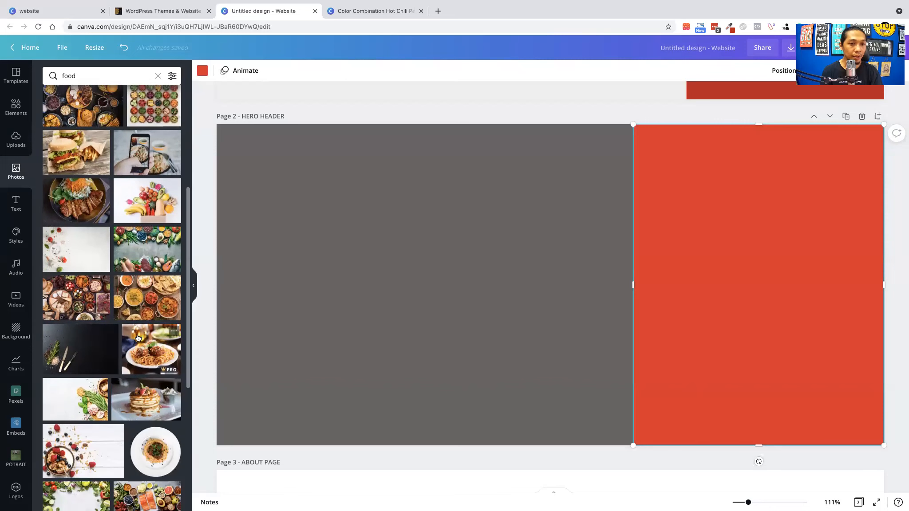
scroll(149, 331, "down", 3)
left_click(147, 208)
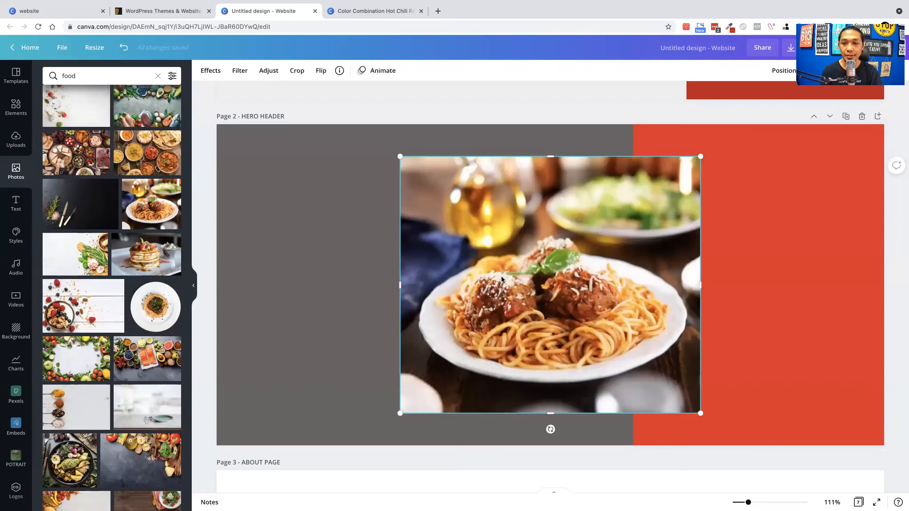
left_click_drag(572, 284, 669, 289)
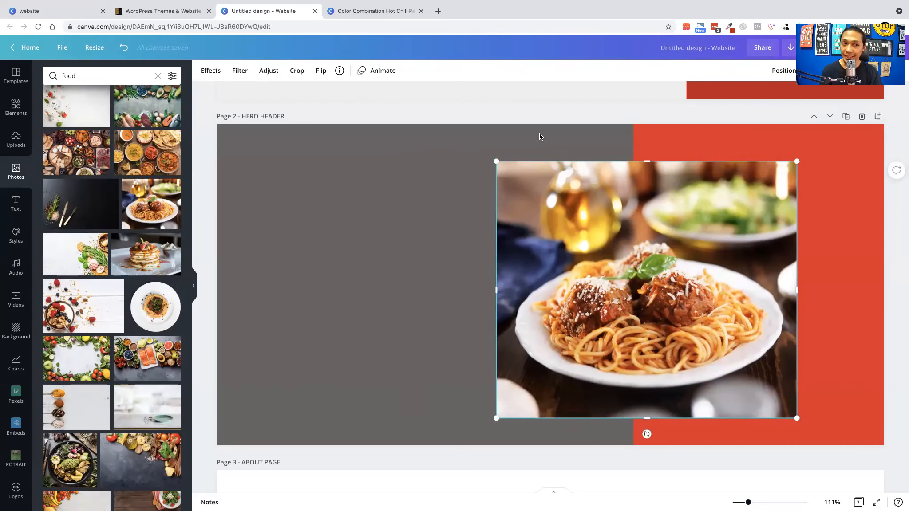
Add a brush-stroke frame to the HERO HEADER page and place the spaghetti and meatballs photo inside it.
left_click(16, 106)
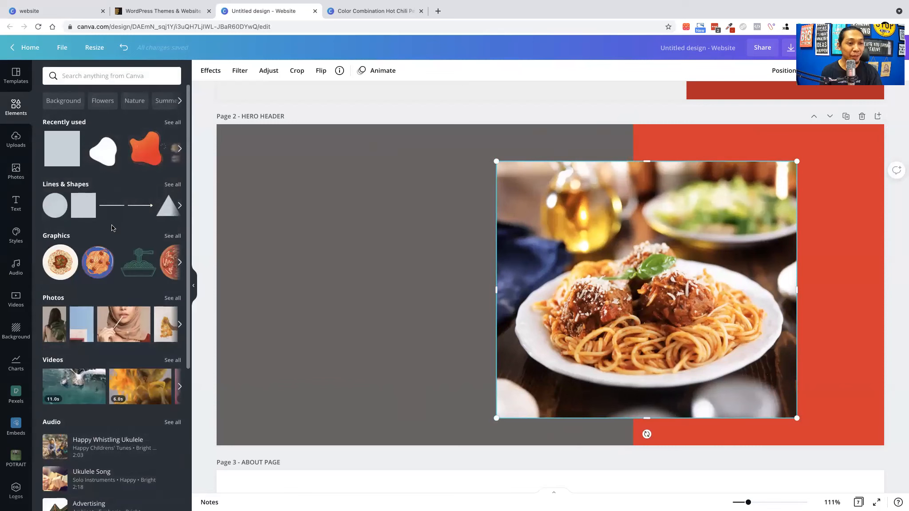
scroll(141, 247, "down", 4)
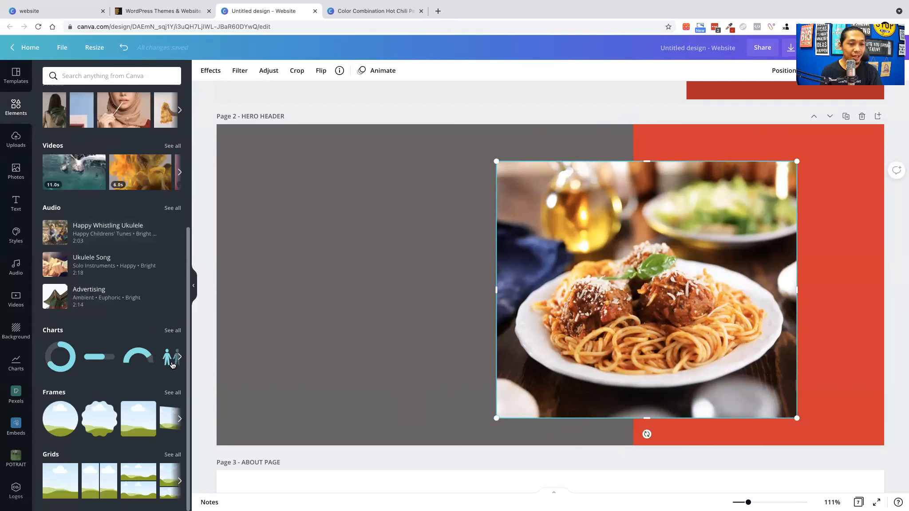
left_click(173, 392)
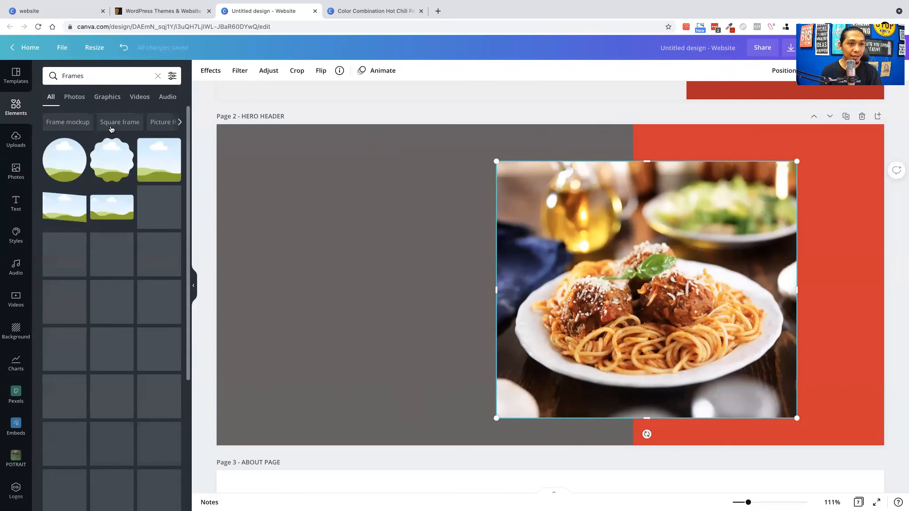
scroll(116, 292, "down", 5)
scroll(118, 305, "down", 5)
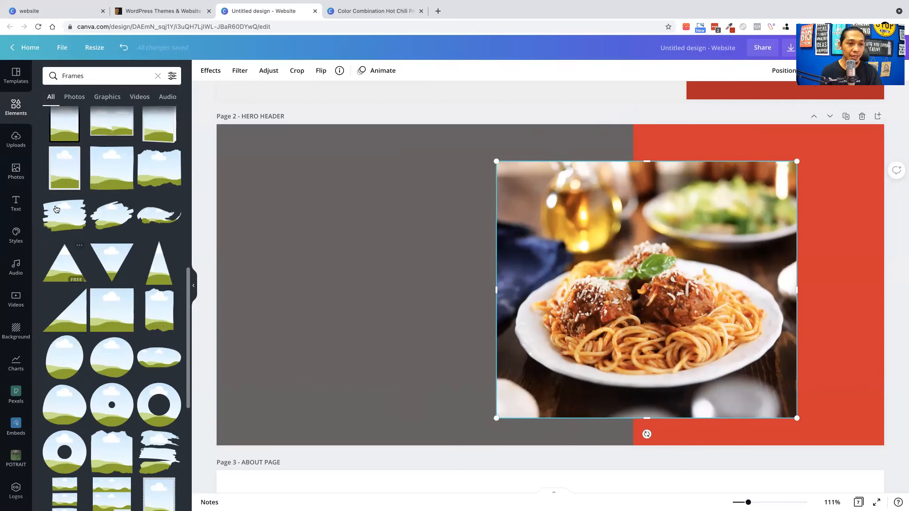
left_click(120, 217)
mouse_move(740, 268)
left_mouse_down()
mouse_move(592, 272)
mouse_move(641, 276)
mouse_move(667, 244)
left_mouse_up()
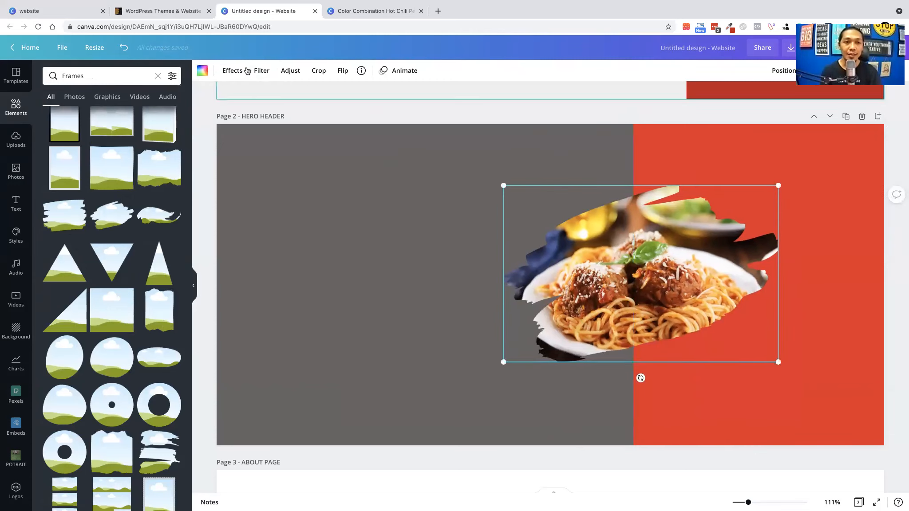
left_click(232, 70)
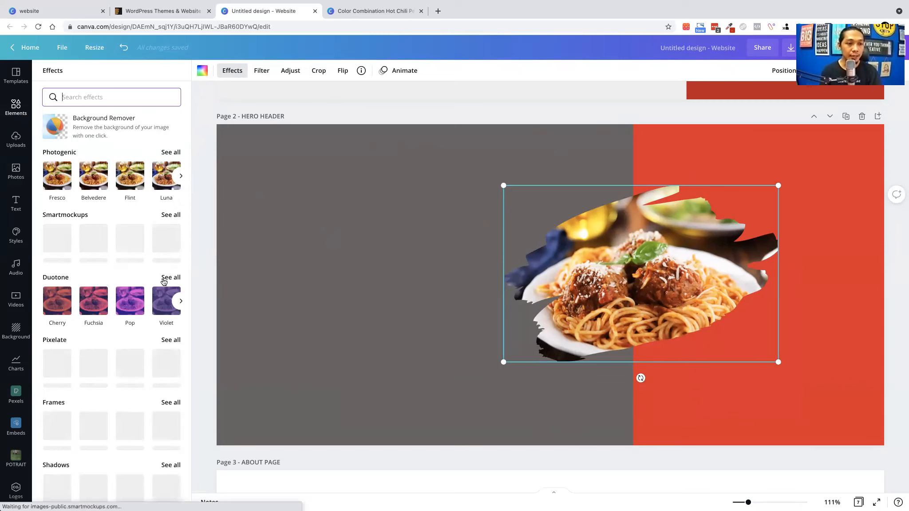
scroll(105, 349, "down", 3)
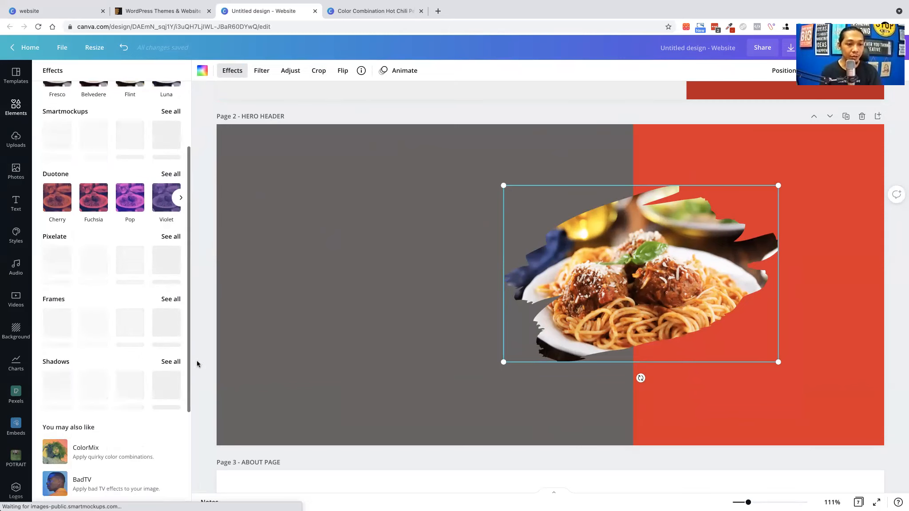
left_click(170, 361)
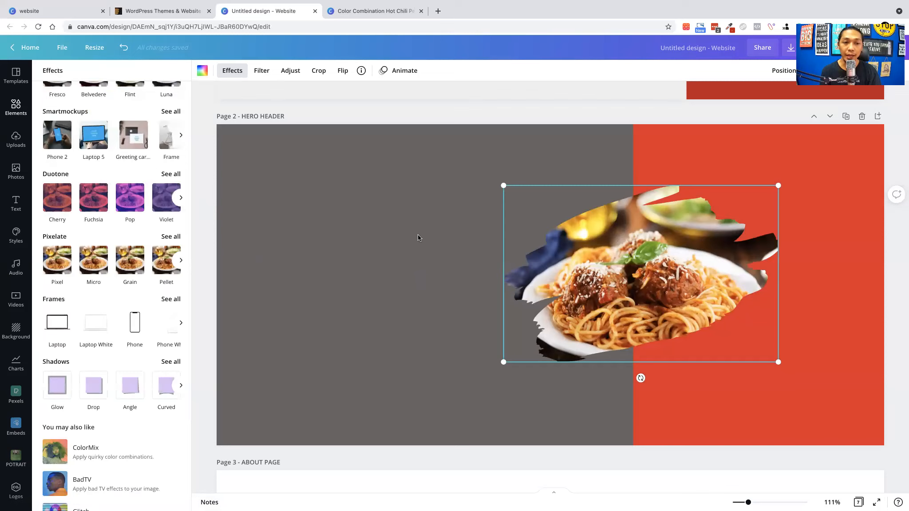
Enlarge the brush-stroke framed photo and position it across the edge between the grey and red areas.
left_click(583, 256)
left_click_drag(658, 259, 667, 241)
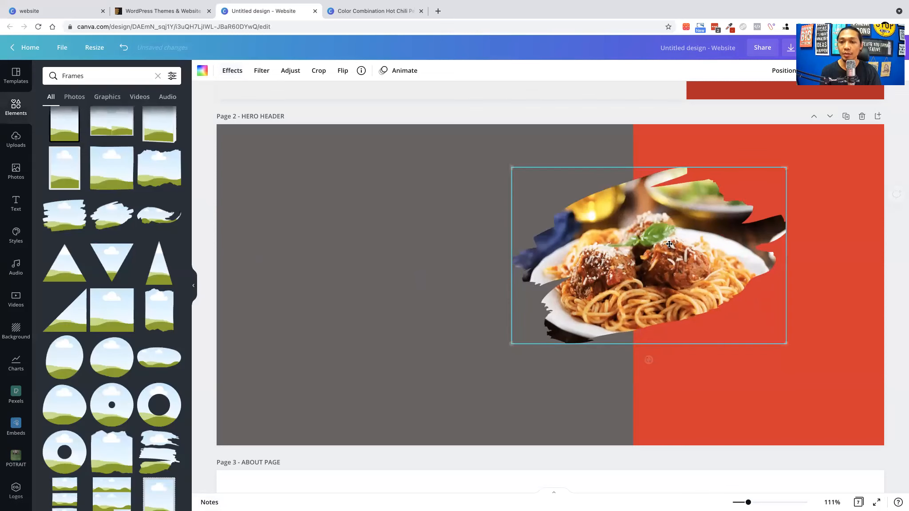
left_click_drag(584, 324, 589, 325)
left_click_drag(516, 346, 484, 362)
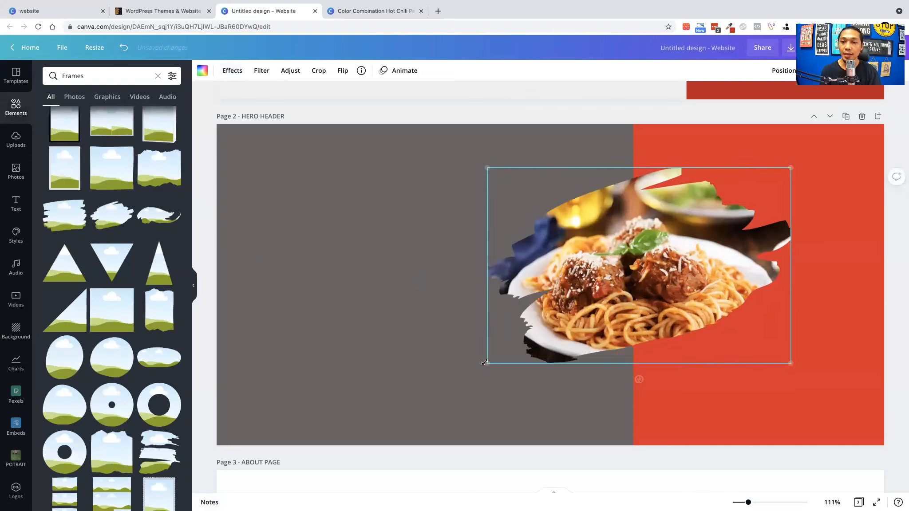
left_click_drag(694, 257, 695, 256)
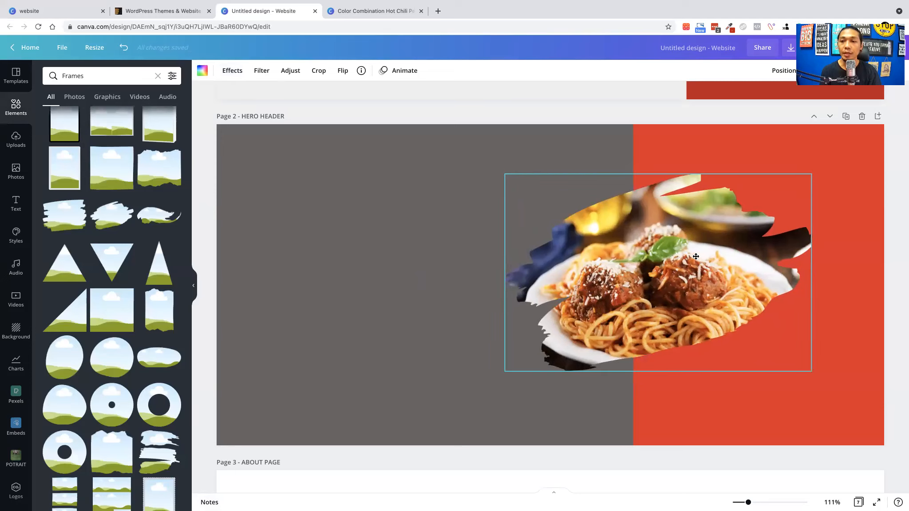
left_click(366, 213)
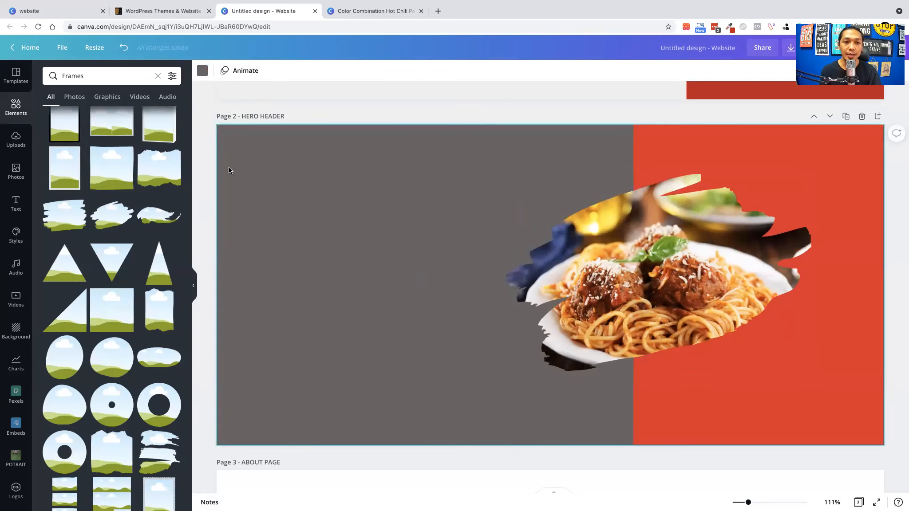
Add a body text element to the upper part of the grey area and enlarge it to about size 30.
left_click(15, 204)
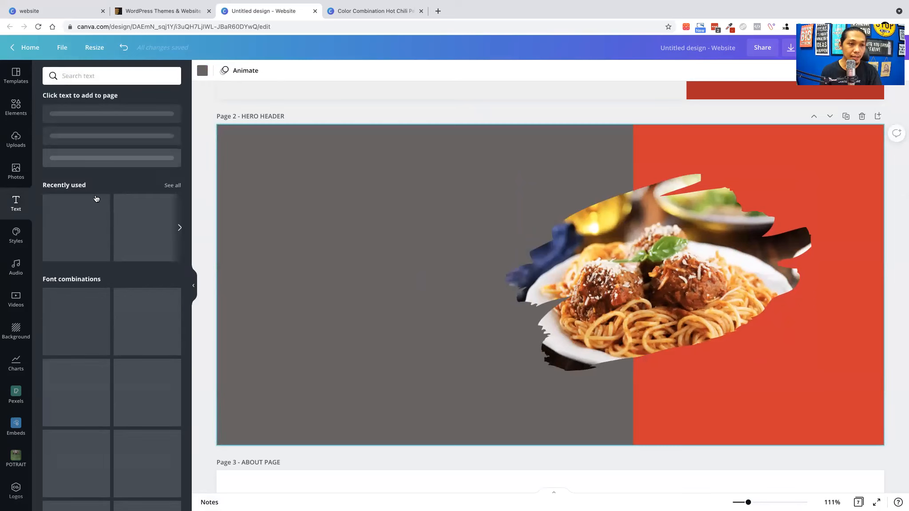
scroll(95, 263, "down", 5)
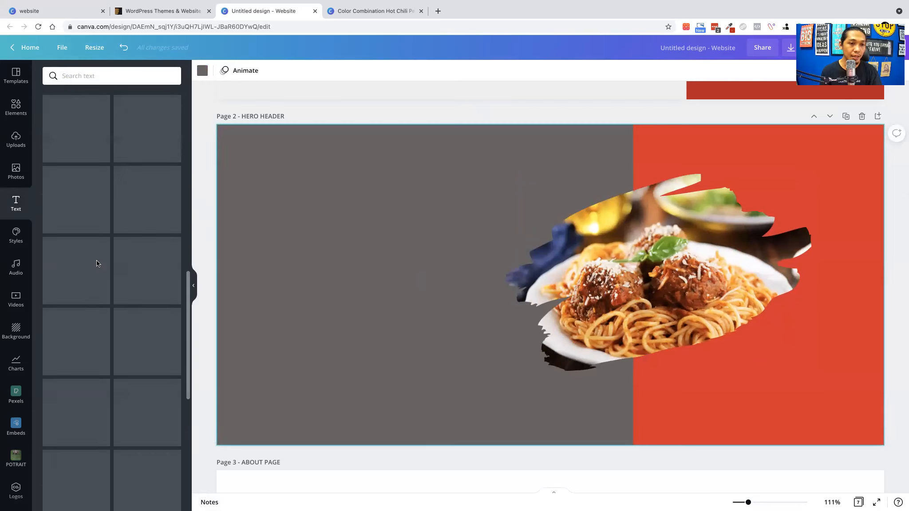
scroll(97, 237, "up", 5)
scroll(100, 236, "down", 5)
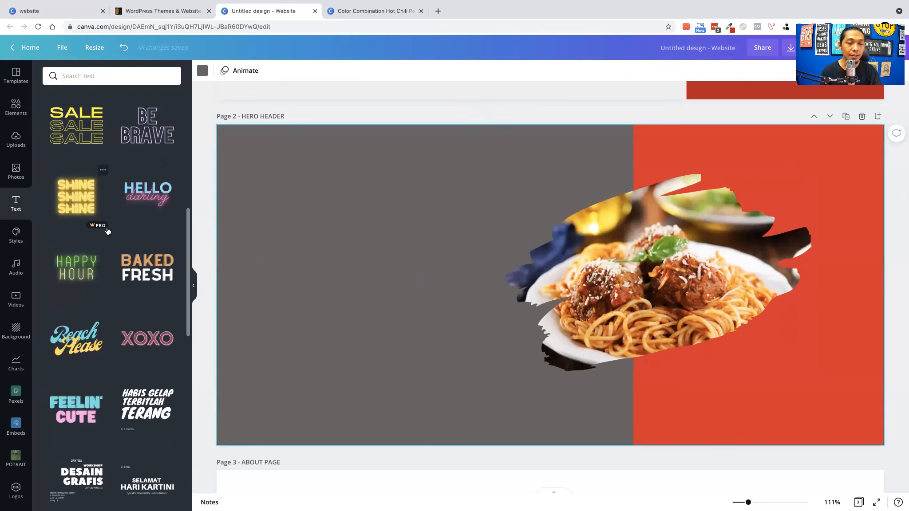
scroll(107, 231, "up", 10)
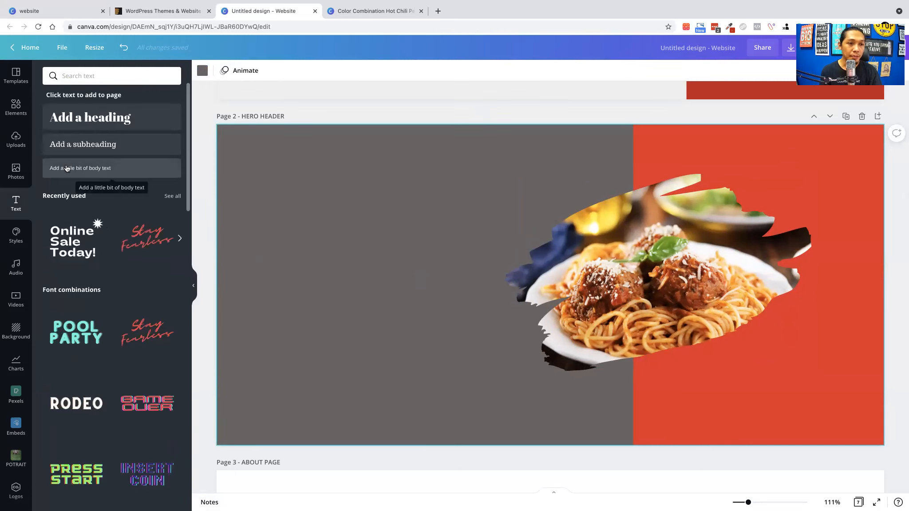
left_click_drag(505, 271, 520, 280)
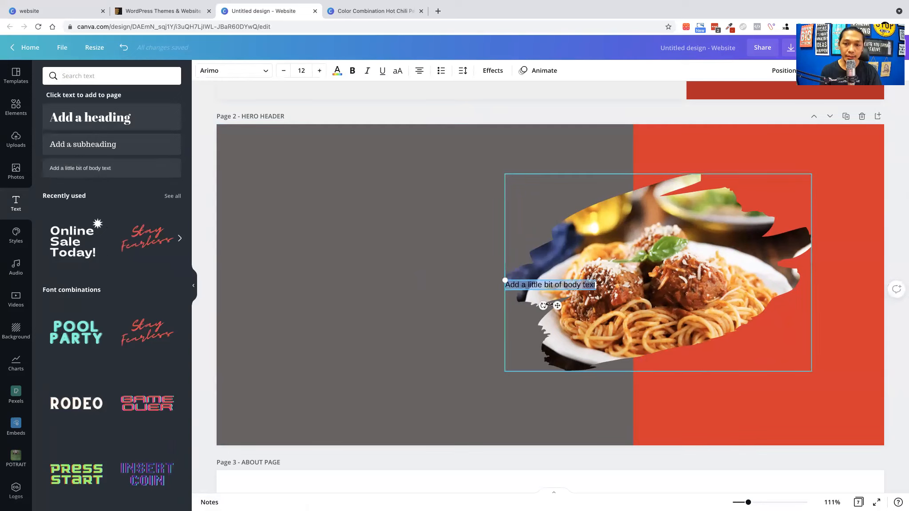
left_click_drag(557, 306, 462, 266)
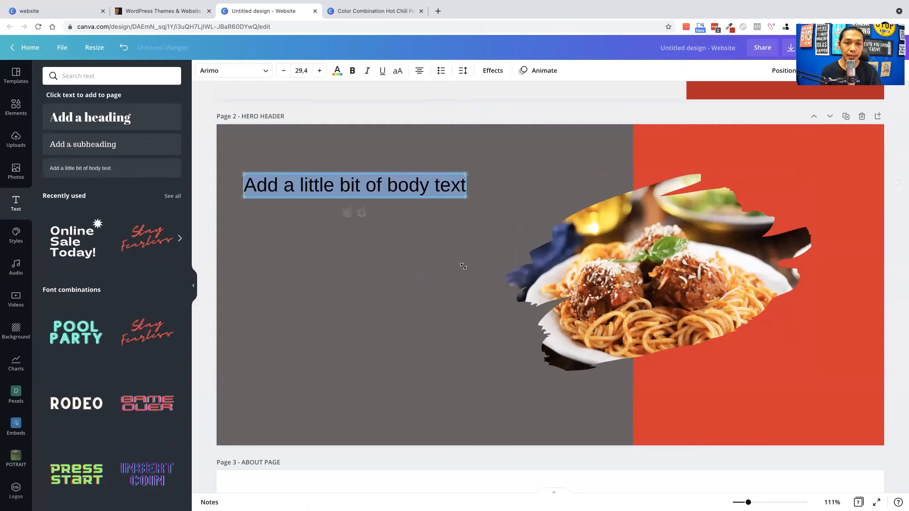
Set the text's font to League Spartan, left-align it and narrow its box so it wraps onto two lines.
left_click(297, 187)
left_click(230, 73)
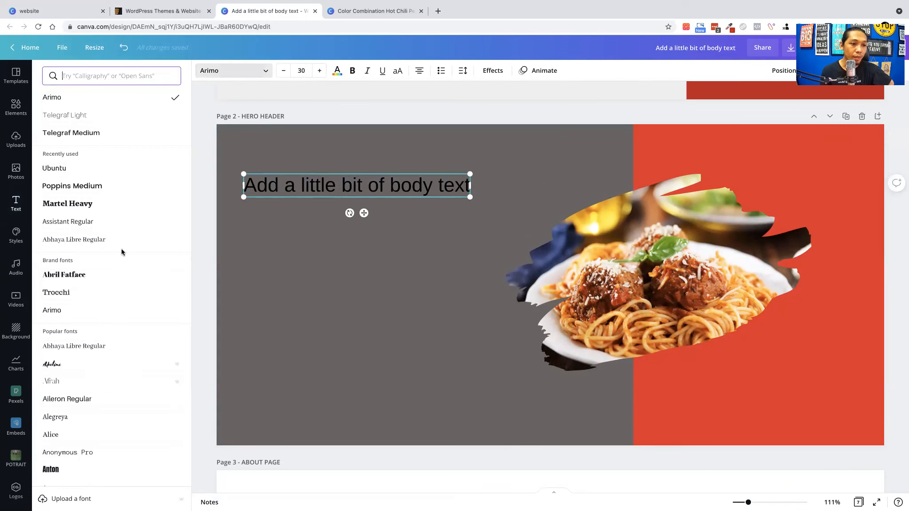
scroll(122, 255, "down", 5)
scroll(119, 266, "down", 5)
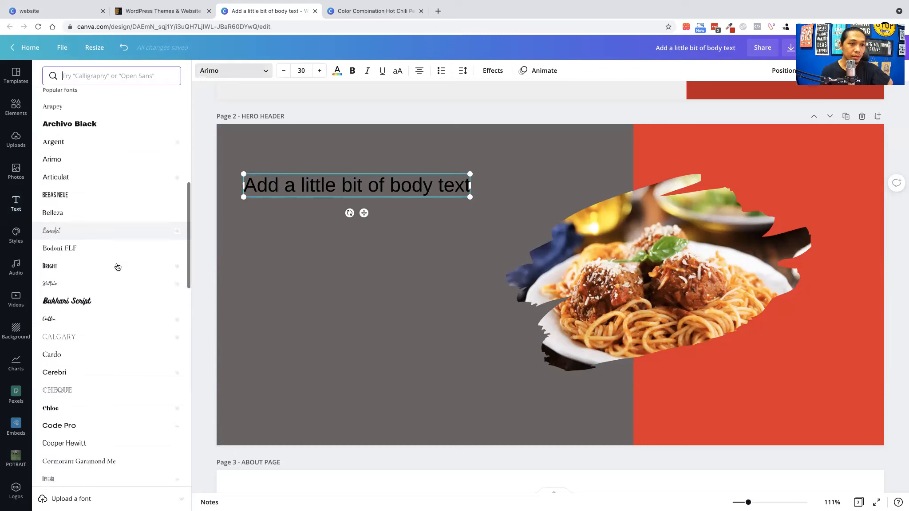
scroll(119, 265, "down", 10)
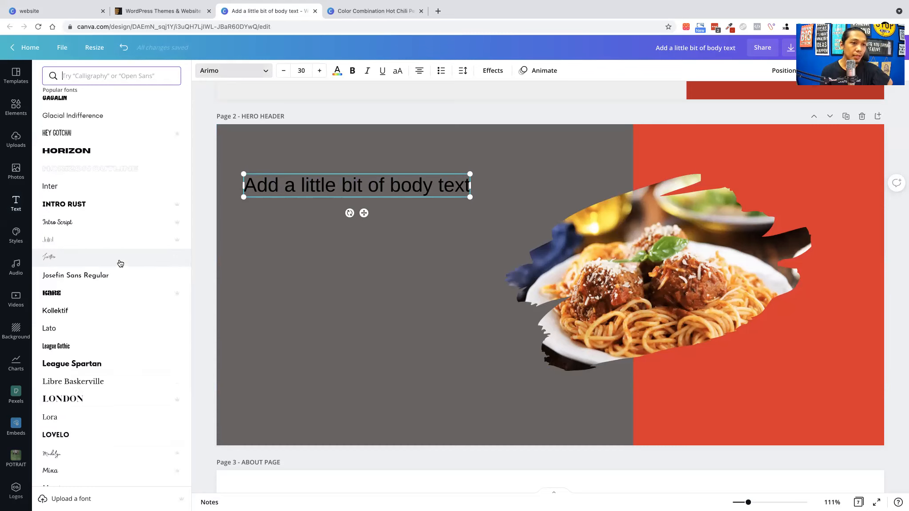
scroll(63, 344, "down", 5)
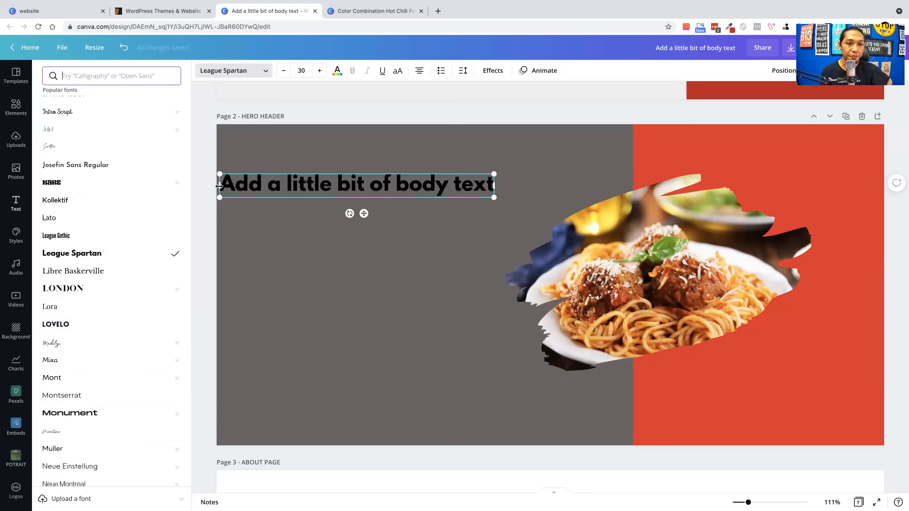
left_click_drag(242, 185, 260, 186)
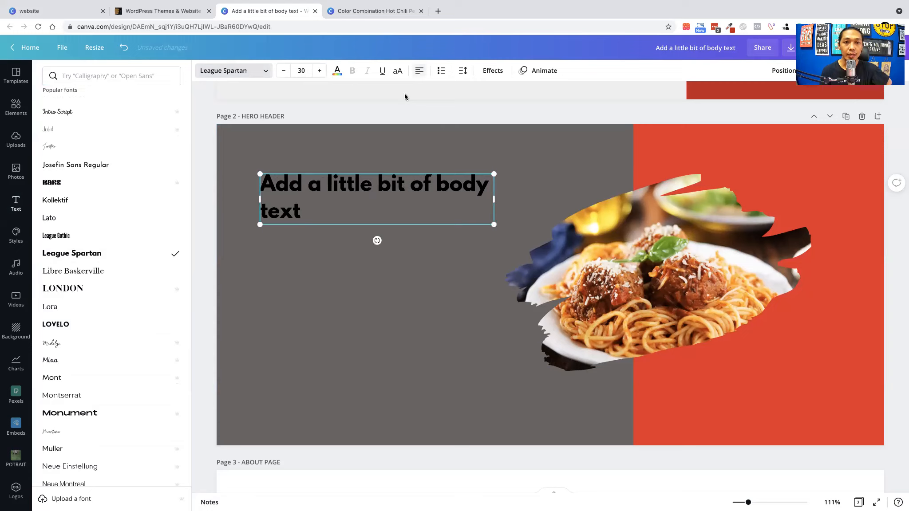
Replace the placeholder text with "WELCOME TO OUR KITCHEN".
double_click(301, 195)
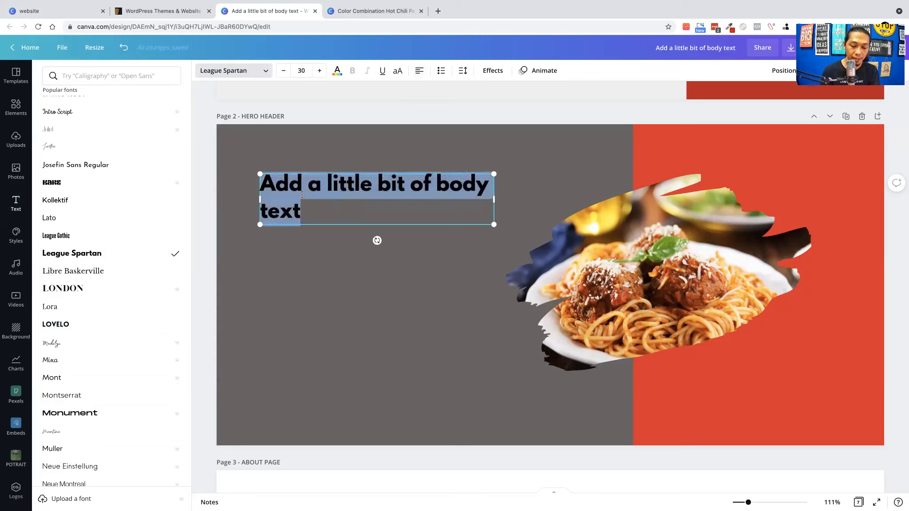
type("WELC")
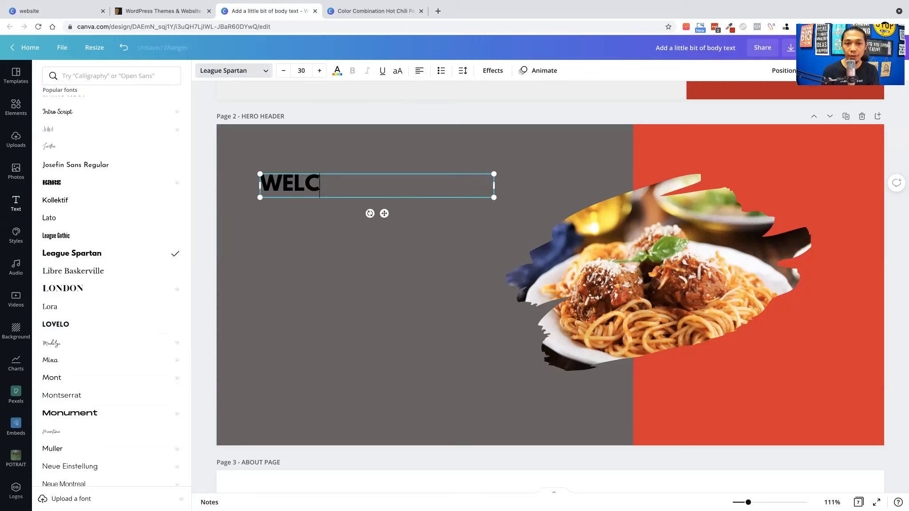
type("OME TO ")
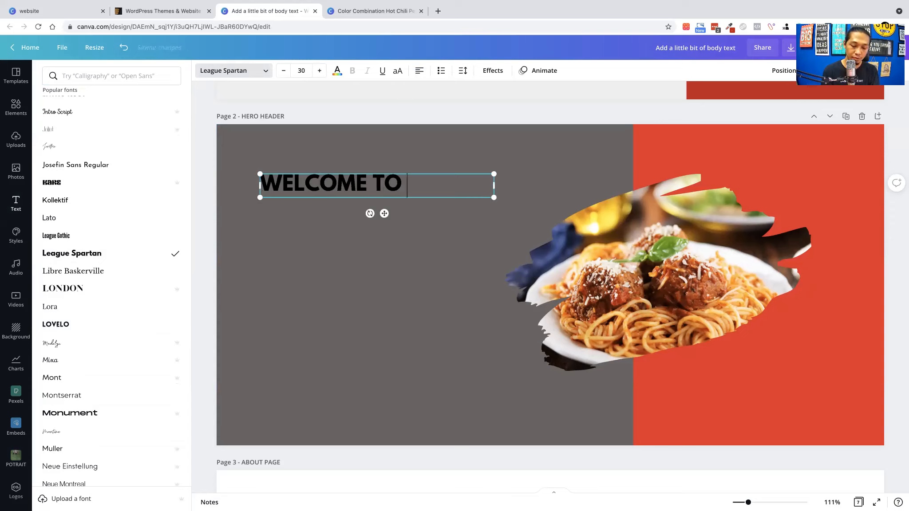
type("OUR ")
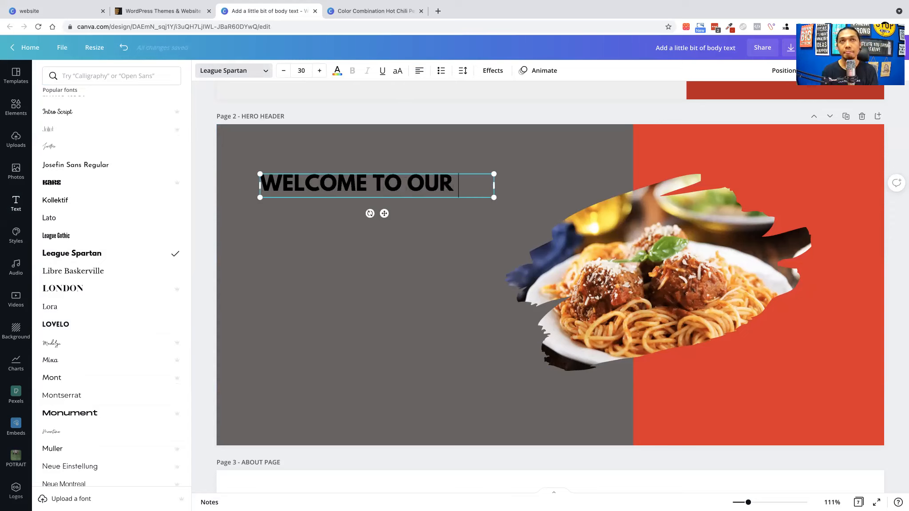
type("KI")
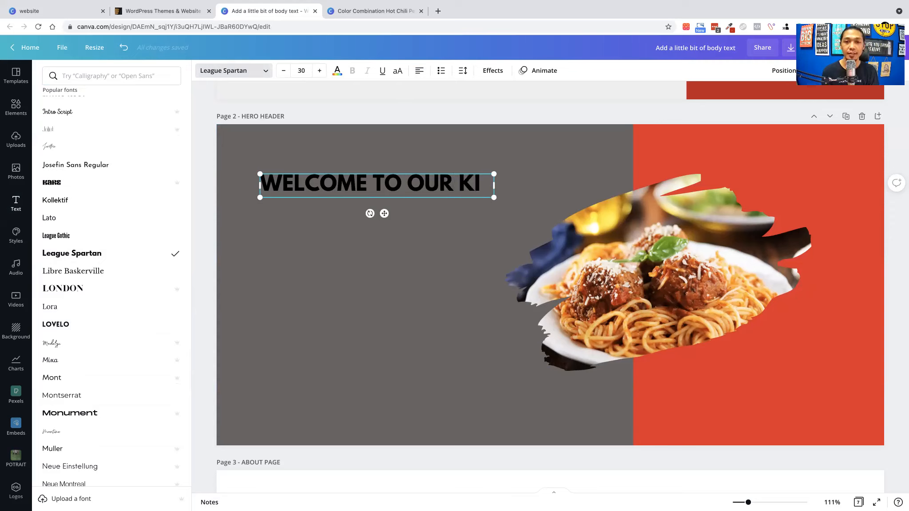
type("TCHEN")
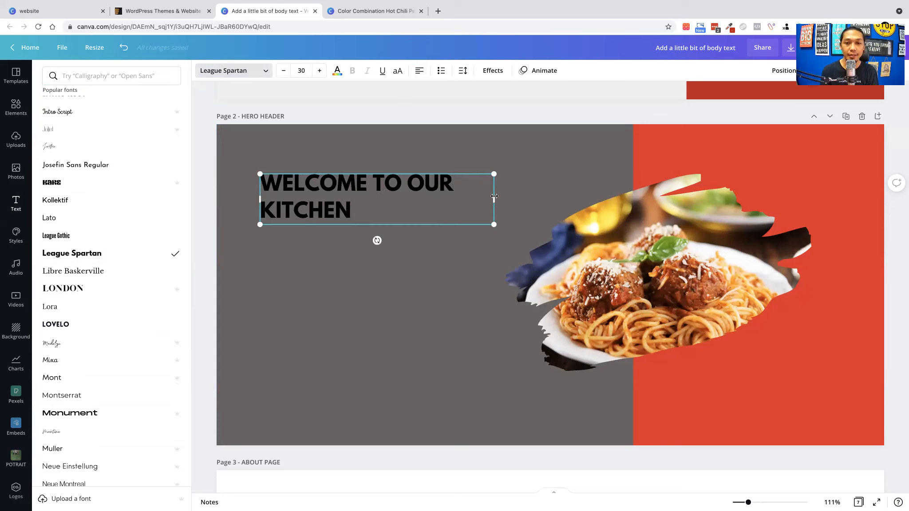
Fit the heading's box to its text, enlarge it to about size 46.5 and move it nearer the grey area's upper-left corner.
left_click_drag(494, 200, 457, 200)
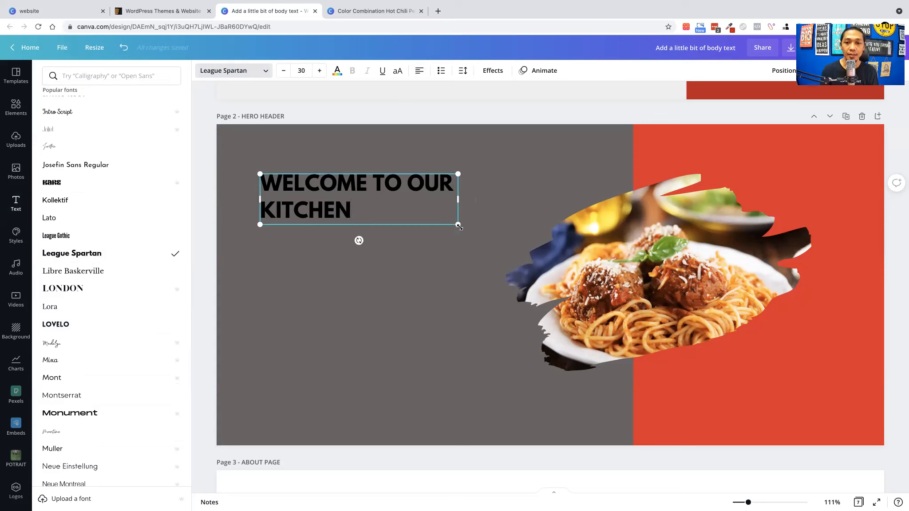
left_click_drag(516, 275, 566, 255)
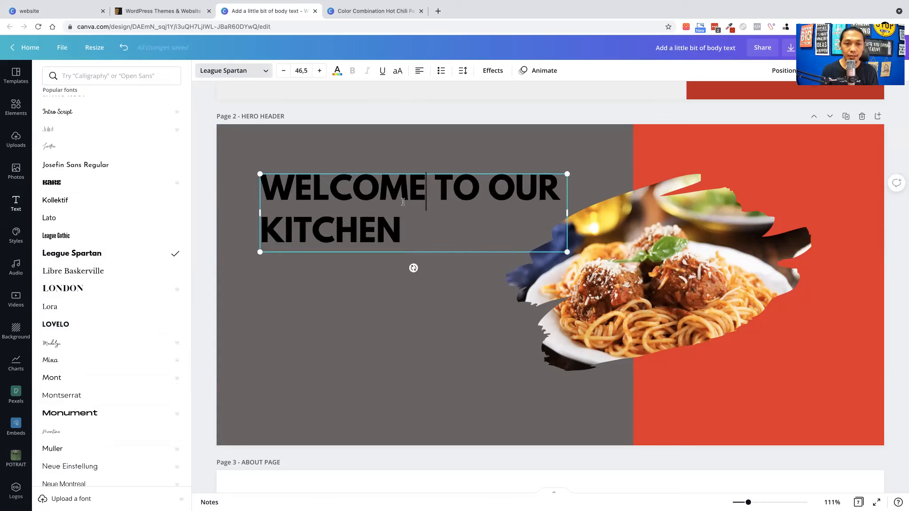
left_click(450, 262)
left_click(424, 278)
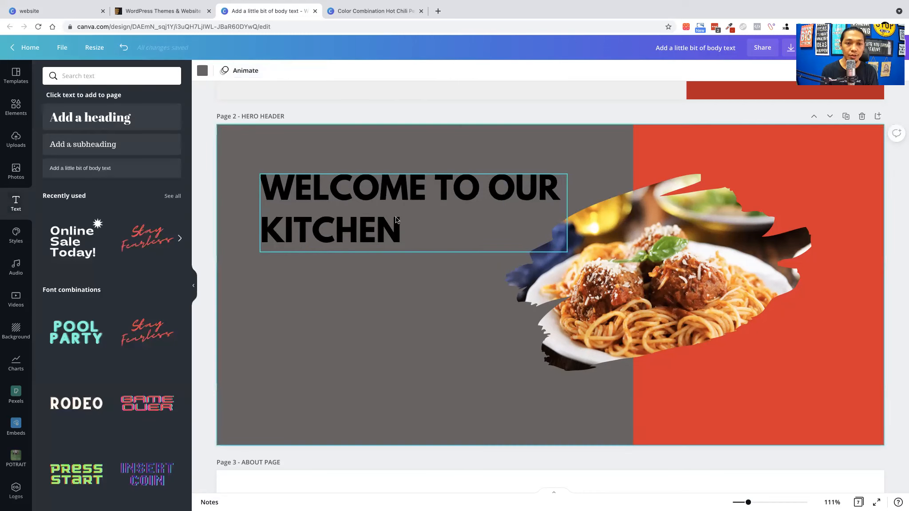
left_click_drag(383, 213, 354, 204)
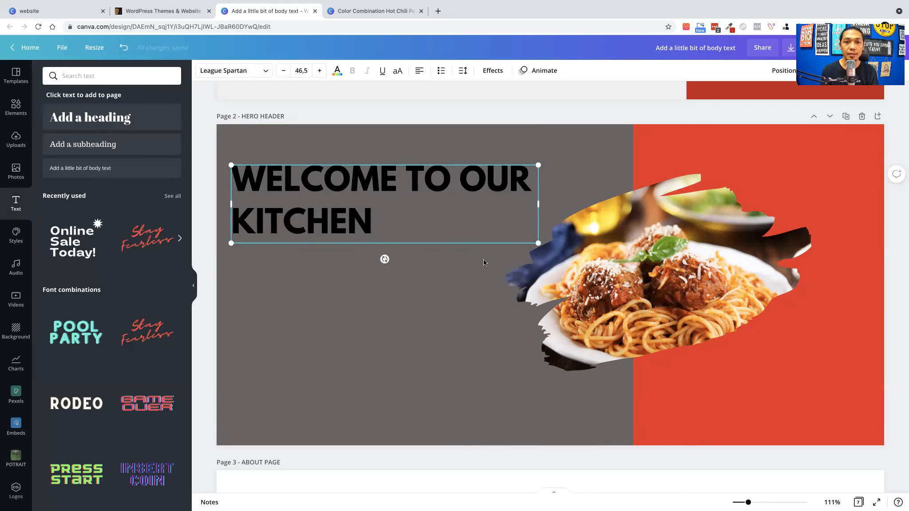
Copy the Blue colour #1A7CFA from the Hot Chili Peppers palette page and return to the website design.
left_click(354, 10)
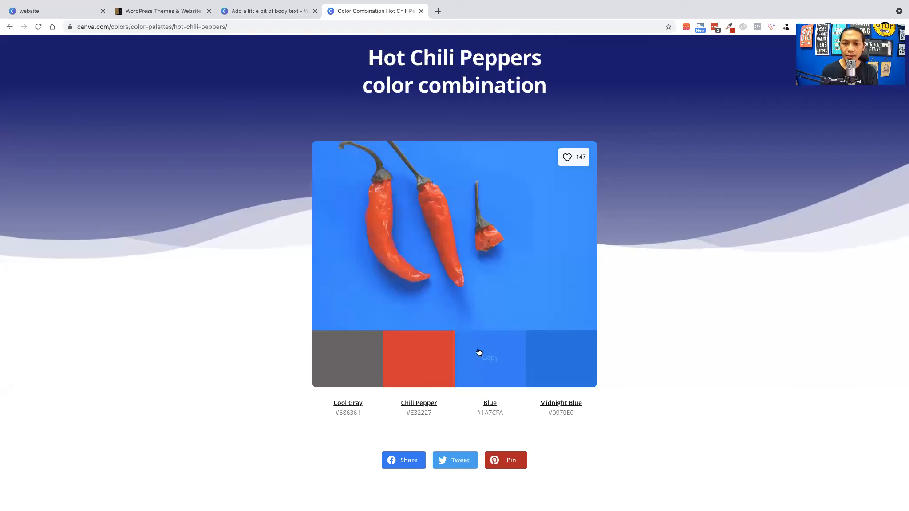
left_click(490, 357)
left_click(233, 14)
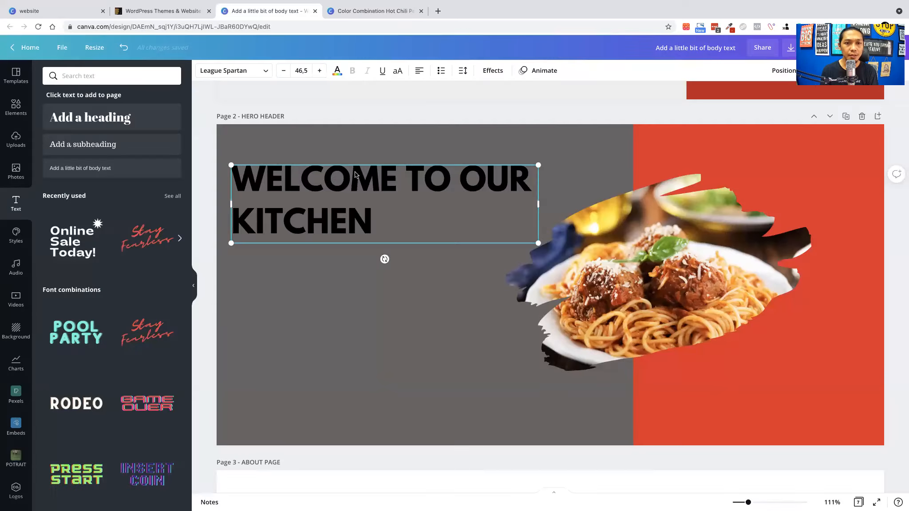
Try the copied blue #1A7CFA as the text colour of the "WELCOME TO OUR KITCHEN" heading.
left_click(337, 71)
left_click(48, 122)
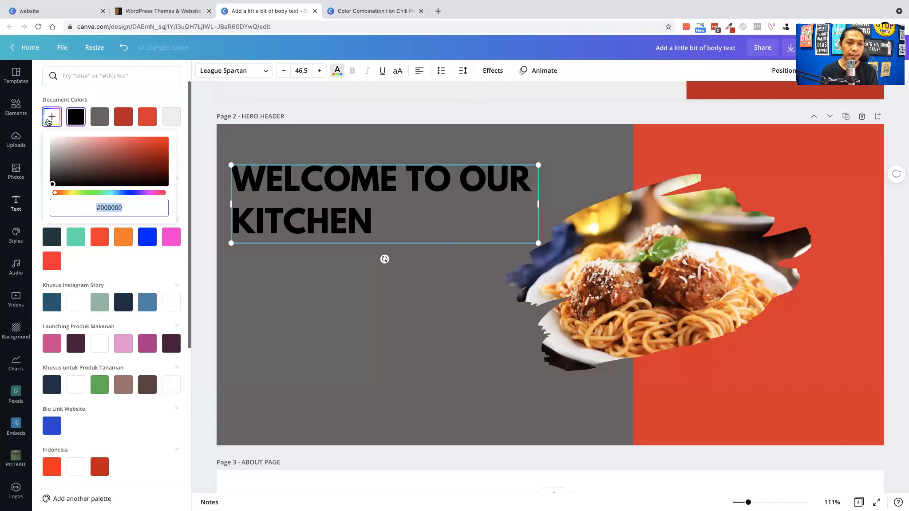
key("ctrl+v")
left_click(286, 277)
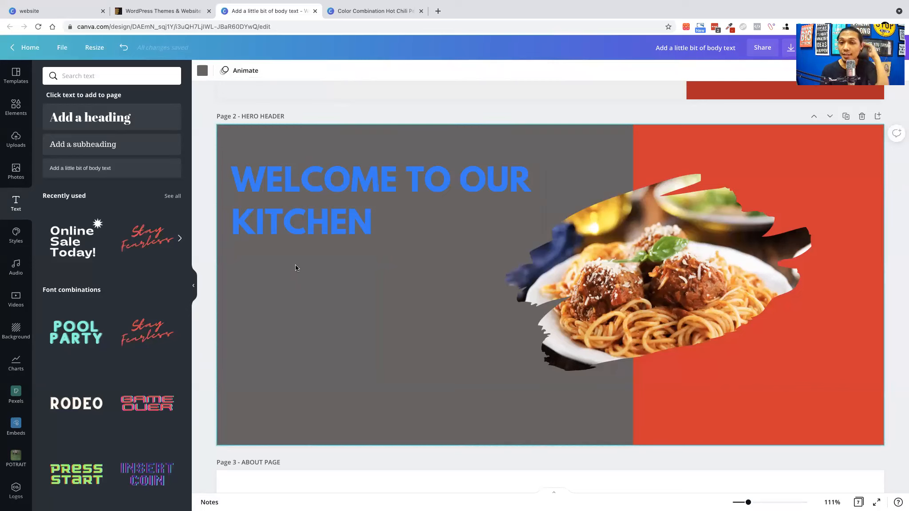
Change the "WELCOME TO OUR KITCHEN" heading's text colour to white.
left_click(312, 237)
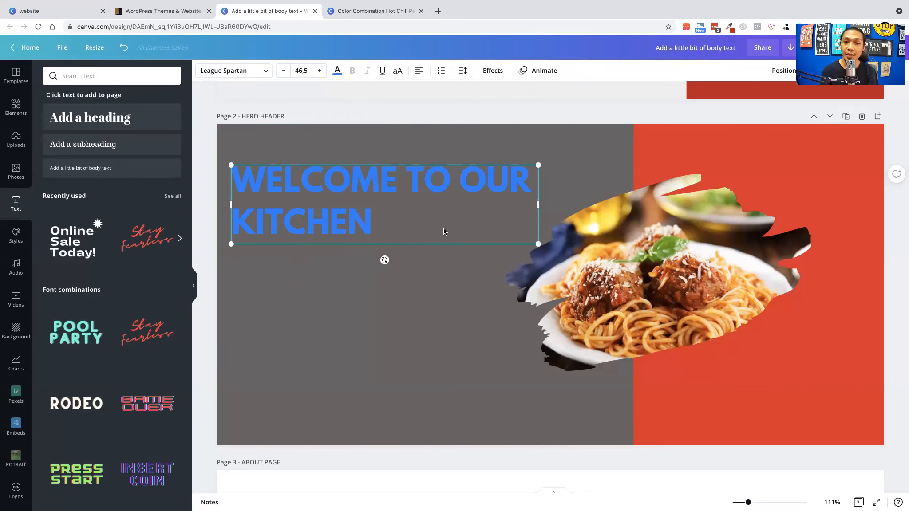
left_click(338, 71)
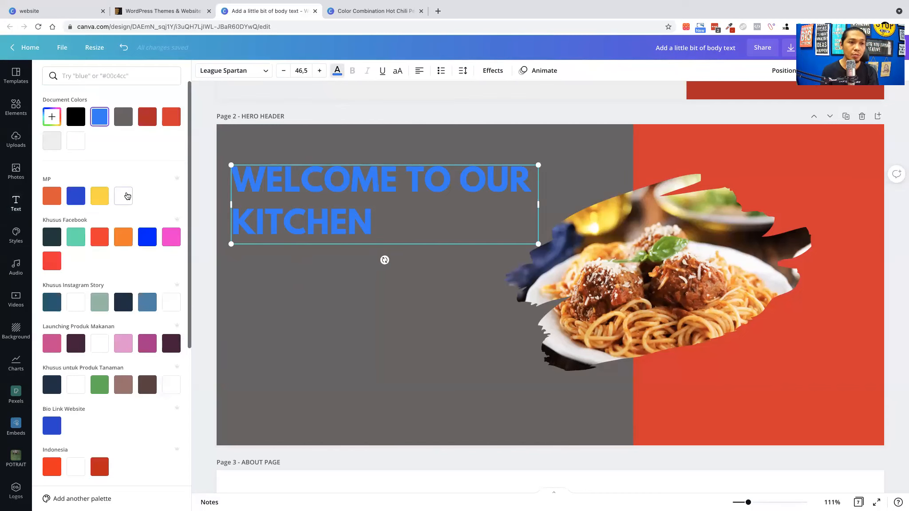
key("ctrl+z")
left_click(429, 298)
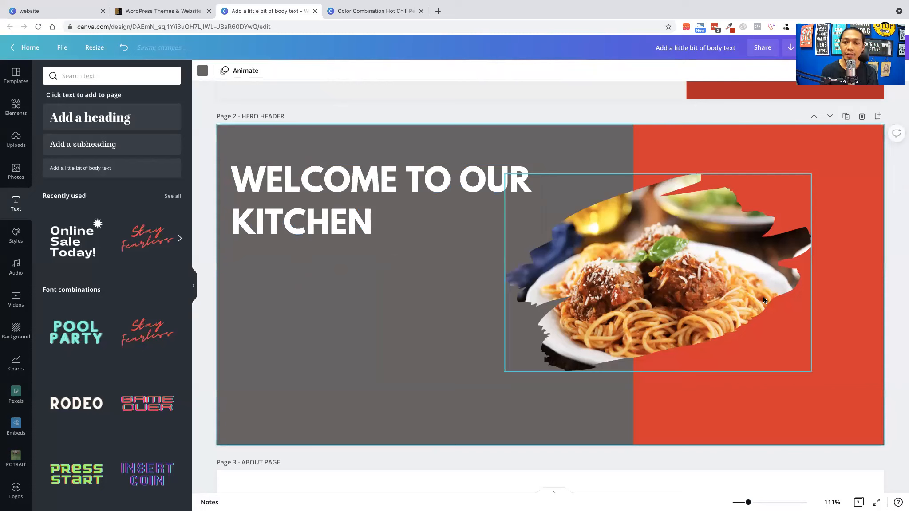
Duplicate the heading directly below itself and change the copy's text to "Pilih masakan dan makanan terbaik kami dengan cita rasa lokal level internasional".
left_click(360, 203)
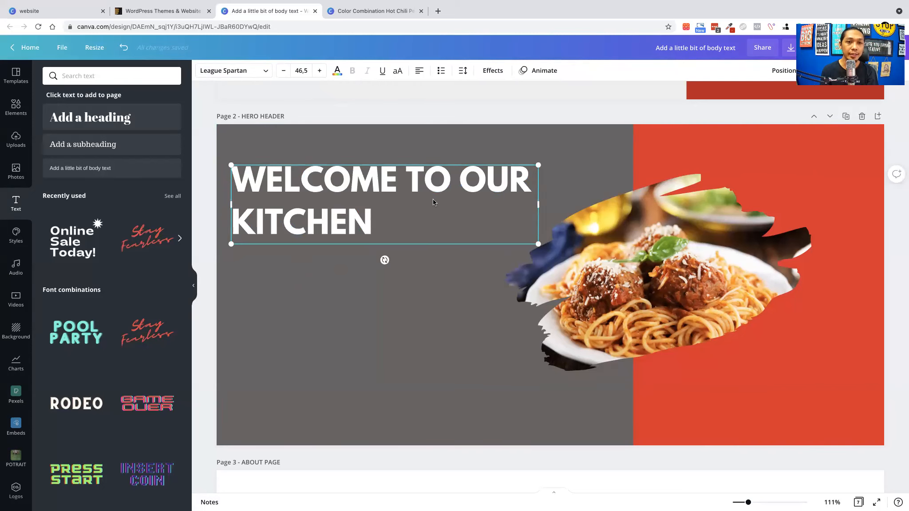
left_click_drag(269, 229, 315, 278)
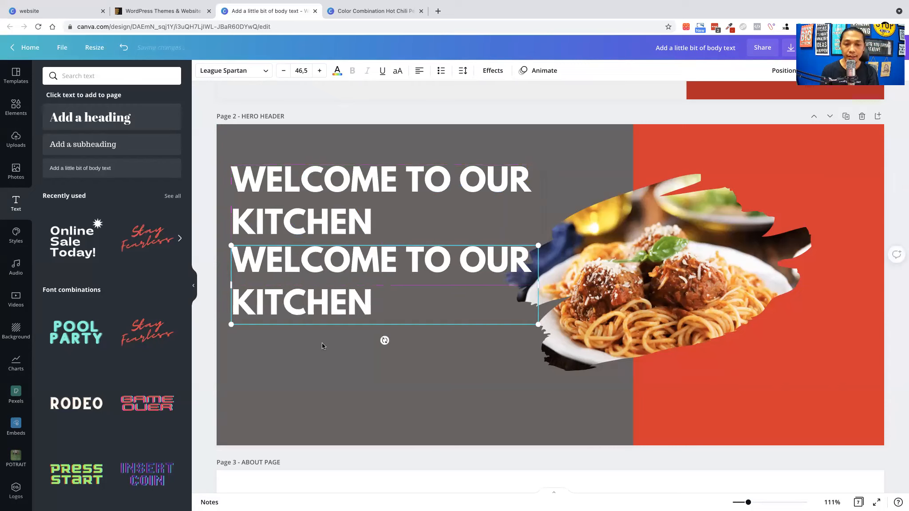
double_click(306, 299)
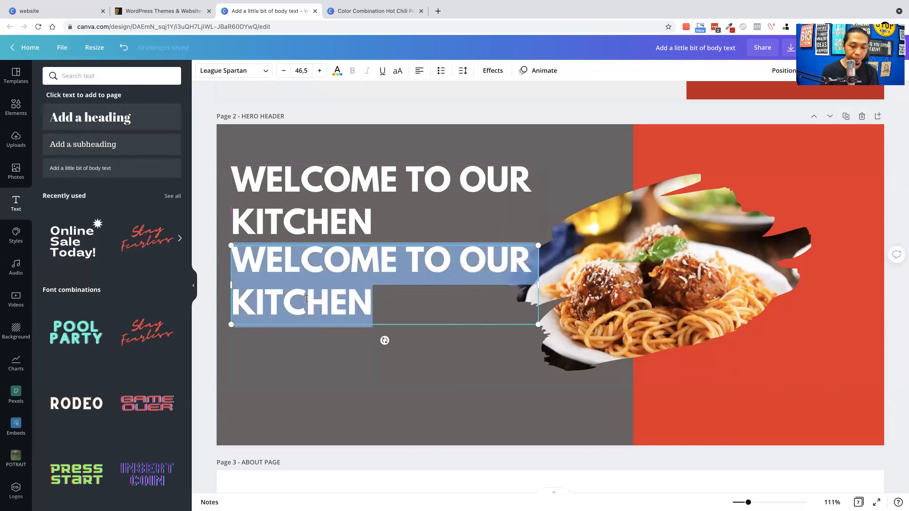
type("Pi;ih")
key("super+a")
type("{i")
key("super+a")
type("{")
key("BackSpace")
type("P")
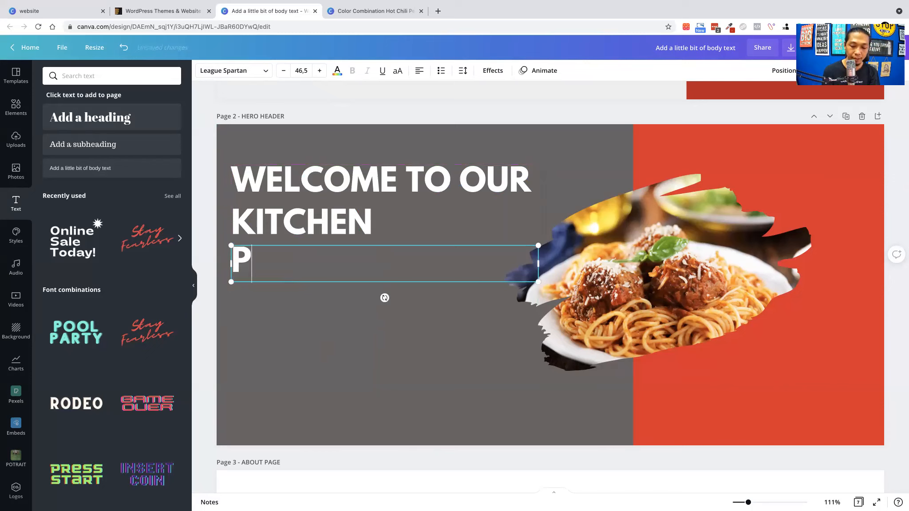
type("ilih masakan")
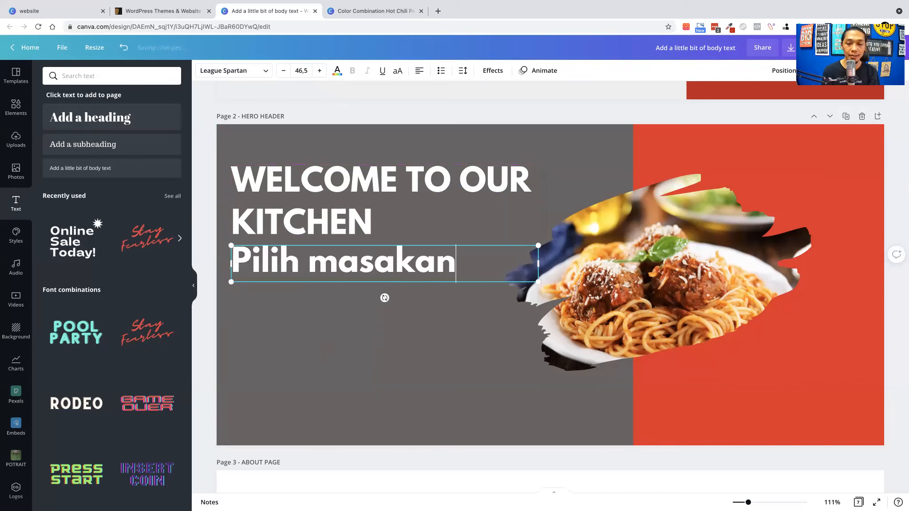
type(" dan makana")
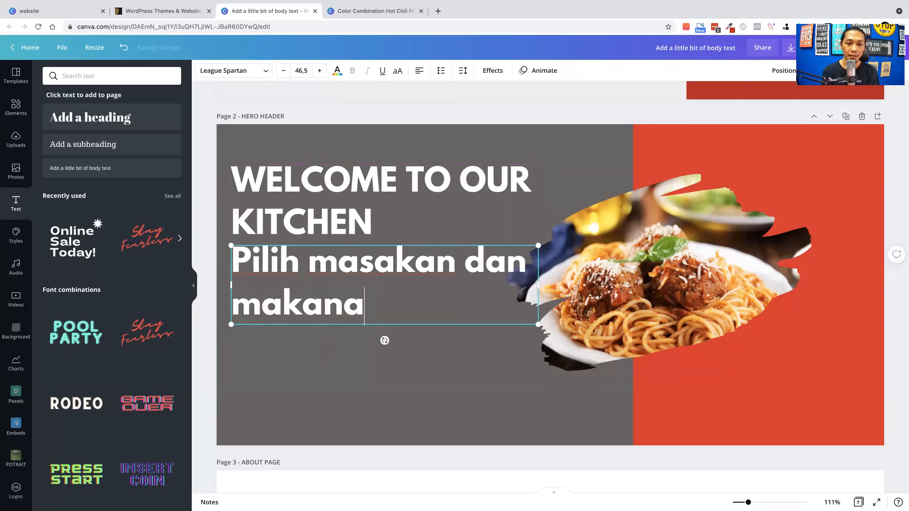
type("n terbaik kami e")
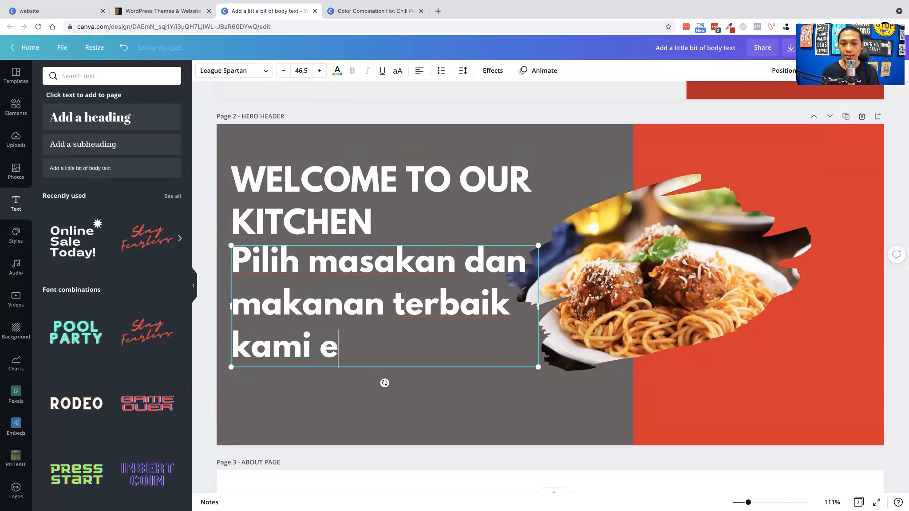
key("BackSpace")
type("deng")
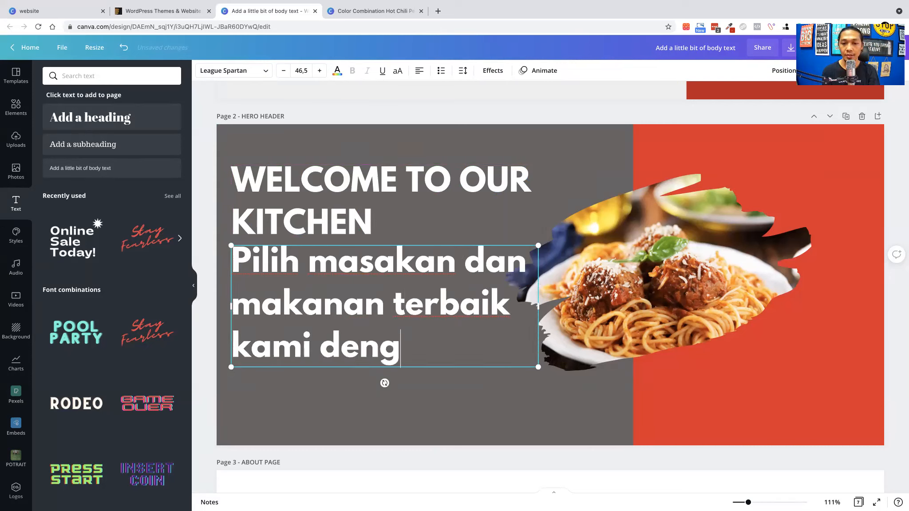
type("an cita ra")
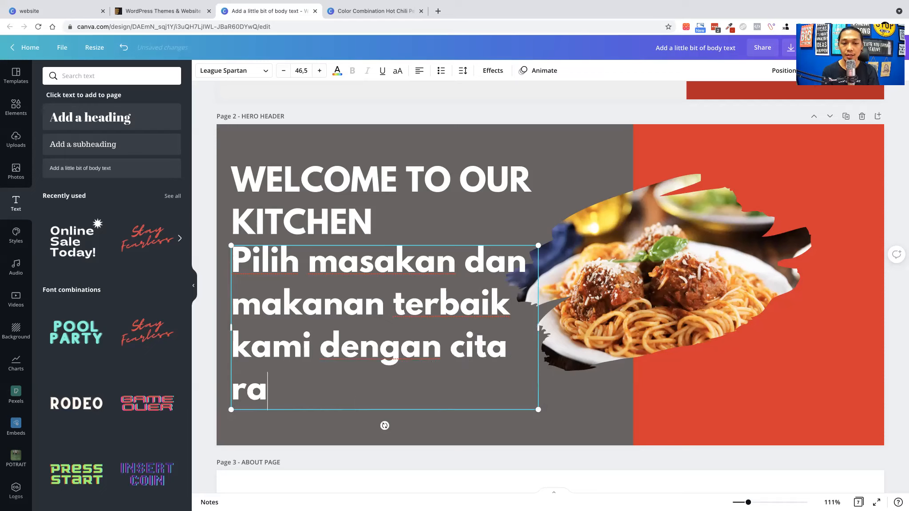
type("sa lok")
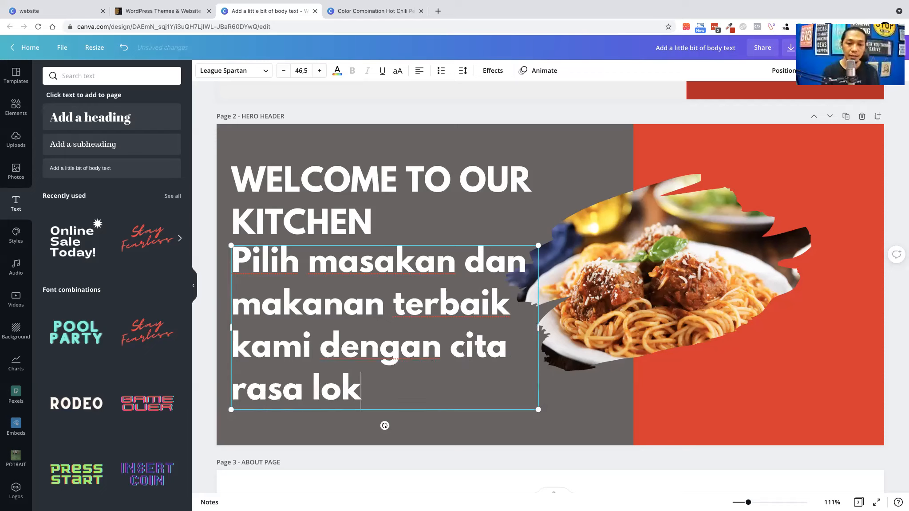
type("al le")
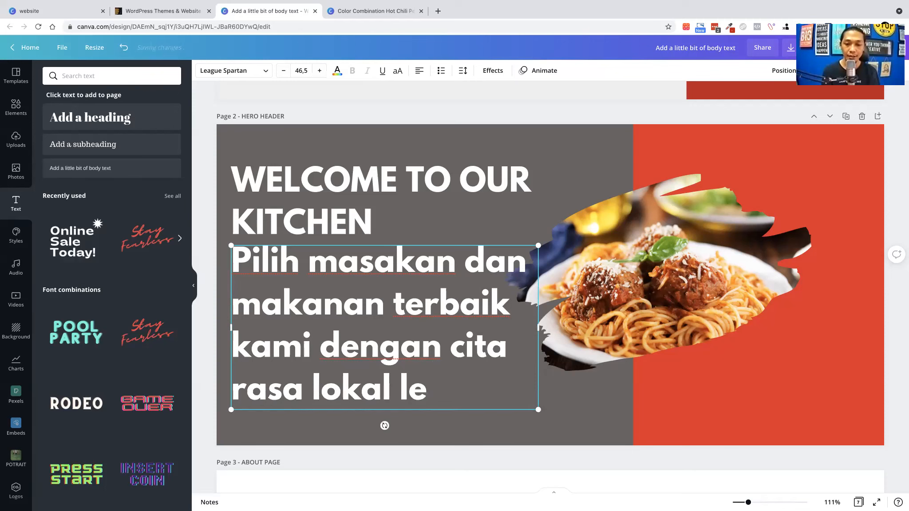
type("vel intern")
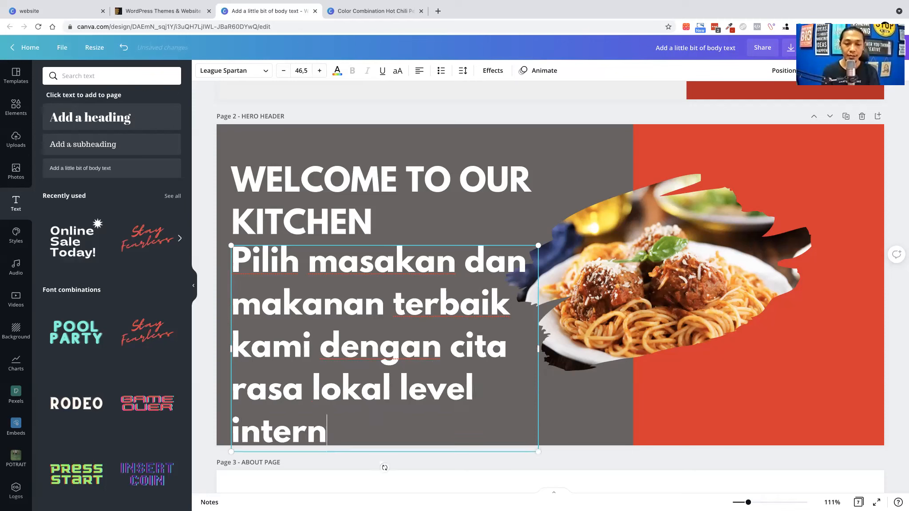
type("asional")
Change the font of the whole tagline below the heading to Now.
key("ctrl+a")
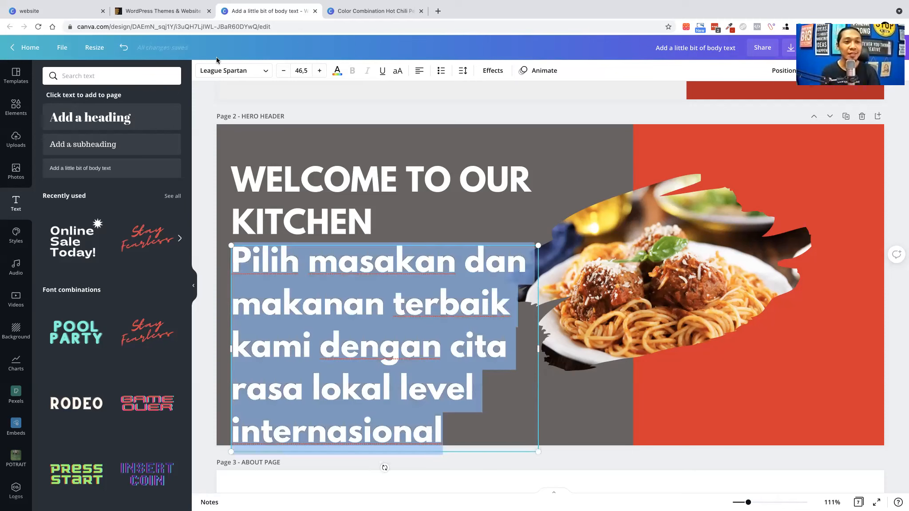
left_click(221, 72)
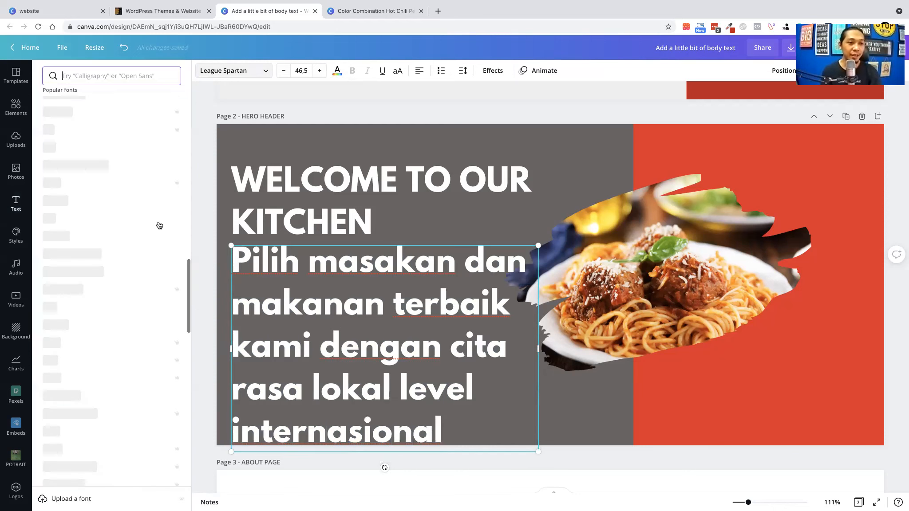
scroll(127, 245, "down", 3)
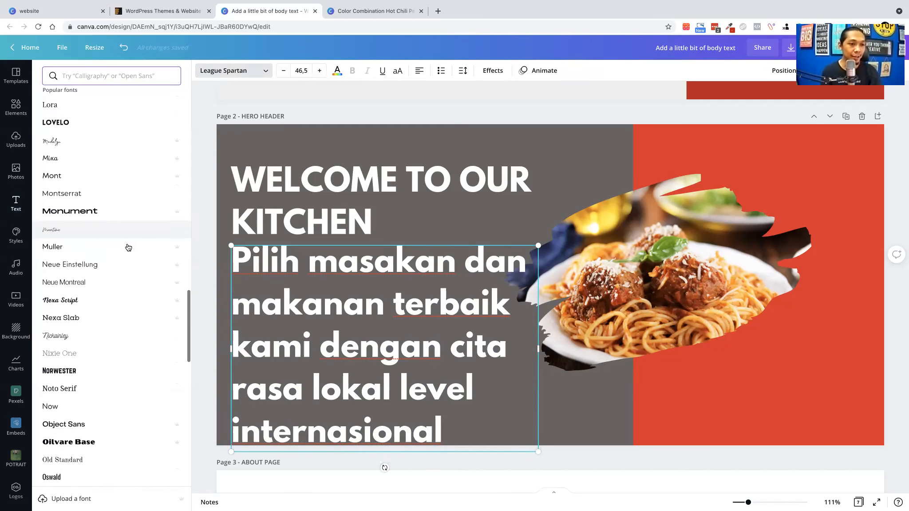
scroll(127, 247, "down", 1)
scroll(127, 248, "down", 3)
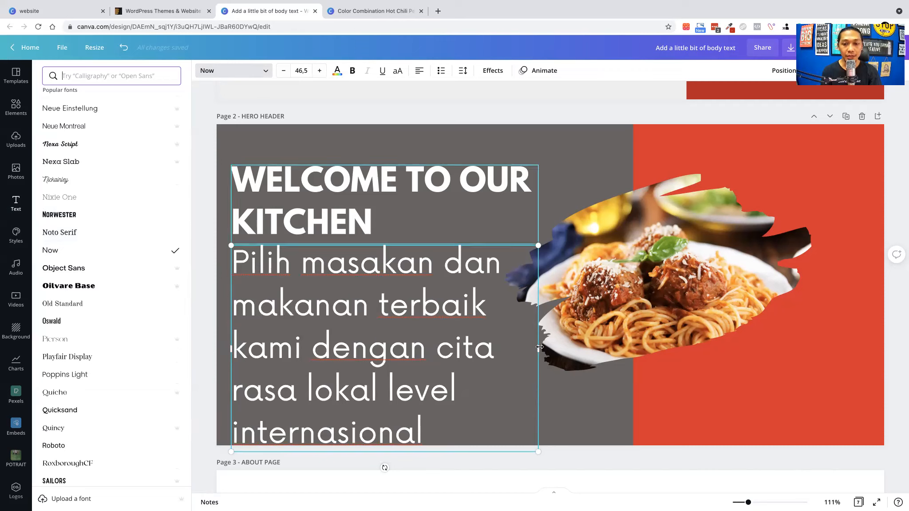
Reduce the tagline to about size 25 and adjust its box width so it wraps onto three lines beneath the heading.
left_click_drag(537, 451, 340, 362)
left_click_drag(325, 279, 494, 281)
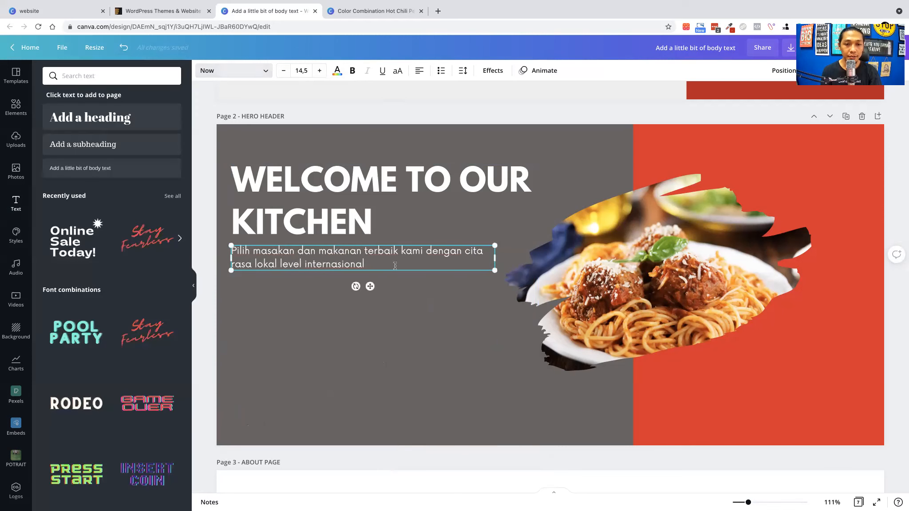
left_click(412, 322)
left_click(317, 258)
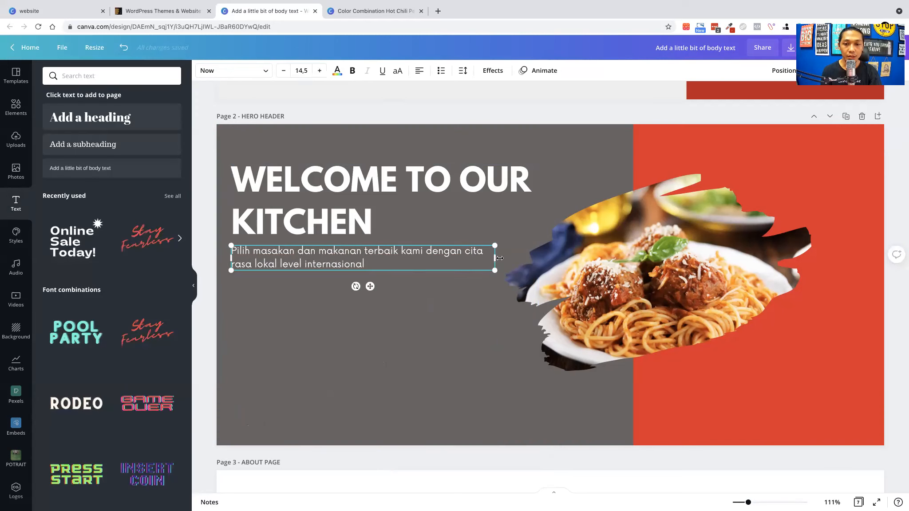
left_click_drag(483, 260, 366, 259)
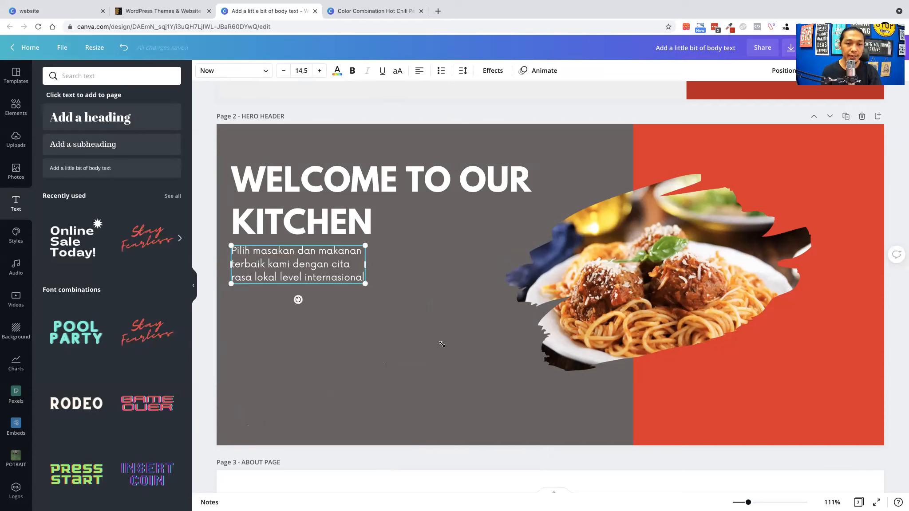
left_click_drag(366, 282, 462, 310)
left_click_drag(461, 278, 500, 277)
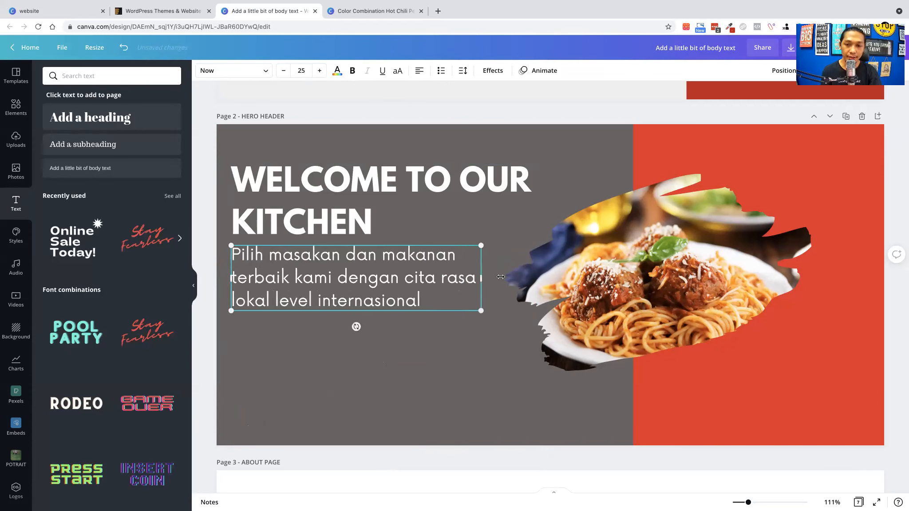
left_click(484, 372)
Set the tagline's text colour to the light grey already used in the document.
left_click(352, 271)
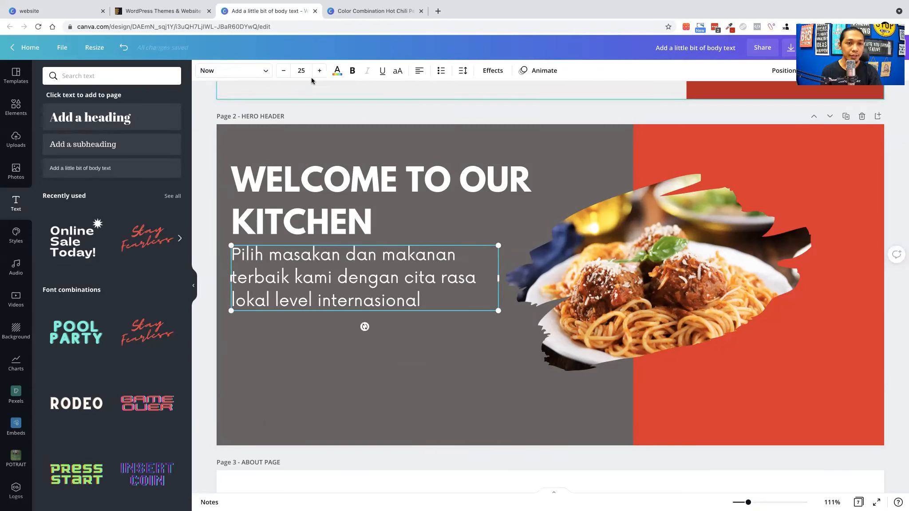
left_click(337, 70)
left_click(119, 195)
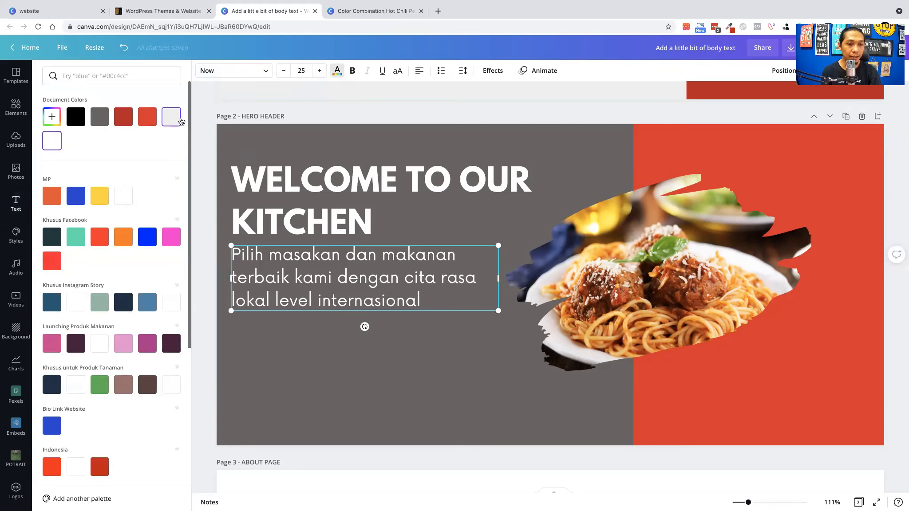
left_click(434, 349)
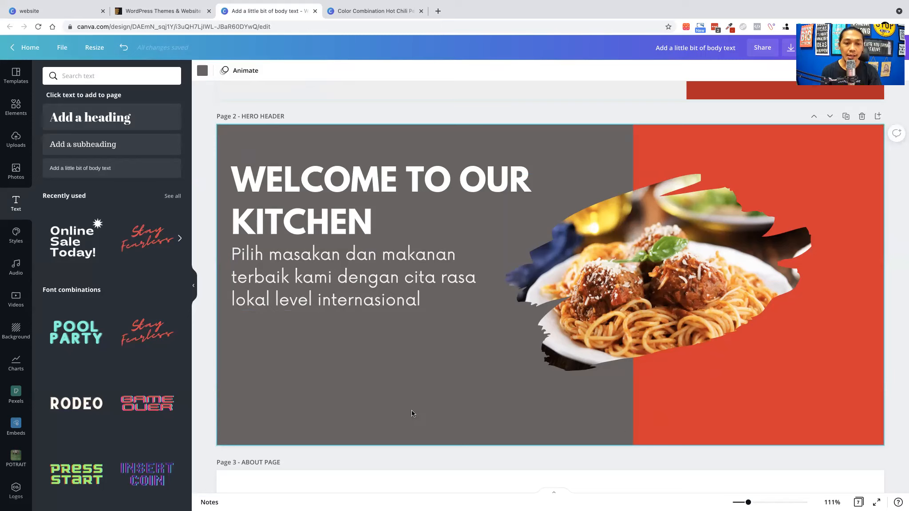
Duplicate the red panel and shrink the copy into a small button-shaped rectangle just below the tagline, aligned with its left edge.
left_click(785, 156)
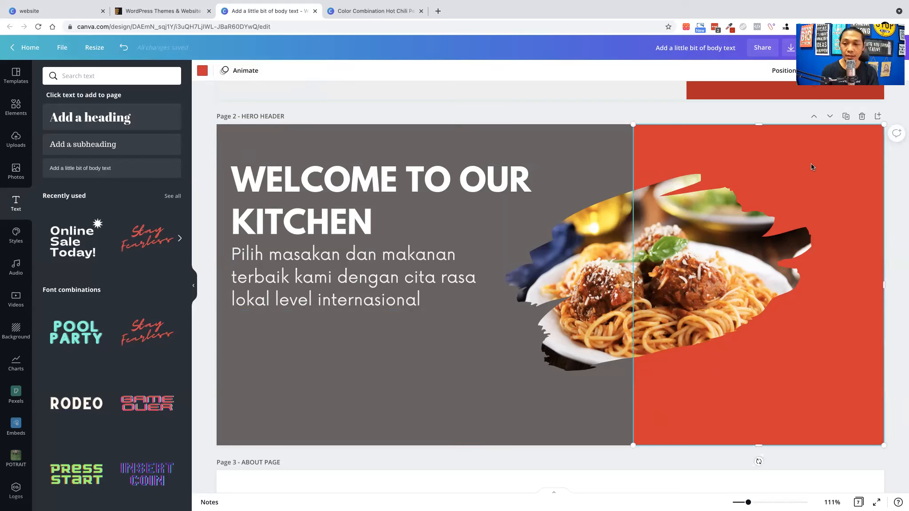
left_click_drag(748, 149, 489, 242)
left_click_drag(466, 349, 466, 362)
left_click_drag(450, 415, 441, 314)
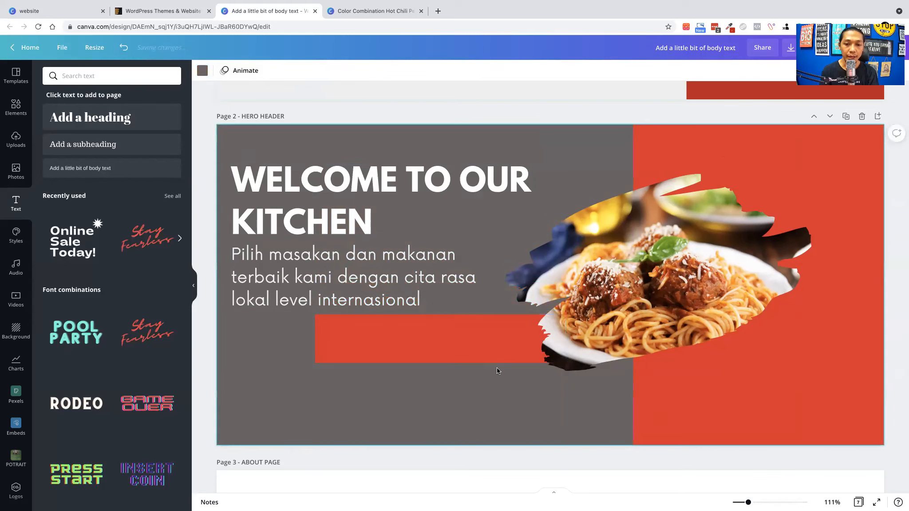
left_click_drag(447, 346, 396, 350)
left_click_drag(487, 345, 365, 345)
left_click_drag(293, 350, 293, 345)
left_click(399, 362)
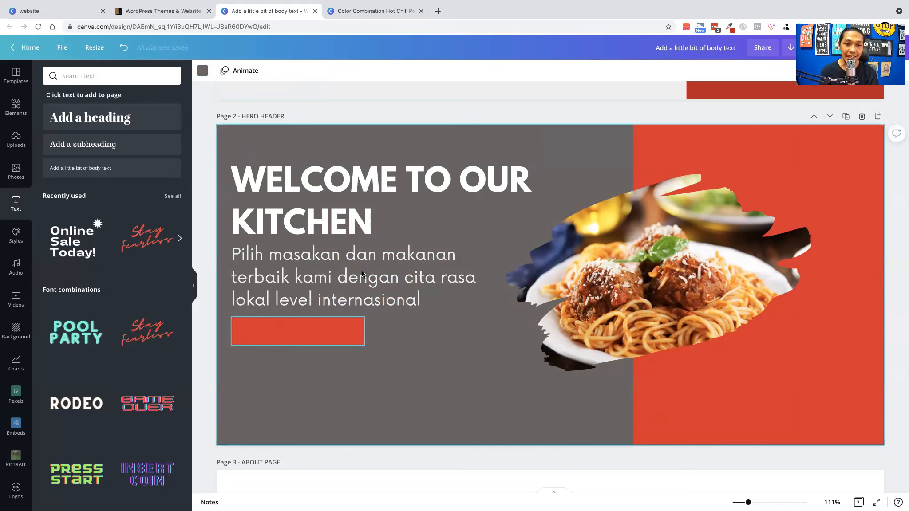
Duplicate the heading onto the red button, narrow the copy to the button's width and change its text to "PESAN SEKARANG".
left_click(362, 192)
left_click_drag(344, 192, 376, 339)
left_click_drag(544, 362, 364, 359)
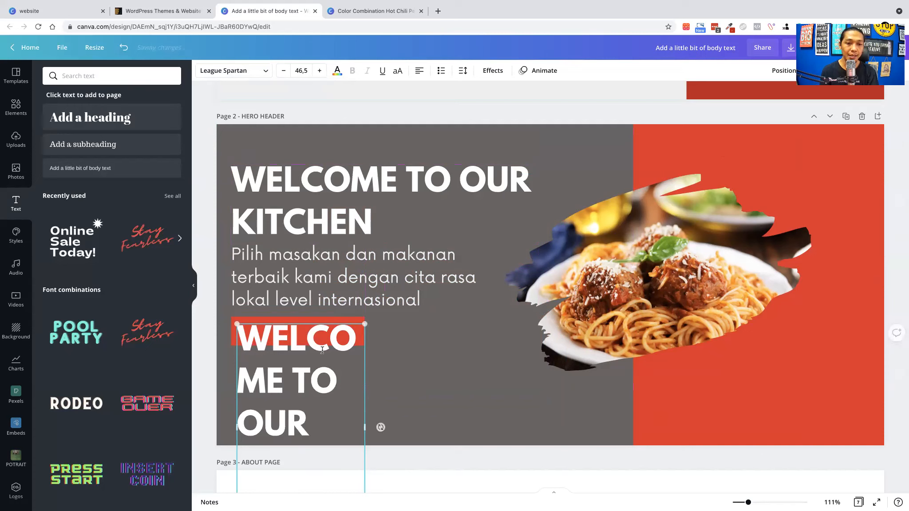
double_click(328, 349)
type("PESAN SEKARANG")
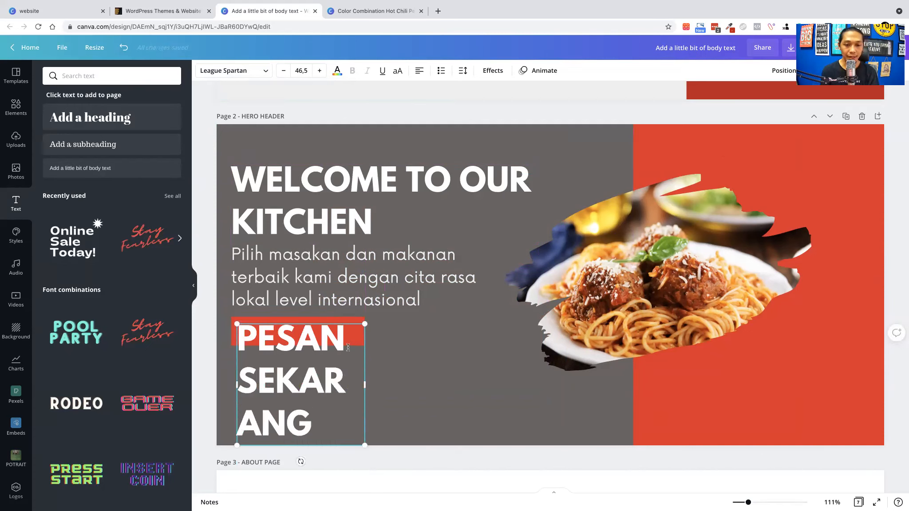
Centre the "PESAN SEKARANG" text and set its font size to 25.
key("ctrl+a")
left_click(419, 71)
left_click(283, 70)
left_click(297, 71)
type("25")
key("Return")
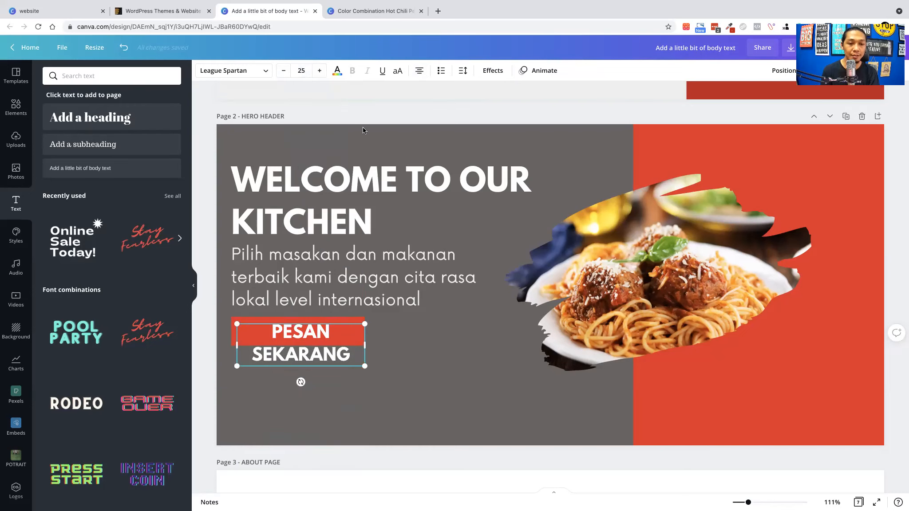
Reduce the "PESAN SEKARANG" text to font size 15 so it fits on one line.
left_click(293, 70)
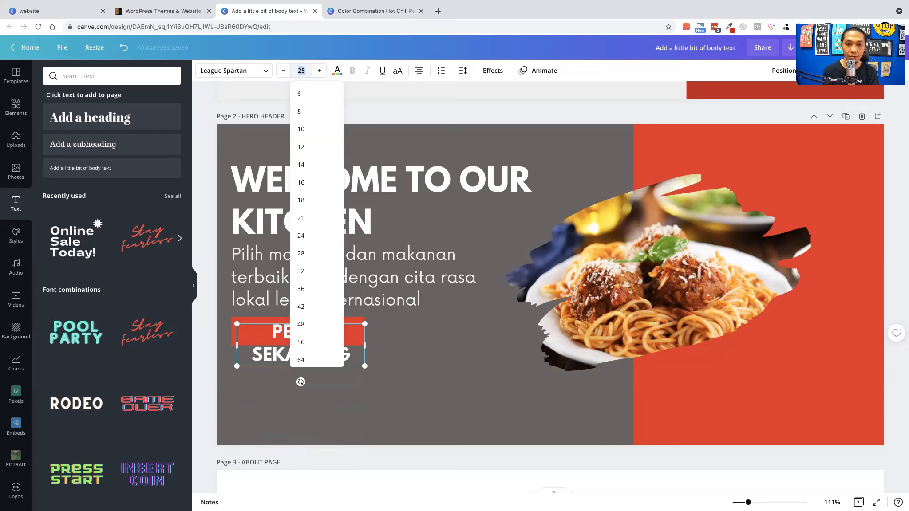
type("20")
key("Return")
left_click(296, 69)
type("1")
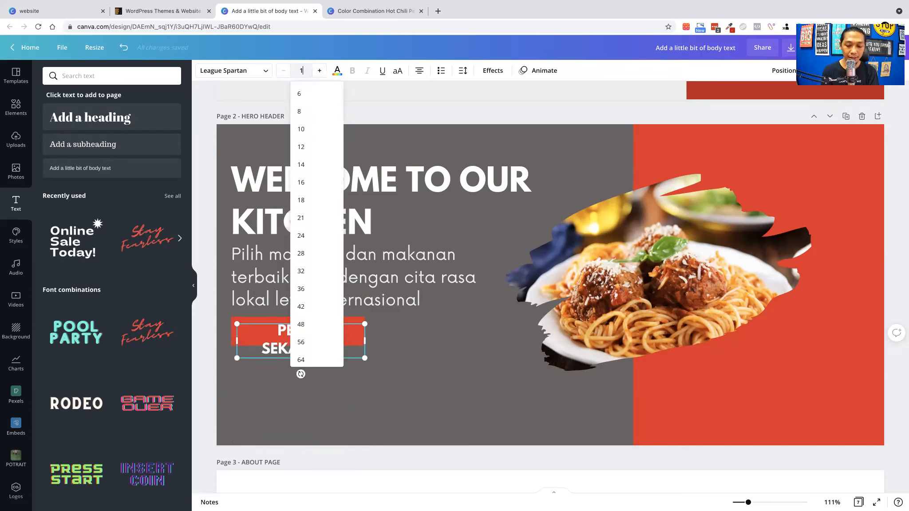
type("8")
key("Return")
left_click(446, 324)
Align the "PESAN SEKARANG" text and its red button to a common horizontal centre.
left_click_drag(340, 331, 341, 331)
left_click(343, 341, "shift")
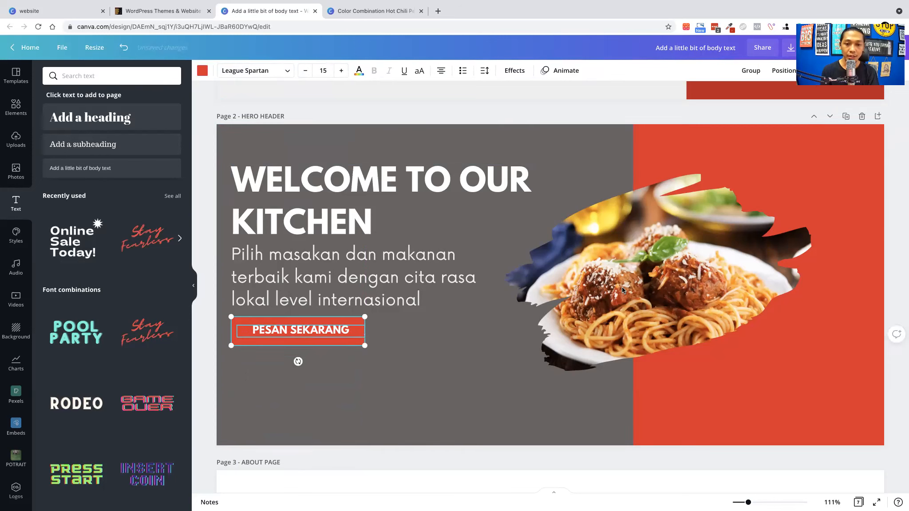
left_click(777, 71)
left_click(740, 152)
left_click(484, 358)
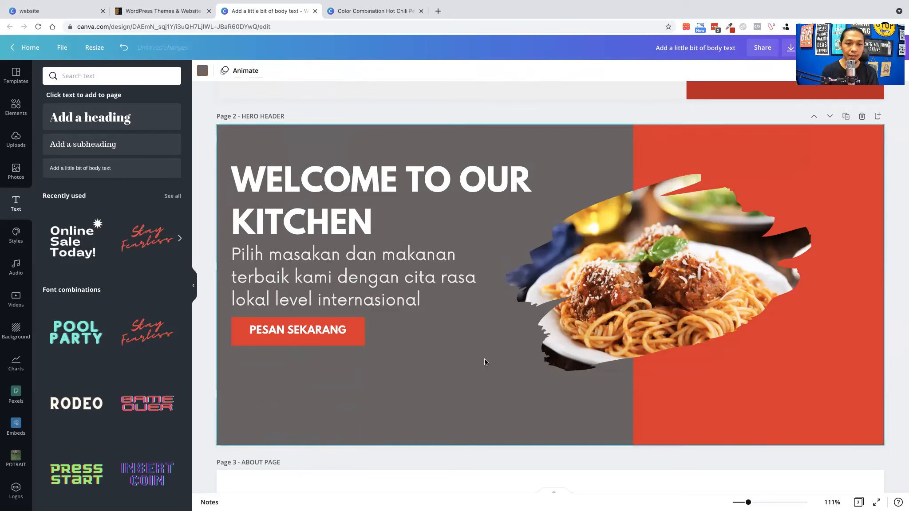
left_click(335, 332)
left_click_drag(334, 332, 335, 334)
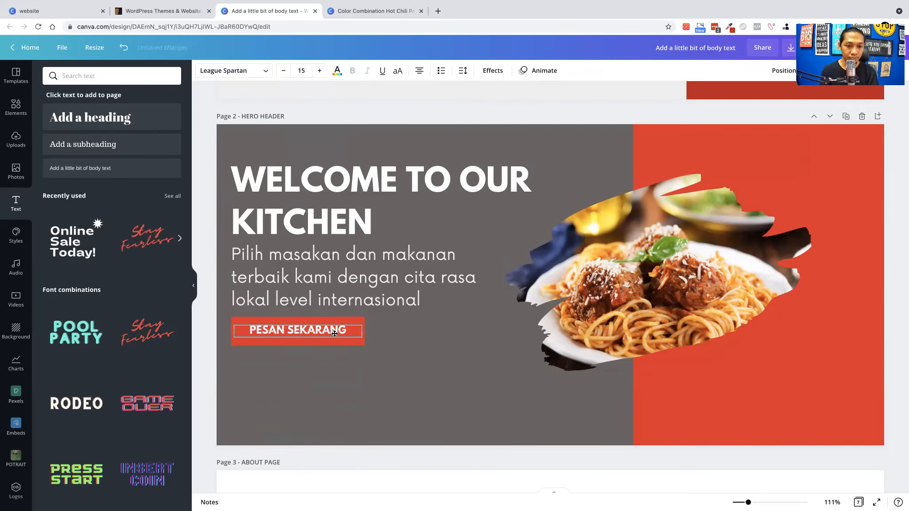
left_click(407, 344)
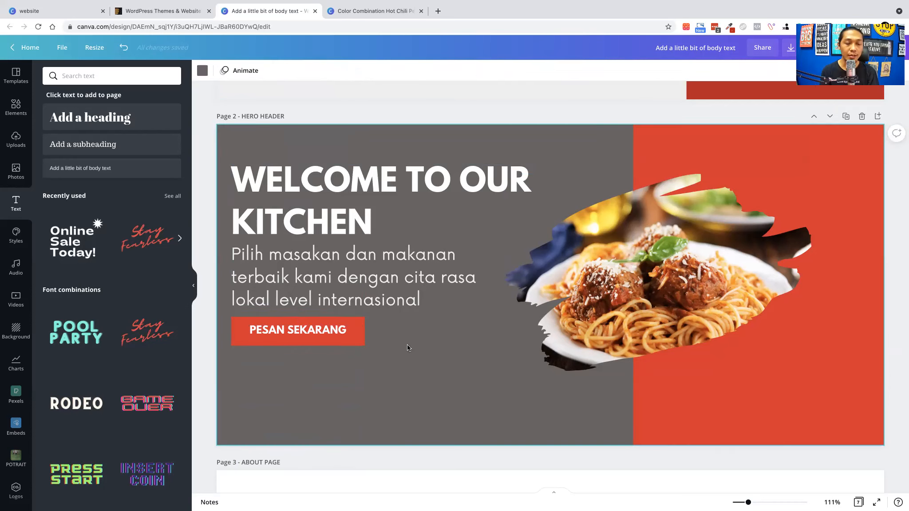
left_click(350, 337)
left_click(428, 348)
left_click(352, 339)
left_click(397, 348)
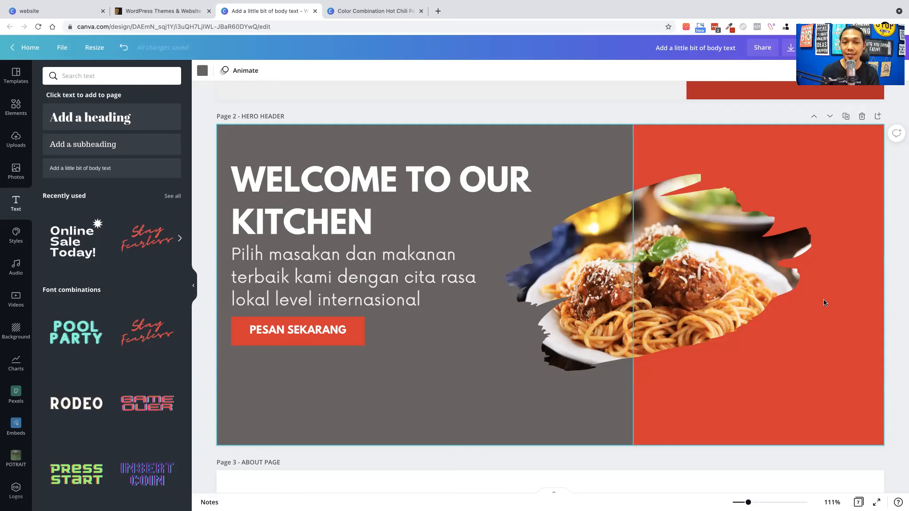
Copy the sun logo from page 1 to the hero header on page 2, enlarged in the red panel's lower-right corner.
scroll(438, 268, "up", 5)
scroll(438, 268, "down", 3)
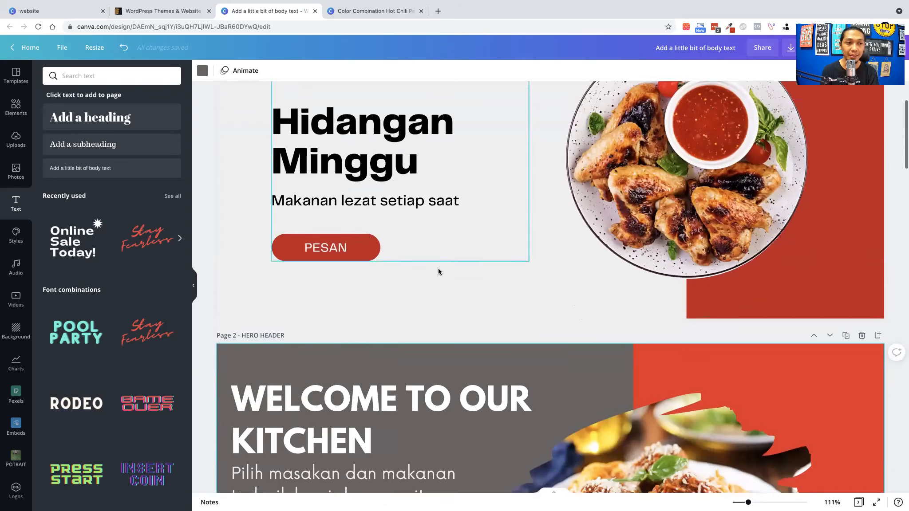
left_click(16, 75)
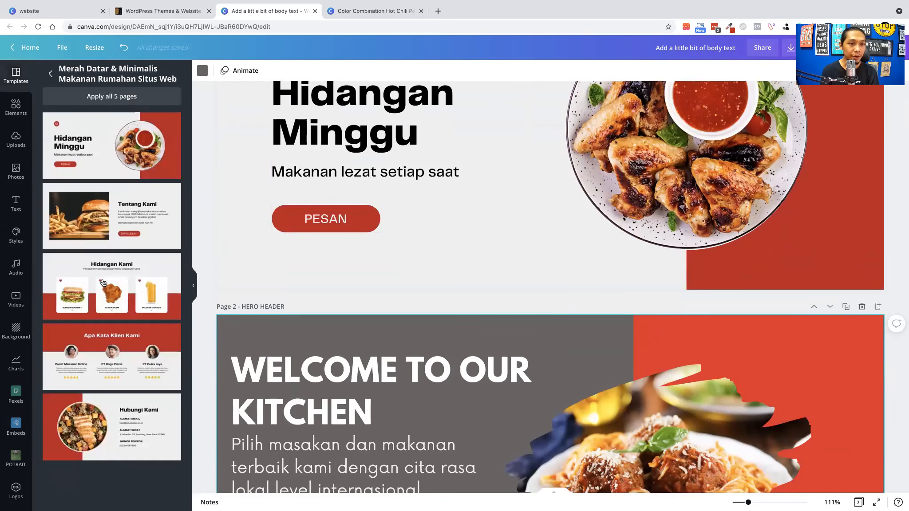
scroll(416, 345, "down", 5)
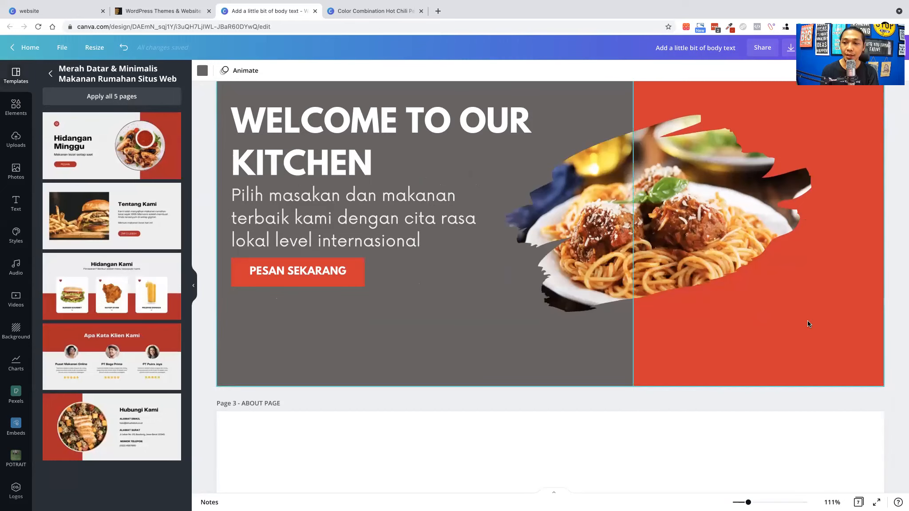
scroll(300, 237, "up", 5)
left_click(284, 162)
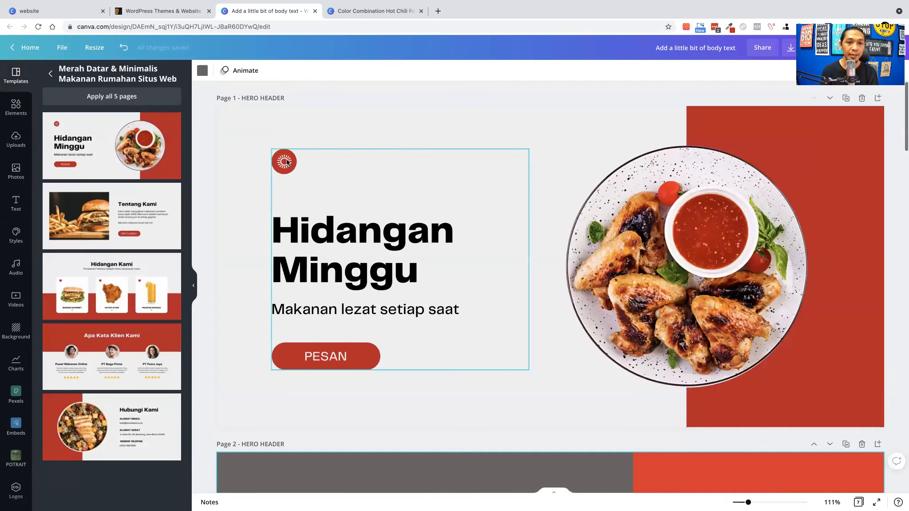
left_click(283, 165)
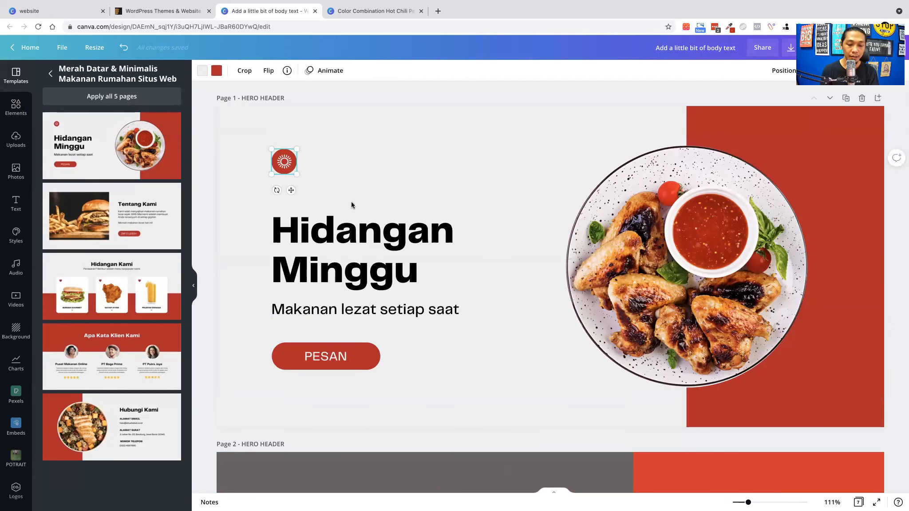
scroll(367, 215, "down", 7)
key("super+v")
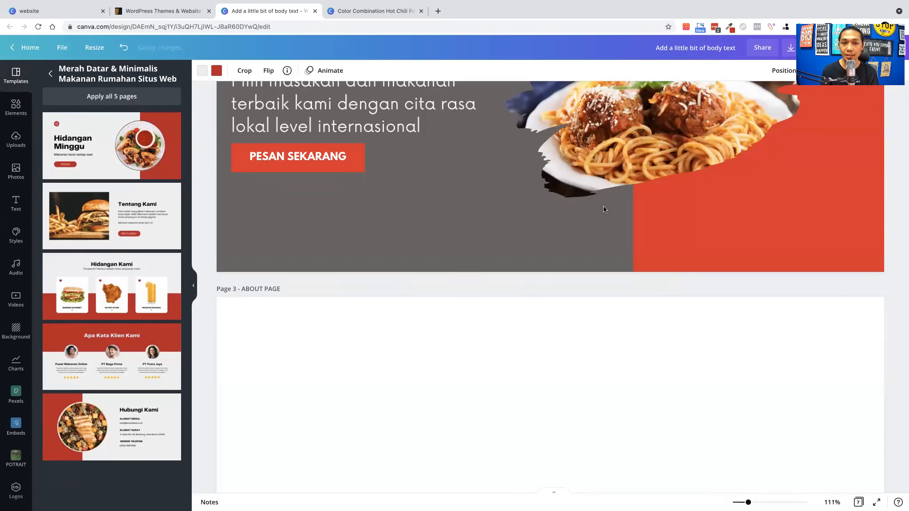
scroll(602, 206, "up", 3)
left_click_drag(287, 130, 803, 355)
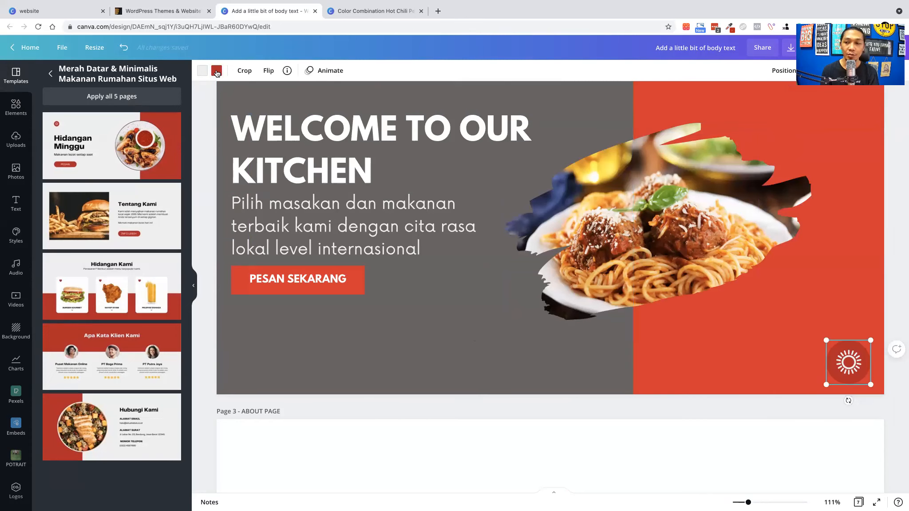
Recolour the copied logo with a white circle and a sun in the document's bright red.
left_click(216, 71)
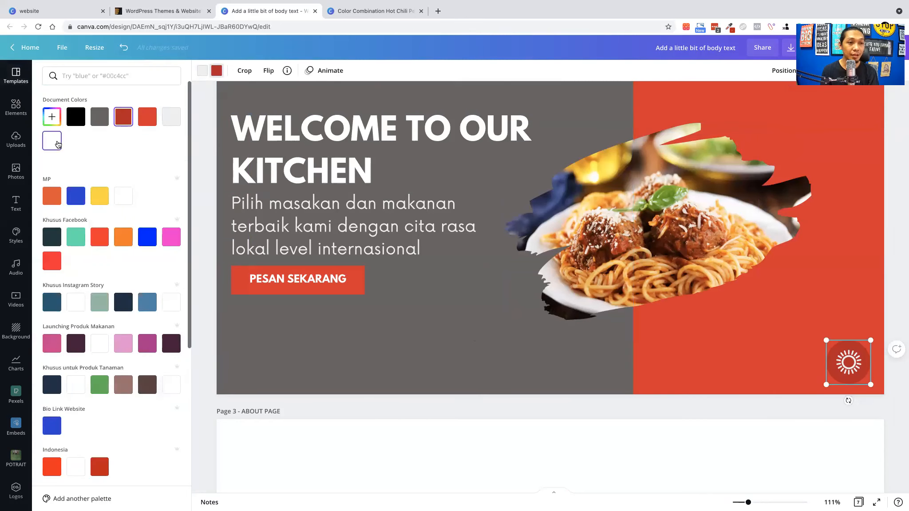
left_click(57, 143)
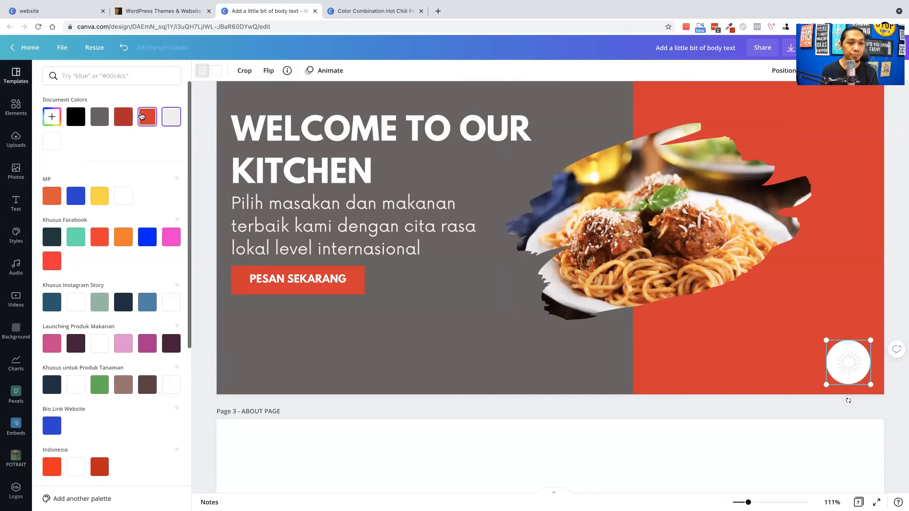
key("ctrl+z")
left_click(517, 340)
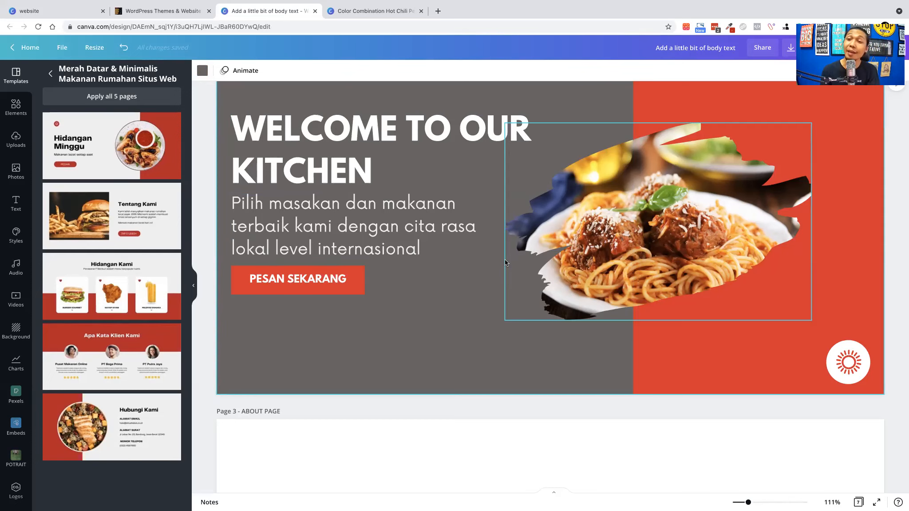
Review the finished hero header on page 2 together with the blank about page below it.
scroll(423, 298, "up", 3)
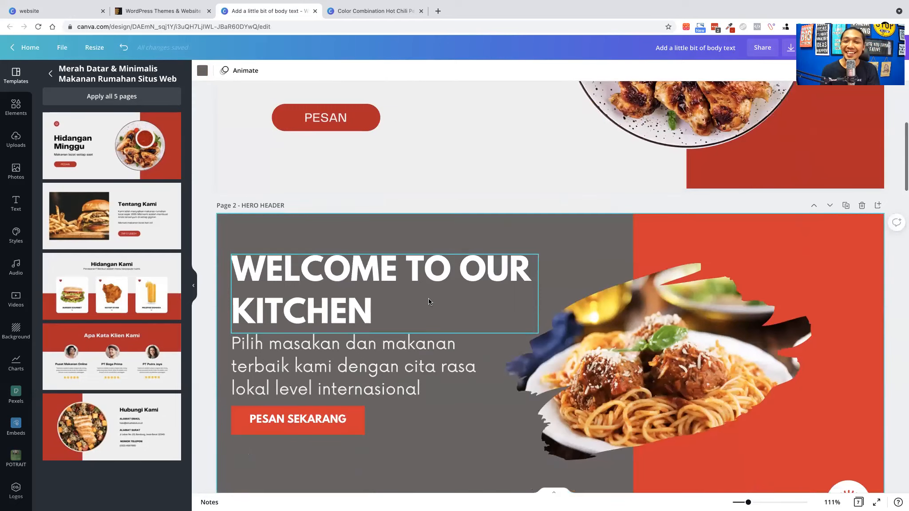
scroll(432, 298, "down", 1)
scroll(454, 261, "down", 3)
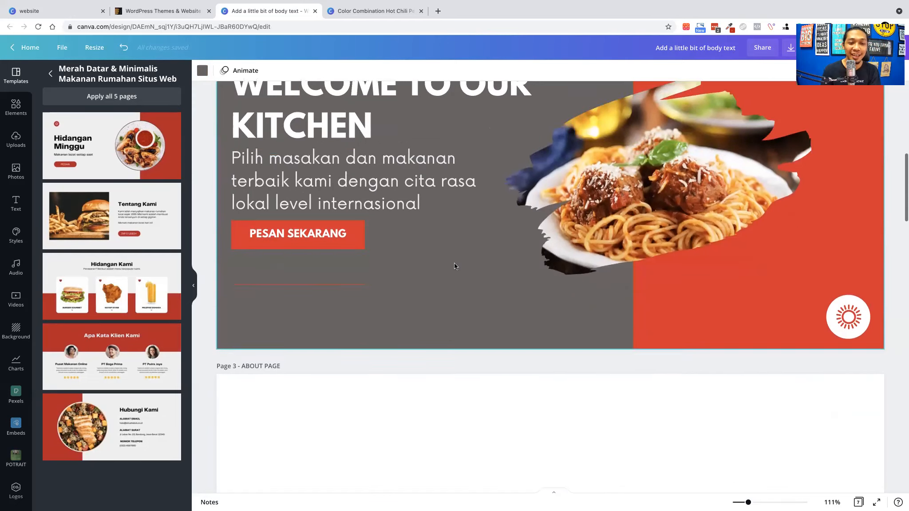
scroll(455, 264, "down", 4)
scroll(454, 265, "up", 6)
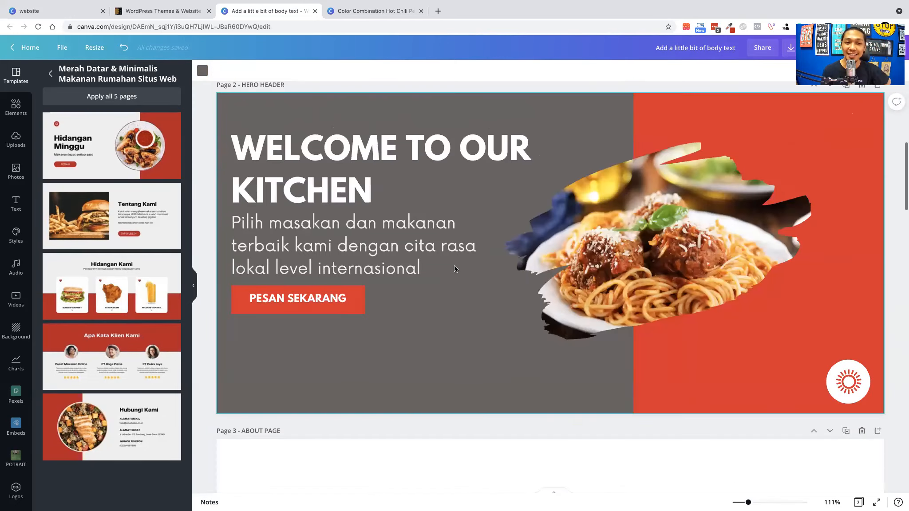
scroll(453, 267, "up", 2)
scroll(452, 267, "down", 6)
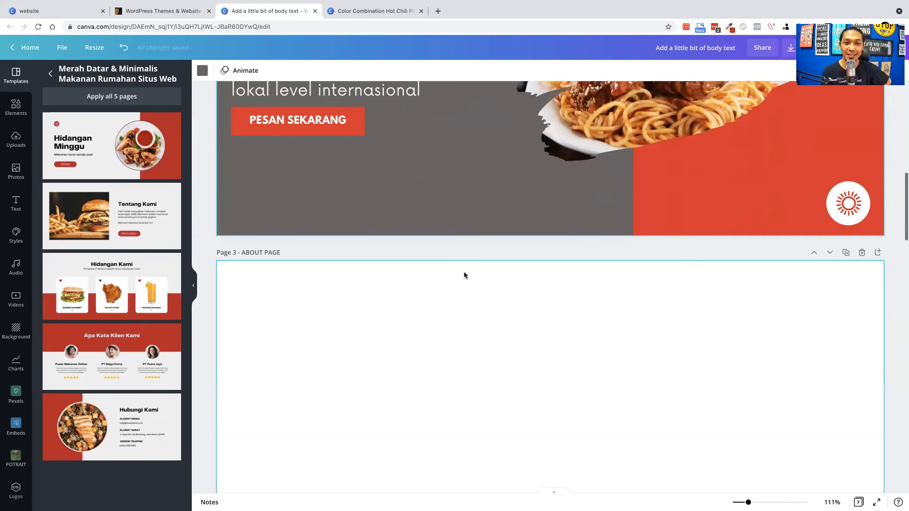
scroll(463, 275, "up", 4)
Copy the hero header's red panel to page 3 and place it flush with that page's left edge.
left_click(737, 129)
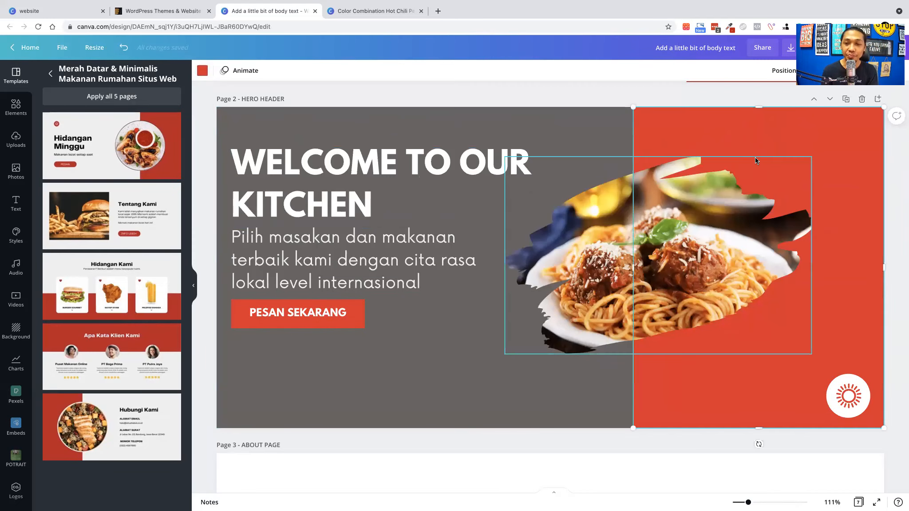
scroll(669, 248, "down", 4)
key("ctrl+v")
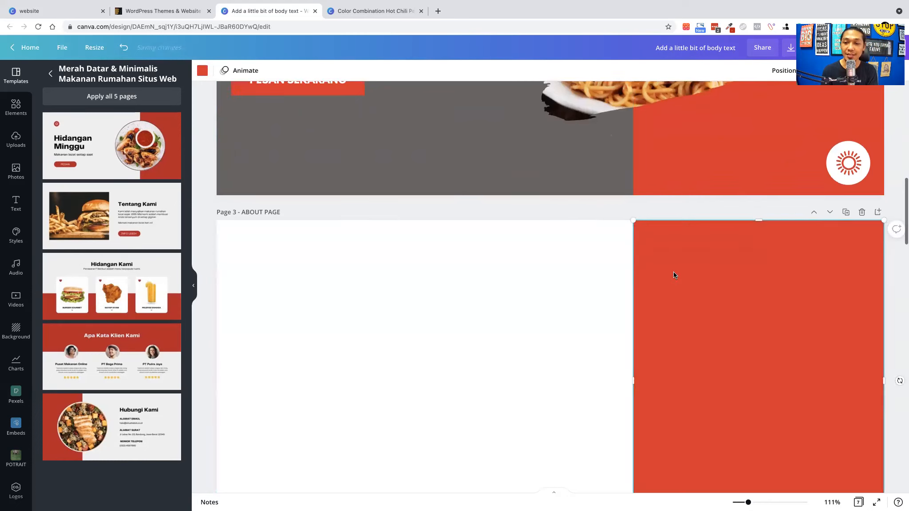
scroll(661, 253, "down", 3)
scroll(652, 248, "up", 4)
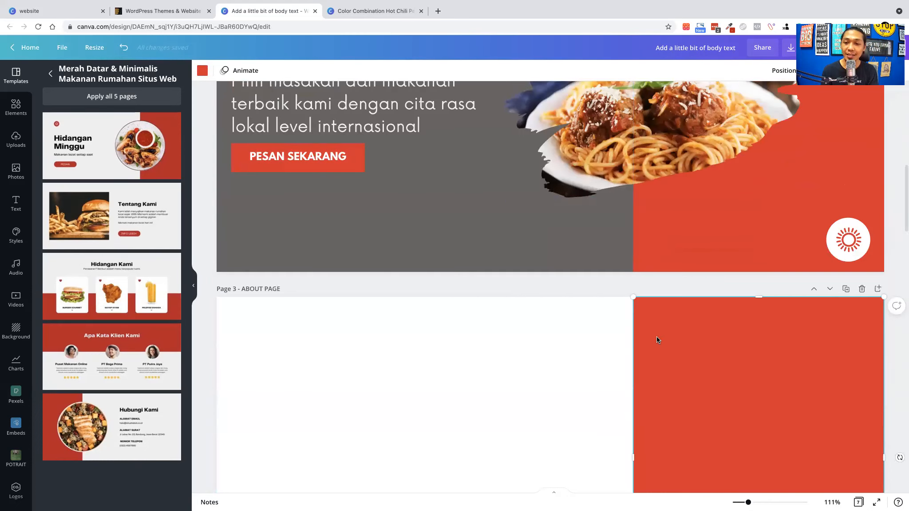
scroll(660, 335, "down", 1)
left_click_drag(753, 277, 337, 277)
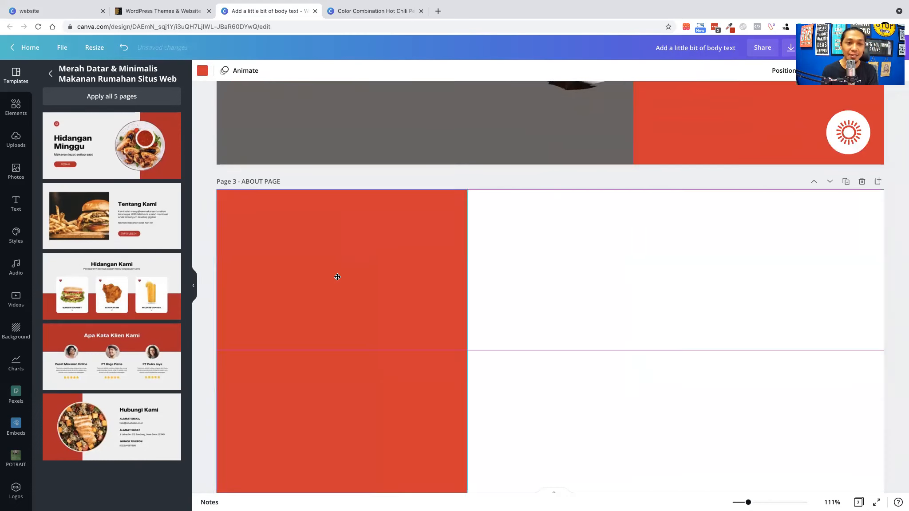
Copy the "WELCOME TO OUR KITCHEN" heading to the upper right of the about page.
scroll(634, 304, "up", 5)
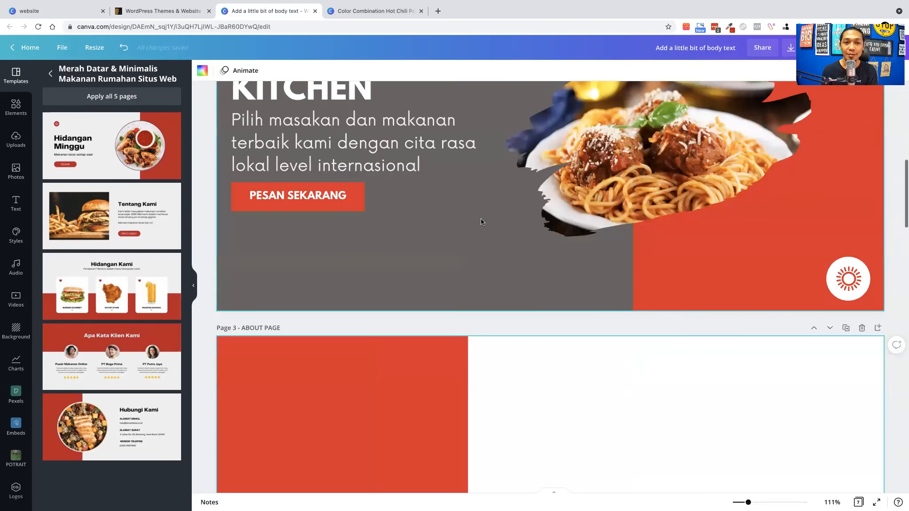
left_click(358, 164)
left_click_drag(527, 172, 856, 361)
scroll(783, 377, "down", 3)
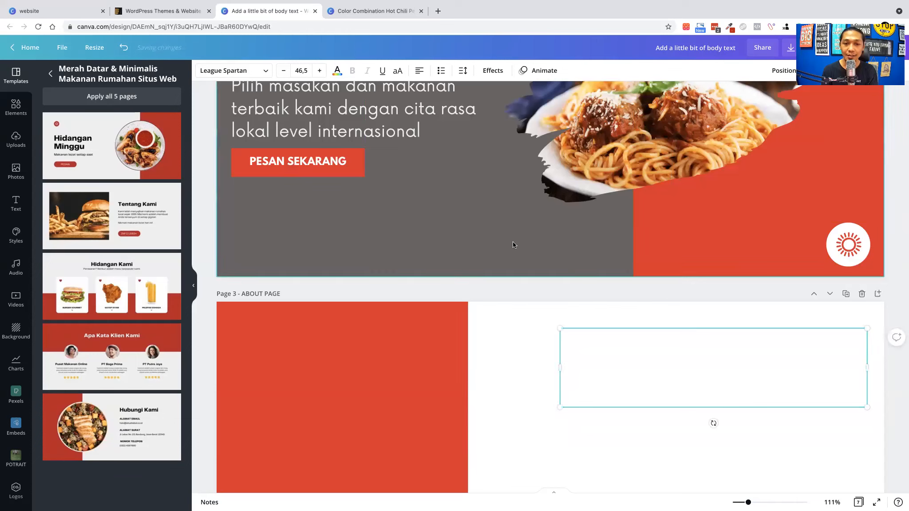
Set the about page's background to the hero header's dark grey.
left_click(513, 241)
left_click(202, 70)
left_click(602, 424)
Move the copied heading close to the red panel's right side and change its text to "ABOUT US".
left_click(639, 382)
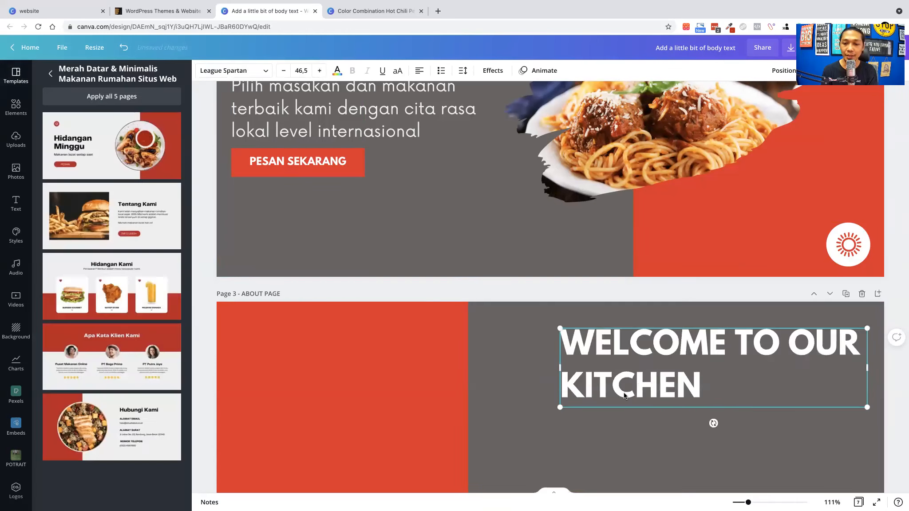
scroll(649, 304, "down", 3)
scroll(649, 304, "down", 2)
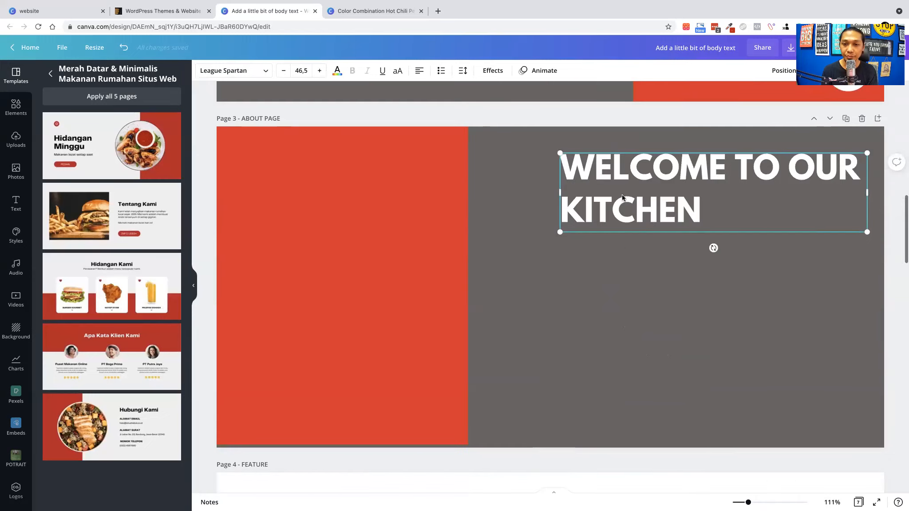
left_click_drag(626, 197, 552, 178)
left_click_drag(693, 169, 702, 181)
double_click(554, 172)
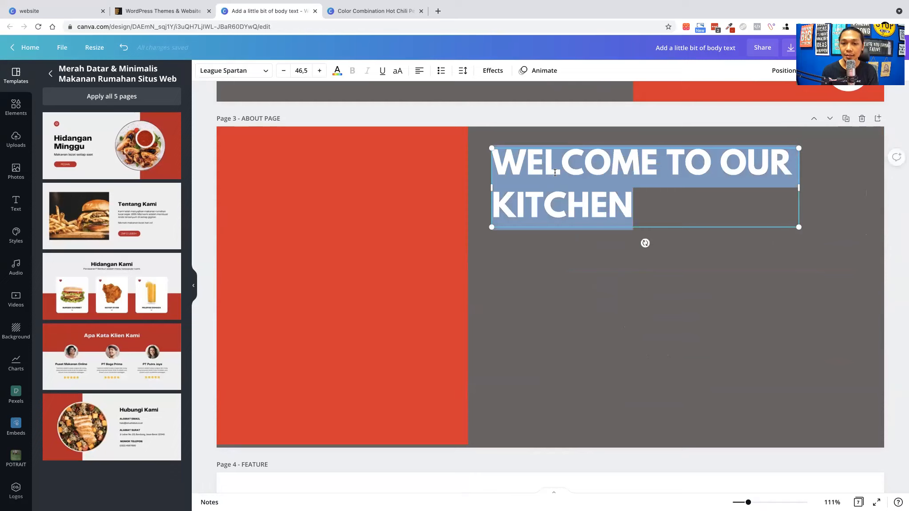
type("ABOUT US")
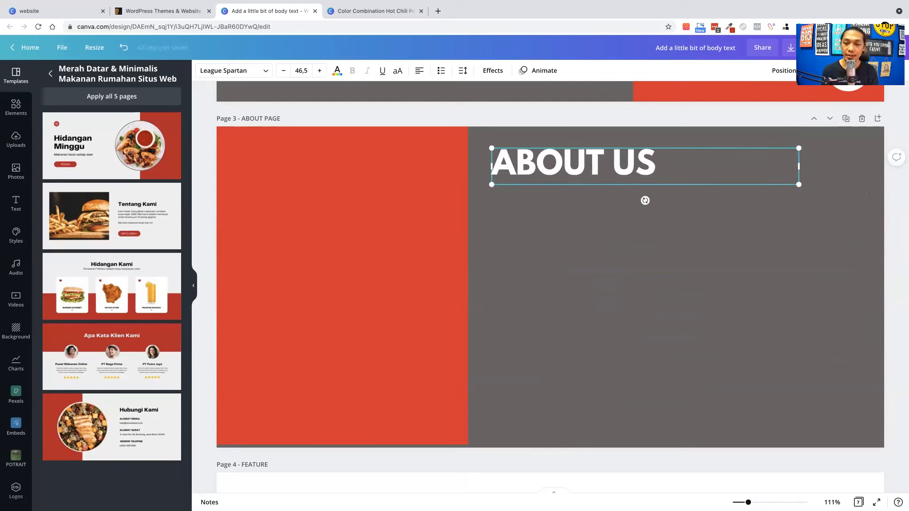
left_click(634, 270)
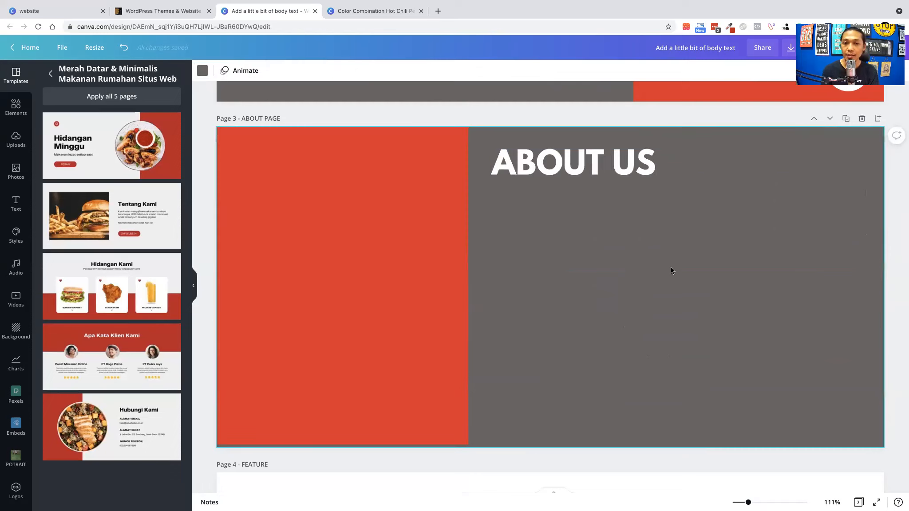
left_click(573, 164)
left_click(392, 168)
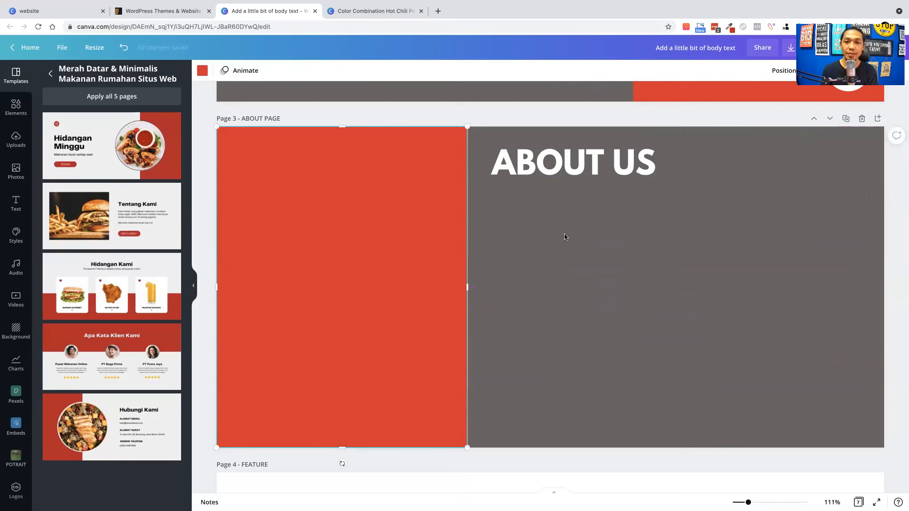
left_click(599, 177)
left_click(605, 219)
Copy the hero header's tagline under the "ABOUT US" heading, align it with the heading and widen its box to about 729.
scroll(406, 209, "up", 4)
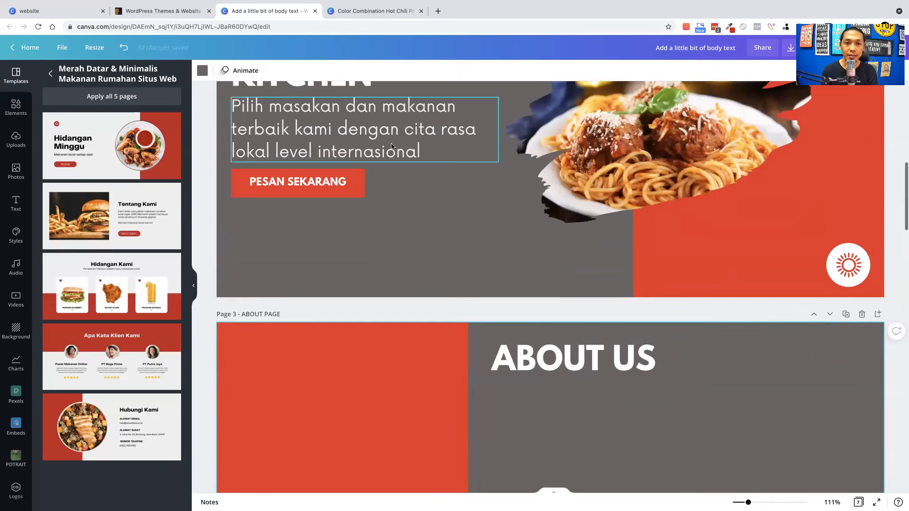
left_click(391, 143)
left_click_drag(391, 143, 675, 427)
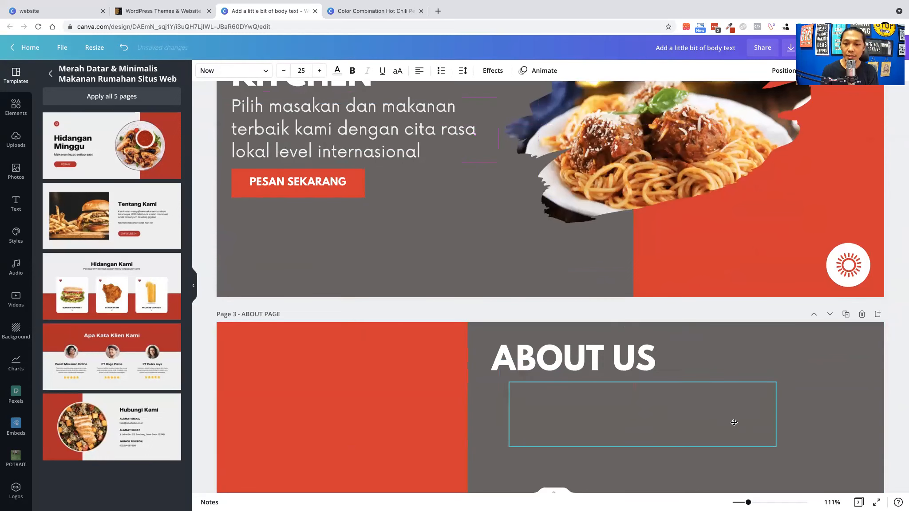
scroll(675, 345, "down", 2)
left_click_drag(654, 339, 637, 343)
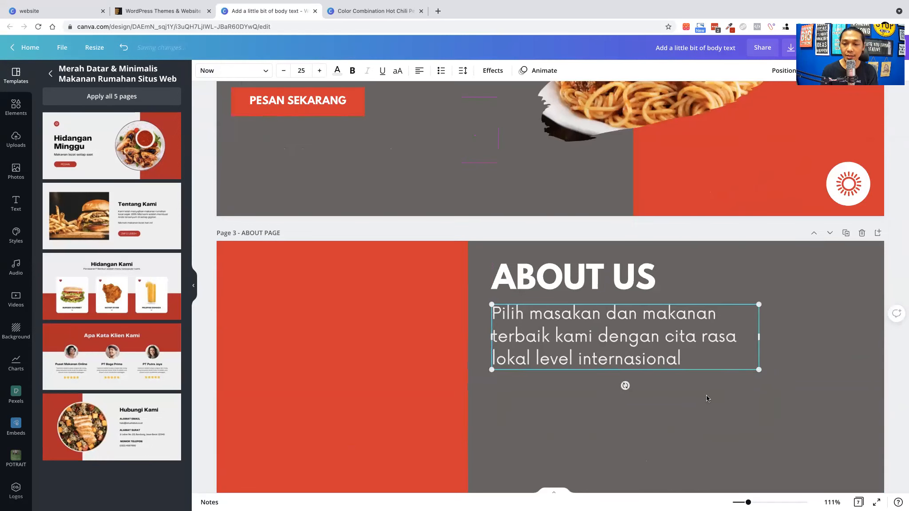
left_click_drag(812, 330, 852, 337)
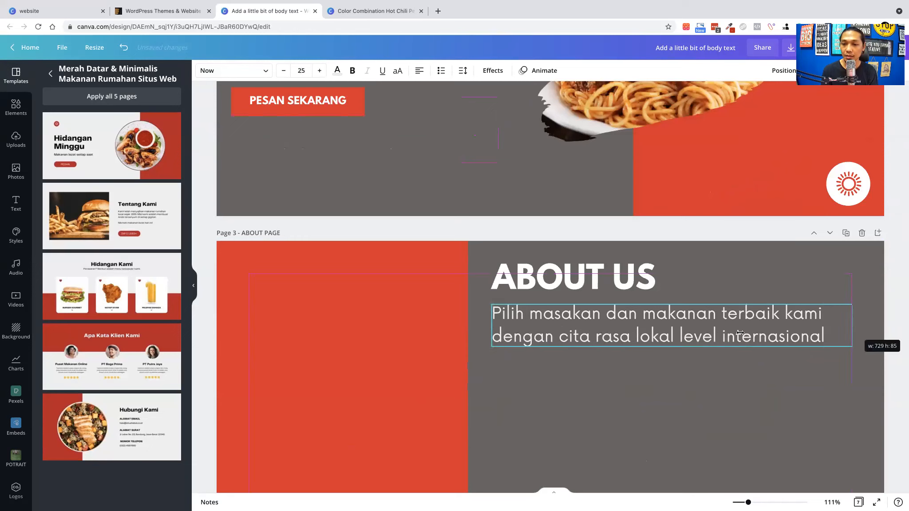
double_click(667, 331)
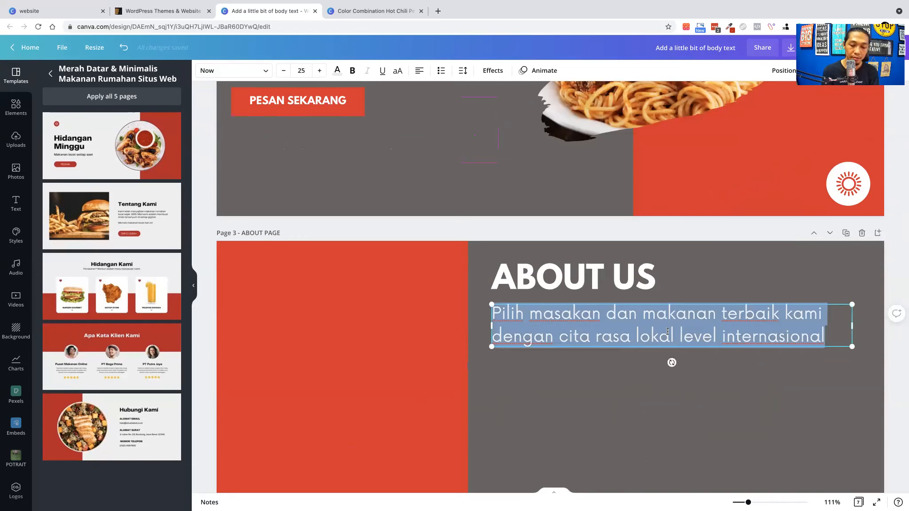
type("M")
type("Dapu")
type("r mod")
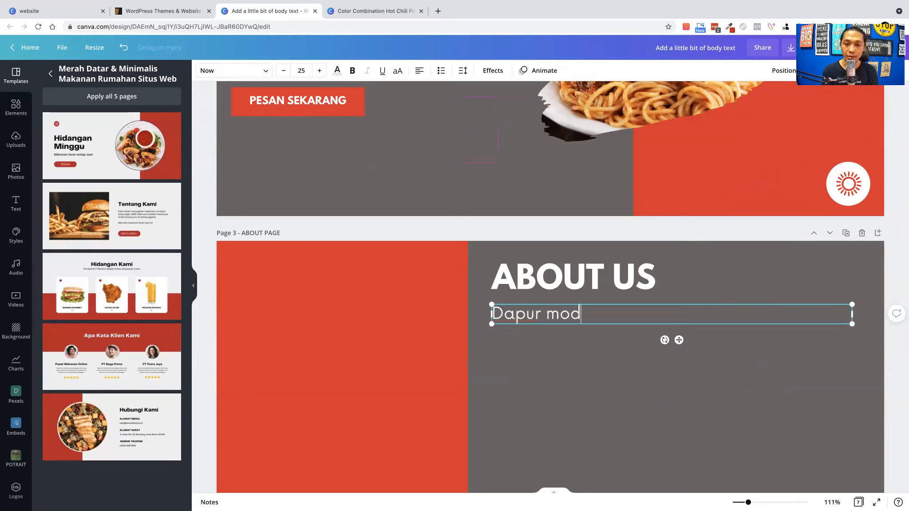
type("ern de")
key("super+a")
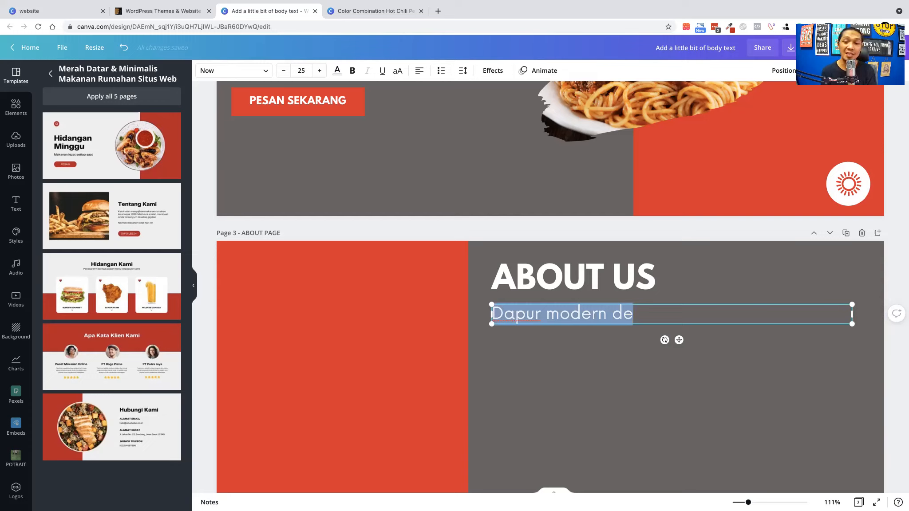
key("BackSpace")
type("DAPUR MODERN")
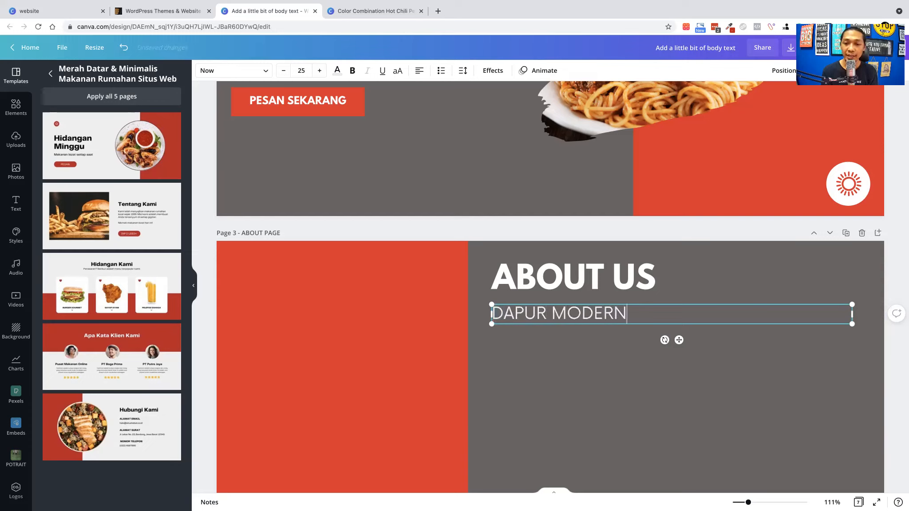
Replace the line under the "ABOUT US" heading with "DAPURMODERN.ID" and make it bold.
key("super+a")
type("DAPUR")
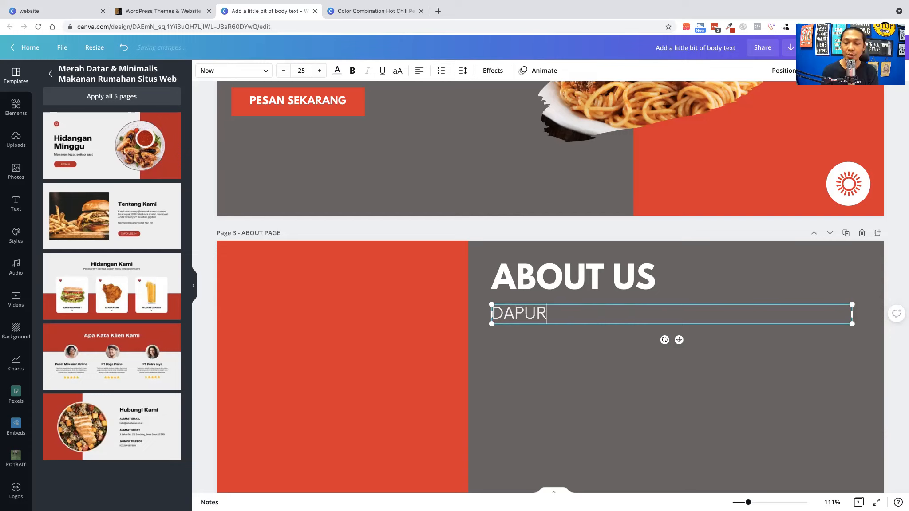
type("MODERN.ID")
key("super+a")
key("super+b")
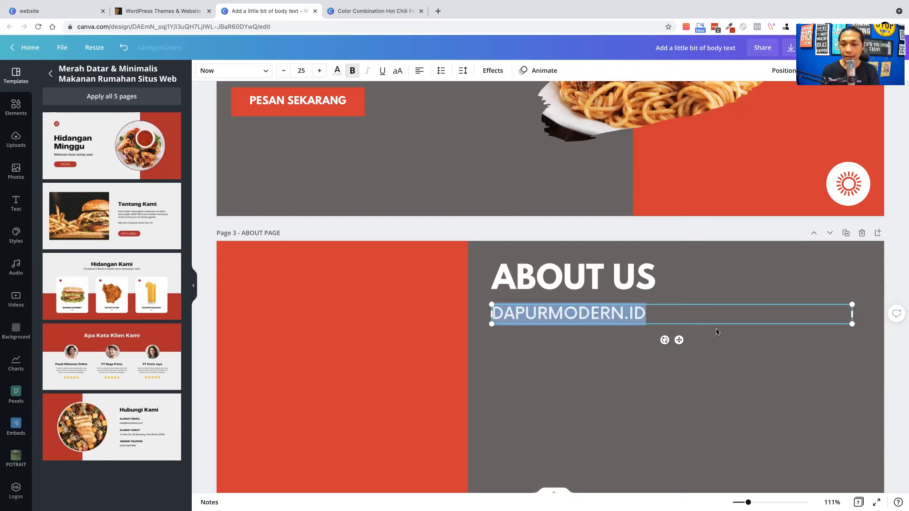
Narrow the "DAPURMODERN.ID" text box to fit its text and duplicate it directly underneath.
left_click(757, 323)
left_click_drag(784, 316, 620, 334)
key("super+d")
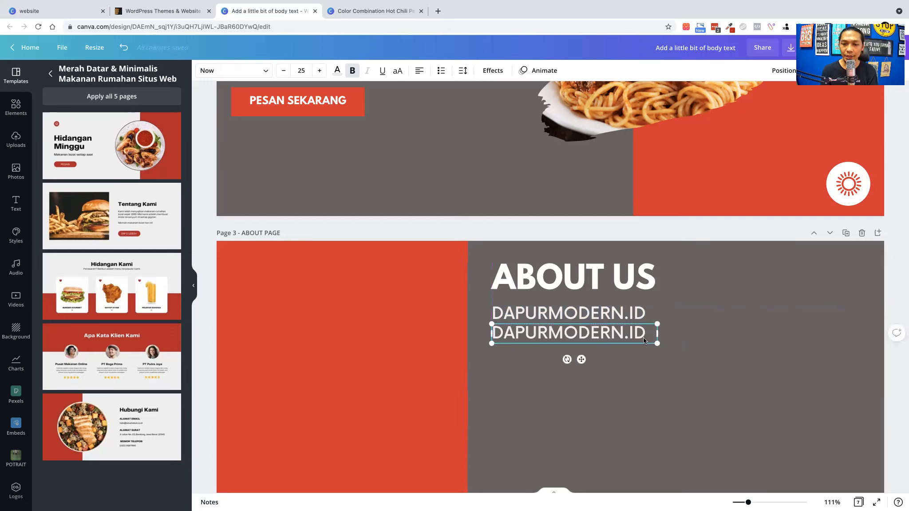
Widen the duplicated line's box almost to the page's right edge and set its font size to 18.
left_click_drag(657, 334, 874, 322)
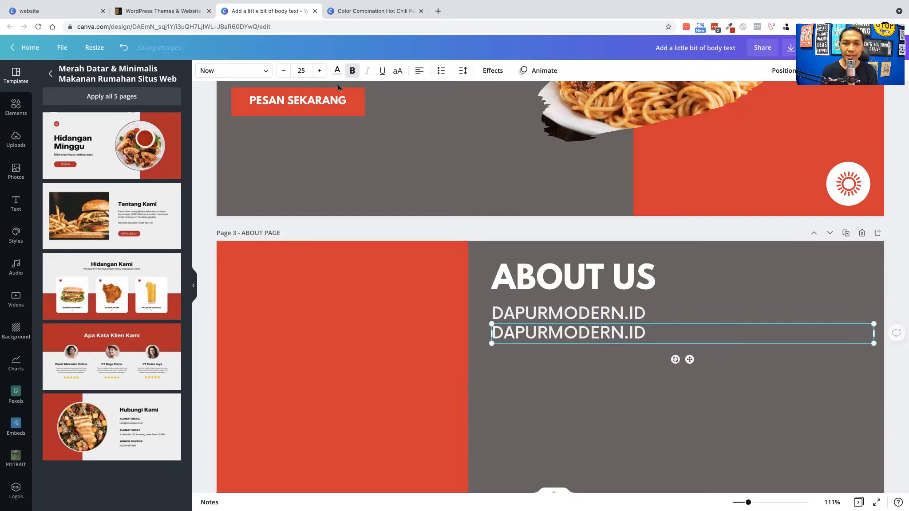
left_click(305, 70)
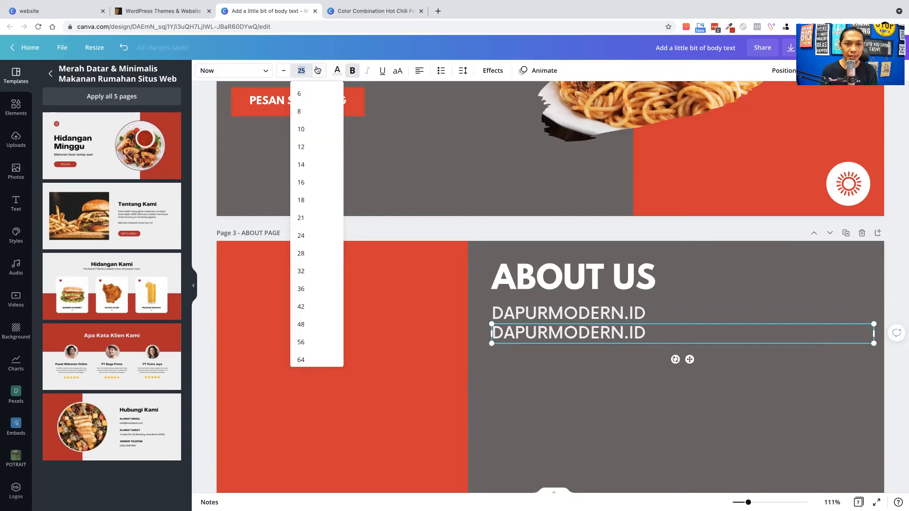
key("Return")
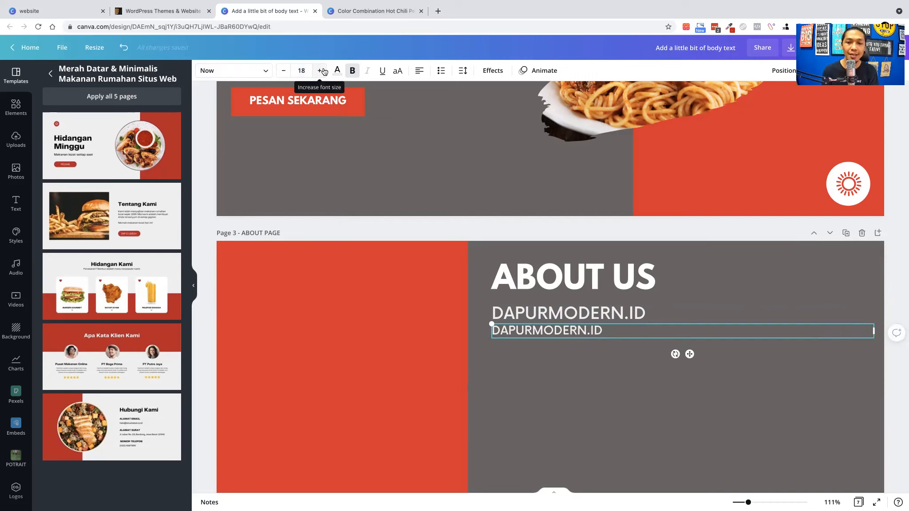
Replace the duplicated line's text with "Lorem ipsum dolor sit amet".
double_click(610, 330)
key("BackSpace")
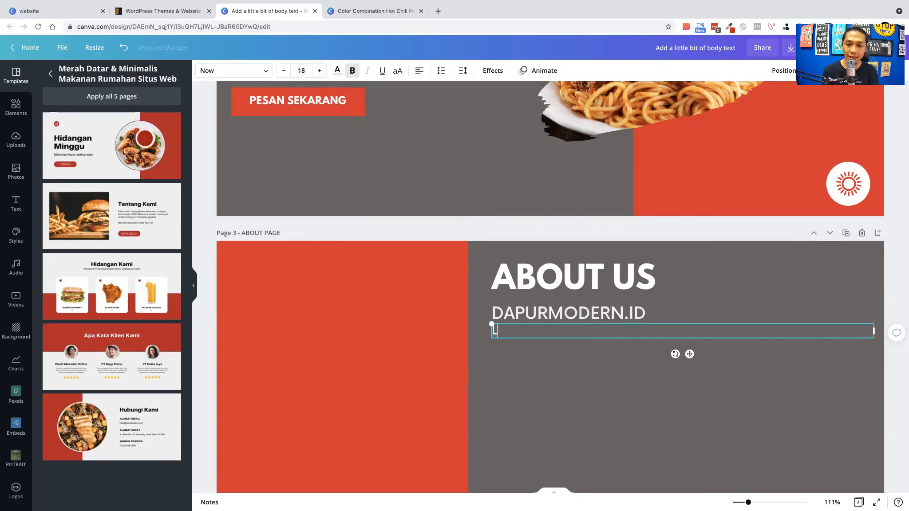
type("LOrem")
key("BackSpace")
key("BackSpace")
key("BackSpace")
key("BackSpace")
key("BackSpace")
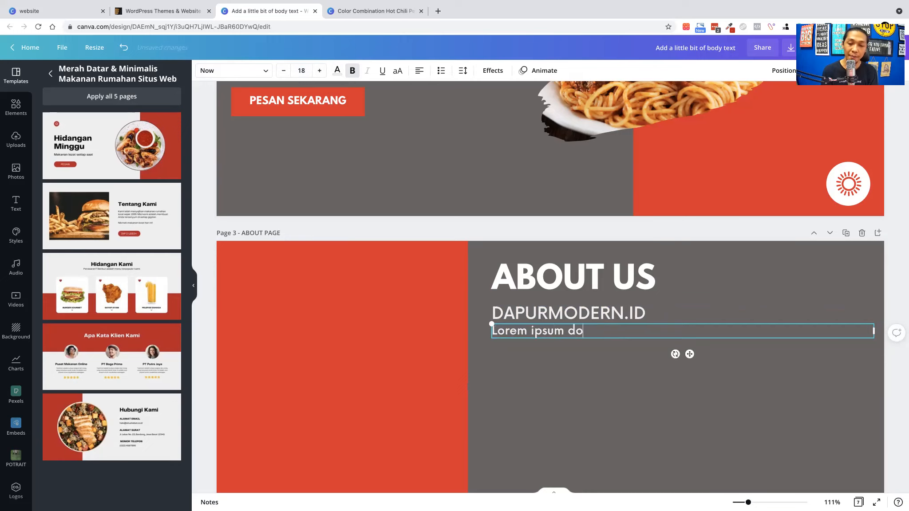
scroll(617, 328, "down", 2)
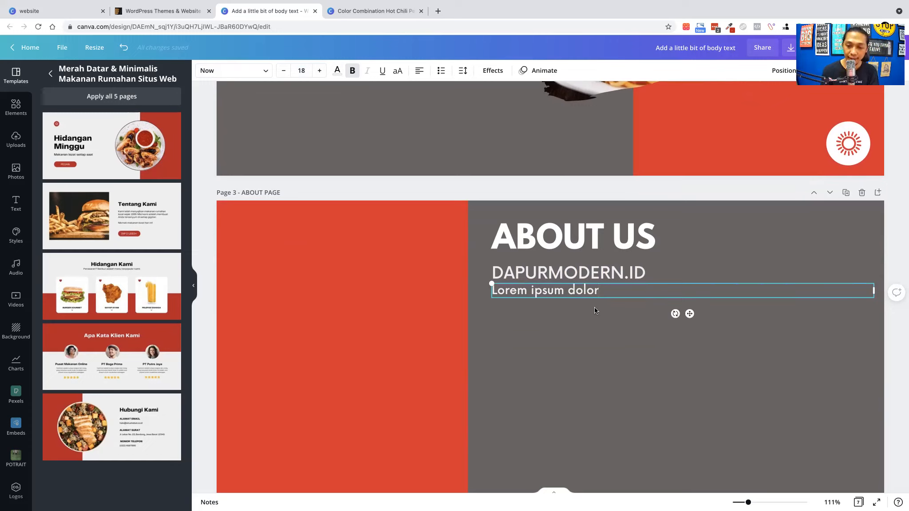
type("sit amet")
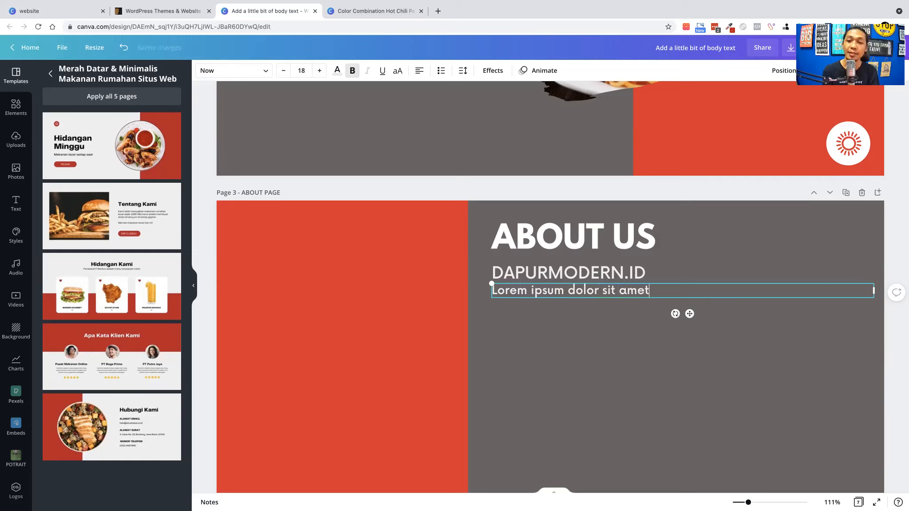
Copy the "Lorem ipsum dolor sit amet" sentence and paste it repeatedly after itself to build a paragraph of about eight lines.
left_click(665, 335)
left_click(655, 291)
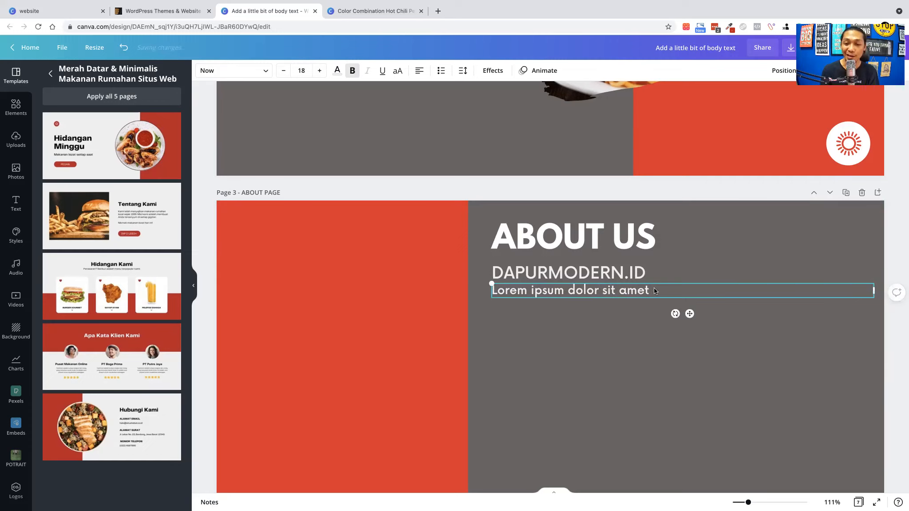
triple_click(655, 292)
key("super+c")
key("Right")
key("super+v")
key("super+a")
key("Right")
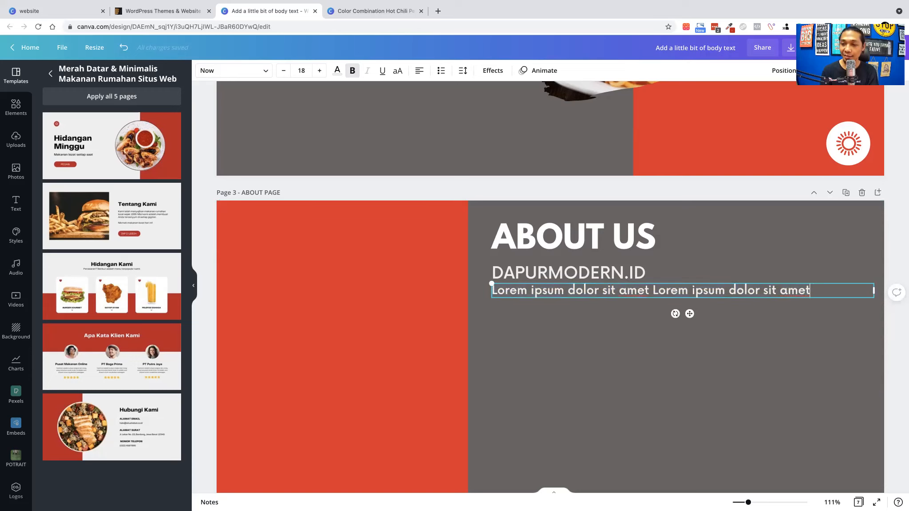
key("super+v")
key("super+v")
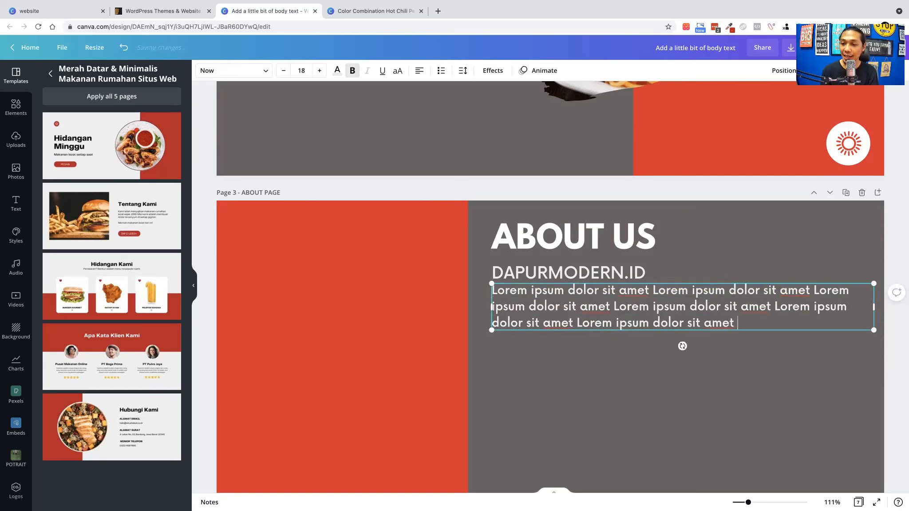
key("super+v")
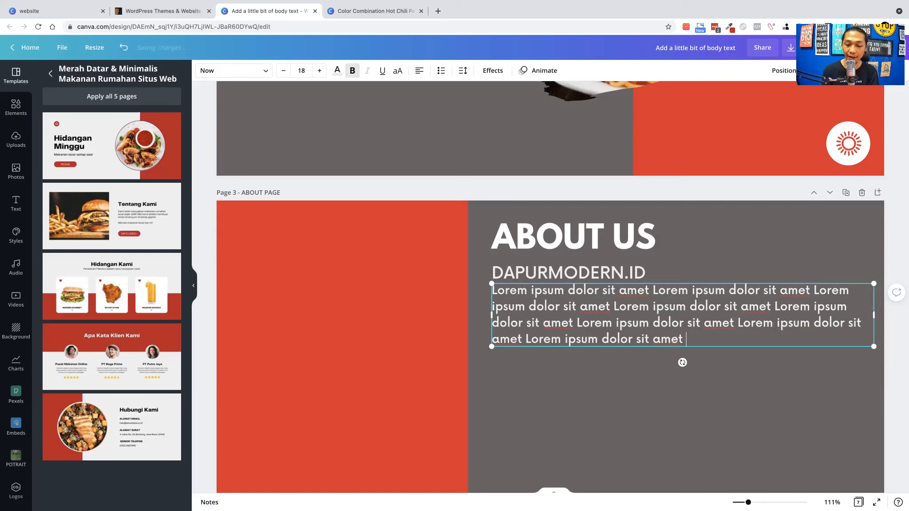
key("super+v")
key("super+v")
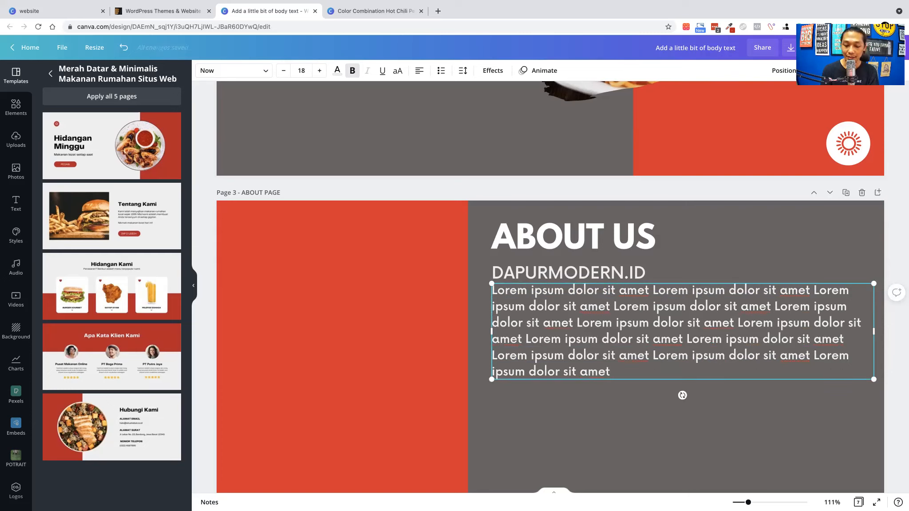
key("super+v")
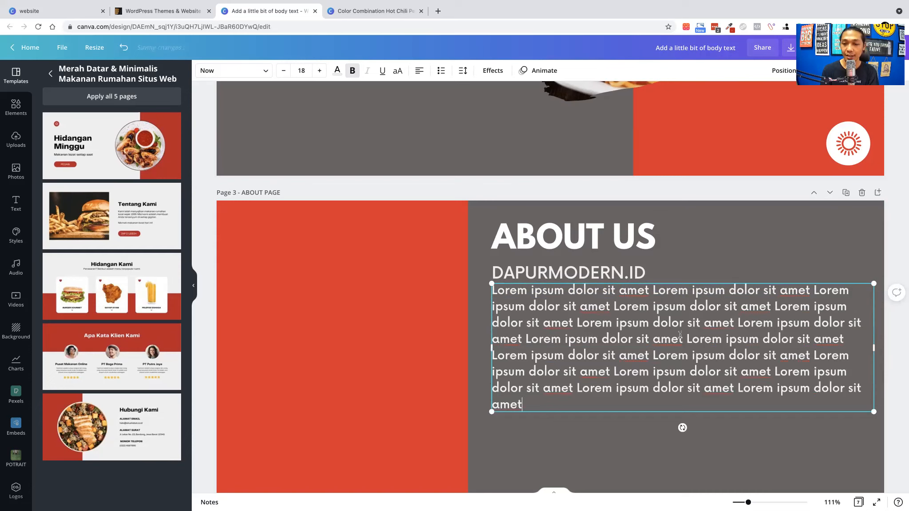
left_click(701, 259)
scroll(701, 262, "up", 3)
left_click(666, 164)
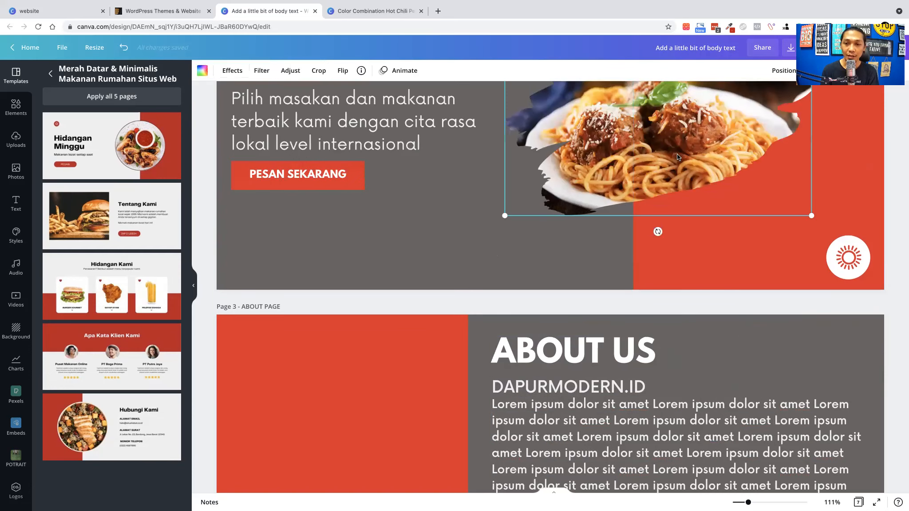
scroll(311, 315, "down", 5)
scroll(355, 257, "up", 8)
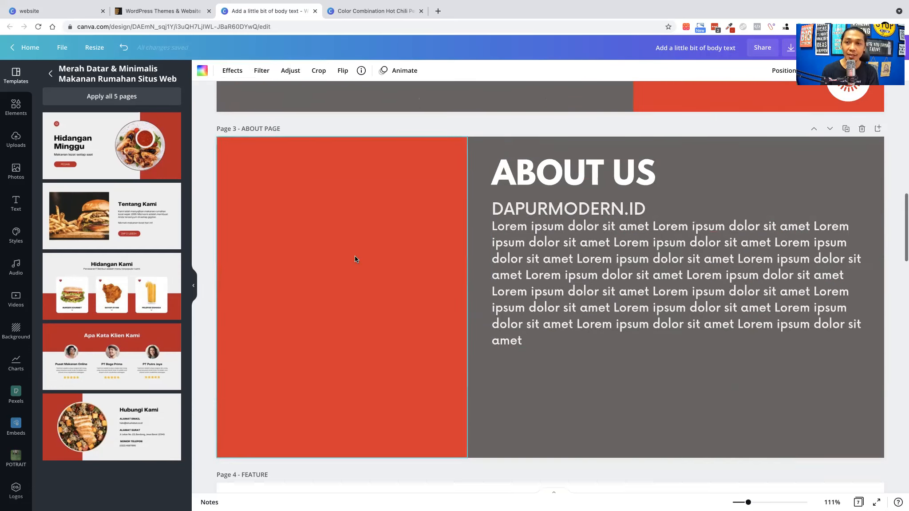
scroll(353, 257, "down", 5)
scroll(471, 345, "down", 2)
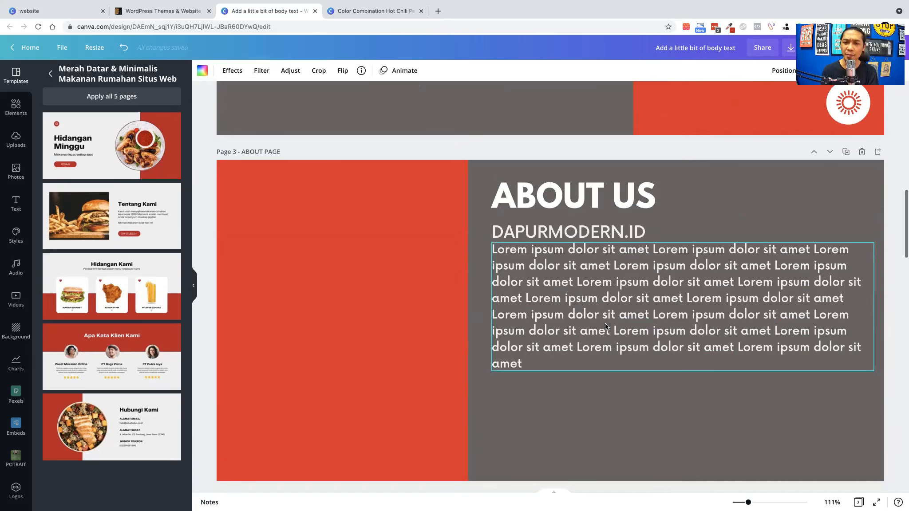
left_click(605, 323)
left_click(570, 232, "shift")
left_click(592, 205, "shift")
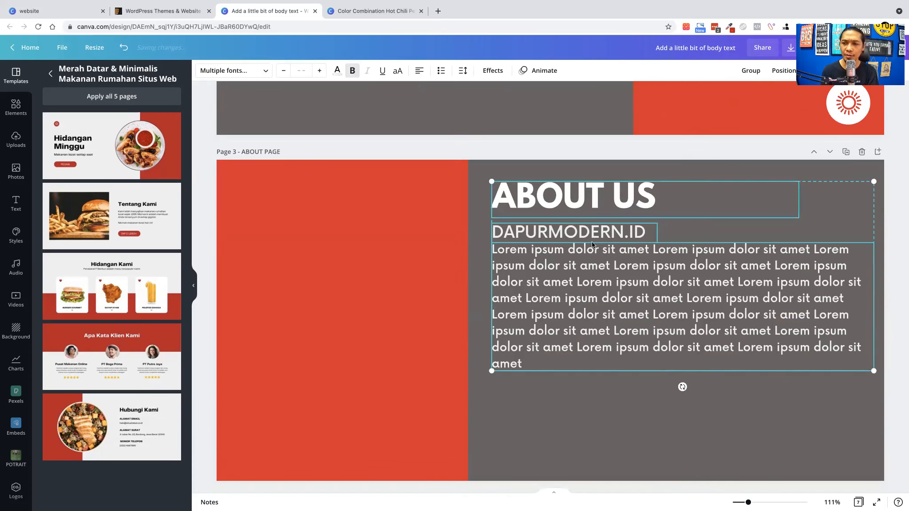
left_click(429, 347)
Remove the bold formatting from the about page's lorem ipsum paragraph.
left_click(603, 329)
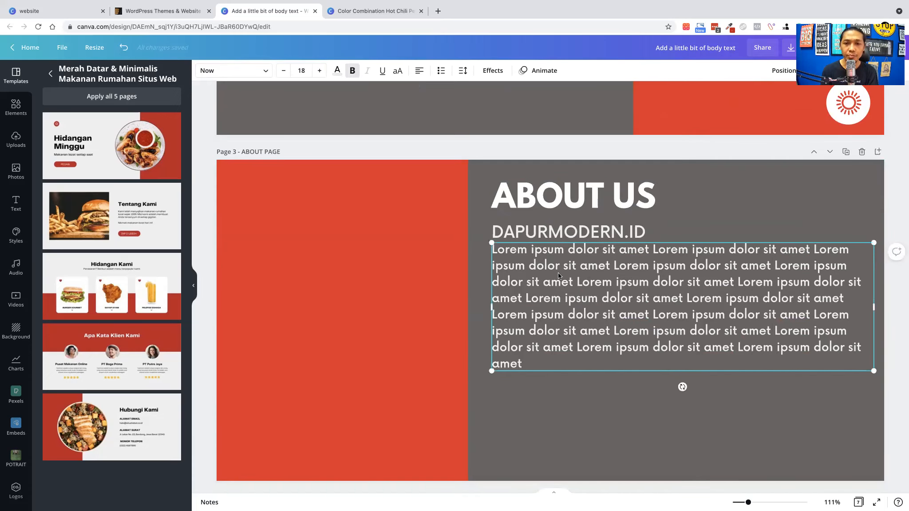
left_click(352, 70)
left_click(581, 431)
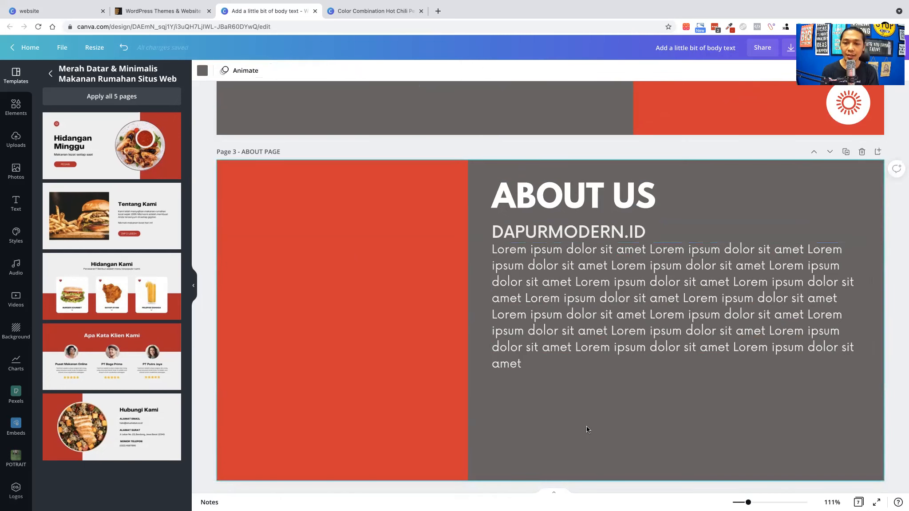
Search the elements for "cooking people" and look through the photo results for one that suits the about page's red panel.
scroll(586, 427, "down", 2)
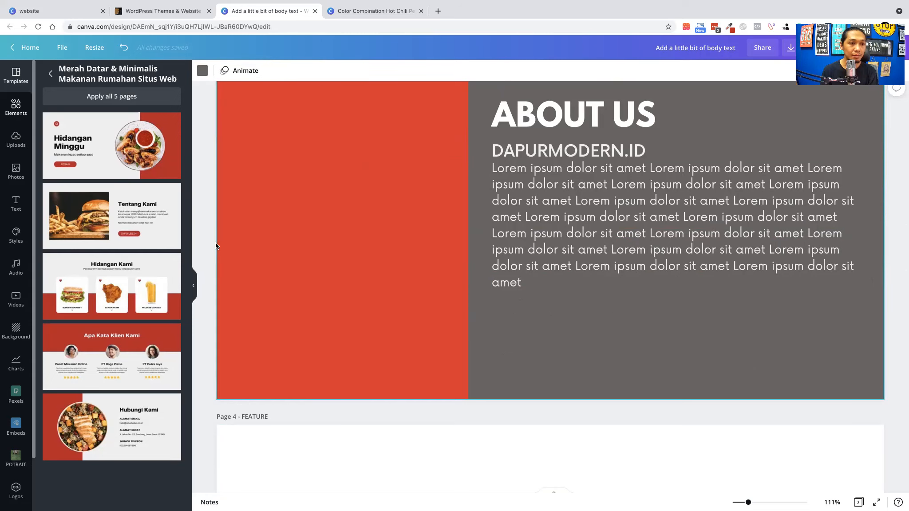
scroll(130, 199, "up", 3)
scroll(131, 200, "down", 7)
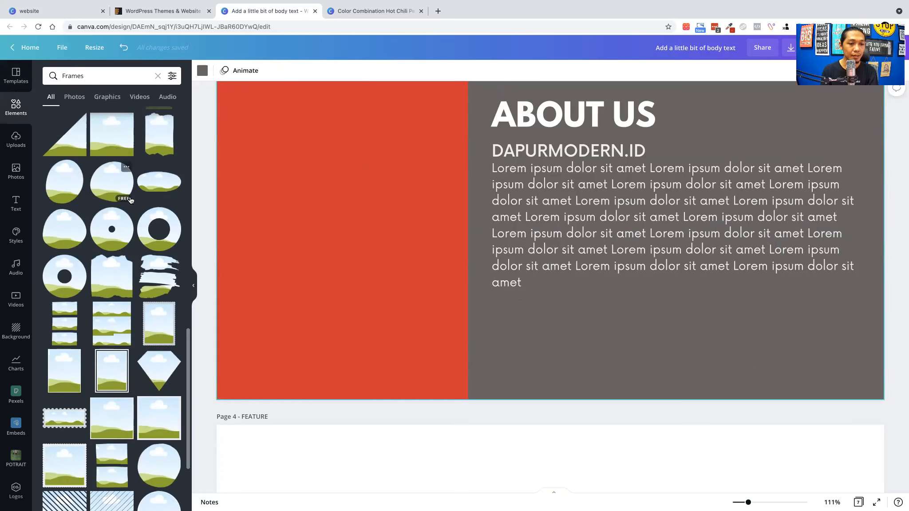
scroll(130, 199, "down", 5)
scroll(132, 204, "up", 6)
scroll(132, 204, "up", 10)
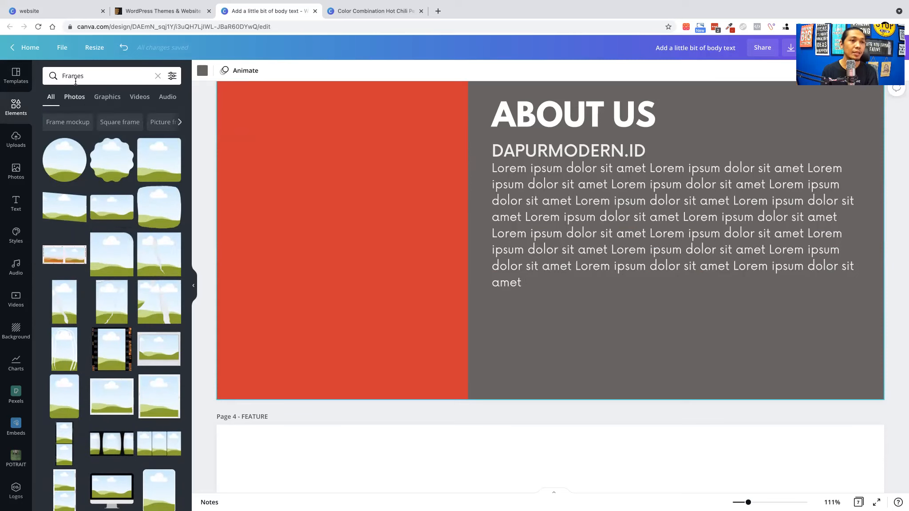
left_click(78, 71)
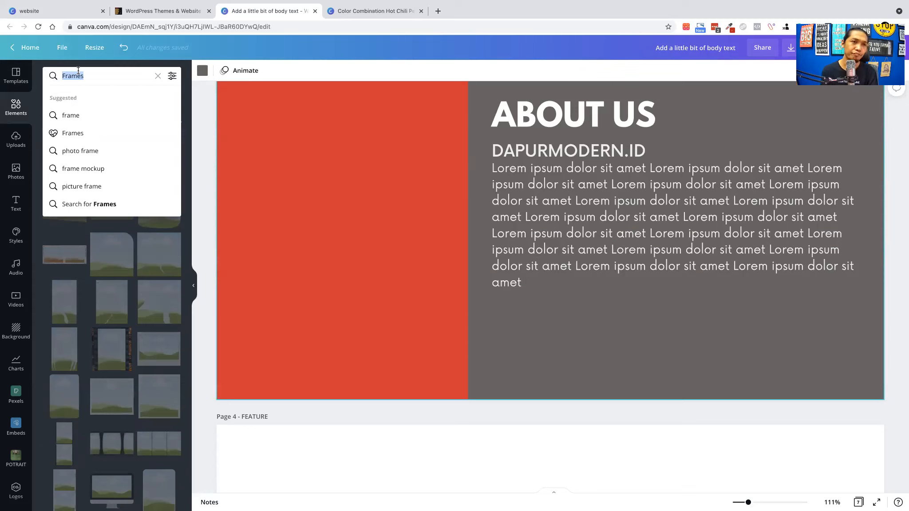
type("coo")
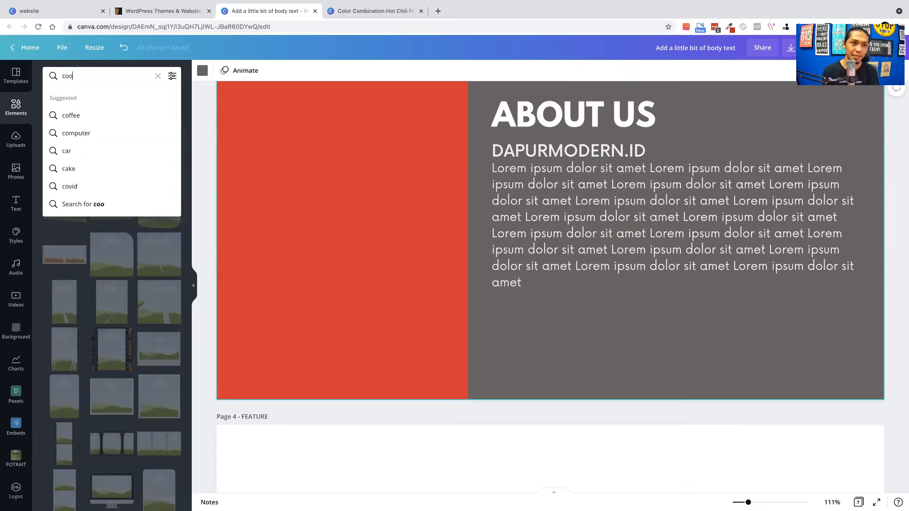
type("king people")
key("Return")
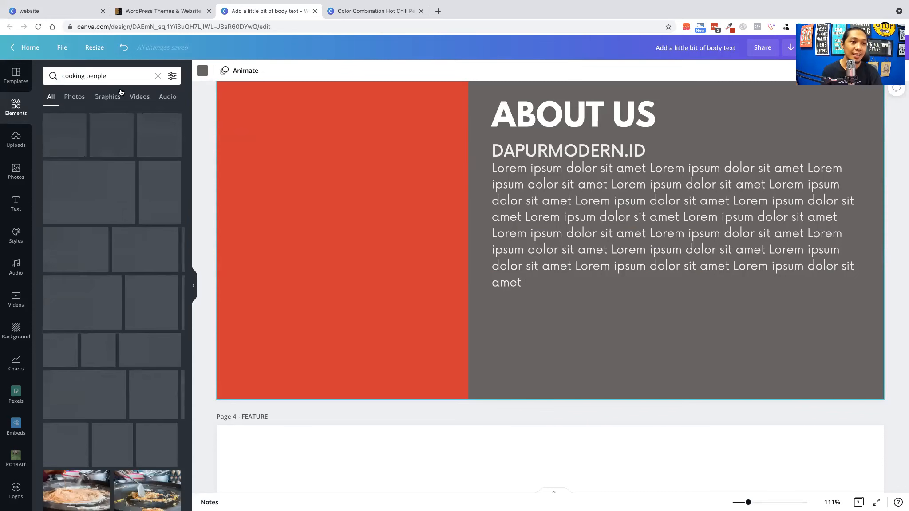
left_click(74, 96)
scroll(124, 200, "down", 3)
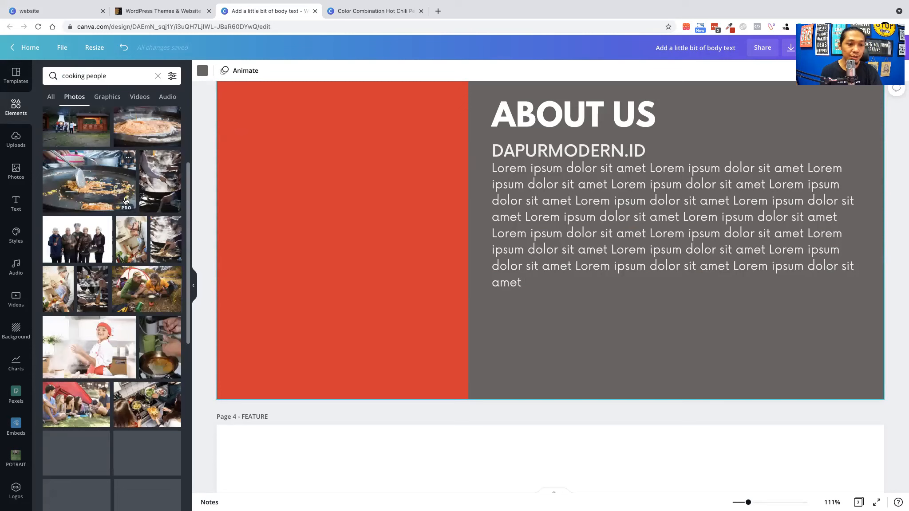
scroll(150, 251, "down", 3)
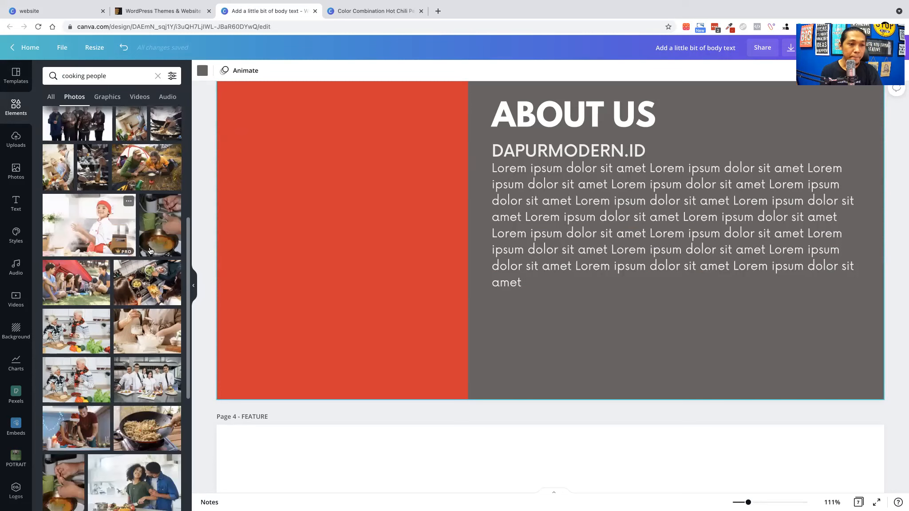
Add the photo of the young chef in a red-banded hat to the about page and fit it over the red panel.
left_click(71, 226)
left_click_drag(405, 203, 272, 198)
scroll(336, 227, "up", 1)
scroll(336, 228, "up", 1)
scroll(351, 338, "down", 2)
left_click_drag(408, 316, 407, 379)
left_click_drag(470, 220, 485, 231)
scroll(507, 244, "up", 2)
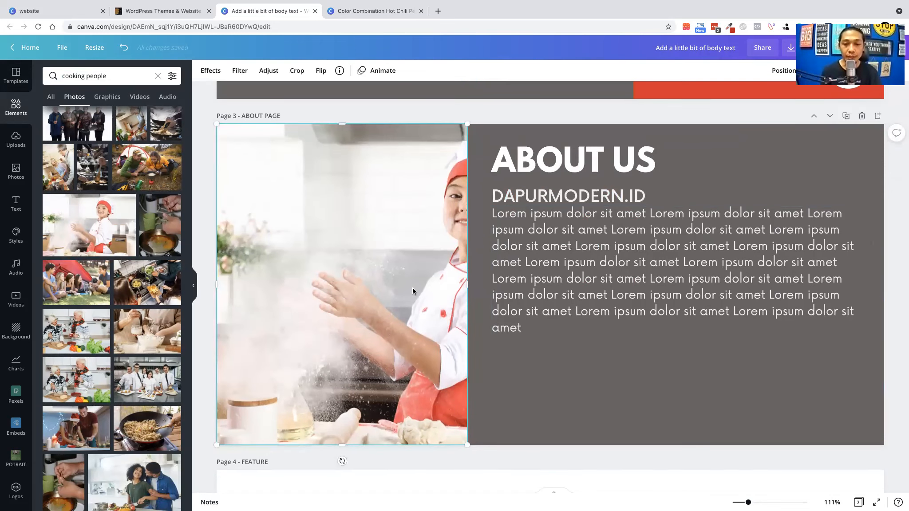
Reposition the photo within its crop so the chef is fully framed, and match its edge to the red panel.
double_click(434, 289)
left_click_drag(425, 282, 322, 281)
left_click(626, 349)
left_click(567, 367)
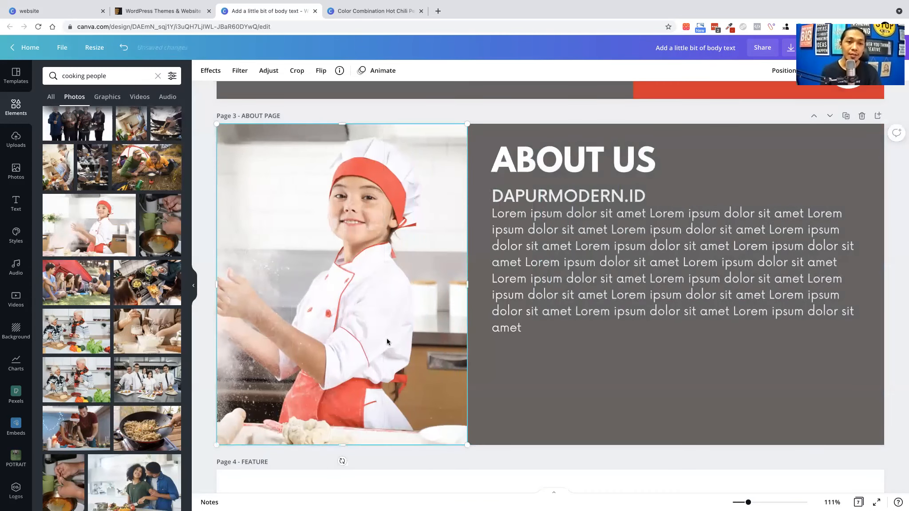
left_click(448, 294)
left_click_drag(467, 281, 466, 281)
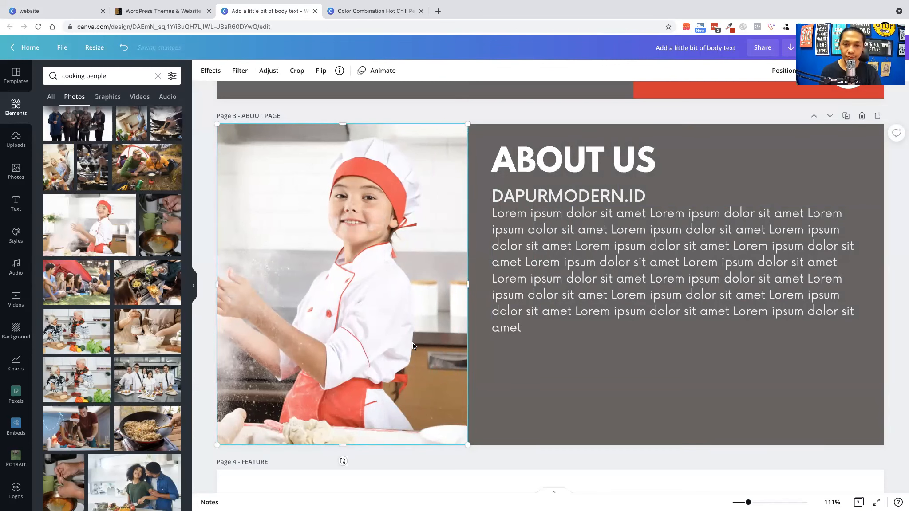
left_click(682, 400)
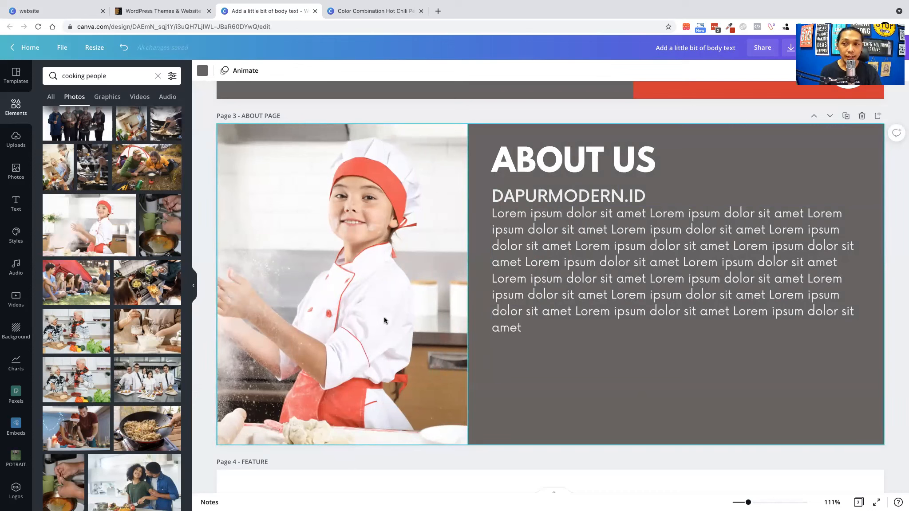
Set the chef photo's transparency to 24 so the red panel tints it.
left_click(373, 241)
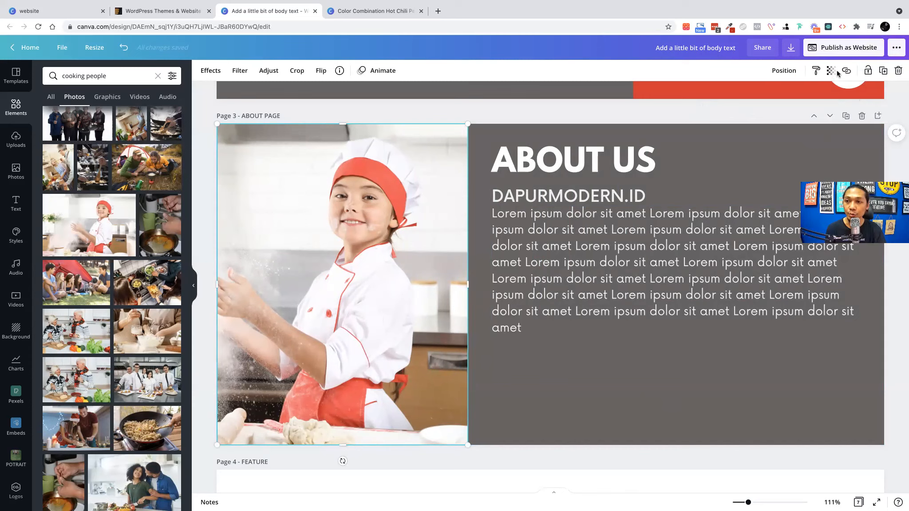
left_click(831, 70)
left_click_drag(798, 98, 758, 105)
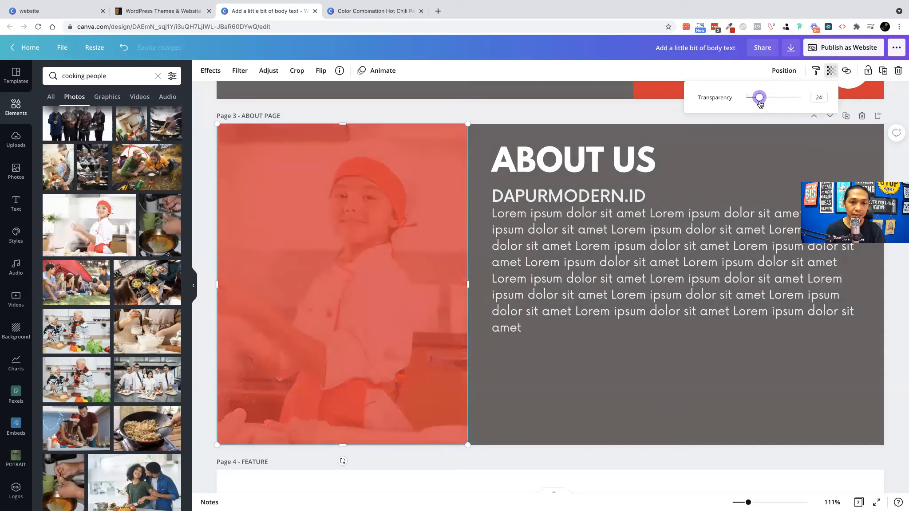
left_click(728, 360)
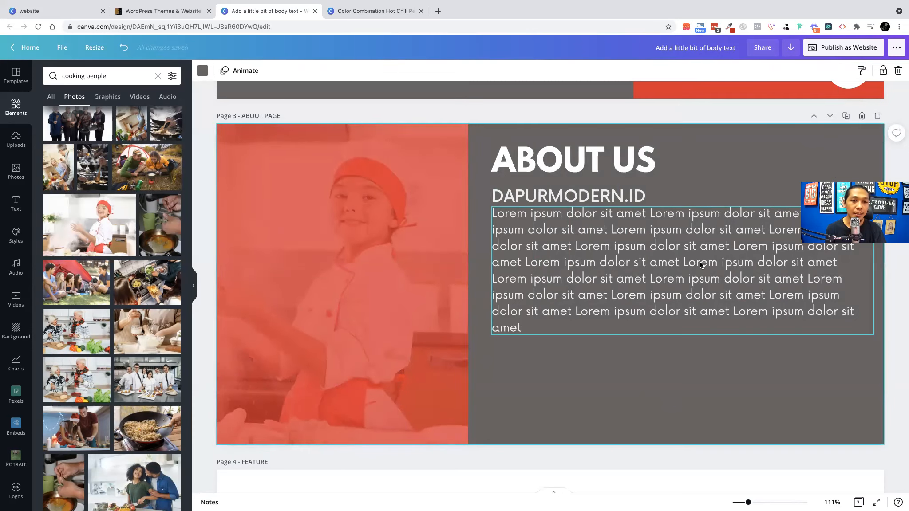
Copy the round sun logo from page 2 onto the chef photo's upper area and centre it horizontally on the photo.
scroll(839, 171, "up", 1)
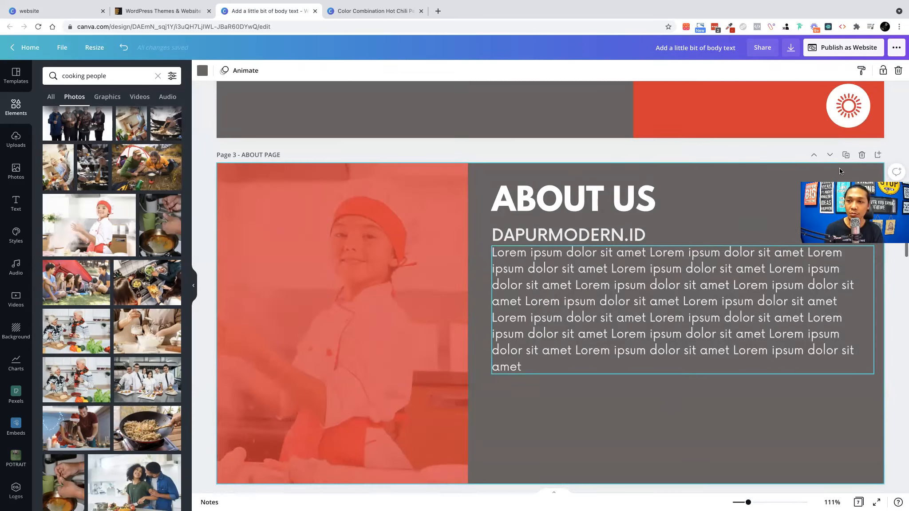
left_click(846, 107)
key("ctrl+c")
left_click(345, 300)
key("ctrl+v")
left_click_drag(834, 449, 468, 336)
left_click_drag(395, 285, 307, 236)
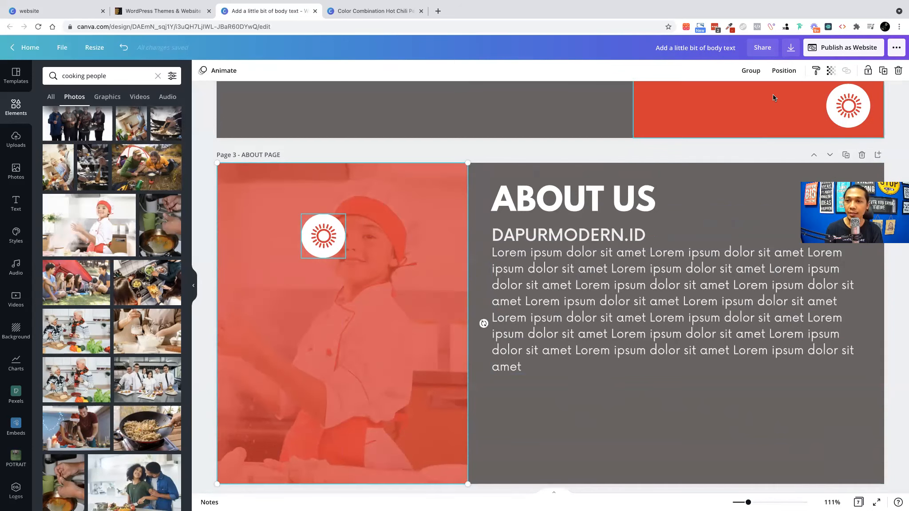
left_click(783, 70)
left_click(755, 152)
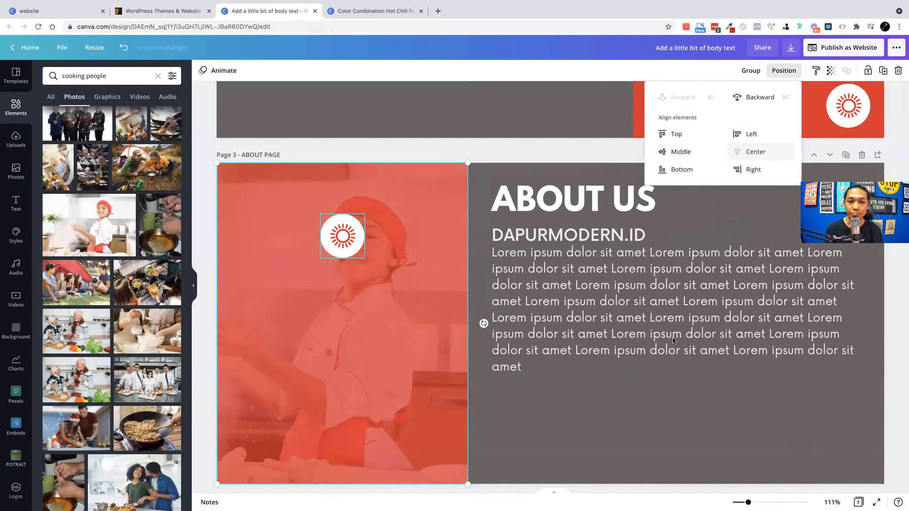
left_click(666, 394)
left_click(669, 394)
Duplicate the DAPURMODERN.ID line below the sun logo, change its text to "CONTACT US" and centre-align it.
scroll(345, 302, "down", 1)
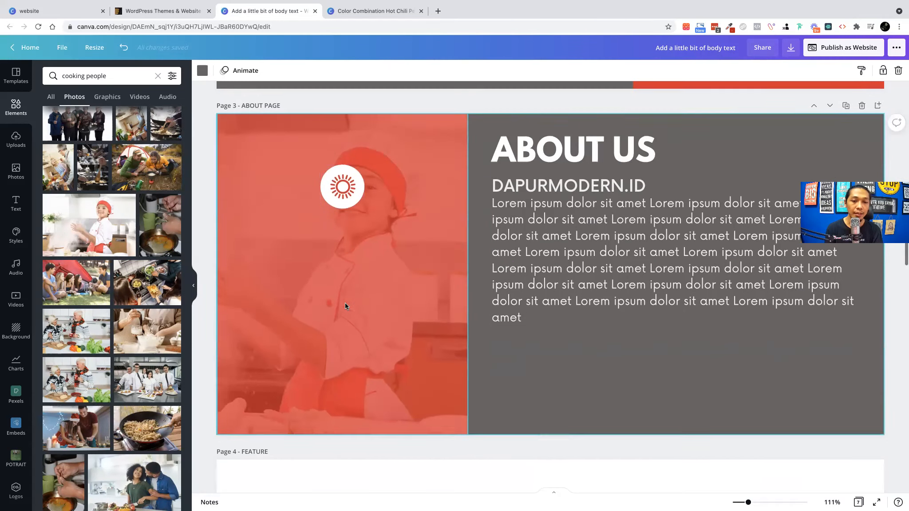
left_click(575, 184)
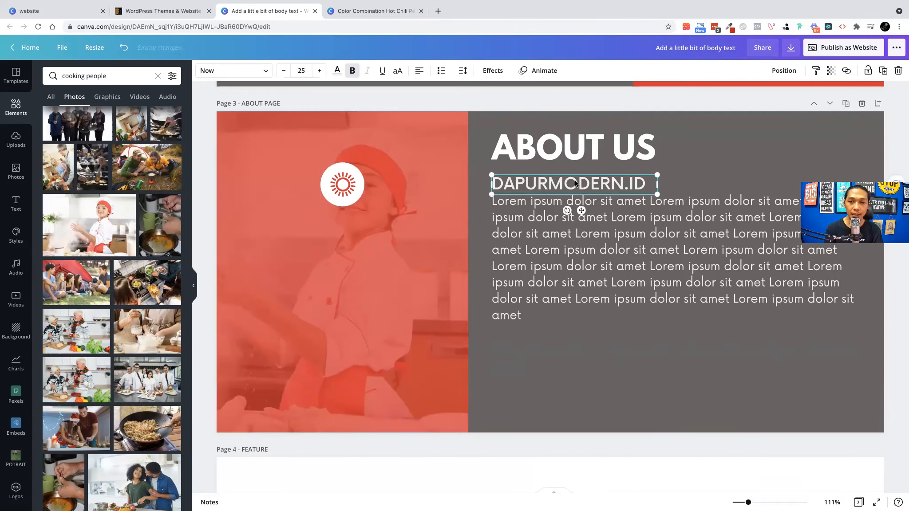
left_click_drag(575, 184, 377, 225, "alt")
double_click(376, 227)
type("CONTACT US")
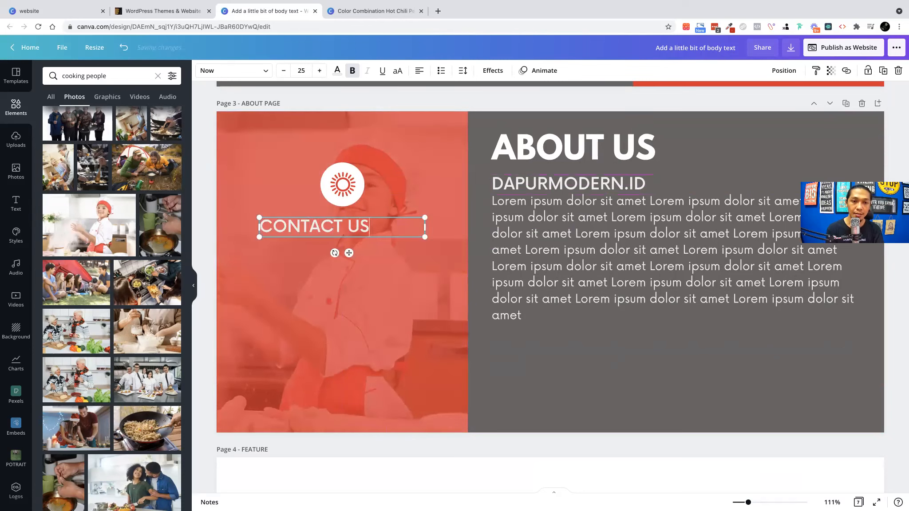
key("ctrl+a")
left_click(419, 71)
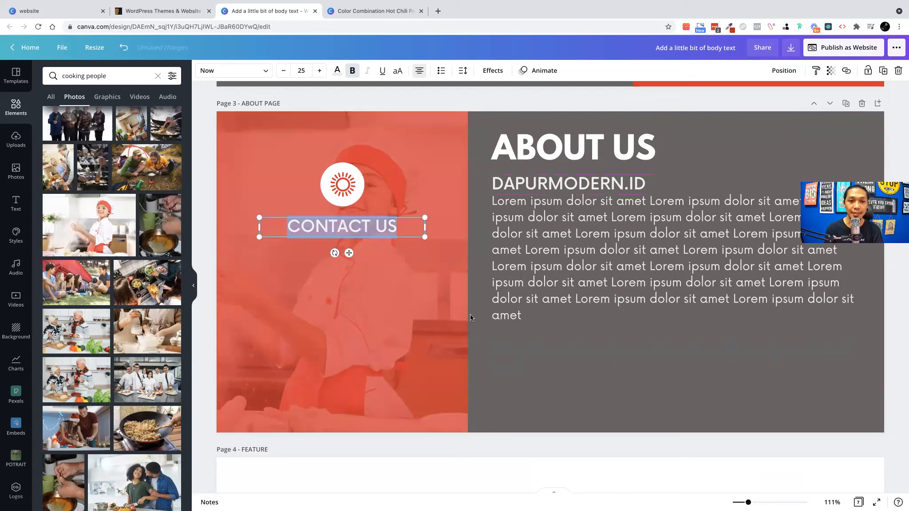
left_click(535, 274)
Duplicate the "CONTACT US" line directly beneath itself and replace the copy's text with the contact phone number.
left_click(381, 226)
left_click_drag(381, 228, 380, 250)
double_click(382, 249)
key("ctrl+a")
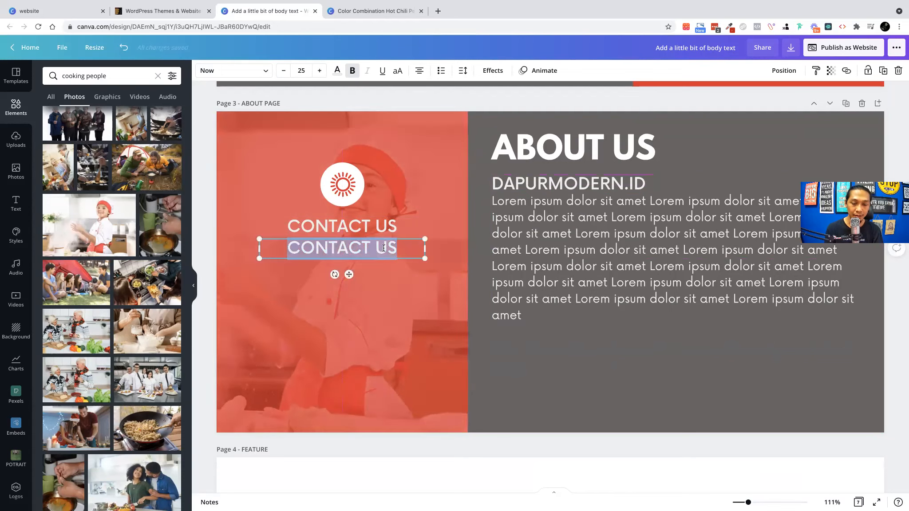
type("081234")
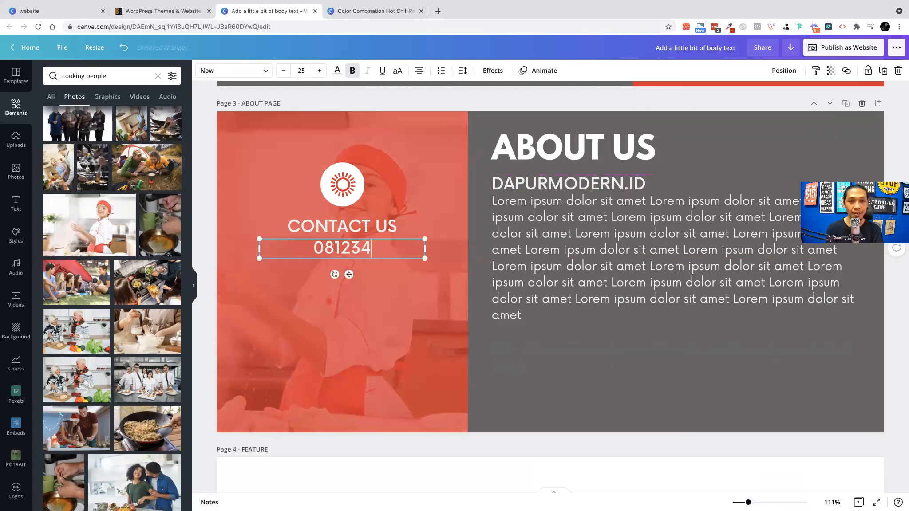
type("3")
key("BackSpace")
type("5")
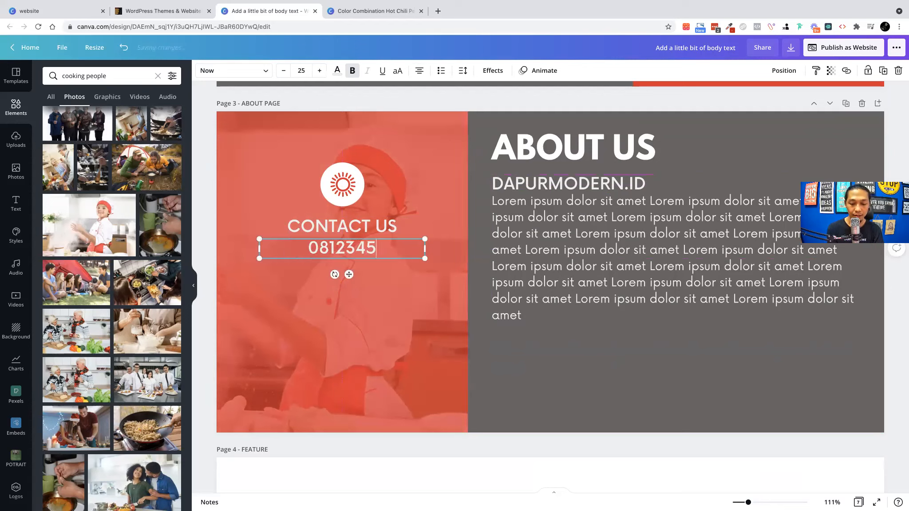
type("67890")
key("ctrl+a")
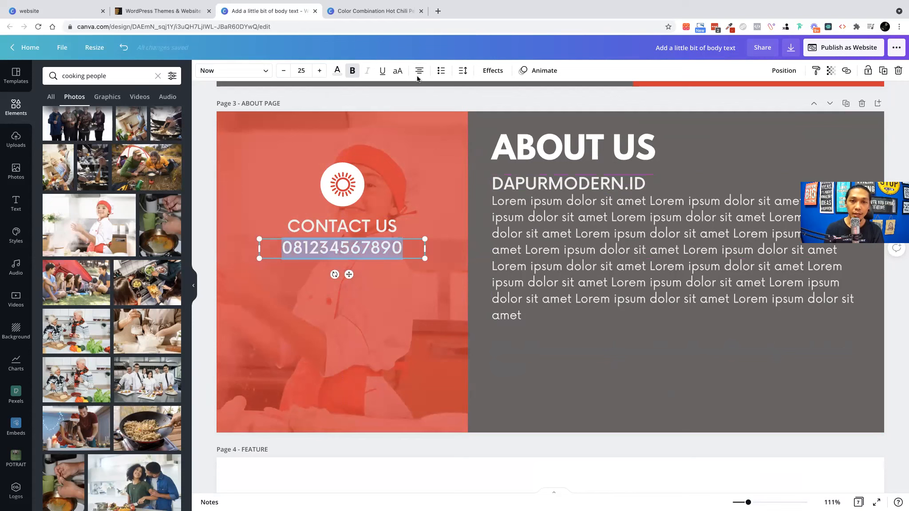
Left-align the phone number line and scale it down to font size 12.5.
key("ctrl+shift+l")
left_click(403, 264)
left_click(362, 249)
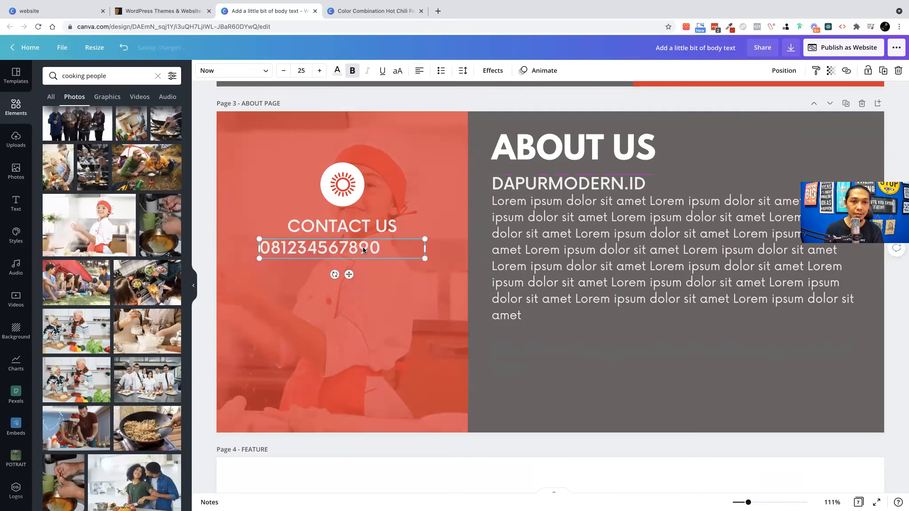
left_click_drag(425, 258, 343, 248)
left_click(279, 230)
left_click(302, 228)
left_click(289, 243)
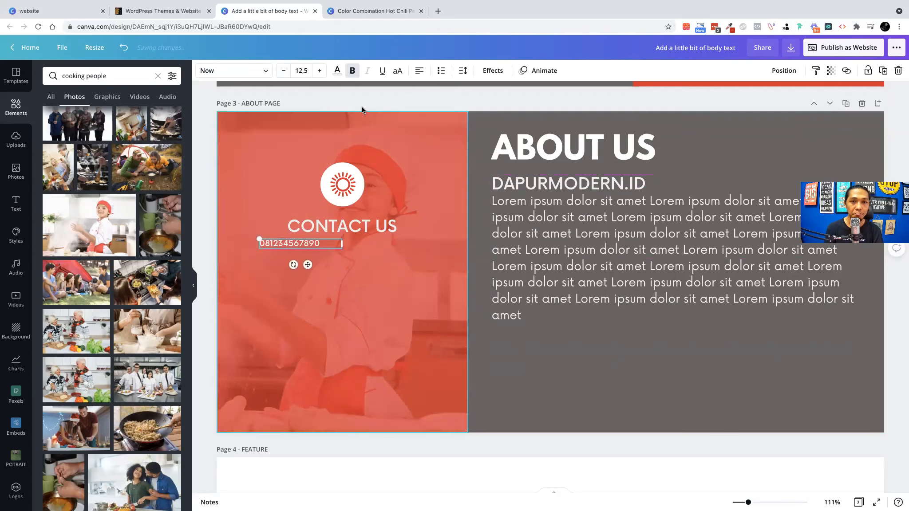
Remove the bold formatting from the phone number and place it beneath the middle of "CONTACT US".
left_click(353, 71)
left_click(315, 260)
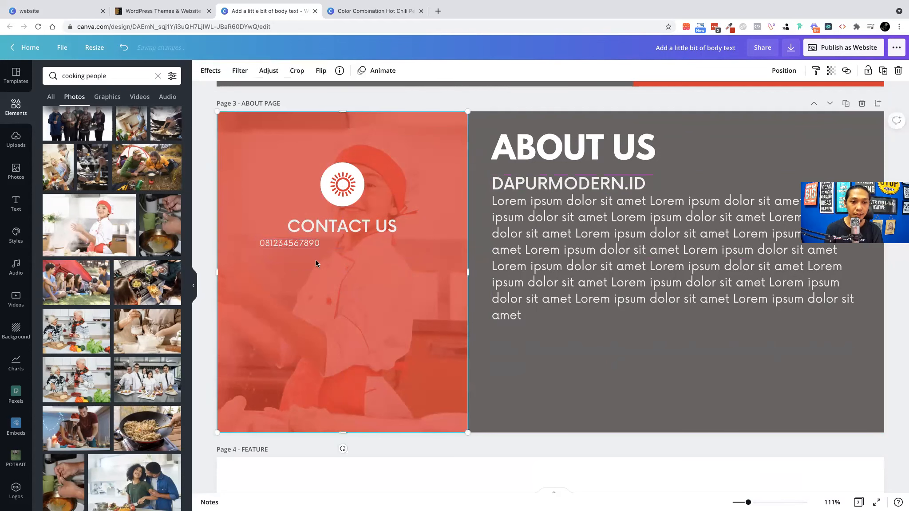
left_click(301, 243)
left_click_drag(344, 245, 385, 242)
left_click(343, 289)
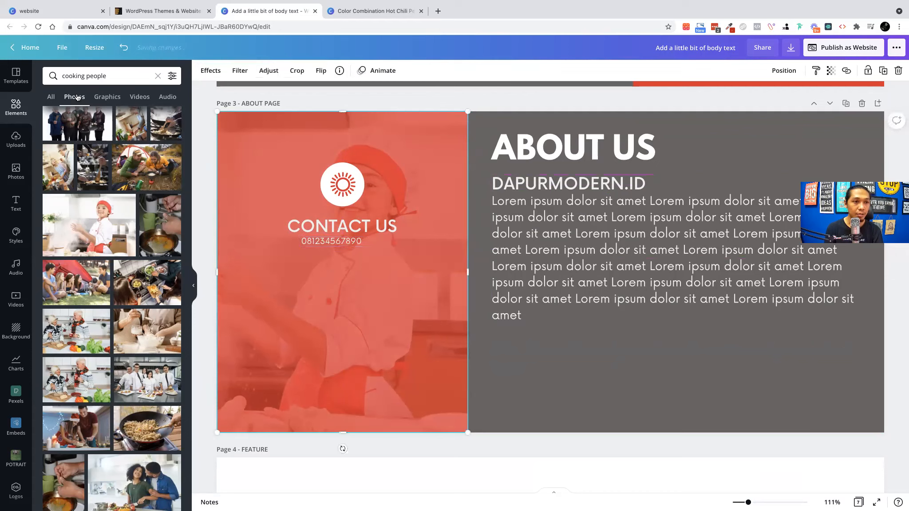
Search the elements for "whatsapp", add the WhatsApp outline icon, and shrink it to a small icon beside the phone number.
left_click(121, 83)
type("whatsapp")
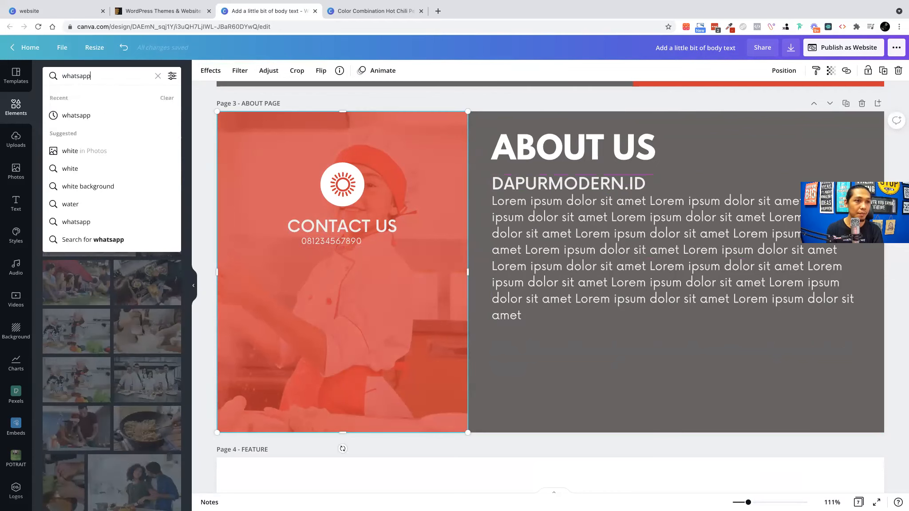
key("Return")
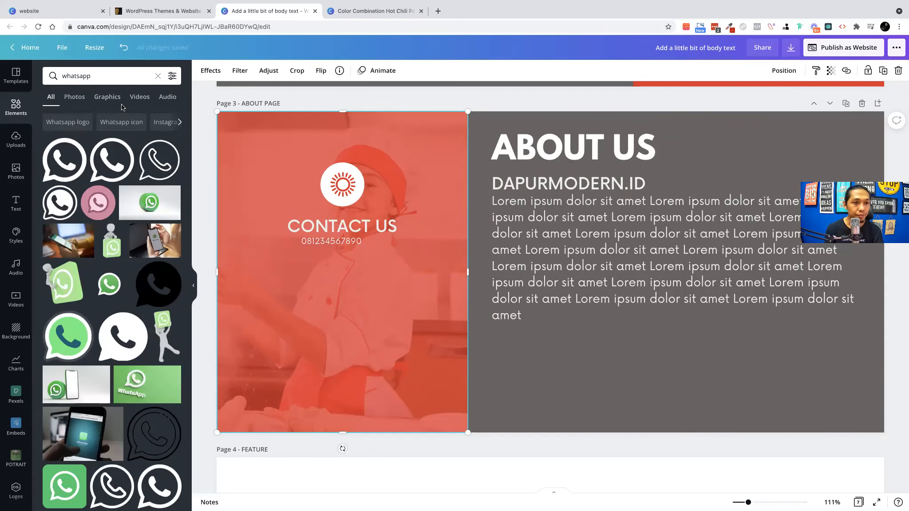
left_click(66, 169)
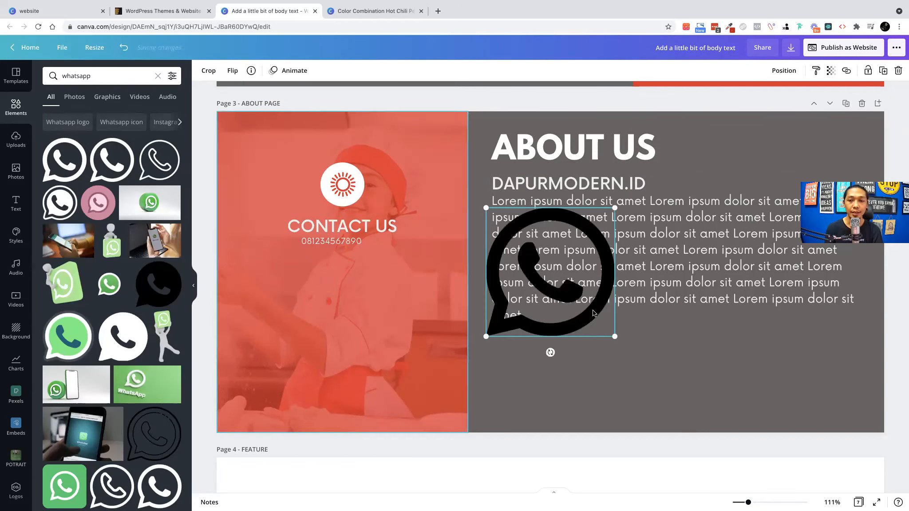
left_click_drag(568, 248, 329, 278)
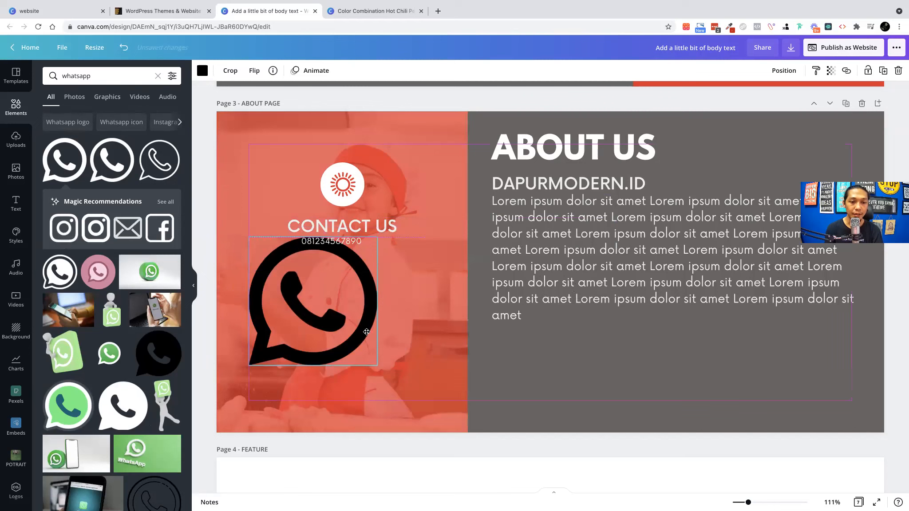
left_click_drag(329, 327, 268, 257)
Recolour the small WhatsApp icon on the about page's photo panel white.
left_click(203, 71)
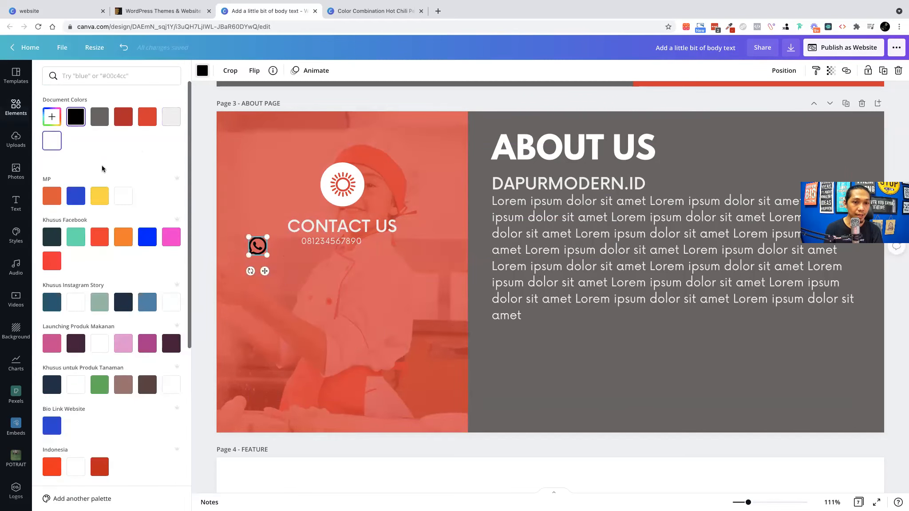
left_click(336, 230)
left_click(335, 240, "shift")
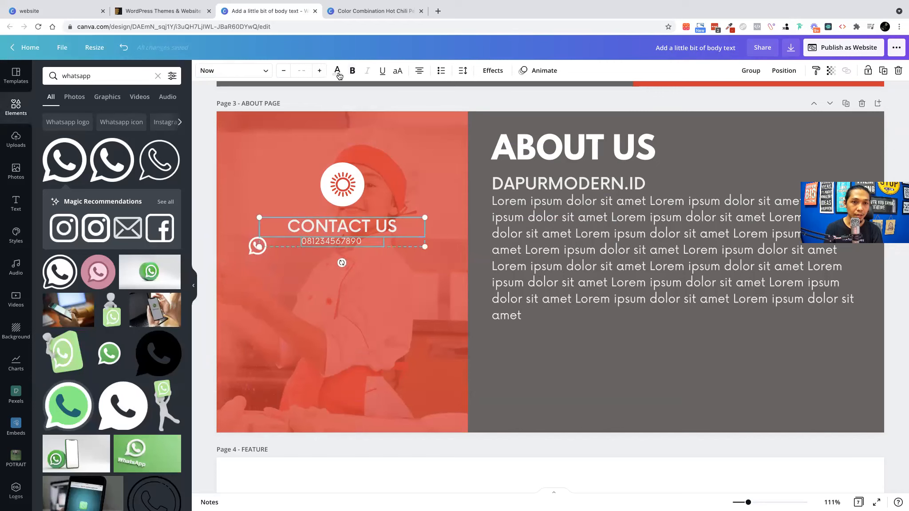
left_click(338, 74)
left_click(57, 150)
left_click(361, 338)
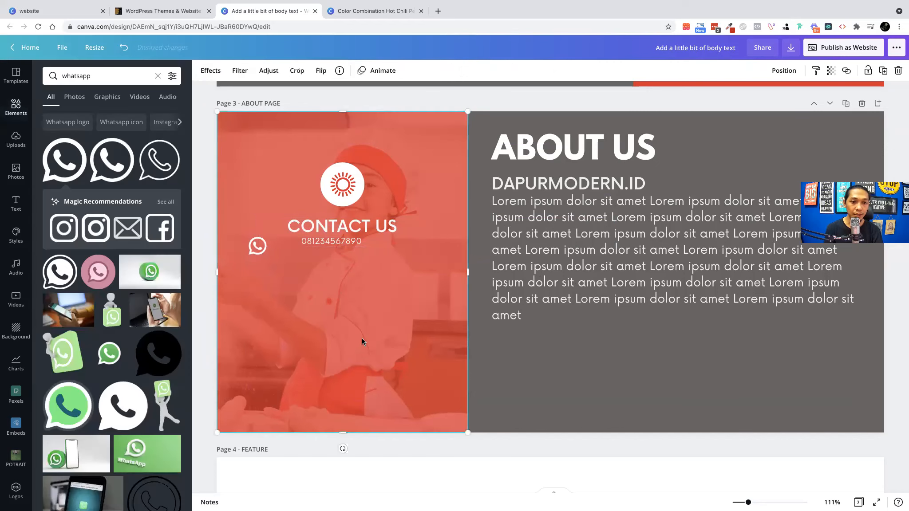
Move the phone number directly beside the WhatsApp icon, shrink the icon slightly, and group the two.
left_click(321, 242)
left_click_drag(318, 239, 296, 243)
left_click(256, 248)
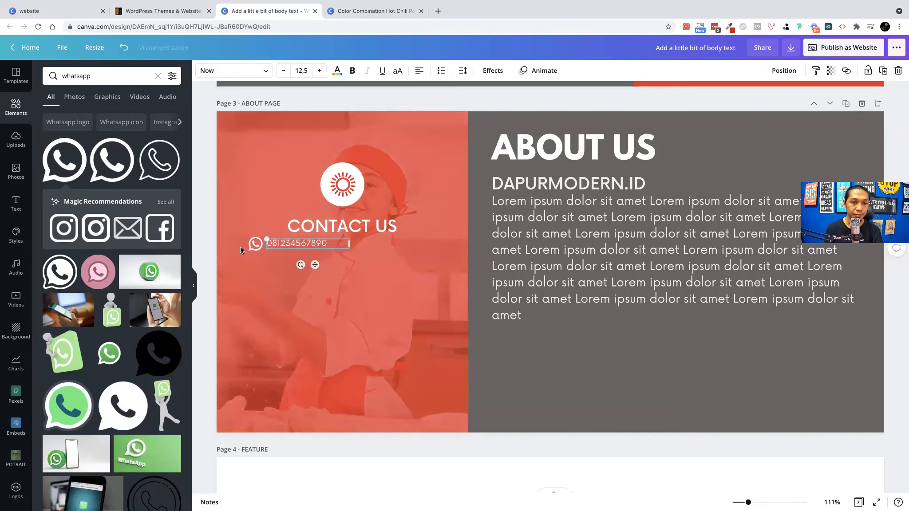
left_click(248, 245, "shift")
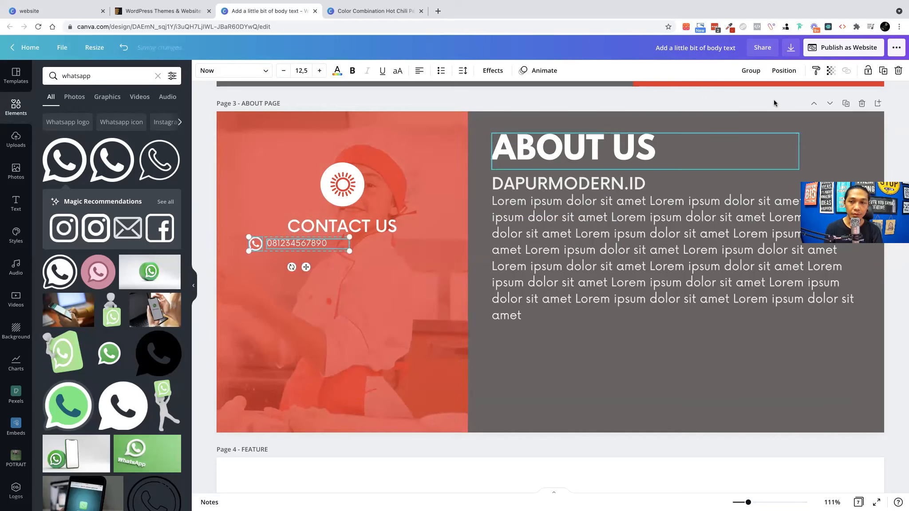
left_click(783, 70)
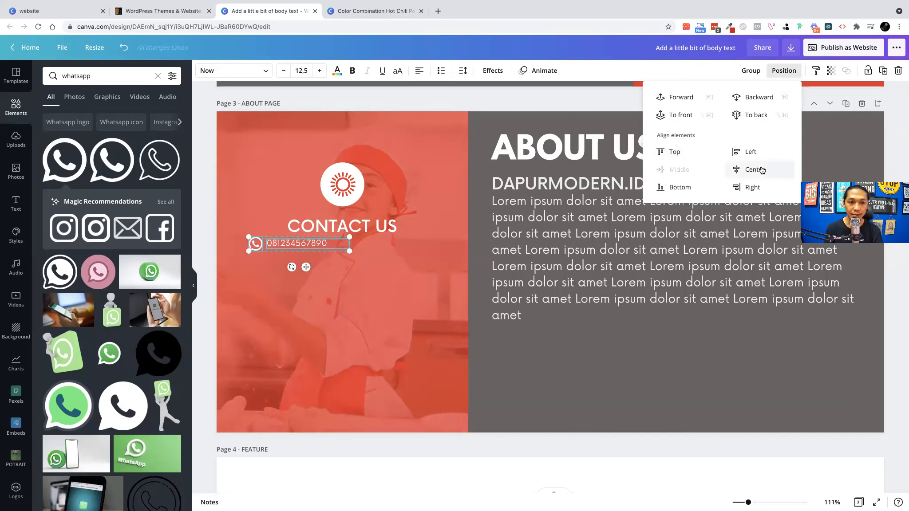
left_click(751, 71)
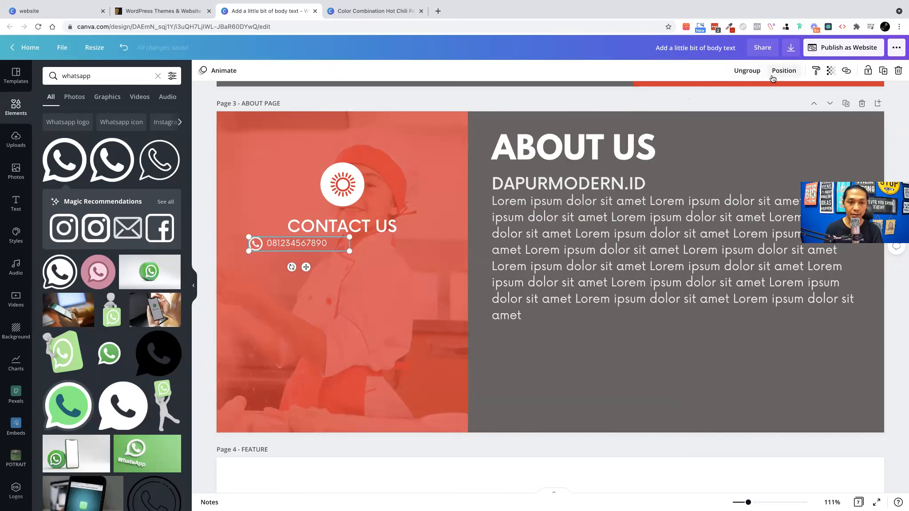
Try to centre the grouped phone number and WhatsApp icon horizontally on the page.
left_click(391, 289)
key("super+alt+i")
left_click(300, 244)
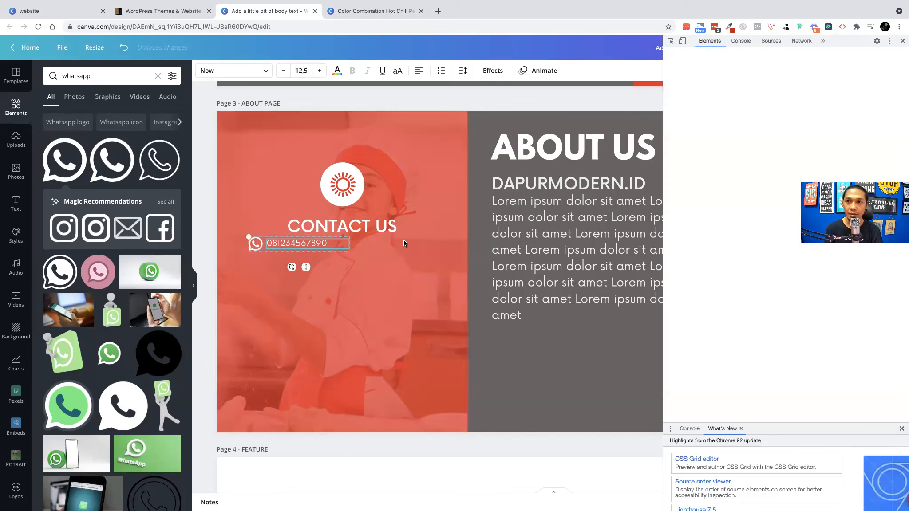
key("super+alt+i")
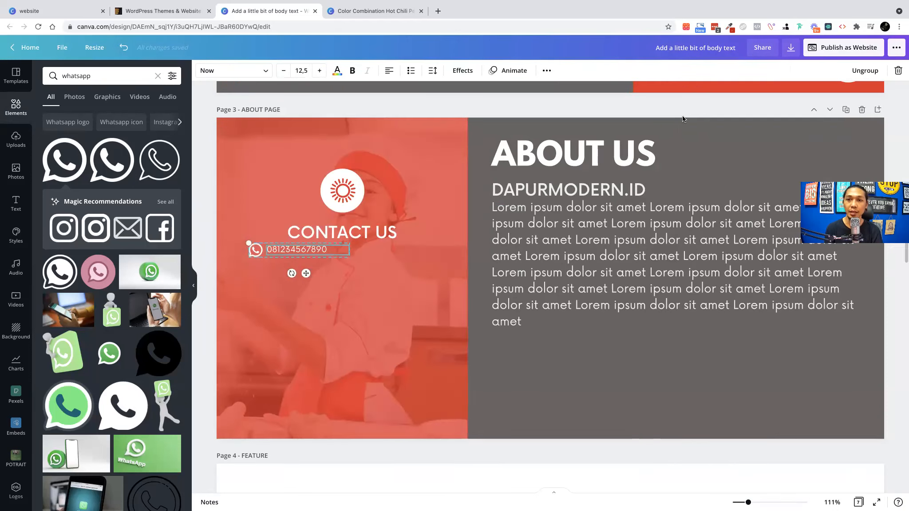
left_click(776, 73)
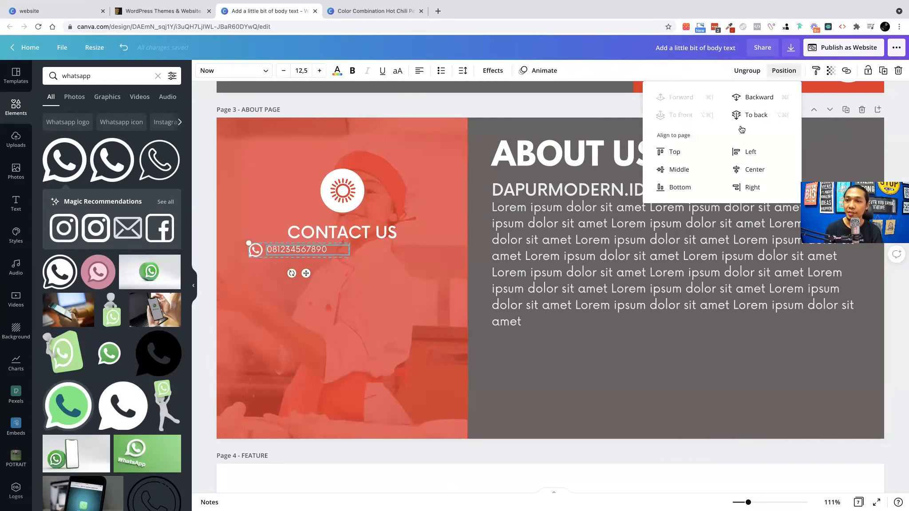
left_click(754, 152)
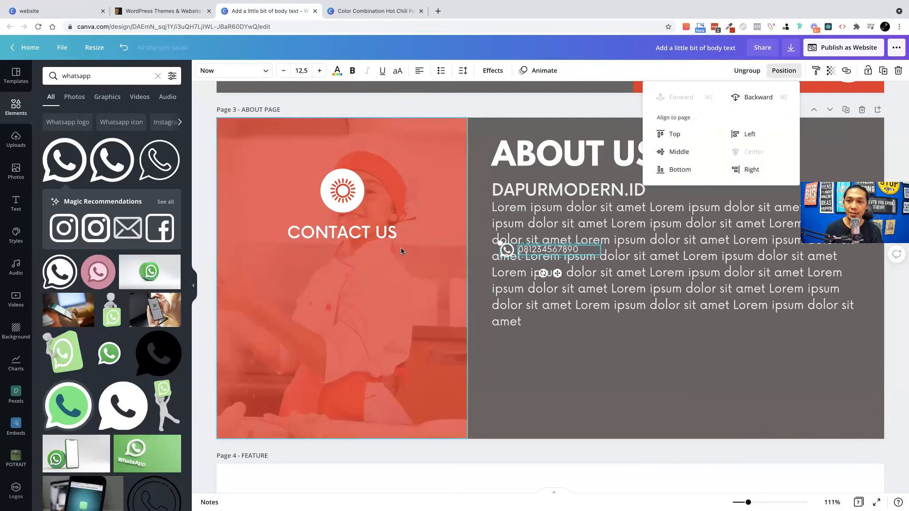
key("super+z")
Centre the grouped phone number and WhatsApp icon on the red-tinted photo panel.
left_click(390, 265)
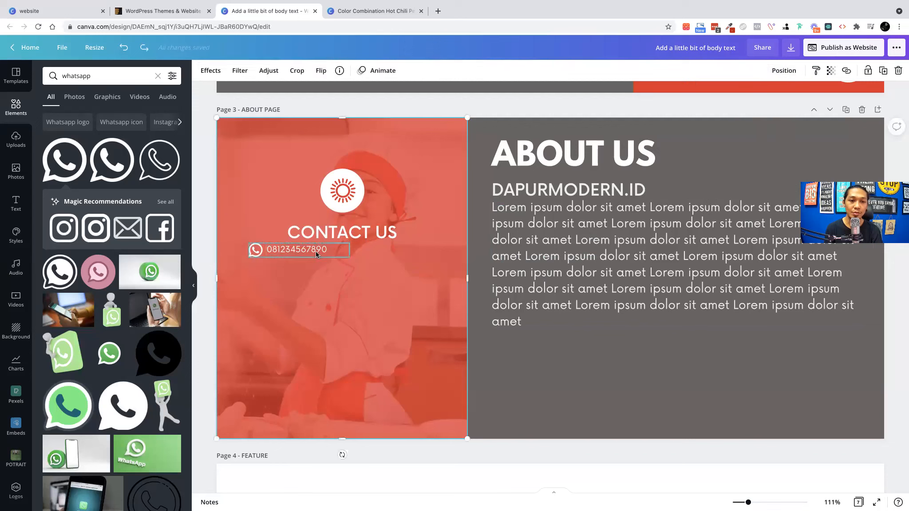
left_click(309, 255, "shift")
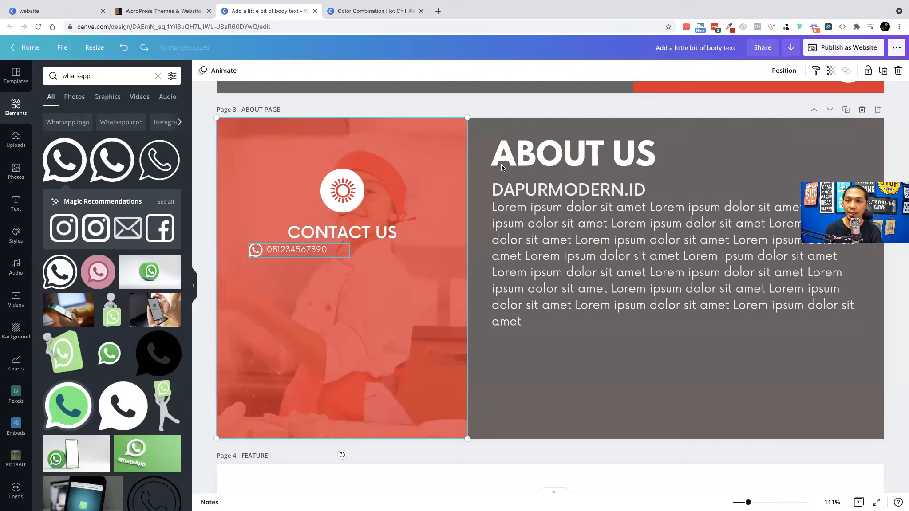
left_click(774, 71)
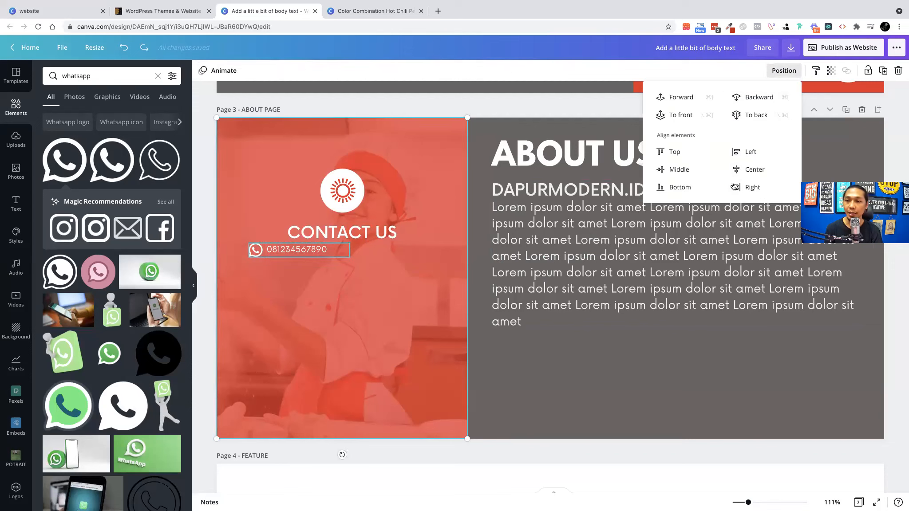
left_click(755, 168)
key("Escape")
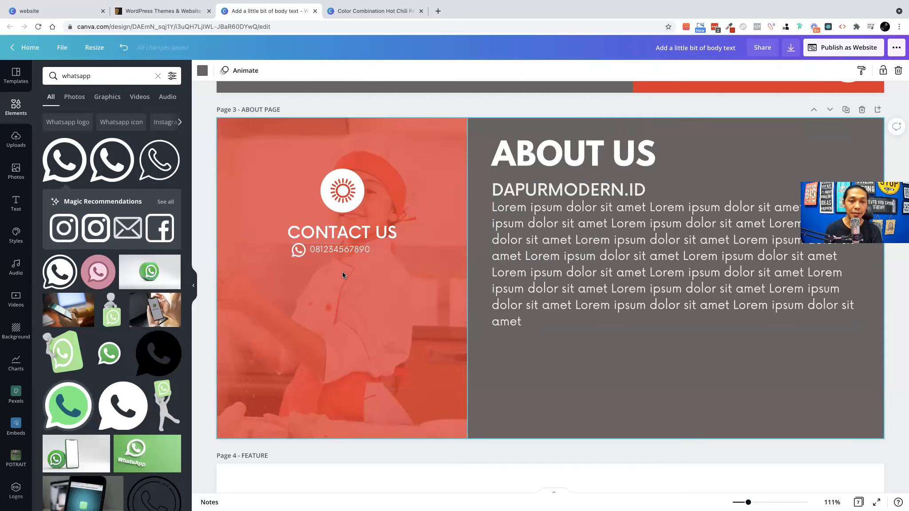
Duplicate the phone number group into a stack of four rows beneath "CONTACT US" and space them evenly.
left_click(331, 253)
left_click_drag(308, 248, 344, 289)
left_click(328, 249, "shift")
left_click(340, 250, "shift")
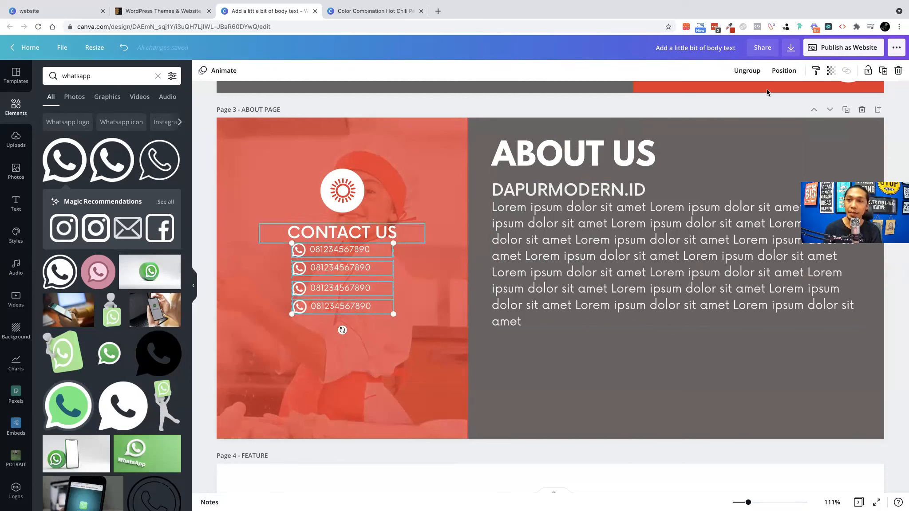
left_click(783, 70)
left_click(686, 245)
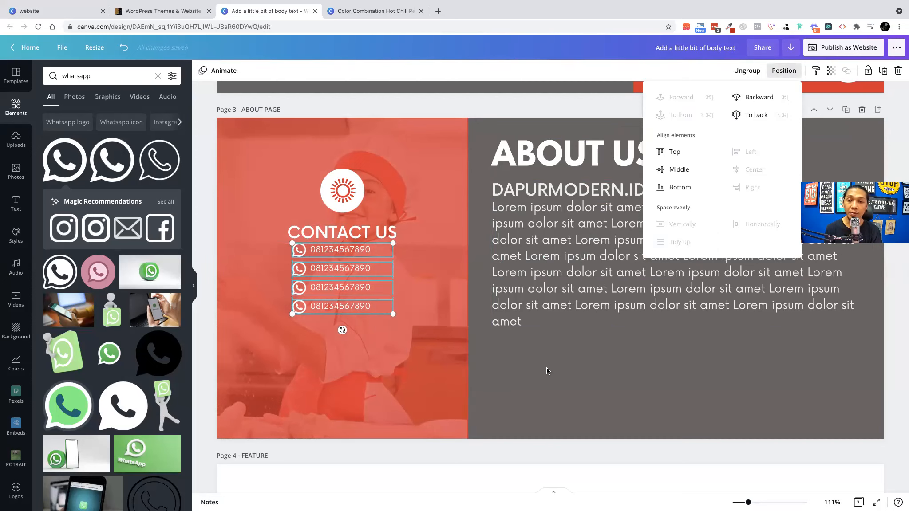
Ungroup the second, third and fourth contact rows so icon and text are separate.
left_click(324, 268)
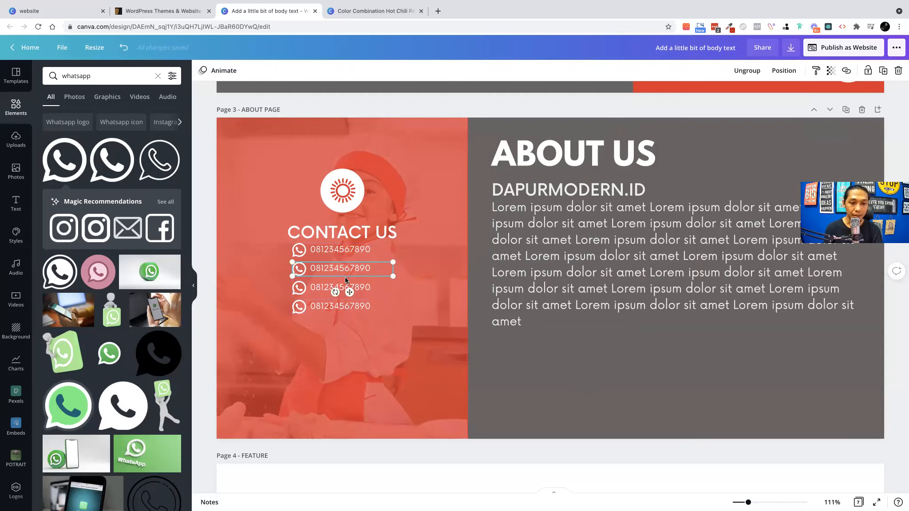
left_click(320, 290)
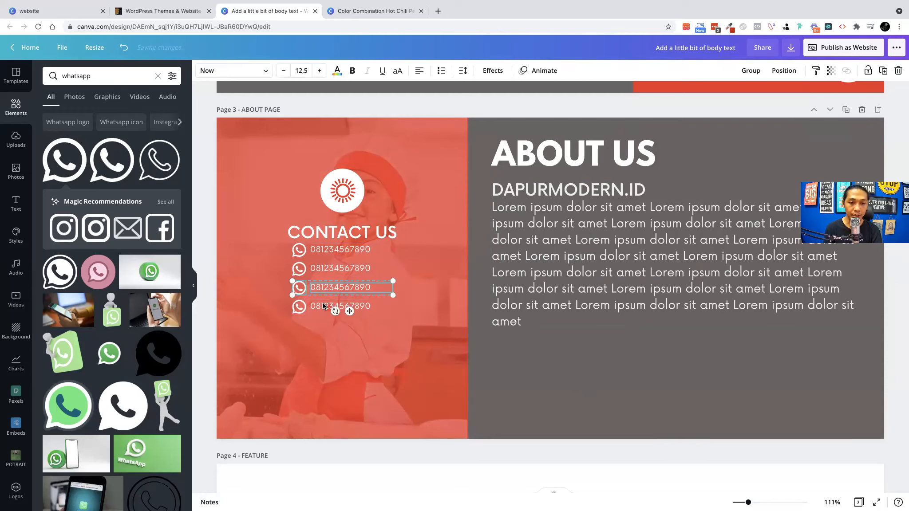
left_click(323, 306)
left_click(354, 278)
double_click(340, 269)
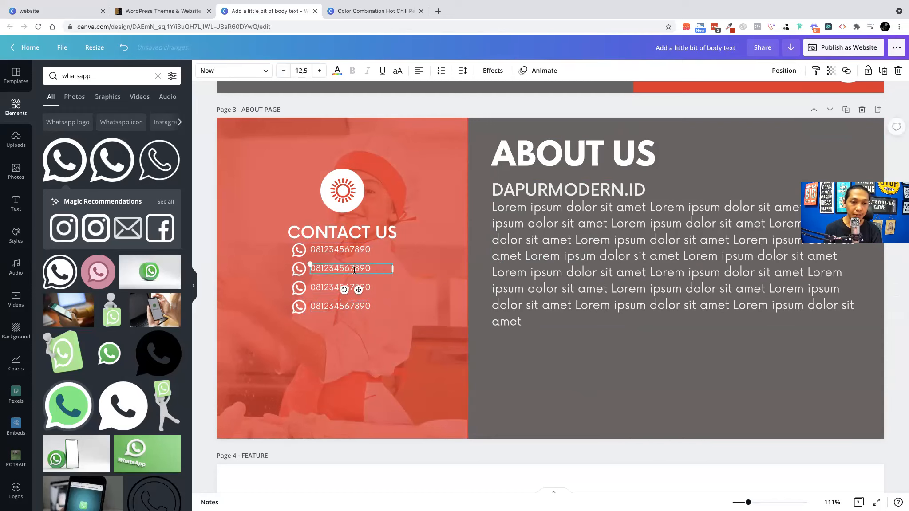
type("#")
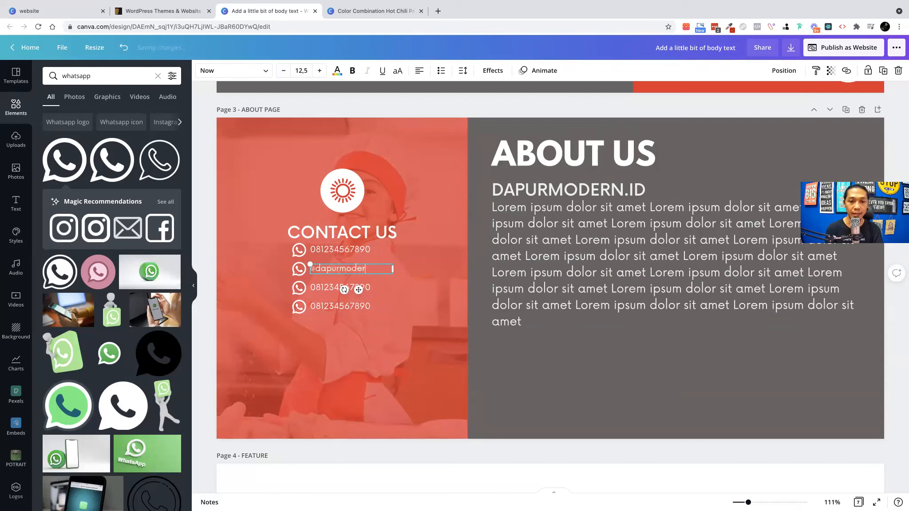
double_click(331, 287)
type("@dapurmodern.id")
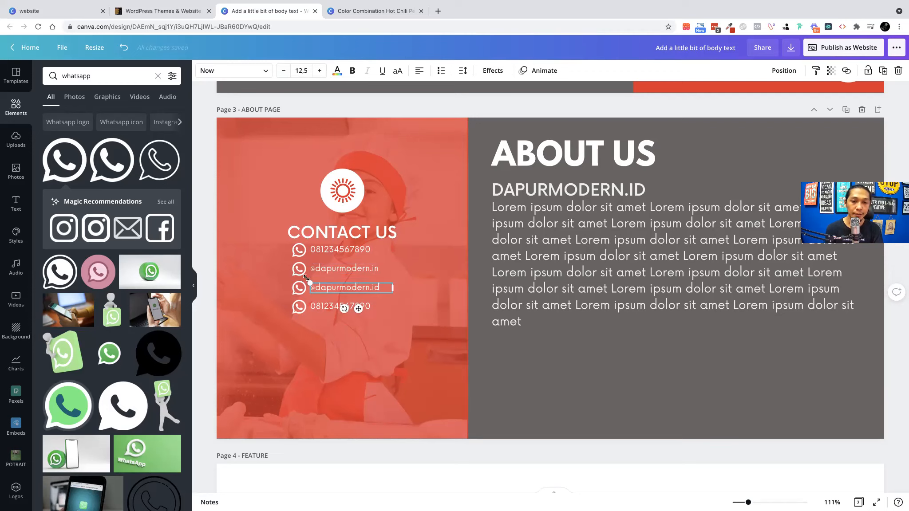
left_click(385, 269)
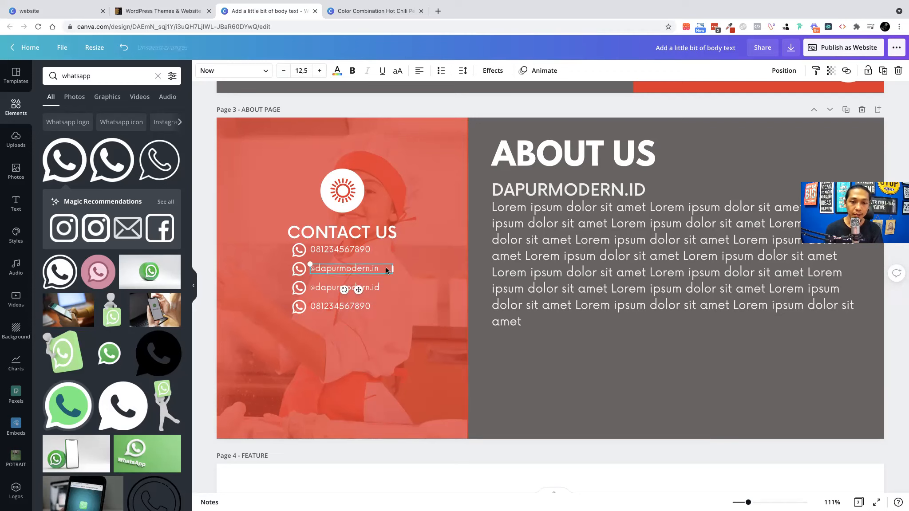
Replace the phone number in the fourth contact row with "Dapur Modern".
double_click(351, 306)
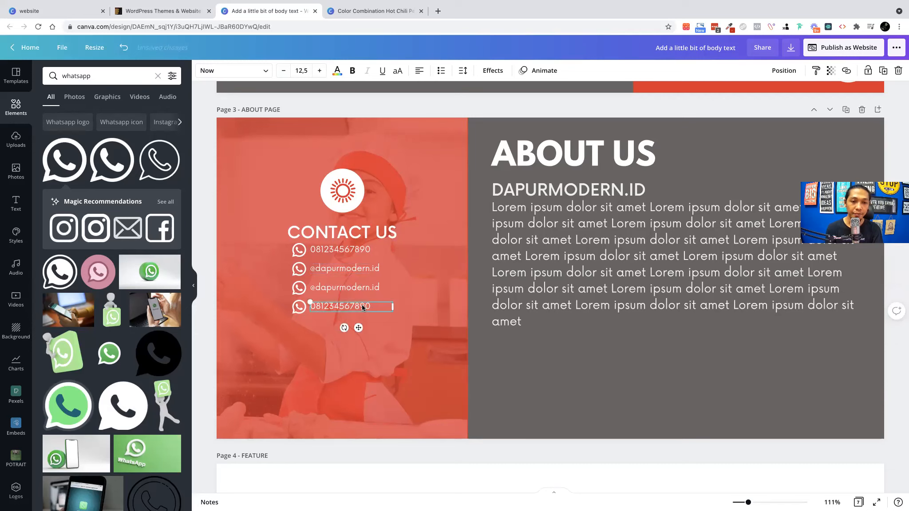
type("Dapue")
key("BackSpace")
type("r Modern")
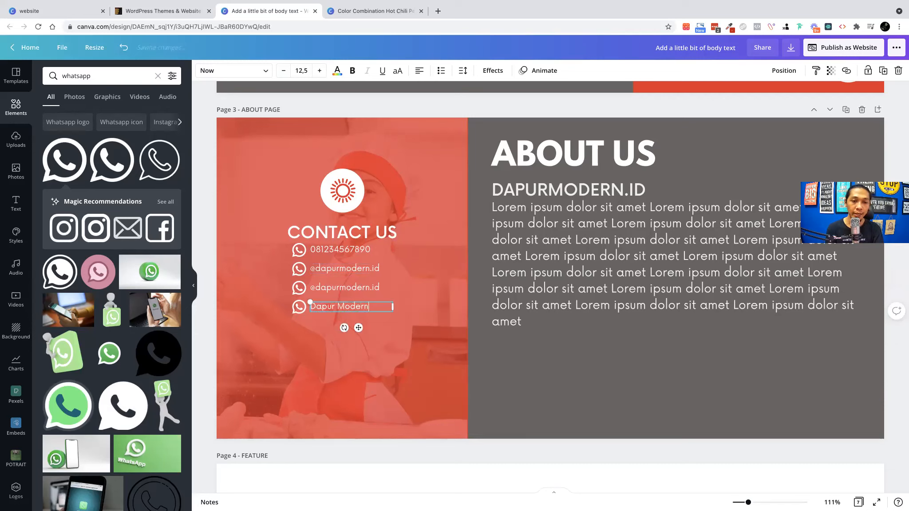
Search the elements for "instagram icon" and browse the icon designs.
scroll(111, 288, "down", 4)
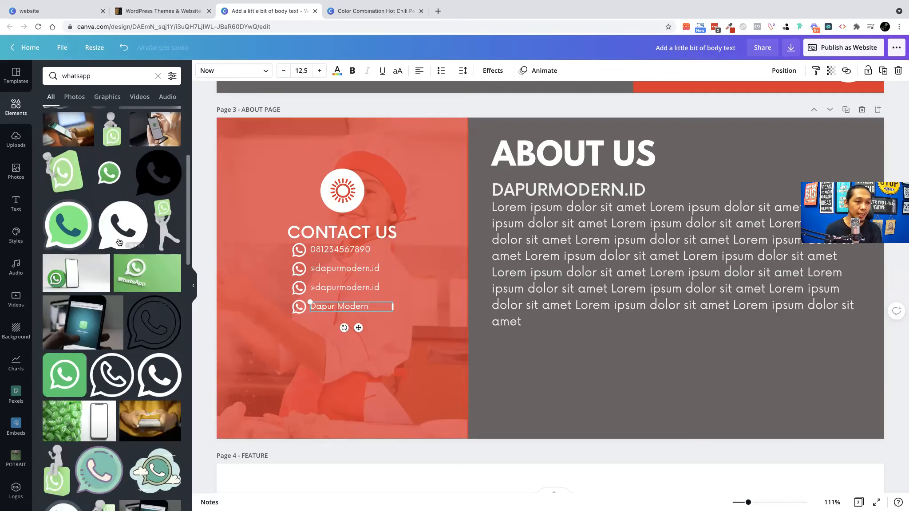
left_click(106, 78)
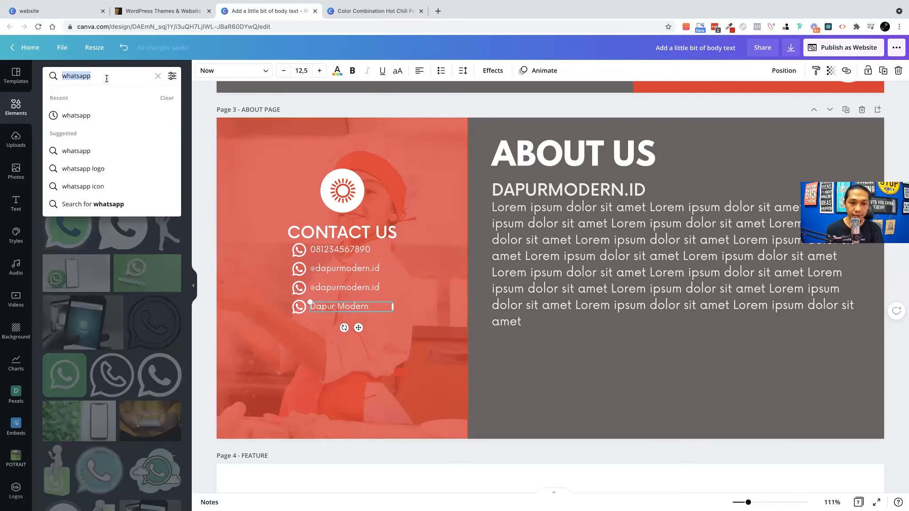
type("instah")
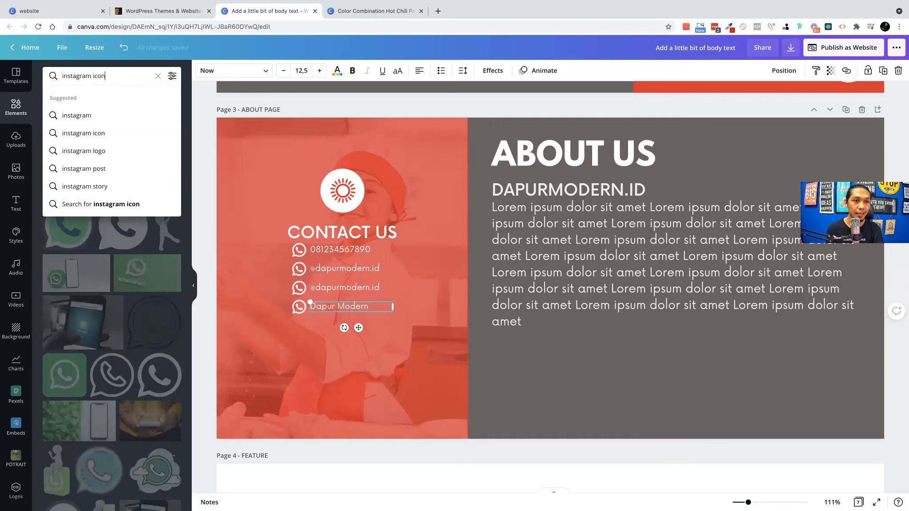
type("ram icon")
key("Return")
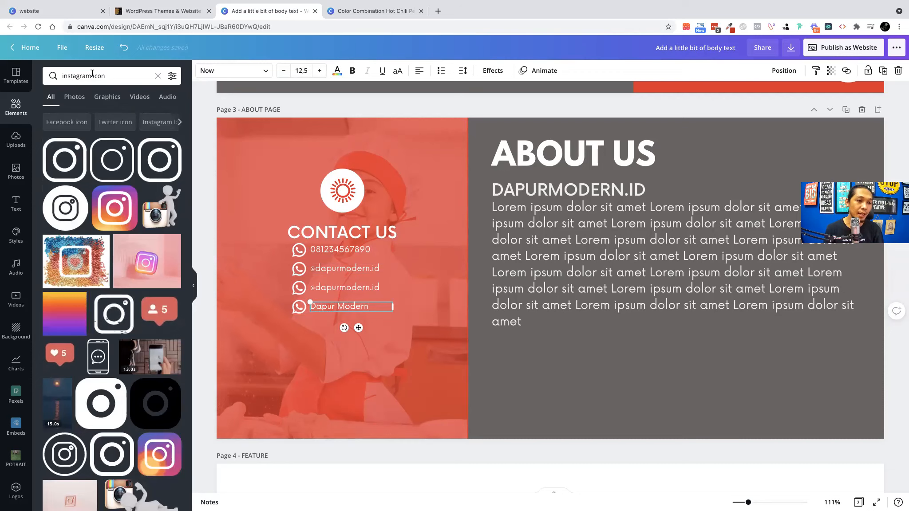
scroll(116, 344, "down", 3)
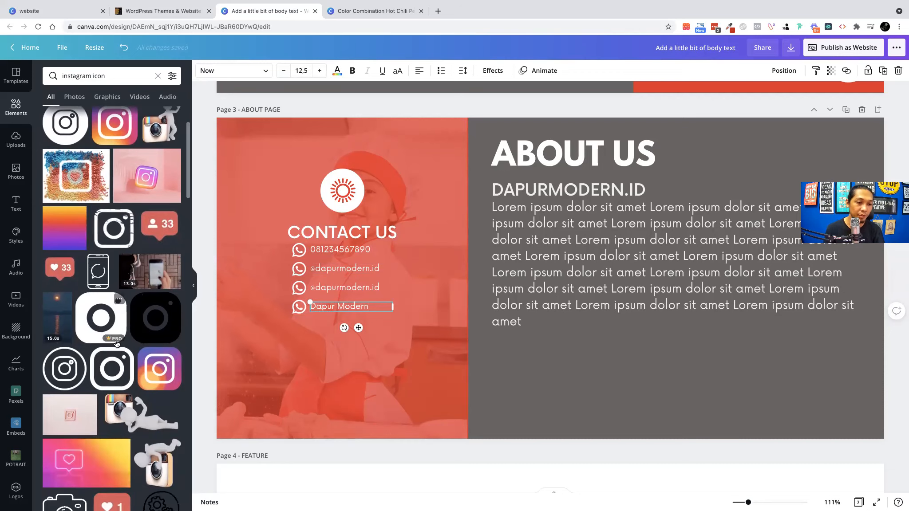
scroll(117, 344, "down", 3)
scroll(162, 179, "up", 8)
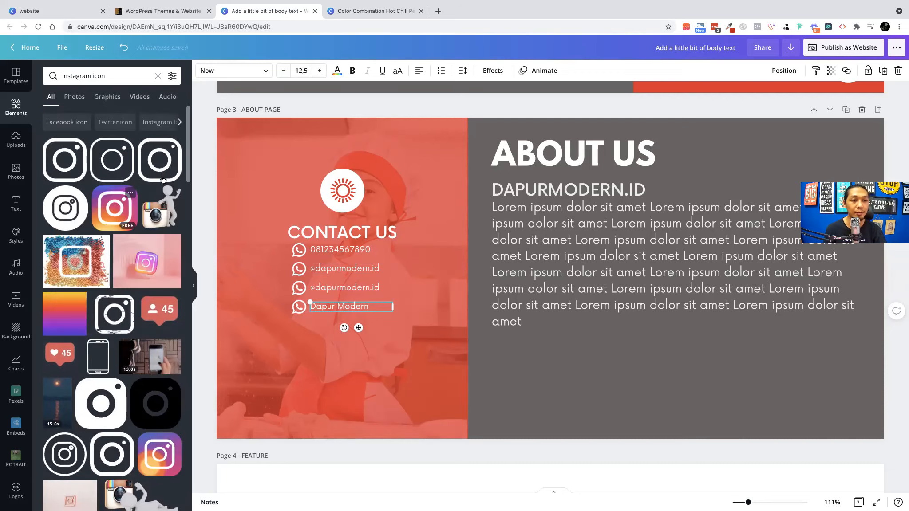
Add the rounded-square Instagram outline icon at small size in place of the second contact row's WhatsApp icon.
left_click(63, 163)
left_click_drag(550, 269, 356, 318)
left_click_drag(420, 390, 294, 285)
left_click(427, 313)
left_click(298, 269)
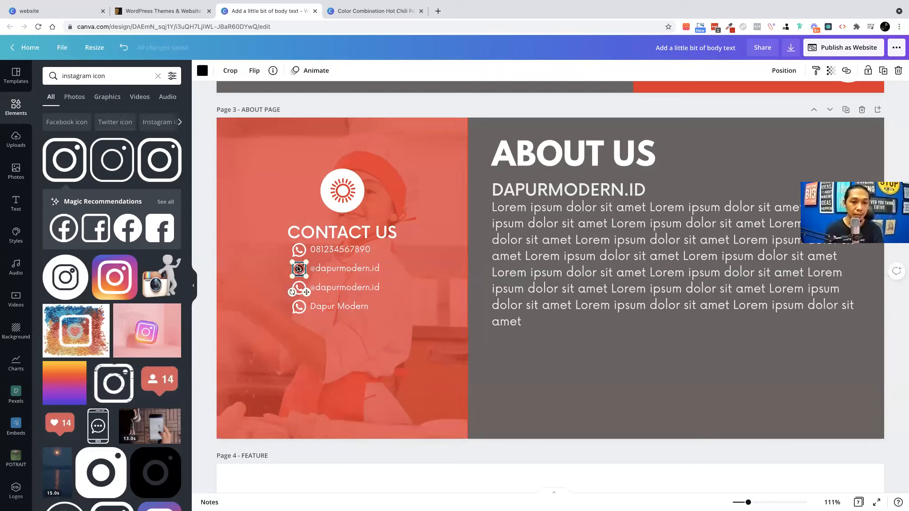
left_click(439, 238)
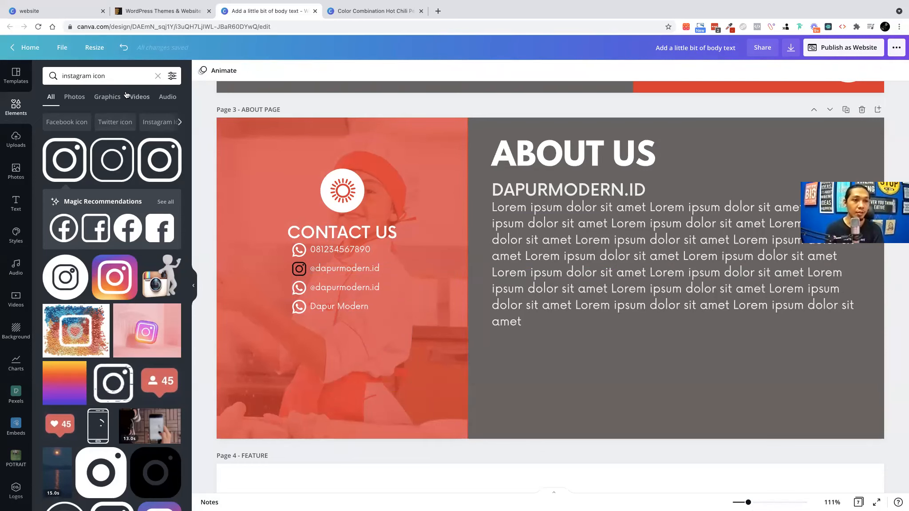
Search the elements for "tik tok icon".
scroll(127, 377, "down", 3)
scroll(126, 377, "up", 3)
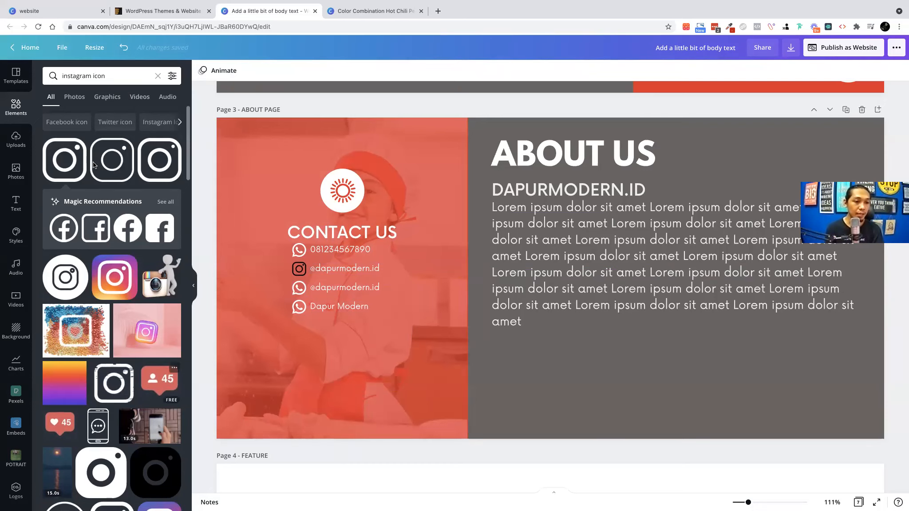
left_click(83, 78)
double_click(83, 78)
type("tik tpok")
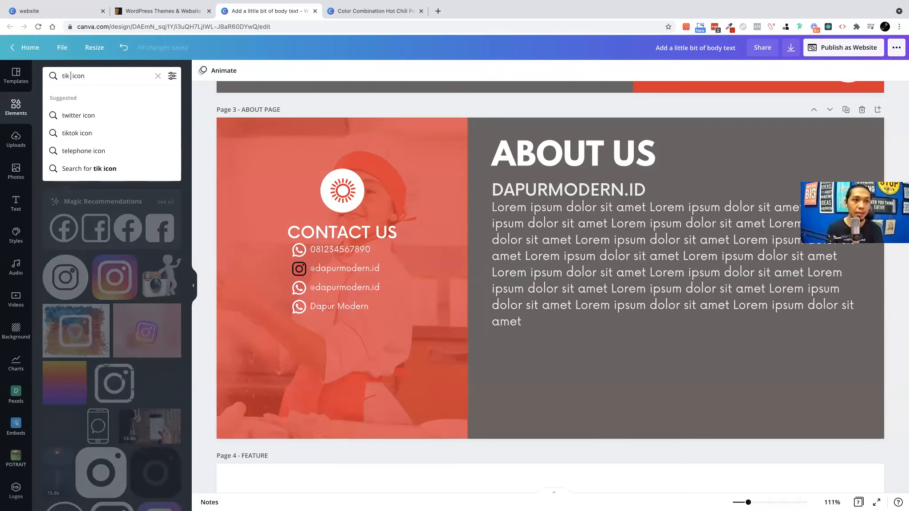
key("BackSpace")
key("BackSpace")
key("BackSpace")
type("ok")
key("Return")
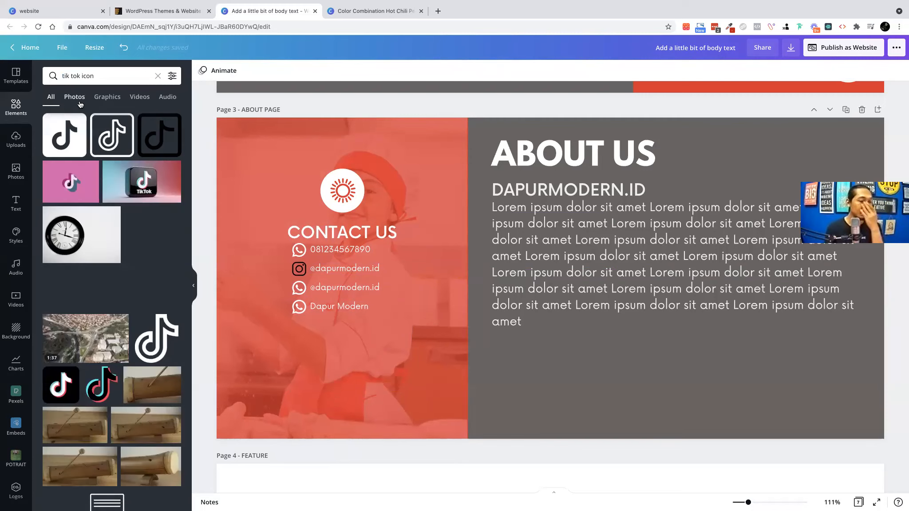
Add the rounded-square TikTok outline icon at small size in place of the third contact row's WhatsApp icon.
left_click(114, 138)
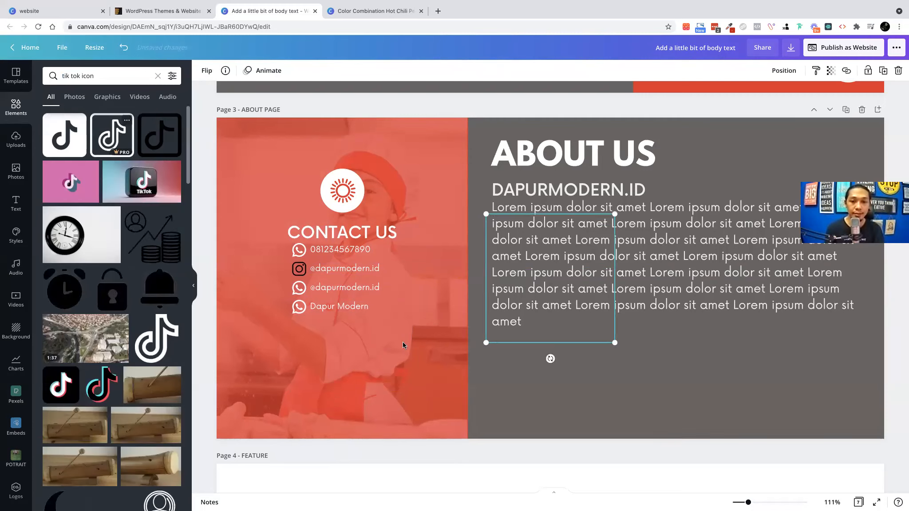
mouse_move(574, 266)
left_mouse_down()
mouse_move(540, 293)
mouse_move(376, 343)
mouse_move(298, 302)
left_mouse_up()
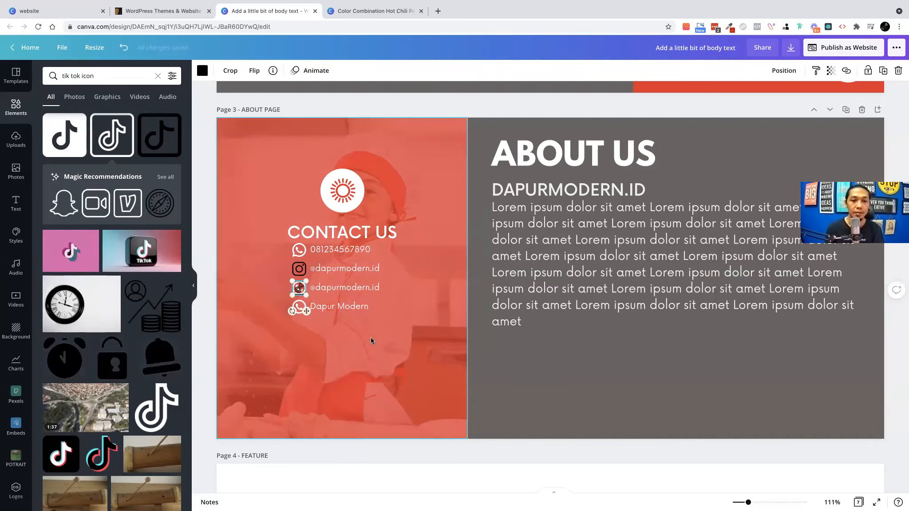
left_click(299, 289)
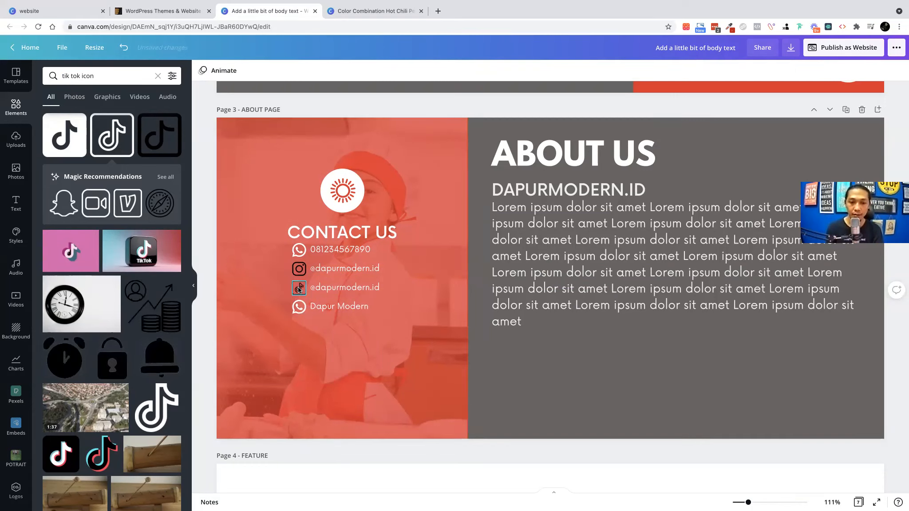
Search the elements for "facebook icon".
left_click(96, 75)
left_click(76, 76)
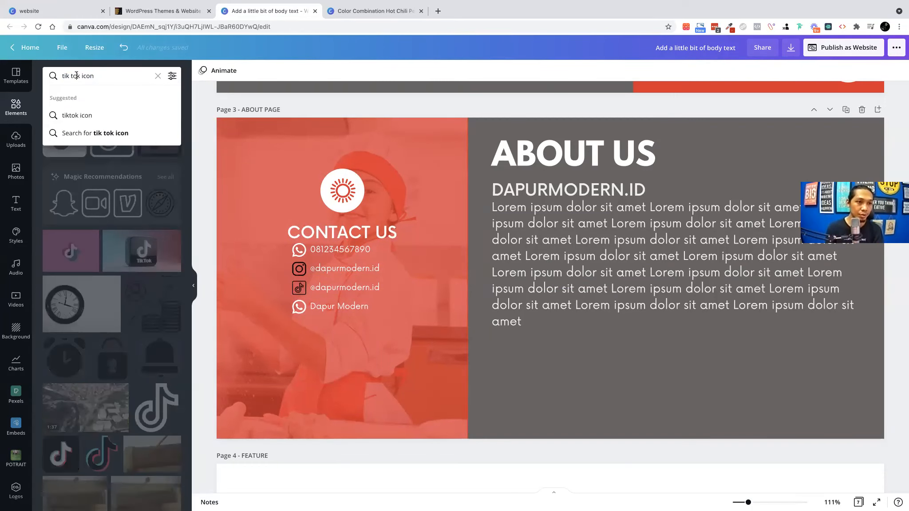
key("BackSpace")
key("BackSpace")
key("BackSpace")
key("BackSpace")
key("BackSpace")
key("BackSpace")
key("BackSpace")
key("BackSpace")
type("face")
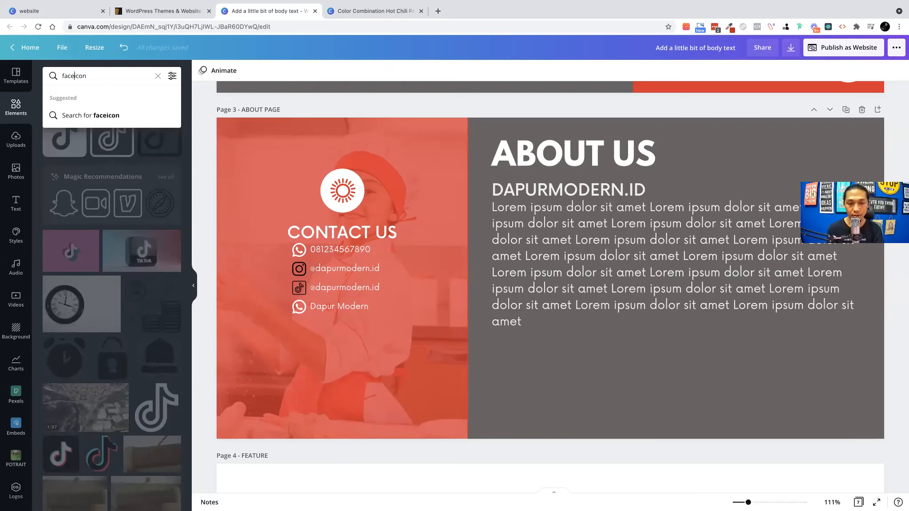
key("BackSpace")
type("np")
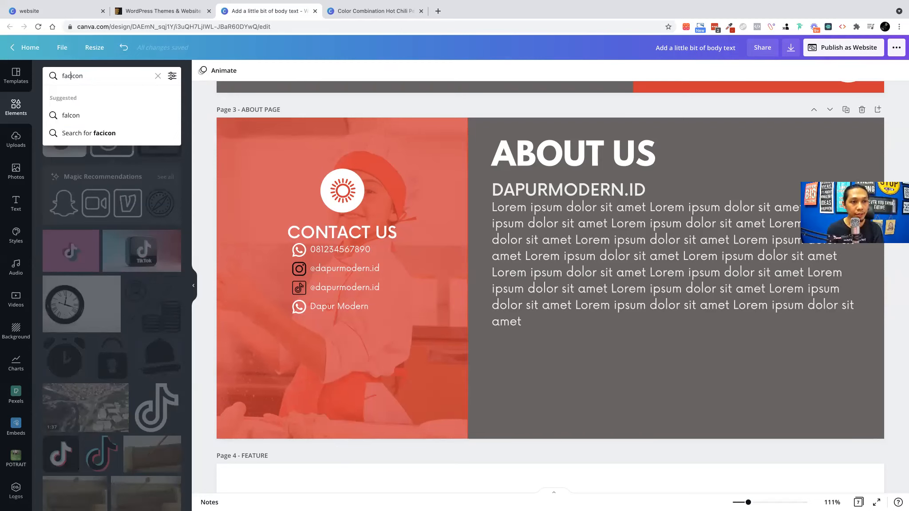
key("BackSpace")
type("cebook")
key("Return")
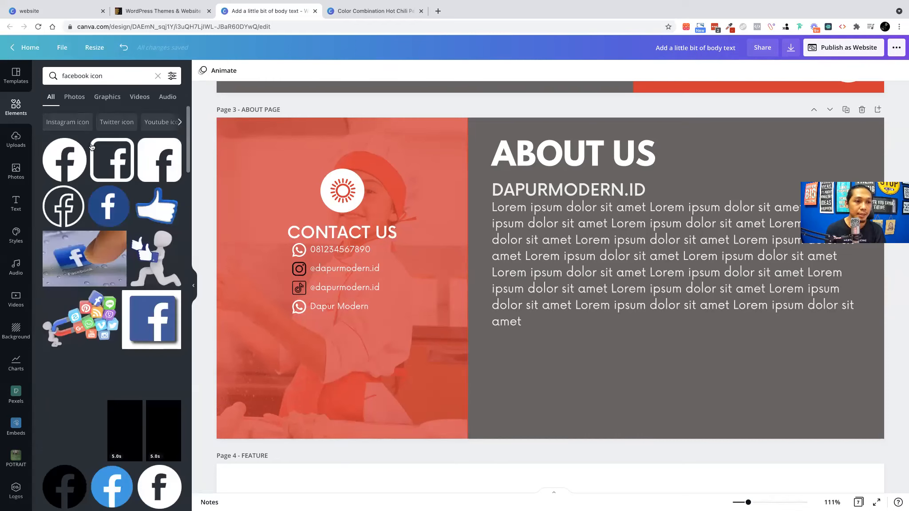
Add the rounded-square Facebook outline icon at small size over the WhatsApp icon beside "Dapur Modern".
left_click(108, 158)
left_click_drag(540, 270, 348, 358)
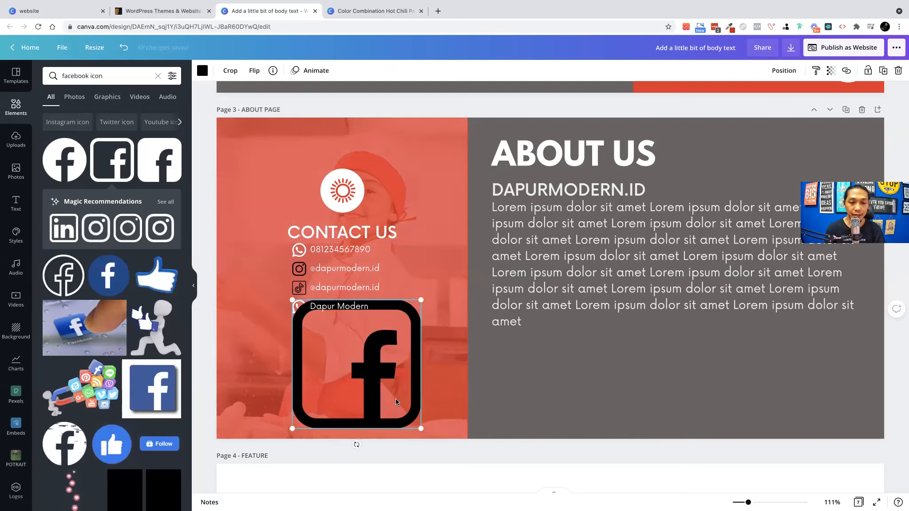
left_click_drag(420, 428, 300, 317)
left_click(349, 332)
Recolor the Facebook, TikTok and Instagram icons in the contact list white.
left_click(297, 312)
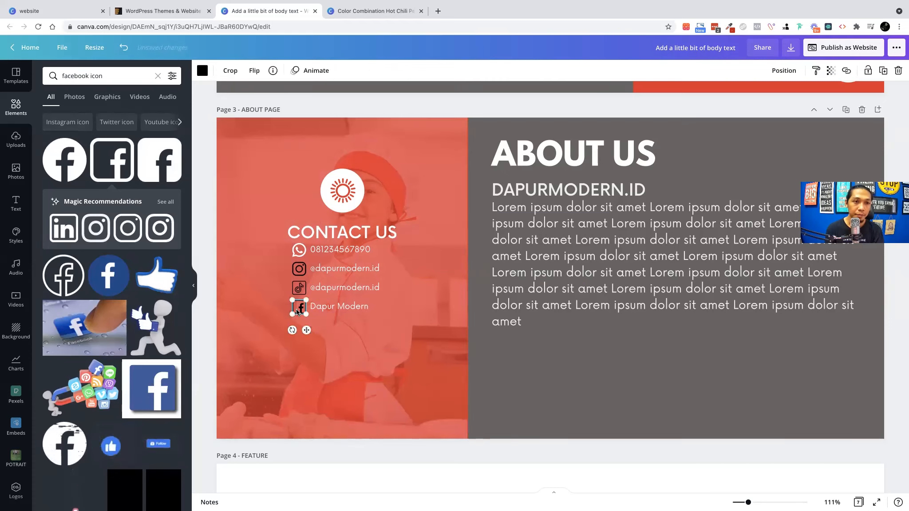
left_click(199, 71)
left_click(53, 147)
left_click(299, 289)
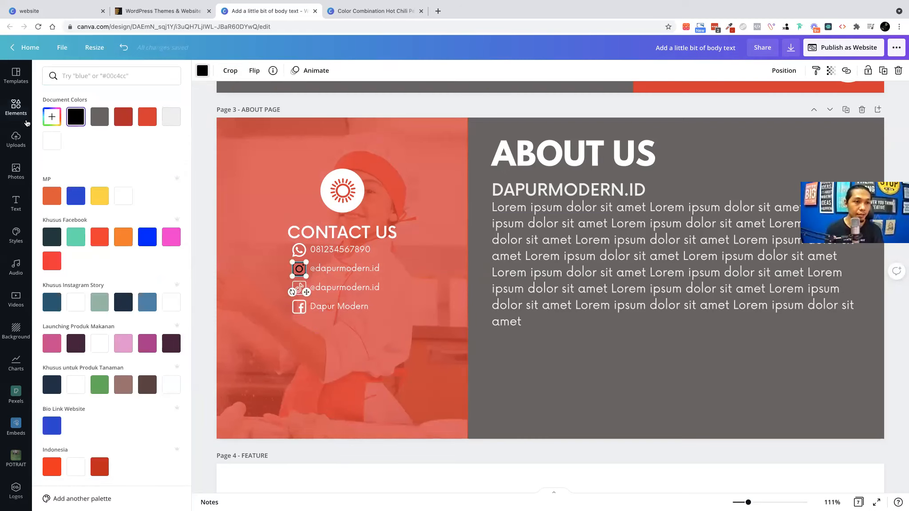
left_click(299, 269)
left_click(458, 337)
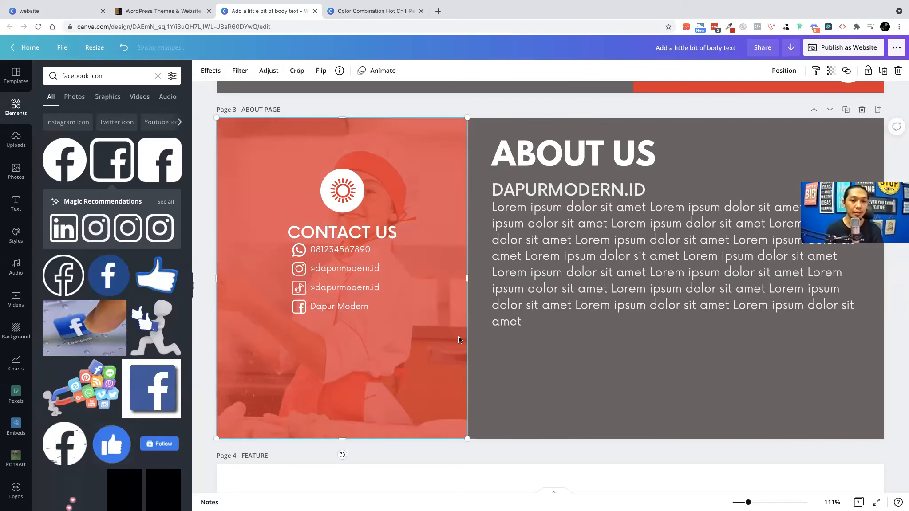
left_click(601, 374)
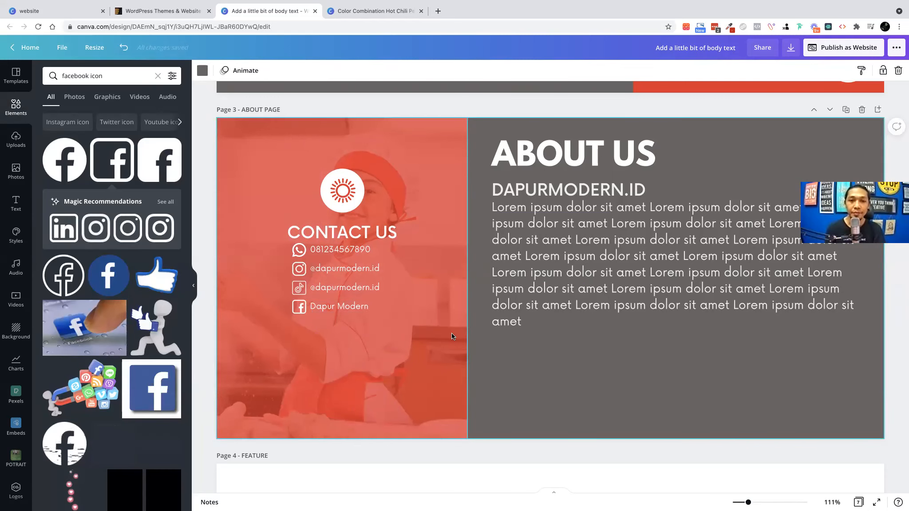
Copy the "PESAN SEKARANG" button onto the about page, centered below the contact list.
scroll(451, 332, "up", 5)
left_click(299, 233)
left_click_drag(328, 234, 378, 317)
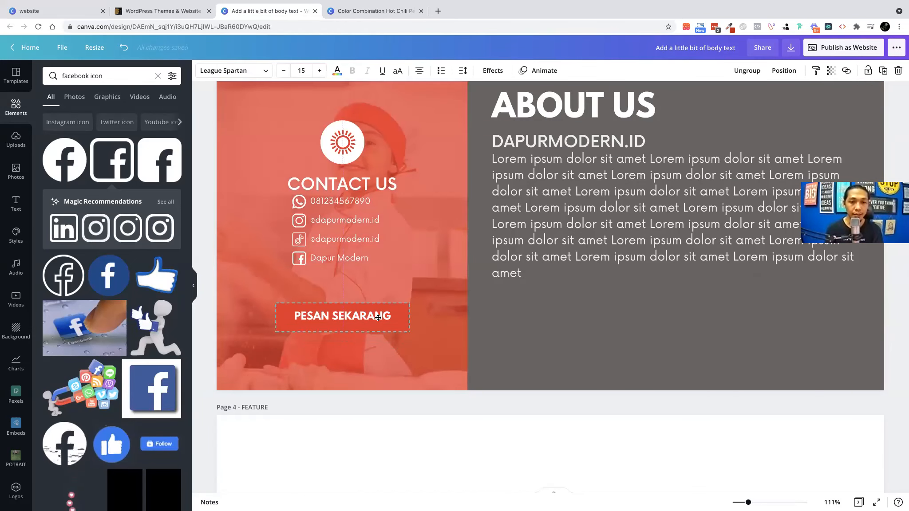
left_click(528, 324)
left_click(364, 322)
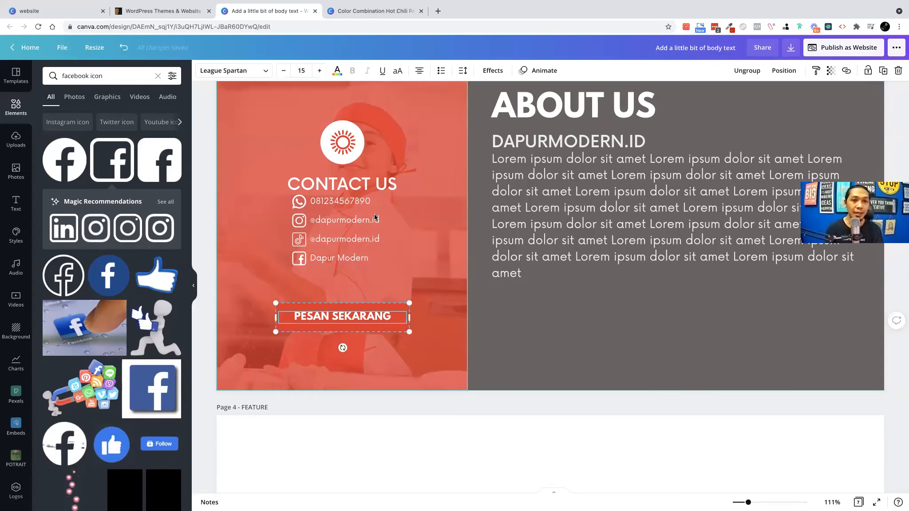
left_click(439, 298)
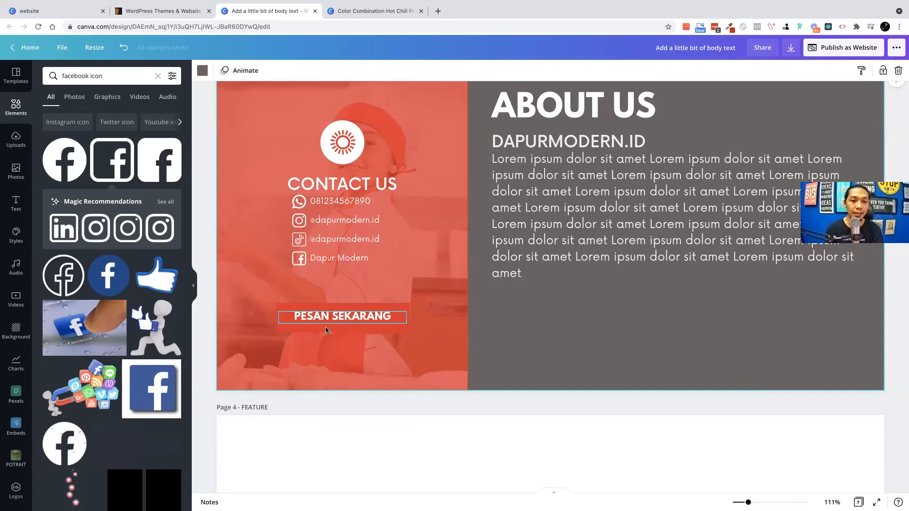
Fill the rectangle behind "PESAN SEKARANG" on the about page with the document's light grey.
left_click(325, 327)
left_click(203, 71)
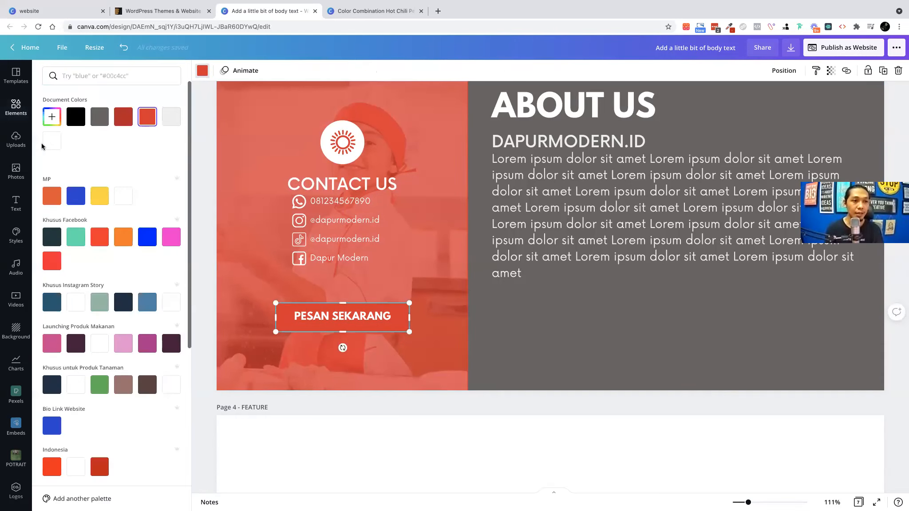
left_click(171, 119)
left_click(426, 286)
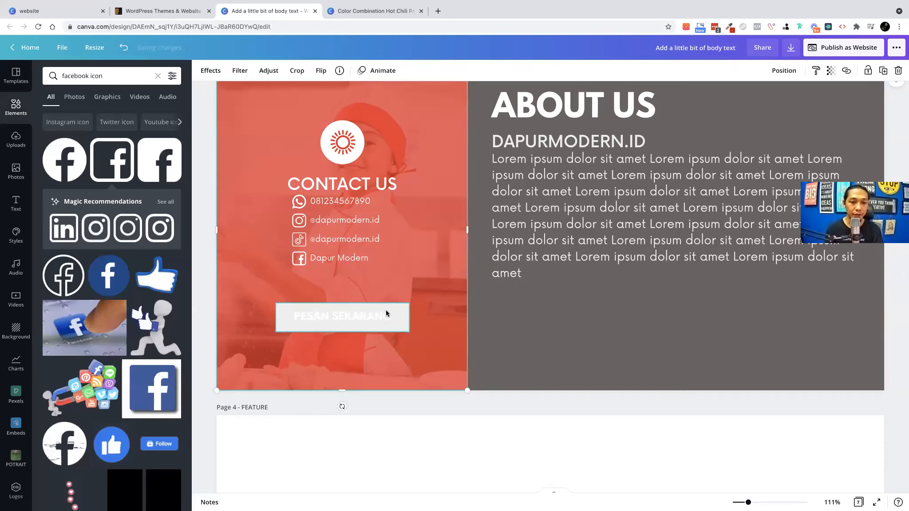
Change the text color of the about page's "PESAN SEKARANG" button to black.
left_click(336, 71)
left_click(96, 121)
left_click(568, 332)
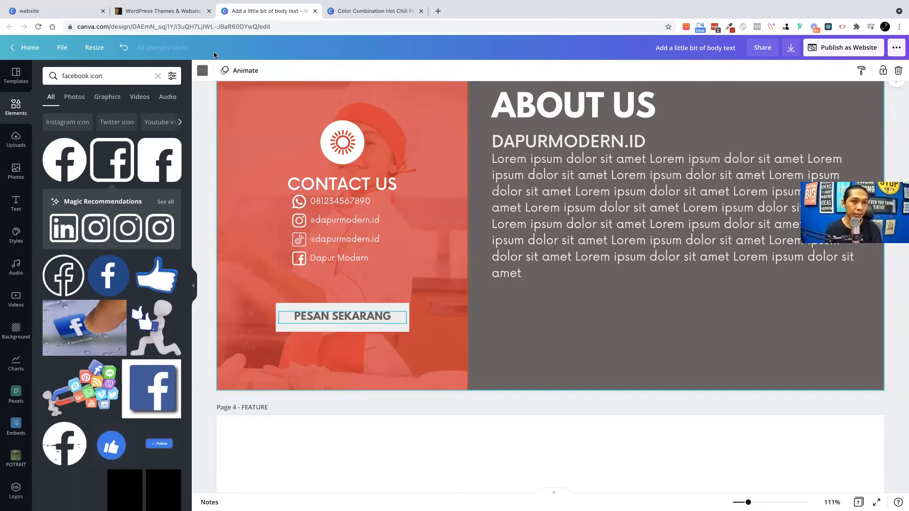
left_click(342, 316)
left_click(337, 70)
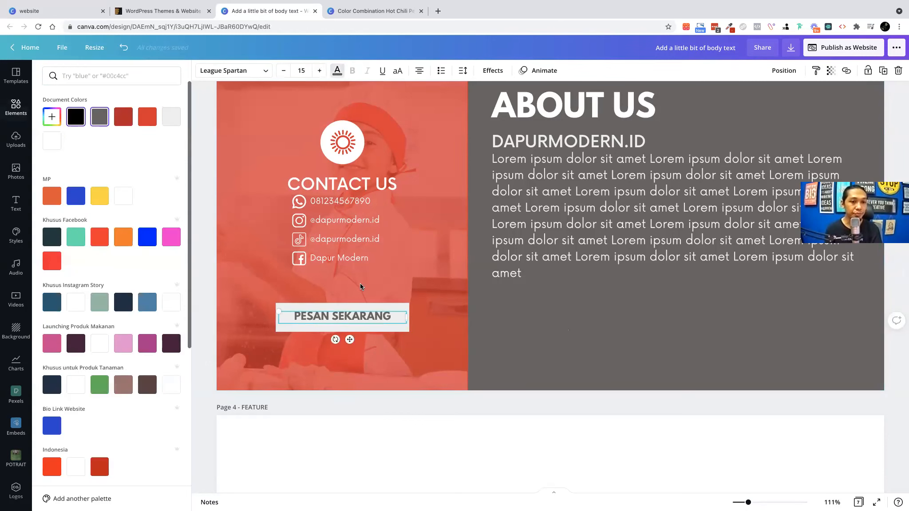
left_click(597, 346)
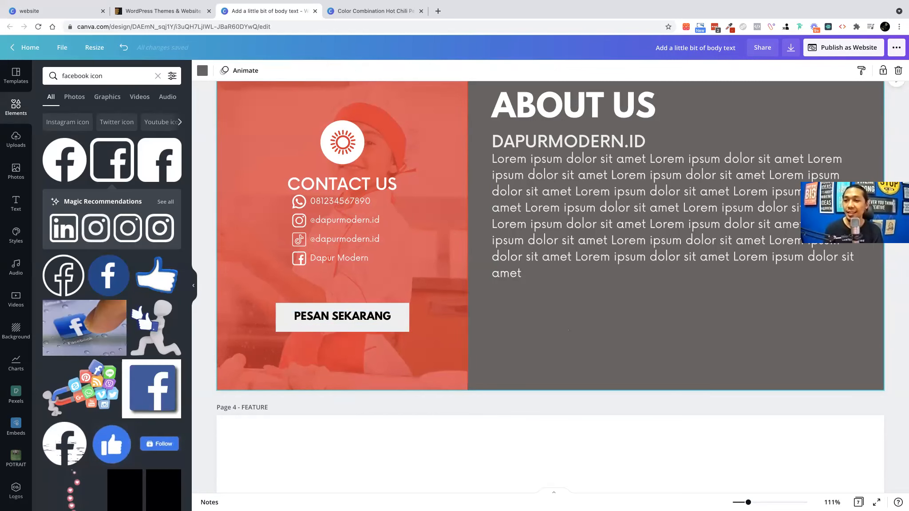
Copy the red rectangle from the page 2 hero header onto the blank page 4, FEATURE.
scroll(576, 270, "up", 15)
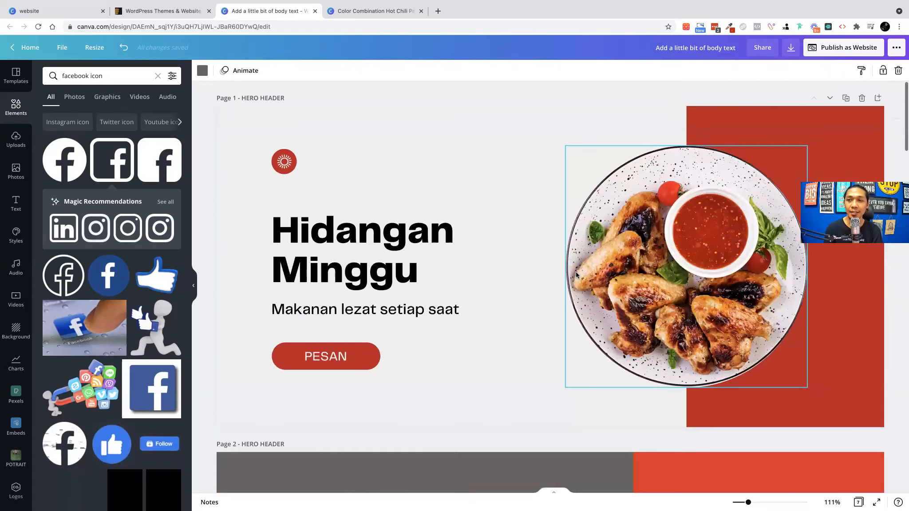
scroll(576, 274, "down", 18)
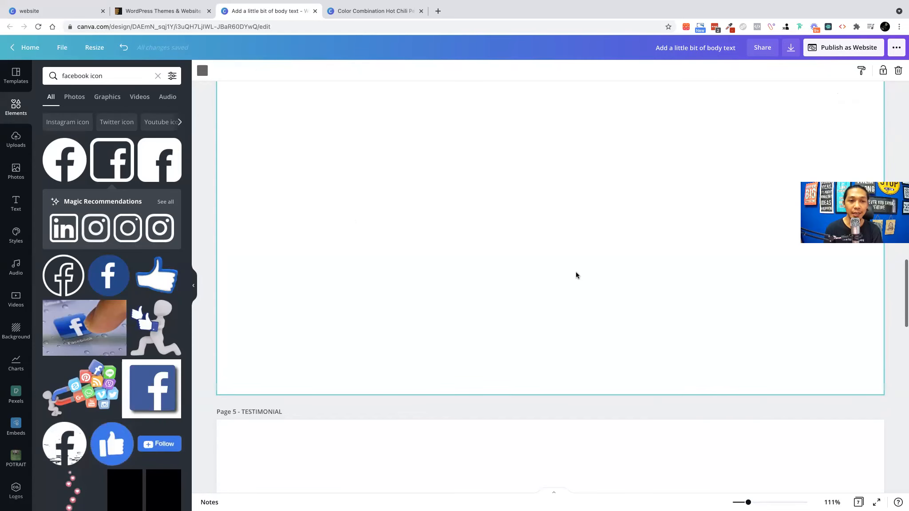
scroll(576, 275, "up", 2)
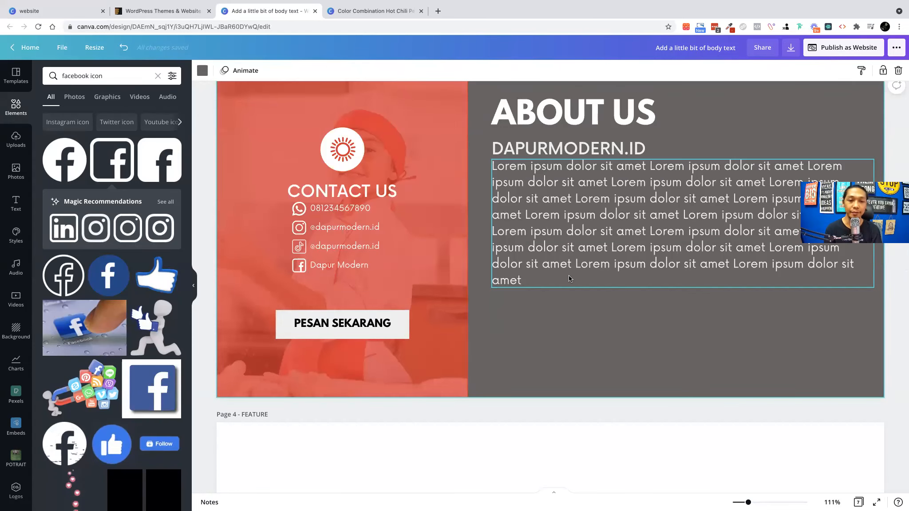
scroll(569, 275, "down", 2)
scroll(564, 285, "down", 3)
scroll(549, 255, "up", 12)
left_click(786, 113)
scroll(696, 234, "down", 6)
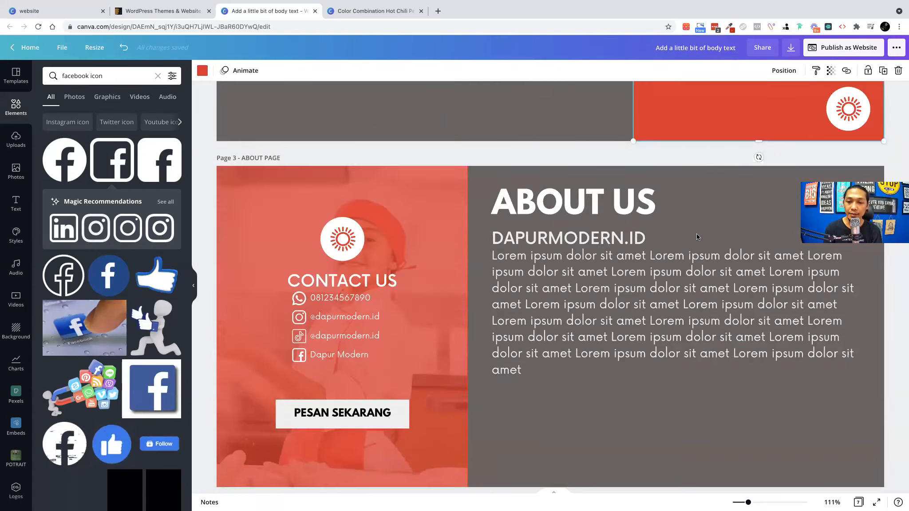
scroll(697, 233, "down", 7)
left_click(628, 303)
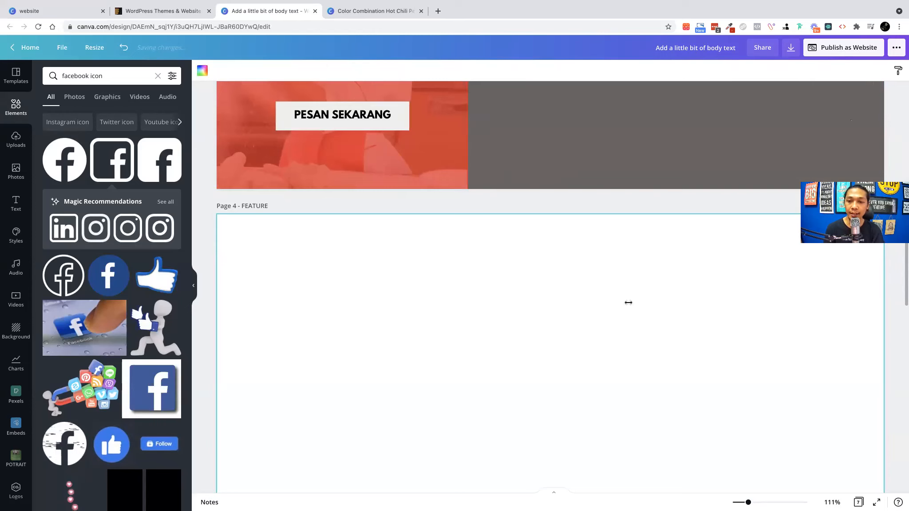
key("ctrl+v")
Stretch the red rectangle across the full width of page 4 and shorten it to cover roughly the lower half.
left_click_drag(319, 289, 217, 276)
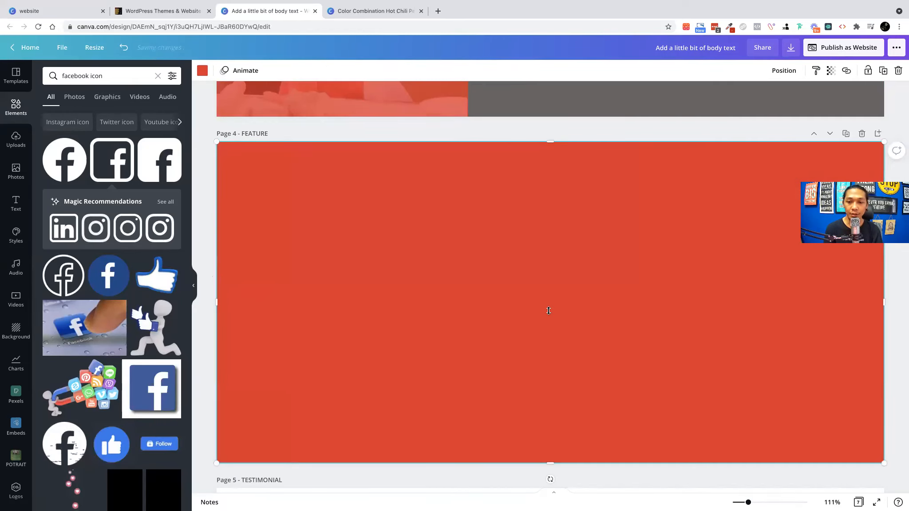
left_click_drag(549, 310, 549, 324)
left_click_drag(551, 285, 544, 293)
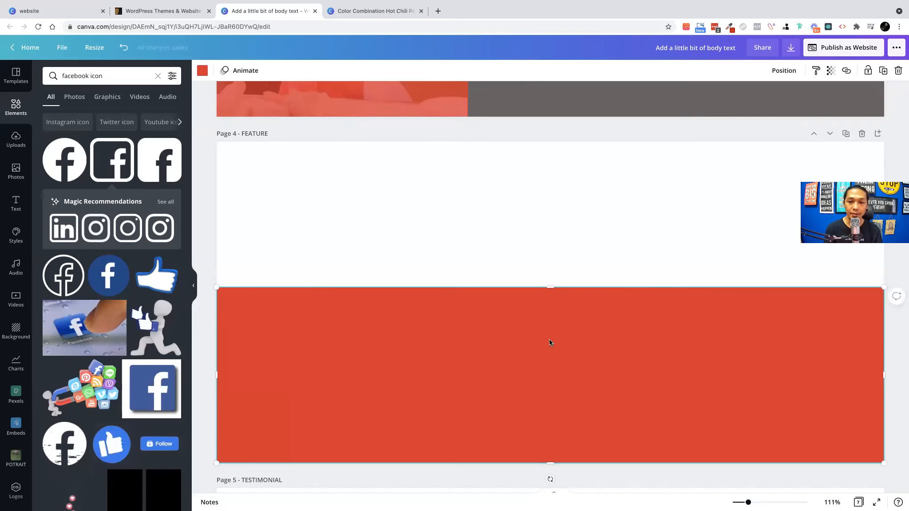
Check the website design's page dimensions in the resize options.
left_click(363, 197)
left_click(91, 72)
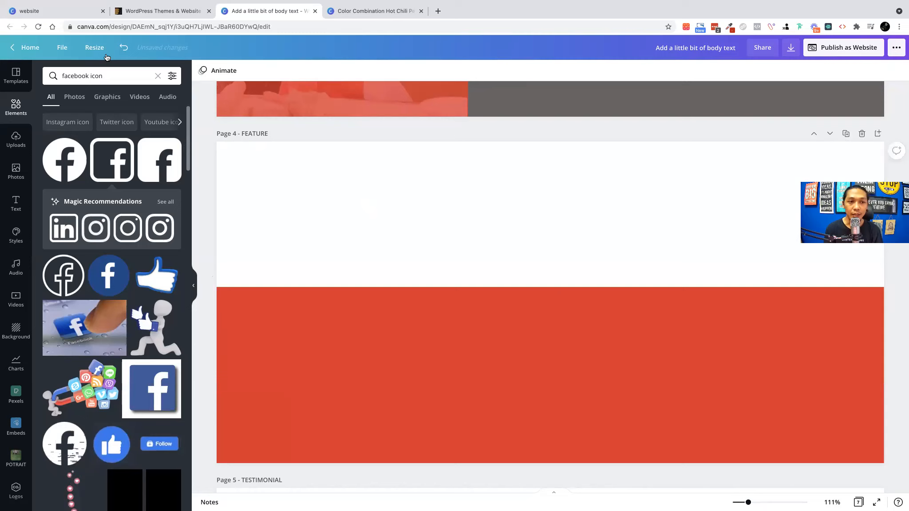
left_click(107, 57)
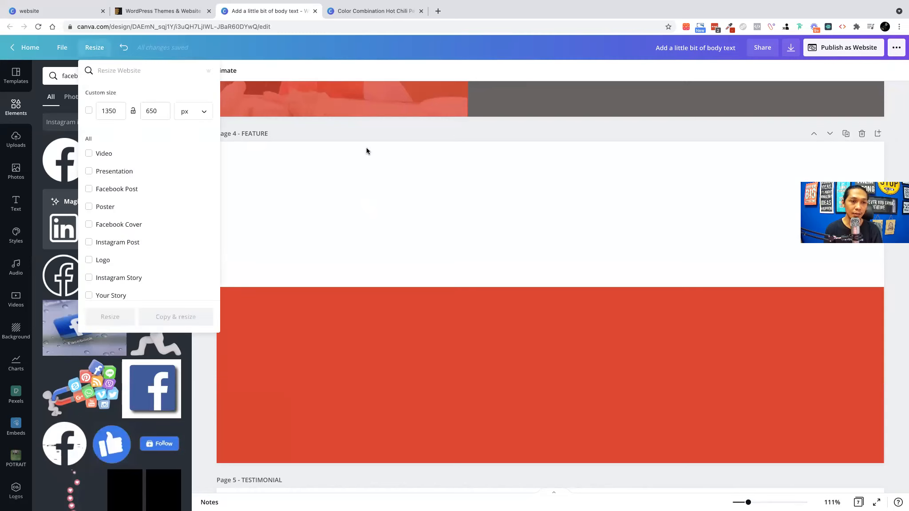
left_click(513, 307)
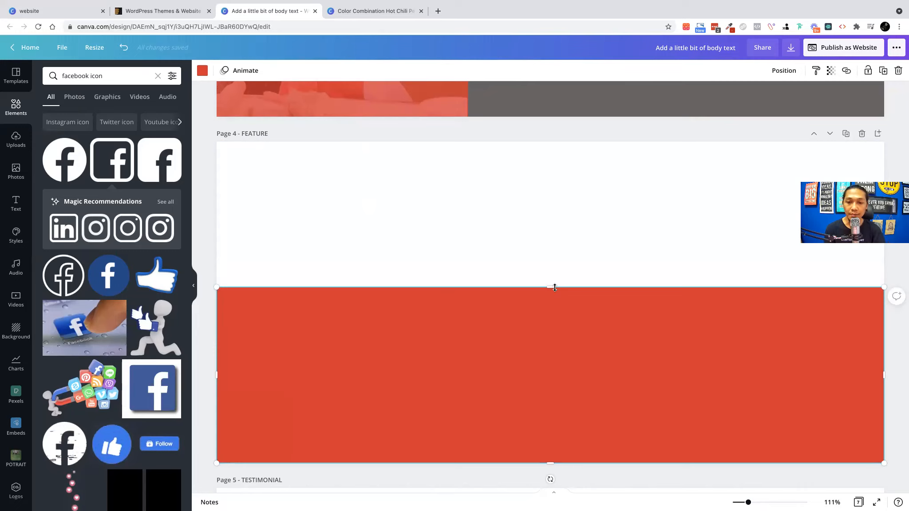
Shorten page 4's red rectangle to half the page height and move it to the page's upper half.
left_click_drag(552, 306, 552, 303)
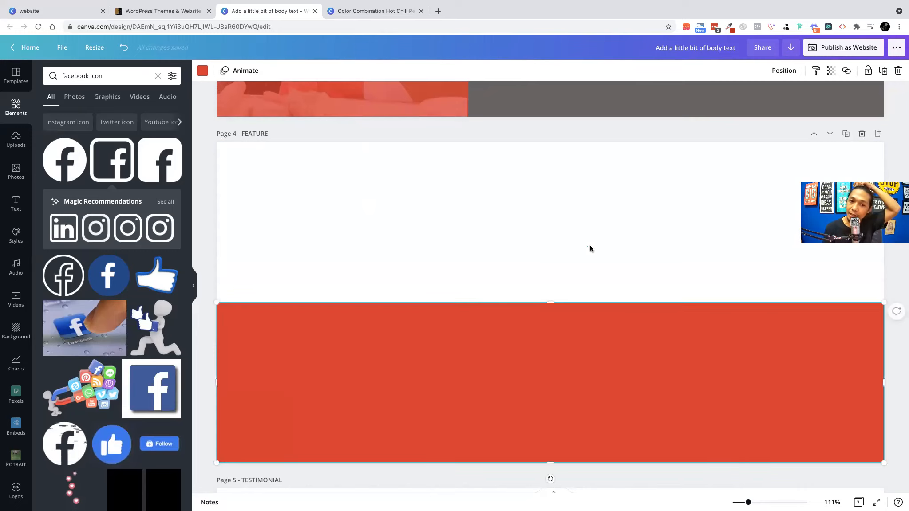
left_click(591, 245)
left_click_drag(625, 355, 630, 193)
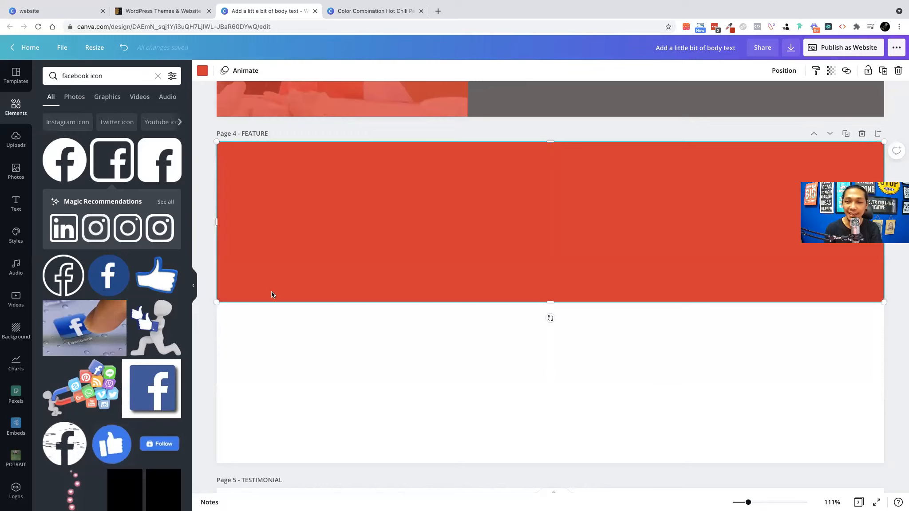
Copy the ABOUT US heading from page 3 onto the upper part of page 4's red block.
key("Escape")
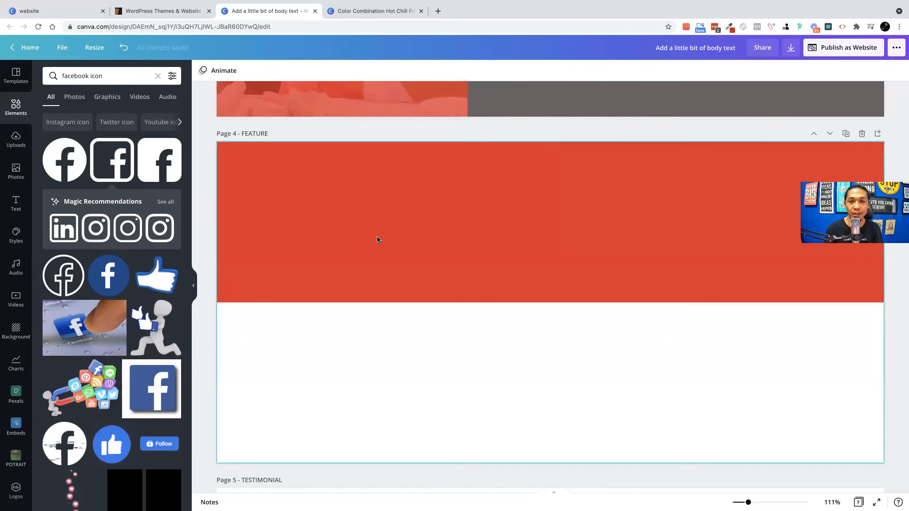
scroll(452, 284, "up", 5)
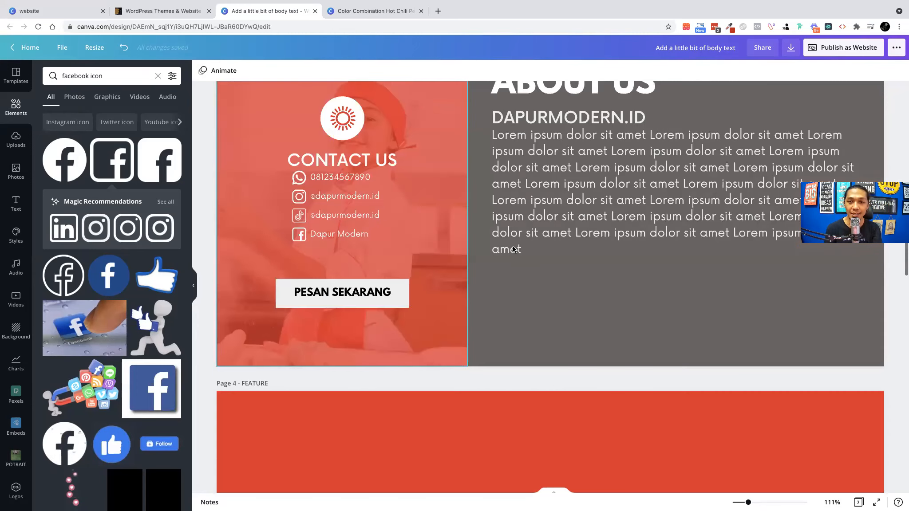
scroll(564, 132, "up", 1)
left_click(565, 133)
scroll(320, 149, "up", 6)
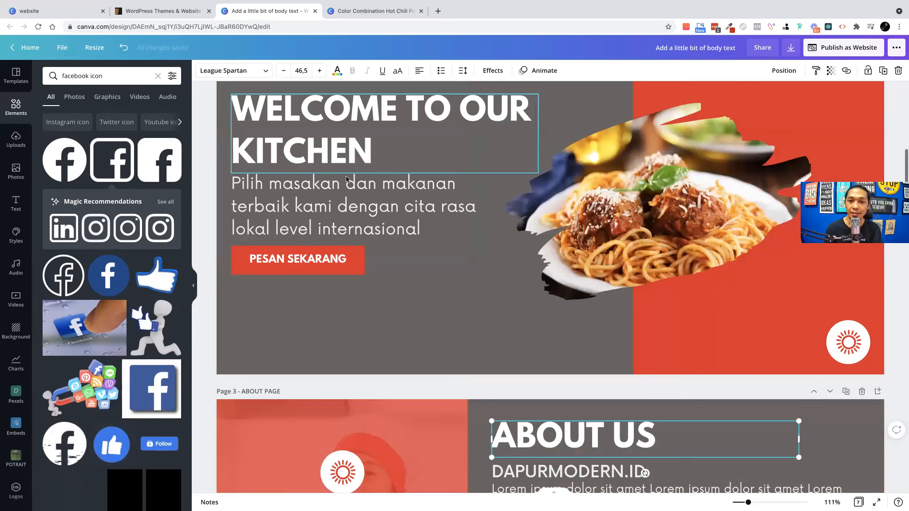
scroll(568, 193, "down", 2)
scroll(586, 190, "down", 3)
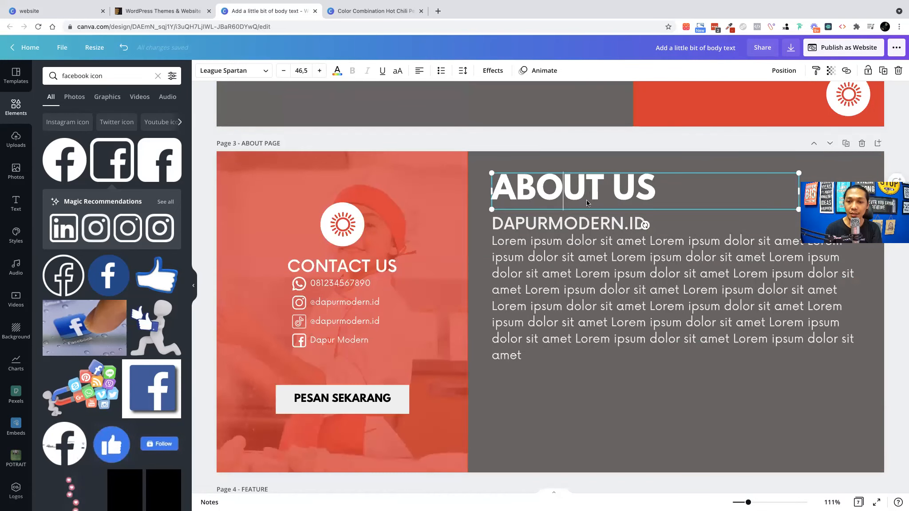
scroll(580, 239, "down", 5)
left_click(573, 259)
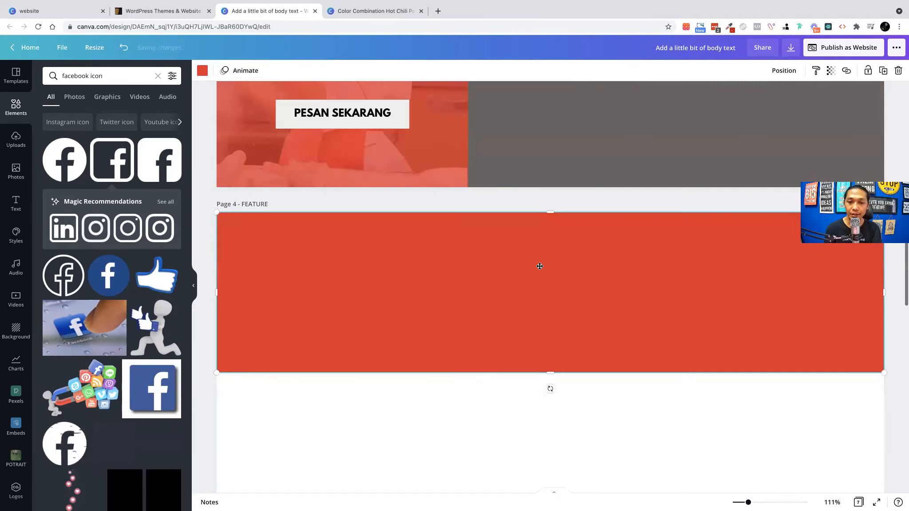
key("super+v")
left_click_drag(561, 250, 465, 264)
Center-align the copied heading, change its text to "OUR SERVICES" and centre it horizontally on page 4.
left_click(416, 72)
left_click(578, 303)
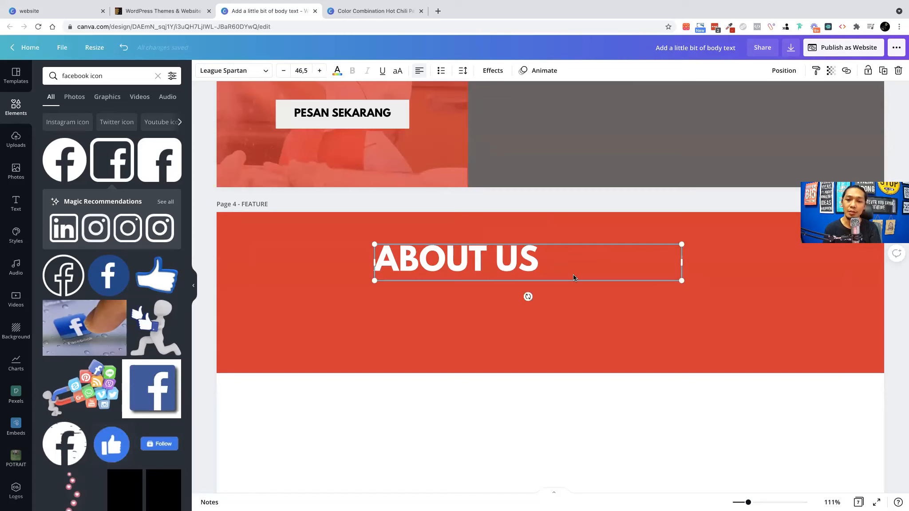
double_click(580, 263)
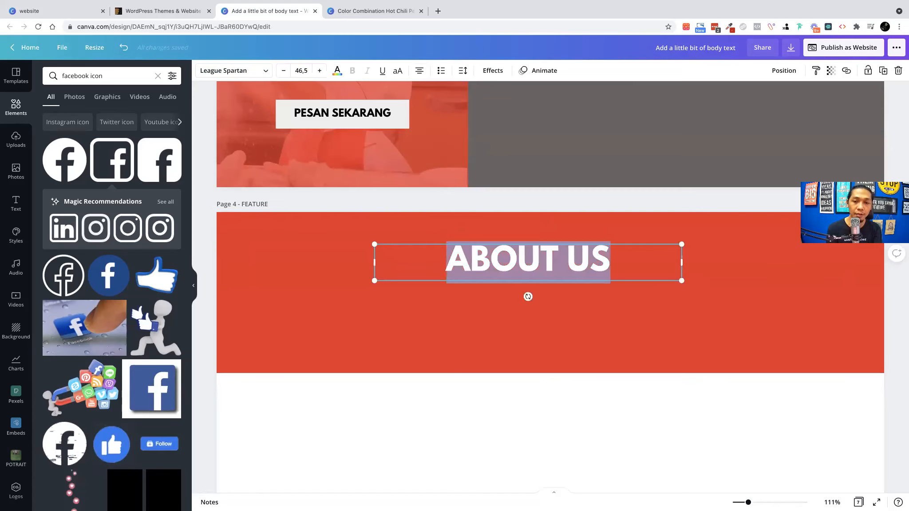
type("OUR SERVIC")
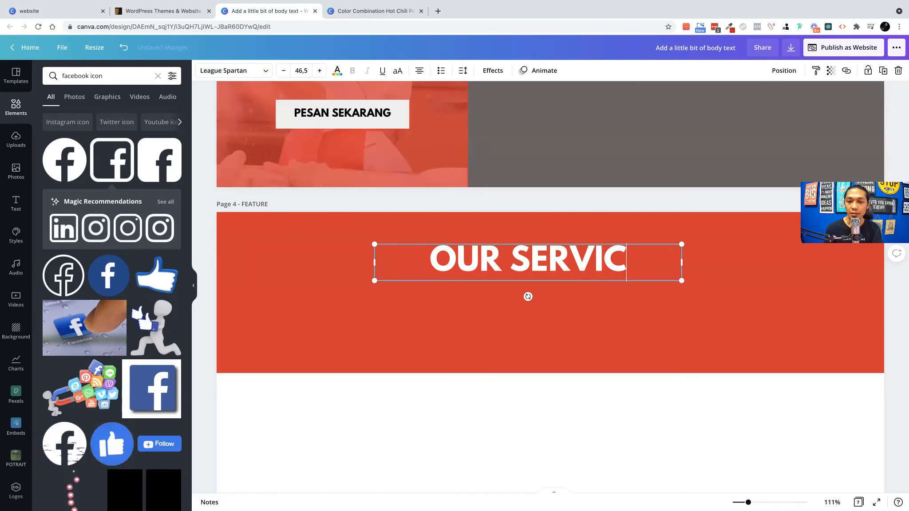
type("ES")
left_click_drag(643, 269, 669, 269)
left_click(538, 307)
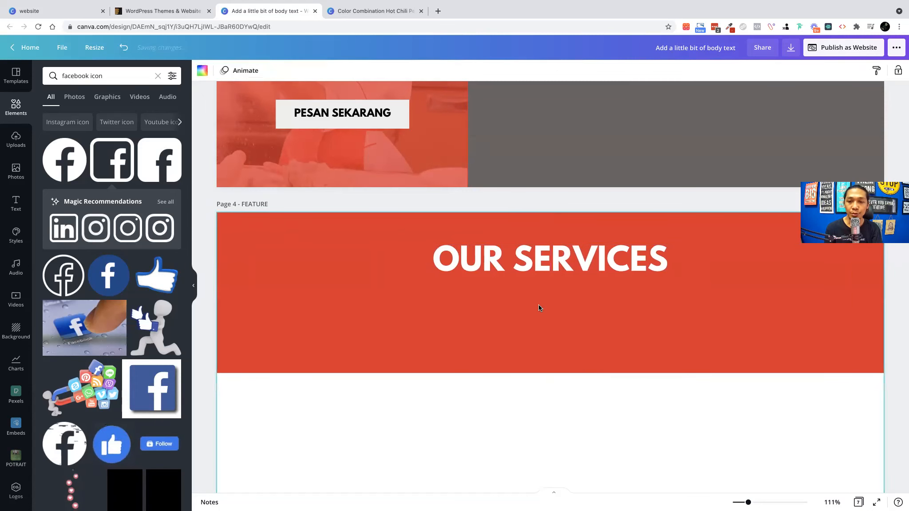
Copy the Lorem ipsum paragraph from page 3 to just below the OUR SERVICES heading, with its text center-aligned.
scroll(540, 307, "up", 5)
left_click(564, 251)
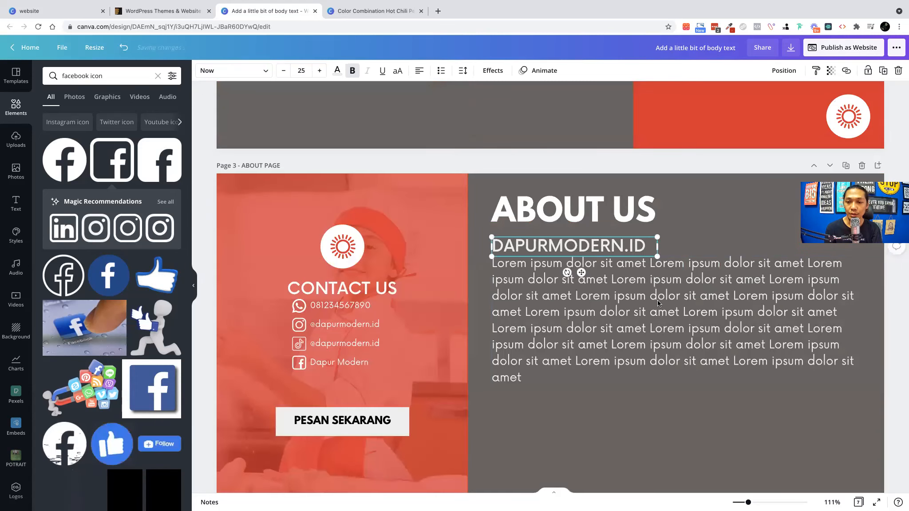
left_click(636, 311)
scroll(682, 400, "down", 5)
left_click(617, 224)
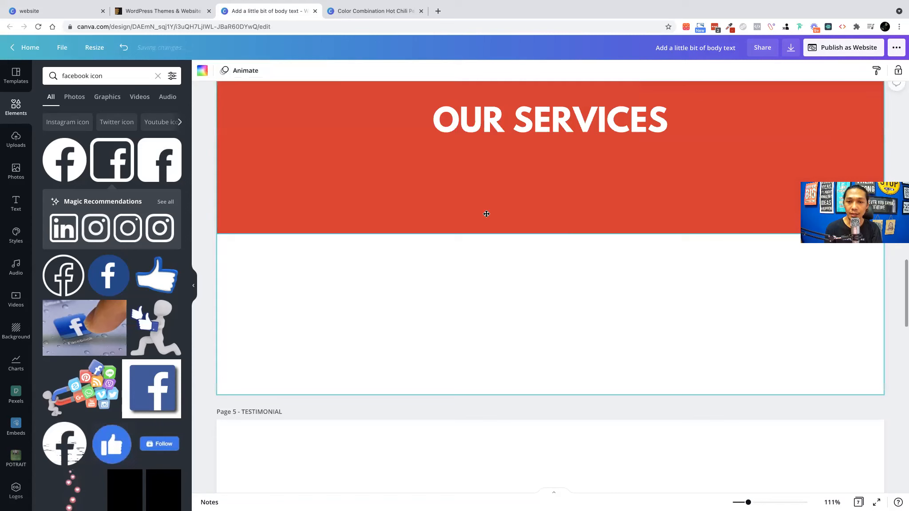
key("ctrl+v")
left_click_drag(484, 204, 445, 198)
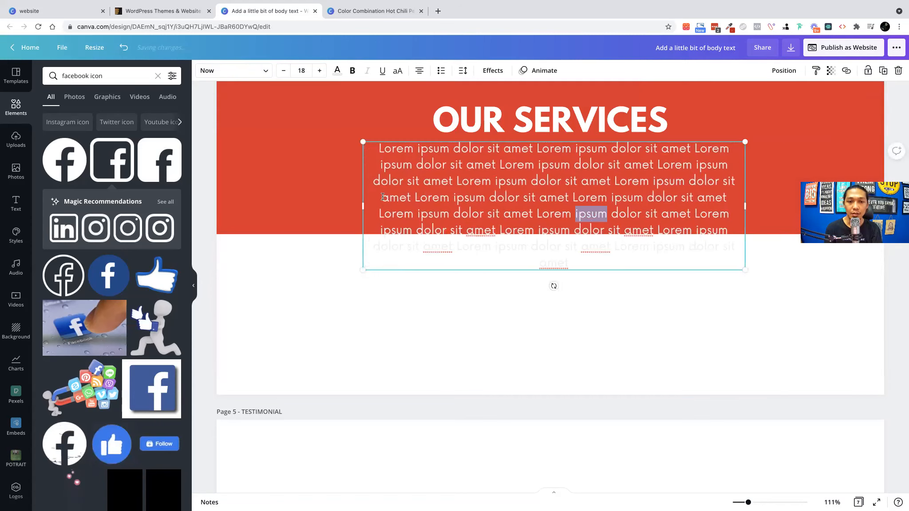
Delete everything after the third line of the paragraph under OUR SERVICES.
left_click_drag(384, 201, 713, 258)
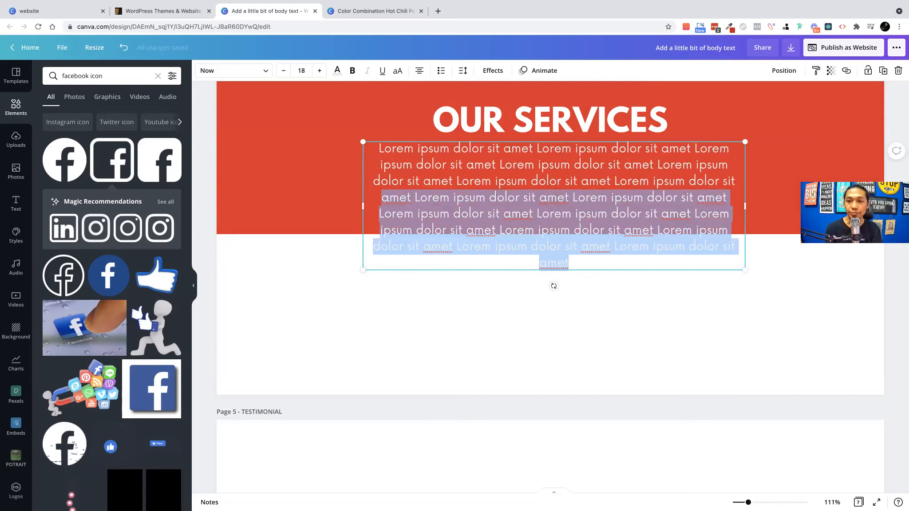
key("BackSpace")
left_click(445, 159)
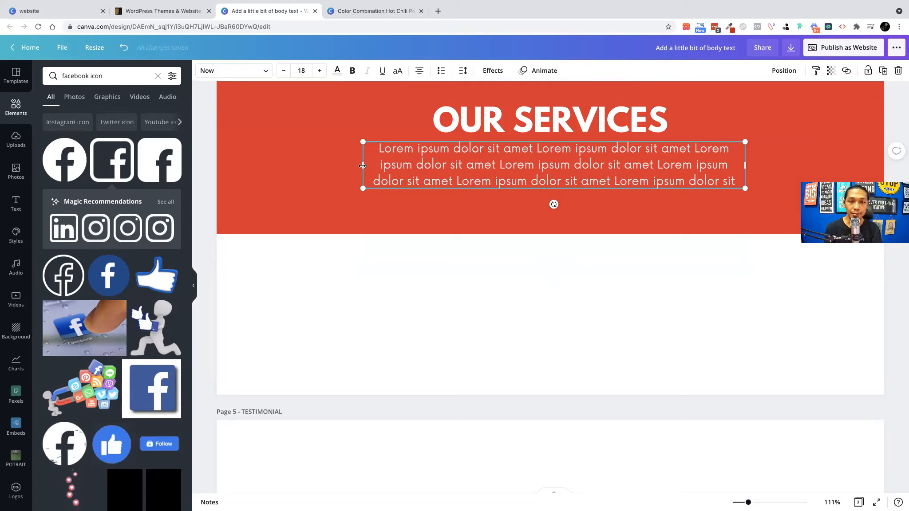
Widen the paragraph's text box slightly and centre it horizontally under the OUR SERVICES heading.
left_click_drag(432, 162, 404, 185)
left_click(772, 75)
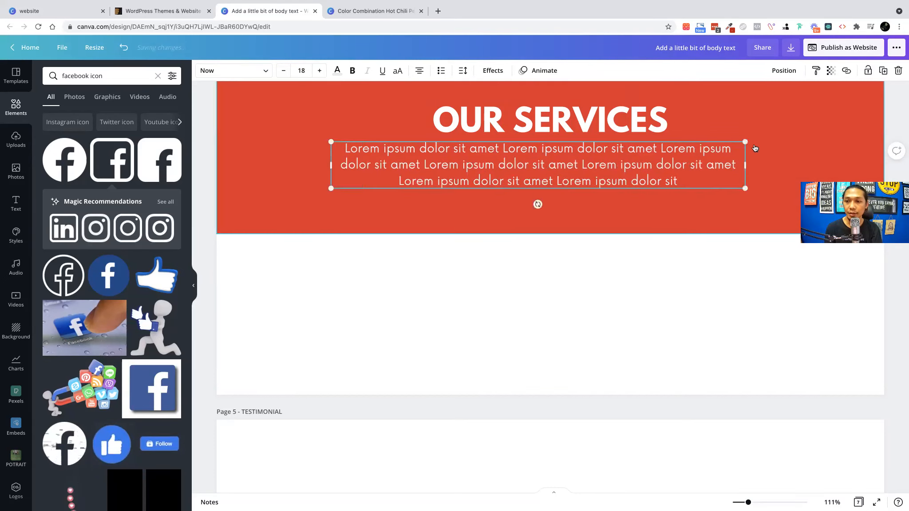
left_click(755, 149)
left_click(670, 278)
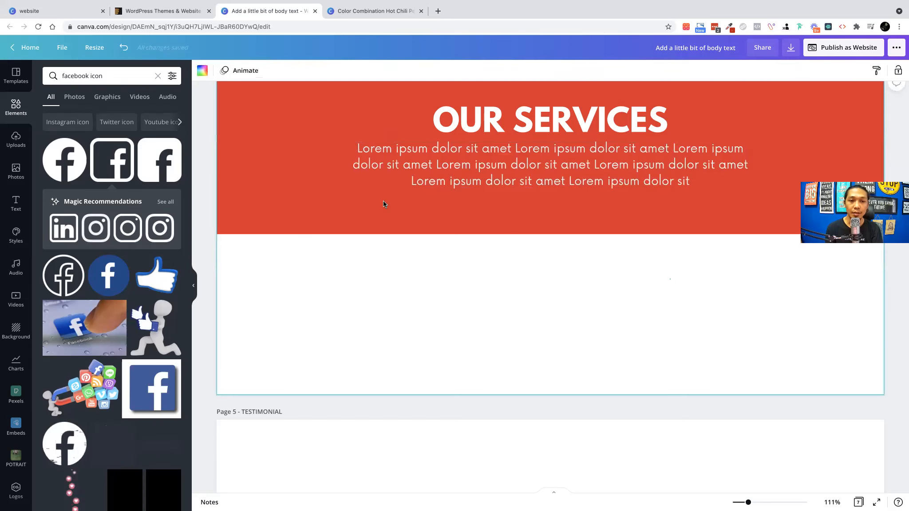
Copy the round sun logo from page 3 onto page 4, centred horizontally over the red block's lower edge.
scroll(383, 200, "up", 5)
scroll(441, 191, "up", 3)
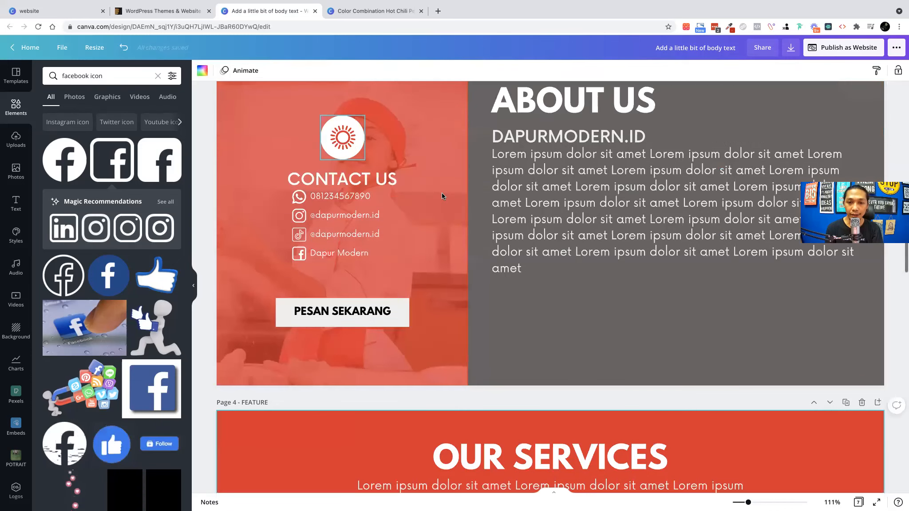
left_click(441, 192)
scroll(441, 193, "down", 2)
scroll(588, 203, "down", 5)
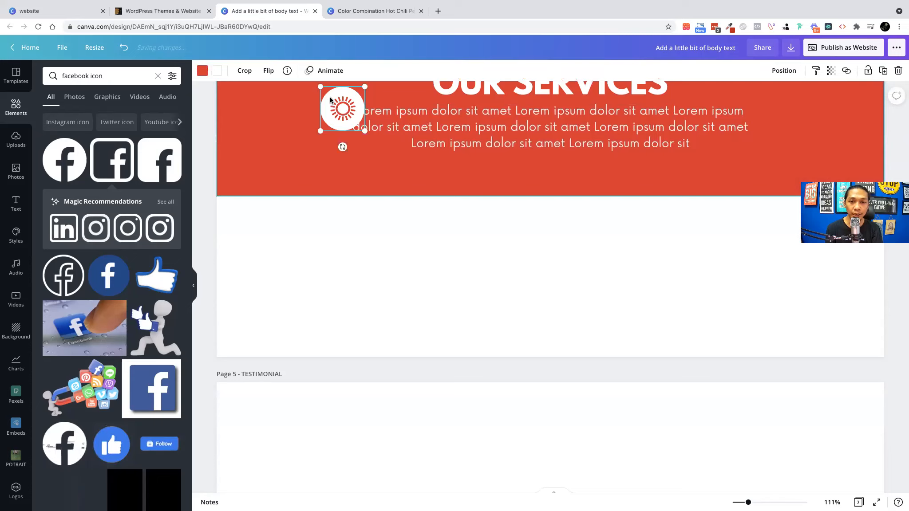
left_click_drag(538, 176, 538, 174)
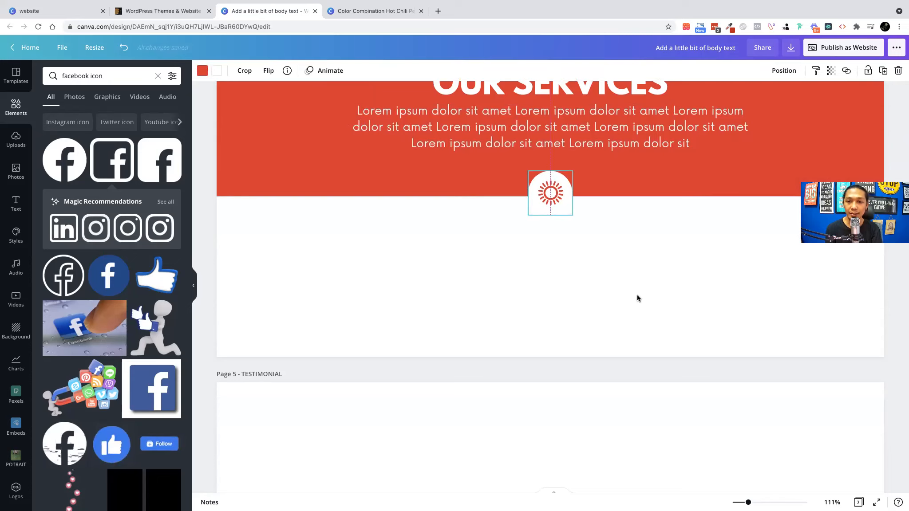
Nudge the sun logo slightly down so it sits half on the red block and half on the white area.
scroll(637, 298, "up", 2)
left_click(576, 278)
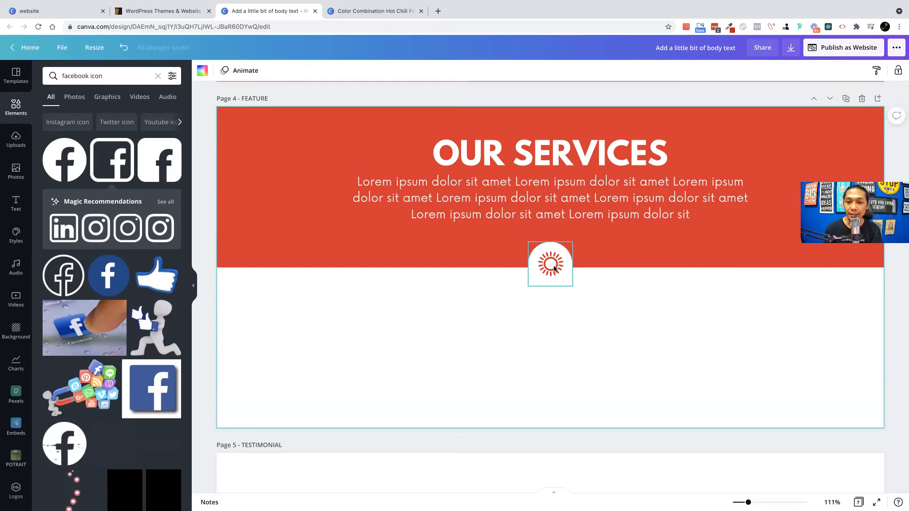
left_click_drag(554, 269, 554, 272)
left_click(694, 308)
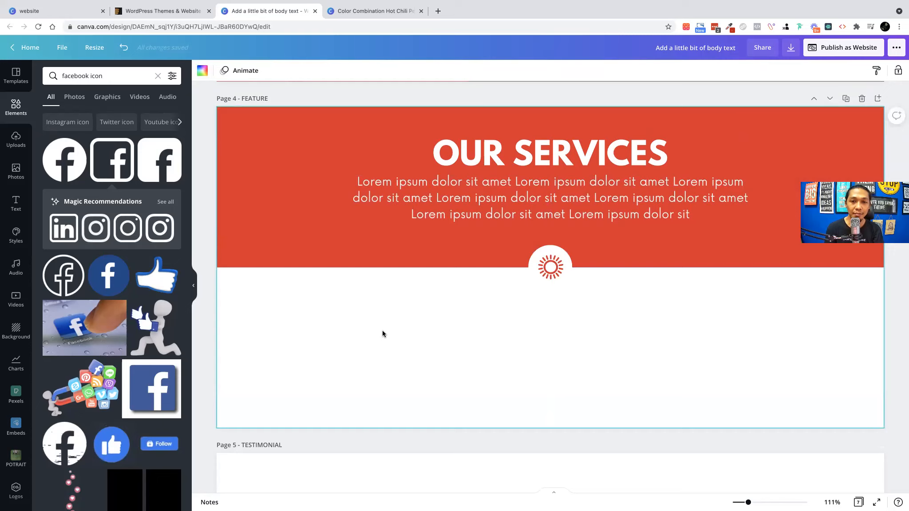
Clear the facebook icon search and browse the element library down to the Frames and Grids categories.
scroll(382, 331, "up", 5)
scroll(383, 331, "down", 10)
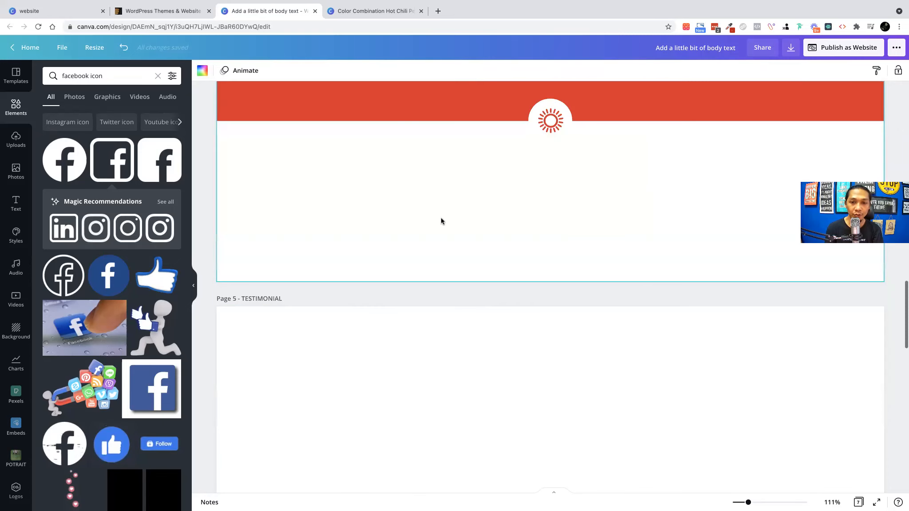
scroll(462, 267, "up", 2)
scroll(320, 304, "up", 2)
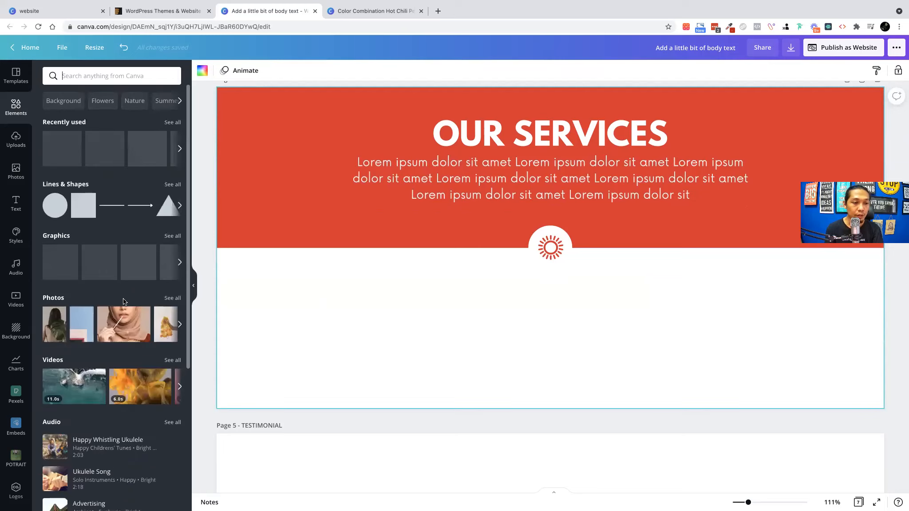
scroll(126, 301, "down", 5)
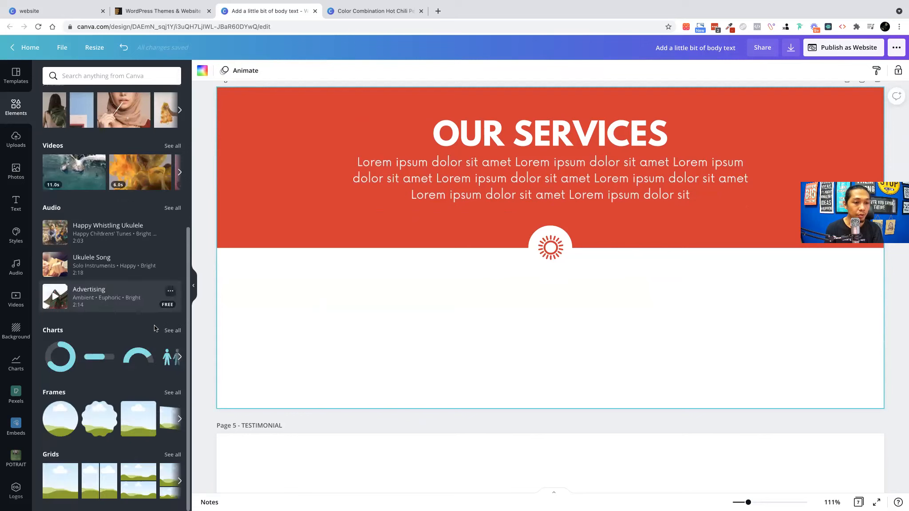
Add a rounded square photo frame, shrink it and place it in the white area below the red banner, near the page's left edge.
left_click(129, 414)
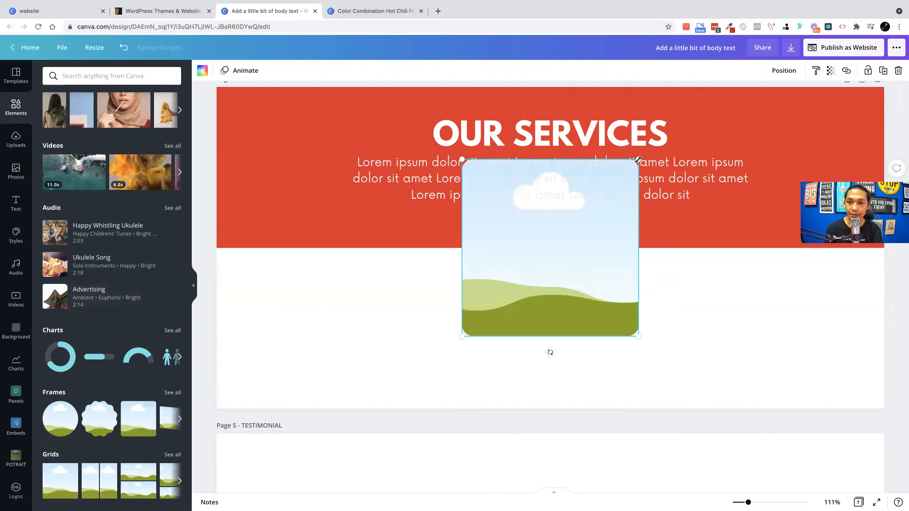
left_click_drag(534, 277, 537, 280)
left_click_drag(488, 305, 280, 298)
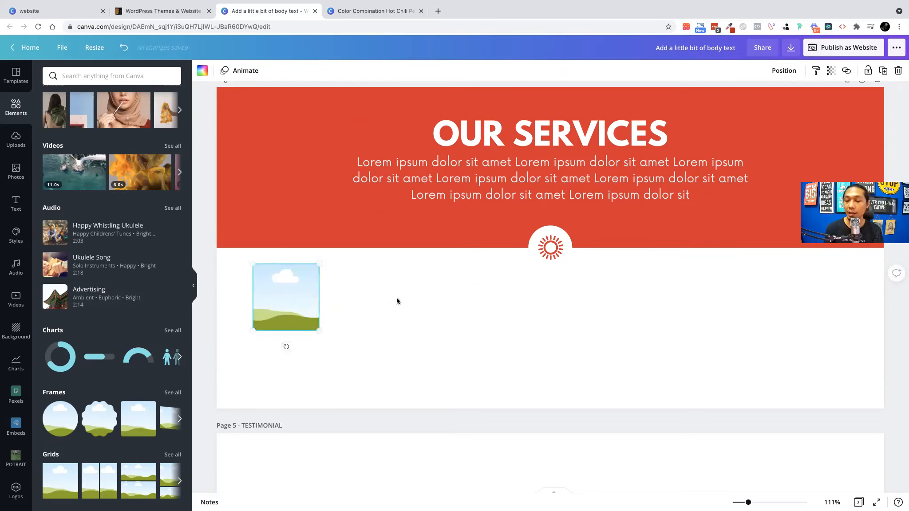
left_click(397, 297)
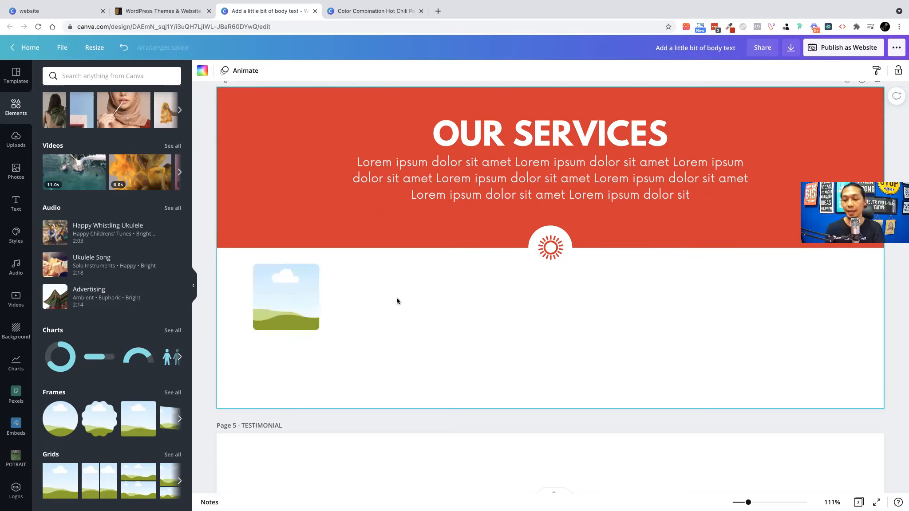
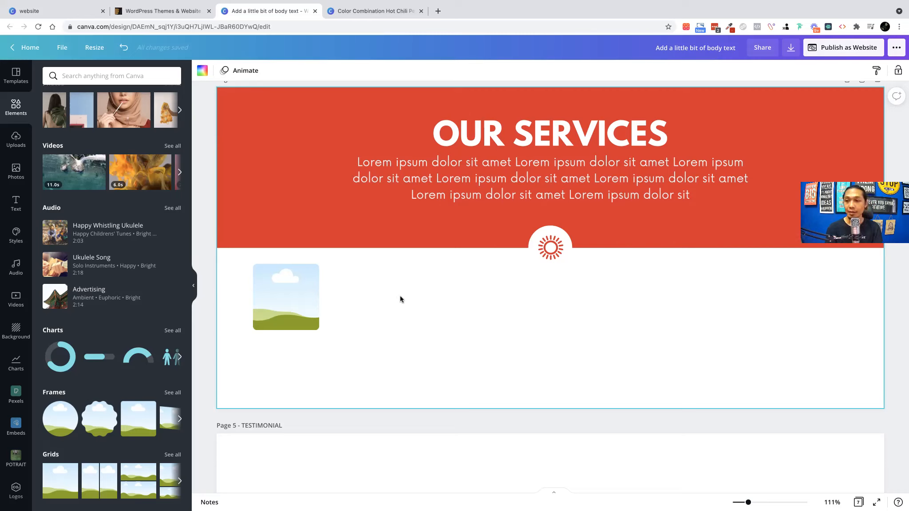
Fill the square frame with the photo of assorted curry dishes from the food photo results.
left_click(286, 311)
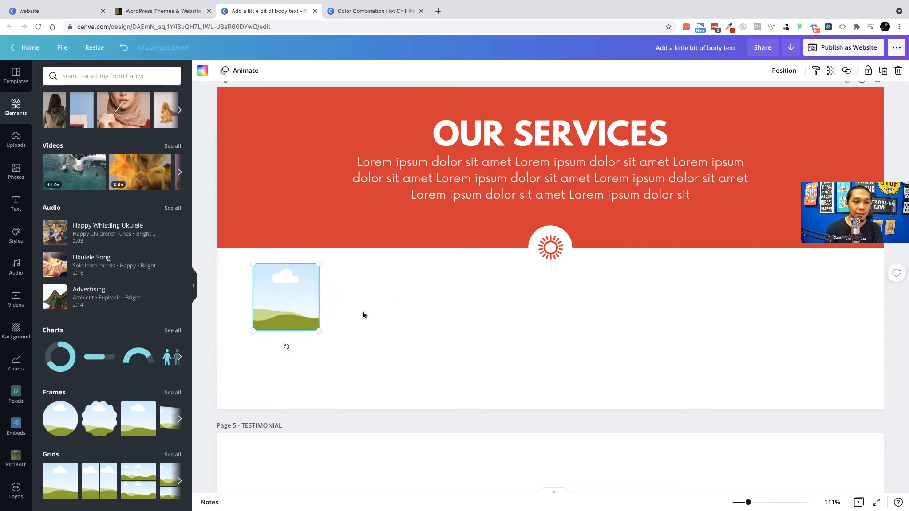
left_click(17, 171)
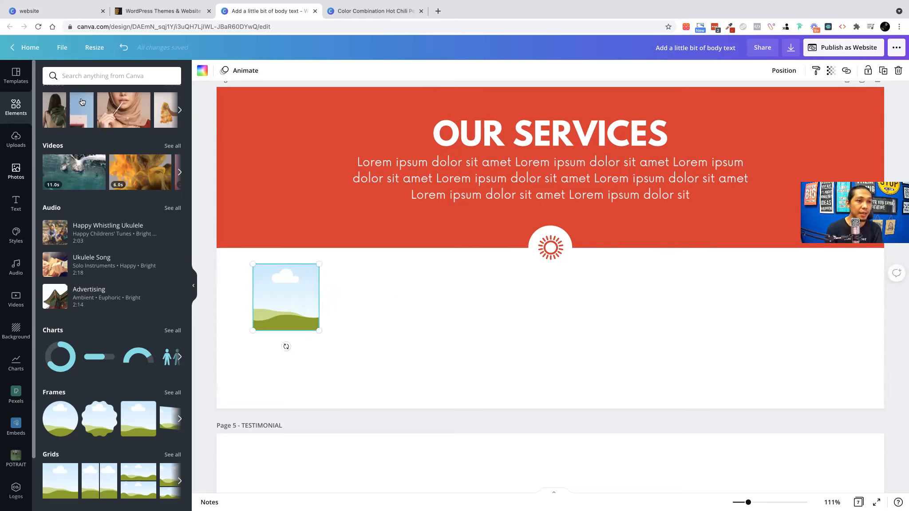
left_click_drag(147, 153, 294, 298)
left_click(434, 295)
left_click(335, 308)
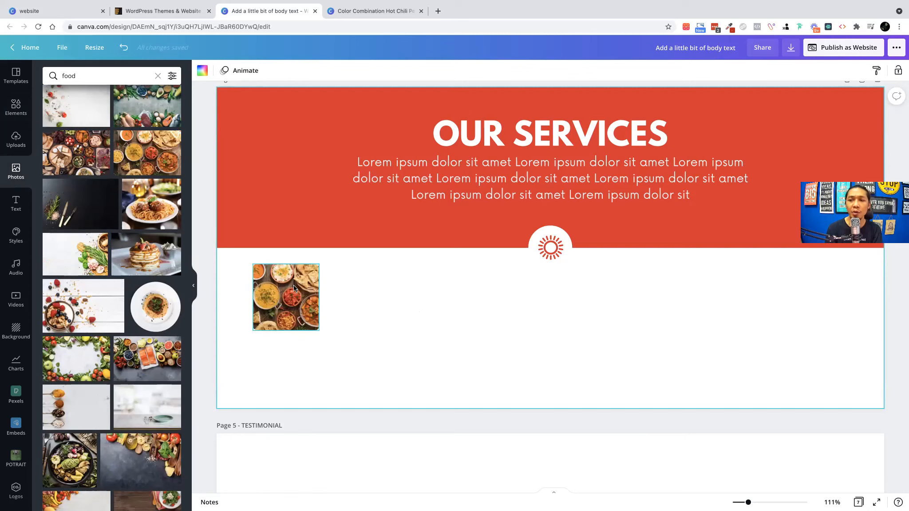
Duplicate the framed food photo beside the original and fill the copy with the banner's red.
left_click_drag(292, 293, 398, 314)
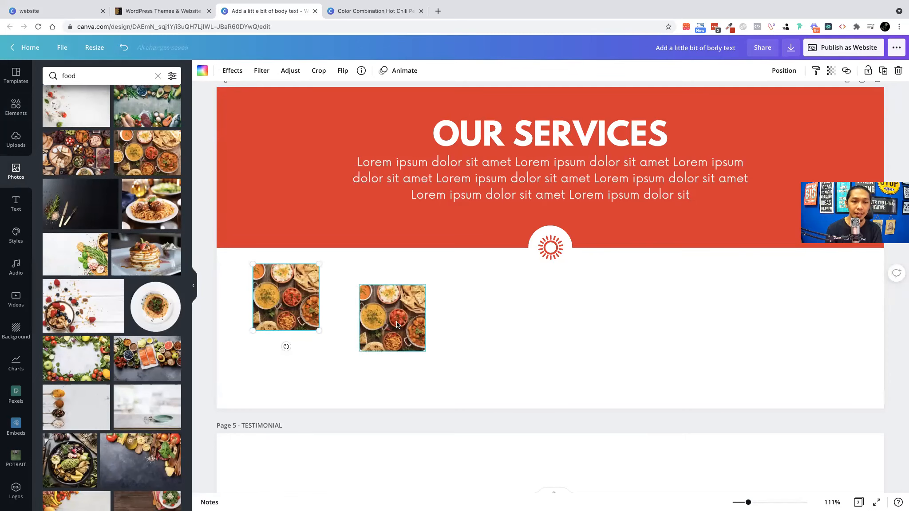
left_click(202, 70)
left_click(147, 116)
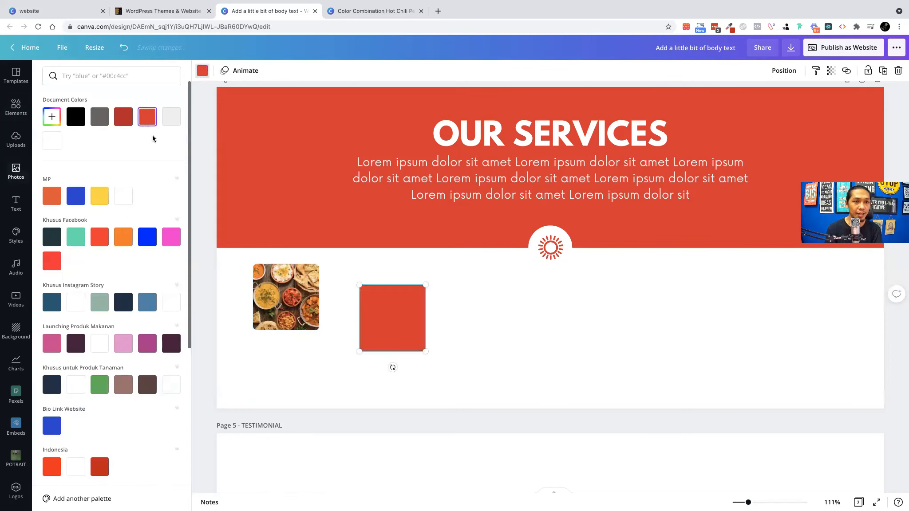
Place the red square over the food photo, enlarge it slightly and send it backward to form a border.
left_click_drag(371, 319, 267, 298)
left_click_drag(250, 263, 246, 257)
left_click(784, 70)
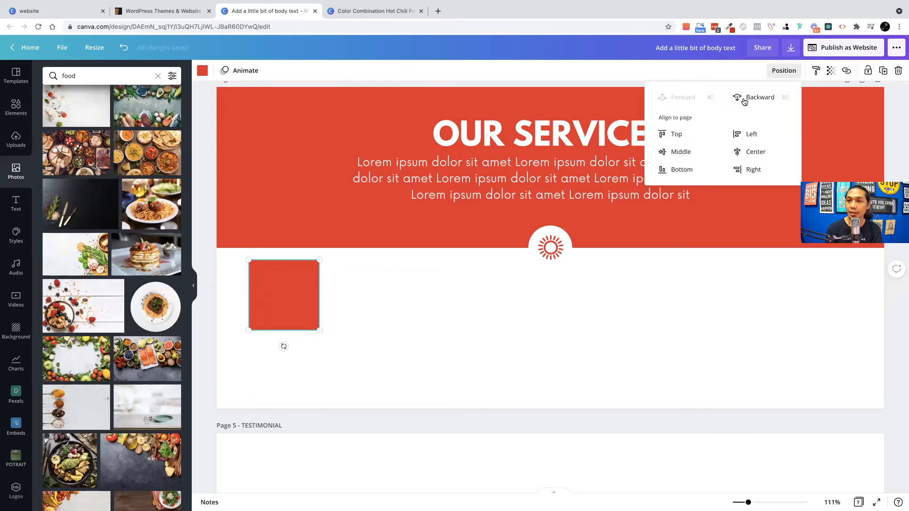
left_click(745, 99)
left_click(296, 308)
left_click_drag(295, 309, 293, 309)
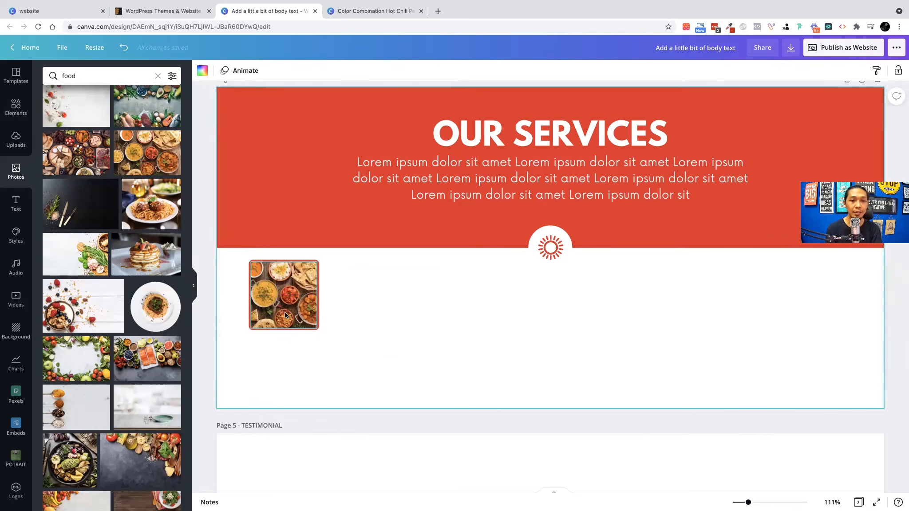
left_click_drag(363, 327, 390, 347)
left_click(355, 360)
left_click(406, 352)
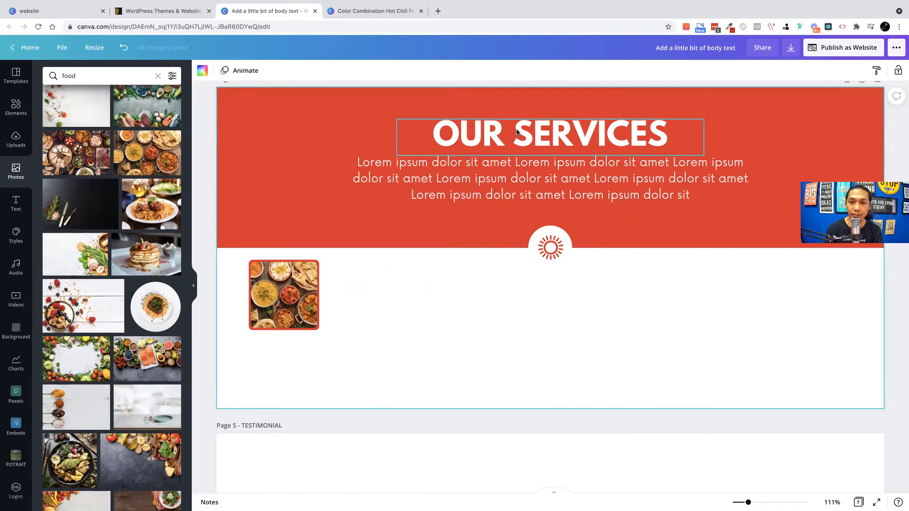
Copy the OUR SERVICES heading below the food photo, colour it dark gray and narrow its text box.
left_click(600, 134)
left_click_drag(600, 134, 452, 355)
left_click(337, 71)
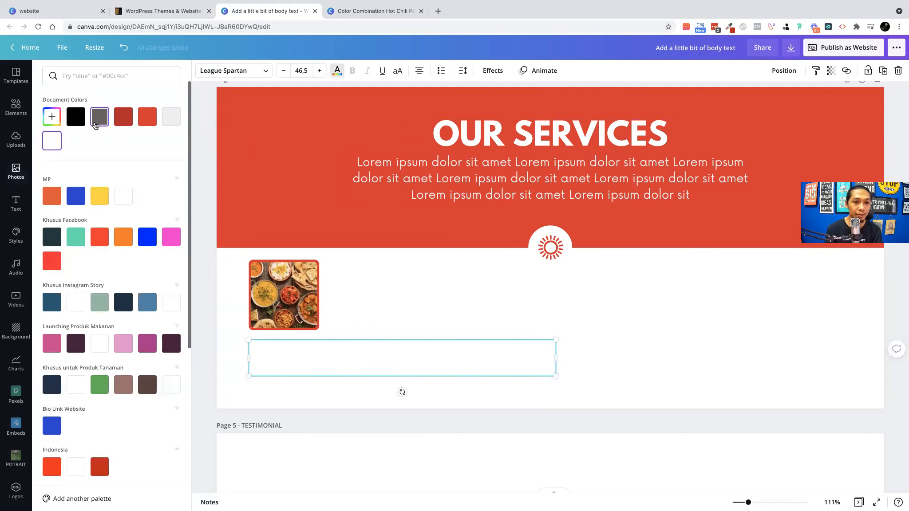
left_click(99, 116)
left_click_drag(512, 360, 340, 368)
Replace the copied heading's text with HIGIENIS and set its font size to 20.
double_click(313, 364)
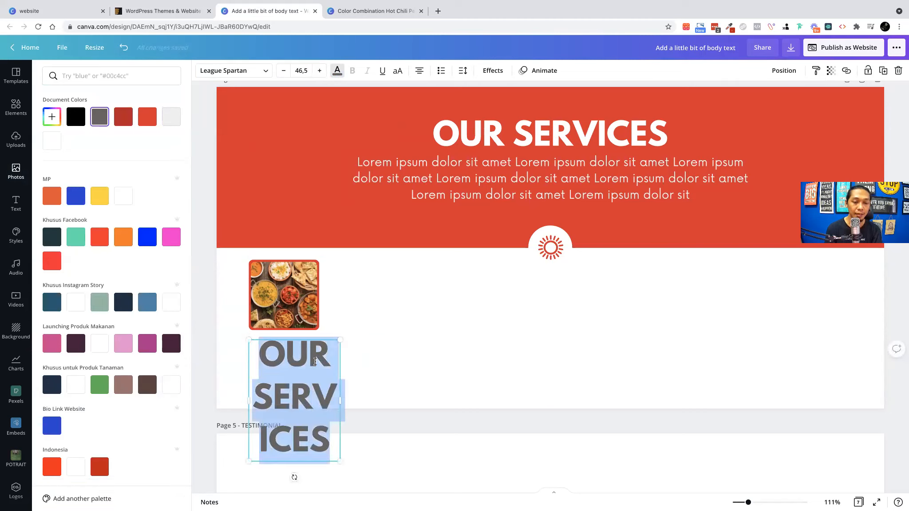
type("HIGIENIS")
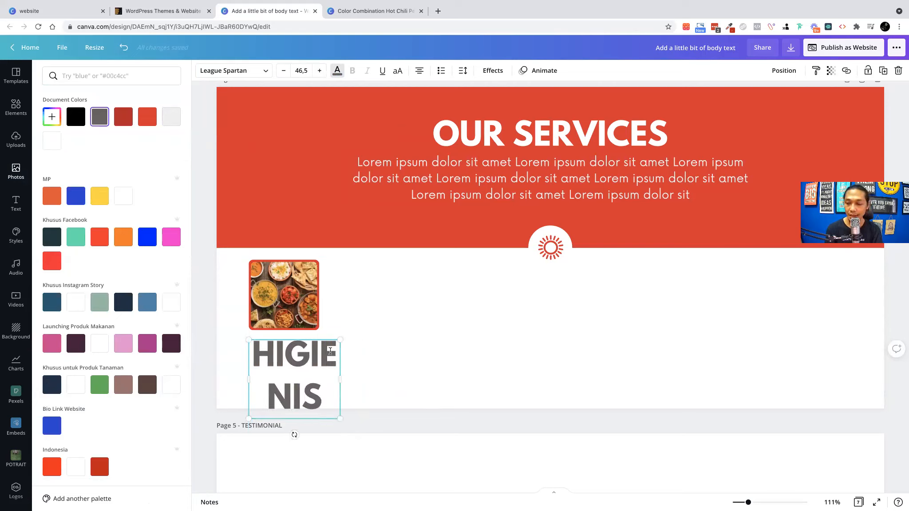
key("ctrl+a")
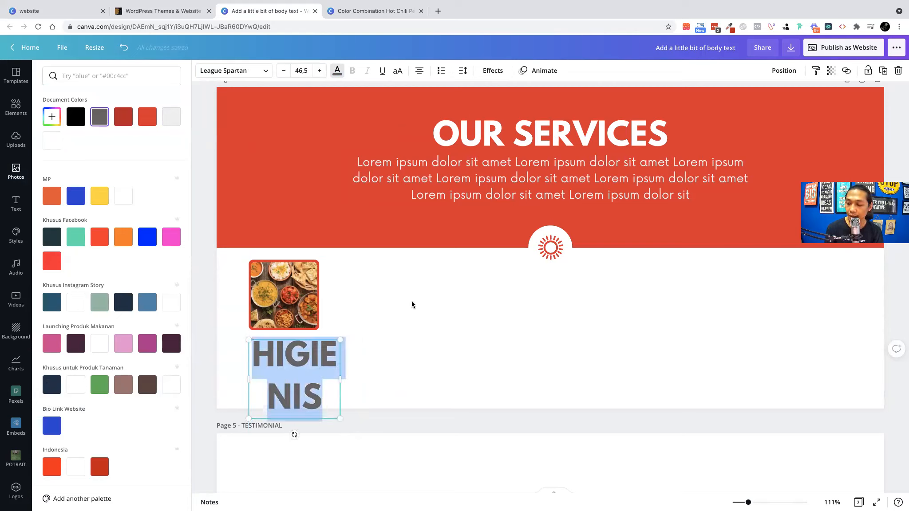
left_click(302, 66)
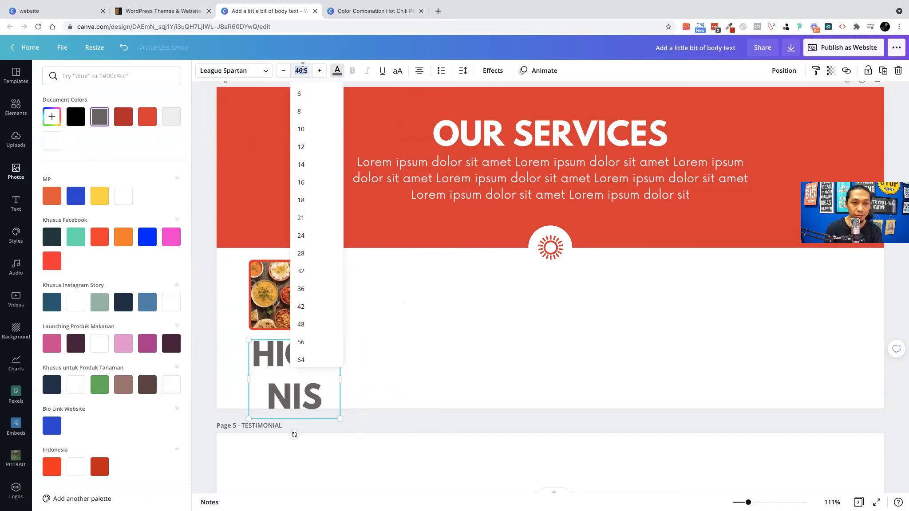
type("20")
key("Return")
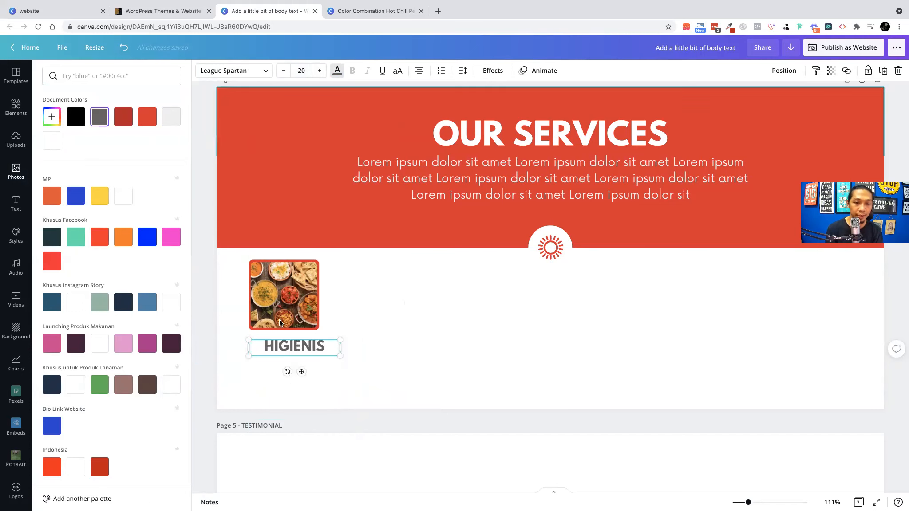
Align the bordered food photo and the HIGIENIS heading on a common horizontal center.
left_click(383, 361)
left_click(294, 346)
left_click(298, 332, "shift")
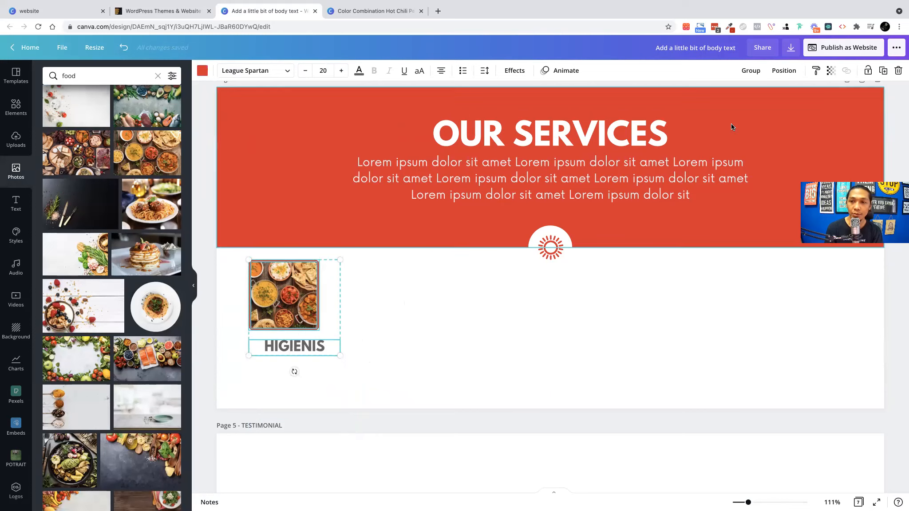
left_click(783, 70)
left_click(745, 157)
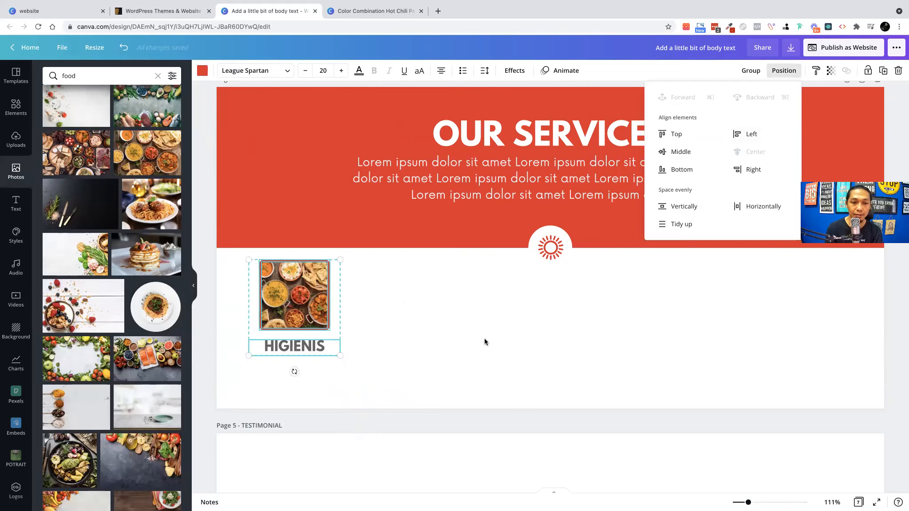
left_click(484, 338)
Copy the banner paragraph below HIGIENIS and replace its text with "Lorem Ipsum Dolor Sit".
left_click(329, 354)
left_click(477, 200)
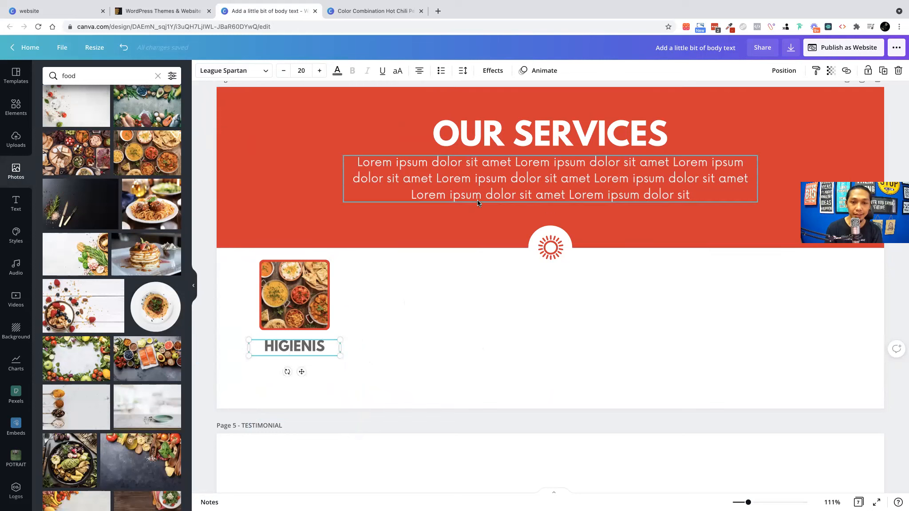
left_click_drag(479, 173, 466, 373)
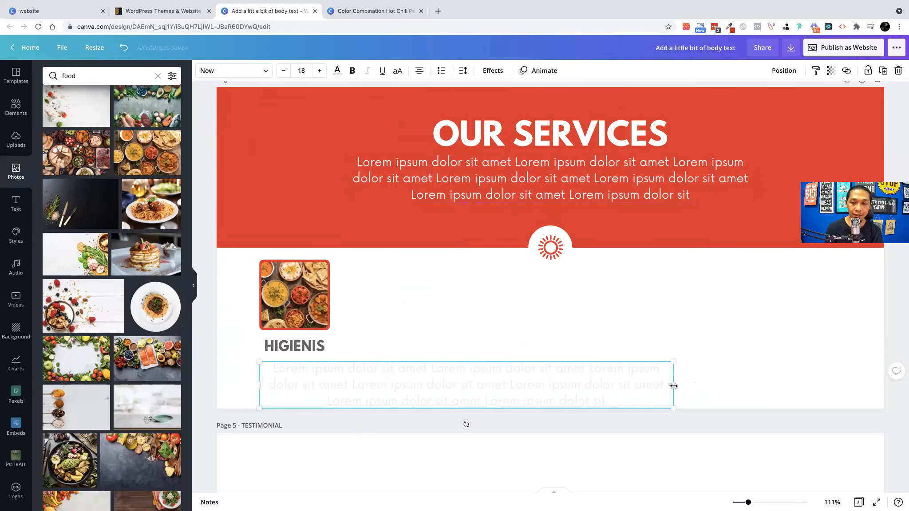
triple_click(608, 385)
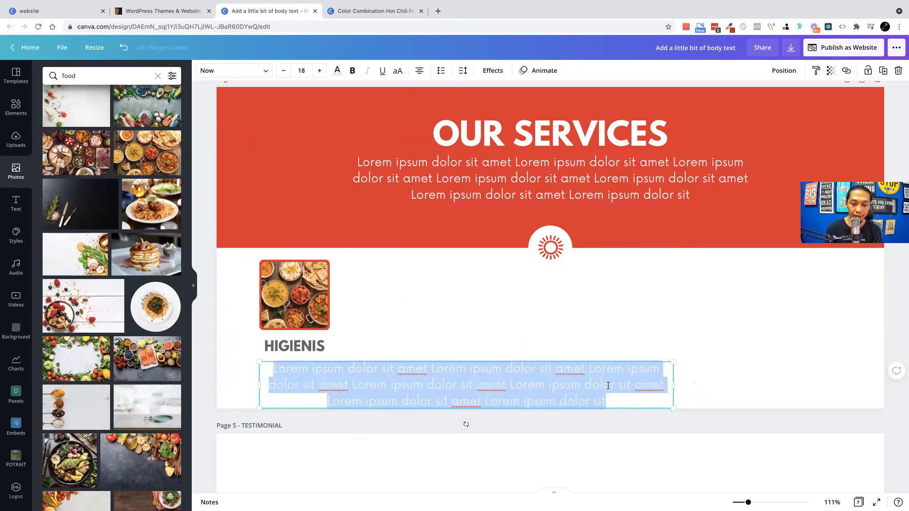
key("BackSpace")
type("Lorem ipsum Dolor Sit")
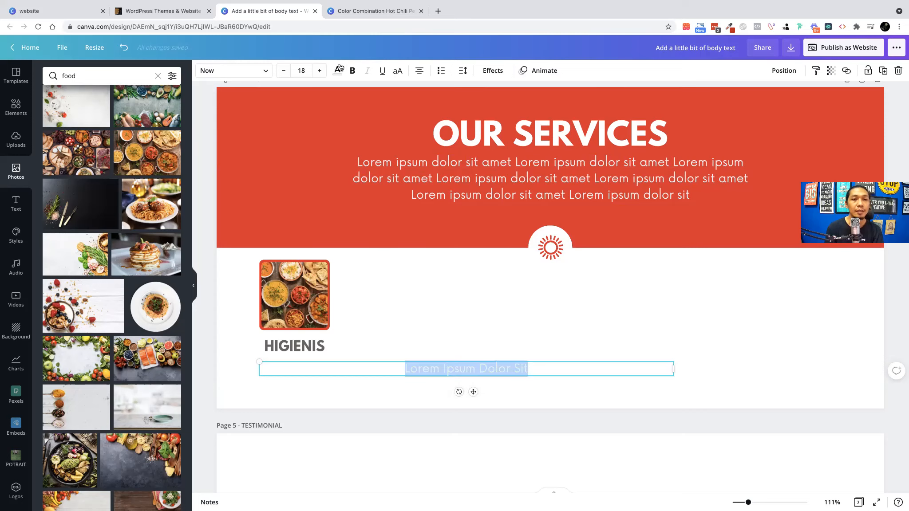
Colour the description text dark gray and the HIGIENIS heading black.
left_click(106, 122)
left_click(298, 345)
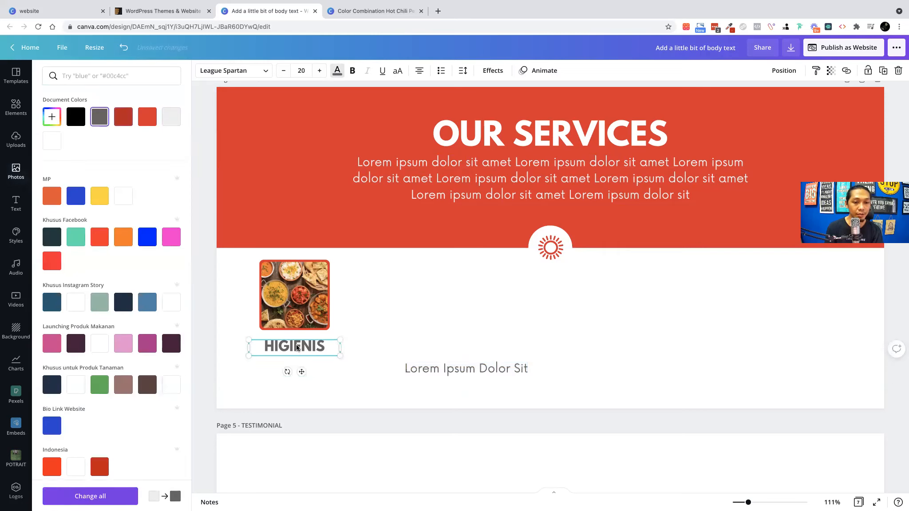
Fit the description to the photo's width at font size 16, directly beneath the HIGIENIS heading.
left_click(668, 369)
left_click_drag(674, 369, 329, 369)
key("Return")
left_click(301, 70)
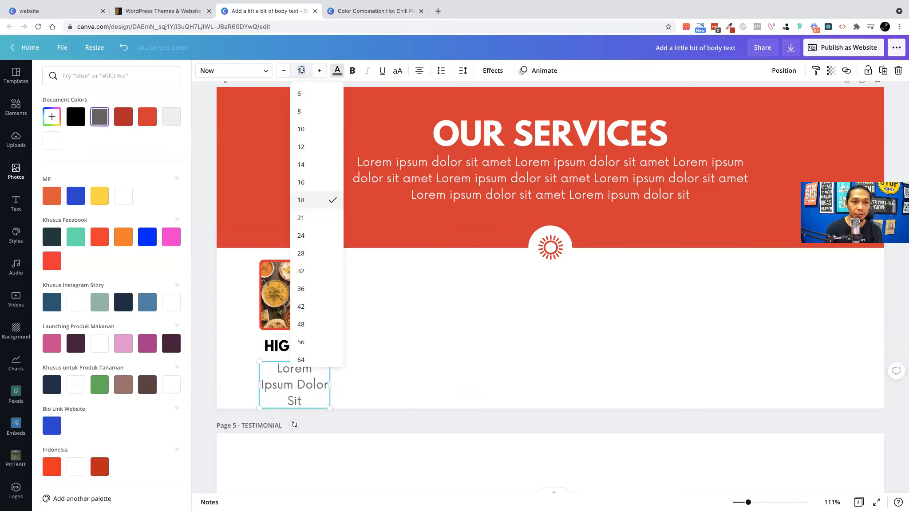
type("16")
key("Return")
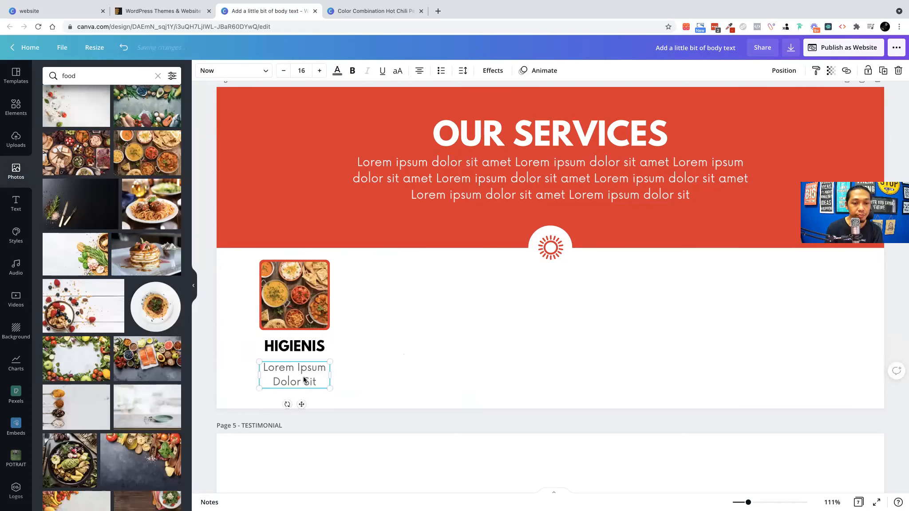
left_click_drag(303, 372, 303, 366)
left_click(397, 362)
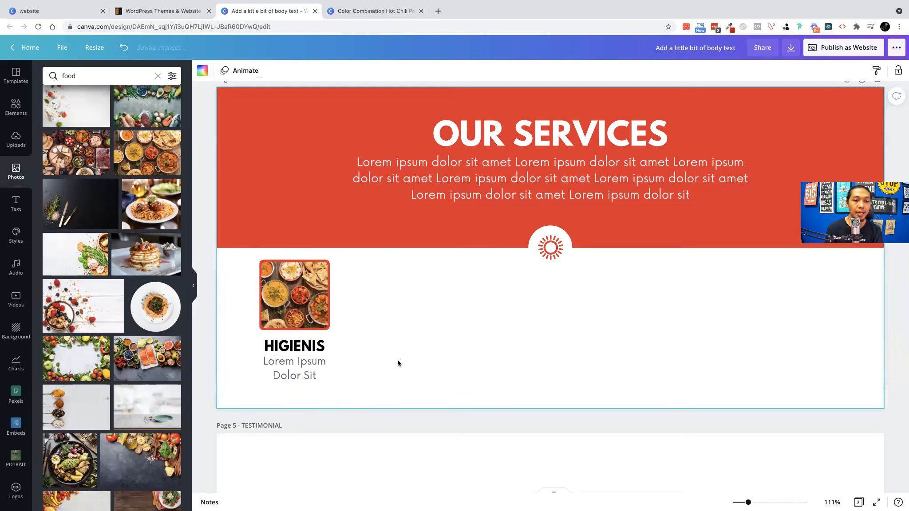
Group the bordered photo, the HIGIENIS heading and the description into one service card.
left_click(318, 374)
left_click(296, 347, "shift")
left_click_drag(416, 381, 213, 271)
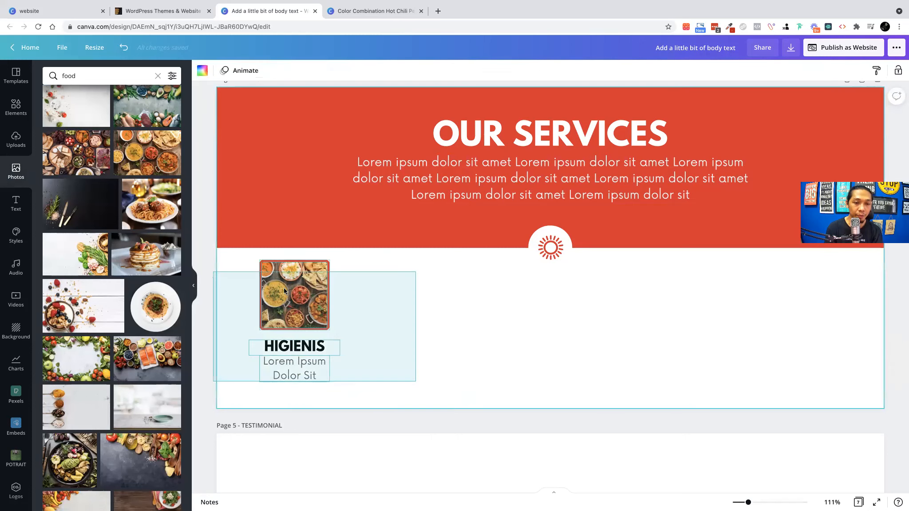
left_click_drag(284, 290, 284, 290)
key("super+g")
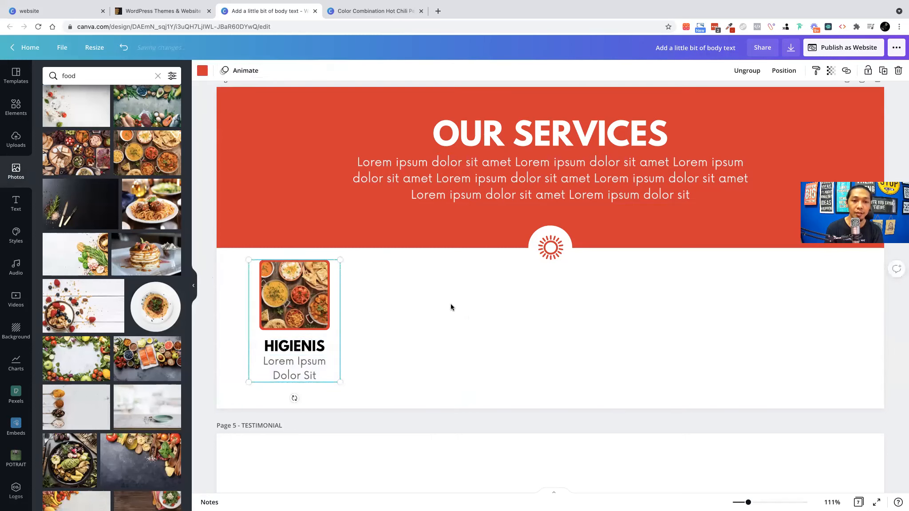
Duplicate the service card twice to form a row of three and tidy up their spacing evenly.
left_click_drag(308, 290, 573, 294)
left_click(437, 293, "shift")
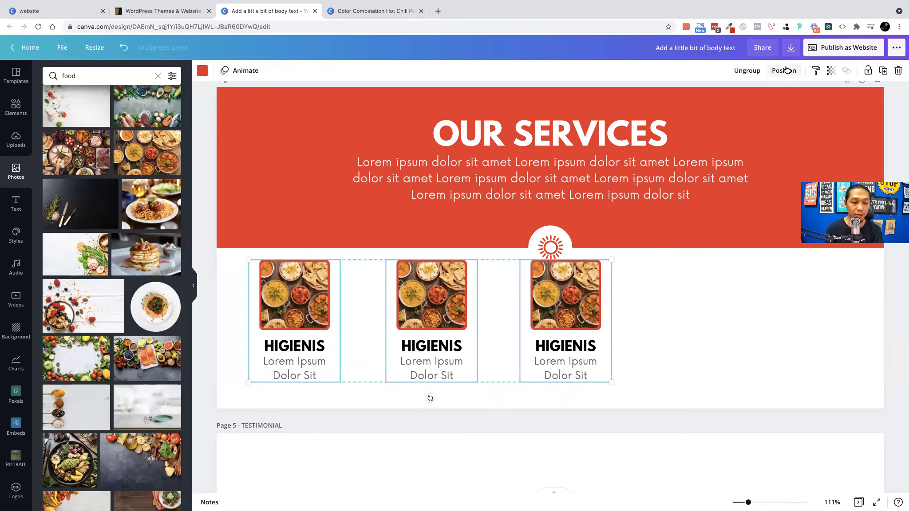
left_click(682, 244)
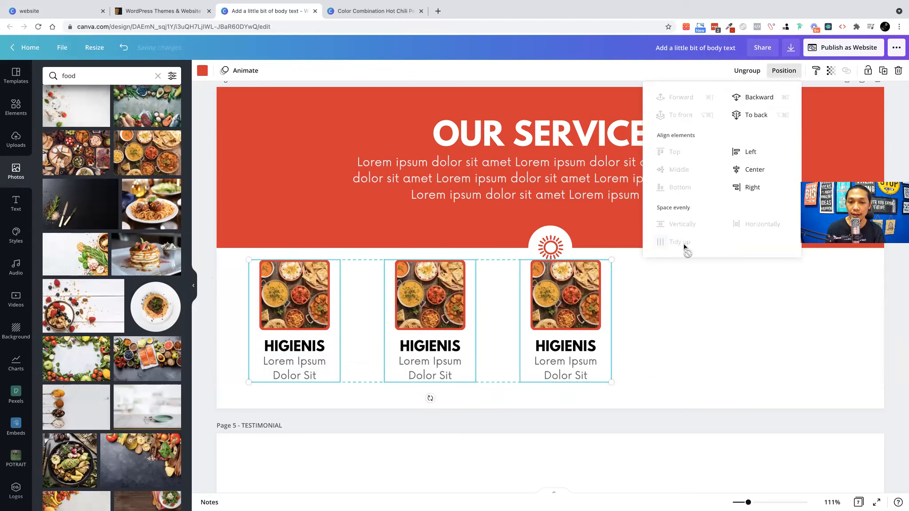
left_click(746, 339)
Move the three service cards together so they are centered horizontally in the white area, slightly lower below the banner.
left_click_drag(566, 309, 579, 316)
key("ctrl+z")
left_click_drag(683, 328, 288, 328)
left_click_drag(491, 322, 529, 327)
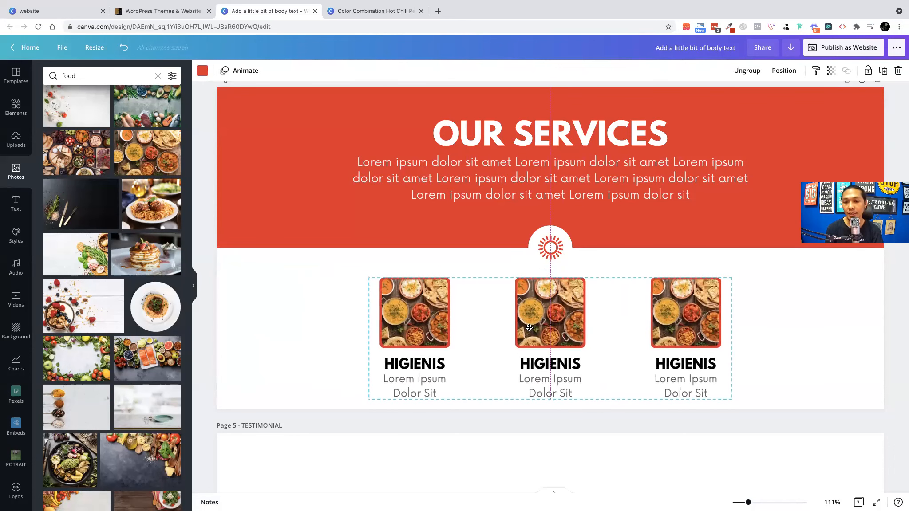
left_click(755, 328)
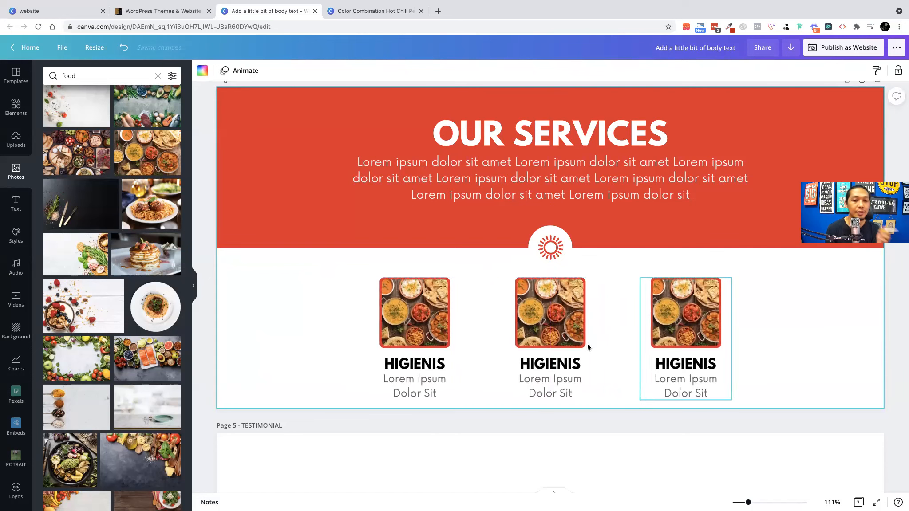
Rename the middle service card's heading to MURAH and the third card's heading to FAST.
left_click(548, 364)
double_click(547, 362)
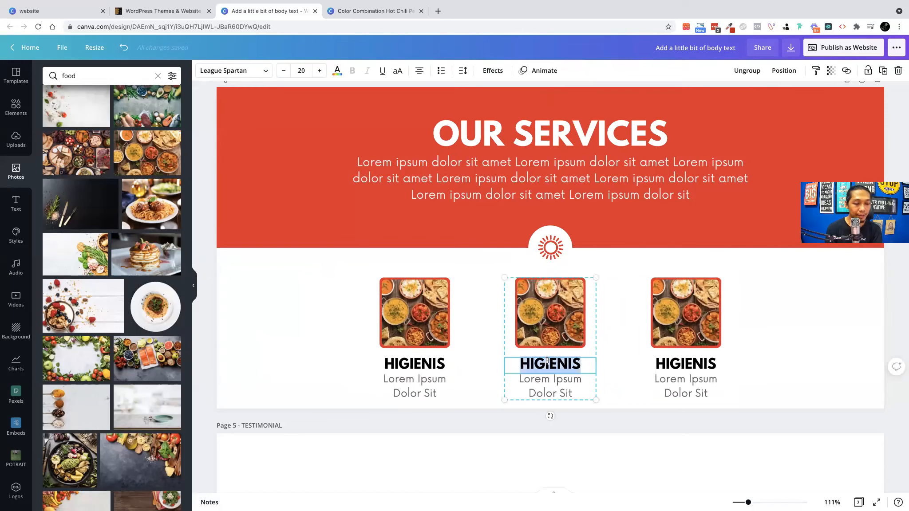
type("MURAH")
left_click(688, 363)
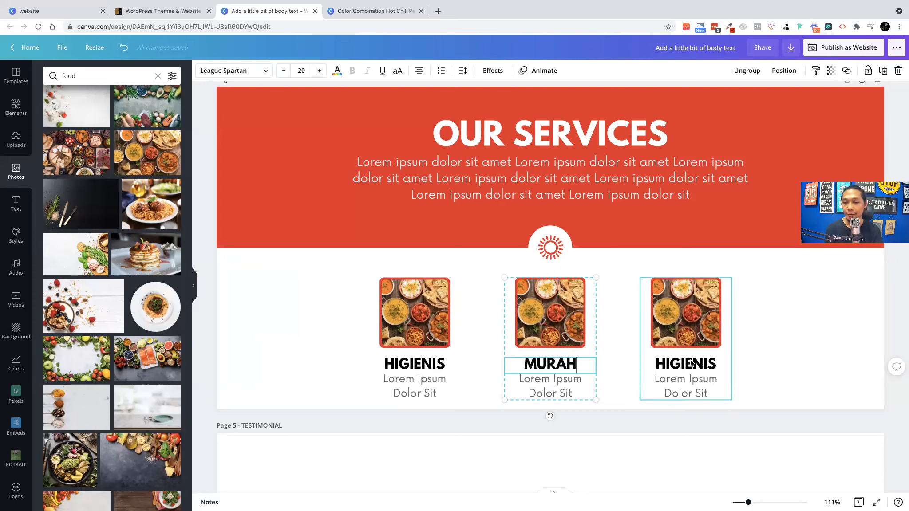
double_click(688, 363)
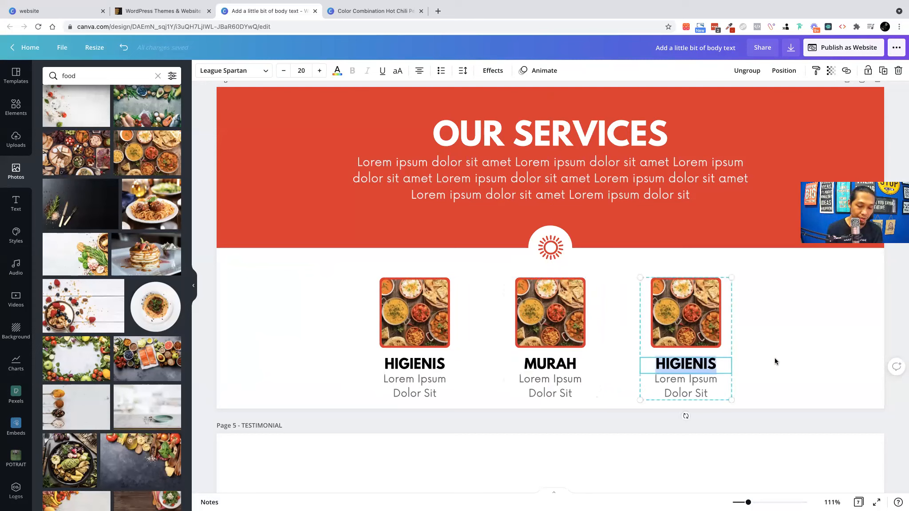
type("CLEAFAST")
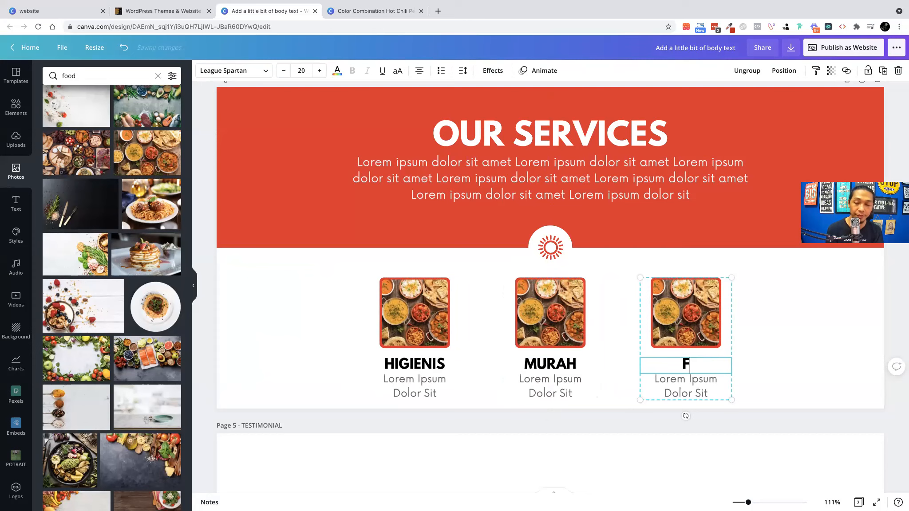
left_click(783, 295)
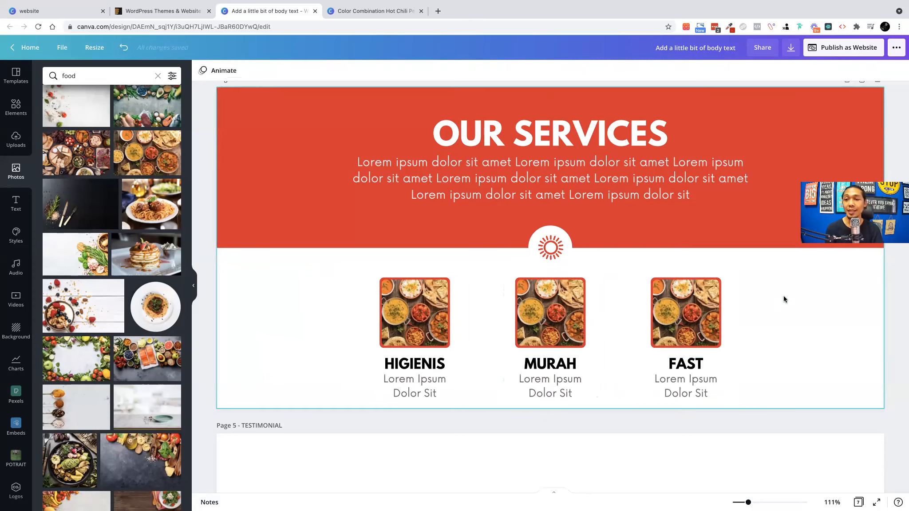
Review the finished website pages in the editor and in a full-screen preview, stepping back from the OUR SERVICES page.
scroll(562, 311, "up", 10)
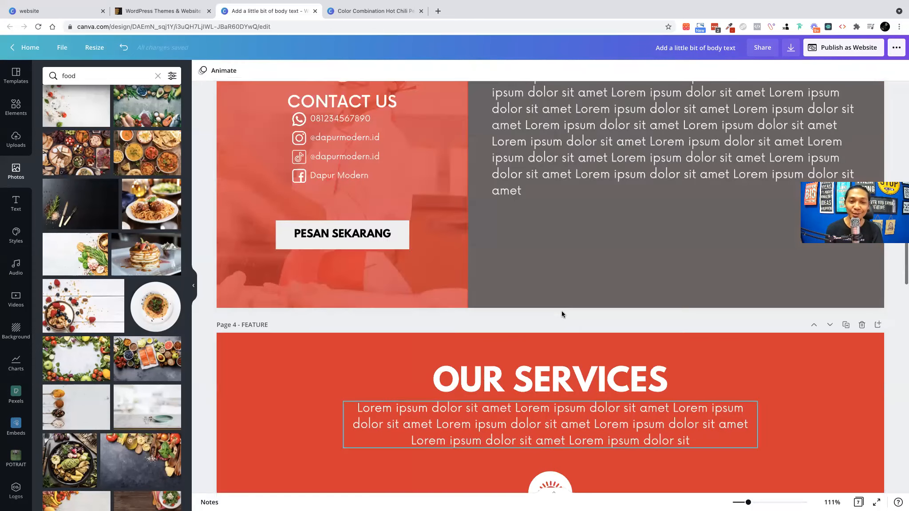
scroll(565, 316, "down", 10)
scroll(565, 316, "up", 15)
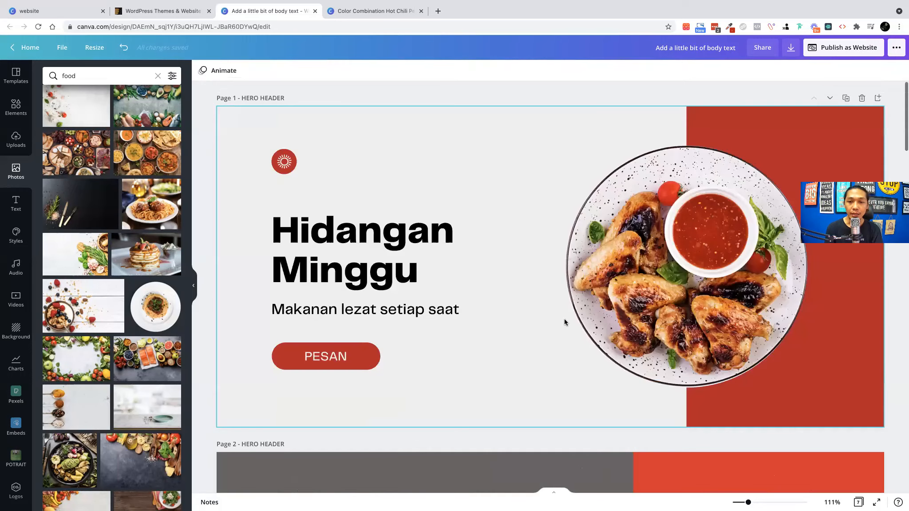
scroll(564, 319, "down", 3)
scroll(563, 321, "up", 3)
scroll(563, 322, "down", 15)
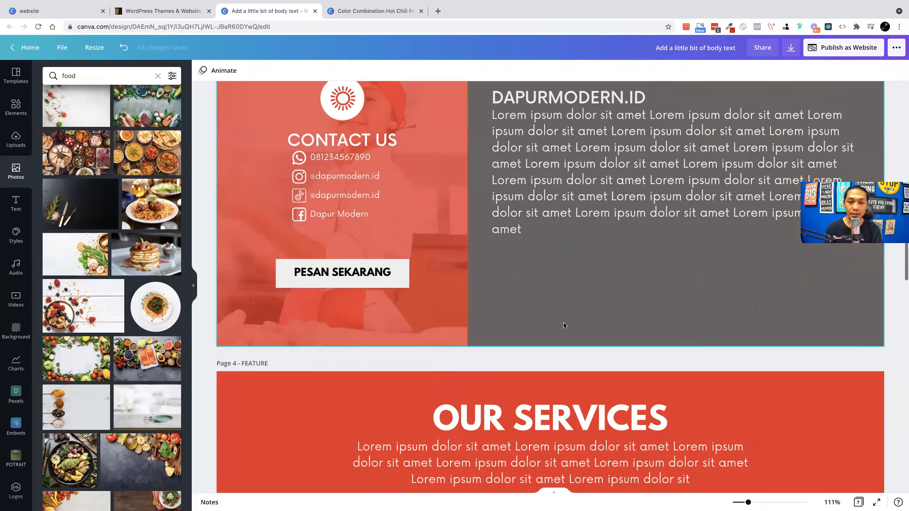
scroll(563, 322, "up", 10)
scroll(563, 321, "down", 7)
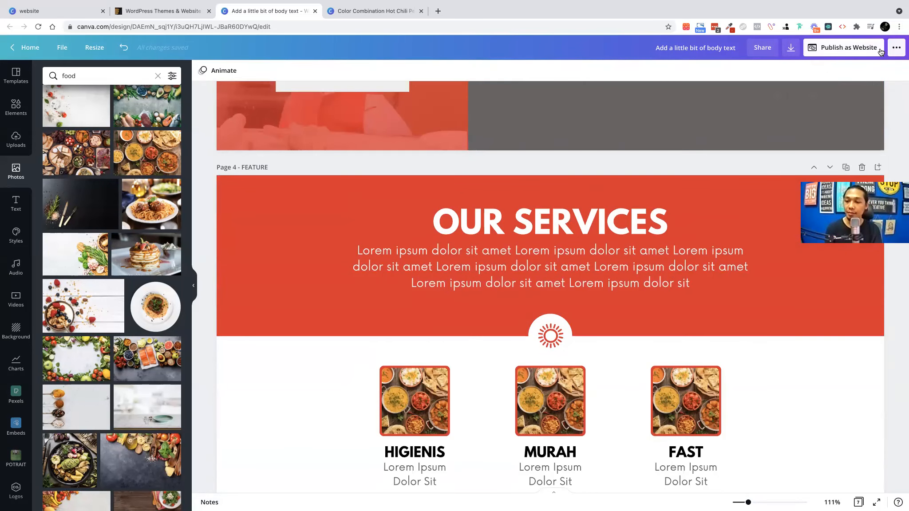
left_click(872, 504)
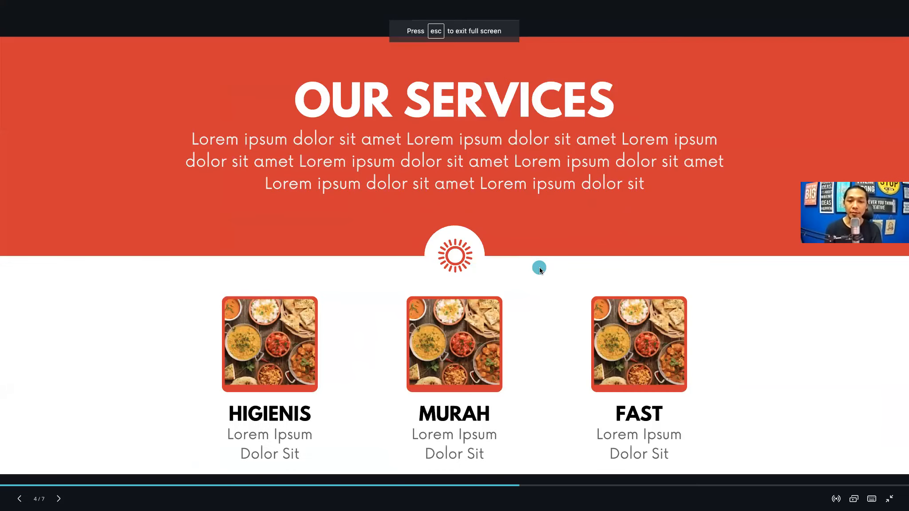
left_click(20, 499)
left_click(20, 499)
key("Escape")
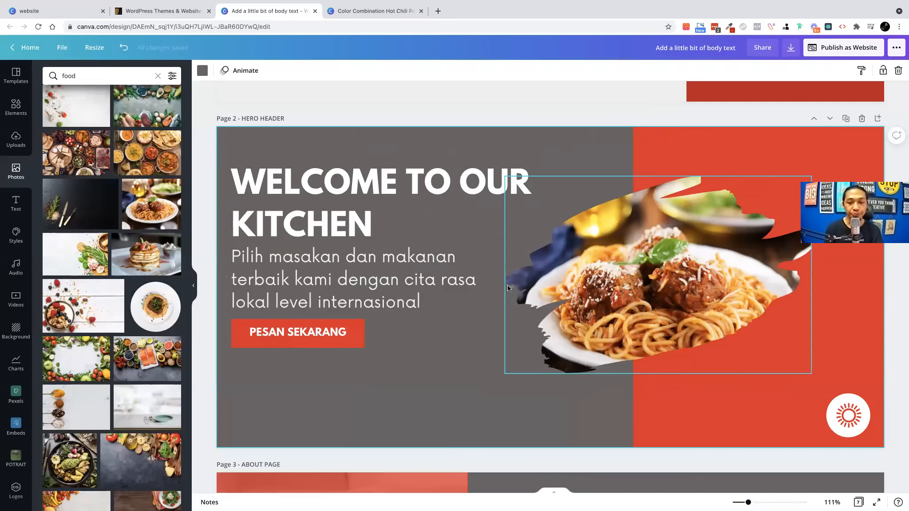
Compare the OUR SERVICES page with the blank TESTIMONIAL page and the ABOUT US page.
scroll(507, 285, "down", 10)
scroll(507, 288, "down", 5)
scroll(506, 288, "up", 3)
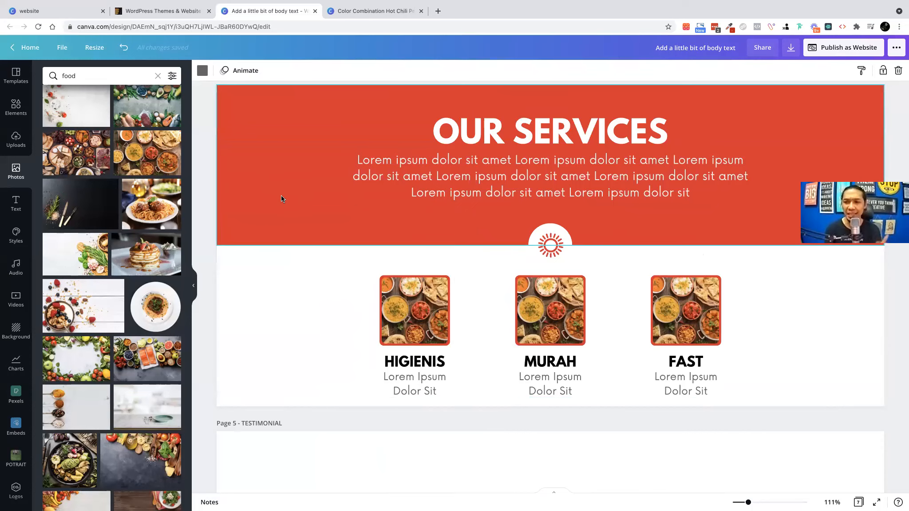
scroll(282, 195, "up", 3)
scroll(282, 224, "down", 3)
scroll(283, 226, "down", 10)
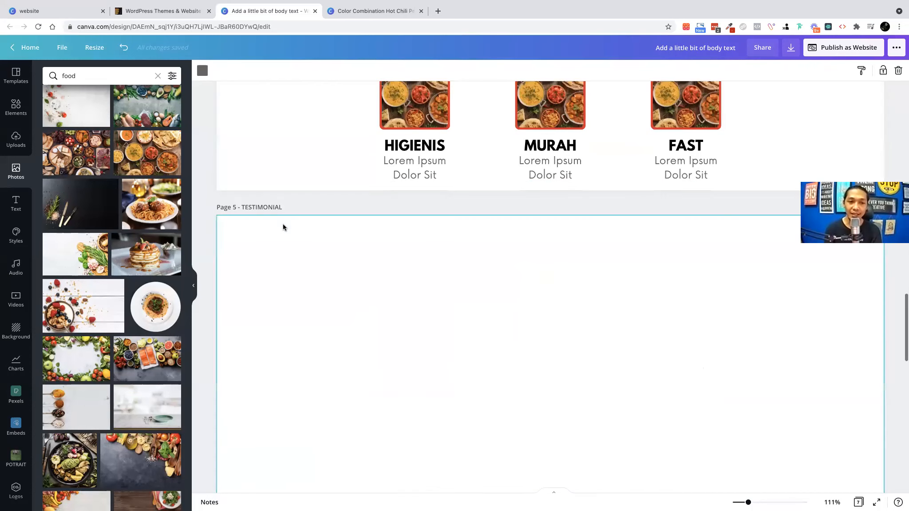
scroll(283, 227, "up", 8)
scroll(297, 223, "down", 3)
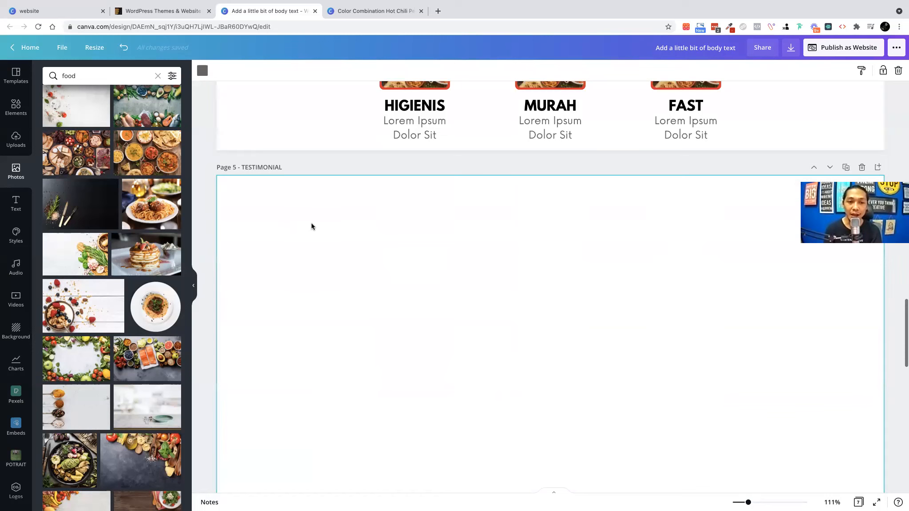
scroll(311, 230, "up", 10)
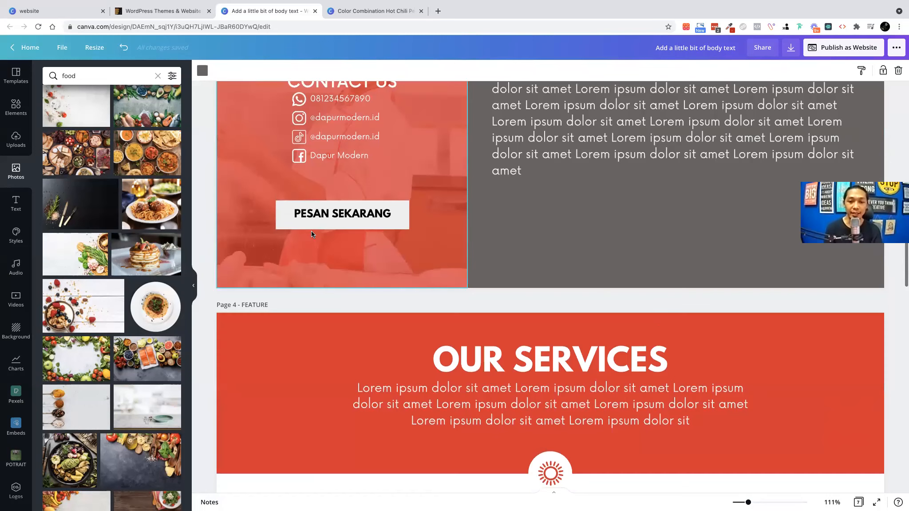
Copy the red banner from the OUR SERVICES page to the TESTIMONIAL page and place it across the lower half.
scroll(320, 208, "down", 4)
scroll(325, 196, "down", 4)
left_click(381, 209)
scroll(384, 213, "down", 4)
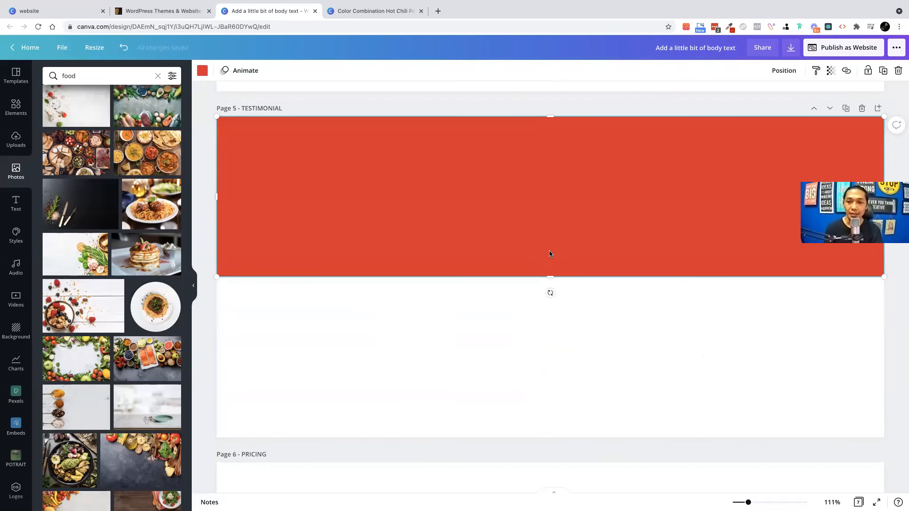
left_click_drag(541, 235, 553, 353)
left_click(345, 203)
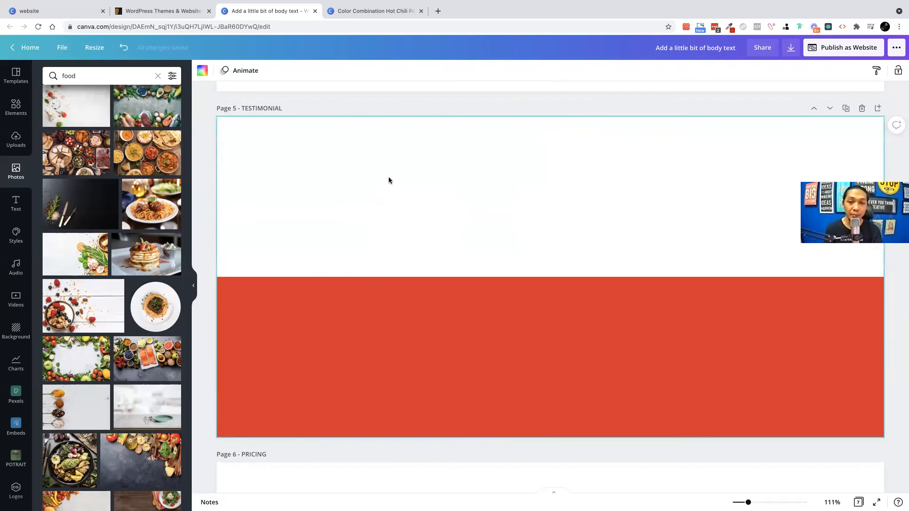
Copy the OUR SERVICES heading and its paragraph together onto the white upper half of the TESTIMONIAL page.
scroll(388, 181, "up", 10)
left_click(541, 262)
left_click(507, 286, "shift")
scroll(537, 296, "down", 8)
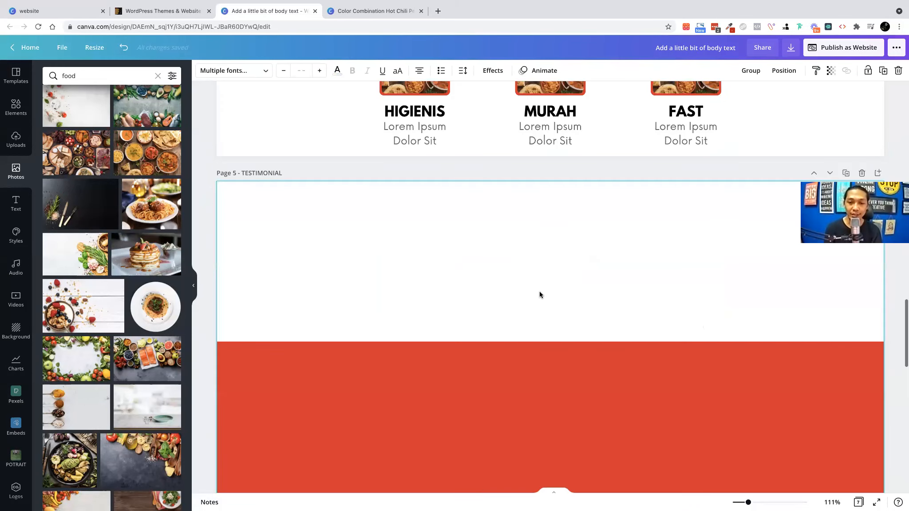
key("ctrl+v")
Recolor the copied heading and paragraph on the TESTIMONIAL page dark gray.
left_click(336, 71)
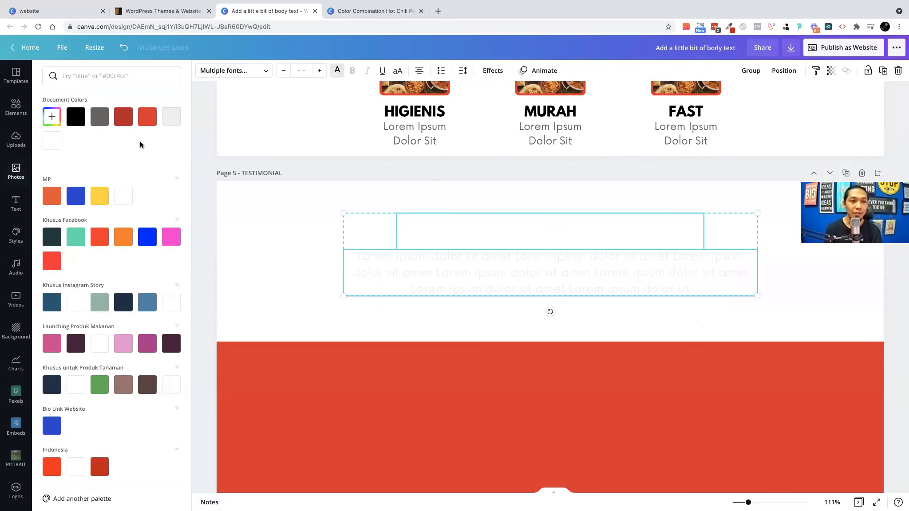
key("Escape")
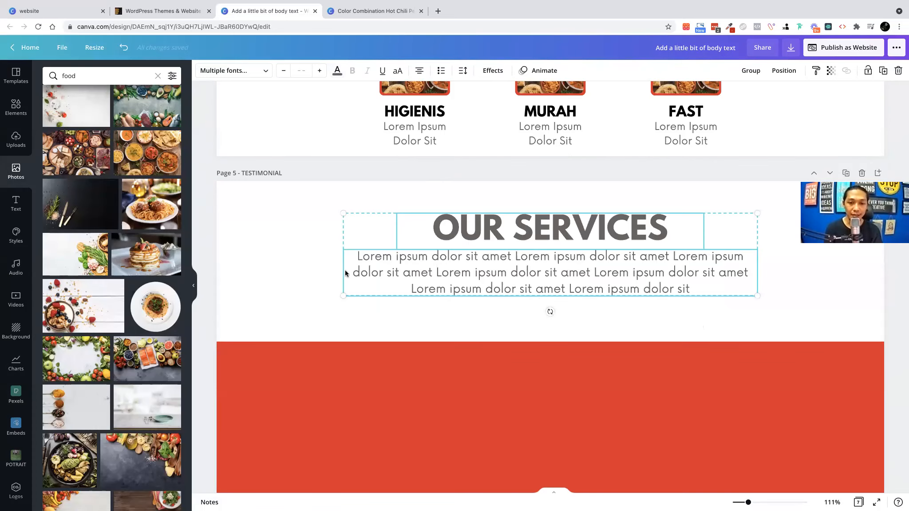
left_click(314, 244)
Set the TESTIMONIAL page's background to the dark gray document color.
scroll(312, 246, "up", 10)
scroll(457, 301, "up", 5)
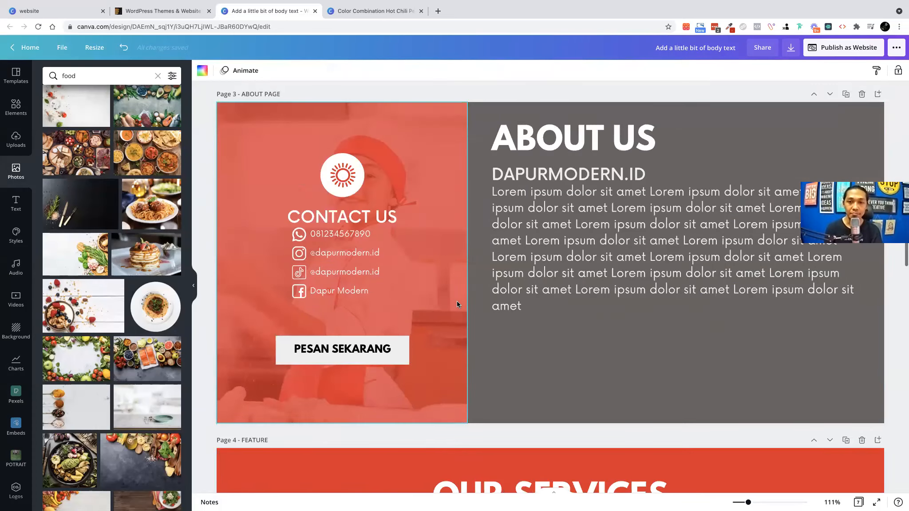
scroll(457, 301, "down", 10)
scroll(457, 304, "up", 5)
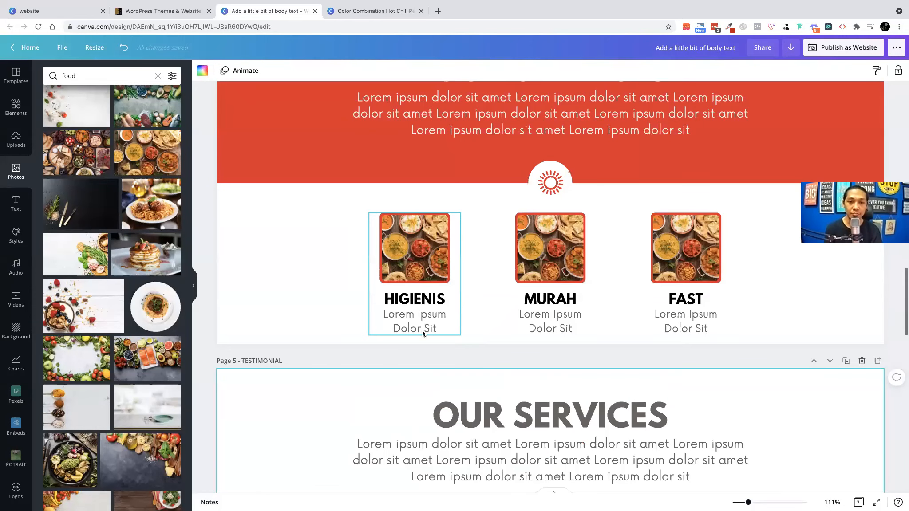
scroll(421, 330, "down", 2)
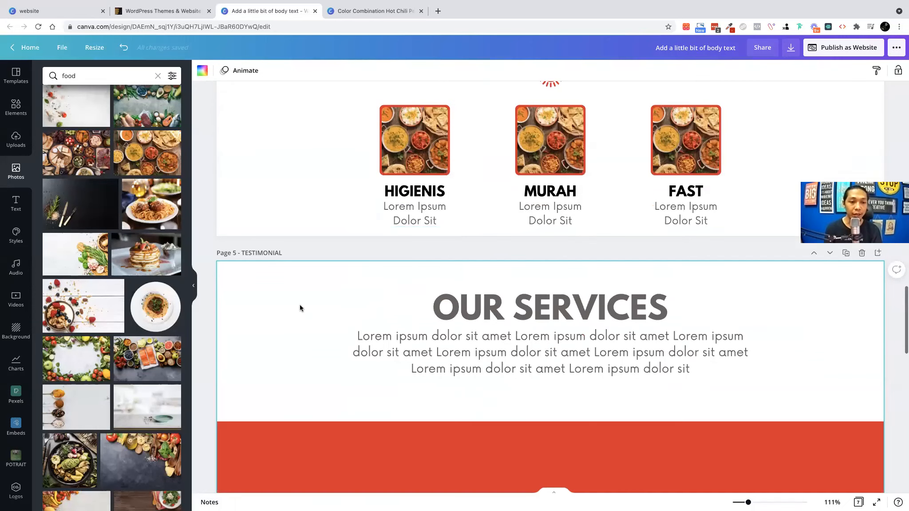
left_click(201, 74)
left_click(99, 116)
Change the text color of the TESTIMONIAL page's heading and paragraph to white.
left_click(483, 325)
left_click(471, 347, "shift")
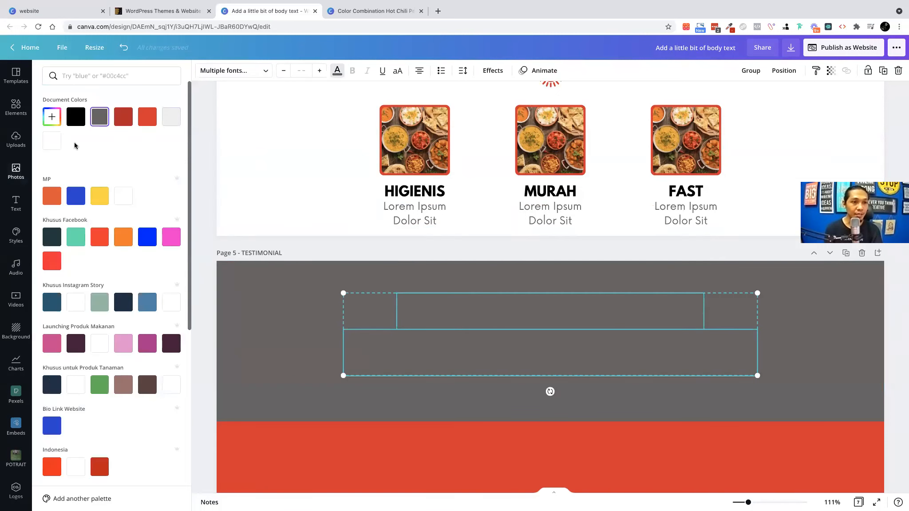
left_click(52, 140)
left_click(485, 377)
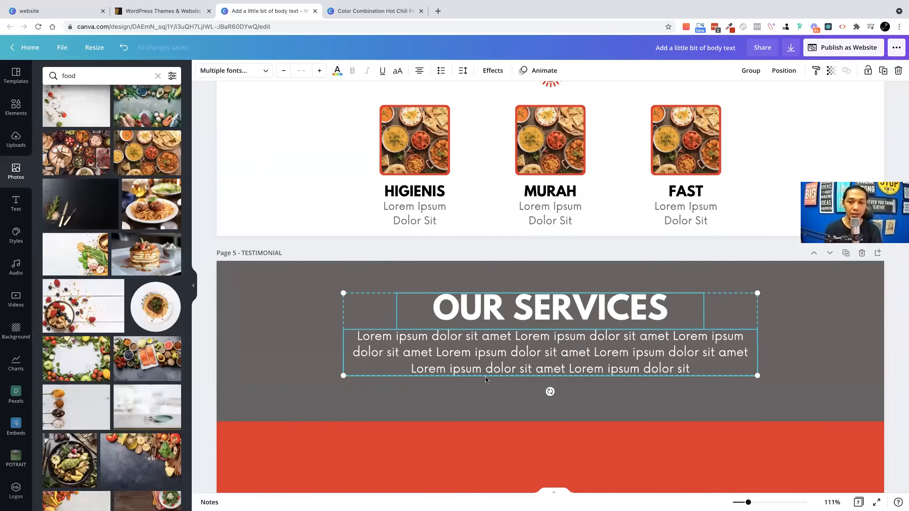
left_click(663, 411)
left_click(582, 355)
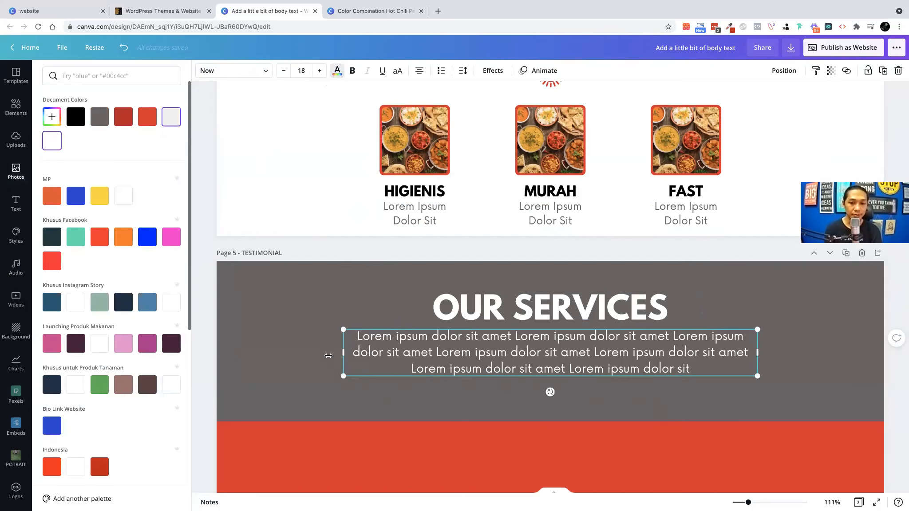
Replace the TESTIMONIAL page's heading text with OUR HAPPY CUSTOMERS.
double_click(525, 306)
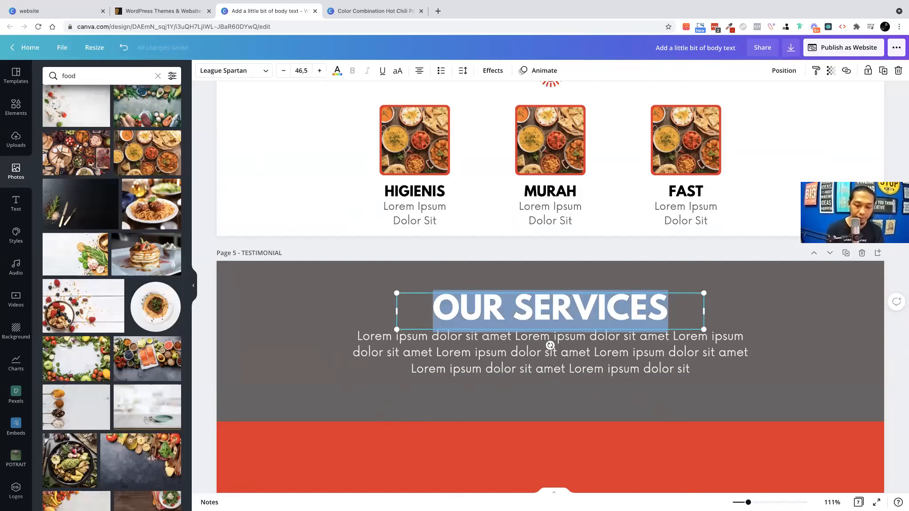
type("OUR ")
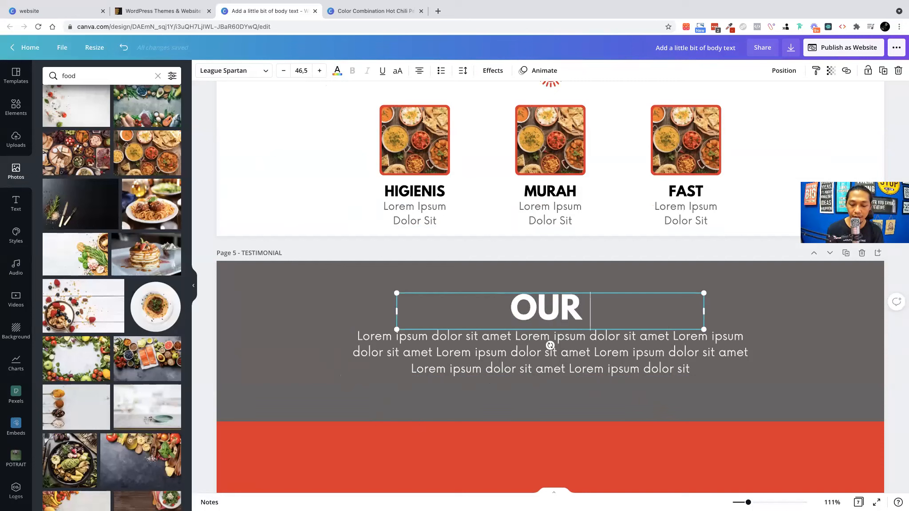
type("HAPPY CUSTPM")
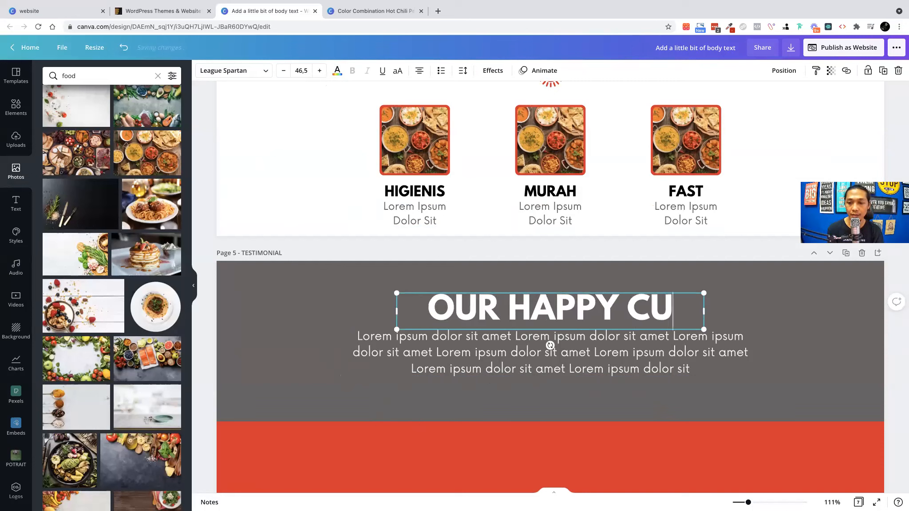
key("BackSpace")
key("BackSpace")
key("BackSpace")
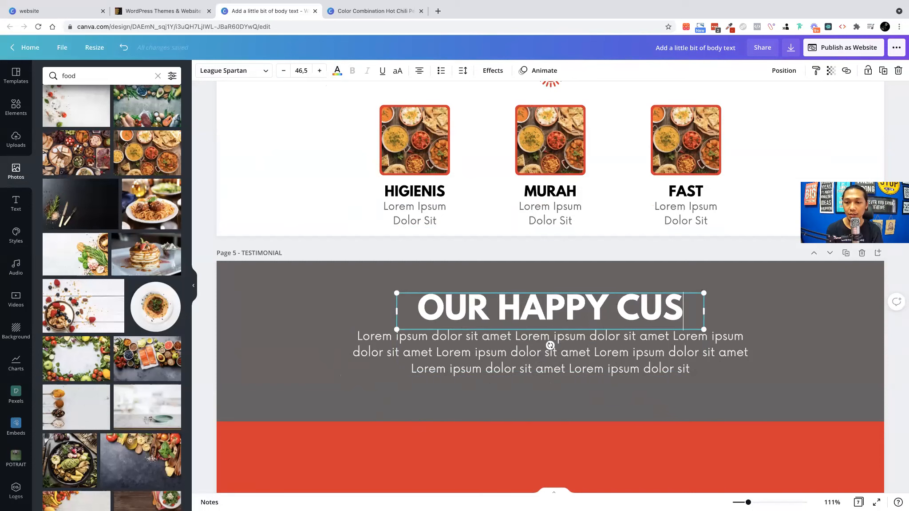
type("TOMERS")
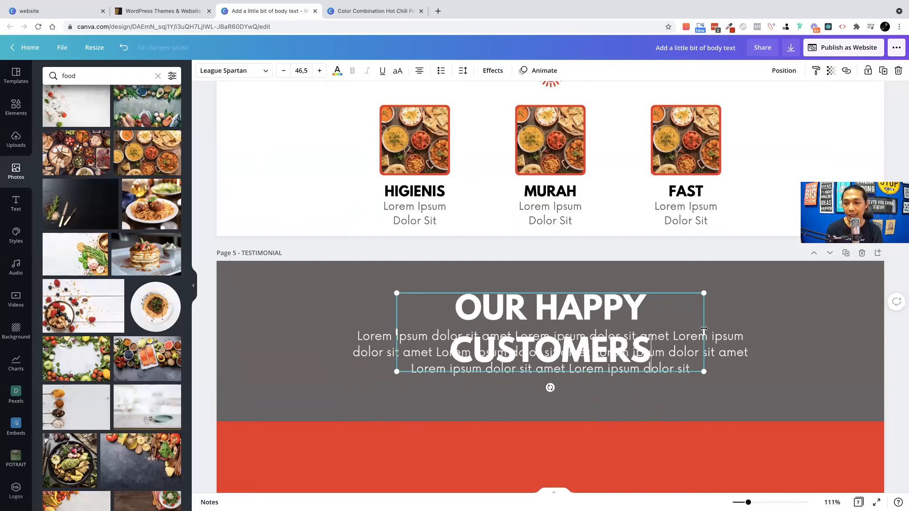
Widen the OUR HAPPY CUSTOMERS text box so it fits on one line and center it horizontally on the page.
left_click_drag(735, 321, 842, 313)
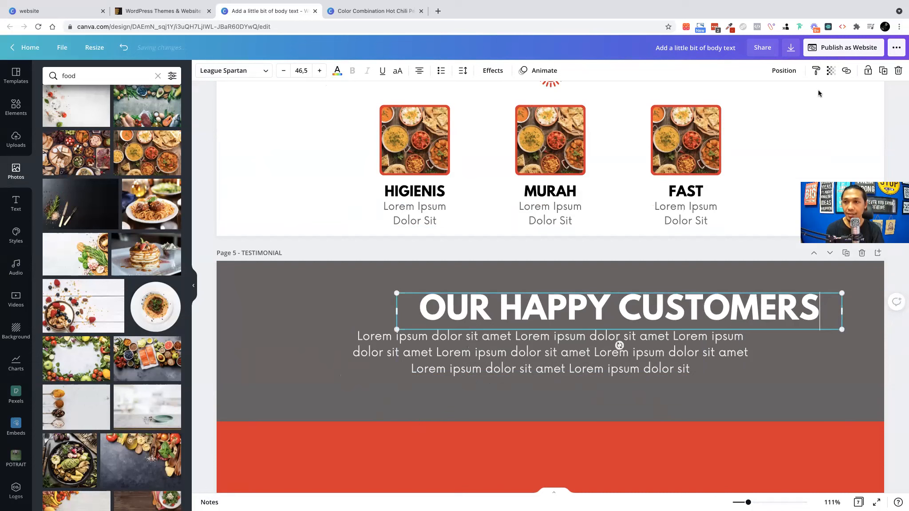
left_click(754, 148)
left_click(462, 410)
left_click(470, 412)
left_click(489, 369)
Extend the red rectangle on the TESTIMONIAL page upward until its upper edge sits just below the paragraph.
left_click(541, 427)
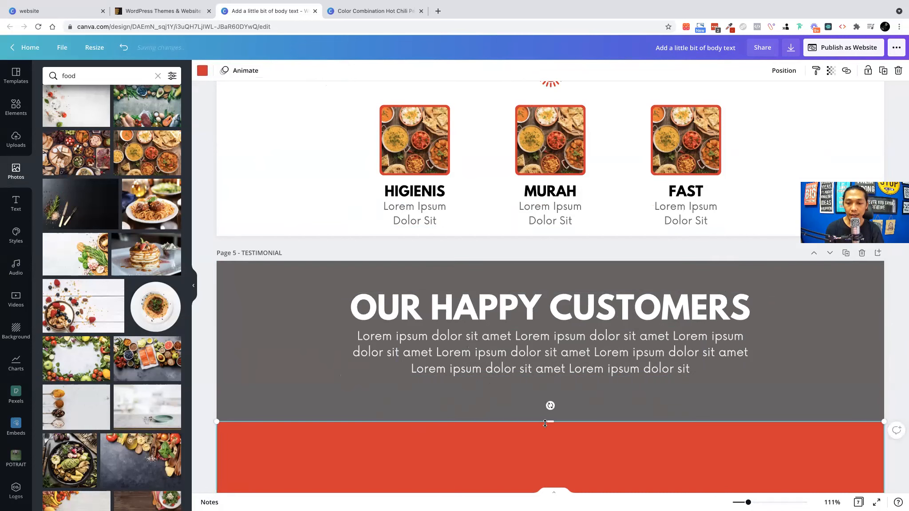
left_click_drag(528, 397, 515, 386)
scroll(509, 403, "down", 3)
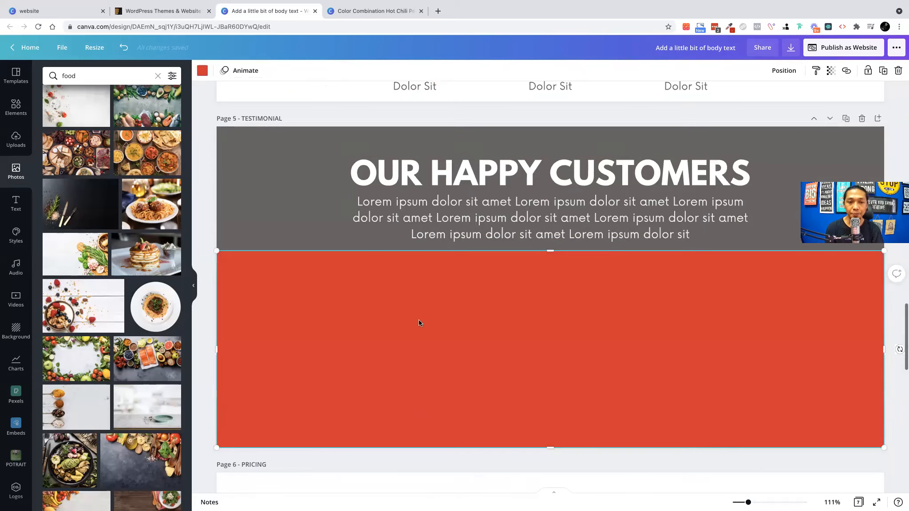
left_click(208, 249)
scroll(223, 242, "up", 3)
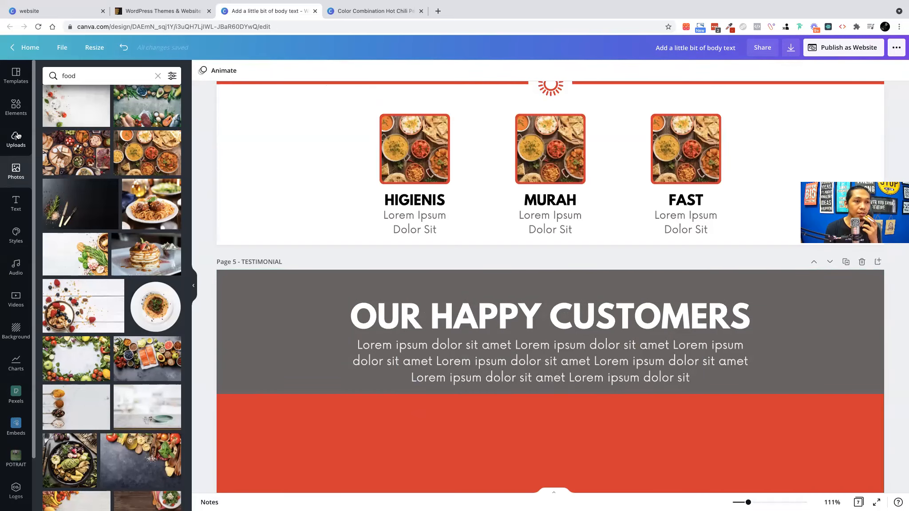
Add the outlined circular frame from the Frames elements and place it on the left side of the TESTIMONIAL page's red area.
left_click(16, 107)
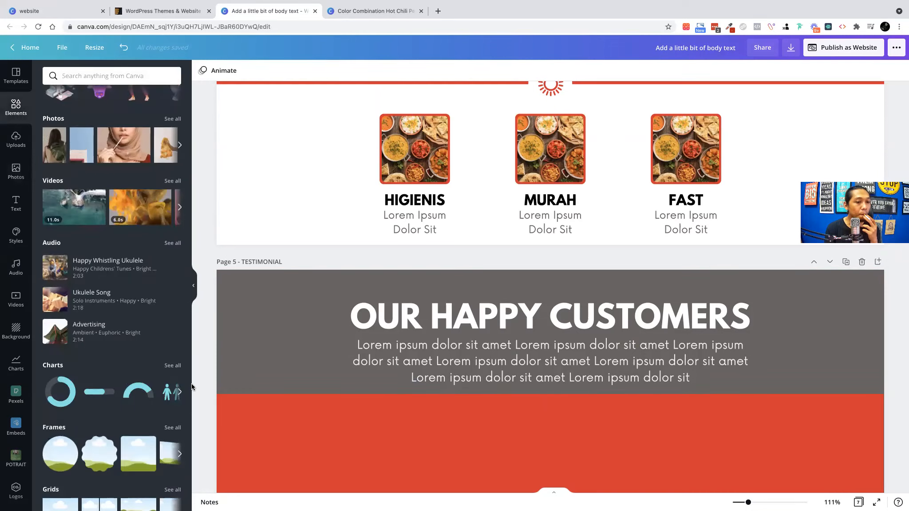
left_click(178, 428)
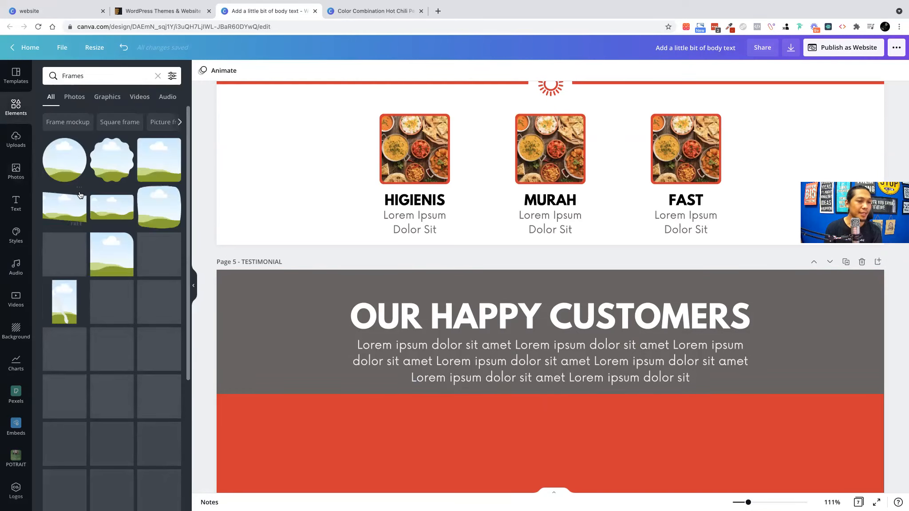
scroll(129, 297, "down", 10)
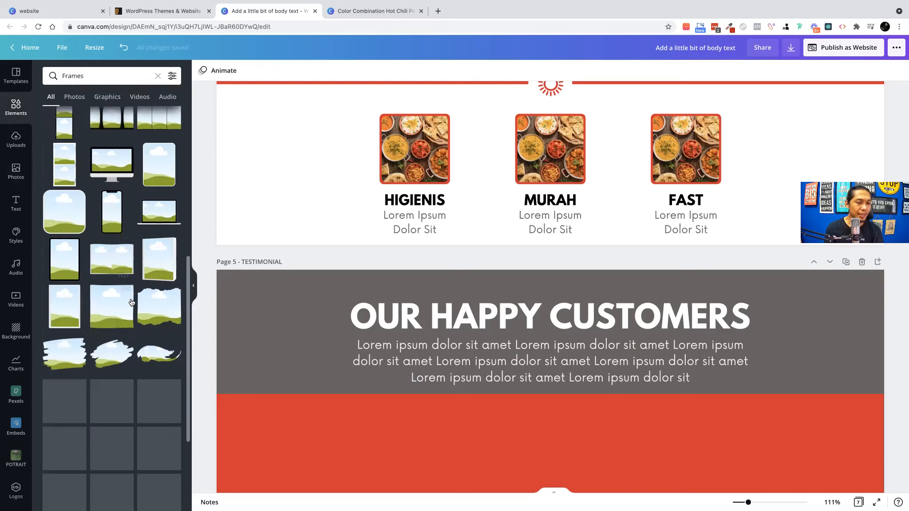
scroll(131, 302, "down", 1)
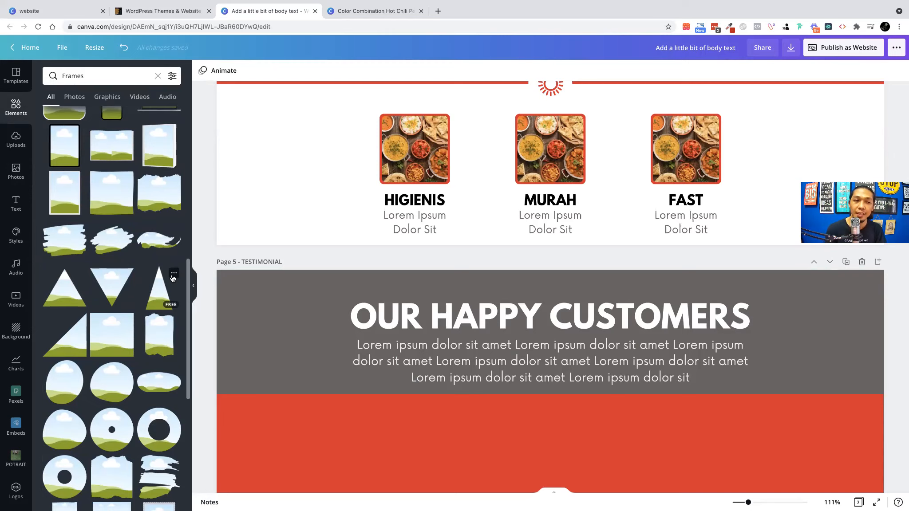
scroll(120, 228, "down", 7)
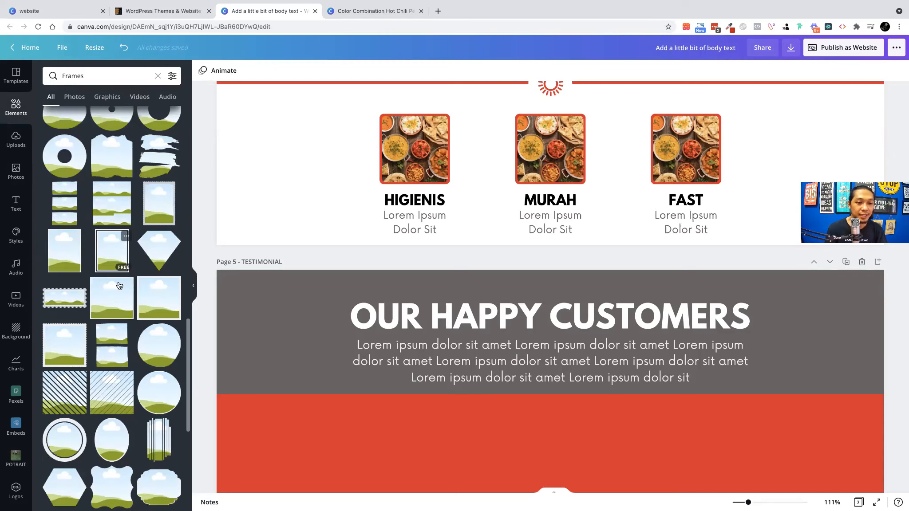
scroll(306, 409, "down", 4)
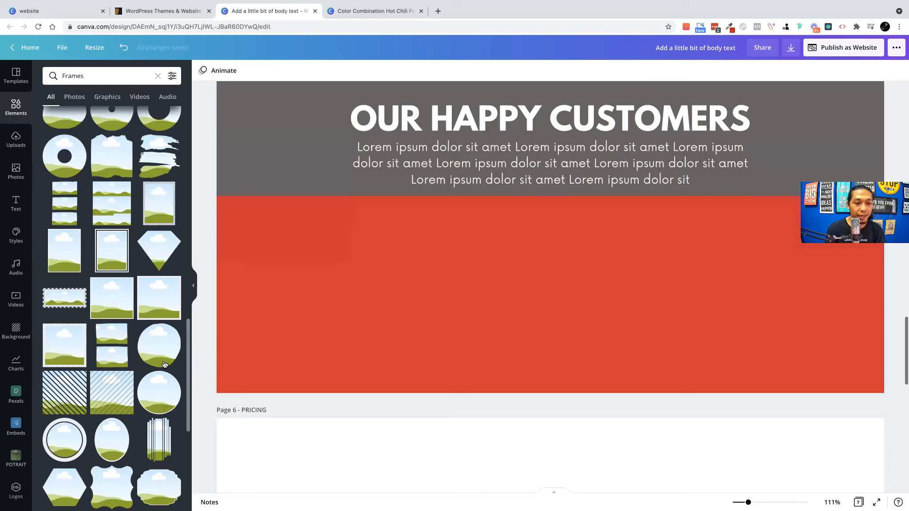
left_click(162, 385)
left_click_drag(507, 257, 355, 301)
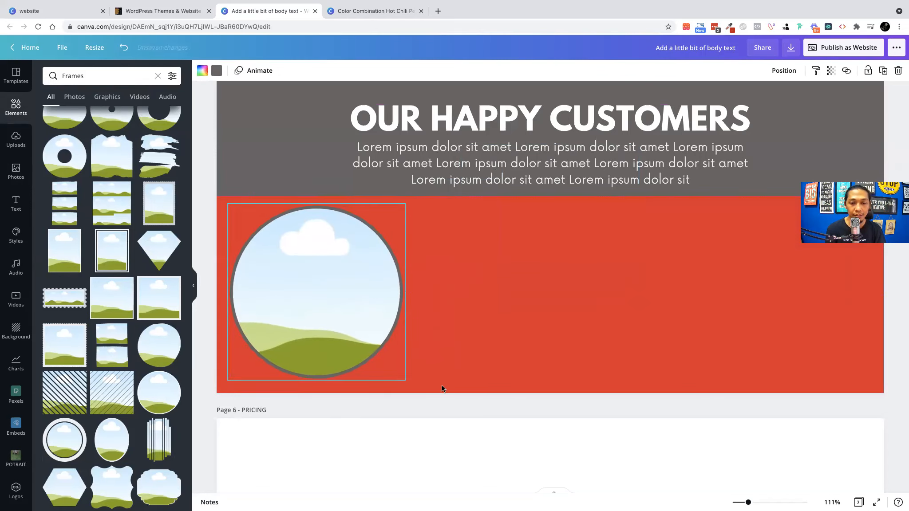
Shrink the circular frame to about 144 × 143 and change its outline color to white.
left_click_drag(403, 380, 320, 270)
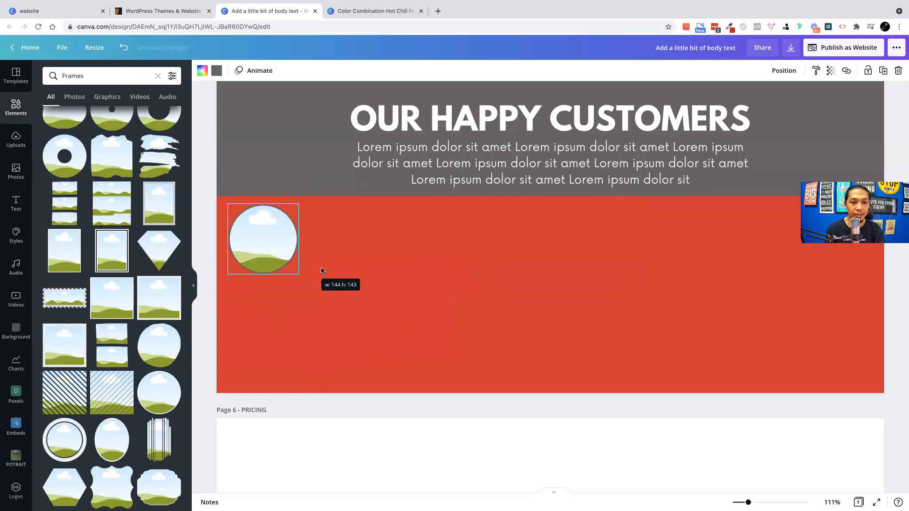
left_click(217, 70)
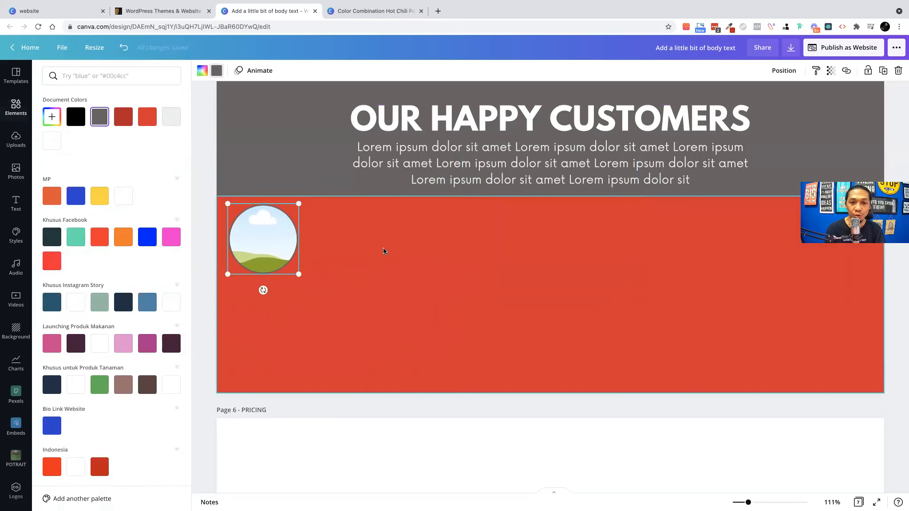
left_click(124, 197)
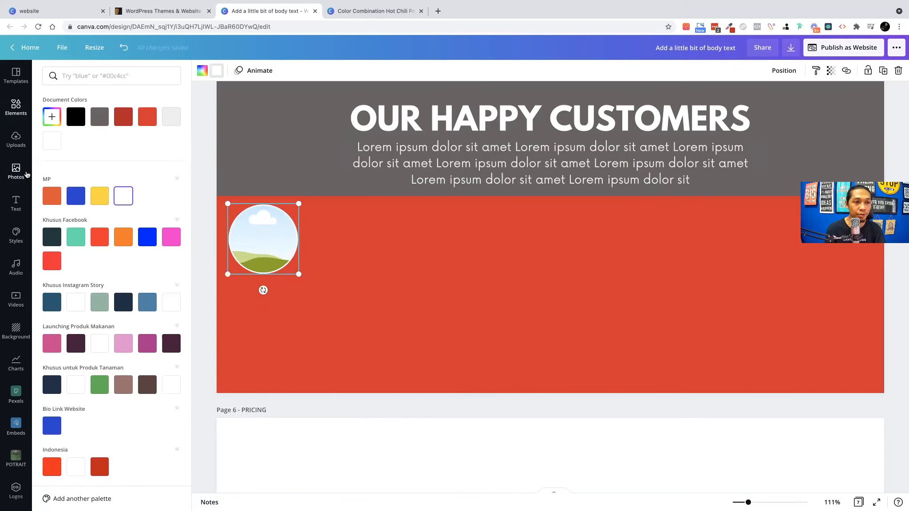
Search photos for cooking, fill the circular frame with the picture of a person cooking in a kitchen, and shift the frame rightward.
left_click(17, 170)
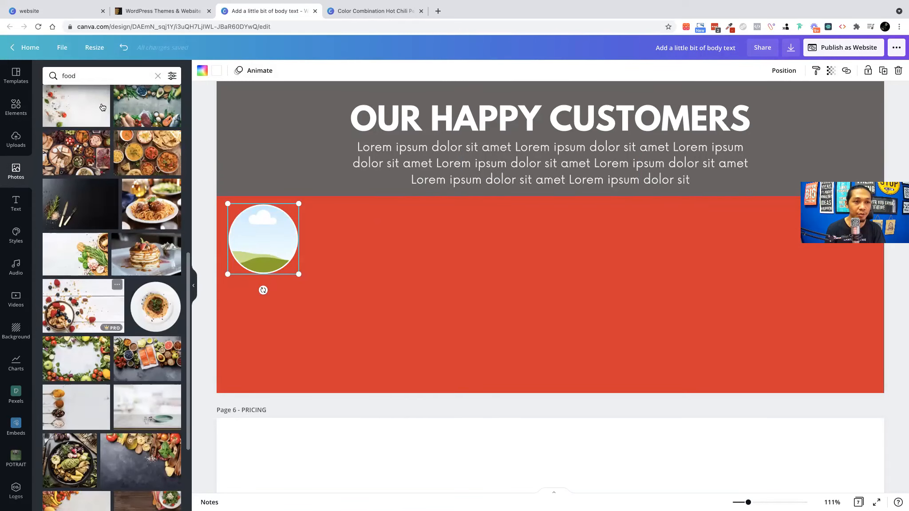
left_click(112, 75)
type("cooking")
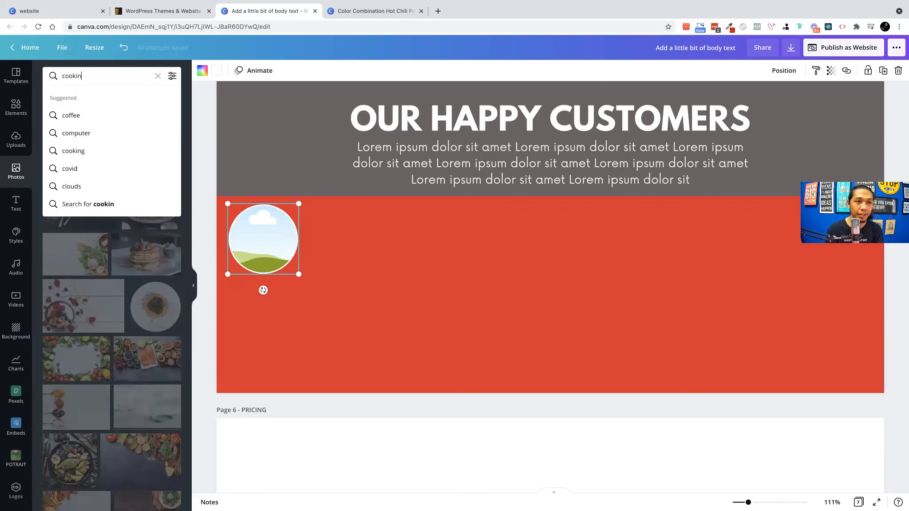
key("Return")
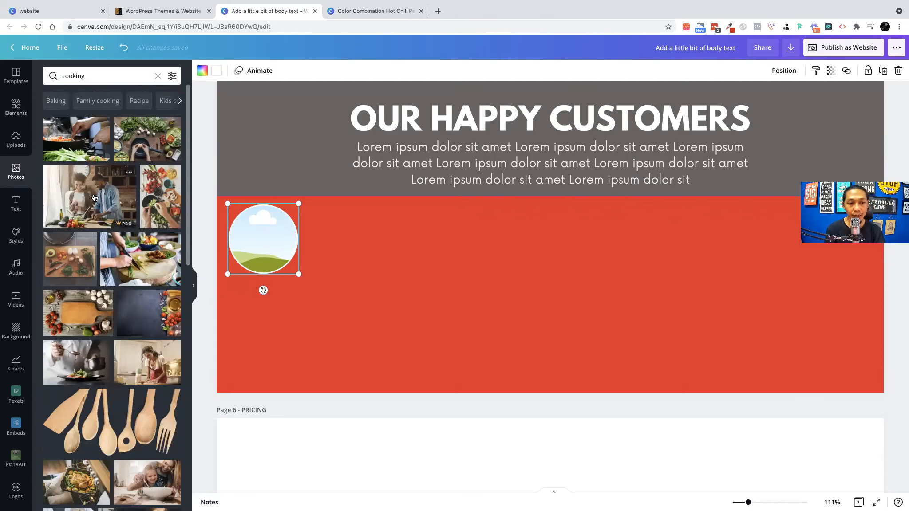
scroll(120, 304, "down", 5)
left_click_drag(147, 262, 335, 250)
left_click(432, 260)
left_click(278, 239)
scroll(355, 244, "up", 4)
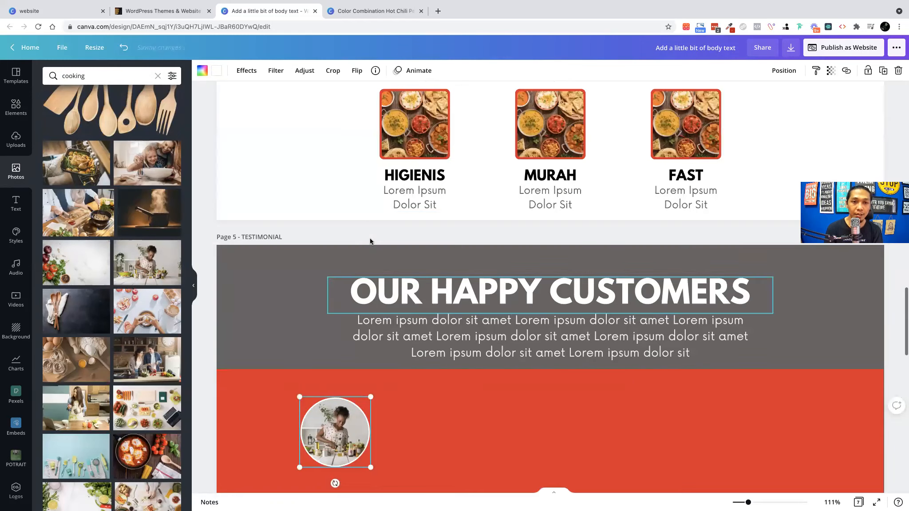
left_click(409, 182)
left_click(523, 297)
left_click(547, 326)
left_click(418, 193)
left_click(431, 308)
left_click(435, 308)
Duplicate the OUR HAPPY CUSTOMERS heading and its paragraph into the red area beside the circular photo.
scroll(436, 307, "down", 3)
left_click(473, 286)
left_click(456, 244)
left_click(462, 209, "shift")
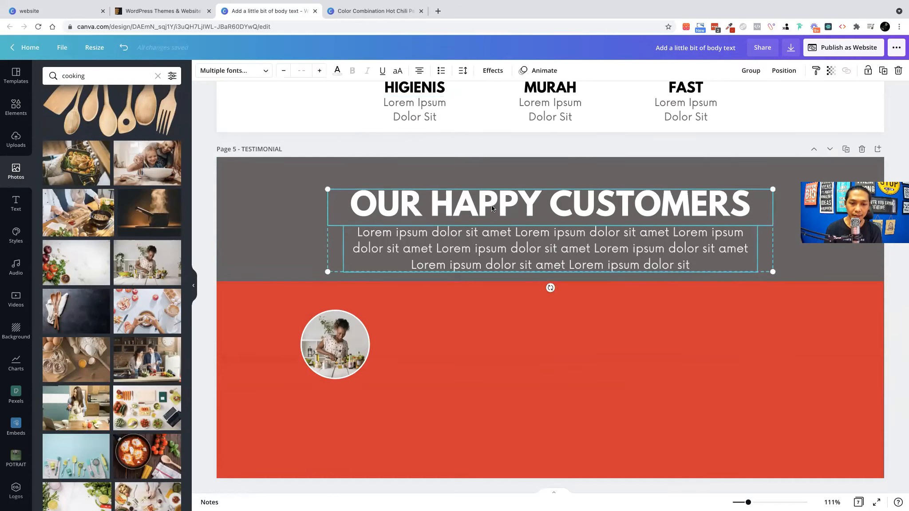
left_click_drag(479, 195, 488, 205)
left_click_drag(521, 349, 522, 350)
Replace the copied heading with the customer's name, shrink it, and place it directly beneath the circular photo.
left_click(493, 361)
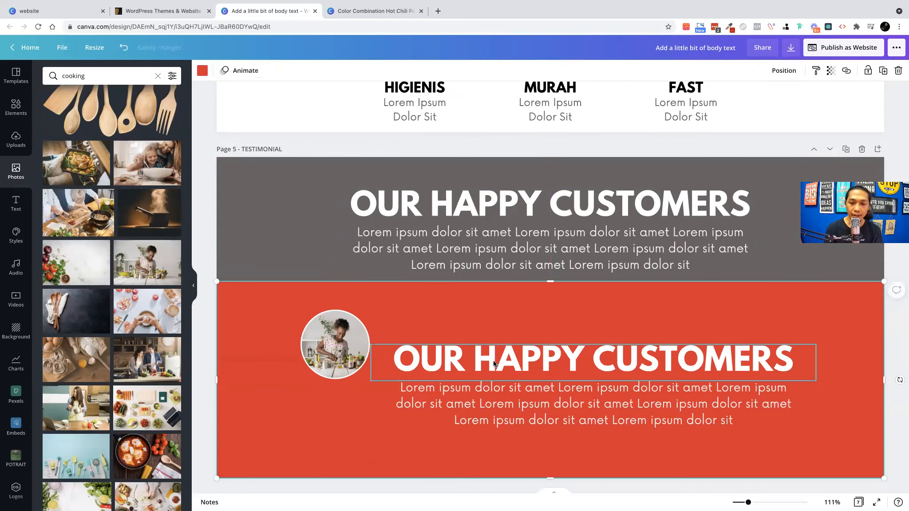
left_click(493, 362)
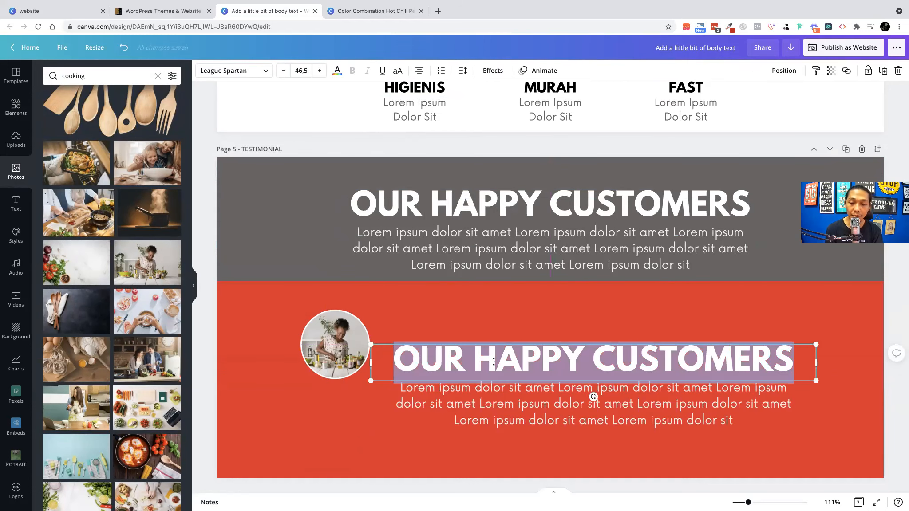
type("Mas")
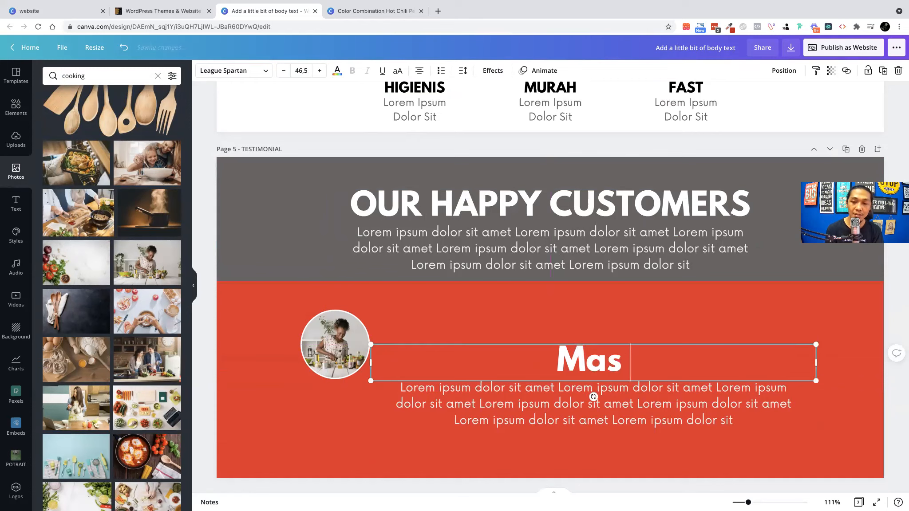
type(" Ganteng")
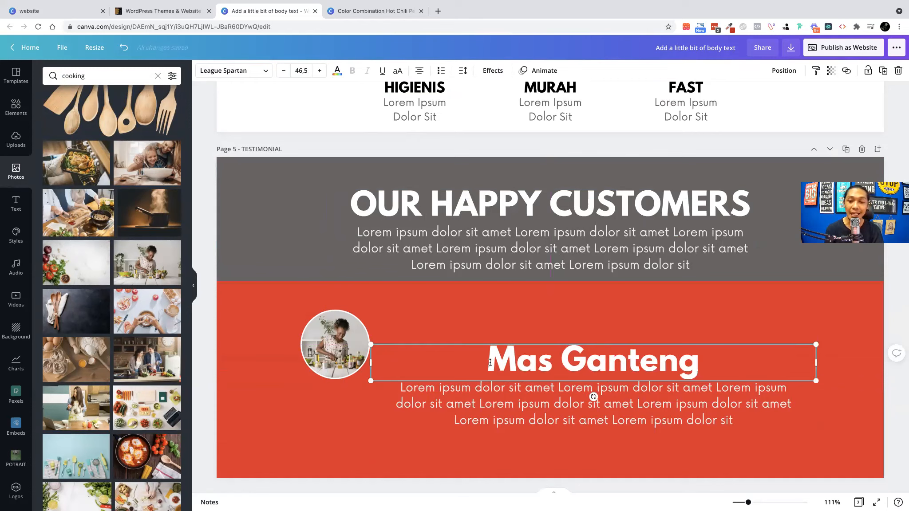
left_click_drag(807, 363, 341, 393)
left_click(505, 353)
left_click(516, 412)
triple_click(766, 403)
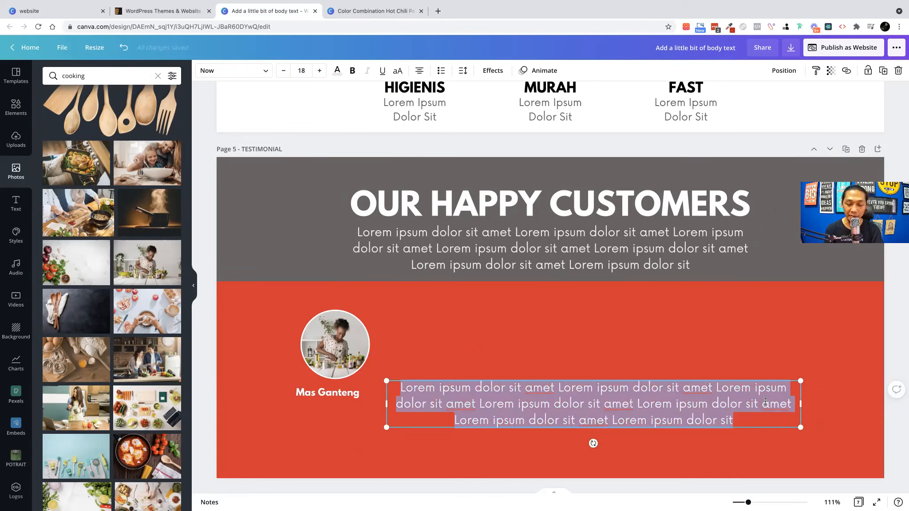
type("Www.canvanesia.com")
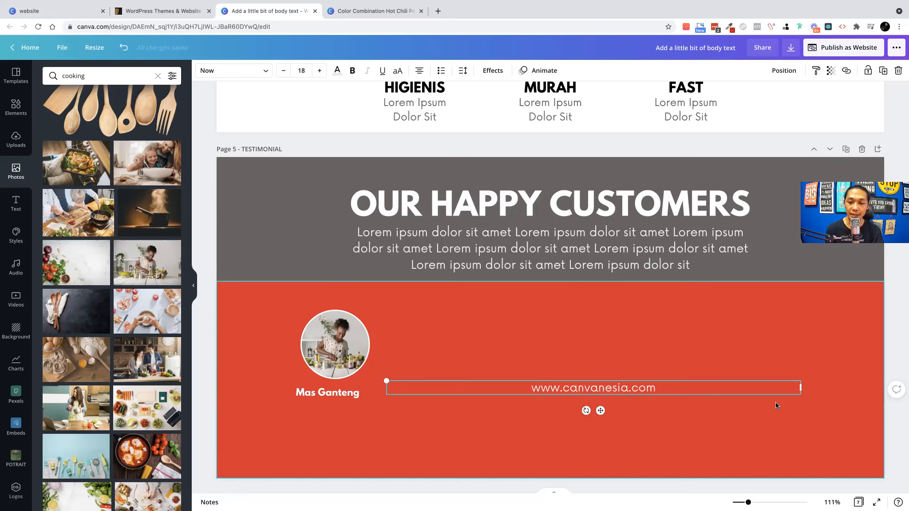
left_click_drag(807, 393, 504, 399)
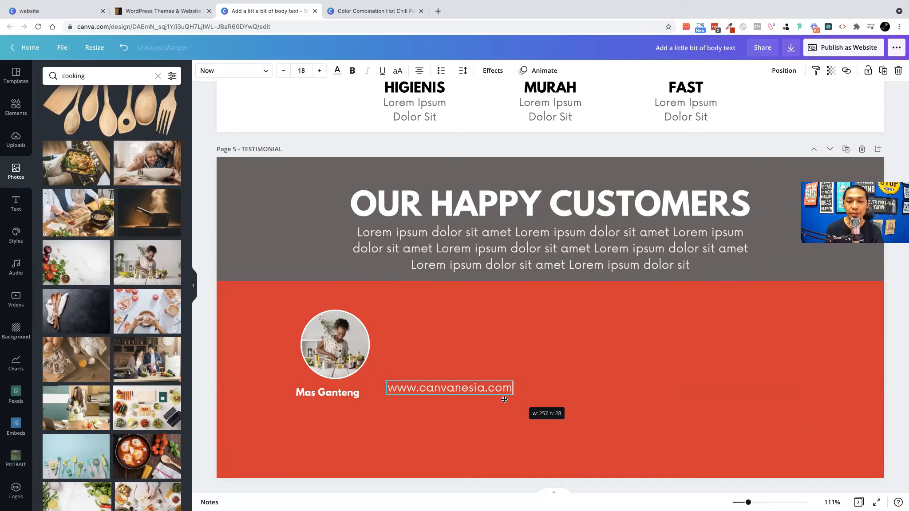
left_click(352, 393)
left_click(391, 391)
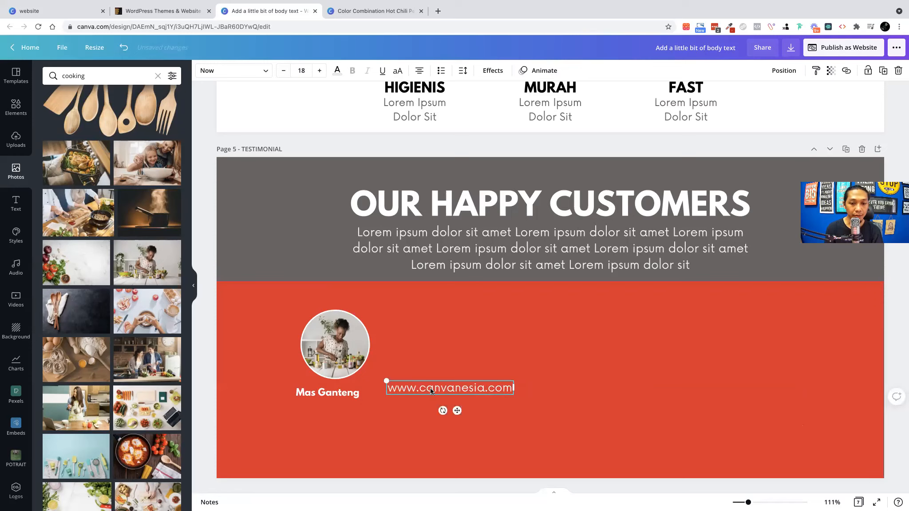
left_click_drag(513, 395, 355, 404)
Center-align the circular photo, the customer's name and the website address with one another.
left_click(531, 395)
left_click(344, 393, "shift")
left_click(352, 361, "shift")
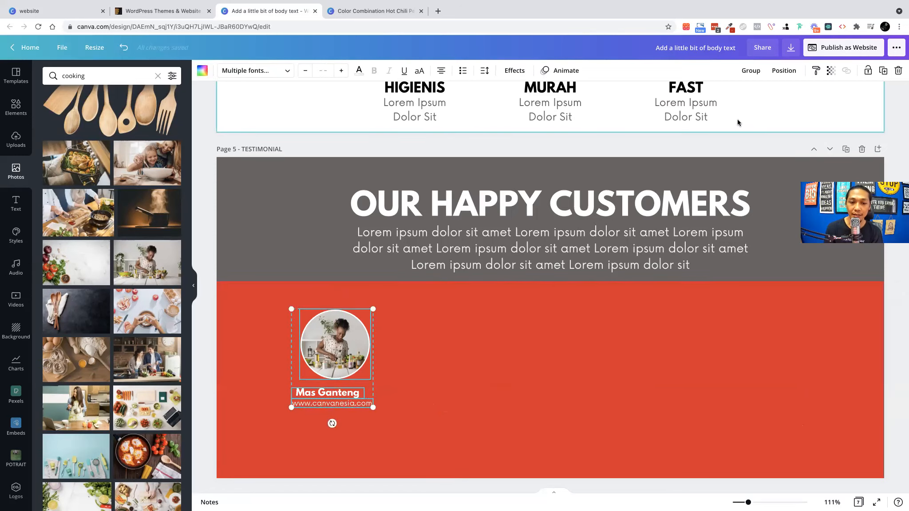
left_click(783, 71)
left_click(747, 173)
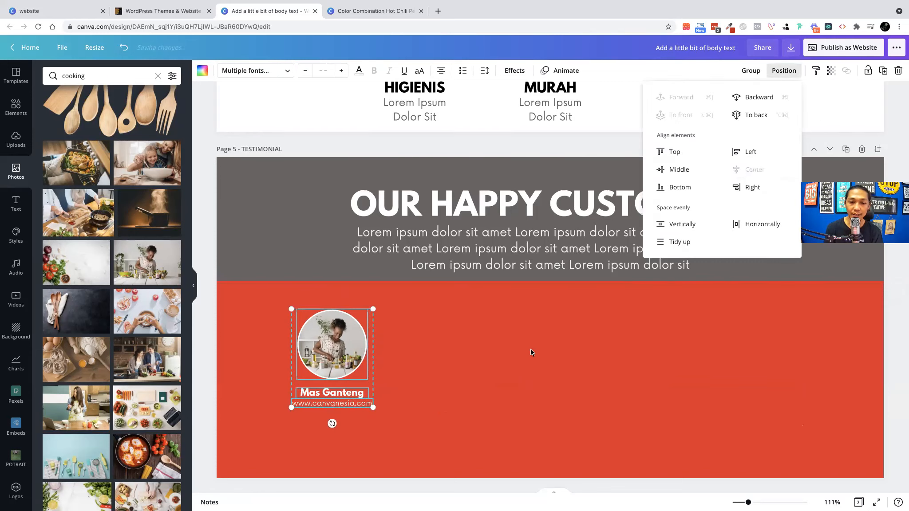
left_click(517, 363)
Group the photo, name and website address into a card and duplicate it to form a row of five across the red area.
scroll(403, 406, "down", 1)
left_click(310, 287)
left_click(310, 344, "shift")
left_click(312, 354, "shift")
left_click_drag(330, 300, 751, 267)
key("super+g")
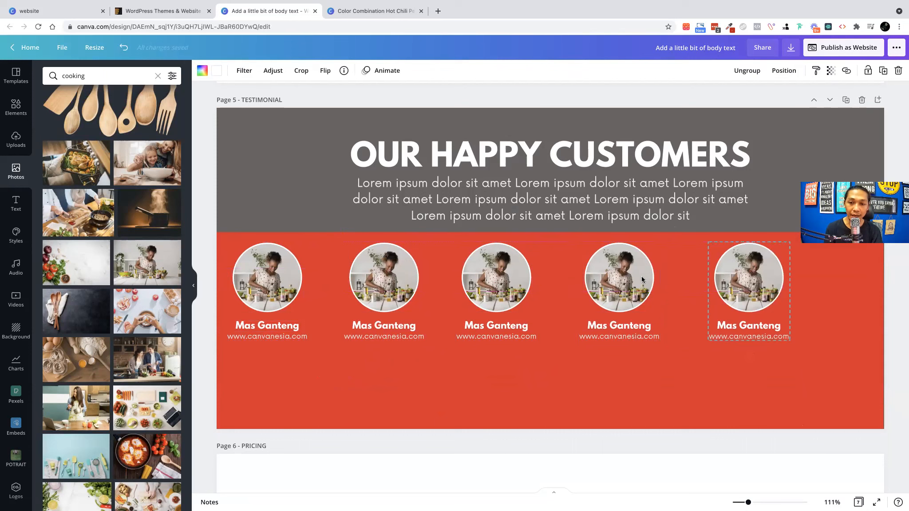
Space the five customer cards evenly with Tidy up, keeping each card grouped.
left_click(641, 279, "shift")
left_click(510, 280, "shift")
left_click(391, 279, "shift")
left_click(273, 284, "shift")
left_click(784, 70)
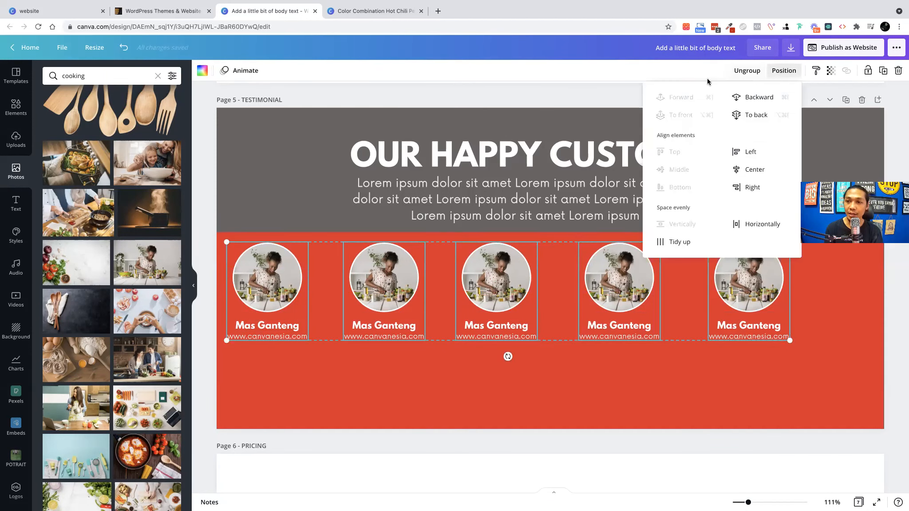
left_click(669, 242)
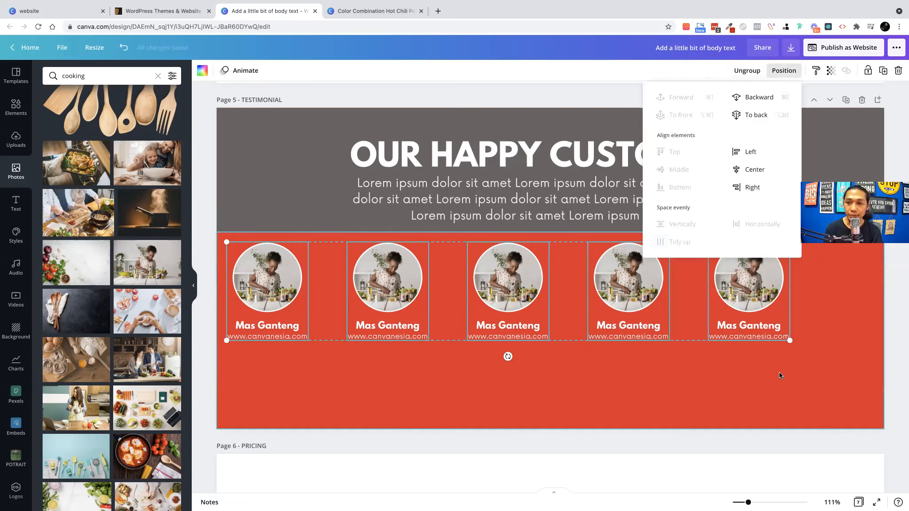
left_click(747, 70)
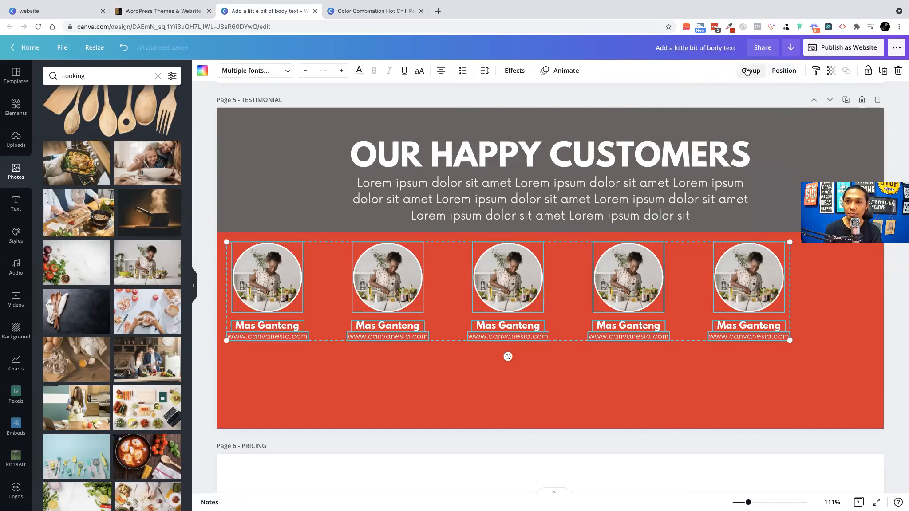
key("ctrl+z")
Center the row of five customer cards horizontally on the page and duplicate it as a second row underneath.
left_click_drag(803, 302, 322, 286)
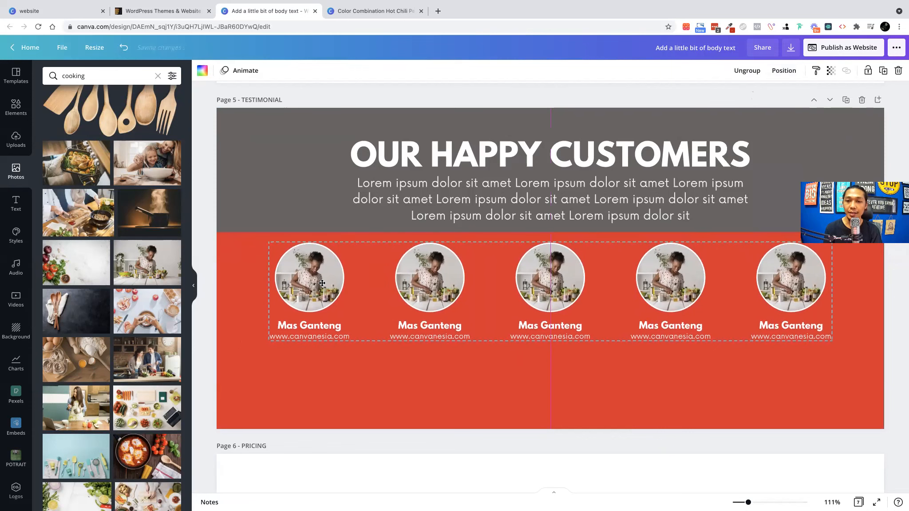
left_click_drag(688, 301, 687, 298)
key("super+d")
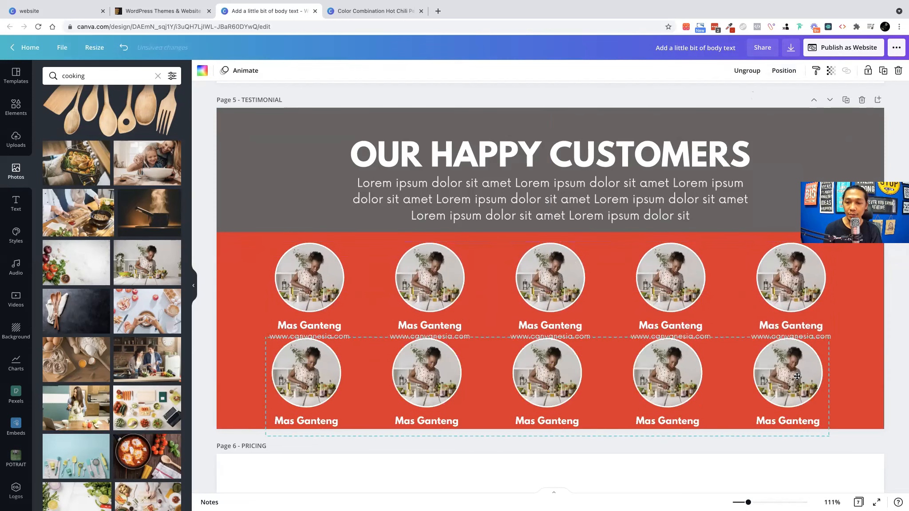
left_click_drag(799, 388, 799, 389)
Scale both rows of customer cards down together to about 945 × 343 and center them within the red area.
left_click(763, 290, "shift")
left_click(690, 284, "shift")
left_click(556, 285, "shift")
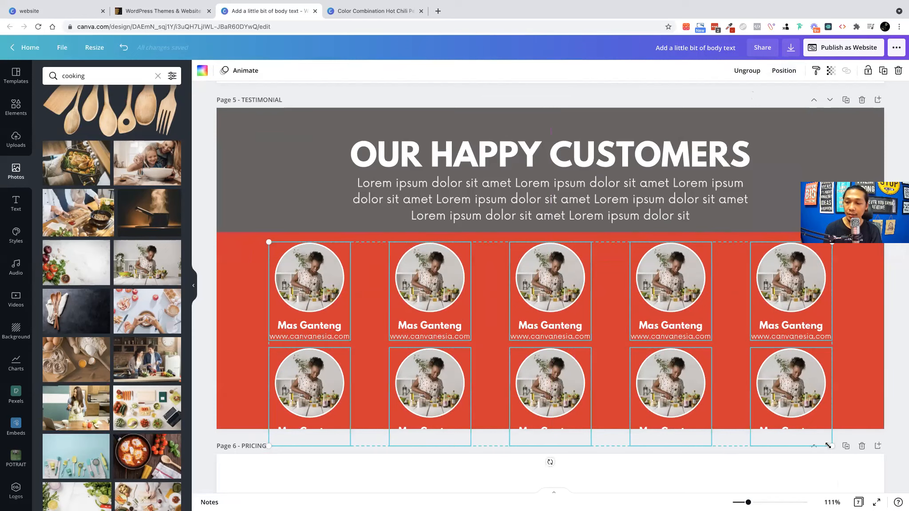
left_click_drag(800, 440, 705, 404)
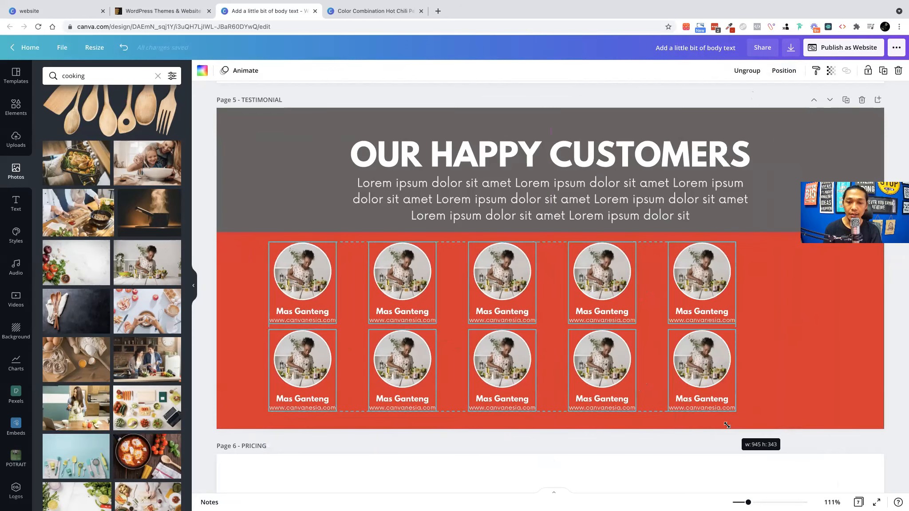
left_click_drag(688, 291, 755, 295)
left_click(789, 326)
Move the OUR HAPPY CUSTOMERS heading and its paragraph up together to balance the spacing in the gray band.
scroll(719, 302, "up", 2)
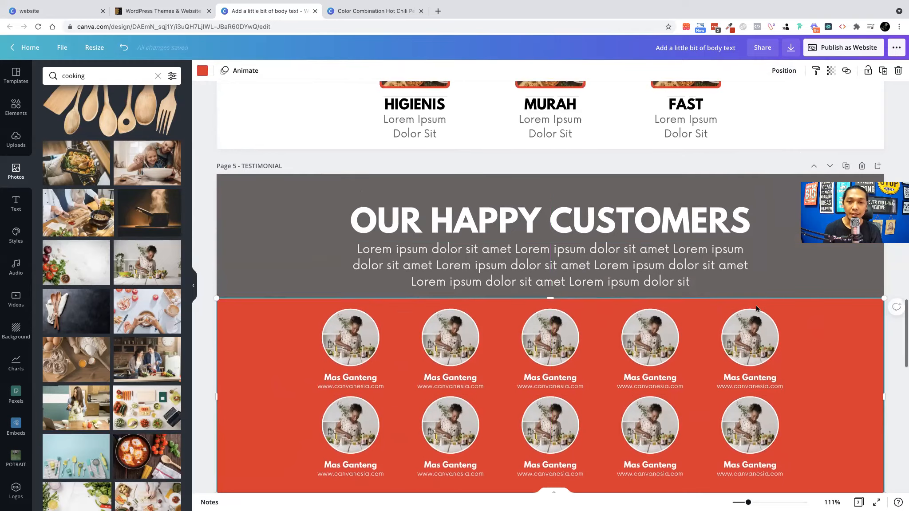
left_click(648, 268)
left_click(625, 229, "shift")
key("shift+Up")
key("shift+Up")
key("shift+Up")
key("shift+Up")
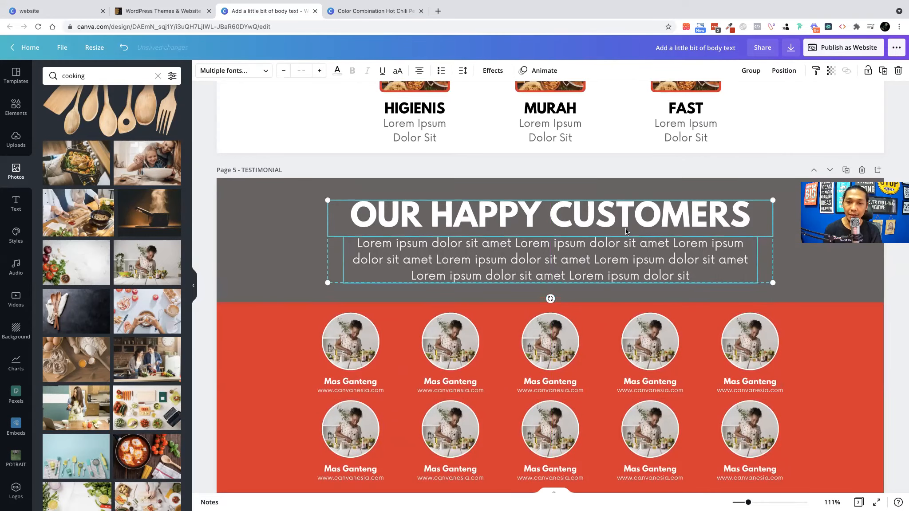
Copy the red PESAN SEKARANG button from an earlier page and paste it onto the TESTIMONIAL page.
scroll(626, 232, "up", 20)
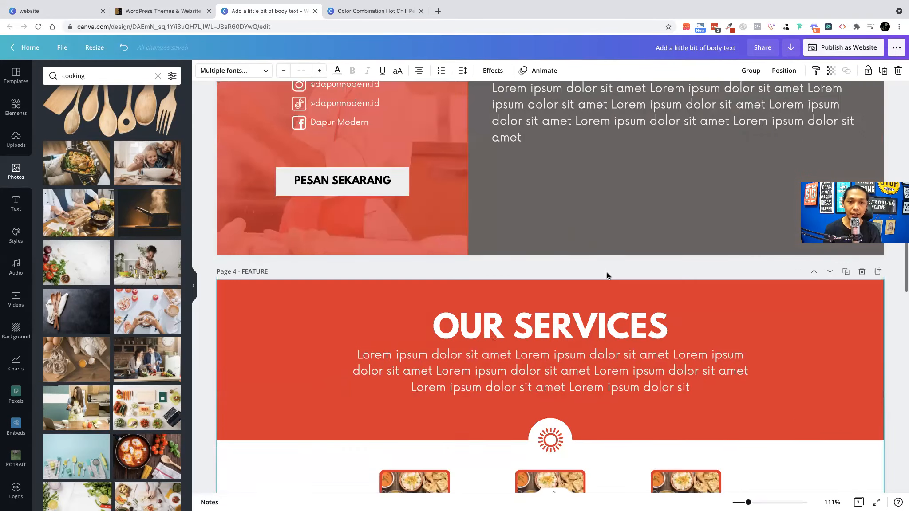
left_click(332, 227)
scroll(405, 271, "down", 18)
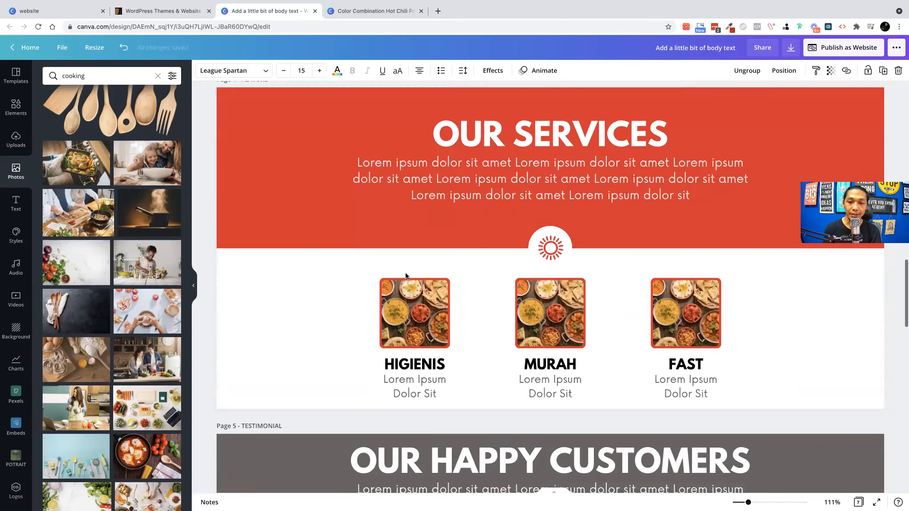
left_click(594, 371)
key("ctrl+v")
scroll(355, 381, "down", 3)
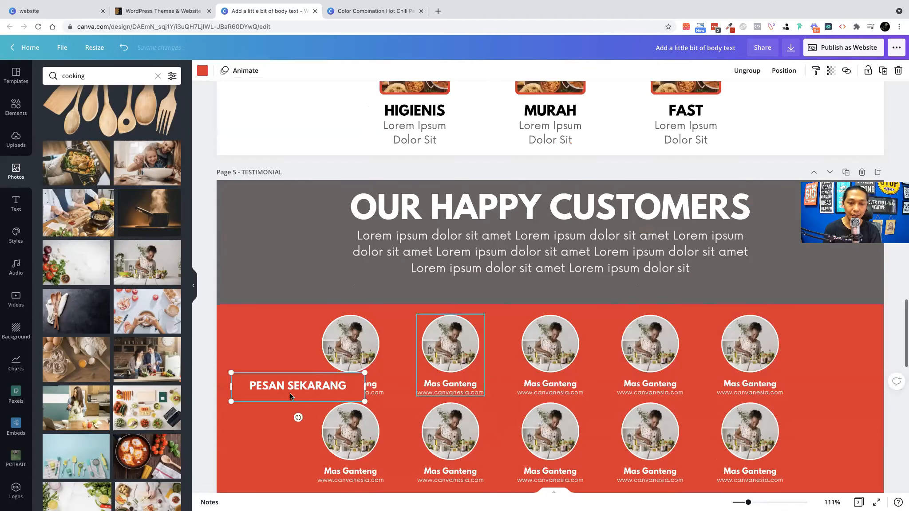
Scale the PESAN SEKARANG button down to a text size of about 8,4 and center it below the paragraph in the gray band.
left_click(293, 387)
left_click_drag(293, 387, 529, 296)
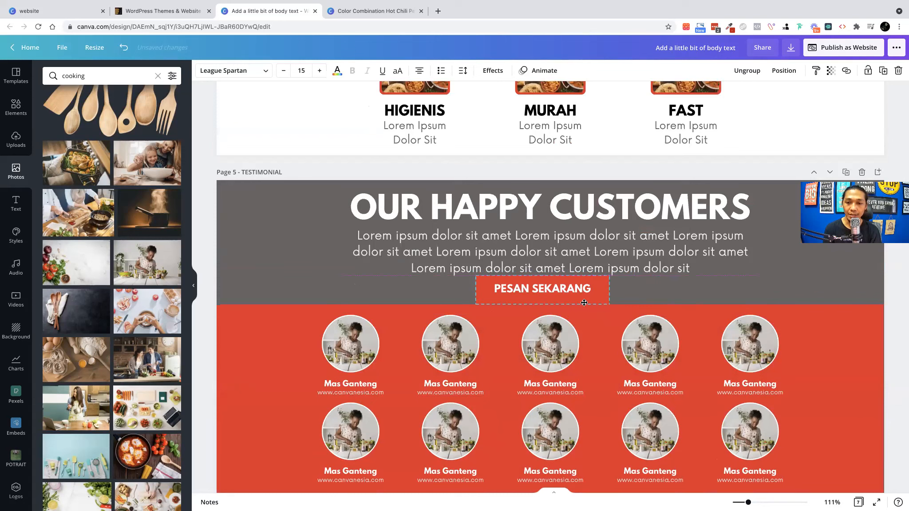
left_click_drag(608, 275, 571, 290)
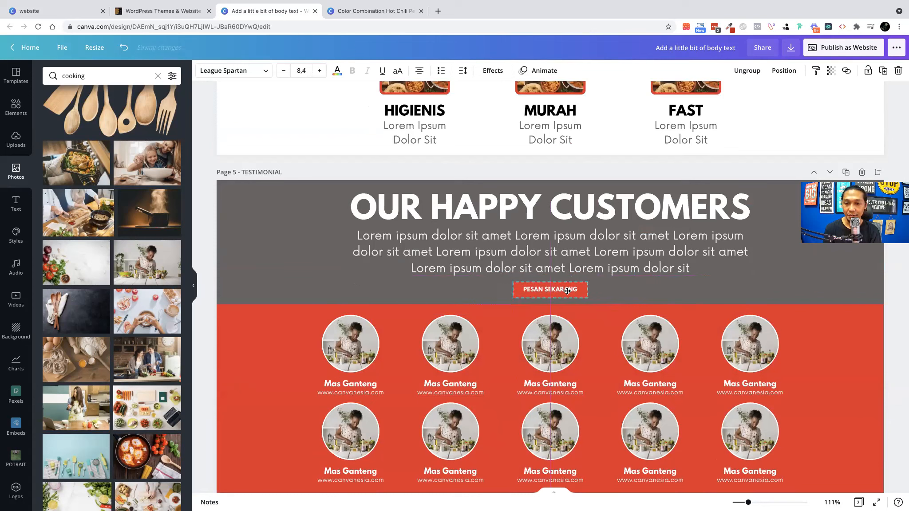
left_click(654, 291)
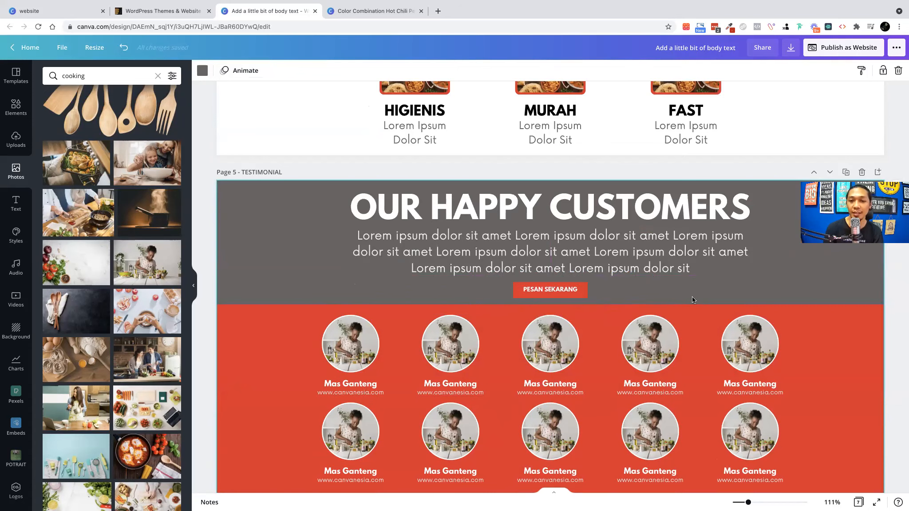
Copy the red background rectangle from the TESTIMONIAL page and paste it onto the empty PRICING page.
scroll(599, 341, "down", 3)
scroll(487, 326, "up", 2)
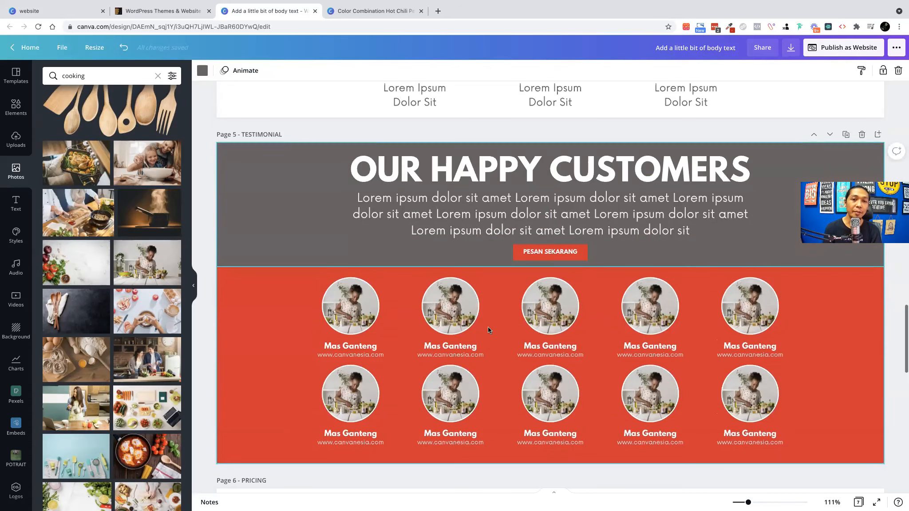
scroll(493, 318, "down", 5)
scroll(497, 323, "down", 5)
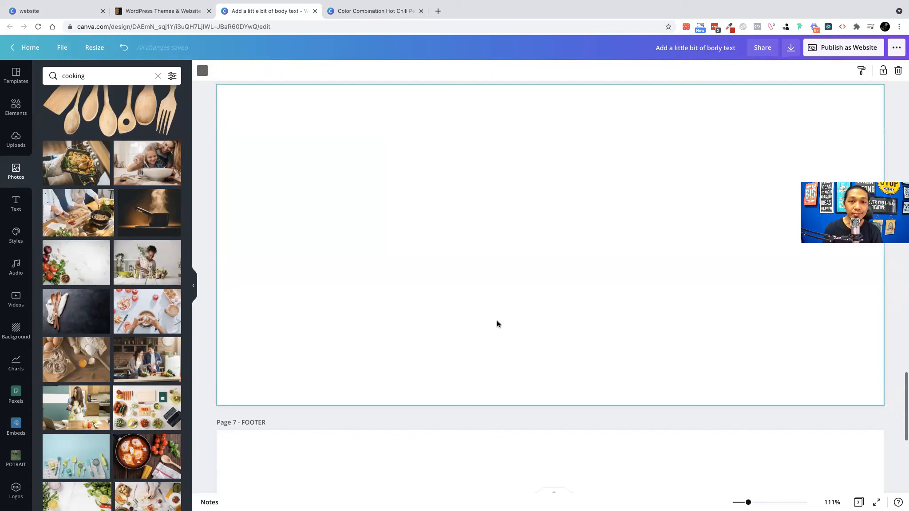
scroll(497, 323, "up", 5)
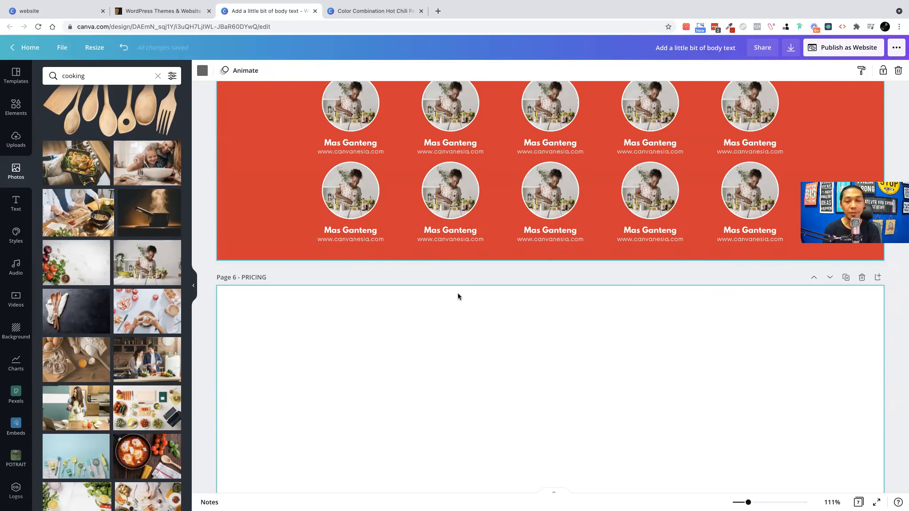
scroll(457, 294, "down", 2)
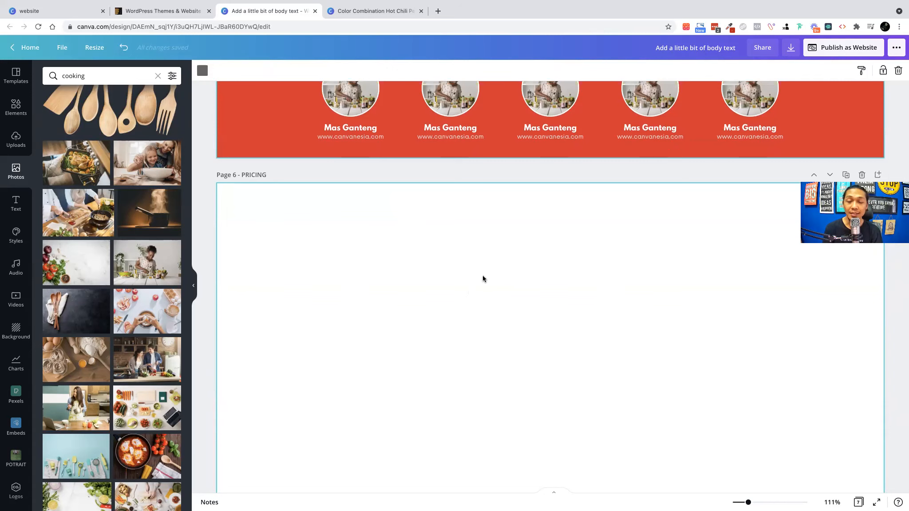
scroll(479, 280, "down", 3)
scroll(478, 280, "up", 8)
scroll(478, 282, "down", 3)
scroll(284, 178, "down", 1)
scroll(457, 264, "down", 3)
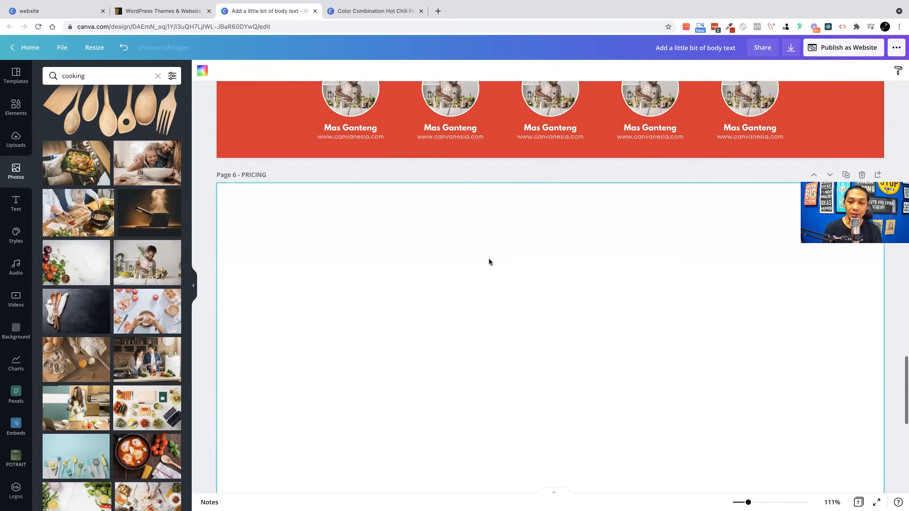
key("ctrl+v")
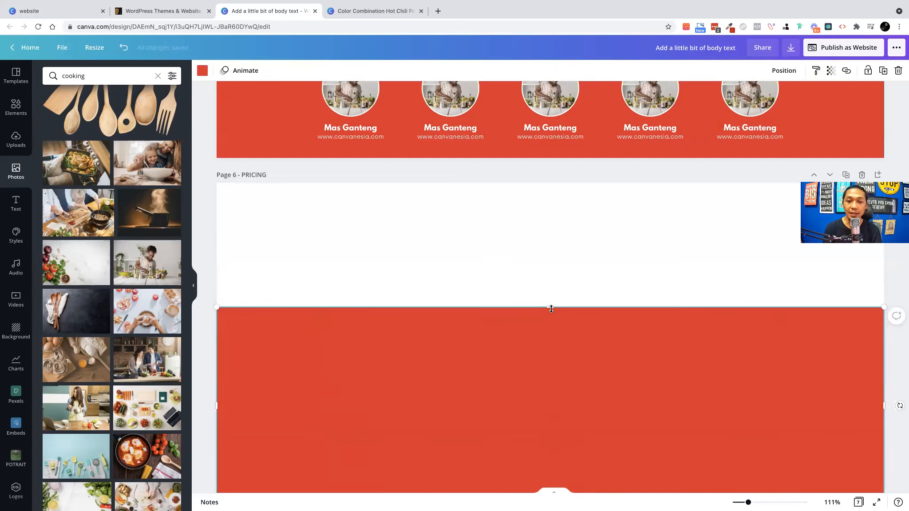
Narrow the pasted red rectangle to half the page width, 675 px, and align it with the PRICING page's top-left corner.
left_click_drag(881, 402, 538, 402)
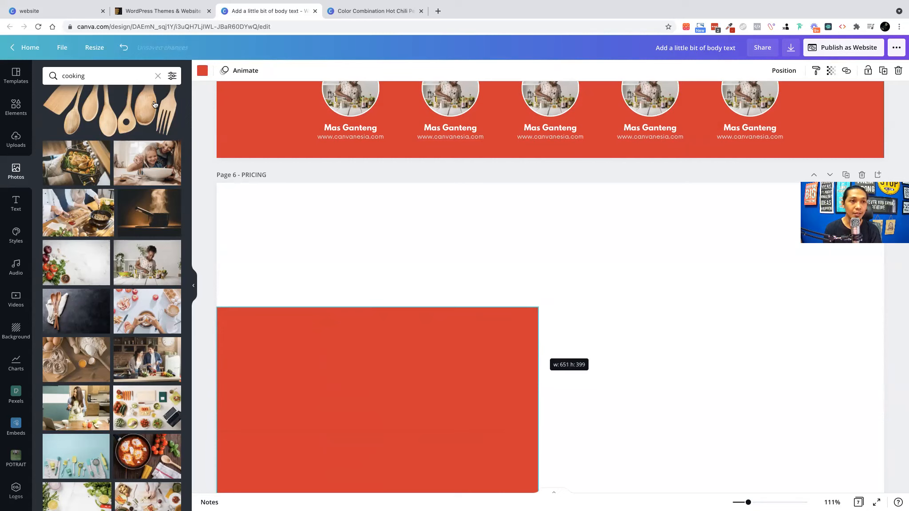
left_click(95, 48)
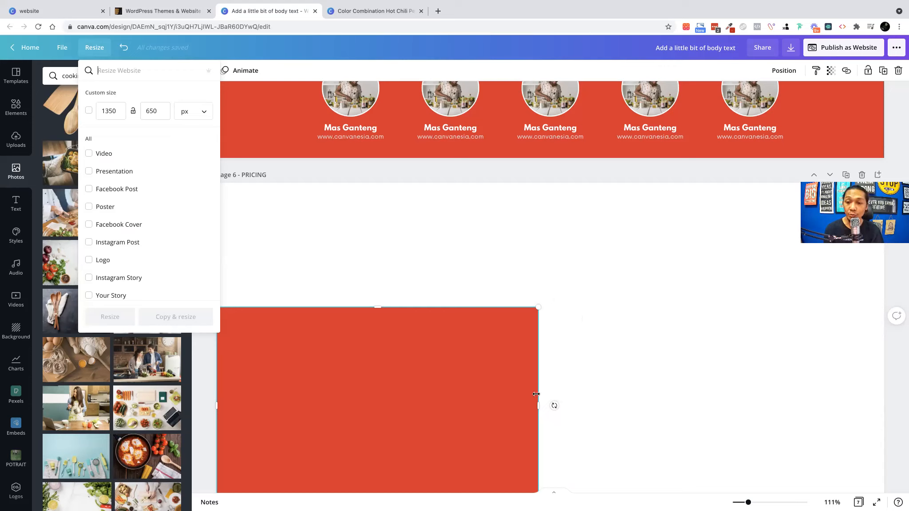
mouse_move(537, 395)
left_mouse_down()
mouse_move(567, 396)
mouse_move(529, 395)
mouse_move(550, 395)
left_mouse_up()
left_click_drag(425, 345, 424, 220)
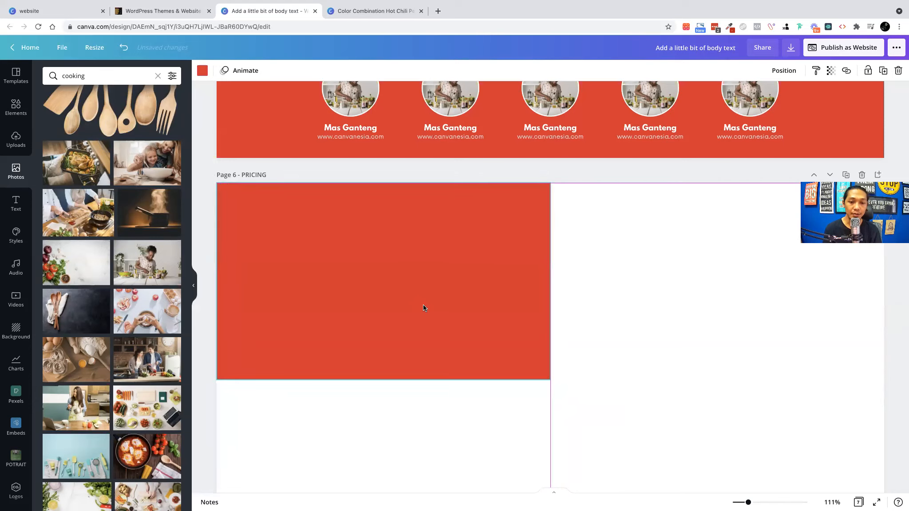
left_click_drag(423, 307, 421, 301)
Stretch the red rectangle down to the PRICING page's bottom edge, making it 650 px high.
scroll(400, 249, "down", 4)
left_click_drag(384, 235, 386, 318)
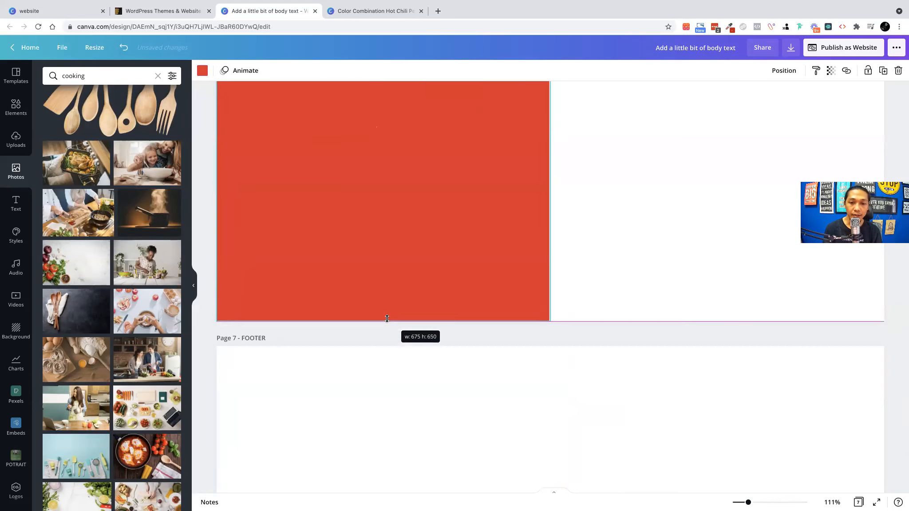
left_click_drag(512, 297, 515, 297)
scroll(626, 255, "up", 4)
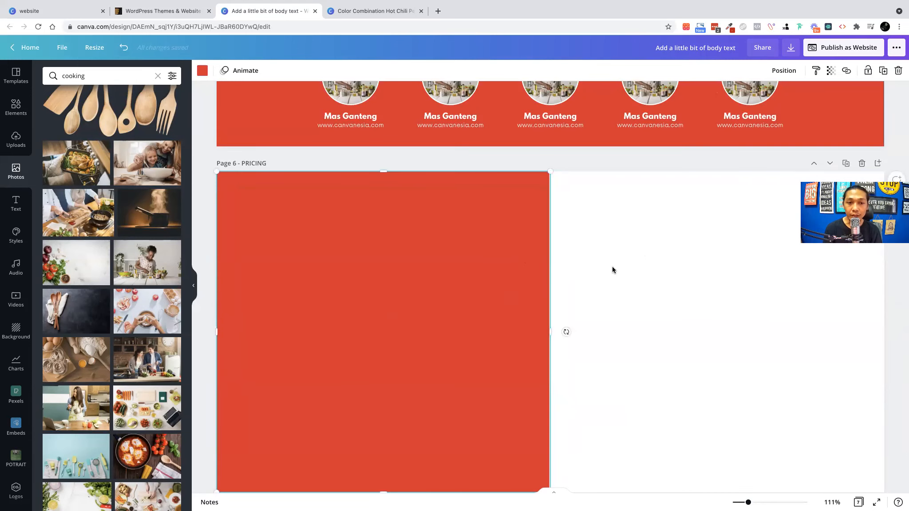
left_click(615, 267)
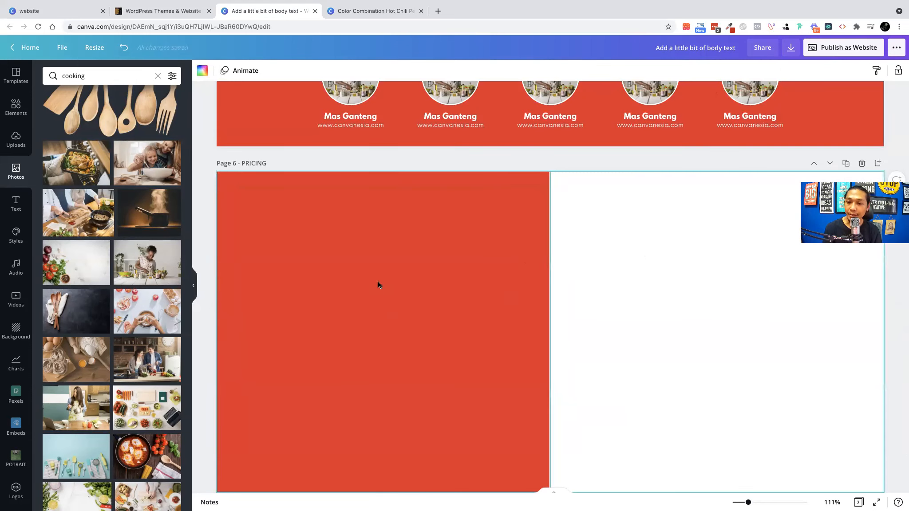
Copy the OUR HAPPY CUSTOMERS heading from the TESTIMONIAL page and paste it onto the PRICING page.
scroll(321, 250, "up", 7)
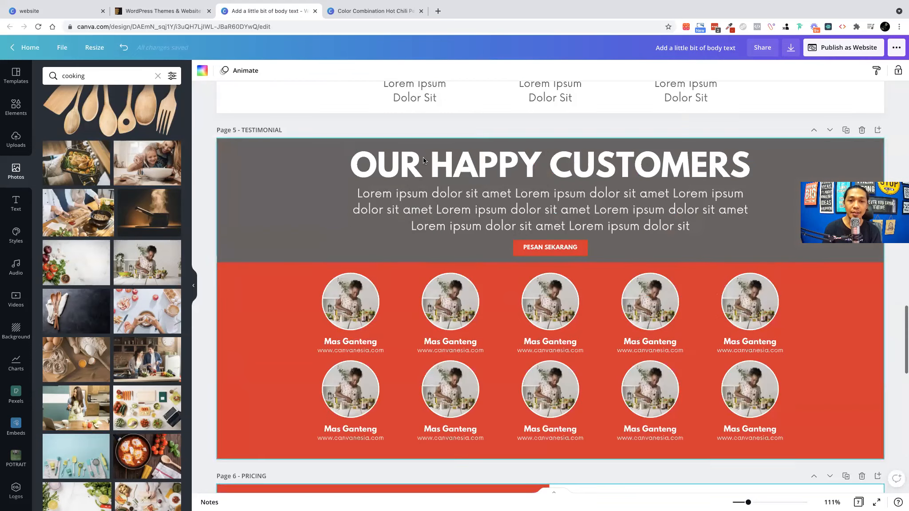
left_click(439, 167)
scroll(441, 176, "down", 1)
key("ctrl+c")
scroll(442, 181, "down", 5)
key("ctrl+v")
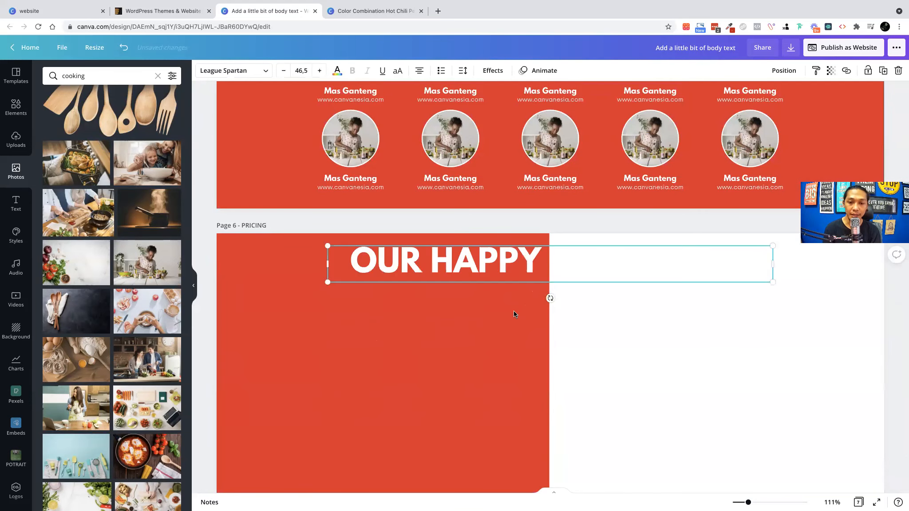
Move the pasted heading down onto the red rectangle and narrow its text box so it wraps onto two lines.
left_click_drag(578, 271, 512, 316)
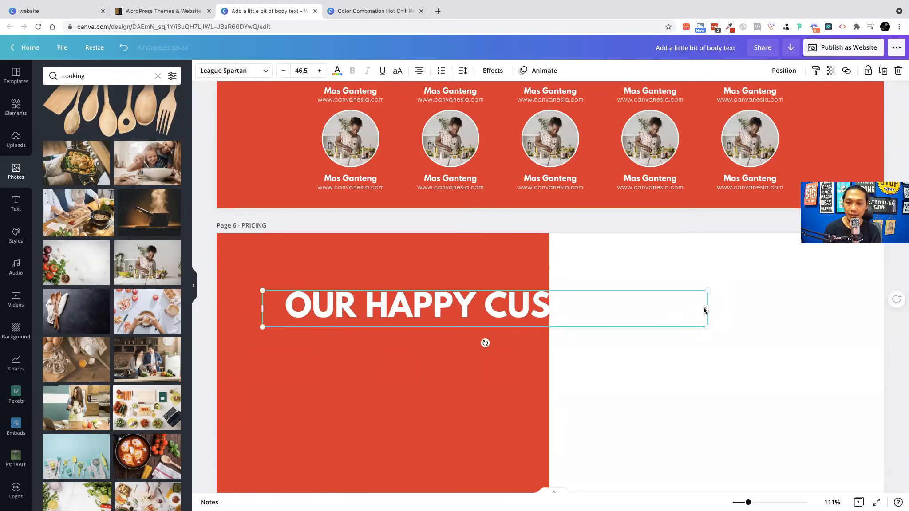
left_click_drag(707, 308, 416, 326)
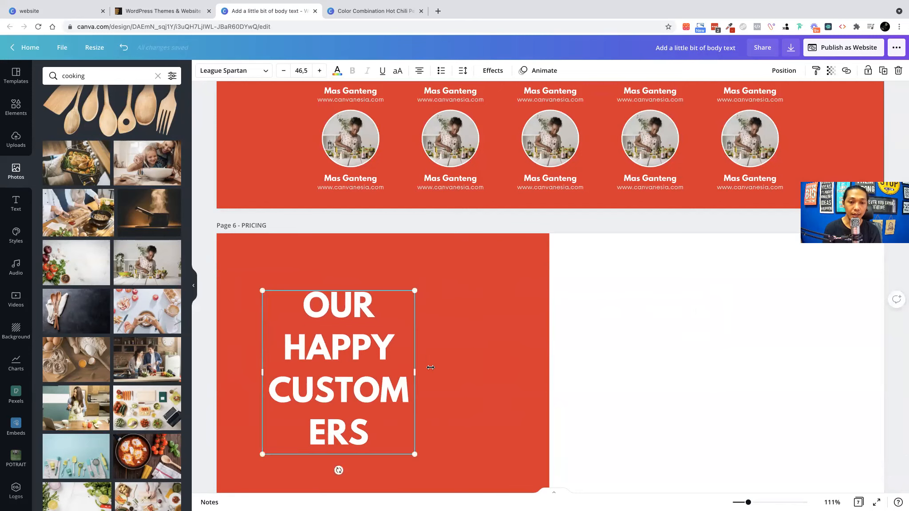
left_click_drag(485, 358, 480, 362)
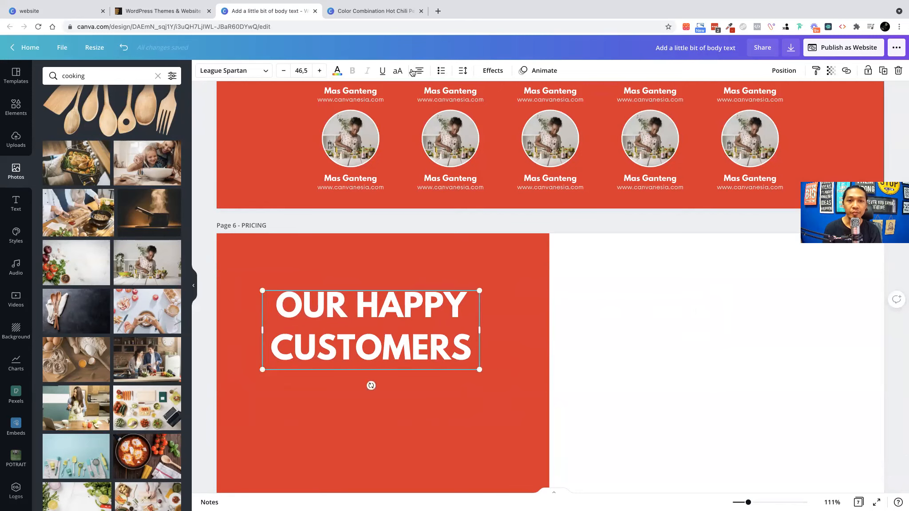
Replace the heading with left-aligned text PILIH SENDIRI MASAKAN KESUKAAN KAMU and move it toward the red rectangle's upper-left corner.
scroll(466, 356, "down", 2)
triple_click(419, 236)
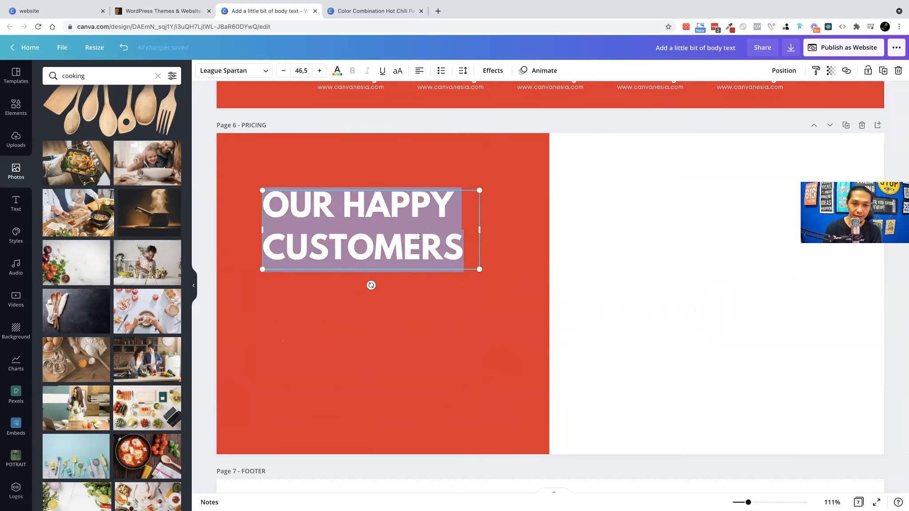
type("PILIH SEN")
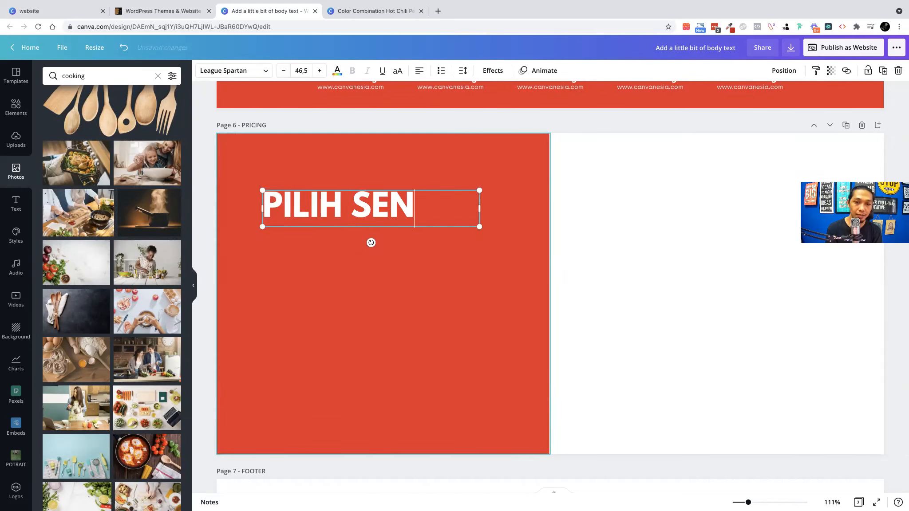
type("DIRI MASAKAN KESU")
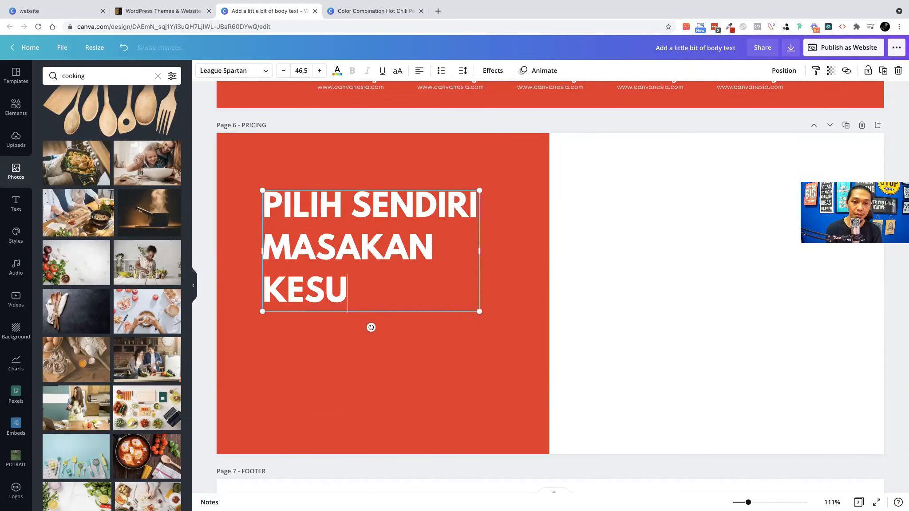
type("KAAN KAMU")
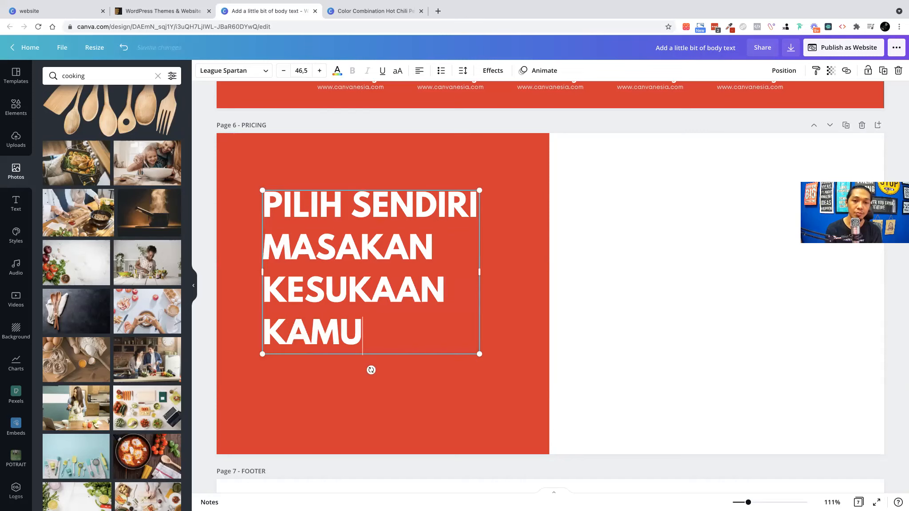
left_click(671, 294)
left_click_drag(375, 300, 352, 270)
left_click(583, 295)
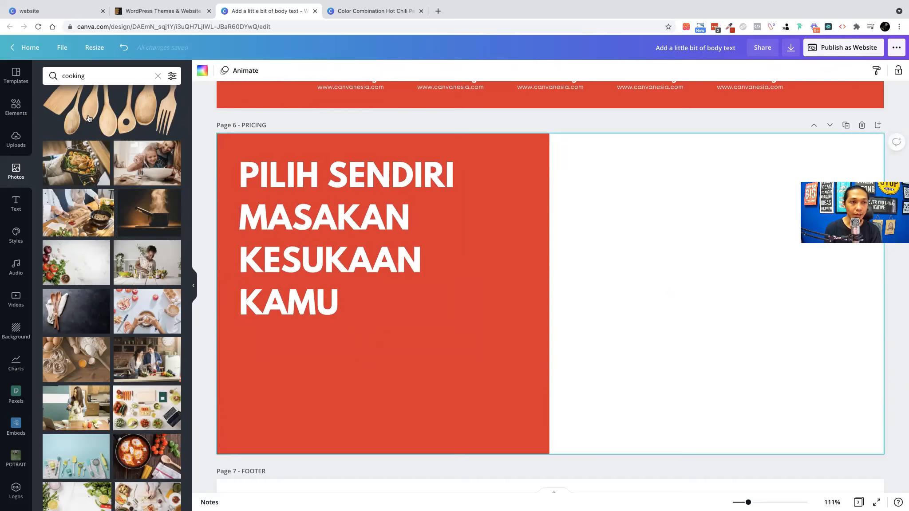
left_click(87, 75)
type("arro")
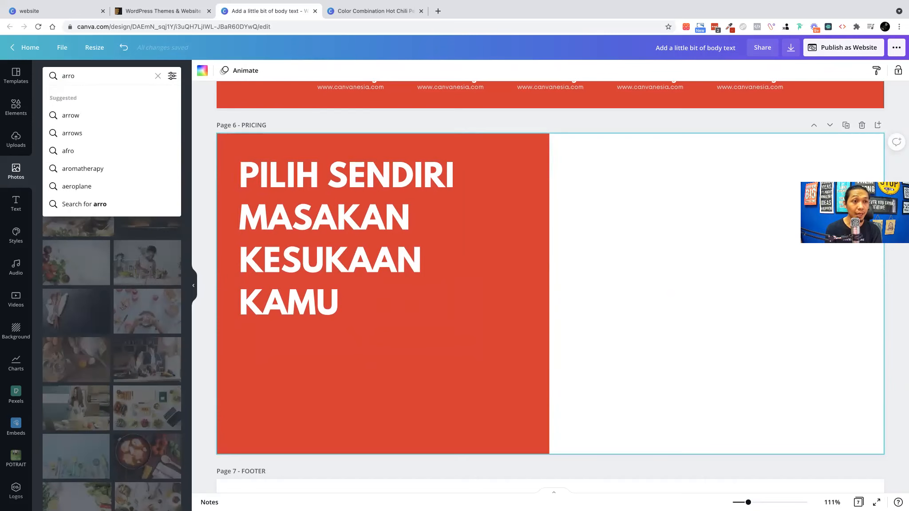
type("w right")
key("Return")
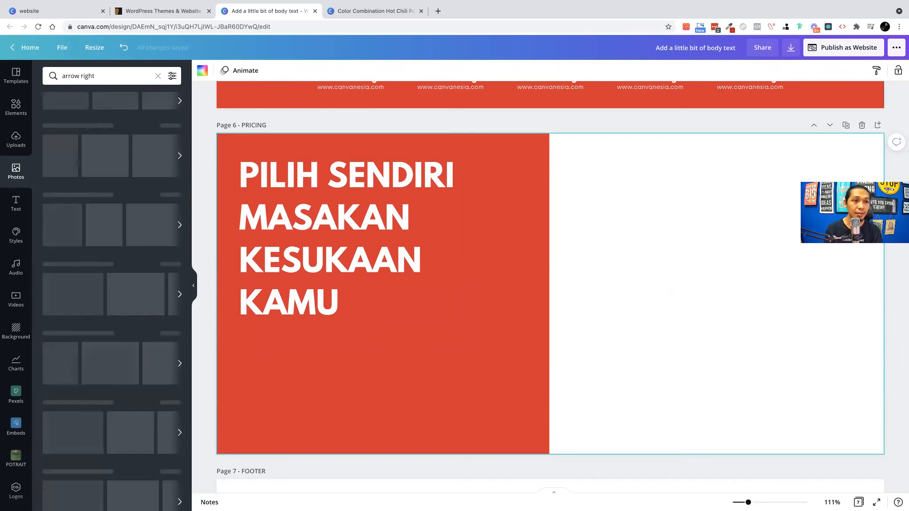
Search the graphic elements for "arrow right" and place the bold rounded arrow, scaled small, near the red rectangle's right edge below the heading.
left_click(9, 105)
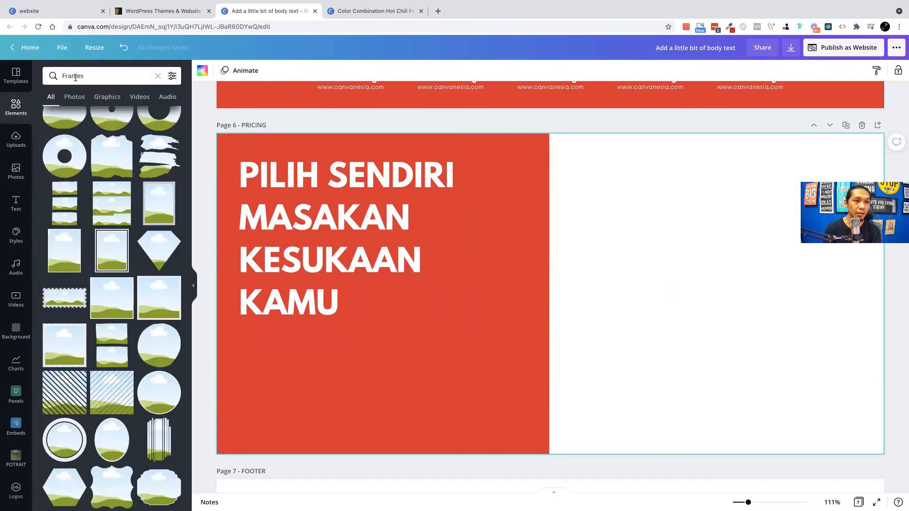
double_click(76, 77)
type("wa")
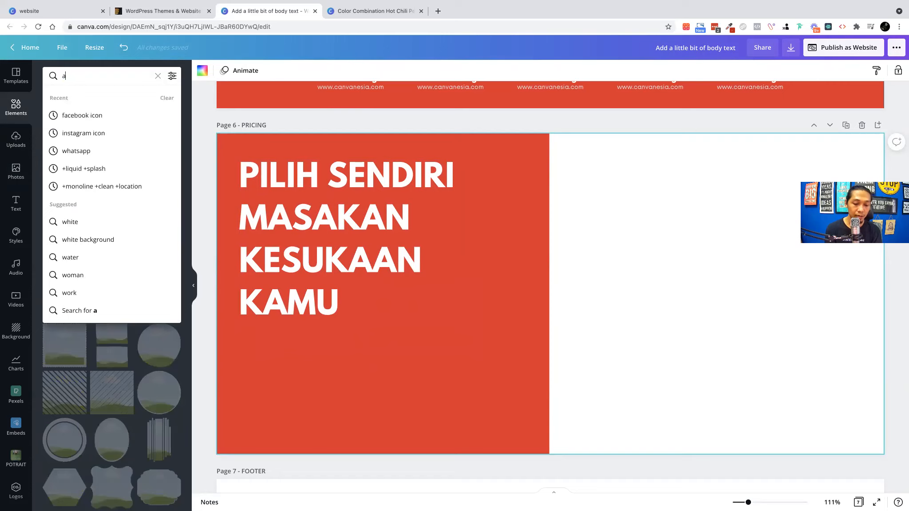
type("rrow right")
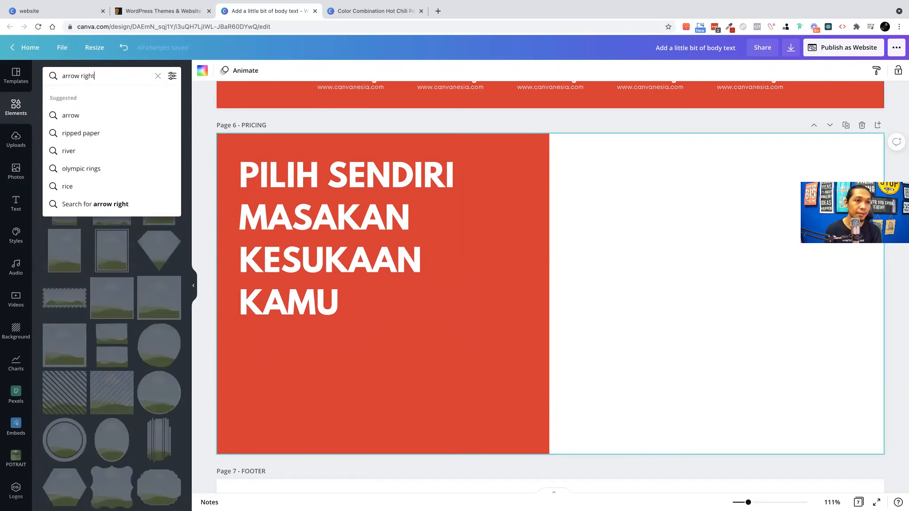
key("Return")
left_click(103, 99)
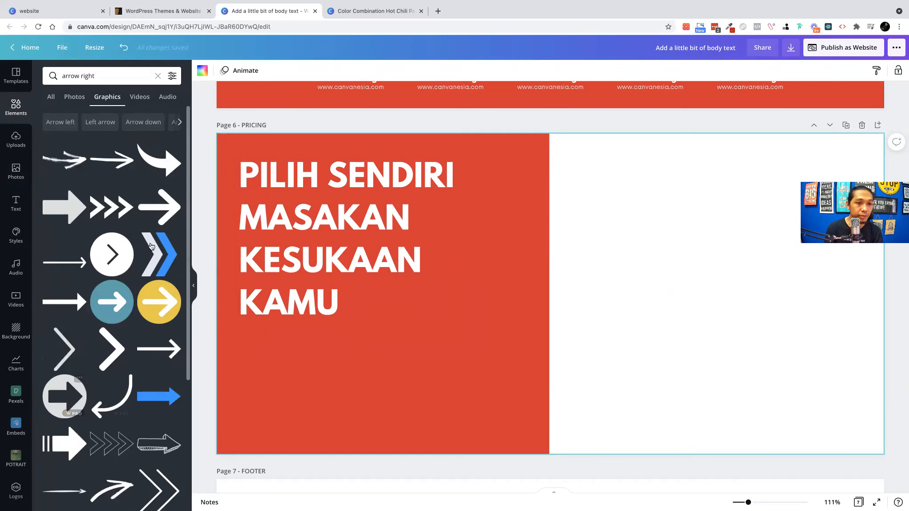
left_click(159, 206)
left_click_drag(485, 351, 532, 336)
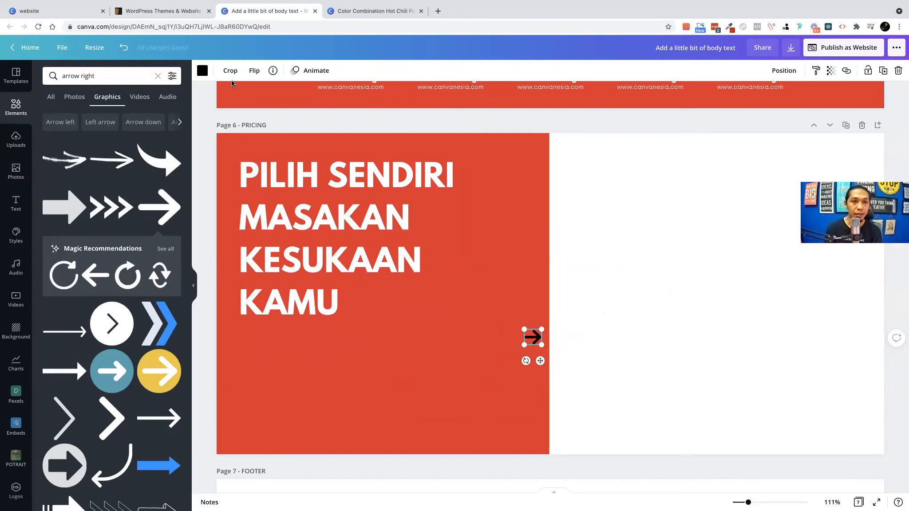
Recolor the arrow on the PRICING page's red panel with the off-white document color.
left_click(198, 71)
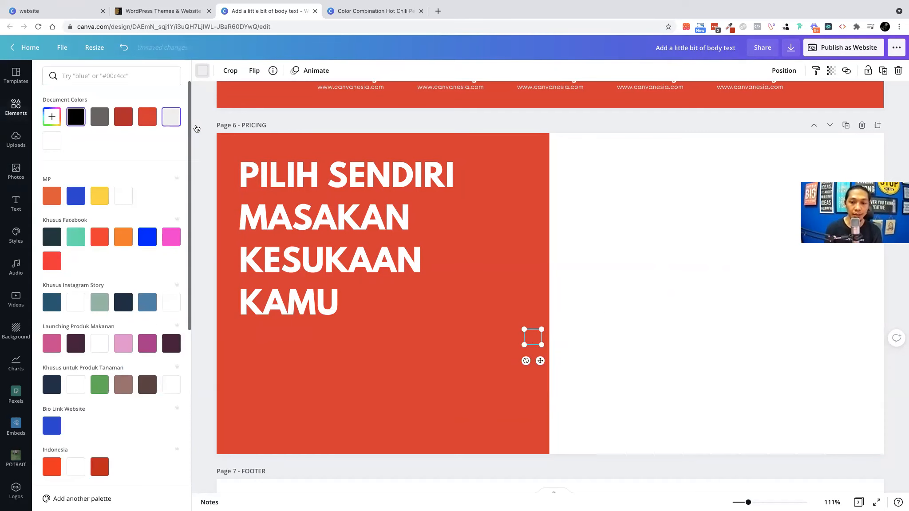
left_click(650, 281)
left_click(635, 397)
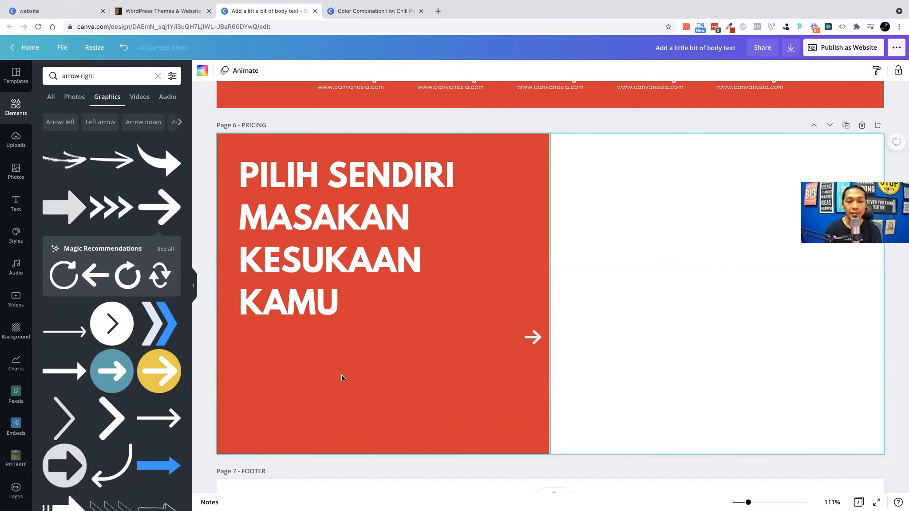
Copy the round sun logo from the ABOUT PAGE and place it below the PRICING heading, aligned with the heading's left edge.
scroll(321, 230, "up", 5)
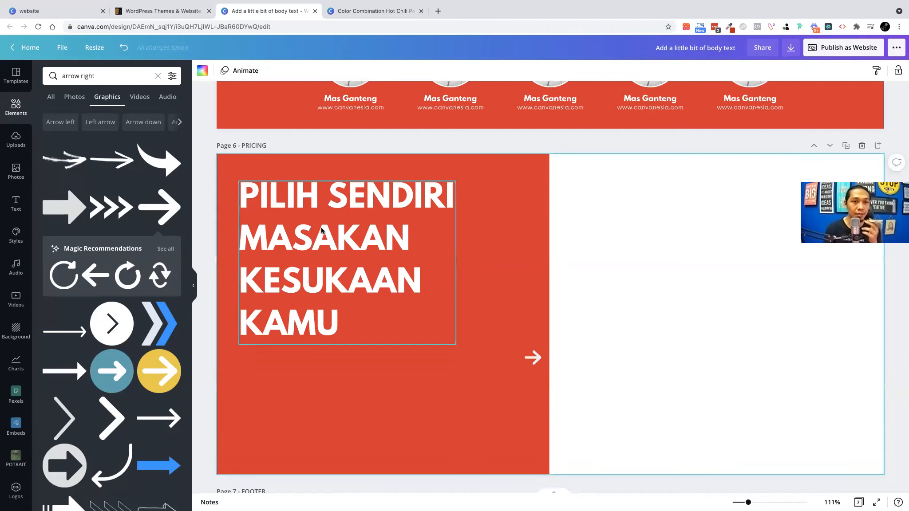
scroll(311, 231, "up", 20)
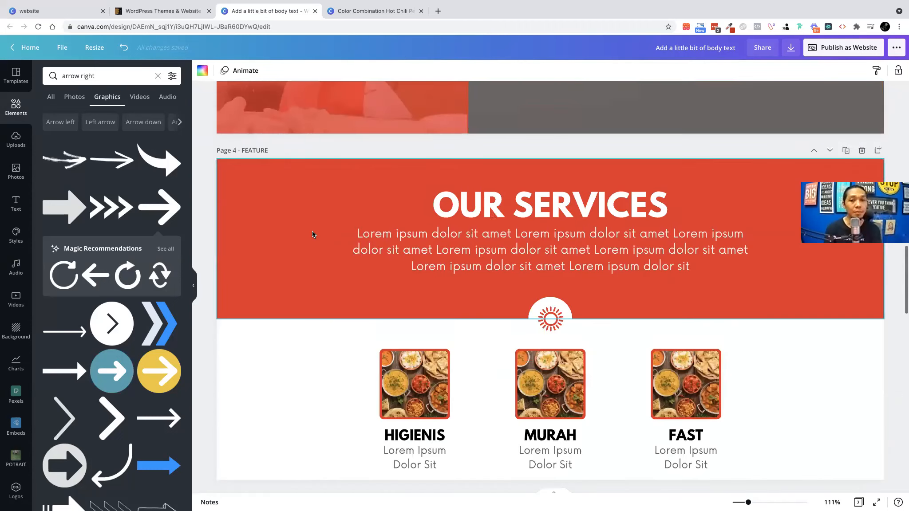
left_click(342, 220)
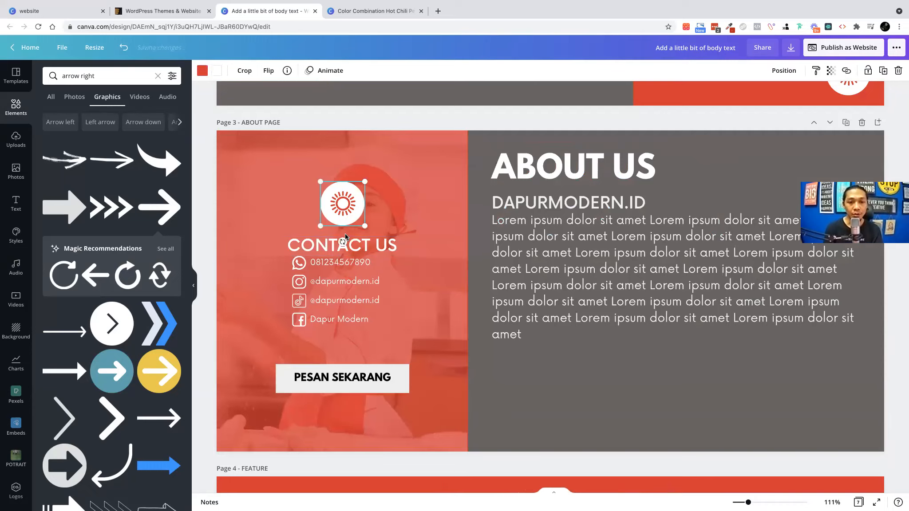
scroll(348, 226, "down", 20)
scroll(367, 249, "up", 2)
left_click(369, 249)
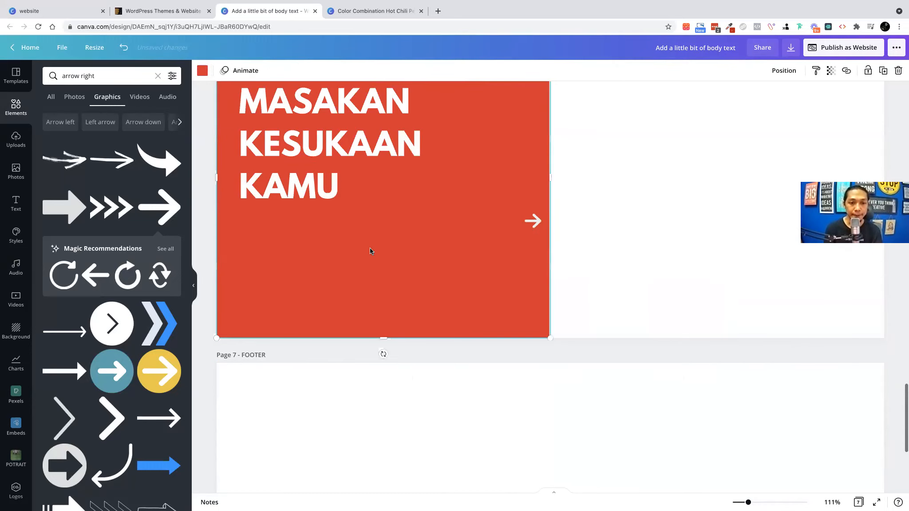
key("super+v")
left_click_drag(336, 98, 261, 231)
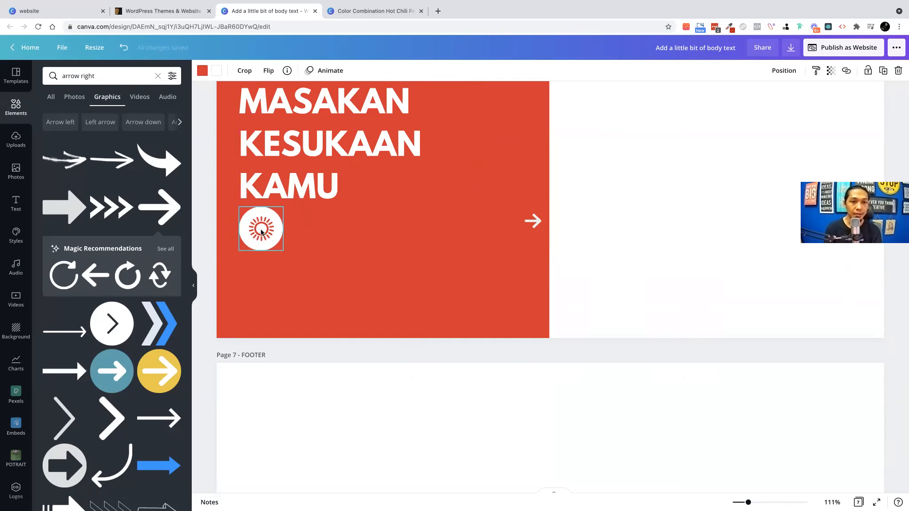
scroll(267, 231, "up", 15)
scroll(270, 230, "up", 3)
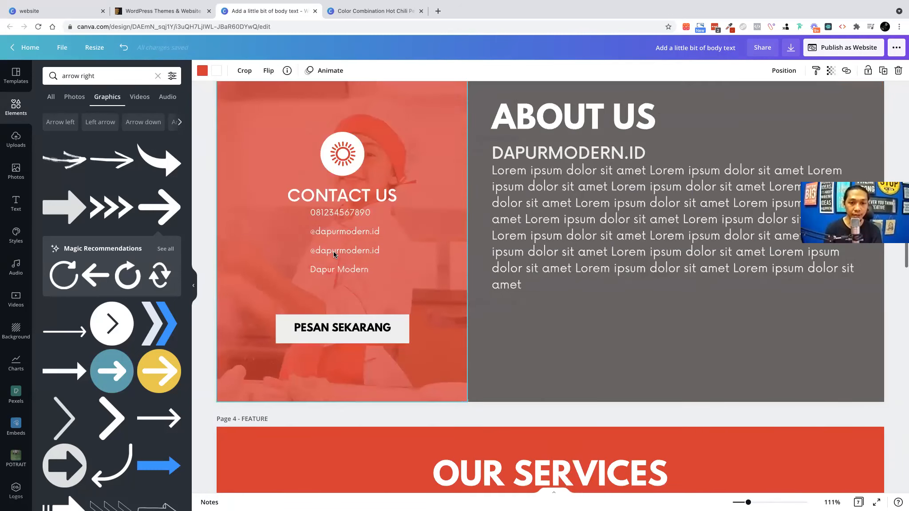
left_click(345, 251)
left_click(341, 231, "shift")
left_click(334, 219, "shift")
left_click(363, 272, "shift")
left_click(540, 320)
left_click_drag(206, 226, 343, 256)
left_click_drag(202, 195, 417, 278)
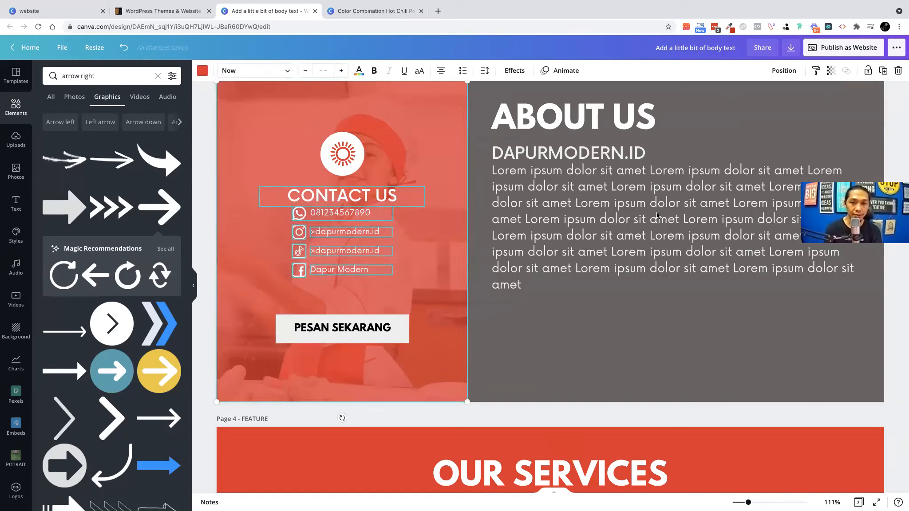
left_click(381, 202, "shift")
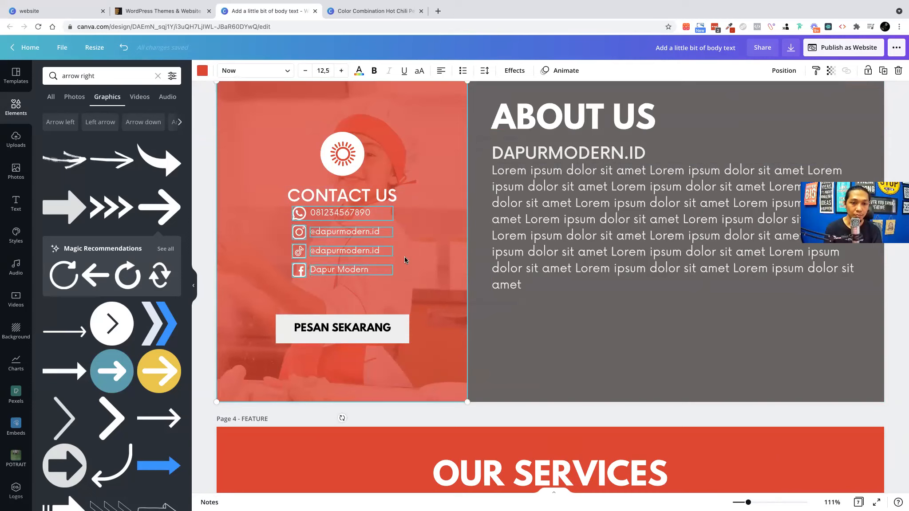
Copy the four contact rows with their icons from the ABOUT PAGE and paste them onto the PRICING page.
left_click(379, 272)
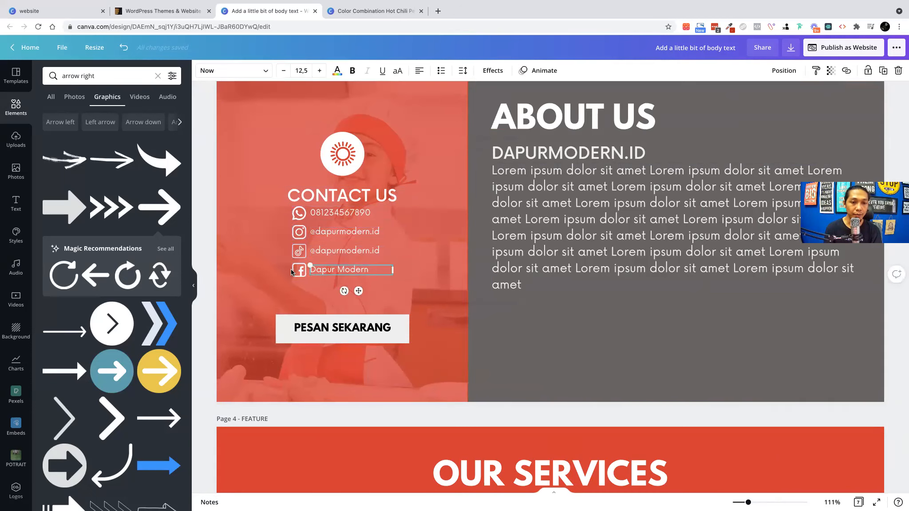
left_click(295, 271, "shift")
left_click(299, 250, "shift")
left_click(299, 232, "shift")
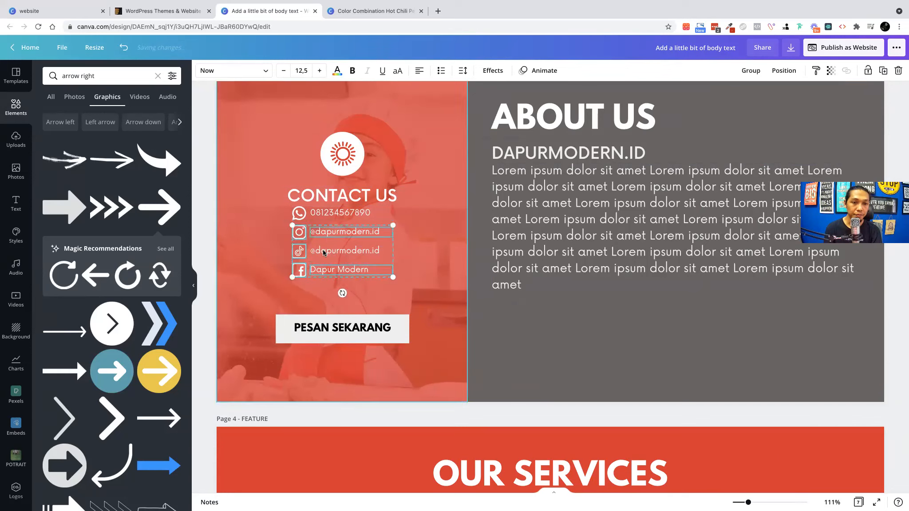
left_click(299, 213, "shift")
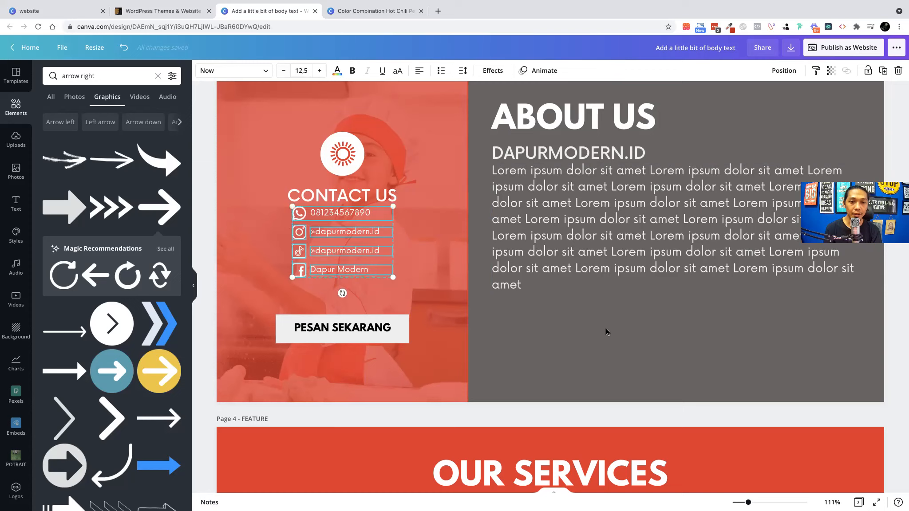
scroll(422, 311, "down", 20)
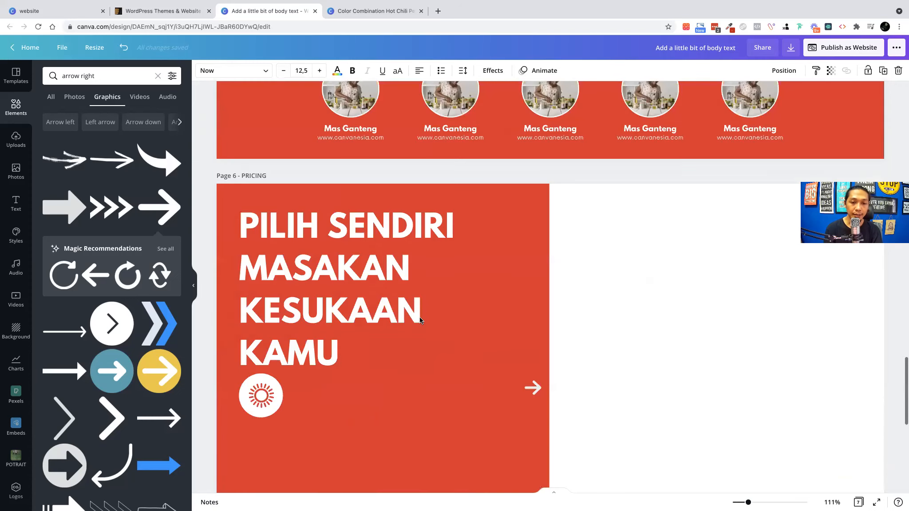
left_click(427, 324)
key("ctrl+v")
Place the pasted contact rows directly to the right of the round sun logo on the PRICING page.
left_click_drag(340, 304, 319, 411)
left_click_drag(377, 365, 377, 358)
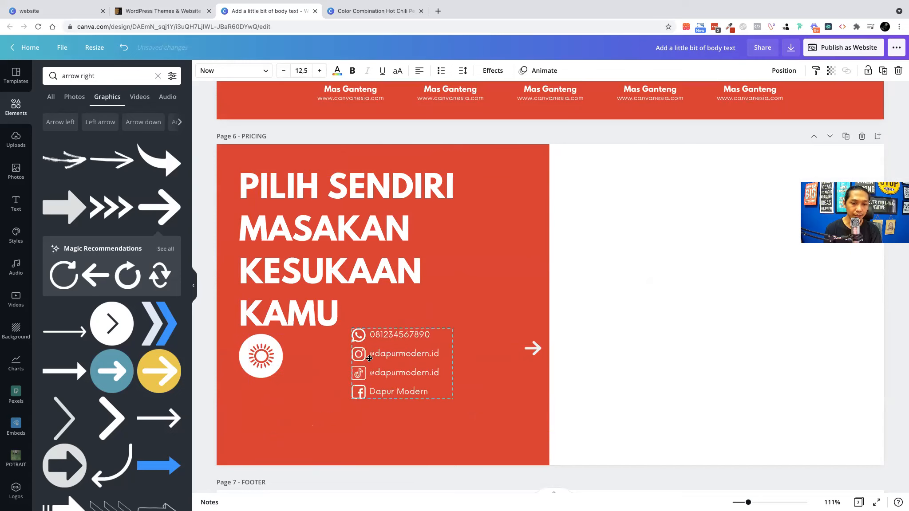
key("ctrl+z")
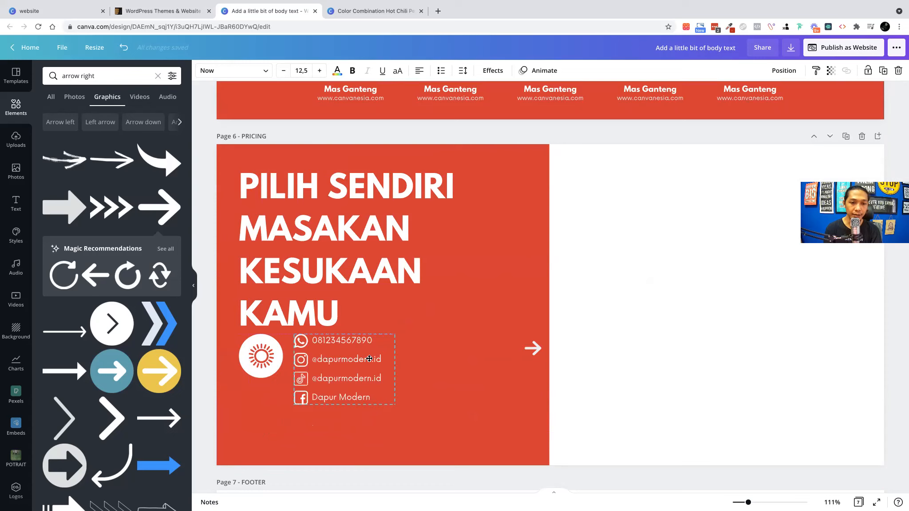
left_click(505, 382)
scroll(518, 350, "up", 1)
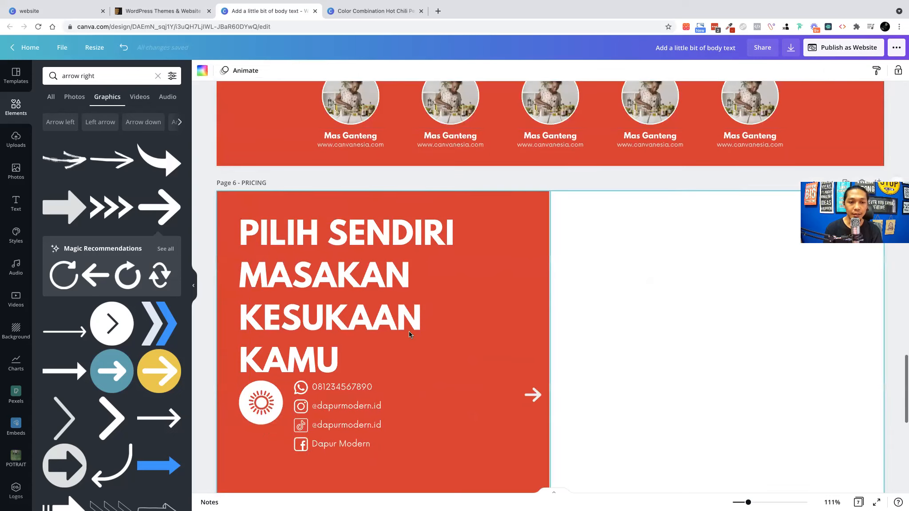
Move the four contact rows below the round sun logo, aligned with the left edge of the heading.
scroll(410, 334, "down", 3)
left_click(549, 328)
left_click_drag(298, 288, 524, 330)
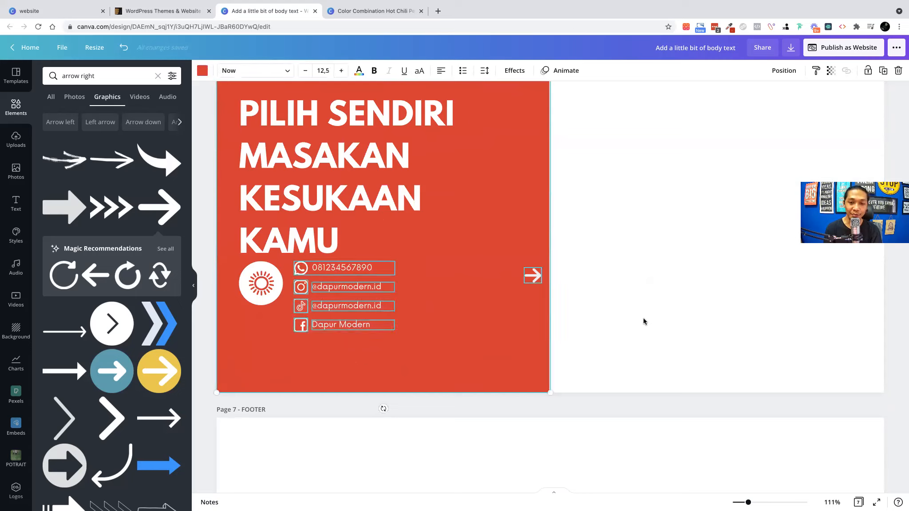
left_click_drag(337, 297, 284, 348)
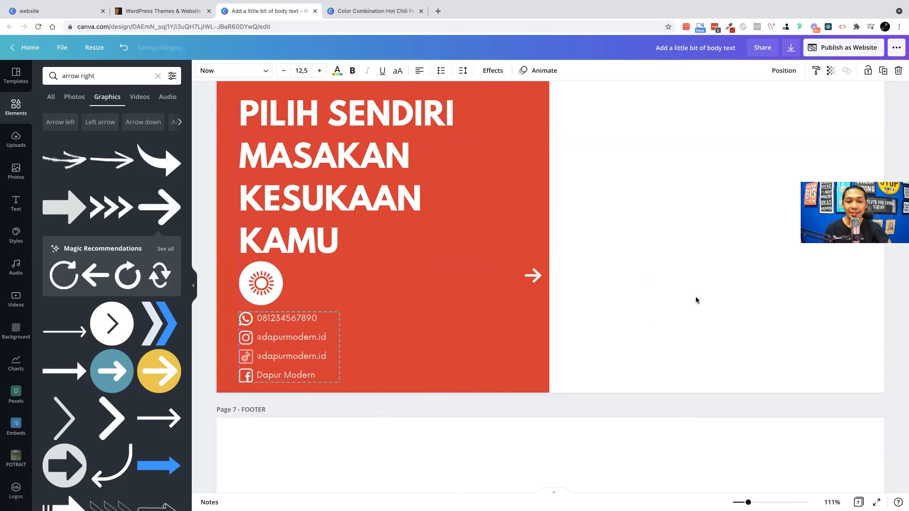
left_click(494, 302)
scroll(365, 262, "up", 2)
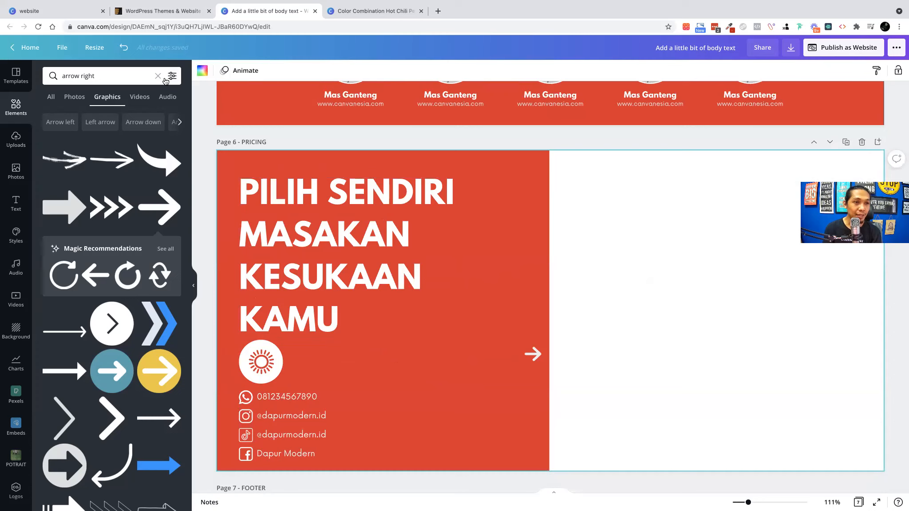
Try a rounded square shape on the PRICING page's white half and delete it.
left_click(158, 76)
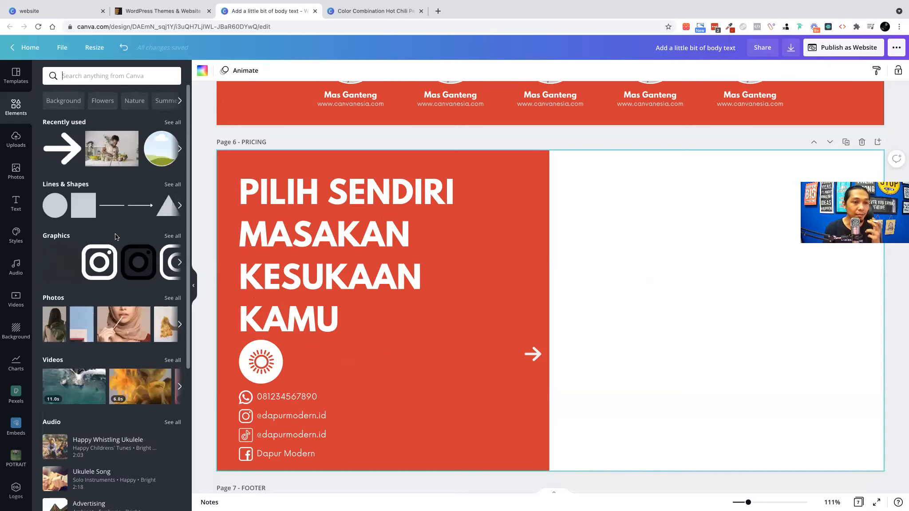
left_click(172, 184)
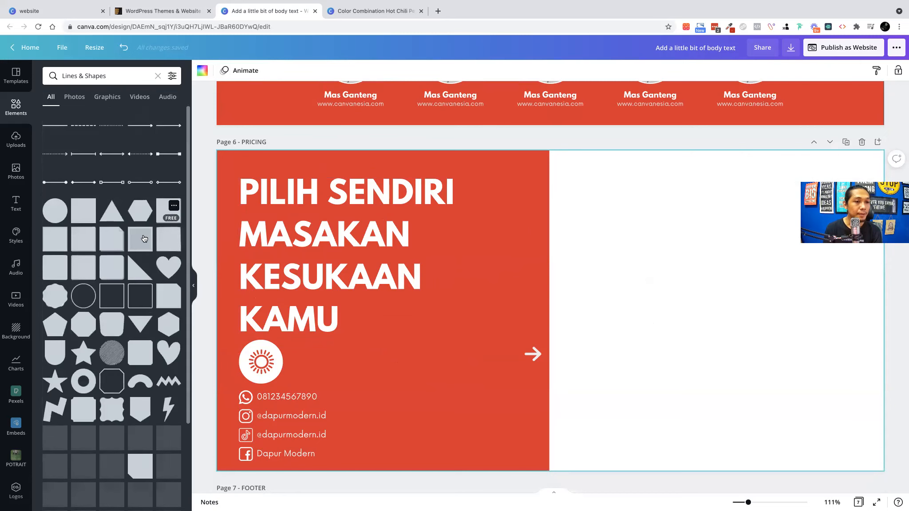
left_click(144, 239)
left_click_drag(579, 288, 684, 230)
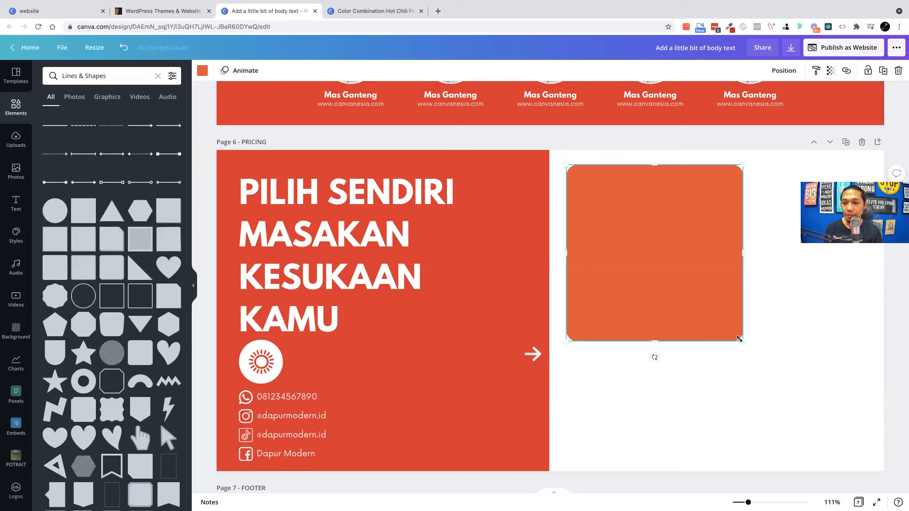
left_click_drag(725, 329, 655, 241)
key("Delete")
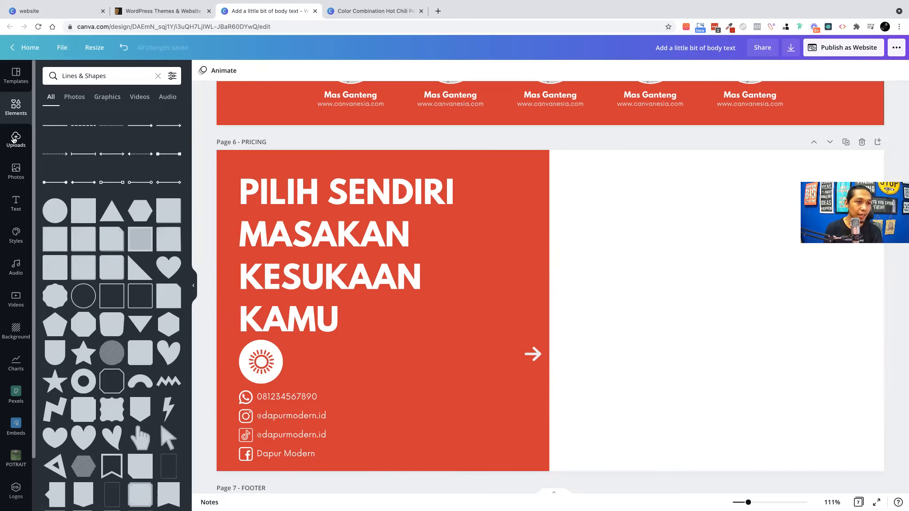
left_click(157, 75)
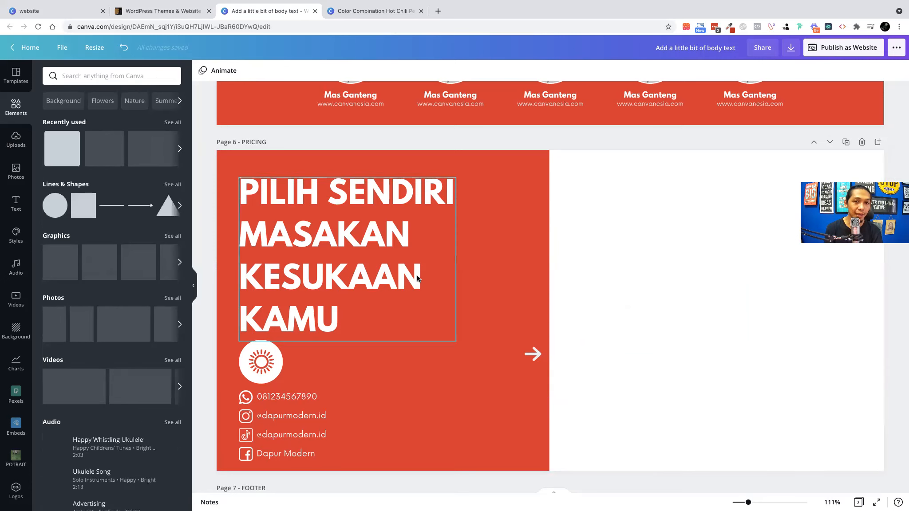
Copy the HIGIENIS photo card from the FEATURE page and place it in the upper-left corner of the PRICING page's white half.
scroll(416, 276, "up", 10)
scroll(421, 253, "up", 2)
left_click(421, 253)
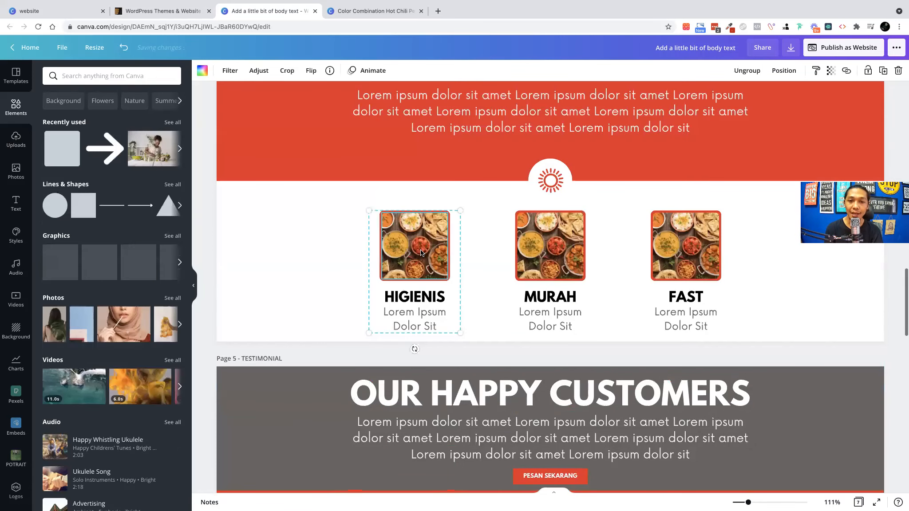
scroll(679, 289, "down", 10)
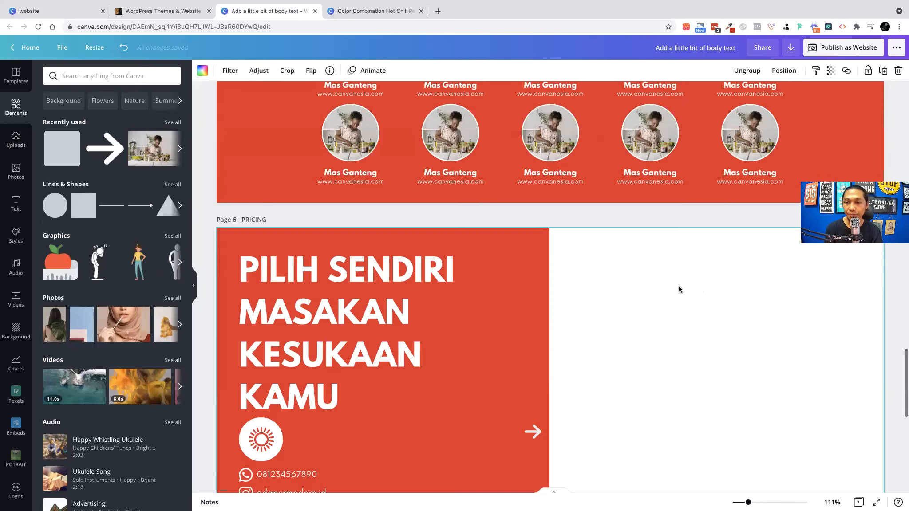
scroll(665, 301, "down", 4)
left_click(415, 267)
scroll(587, 221, "down", 1)
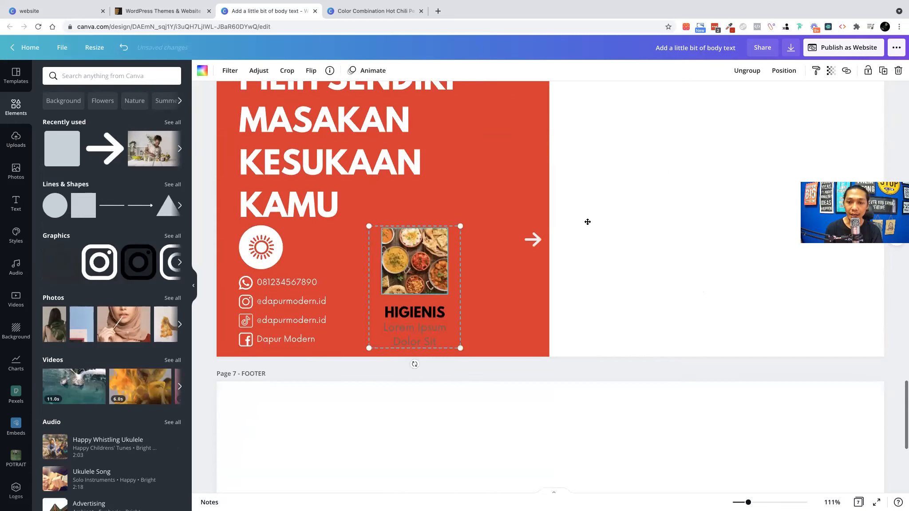
scroll(610, 164, "up", 2)
left_click_drag(617, 182, 611, 164)
left_click(698, 222)
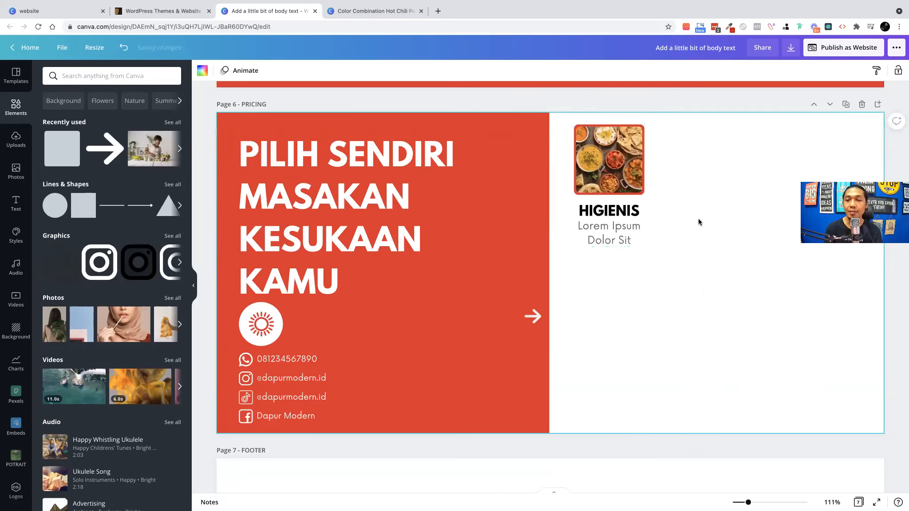
Replace the pasted card's HIGIENIS title with BAKSO.
left_click(615, 217)
double_click(615, 212)
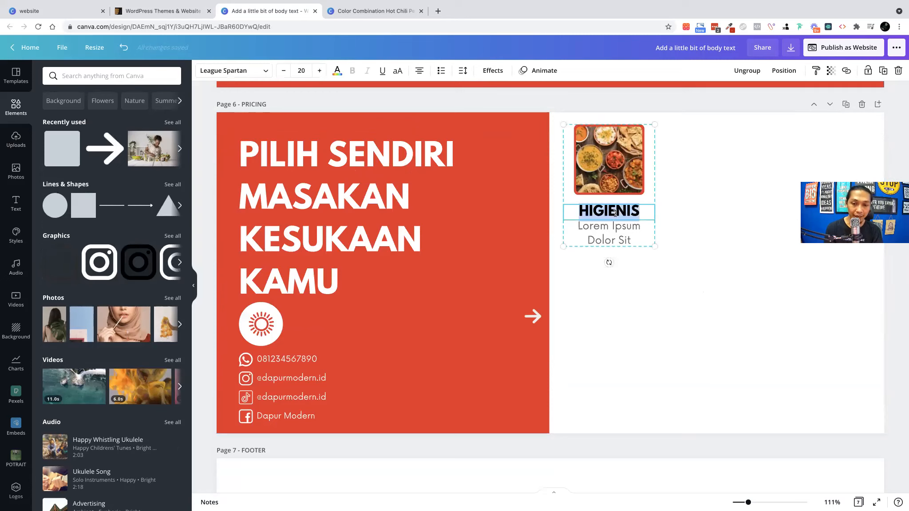
type("M")
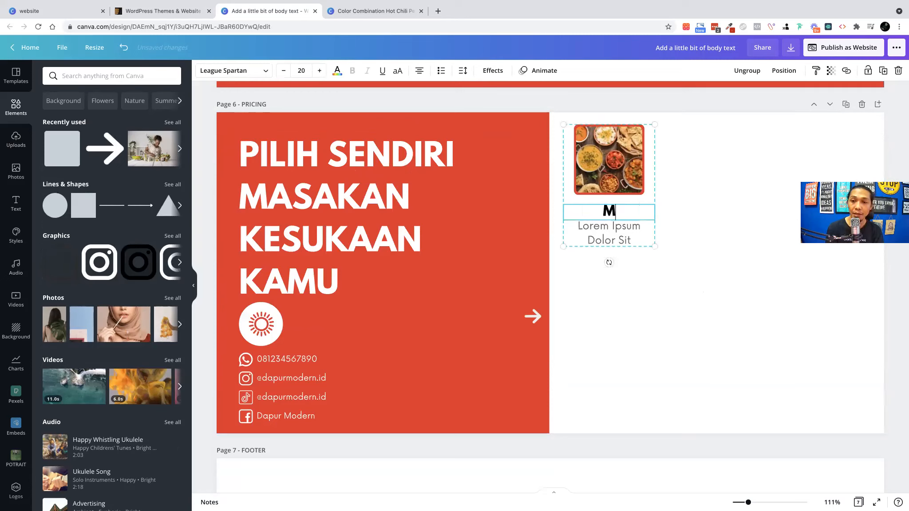
key("BackSpace")
type("BA")
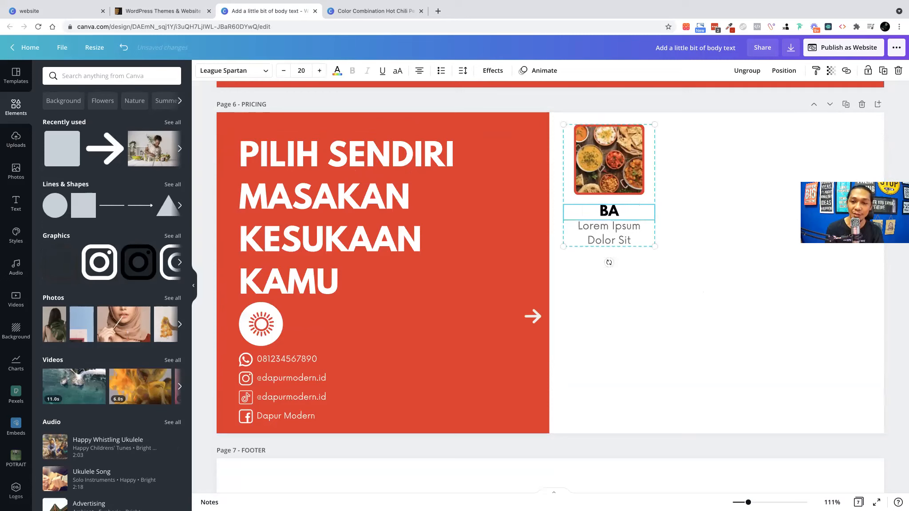
type("KSO")
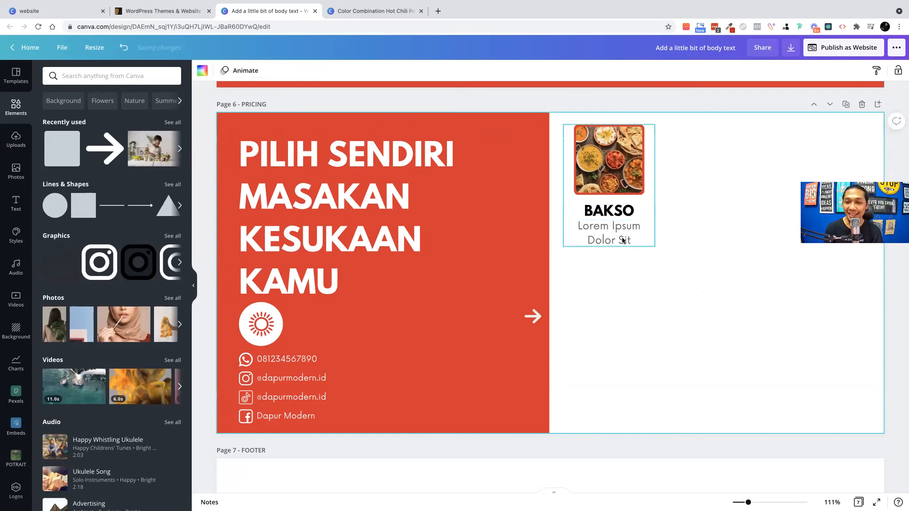
Replace the BAKSO card's description with the price IDR 25K.
double_click(624, 239)
type("IDR")
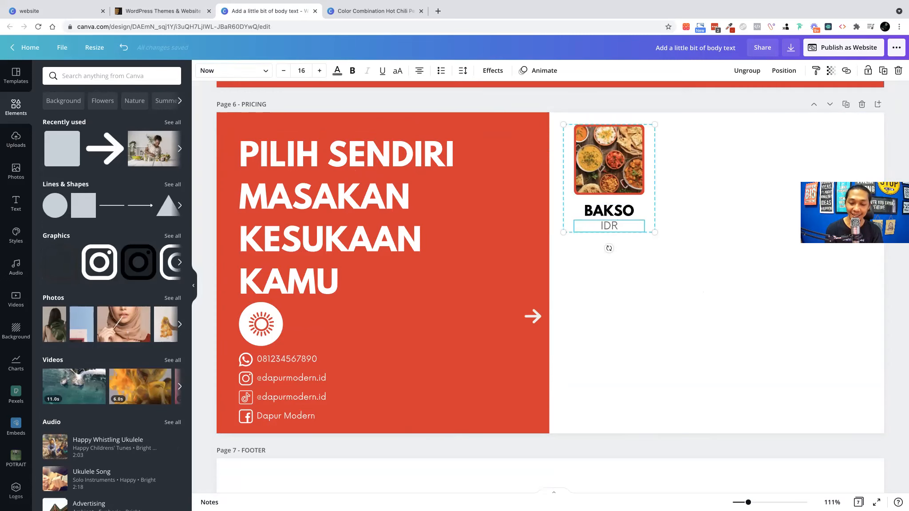
type(" 25K")
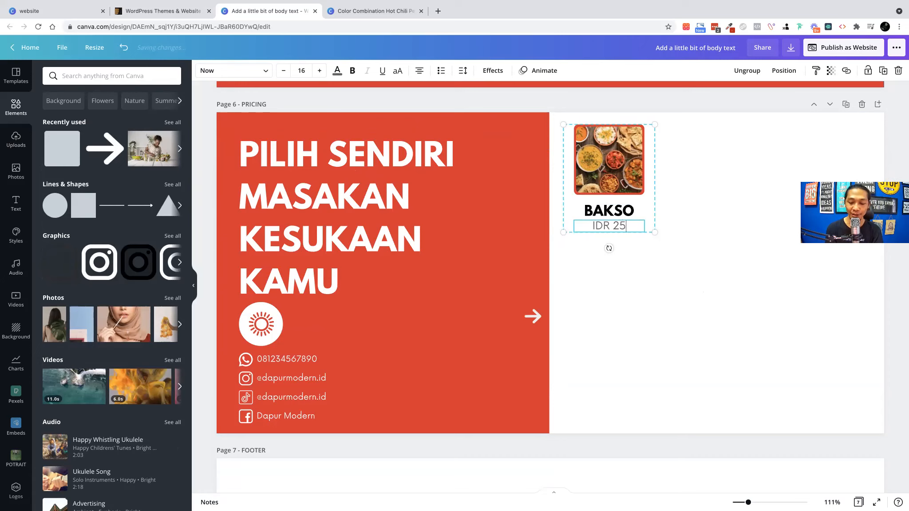
Duplicate the BAKSO card twice and place the copies beside it to form a row of three on the PRICING page's white half.
left_click(734, 222)
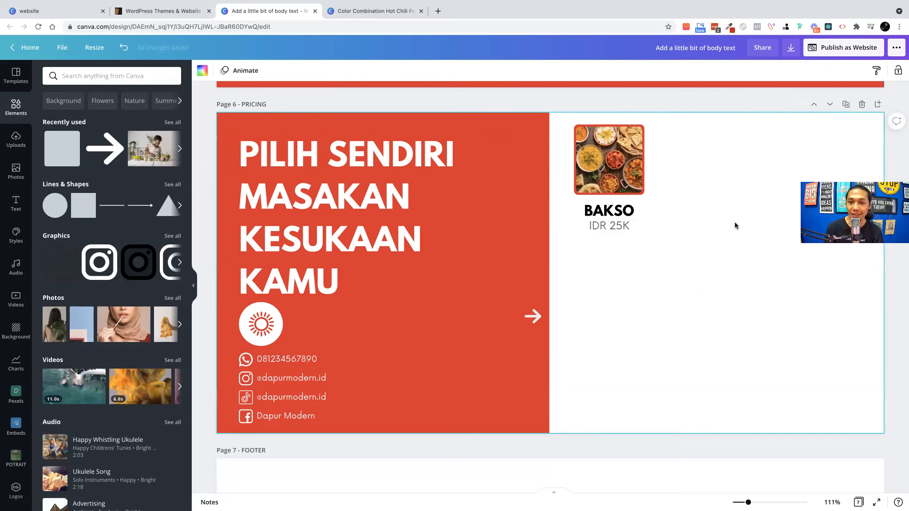
scroll(734, 221, "up", 1)
left_click(615, 202)
key("super+d")
left_click_drag(657, 253, 728, 199)
key("super+d")
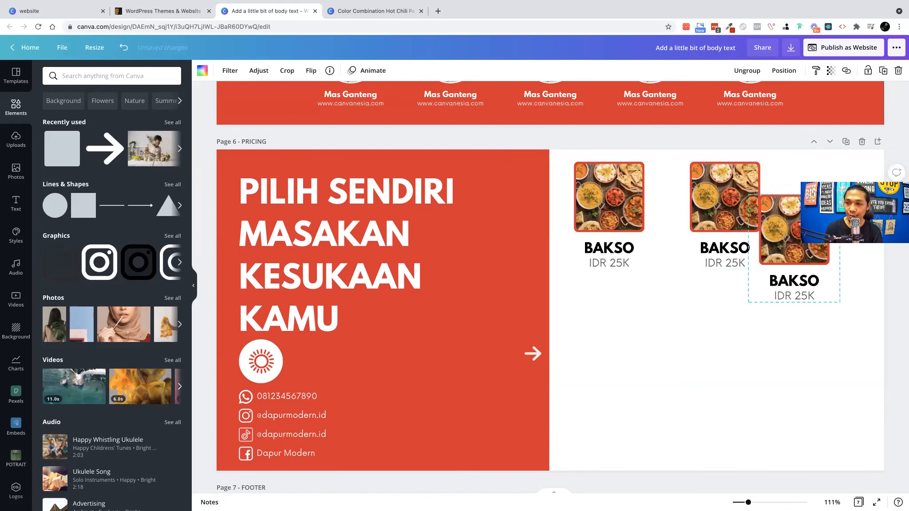
left_click_drag(776, 232, 819, 201)
left_click(724, 200, "shift")
left_click(640, 195, "shift")
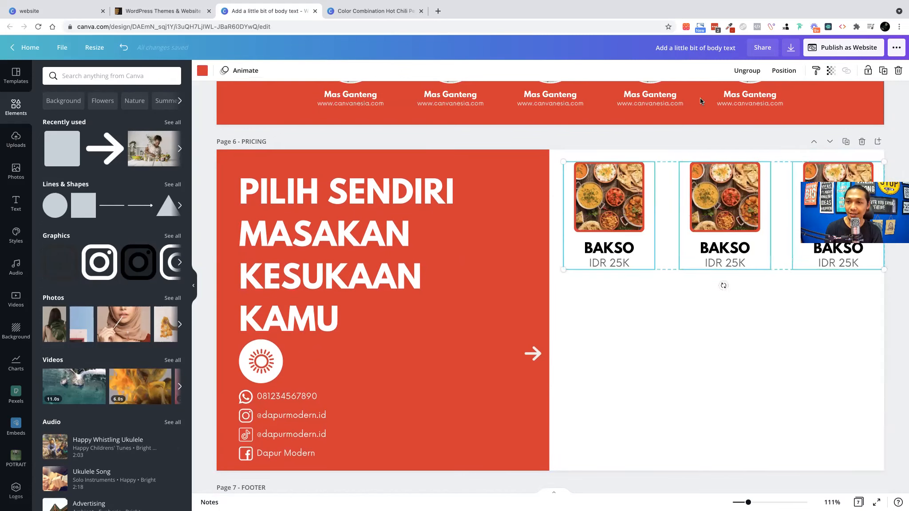
left_click(754, 71)
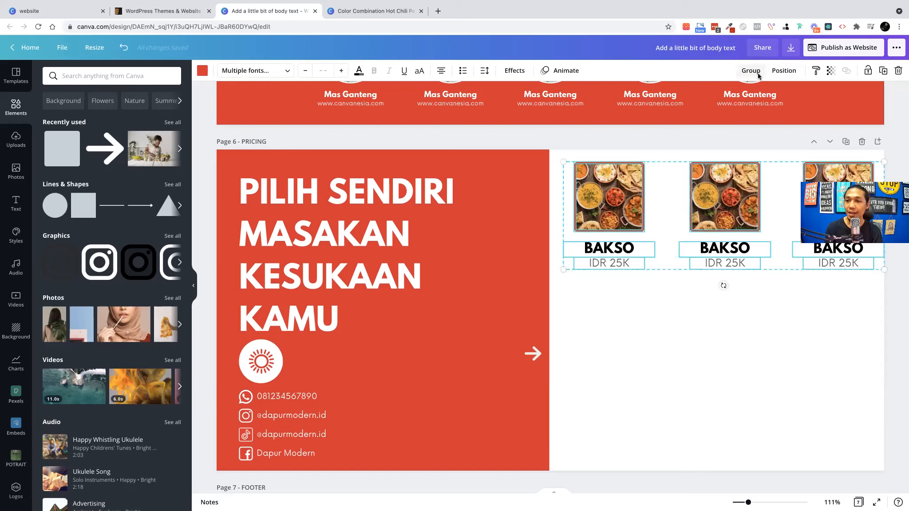
key("super+z")
Select the three BAKSO cards on the PRICING page and space them evenly with Tidy up.
left_click(711, 211)
left_click(628, 203, "shift")
left_click(816, 171, "shift")
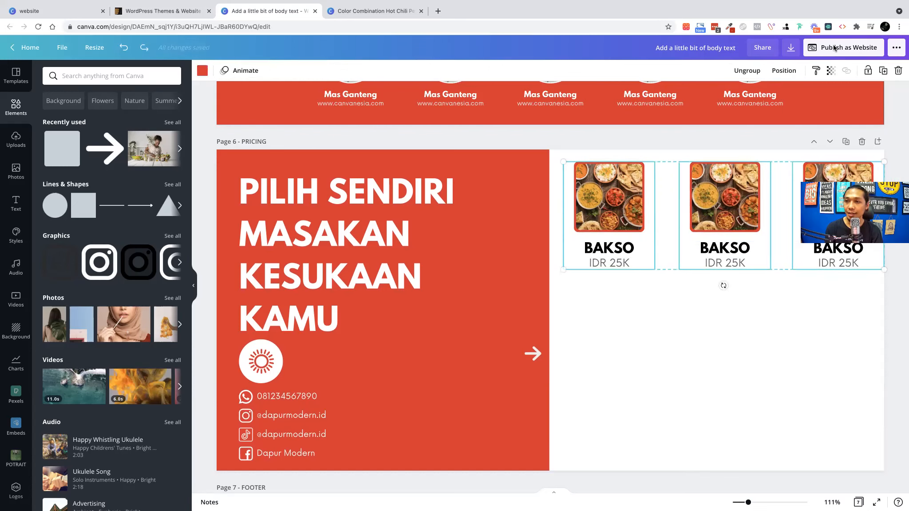
left_click(781, 72)
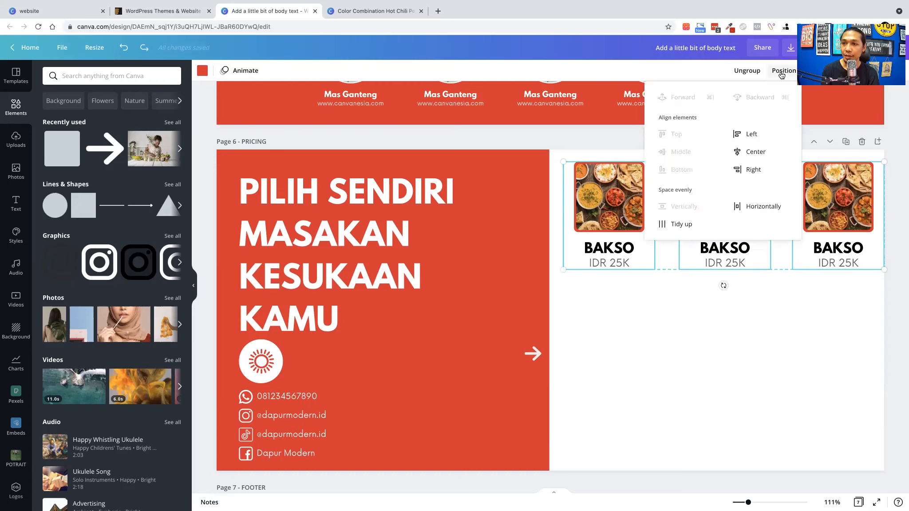
left_click(679, 224)
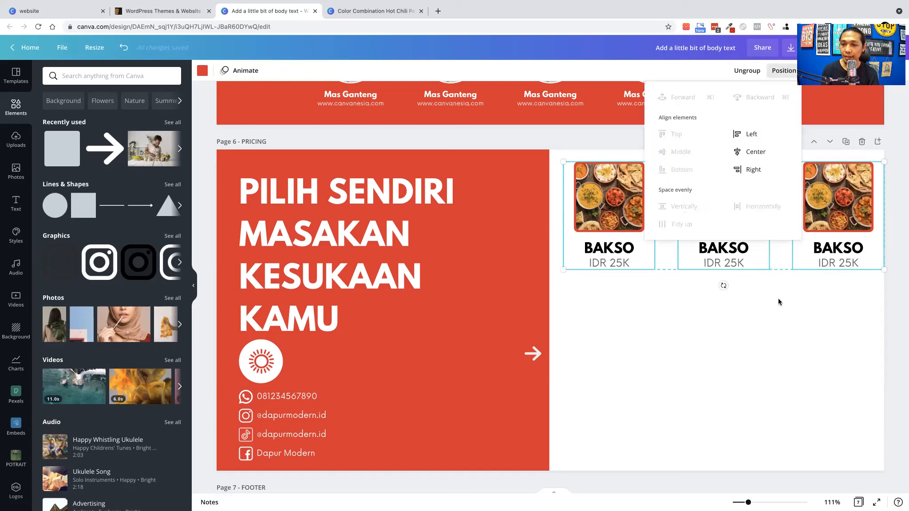
left_click(780, 302)
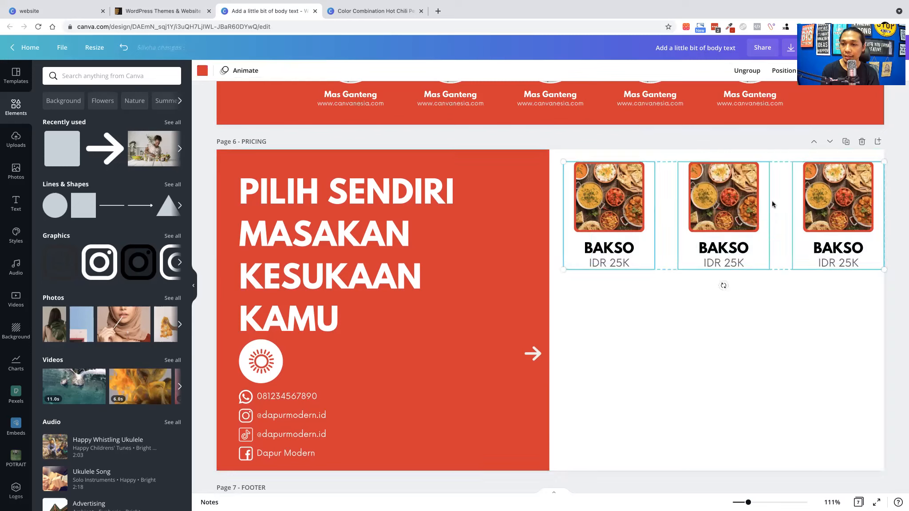
Shift the row of three BAKSO cards slightly left within the white half and group them.
left_click_drag(815, 202, 807, 201)
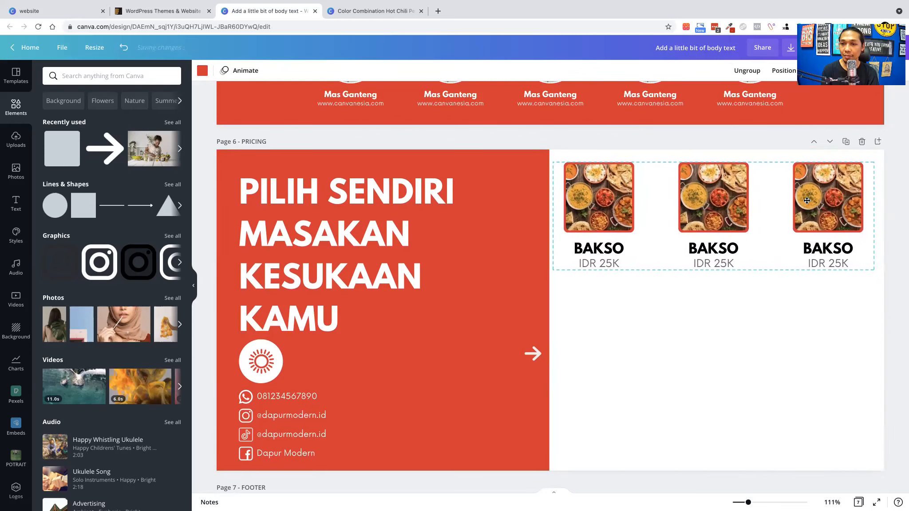
left_click_drag(712, 204, 712, 203)
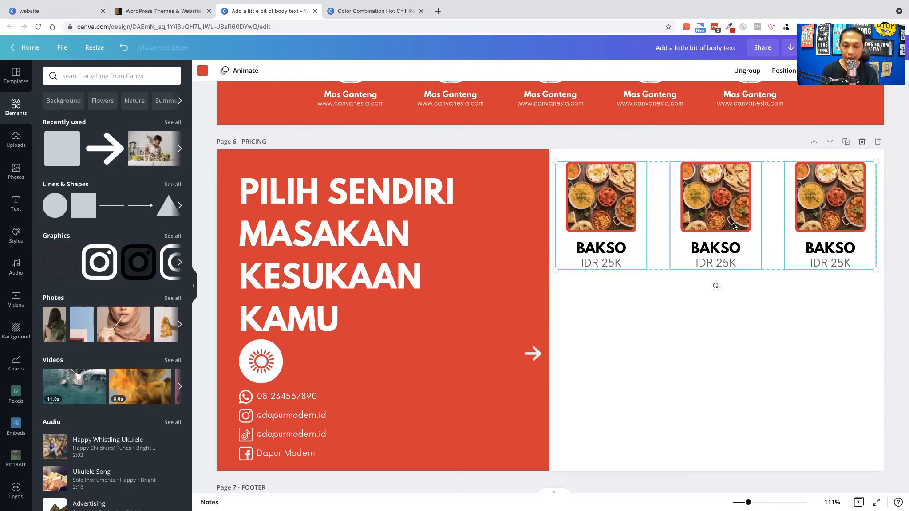
key("ctrl+shift+g")
left_click_drag(903, 266, 609, 181)
key("ctrl+g")
left_click(784, 70)
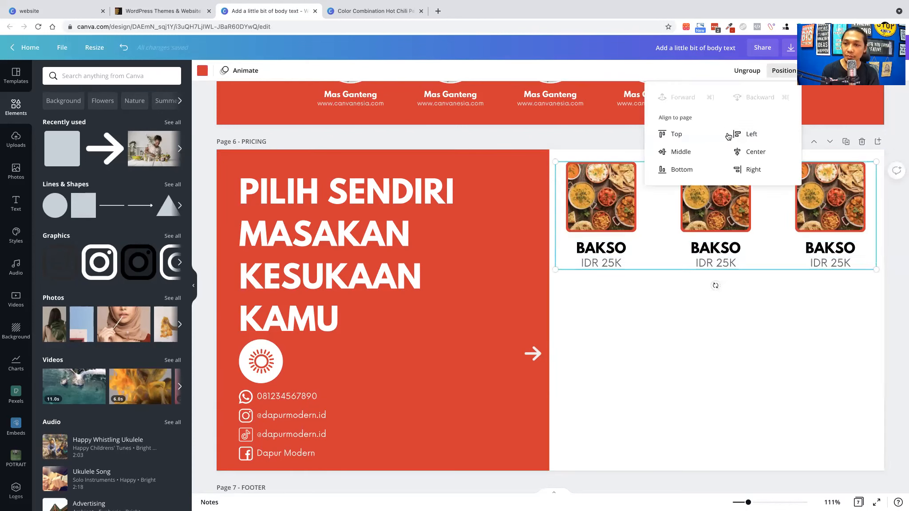
left_click(754, 152)
key("ctrl+z")
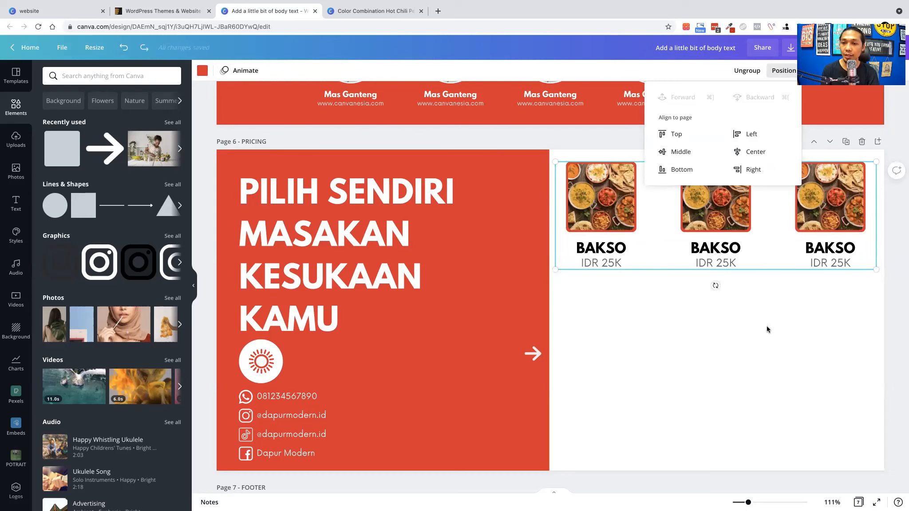
left_click(767, 326)
Duplicate the row of BAKSO cards directly beneath itself and centre both rows vertically in the PRICING page's white half.
left_click_drag(750, 214, 753, 216)
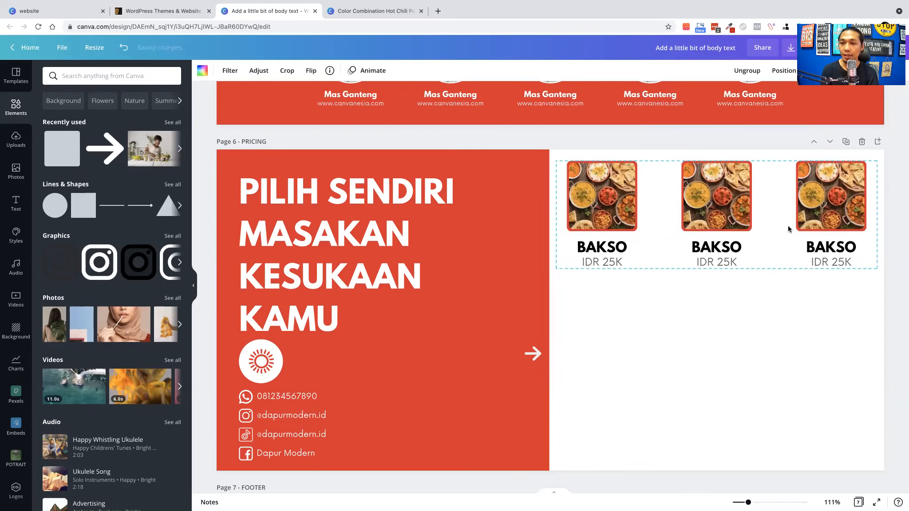
left_click_drag(814, 203, 810, 320)
left_click(720, 203, "shift")
left_click_drag(720, 223, 722, 247)
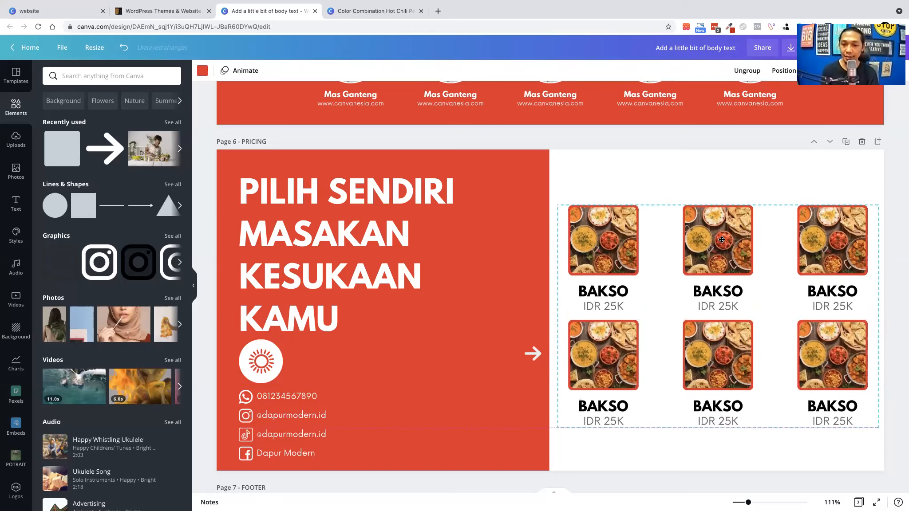
left_click(885, 223)
Delete the empty FOOTER page and the first HERO HEADER page with the Hidangan Minggu heading.
scroll(504, 301, "down", 5)
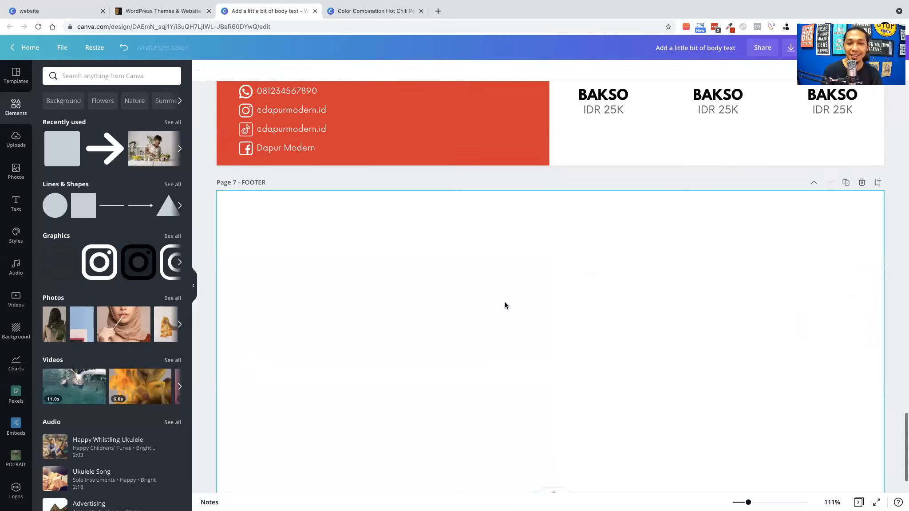
scroll(505, 304, "down", 1)
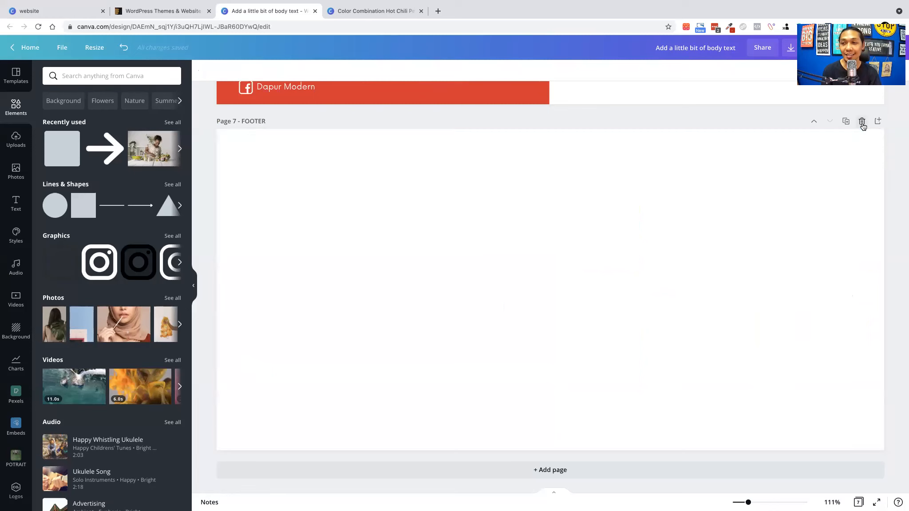
key("Delete")
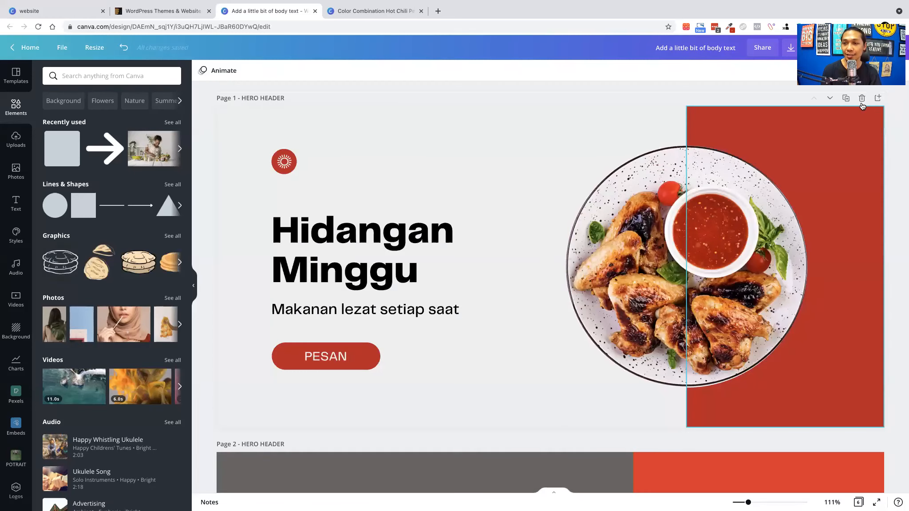
left_click(862, 95)
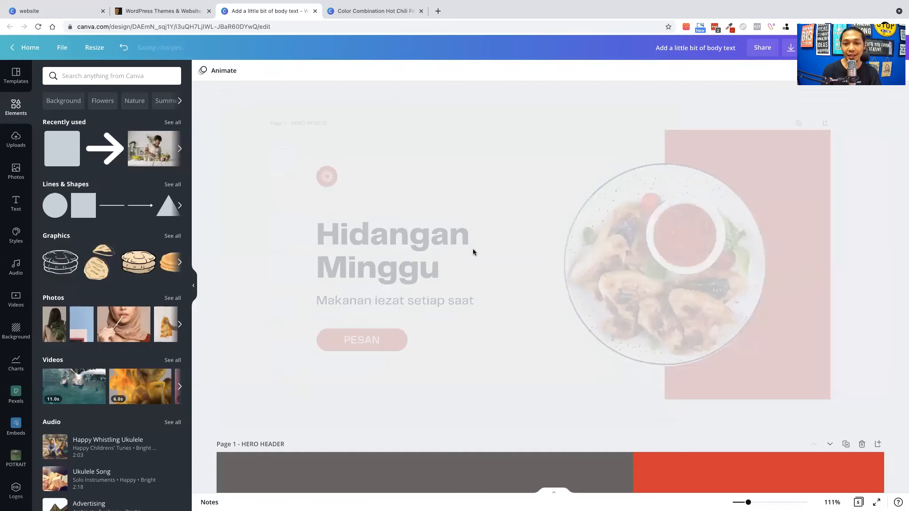
Open the design as a website in the Presentation web style and go through its pages to OUR SERVICES.
scroll(452, 279, "down", 8)
scroll(454, 276, "down", 20)
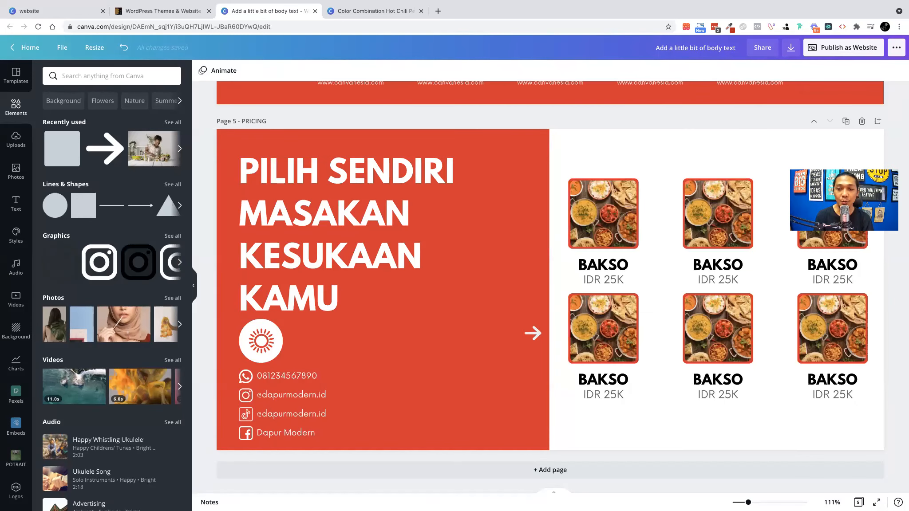
left_click(831, 52)
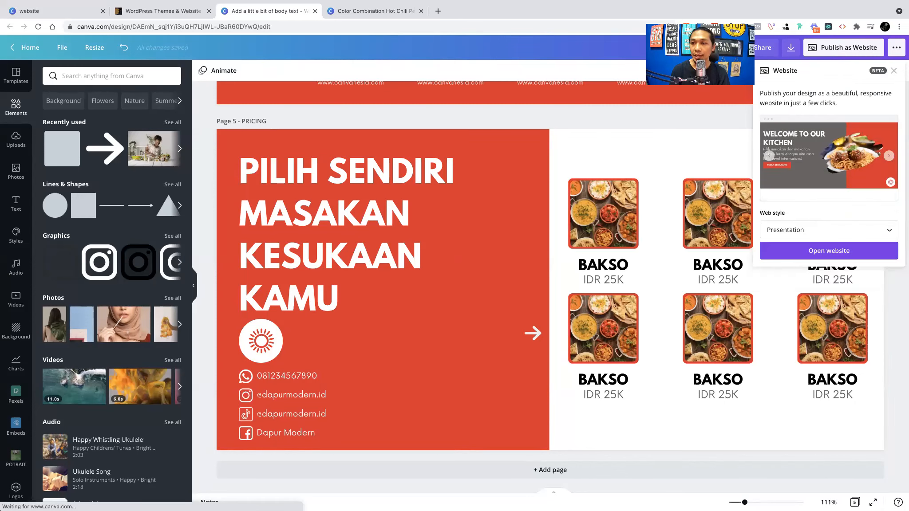
left_click(780, 230)
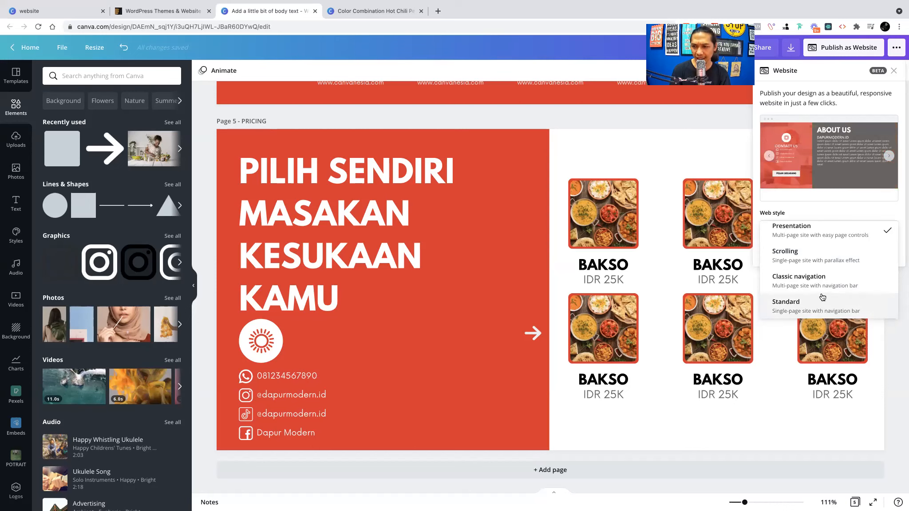
scroll(769, 239, "up", 1)
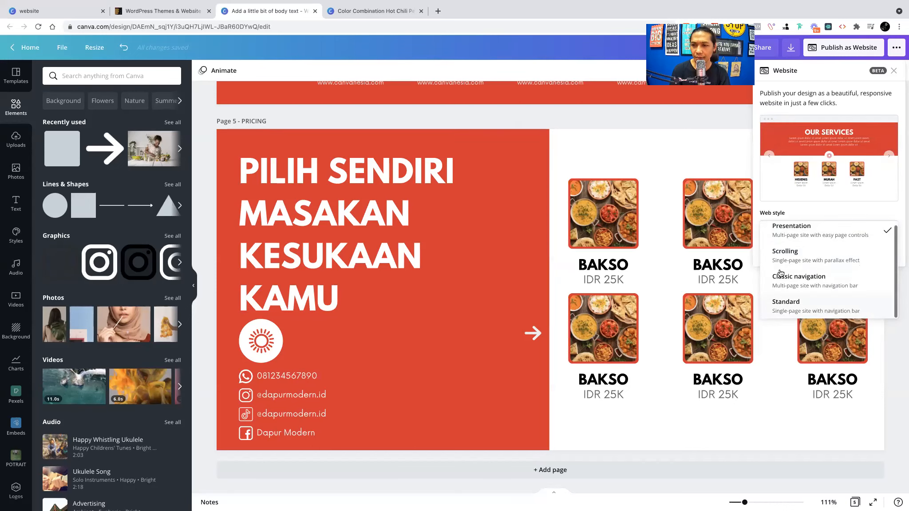
left_click(779, 230)
left_click(815, 251)
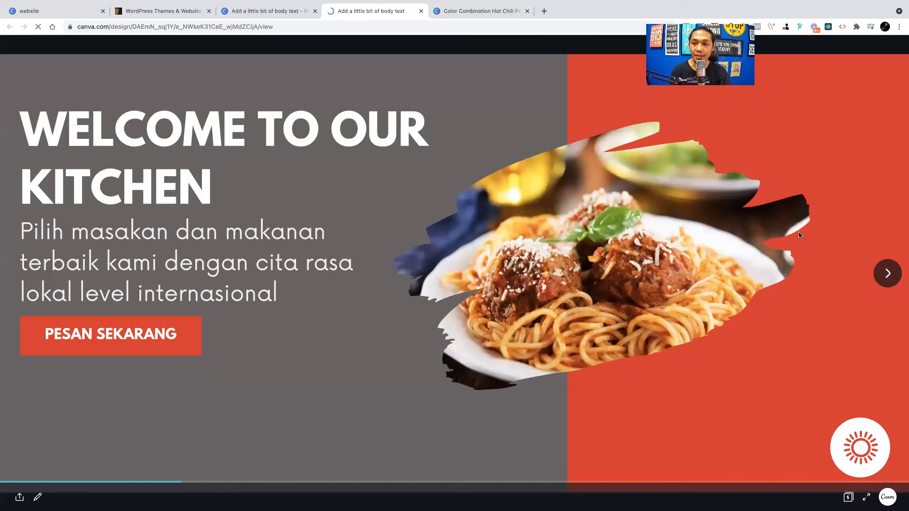
left_click(340, 65)
left_click(401, 122)
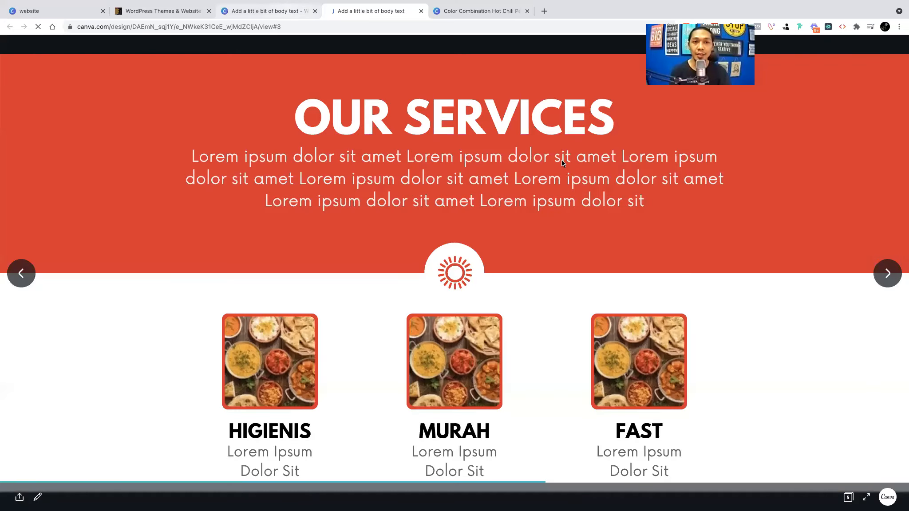
Return to the editor, open the website in the Scrolling web style and look through its pages down to PRICING.
key("ctrl+shift+Tab")
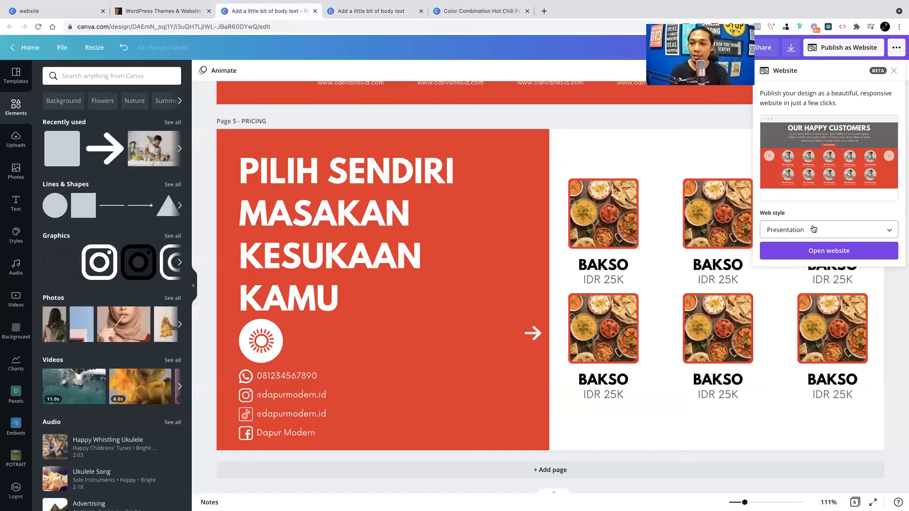
left_click(813, 229)
left_click(837, 257)
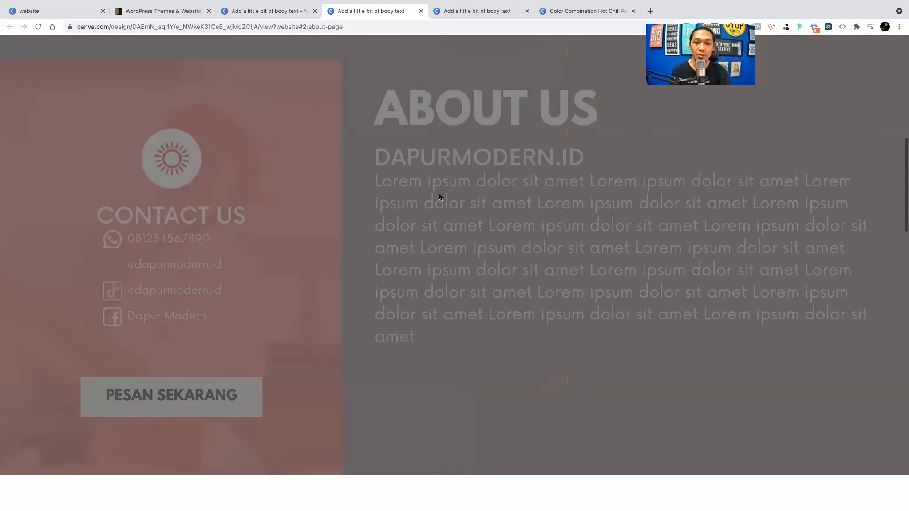
scroll(439, 195, "down", 10)
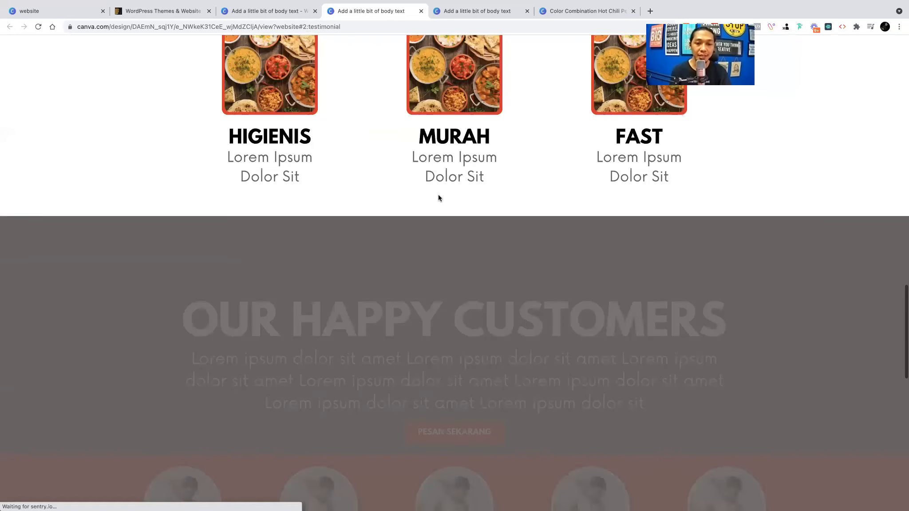
scroll(438, 198, "up", 5)
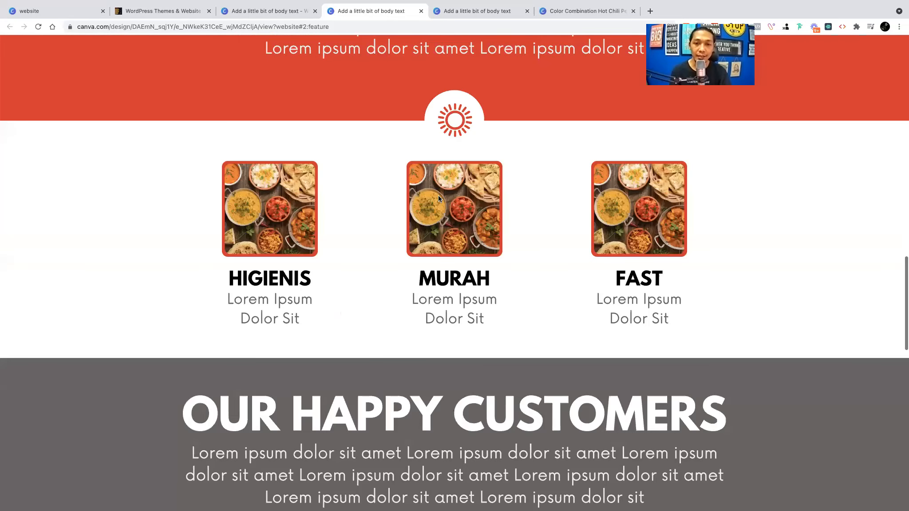
scroll(438, 196, "down", 5)
Return to the editor, open the website in the Classic navigation style and view its ABOUT PAGE and TESTIMONIAL pages.
left_click(247, 16)
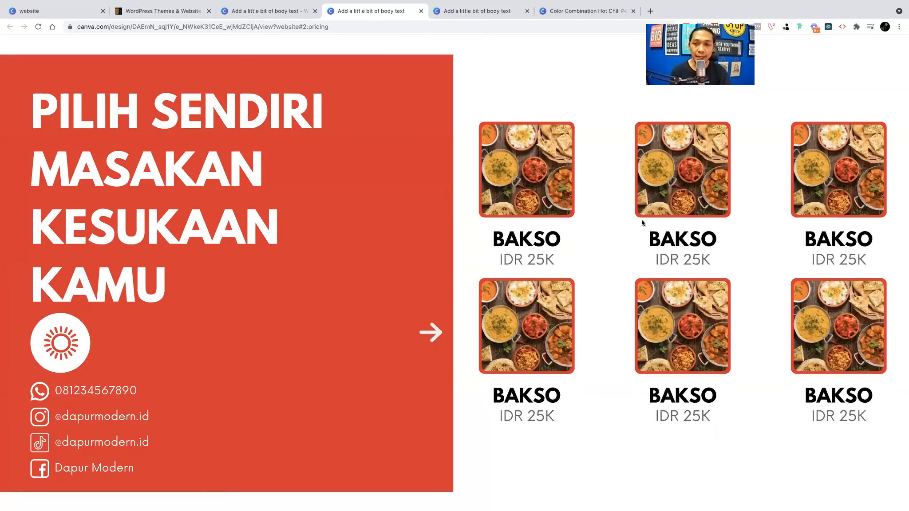
left_click(788, 230)
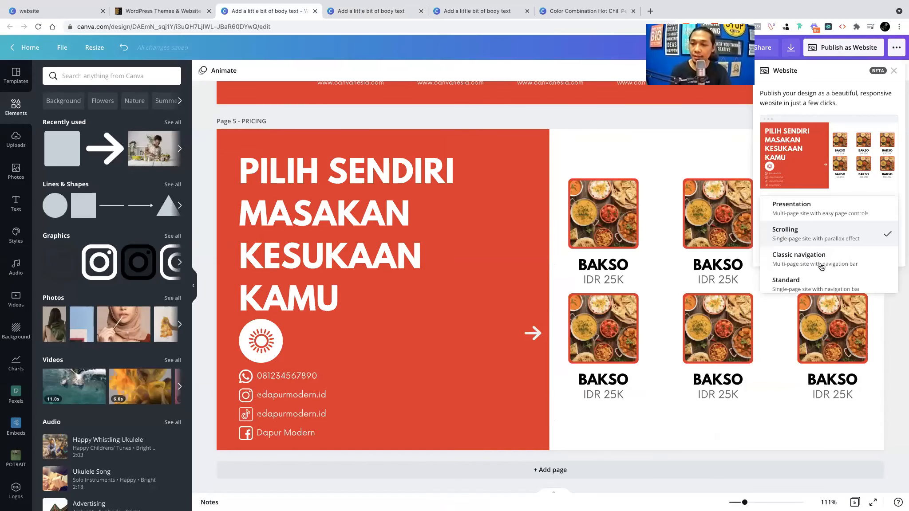
left_click(797, 252)
left_click(799, 252)
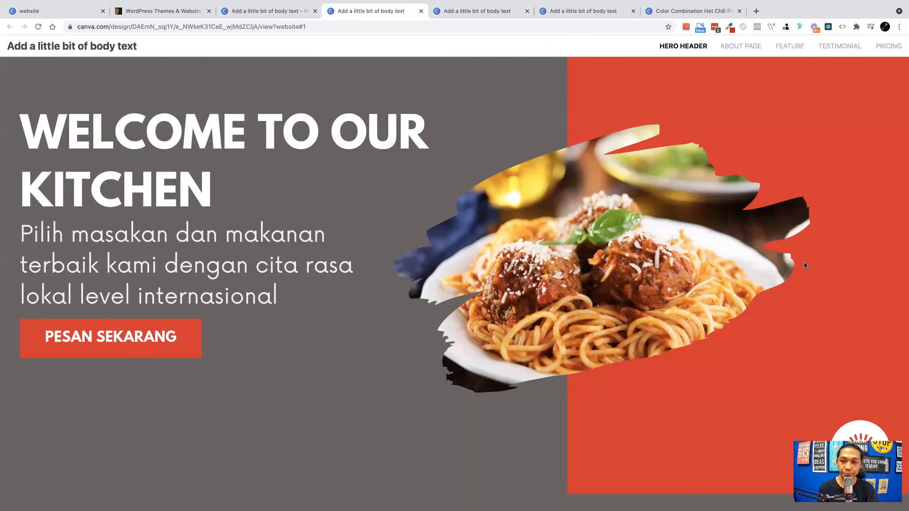
left_click(739, 48)
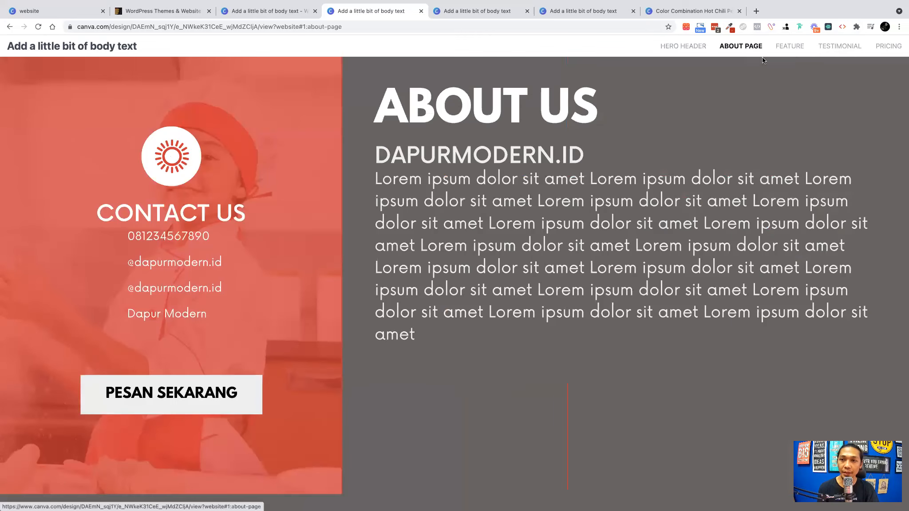
left_click(859, 50)
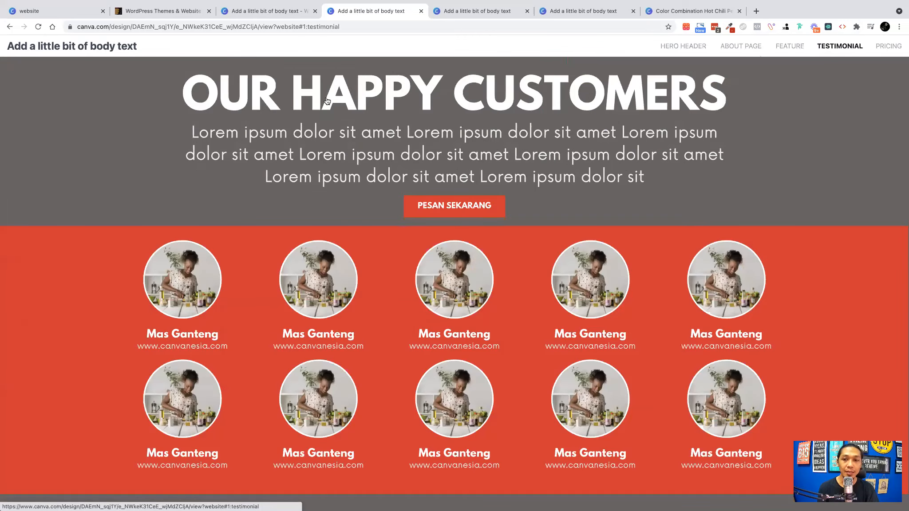
Return to the editor, set the web style to Standard and open the website.
left_click(273, 12)
left_click(794, 236)
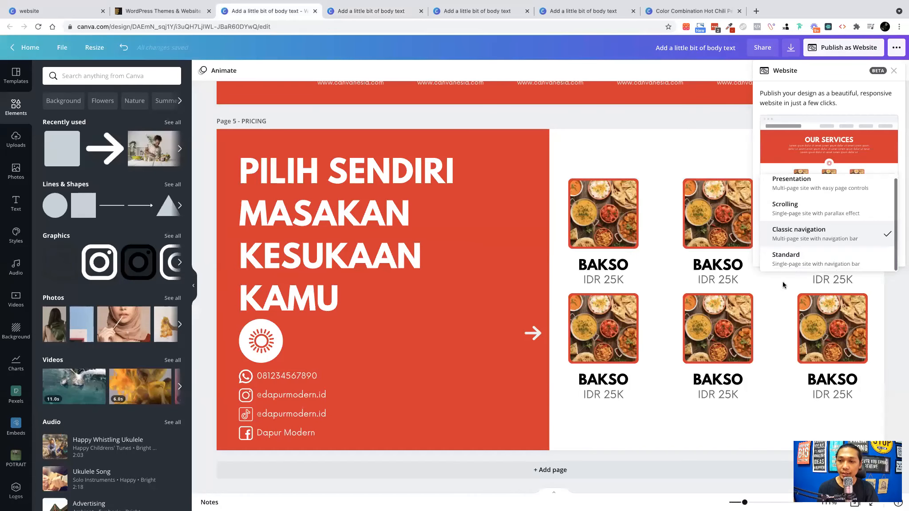
left_click(788, 259)
left_click(830, 251)
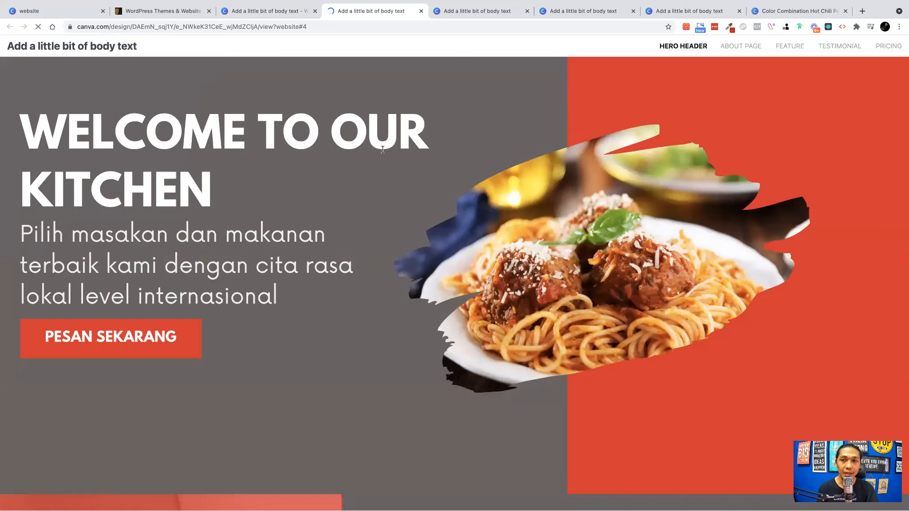
Look through the Standard-style website down to the PRICING section and return to the HERO HEADER.
scroll(395, 158, "down", 5)
scroll(395, 156, "down", 10)
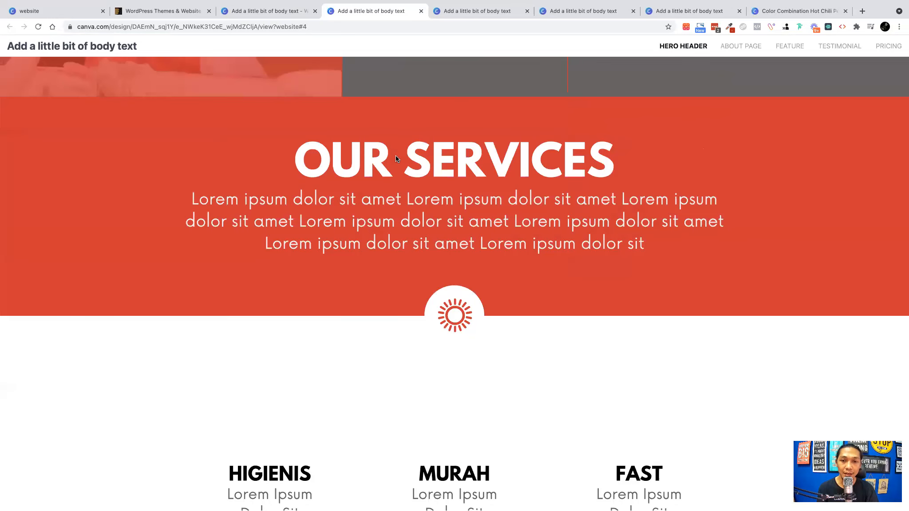
scroll(395, 159, "down", 10)
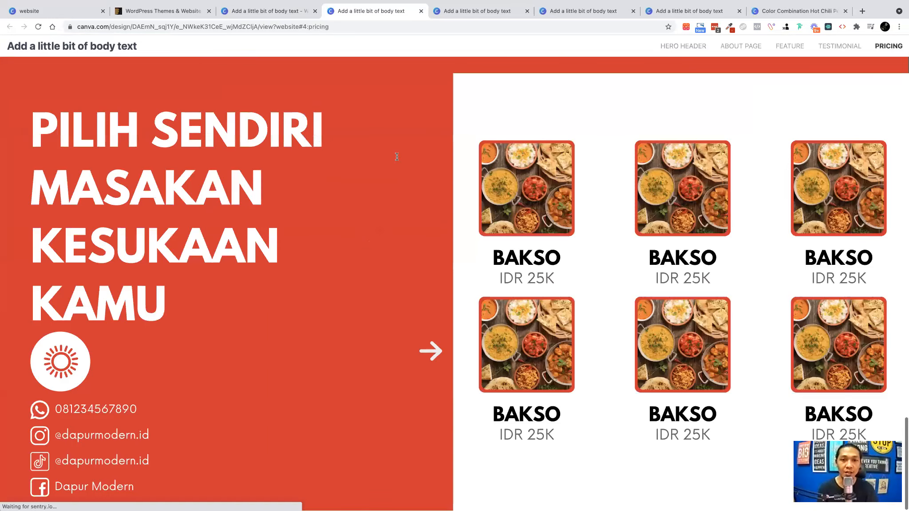
scroll(396, 156, "up", 20)
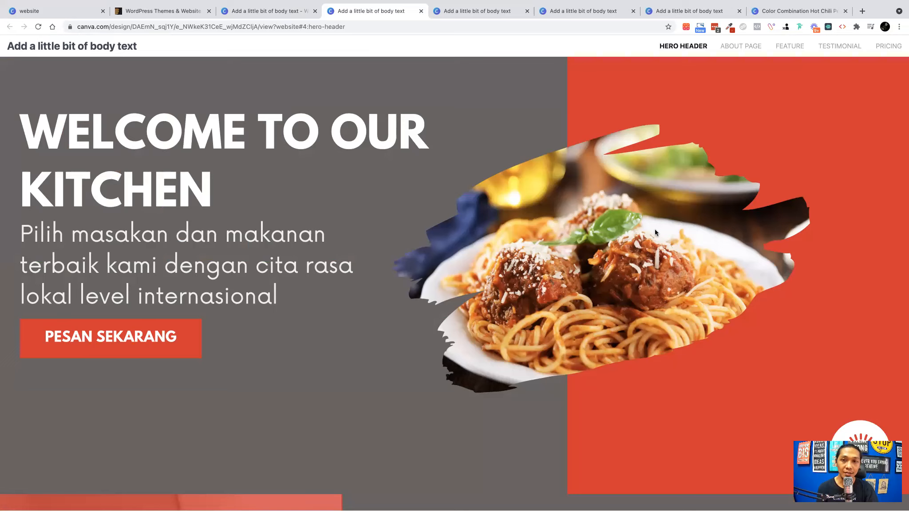
Return to the design editor, find the Embed option among the publishing choices and generate the design's embed code.
left_click(268, 14)
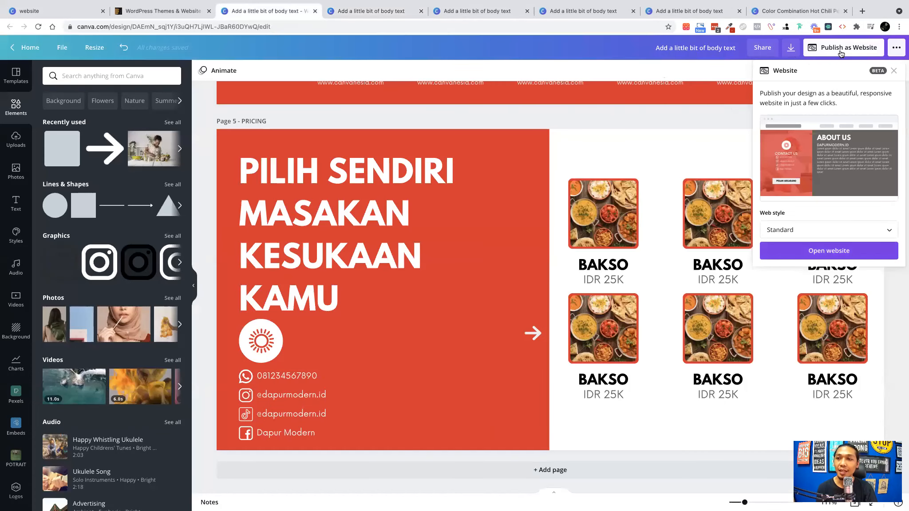
left_click(762, 48)
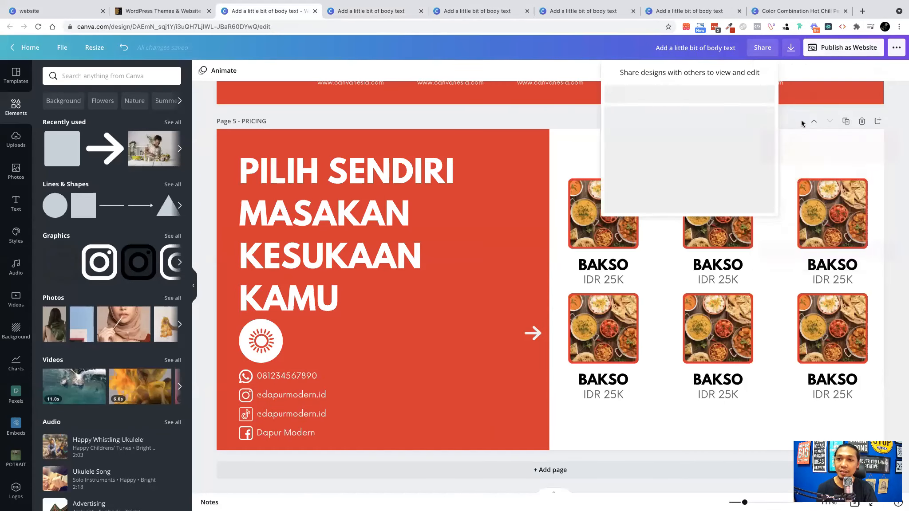
left_click(807, 72)
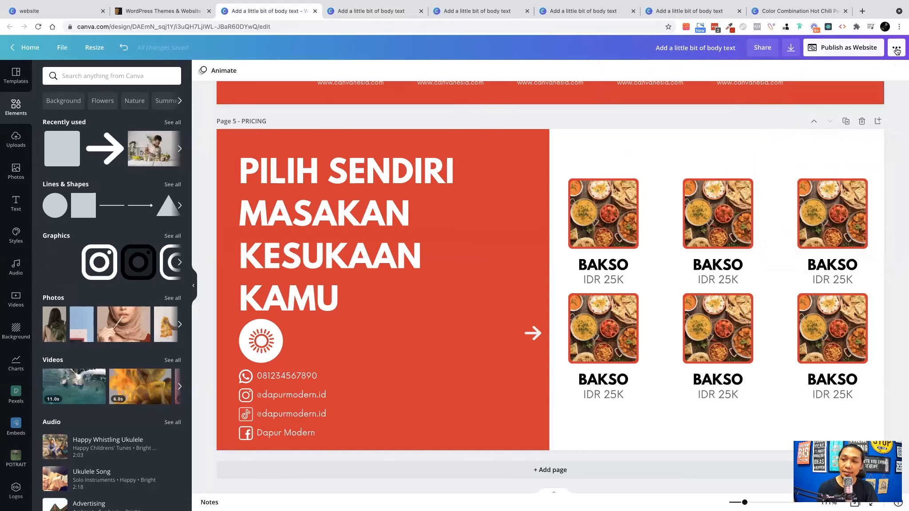
left_click(896, 51)
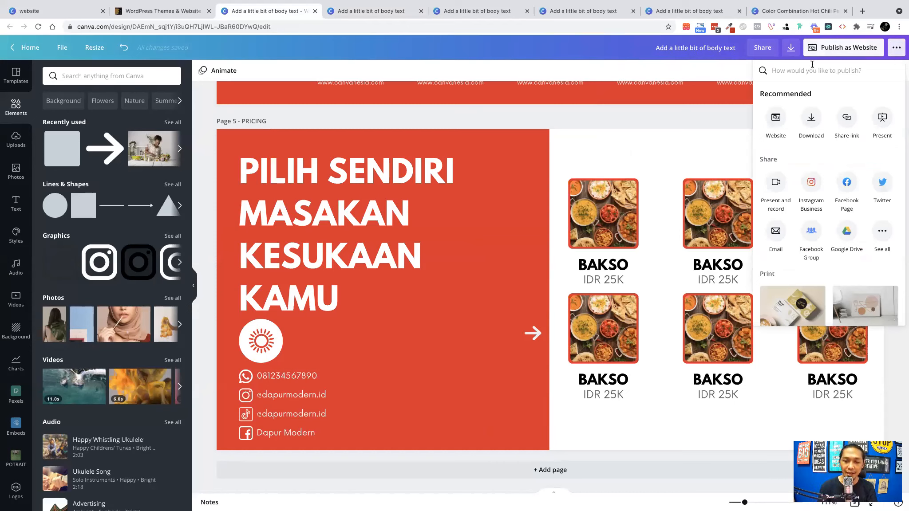
type("embed")
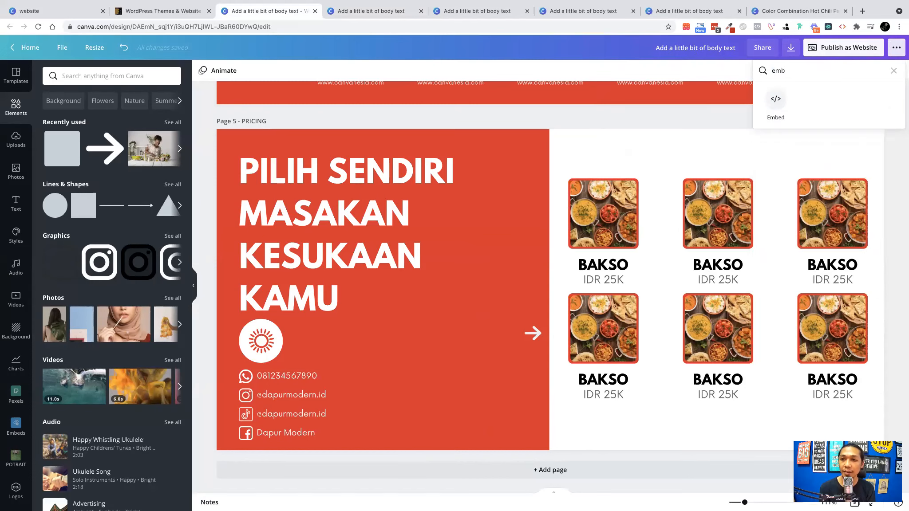
left_click(784, 104)
left_click(775, 129)
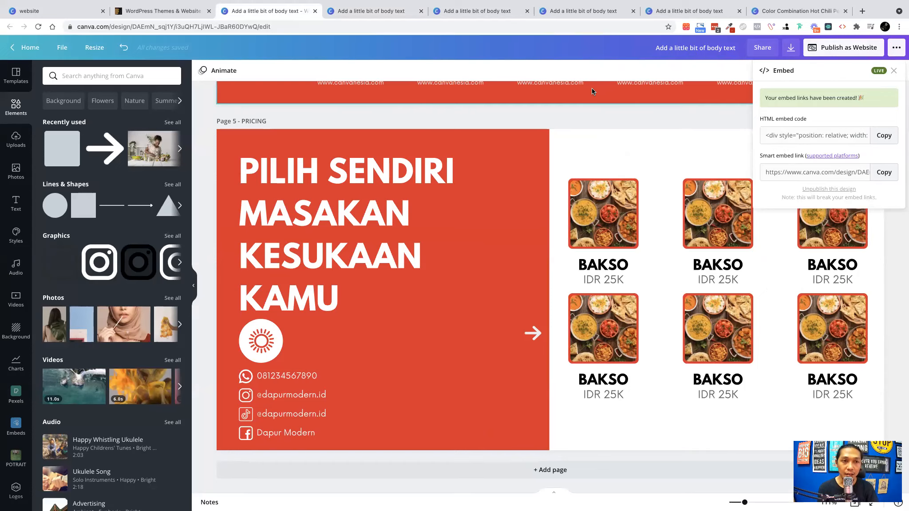
Open client.klikservice.co/wp-admin/ in a new tab and log in with the account e-mail and password.
left_click(864, 11)
type("client.klikservice.co/wp-admin/")
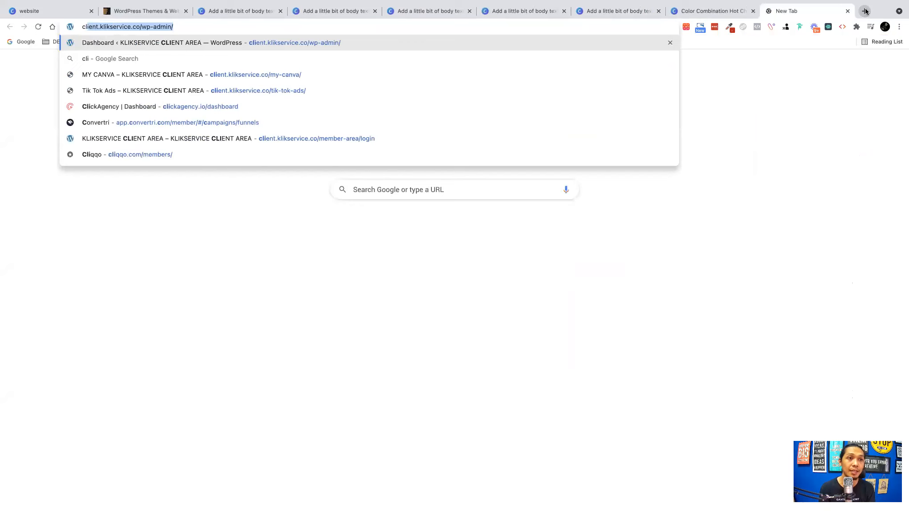
key("Return")
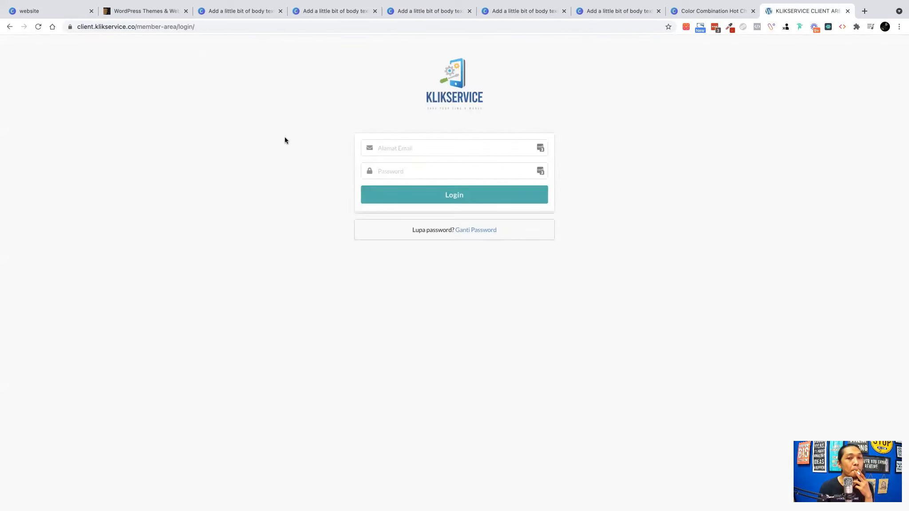
left_click(434, 196)
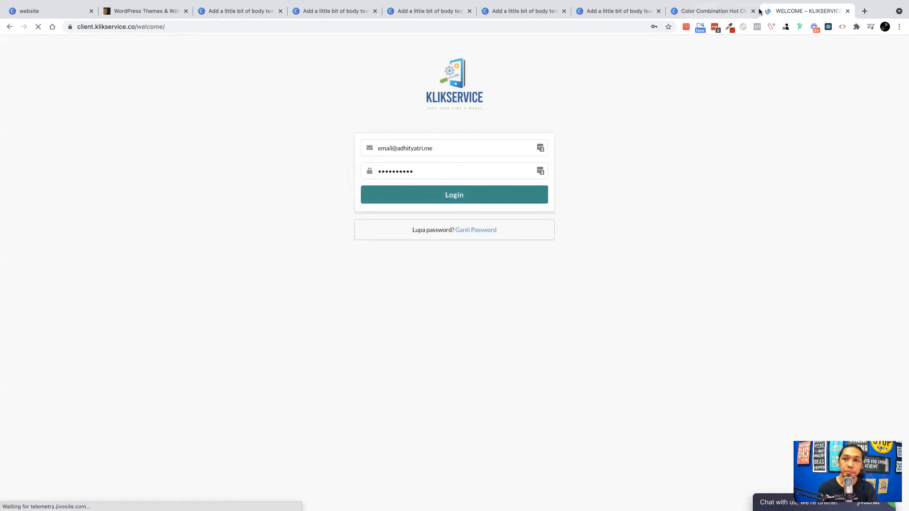
Place the WordPress site beside the Canva editor, start a new page there and close the WordPress themes tab.
left_click_drag(772, 11, 338, 15)
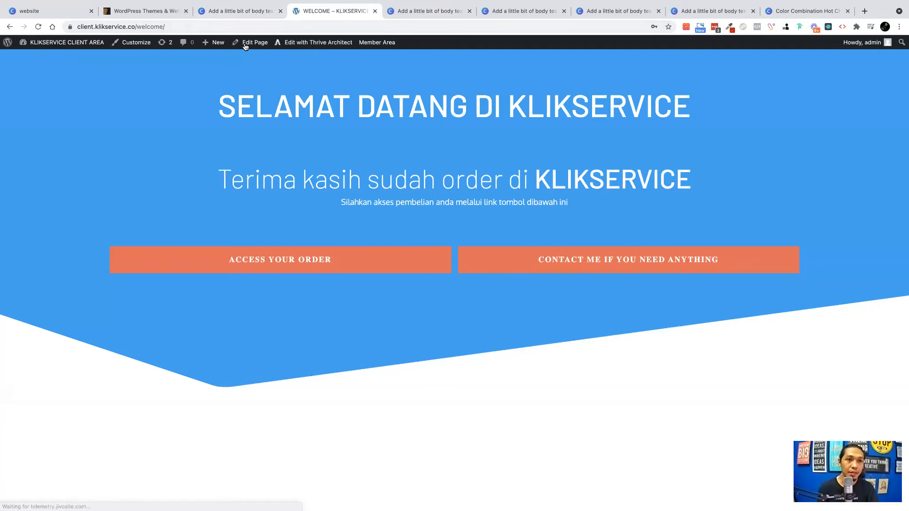
mouse_move(207, 53)
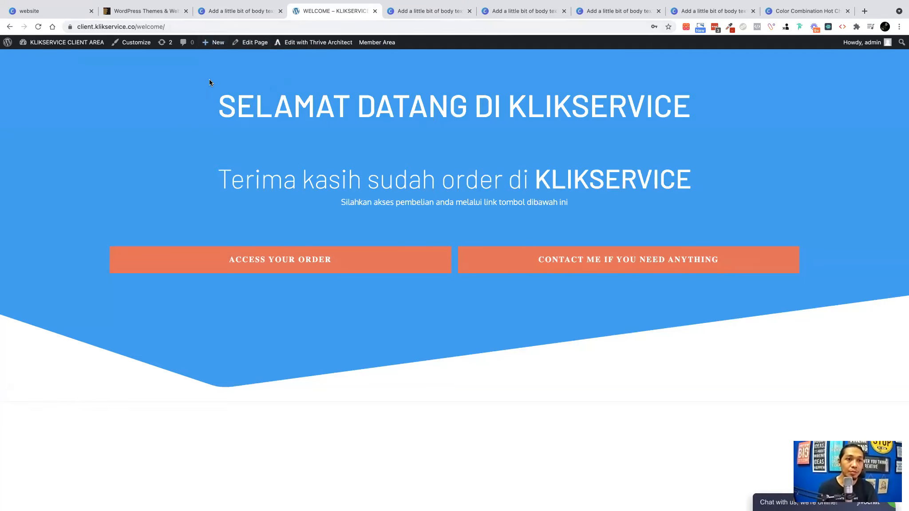
left_click(215, 73)
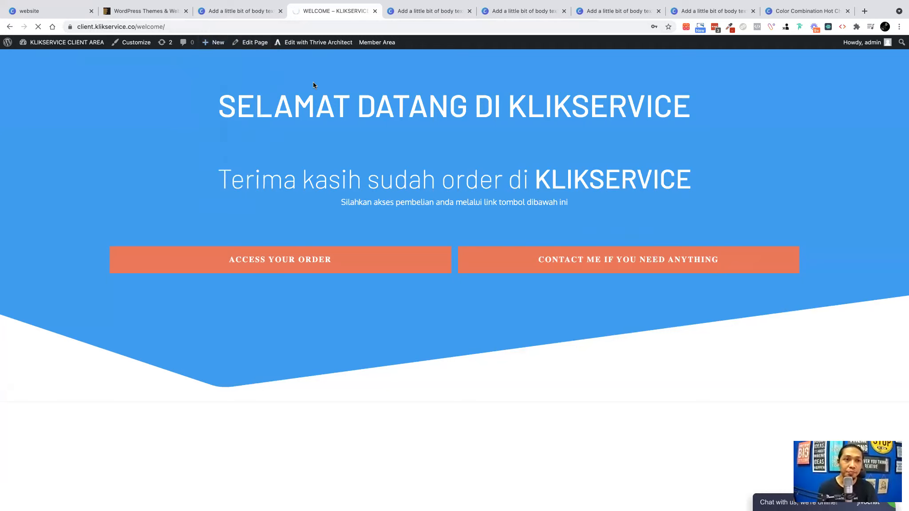
left_click(186, 11)
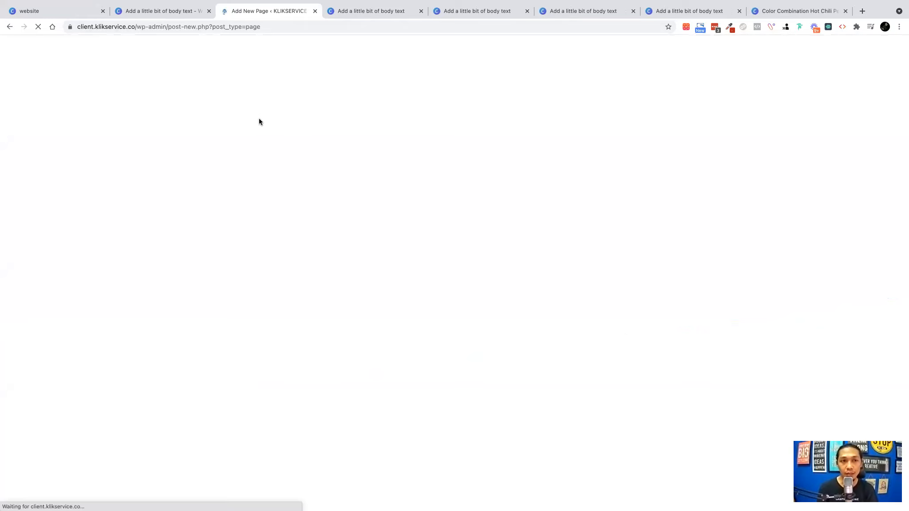
left_click(159, 10)
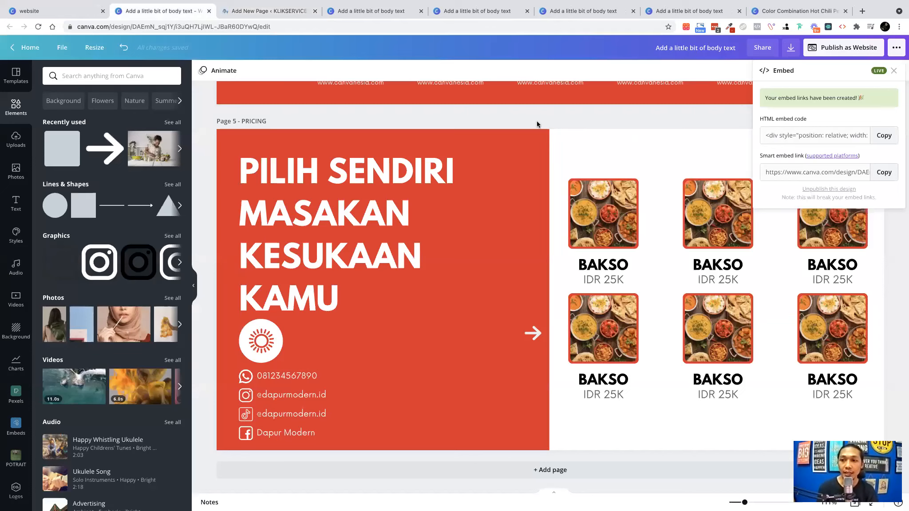
key("ctrl+Tab")
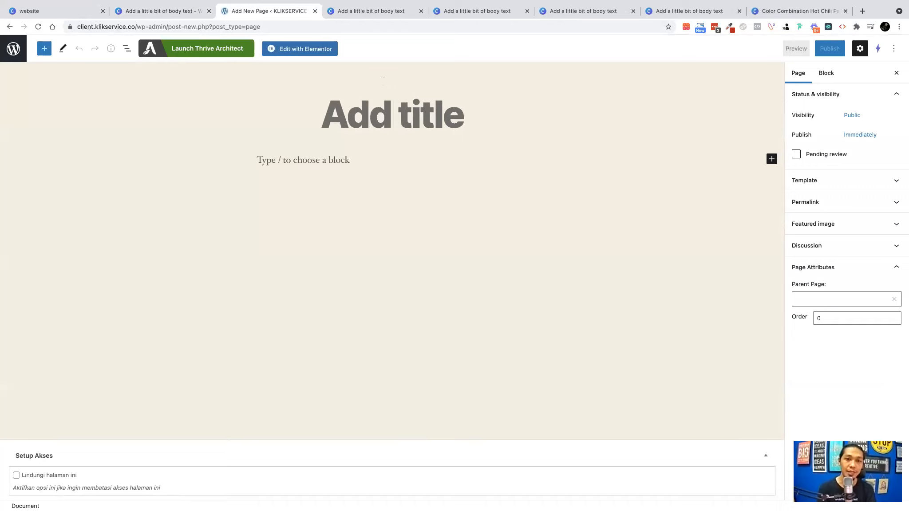
Title the new WordPress page FOOD, assign the Elementor Canvas template and publish it.
type("FOOD")
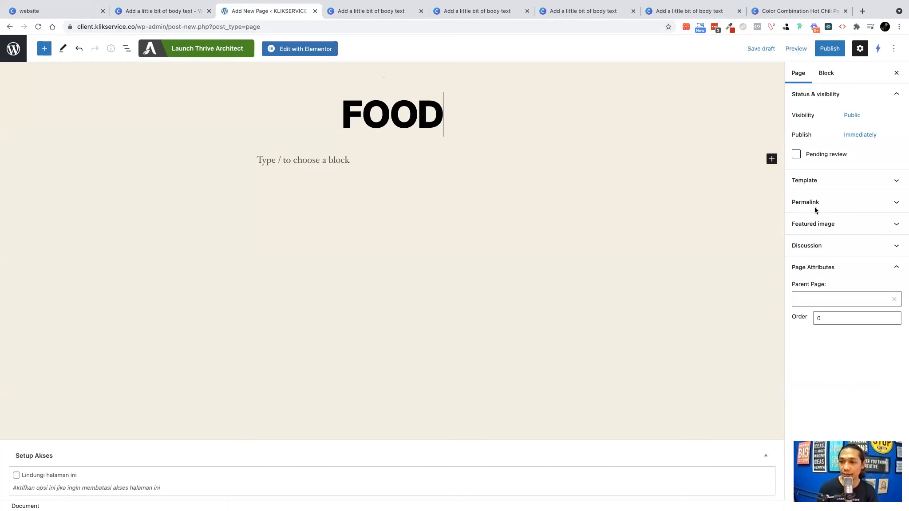
left_click(815, 180)
left_click(816, 200)
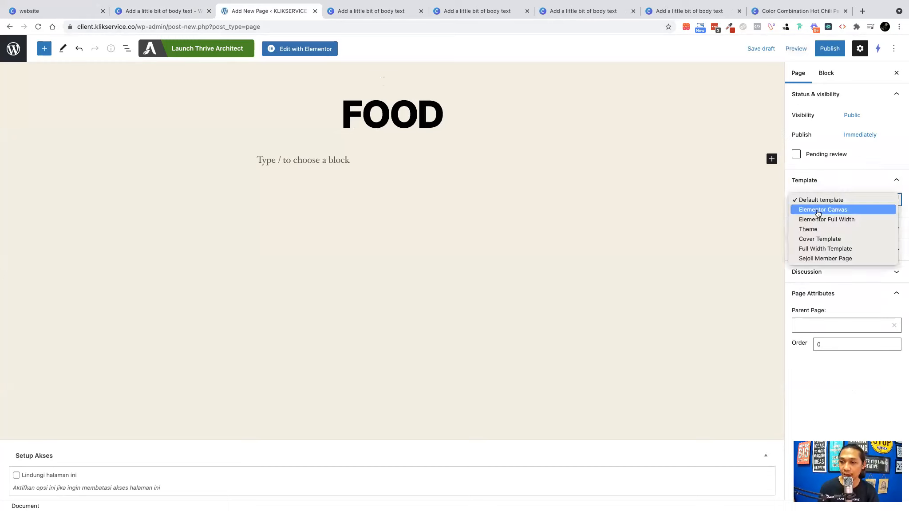
left_click(821, 49)
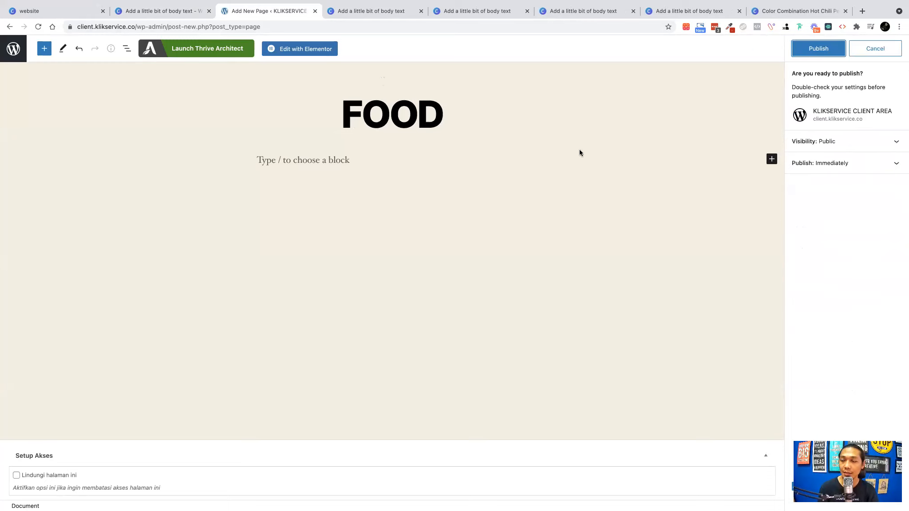
key("Return")
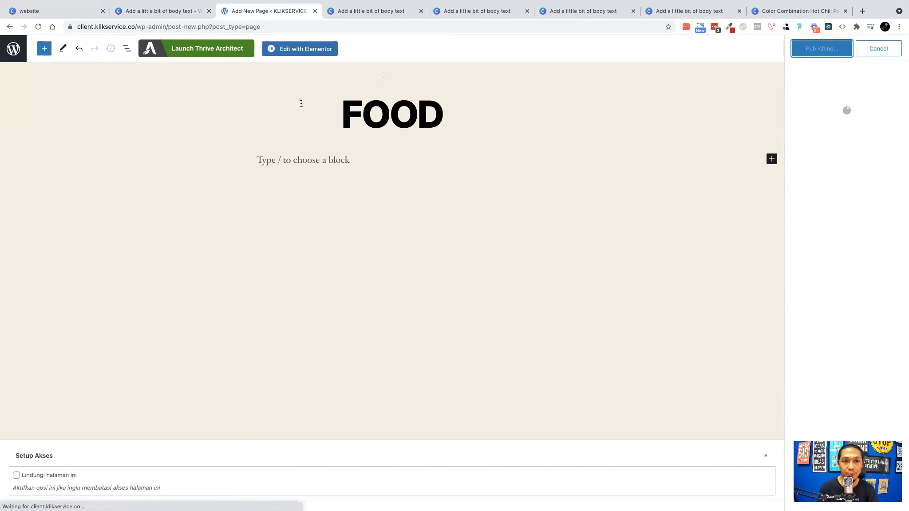
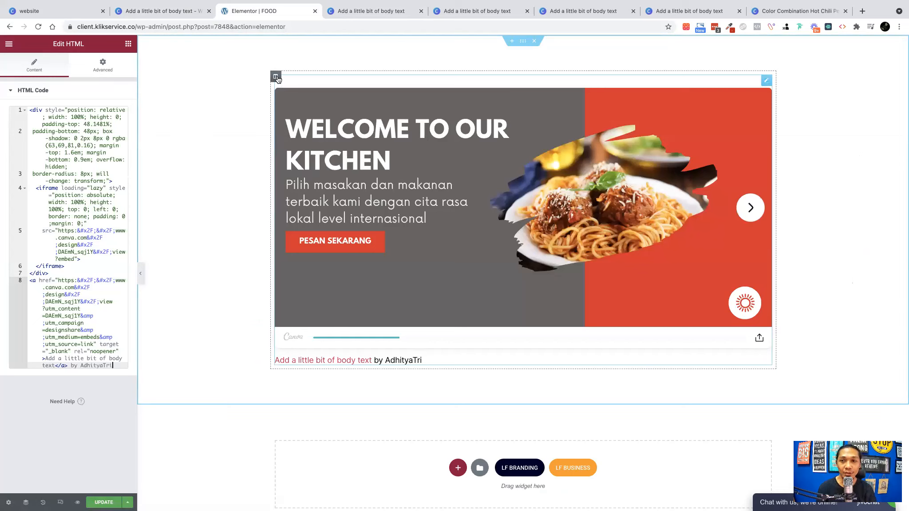
left_click(275, 76)
left_click(115, 67)
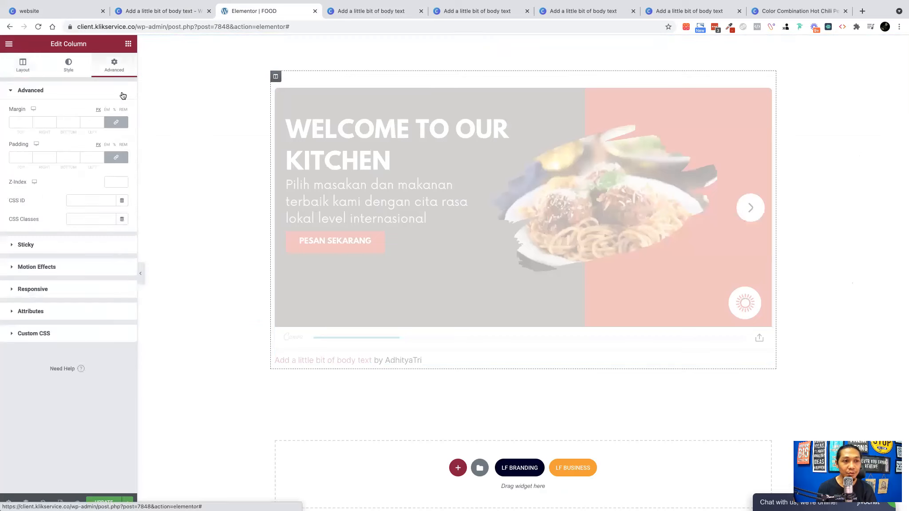
left_click(24, 72)
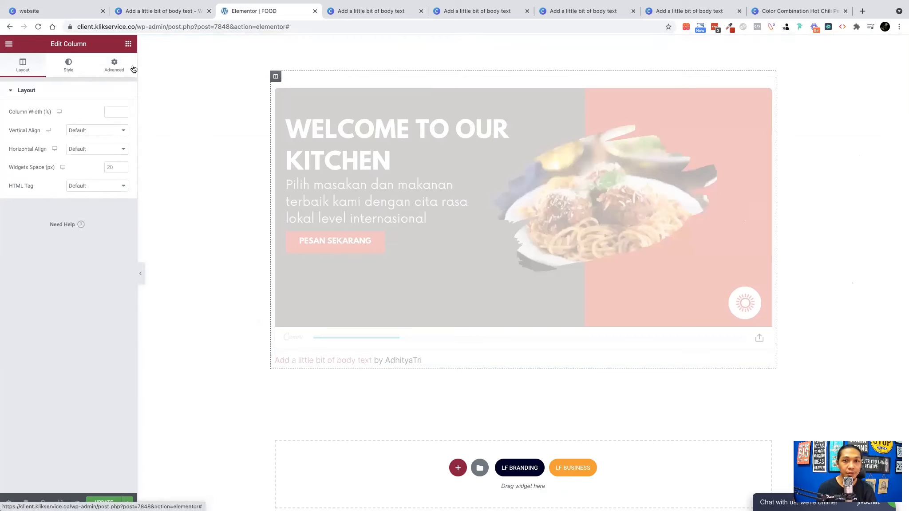
left_click(114, 67)
Set the content width of the section holding the Canva embed to Full Width.
left_click(523, 44)
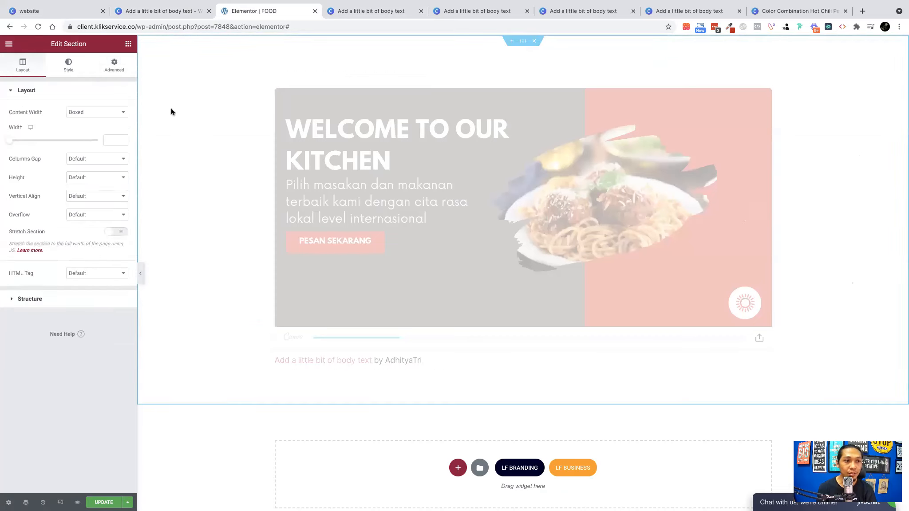
left_click(120, 111)
left_click(102, 115)
left_click(100, 115)
left_click(85, 121)
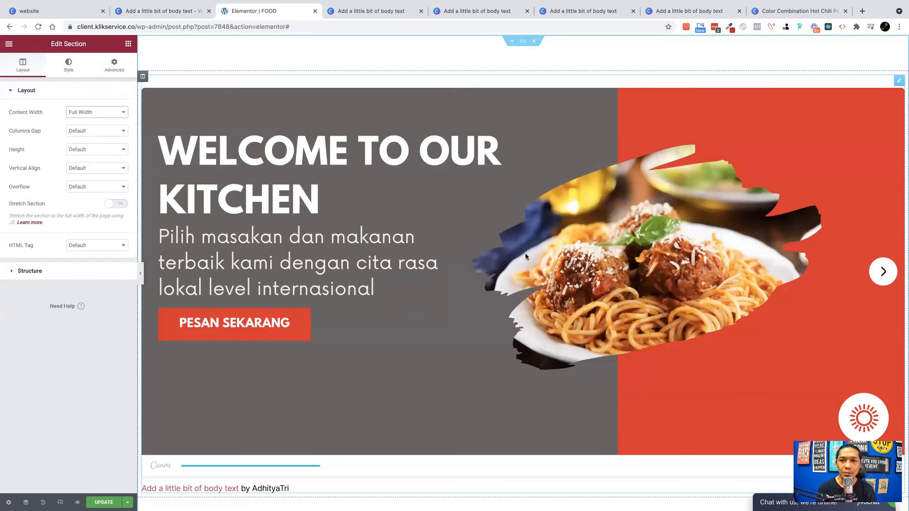
scroll(567, 255, "down", 1)
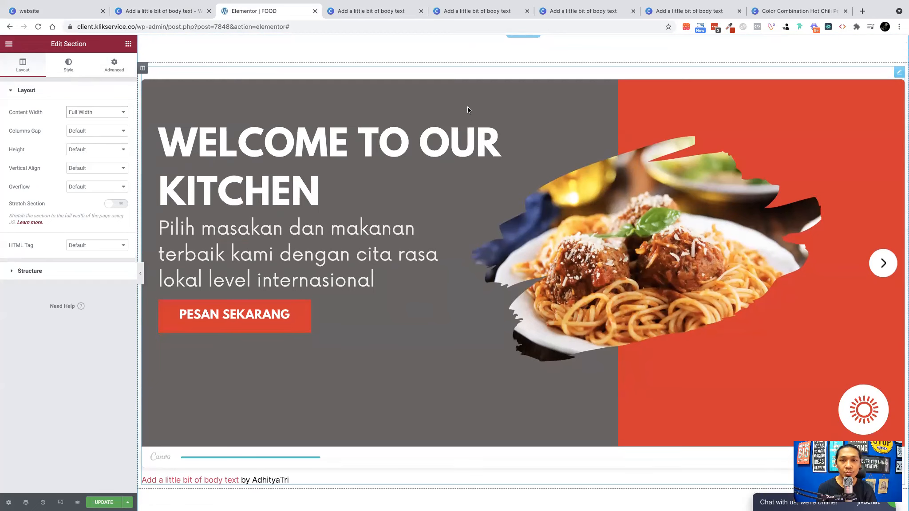
scroll(400, 112, "up", 1)
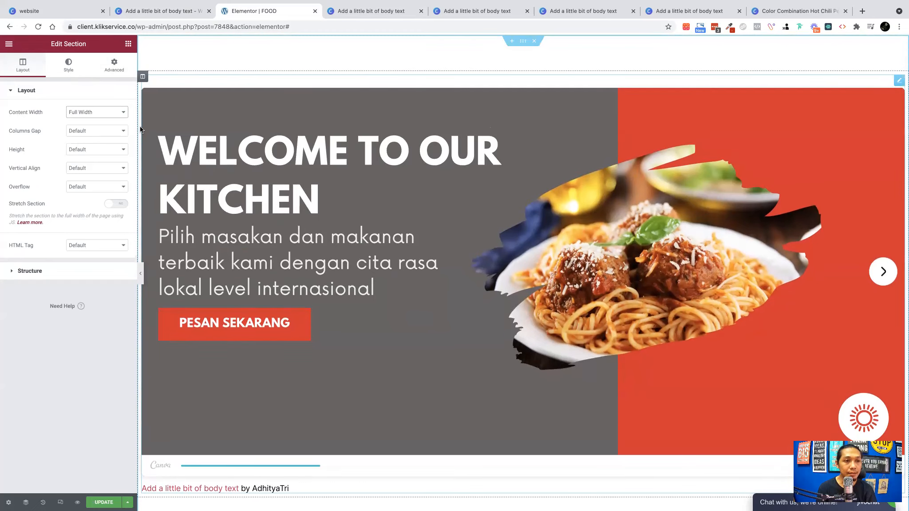
Set the section's padding and its top and bottom margins to 0.
left_click(114, 68)
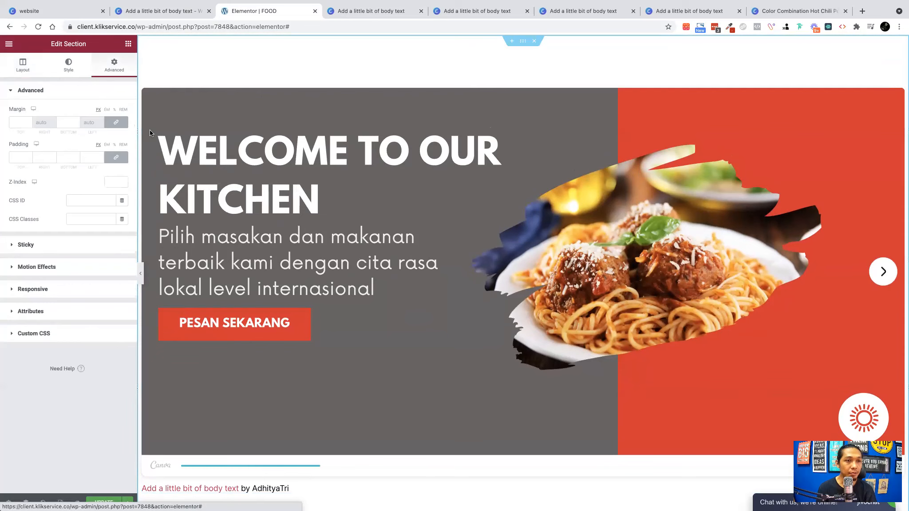
left_click(117, 159)
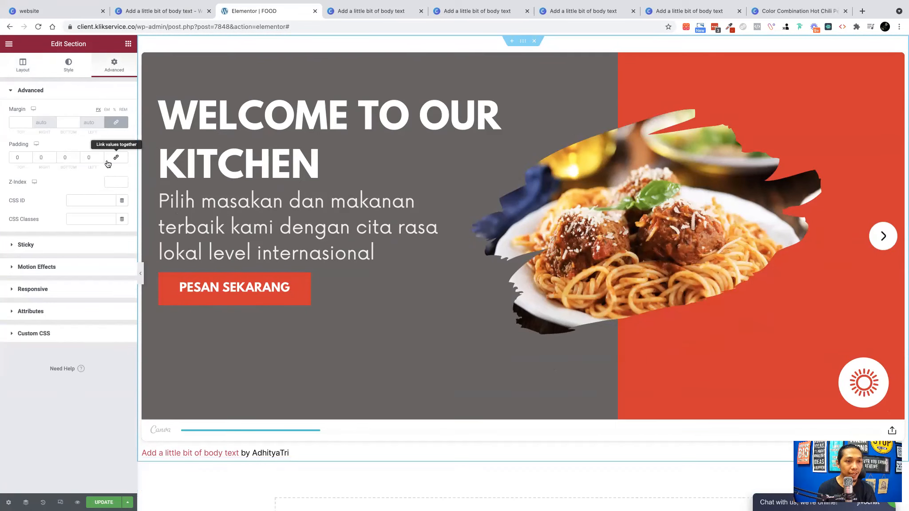
left_click(116, 123)
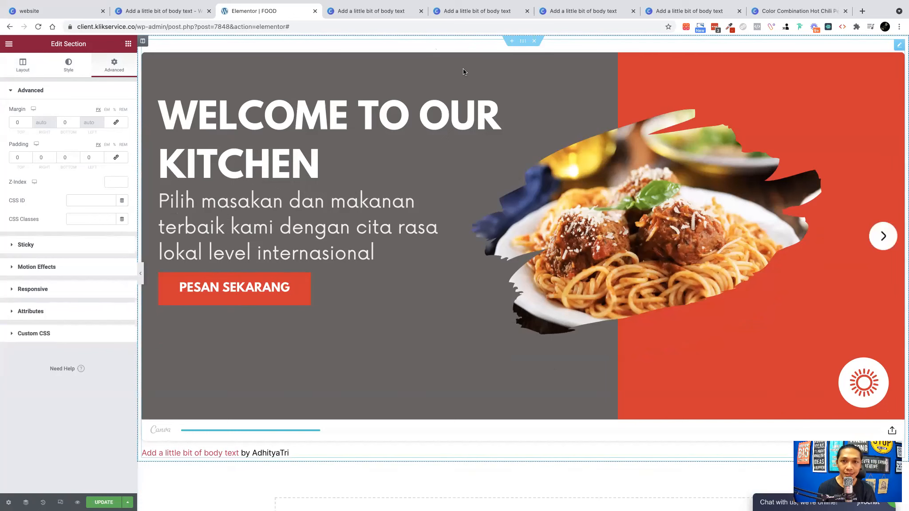
Set the margin and padding of the column around the Canva embed to 0 on all sides.
left_click(143, 41)
left_click(114, 122)
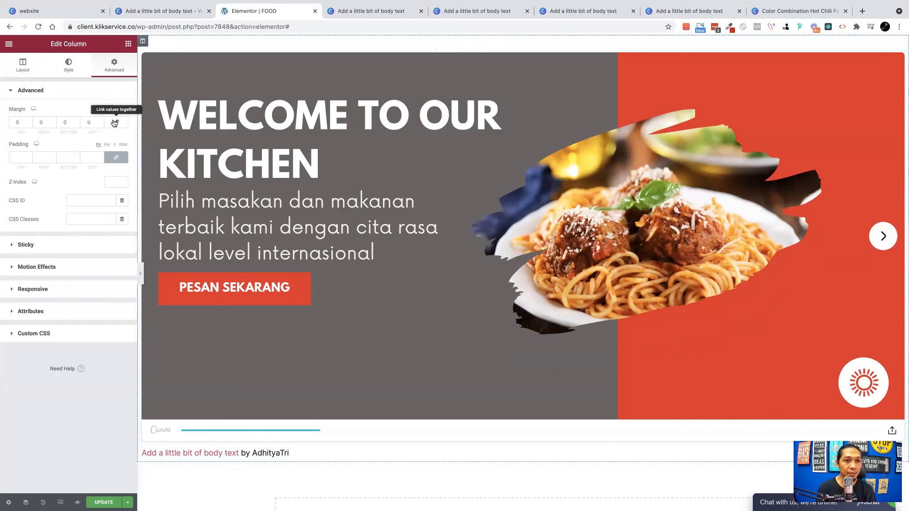
left_click(116, 158)
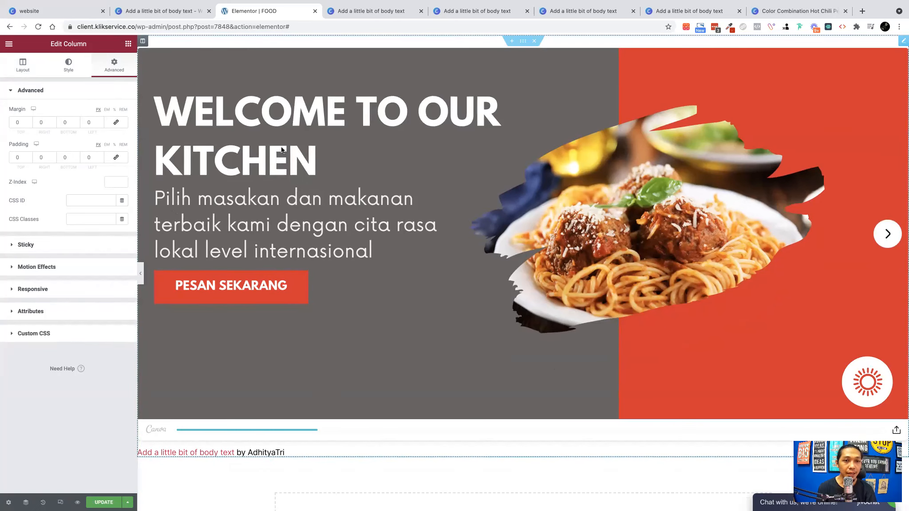
Delete the attribution link at the end of the Canva embed's HTML code, from the opening anchor tag through the author credit.
left_click(521, 58)
left_click(903, 41)
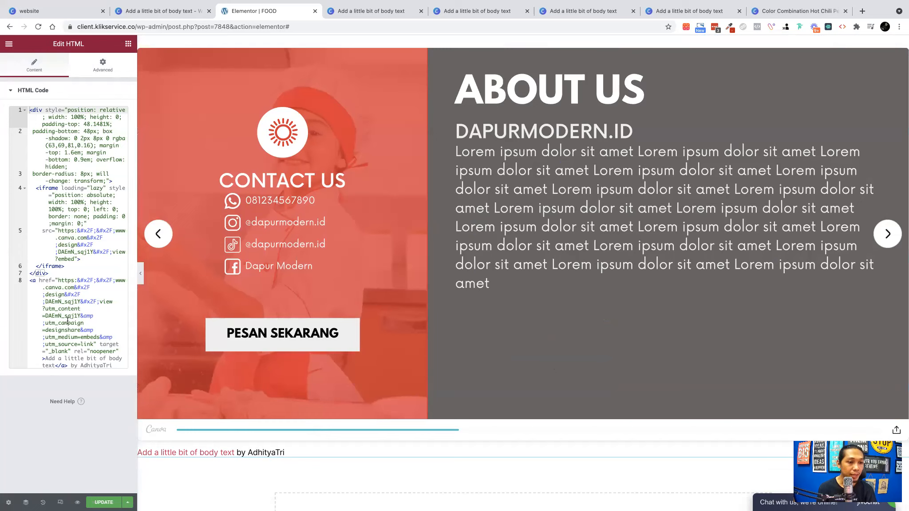
left_click_drag(112, 364, 30, 281)
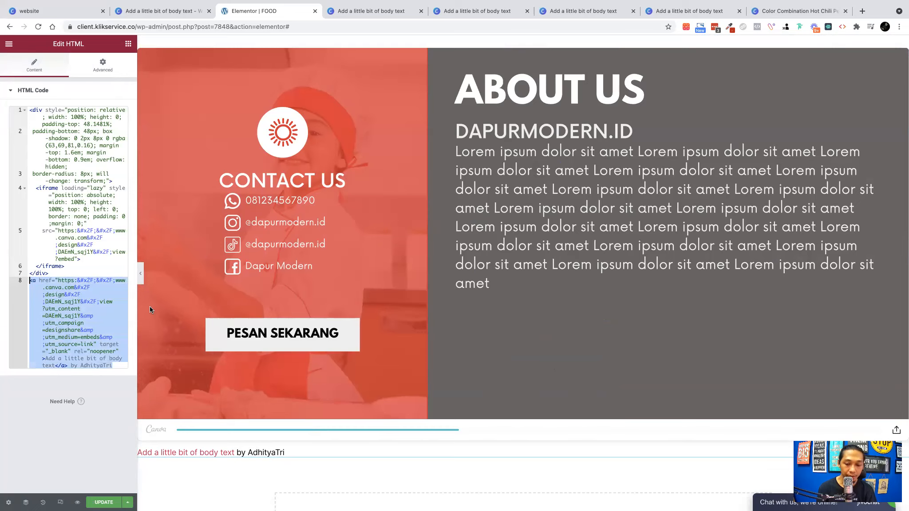
key("BackSpace")
key("BackSpace")
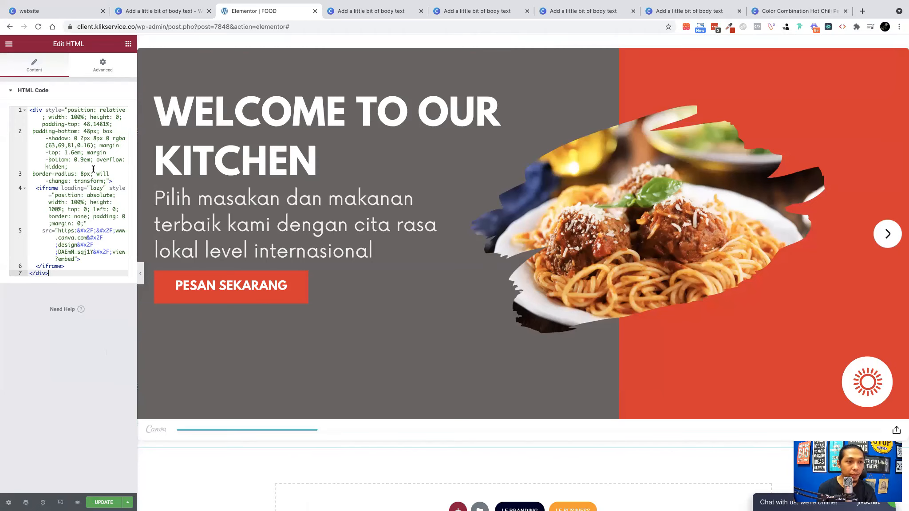
Set margin-bottom and margin-top in the embed's div style to 0 and update the page.
left_click_drag(90, 161, 77, 163)
key("BackSpace")
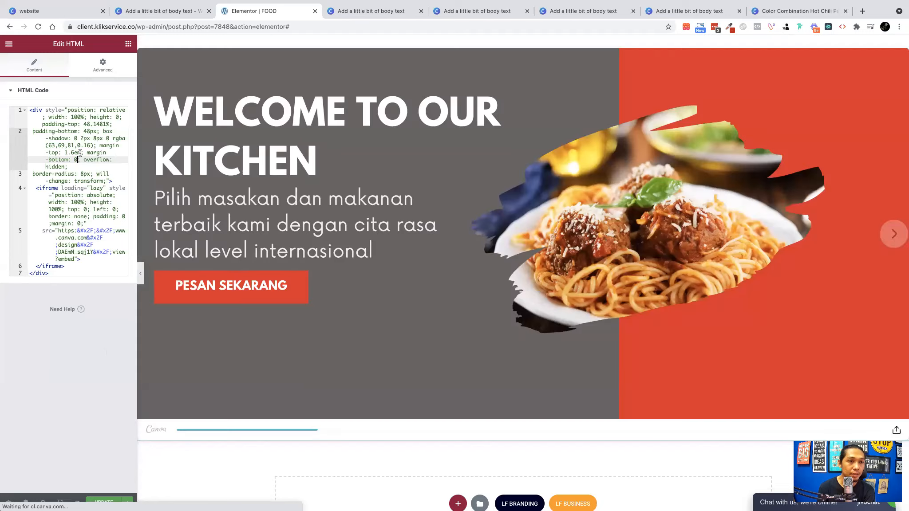
left_click_drag(82, 153, 65, 154)
type("0")
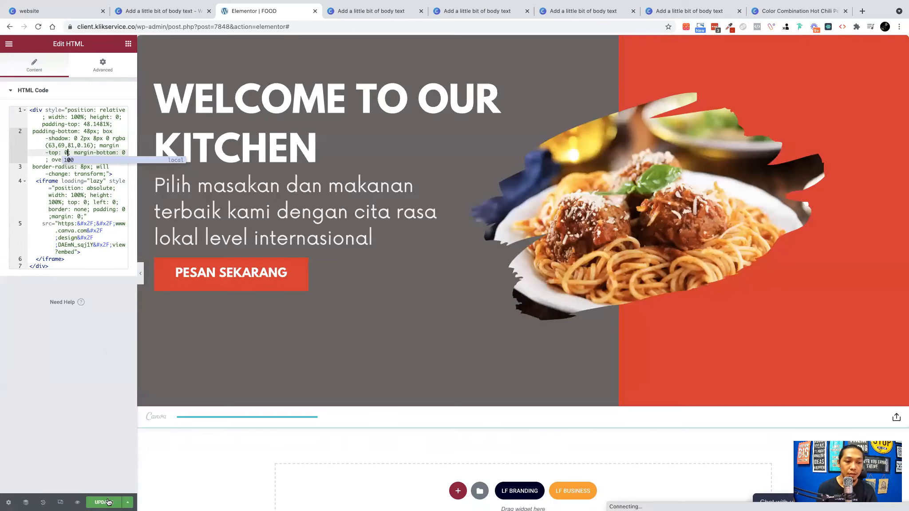
left_click(109, 501)
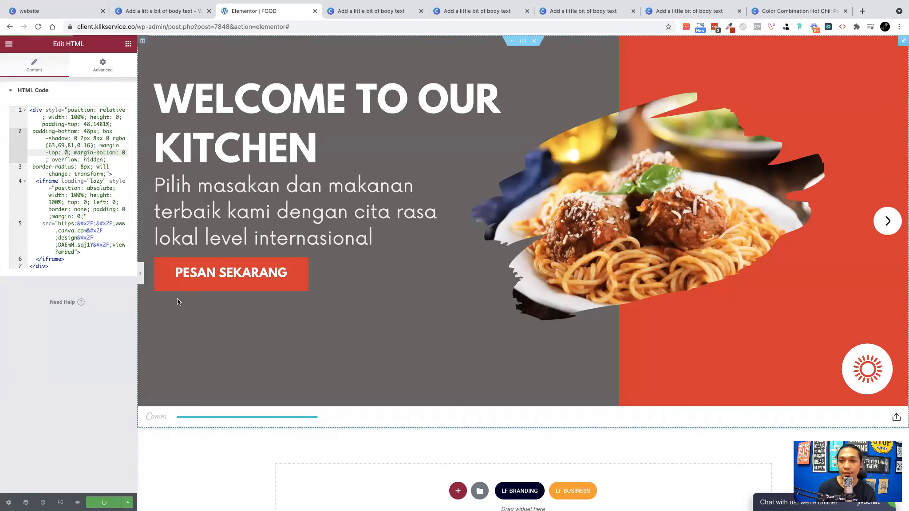
Preview the FOOD page and page through the slides of the embedded Canva design.
left_click(76, 503)
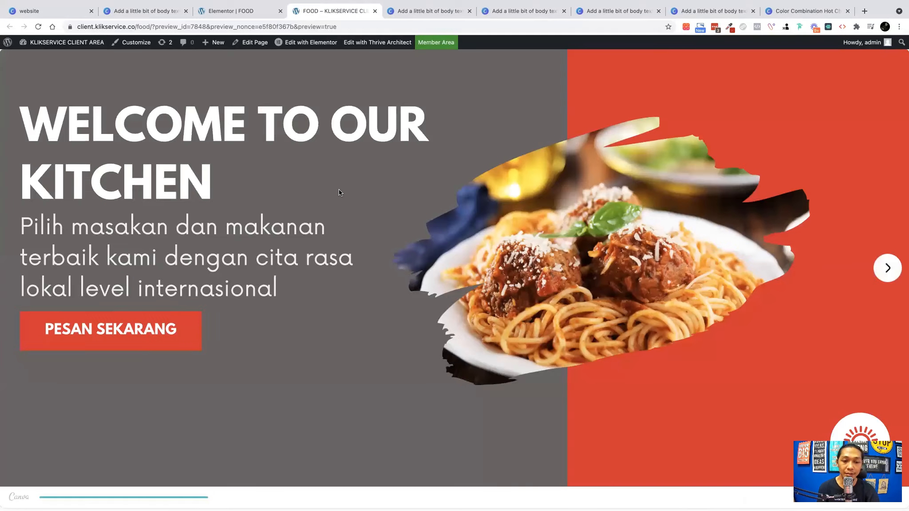
left_click(888, 268)
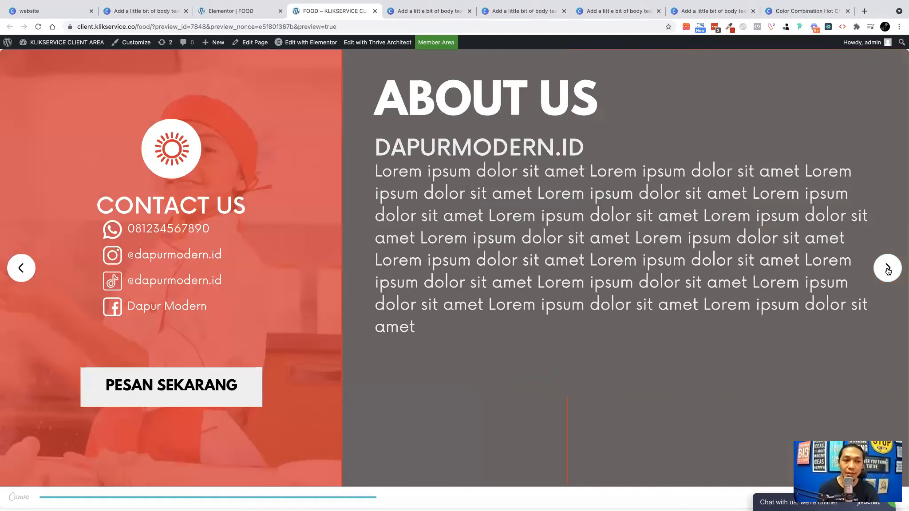
left_click(888, 268)
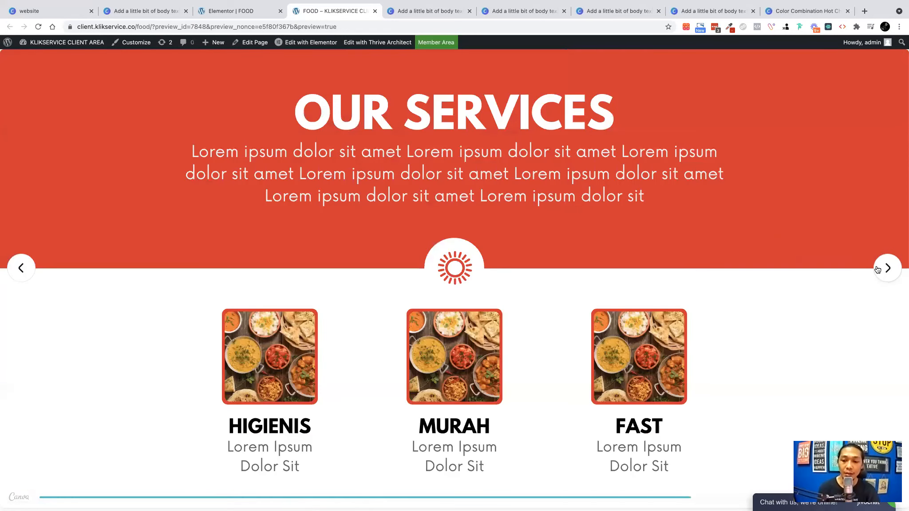
left_click(888, 269)
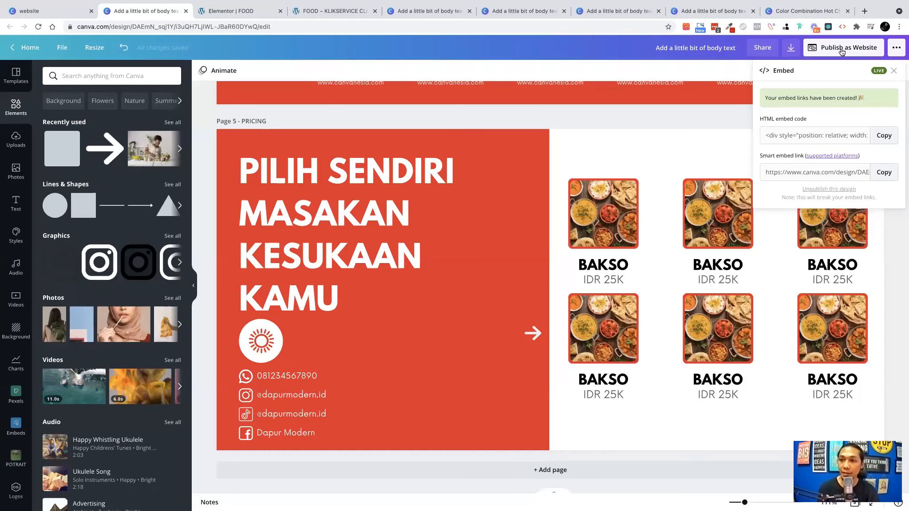
View the Publish as Website options of the Canva design and look over its pages from the hero header down.
left_click(842, 52)
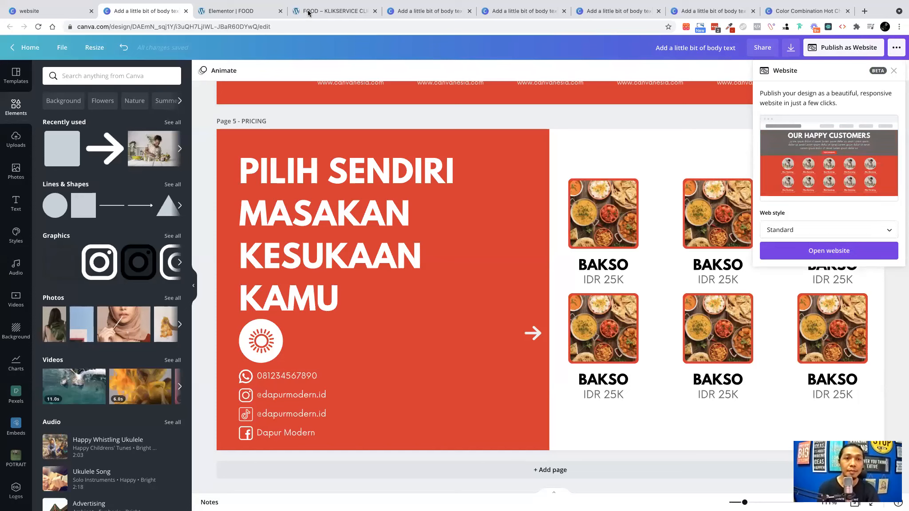
left_click(566, 155)
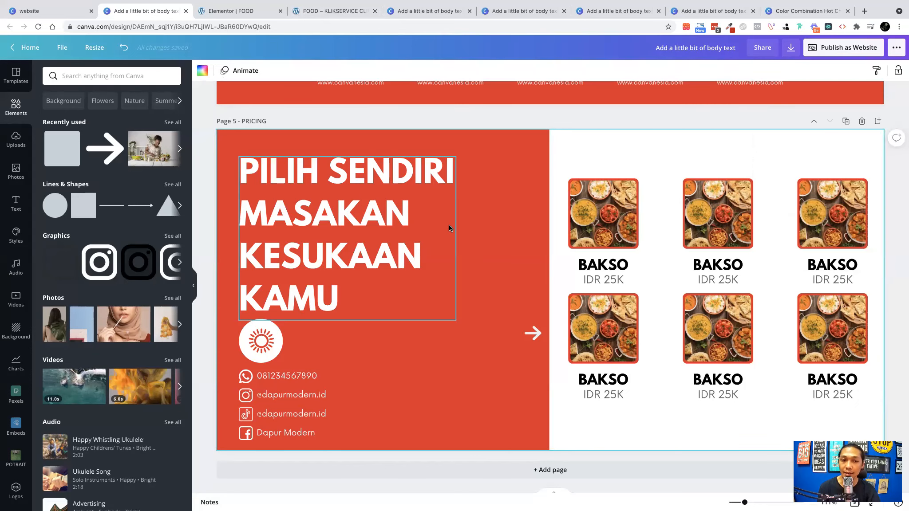
scroll(446, 228, "up", 20)
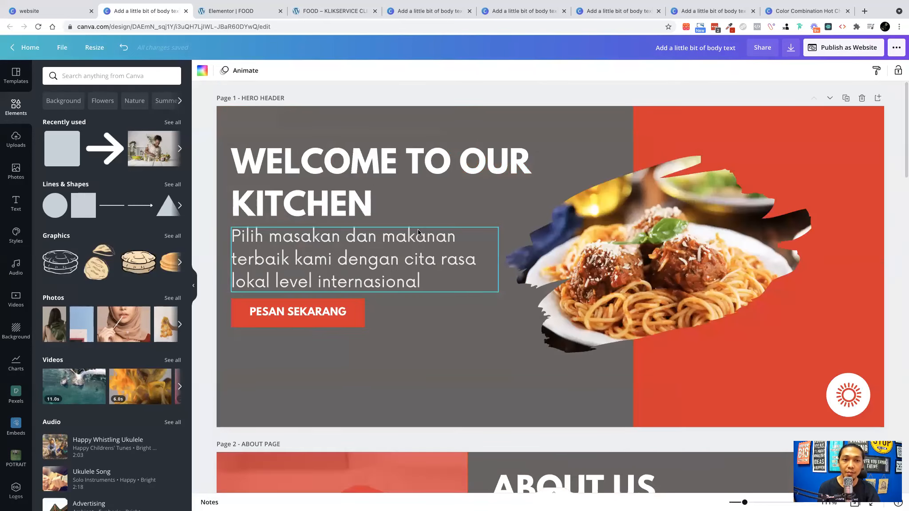
scroll(416, 233, "down", 5)
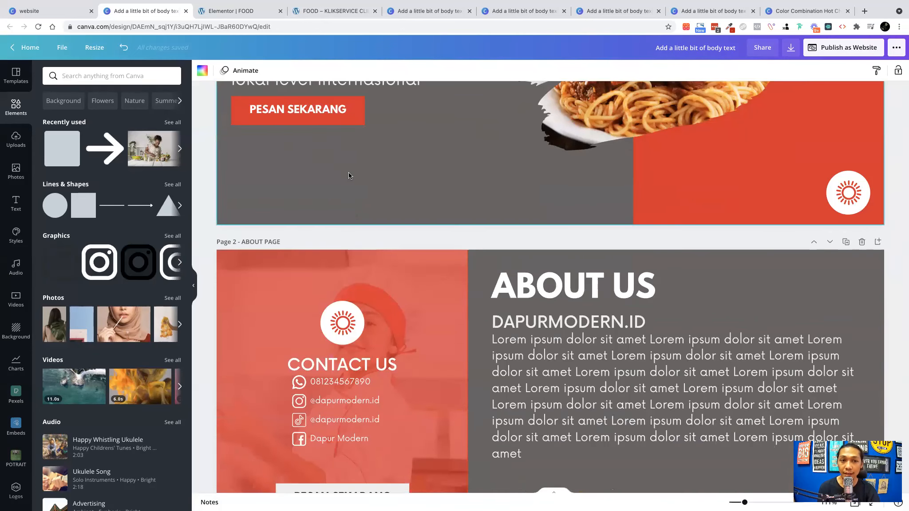
Look through the new-design formats and check the Canva design's dimensions in the Resize options.
left_click(62, 48)
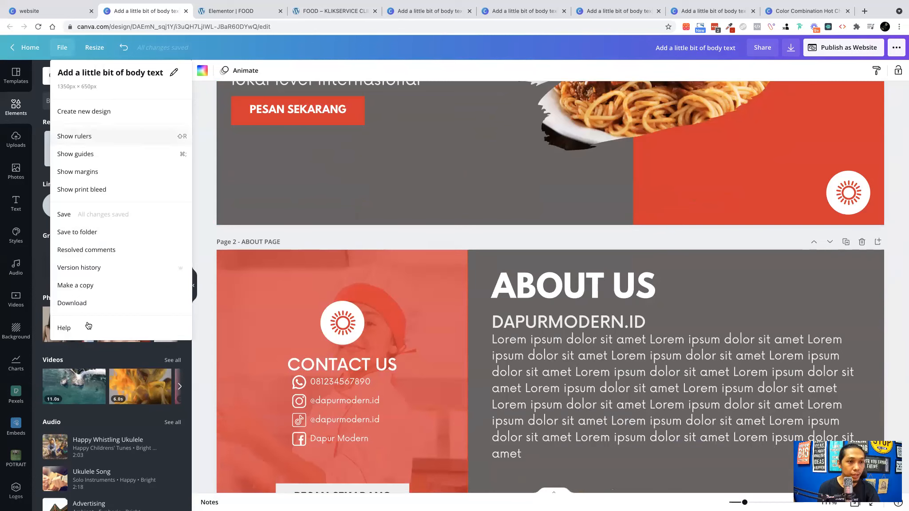
left_click(73, 111)
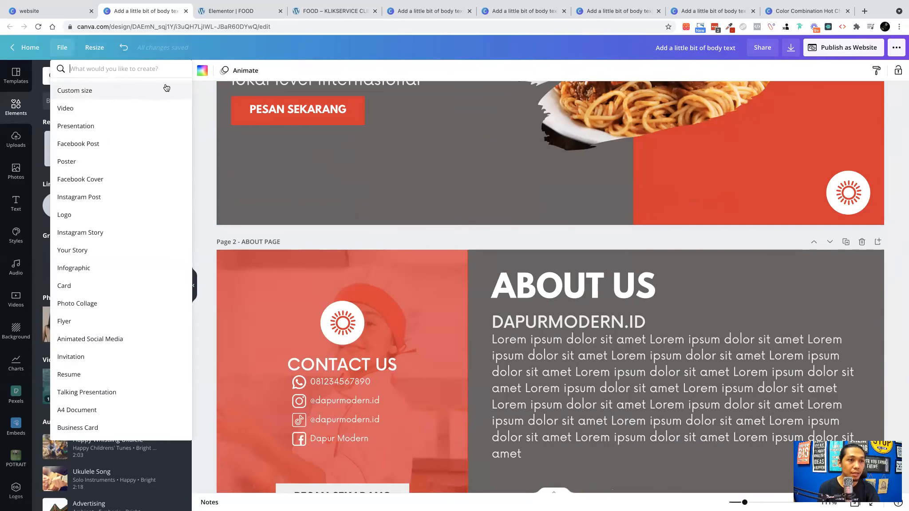
left_click(275, 168)
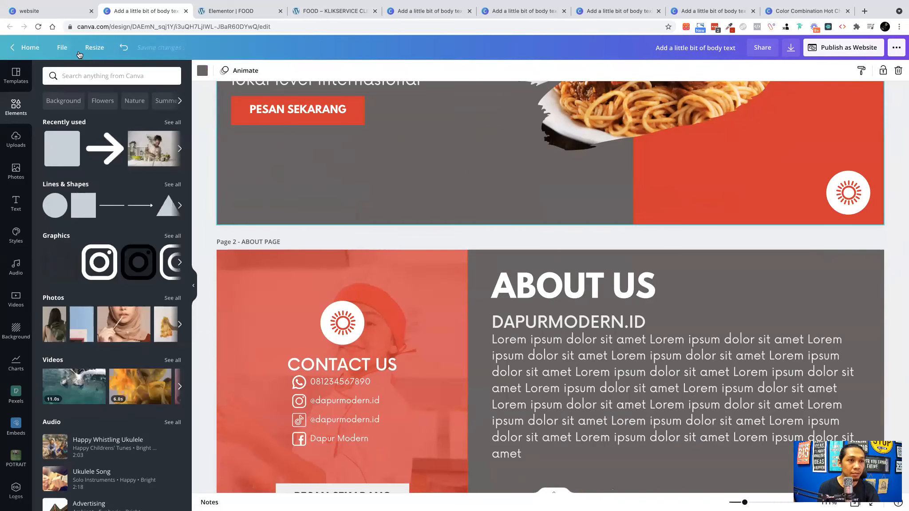
scroll(288, 269, "down", 15)
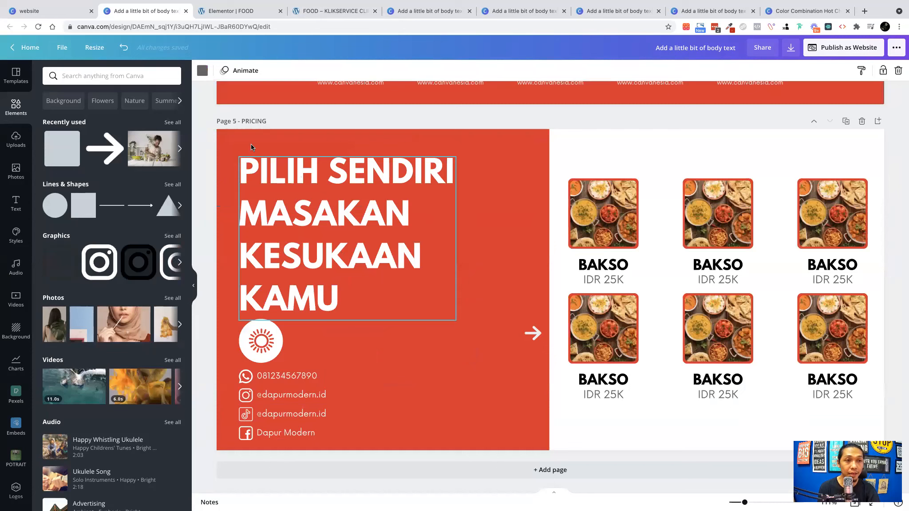
left_click(93, 47)
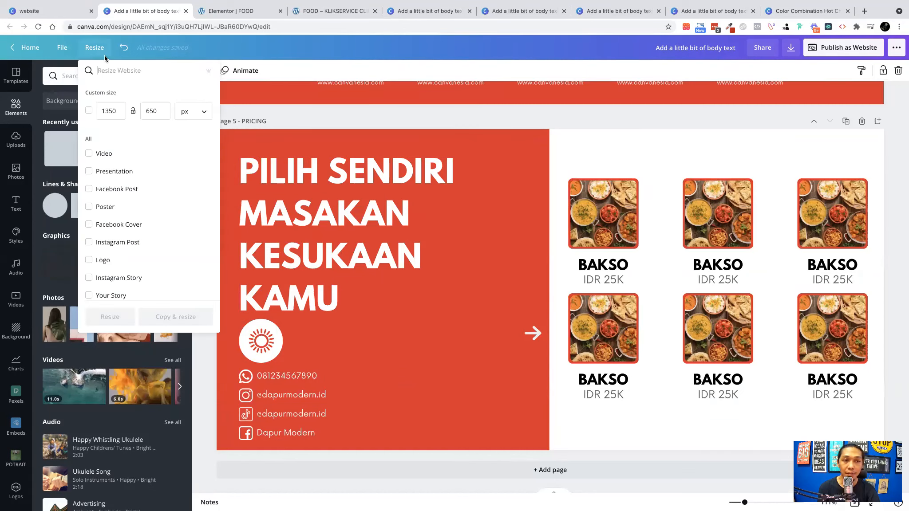
Calculate 1350 x 5 with a Google search and return to the Canva design.
left_click(864, 11)
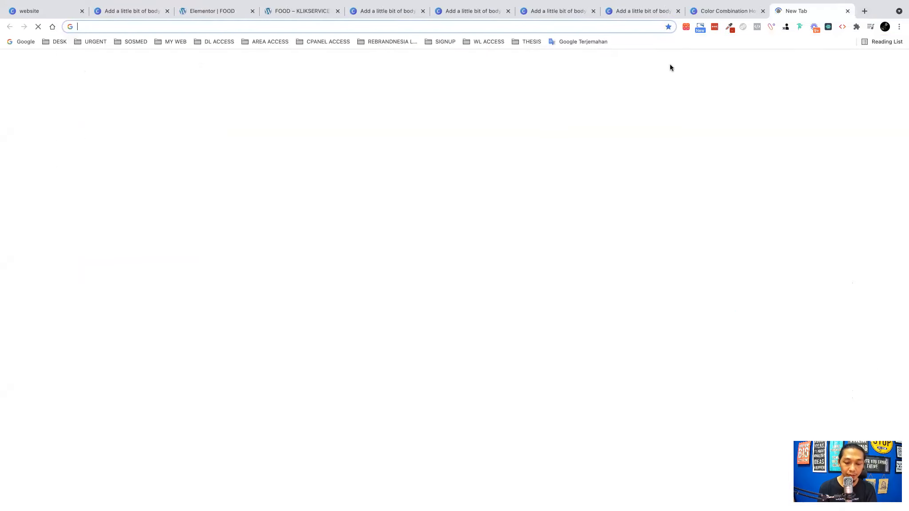
type("1350 x 5")
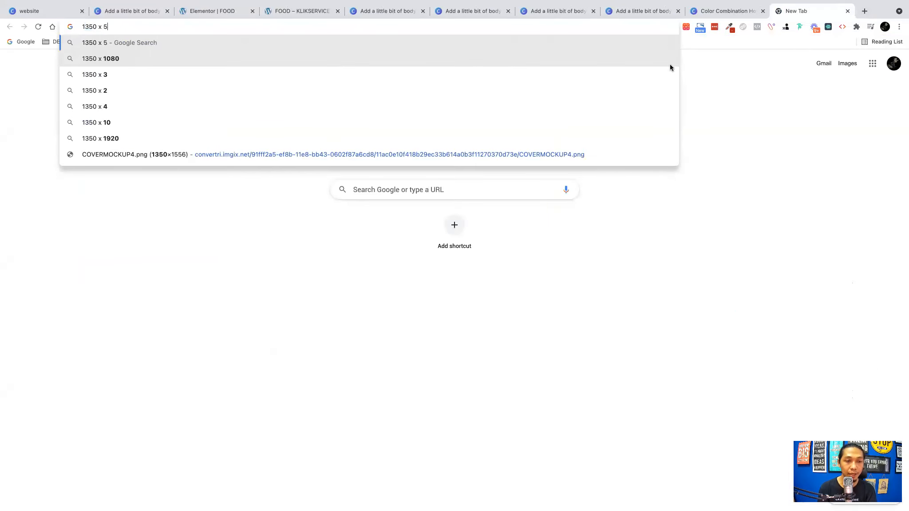
key("Return")
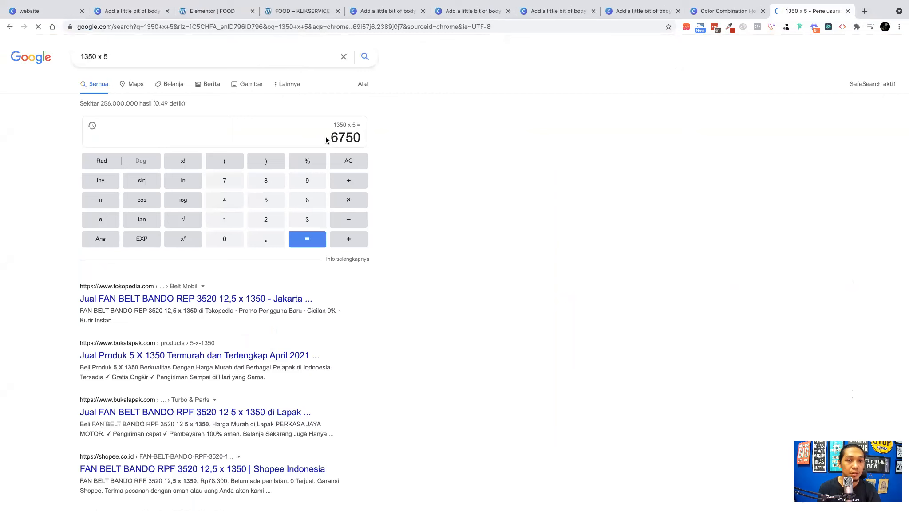
left_click(143, 13)
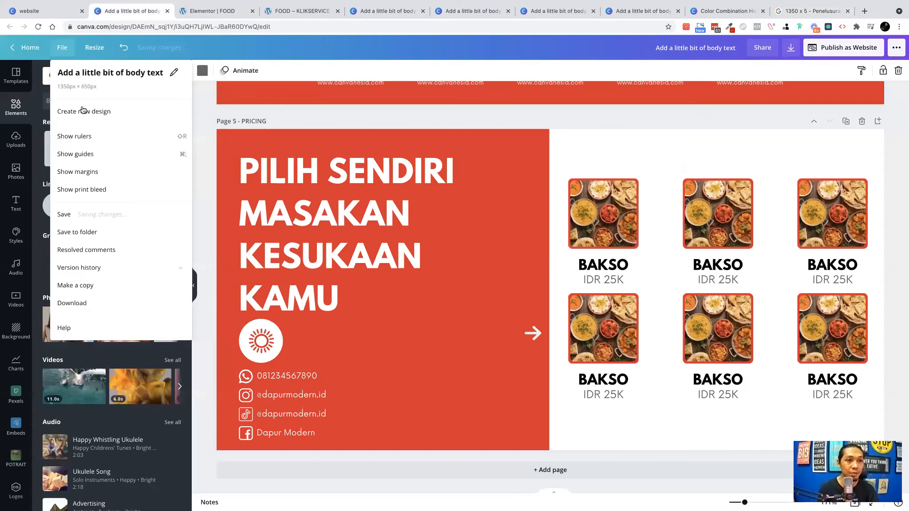
left_click(95, 111)
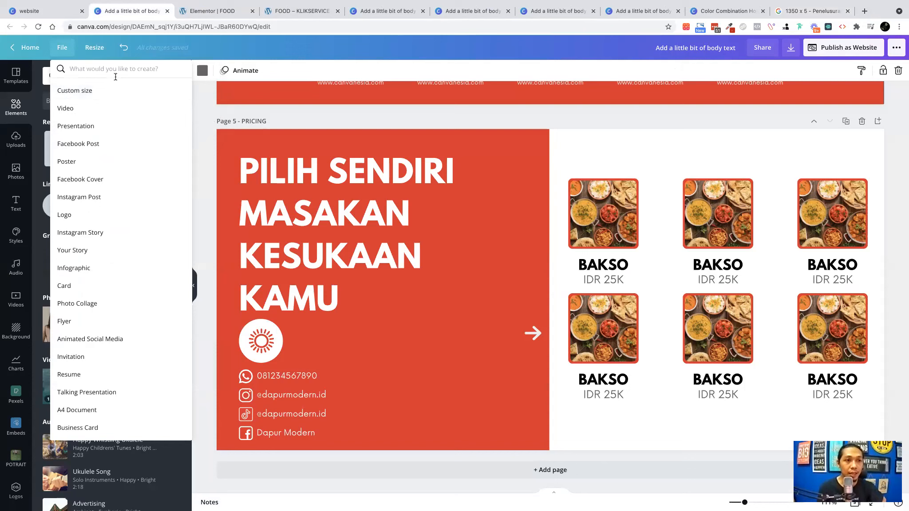
left_click(106, 96)
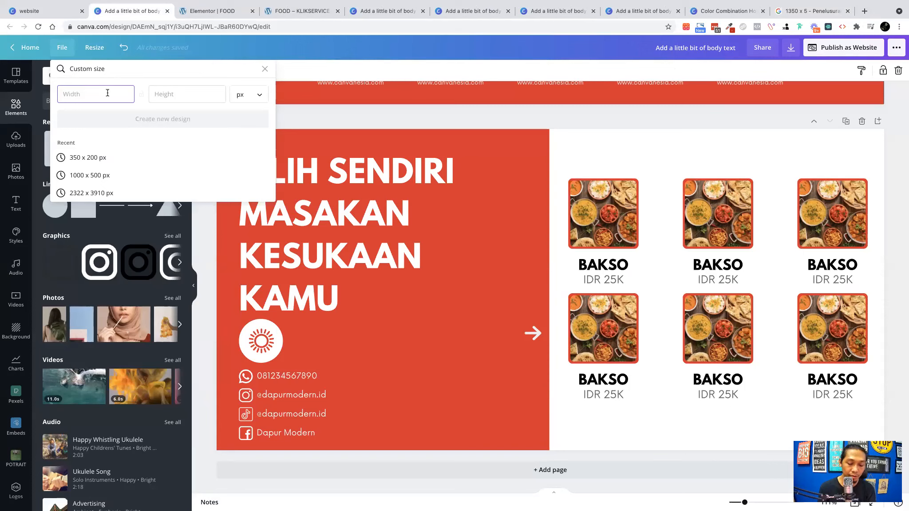
left_click(92, 50)
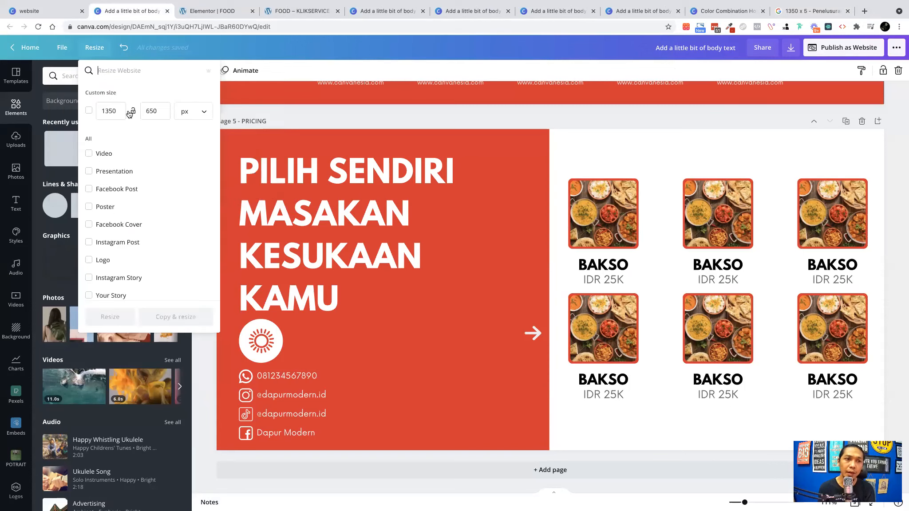
Calculate 650 × 5 in the Google calculator and return to the Canva design.
left_click(812, 11)
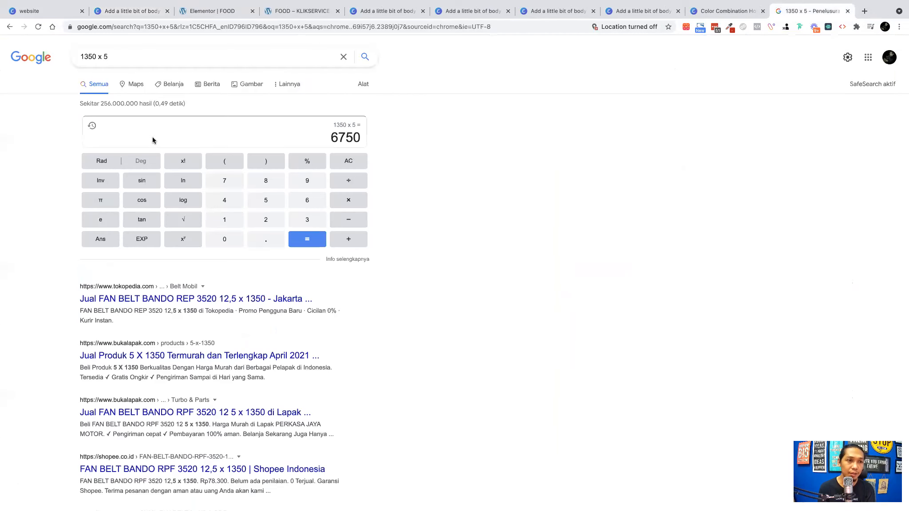
left_click(300, 205)
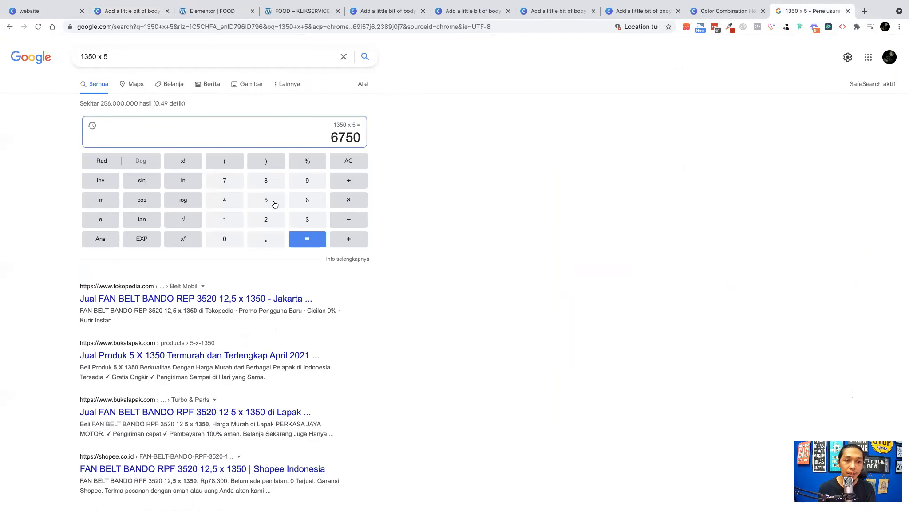
left_click(230, 239)
left_click(345, 200)
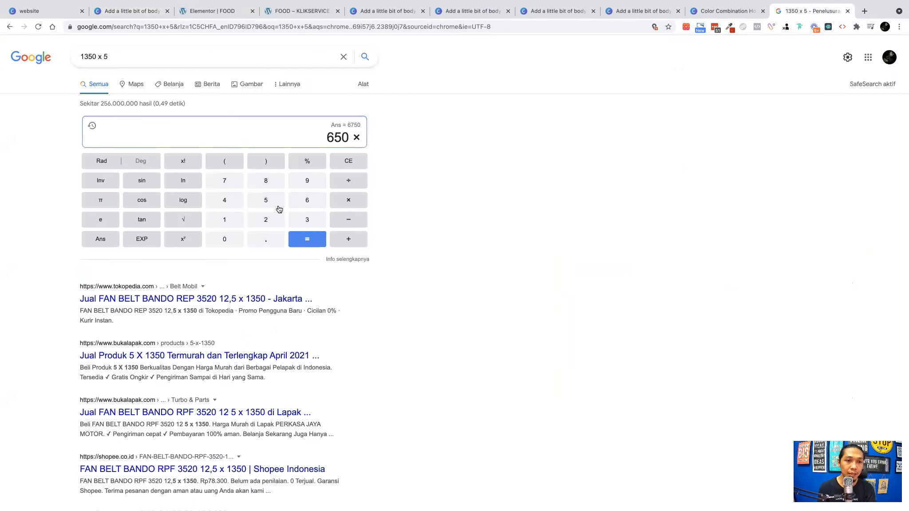
key("5")
left_click(318, 244)
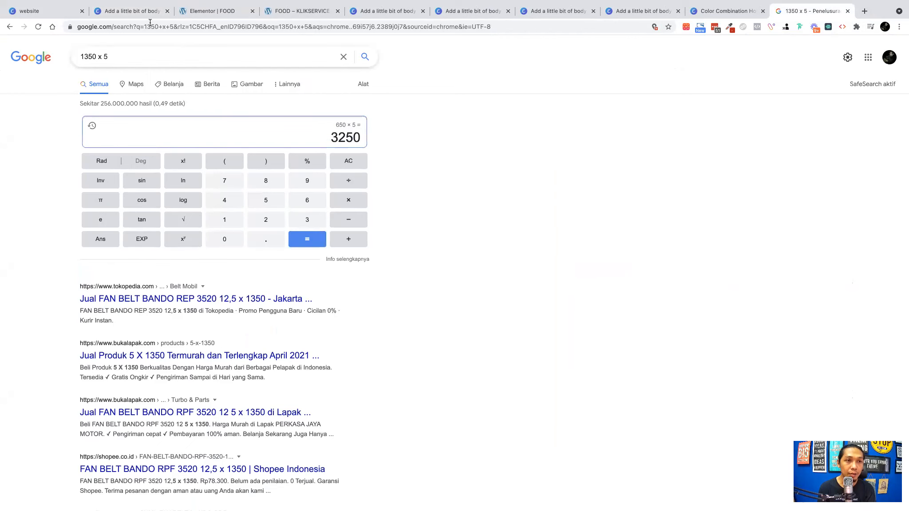
left_click(137, 12)
left_click(116, 111)
key("Tab")
type("3")
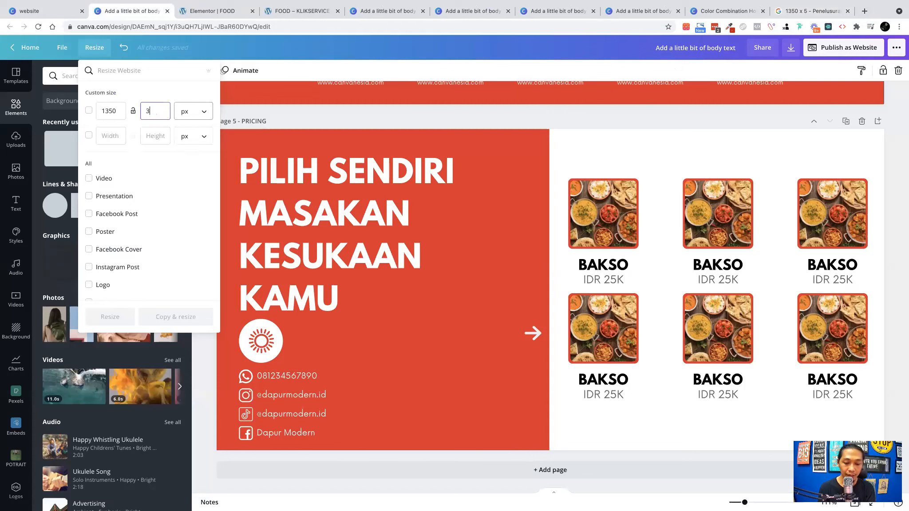
type("250")
Create a new custom-size Canva design 1350 px wide and 3250 px high.
left_click(68, 48)
left_click(89, 112)
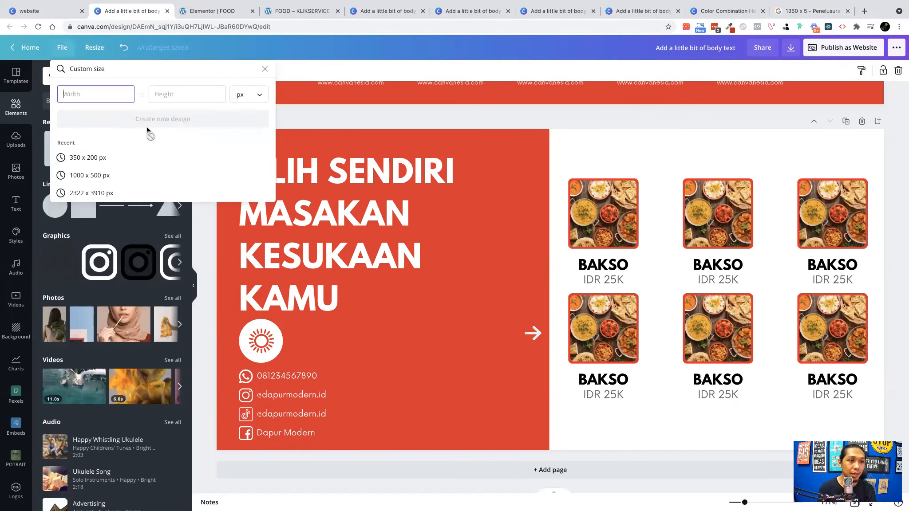
type("1350")
left_click(187, 94)
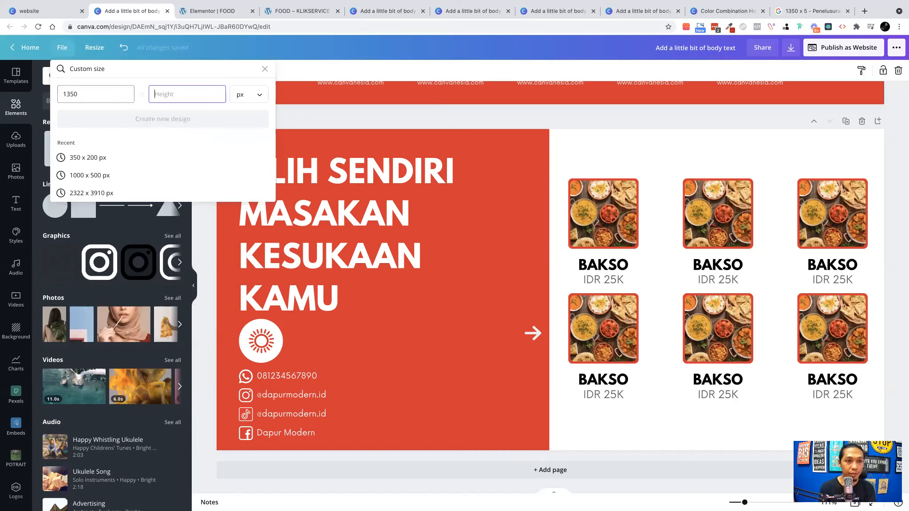
type("3250")
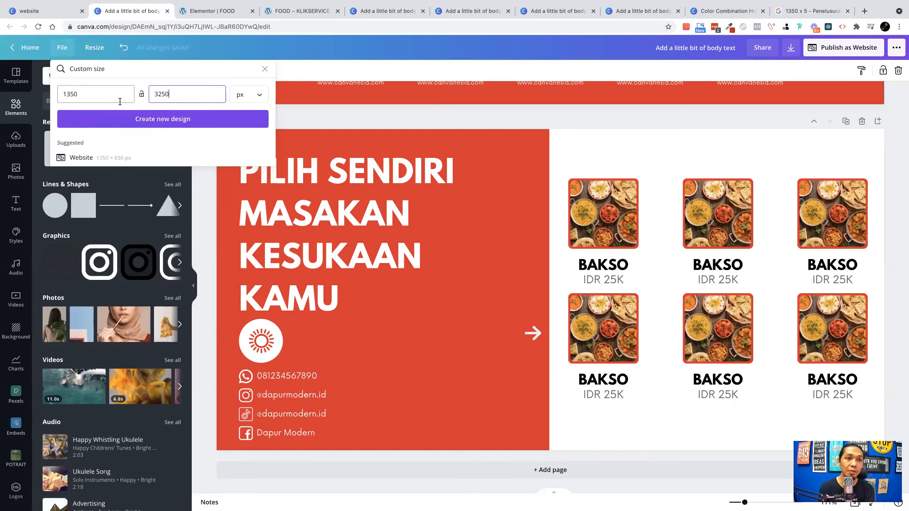
left_click(149, 120)
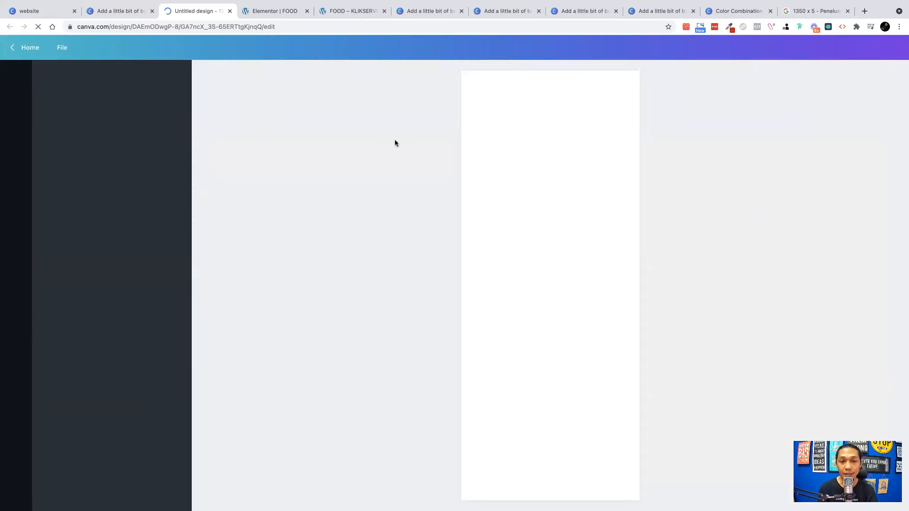
Copy all elements of the HERO HEADER page in the original Canva design and paste them into the blank 1350 × 3250 px design.
left_click(122, 13)
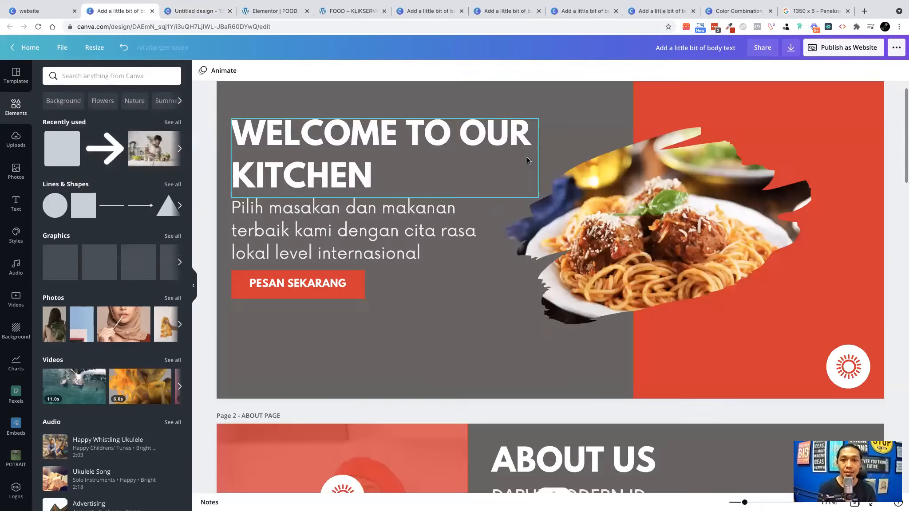
left_click(534, 158)
key("ctrl+a")
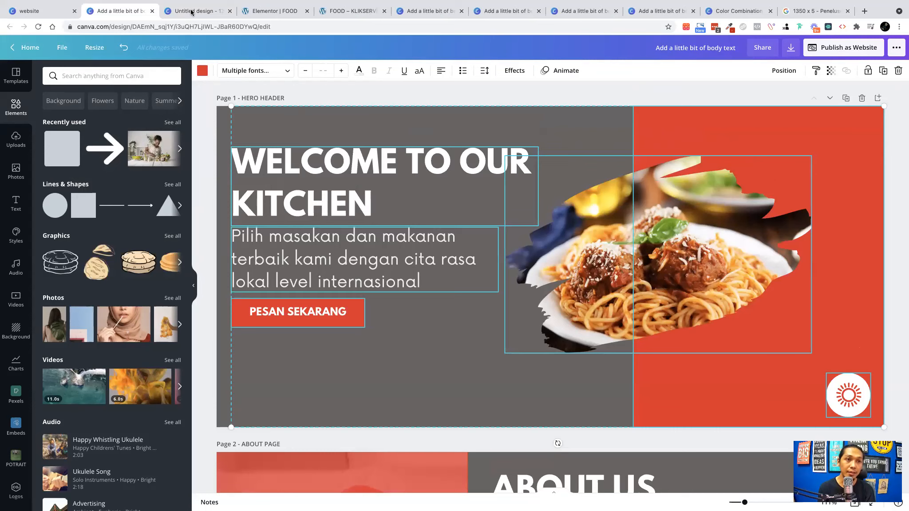
key("ctrl+Tab")
left_click(512, 168)
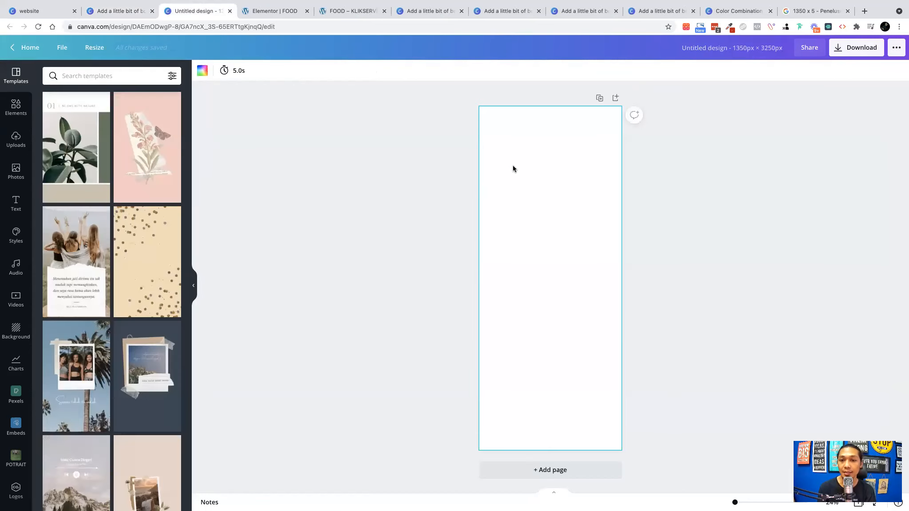
key("ctrl+v")
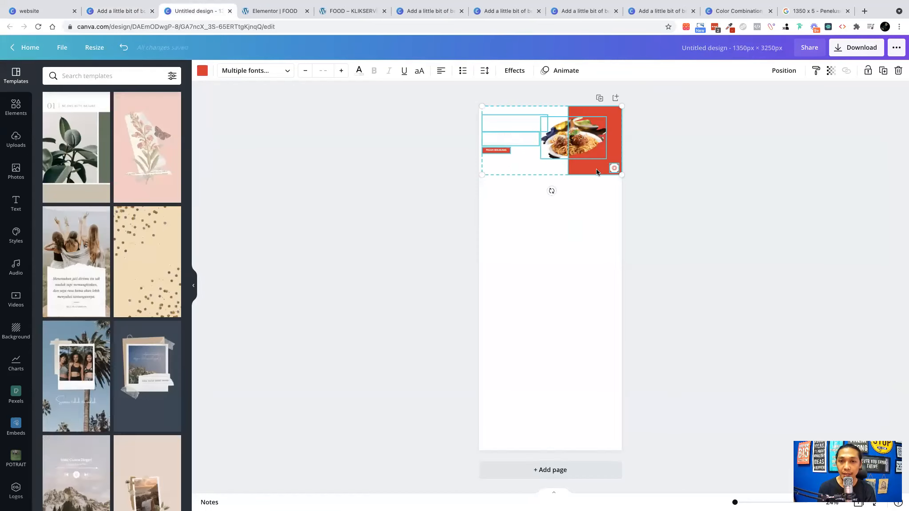
left_click_drag(593, 170, 621, 180)
left_click(732, 225)
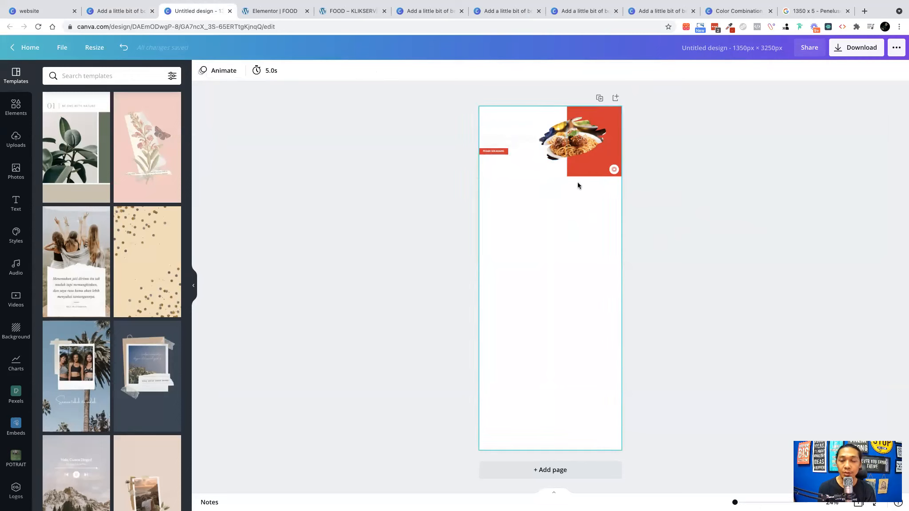
key("ctrl+z")
key("ctrl+z")
key("ctrl+z")
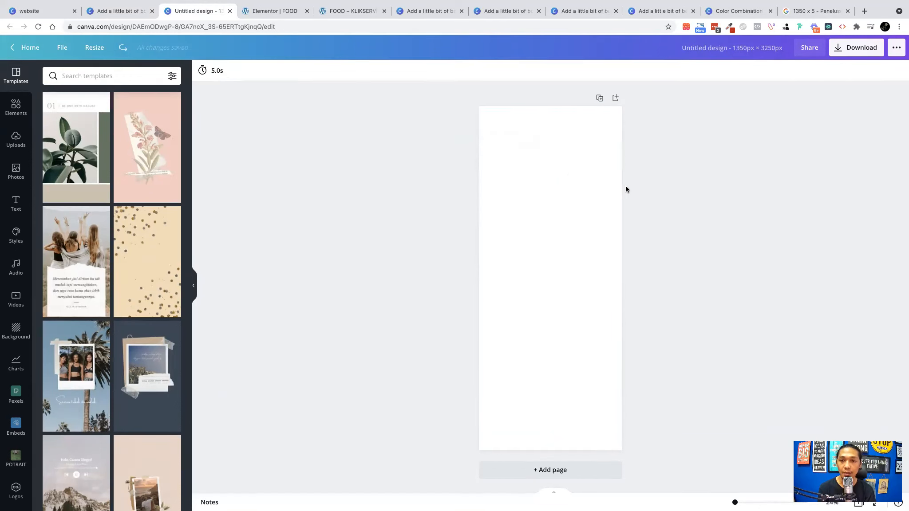
key("ctrl+shift+z")
Align the pasted hero header at the page's top and widen its red block to 522 × 650, reaching the page's right edge.
left_click_drag(587, 166, 588, 167)
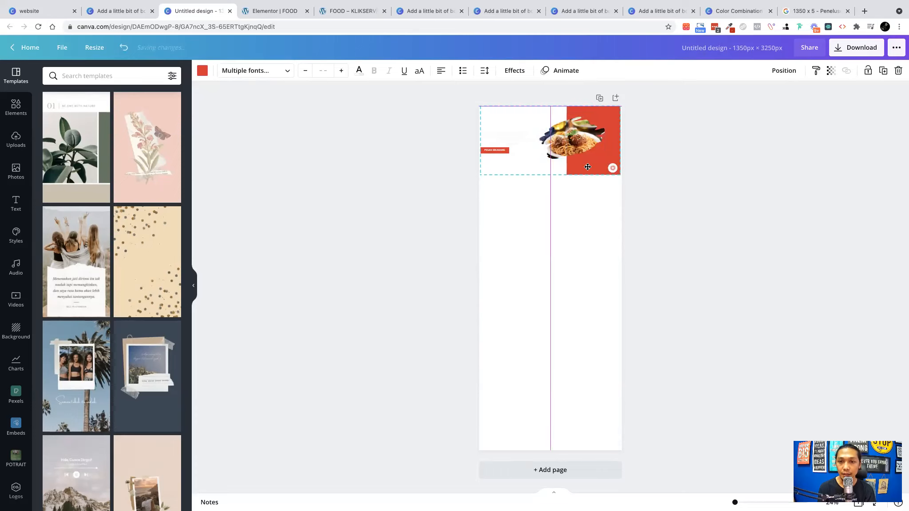
left_click(666, 184)
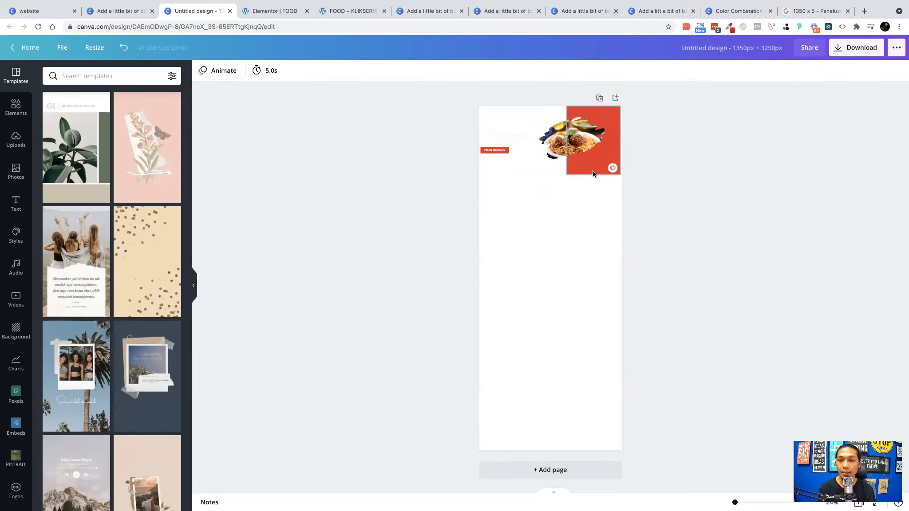
left_click(620, 144)
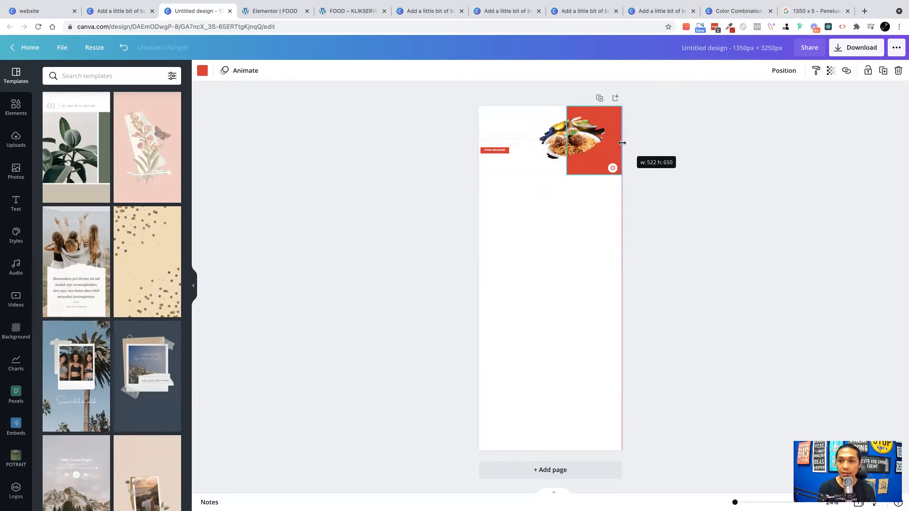
left_click(665, 160)
key("ctrl+0")
scroll(665, 160, "up", 1)
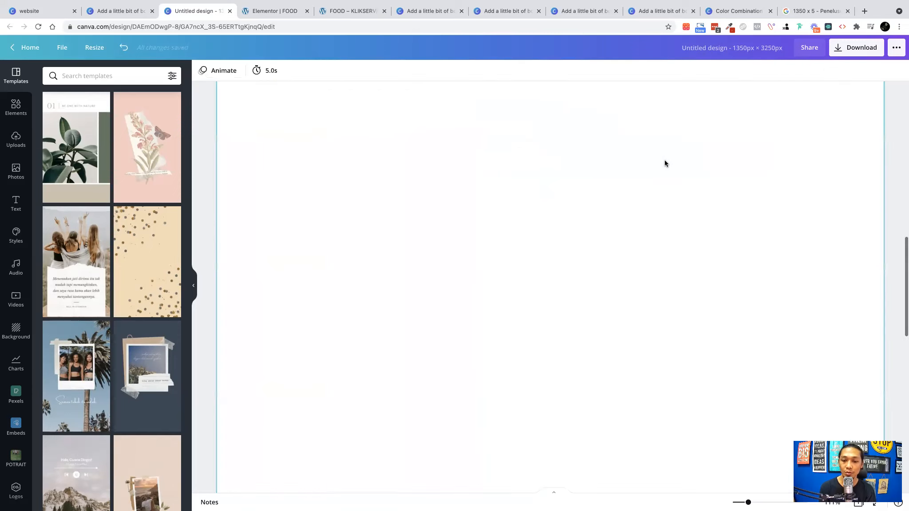
scroll(666, 179, "up", 8)
scroll(666, 178, "up", 5)
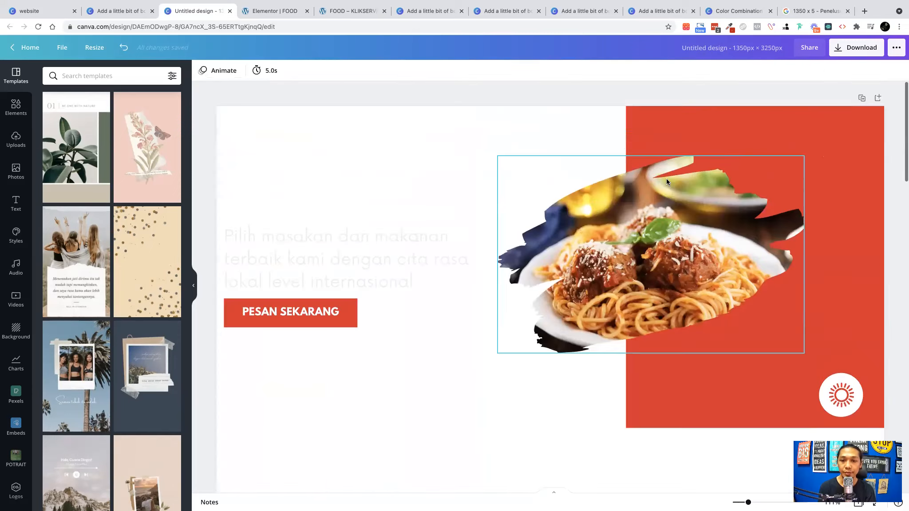
Duplicate the red block behind the hero text and stretch it to fill the area from the page's left edge to the original block.
scroll(377, 263, "down", 1)
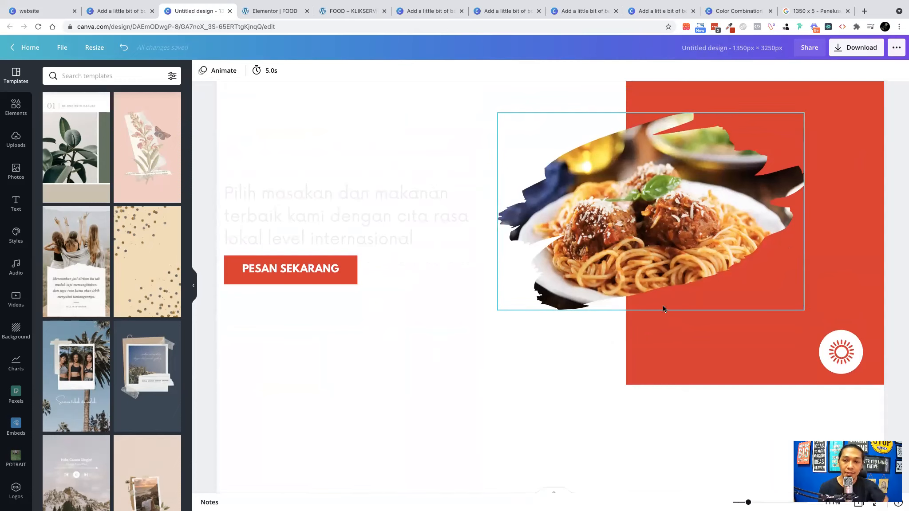
left_click(682, 323)
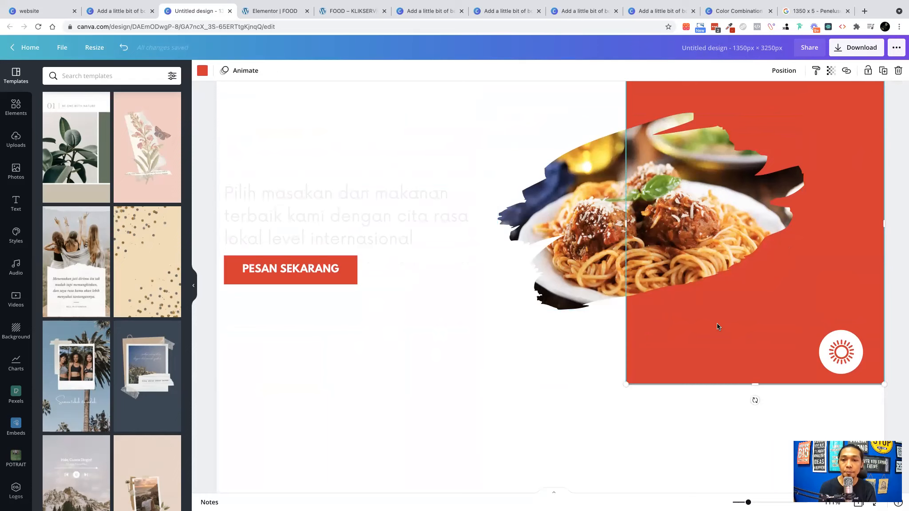
left_click_drag(716, 323, 309, 326)
scroll(335, 200, "up", 2)
left_click_drag(385, 132, 399, 113)
left_click_drag(488, 265, 639, 265)
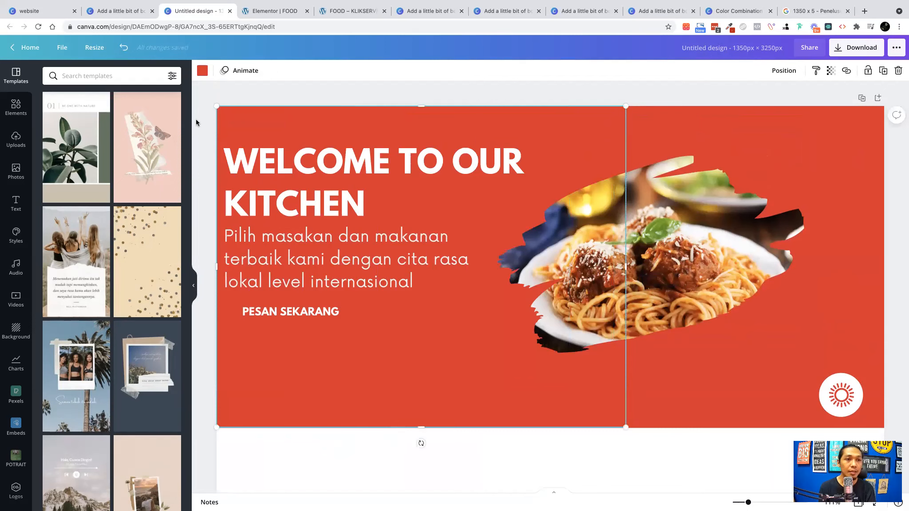
Copy the grey background colour code #686361 from the HERO HEADER page of the original design.
left_click(202, 71)
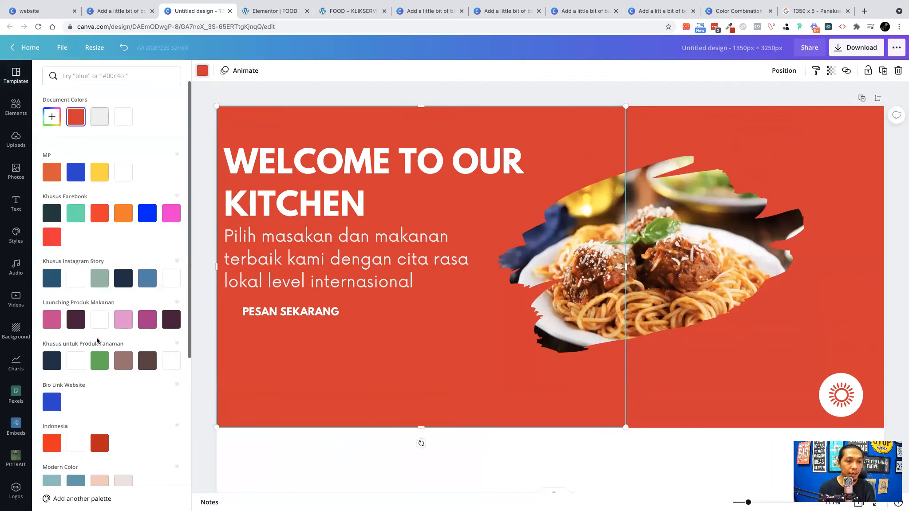
scroll(97, 344, "down", 5)
left_click(120, 11)
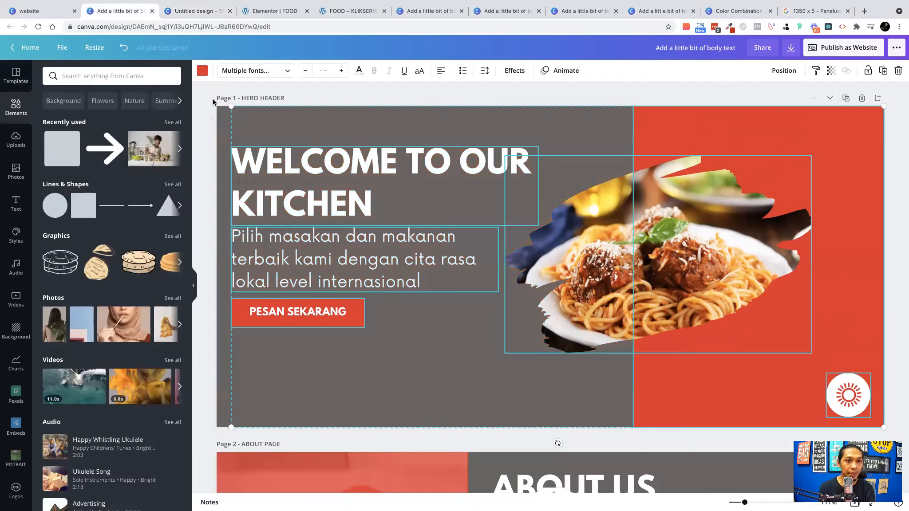
left_click(201, 71)
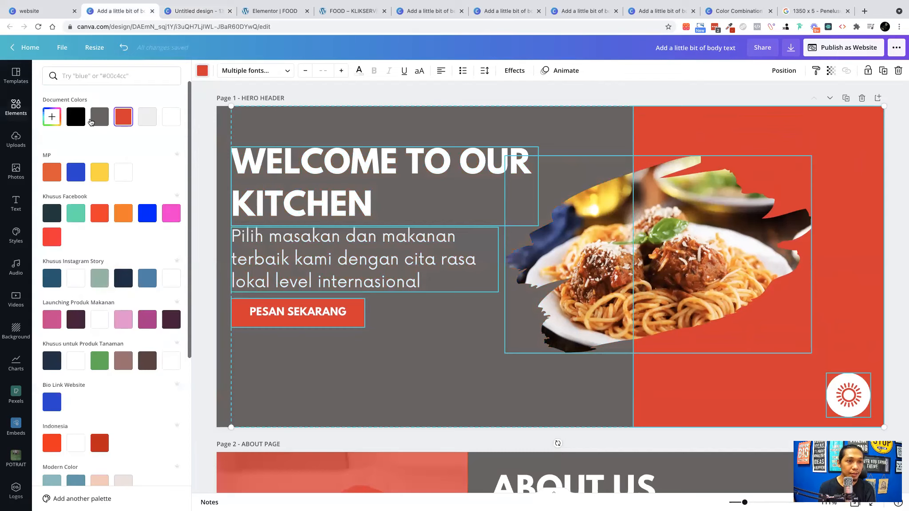
left_click(222, 121)
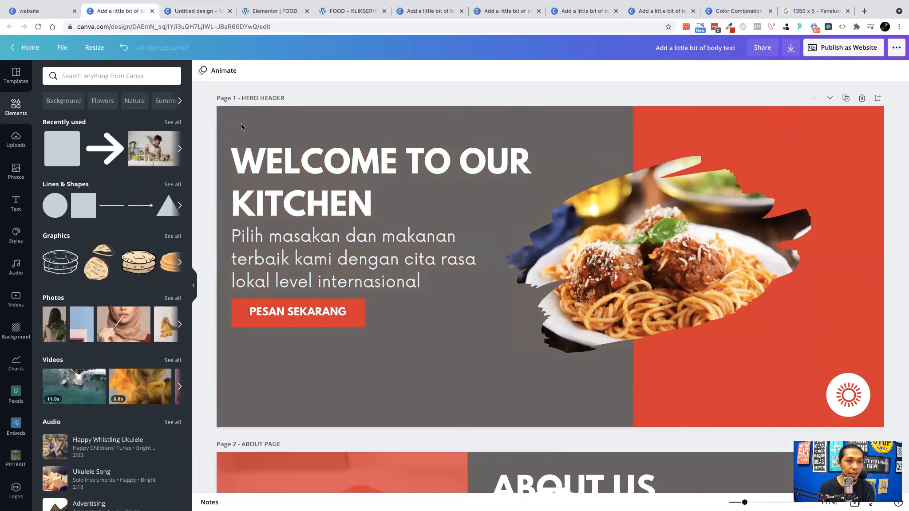
left_click(202, 71)
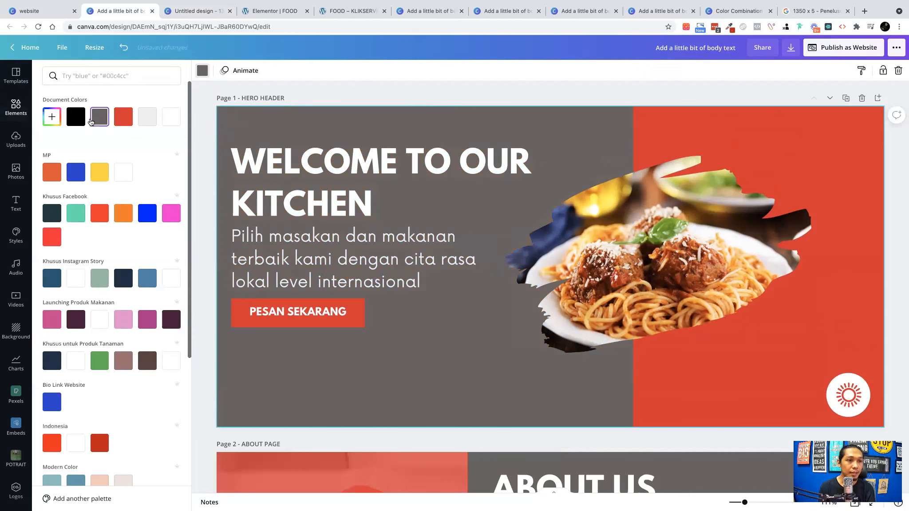
left_click(51, 117)
key("ctrl+c")
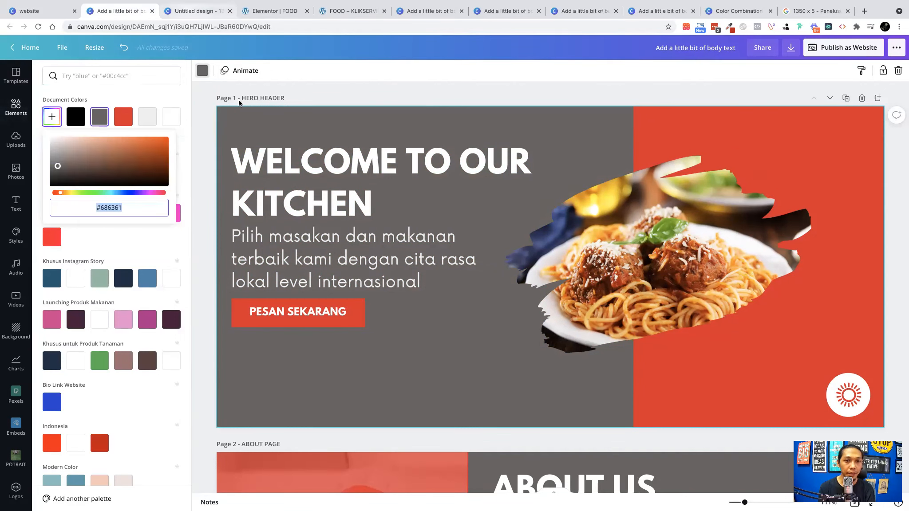
Set the rectangle behind the hero text in the long design to colour #686361.
left_click(190, 11)
left_click(203, 69)
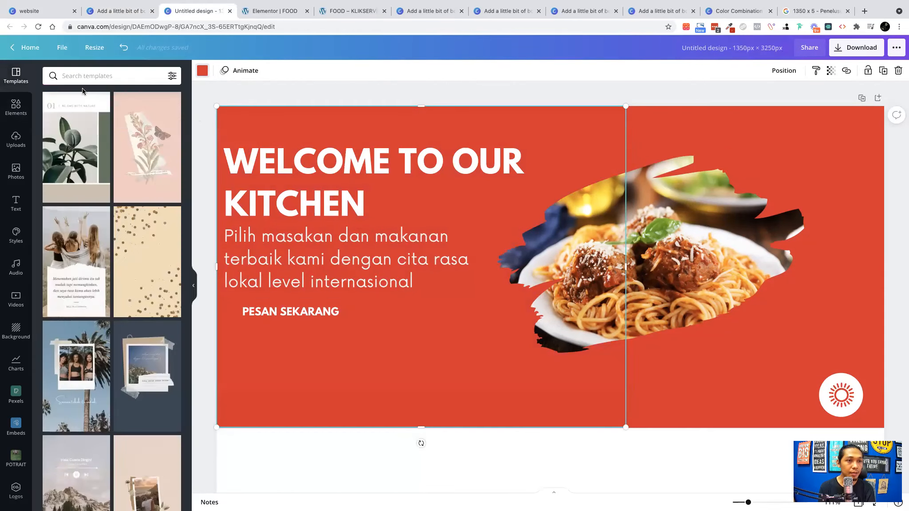
left_click(202, 70)
left_click(52, 117)
key("ctrl+v")
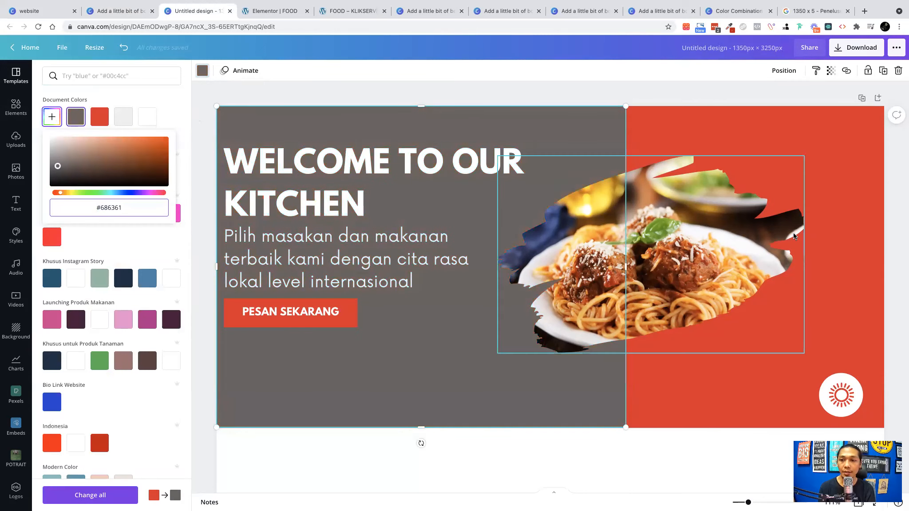
left_click(648, 275)
left_click(680, 391)
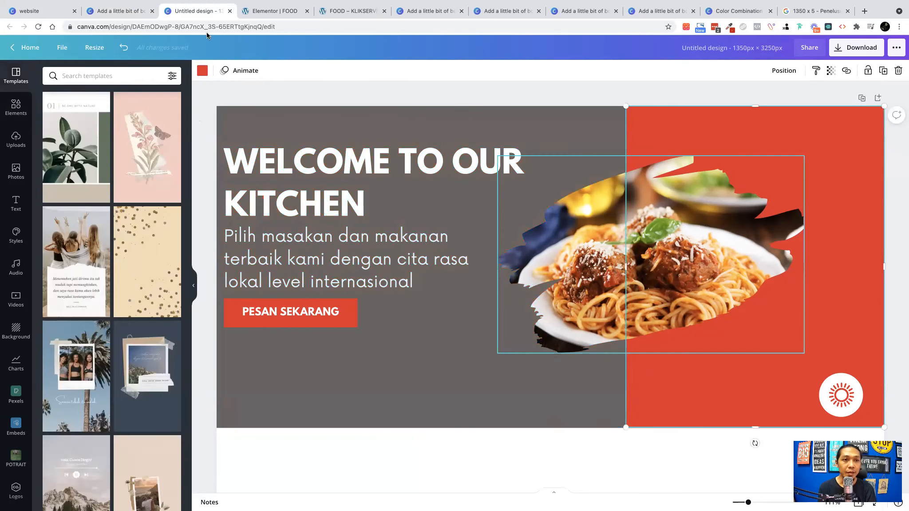
Copy all elements of the ABOUT PAGE in the original design and paste them into the long design.
left_click(118, 11)
scroll(418, 265, "down", 4)
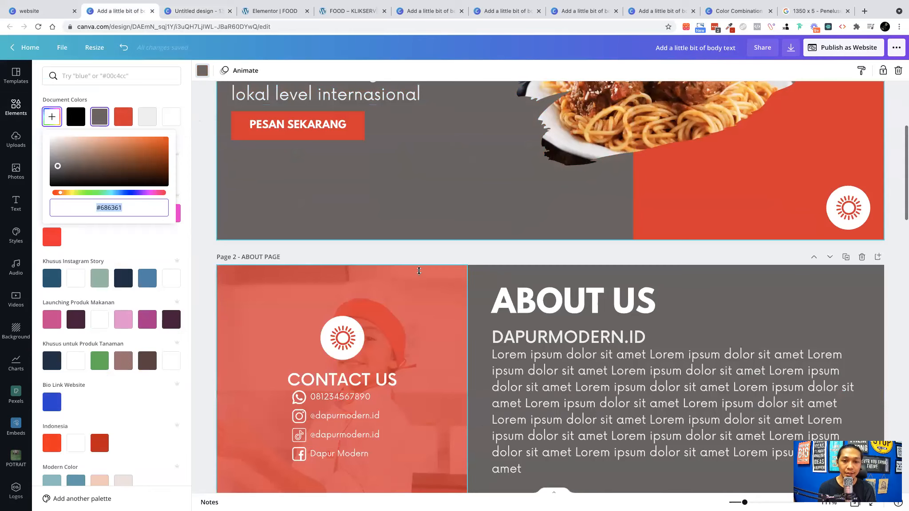
left_click(418, 268)
scroll(444, 272, "down", 1)
key("super+a")
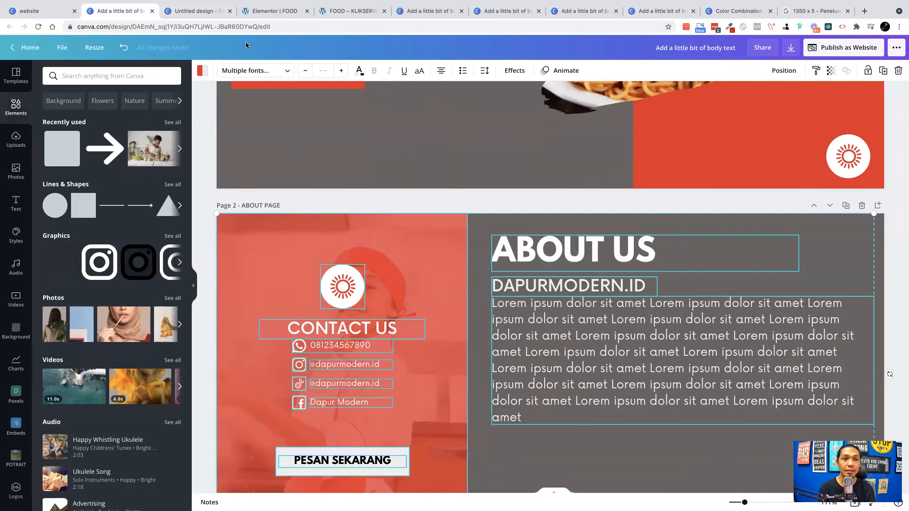
left_click(200, 11)
scroll(477, 199, "down", 3)
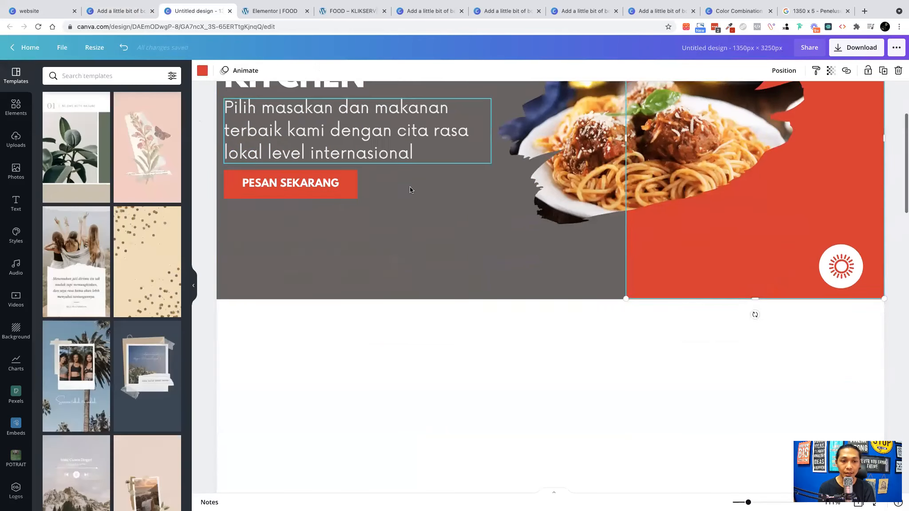
scroll(417, 197, "down", 3)
left_click(428, 207)
key("super+a")
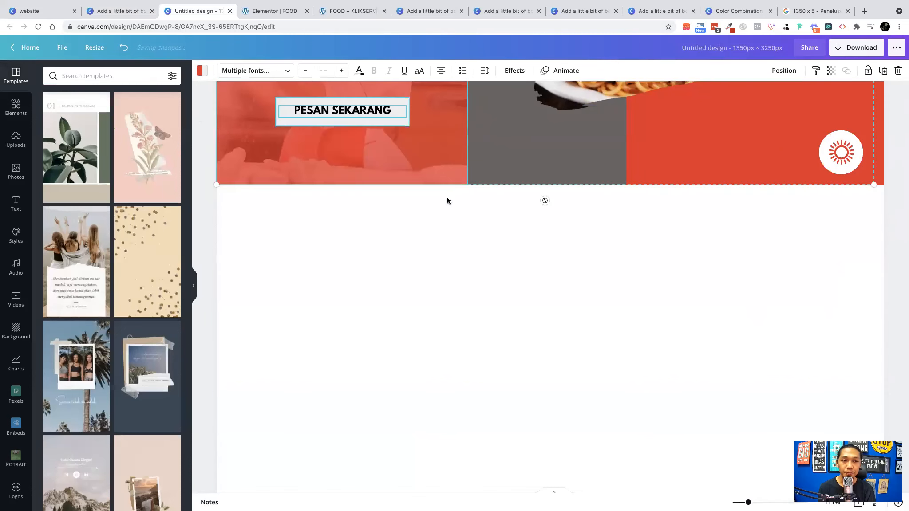
Move the pasted About section directly below the hero header.
scroll(511, 202, "up", 5)
left_click_drag(444, 142, 440, 327)
scroll(442, 327, "down", 6)
left_click(385, 378)
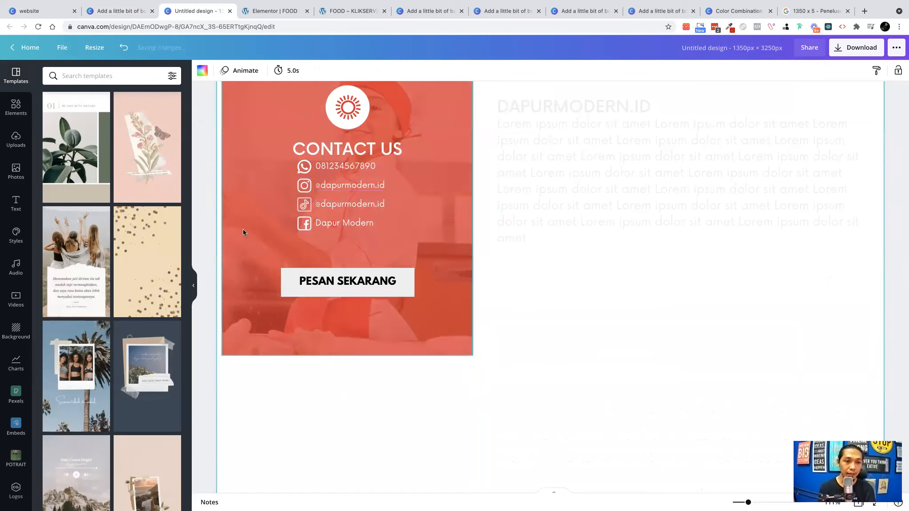
Extend the Contact Us background photo and its red overlay to the page's left edge.
left_click(223, 195)
mouse_move(233, 193)
left_mouse_down()
mouse_move(261, 203)
mouse_move(217, 196)
left_mouse_up()
left_click(225, 196)
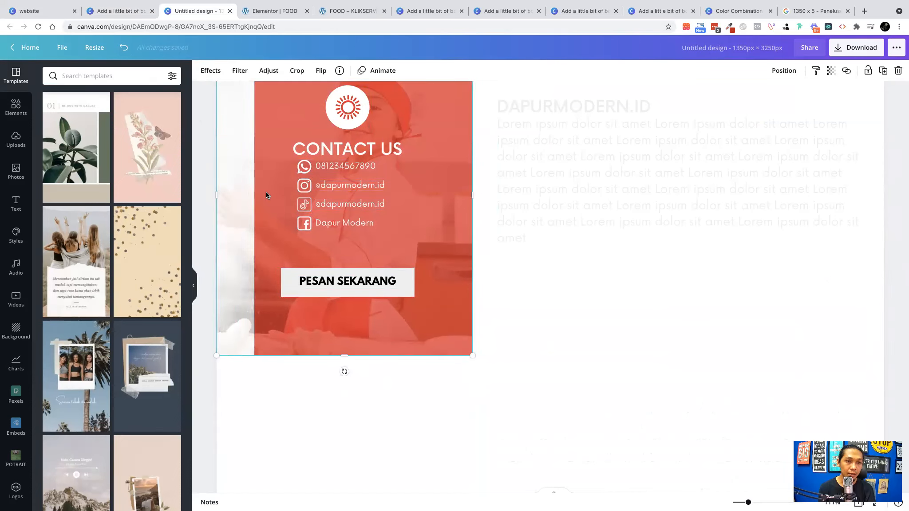
scroll(265, 195, "up", 5)
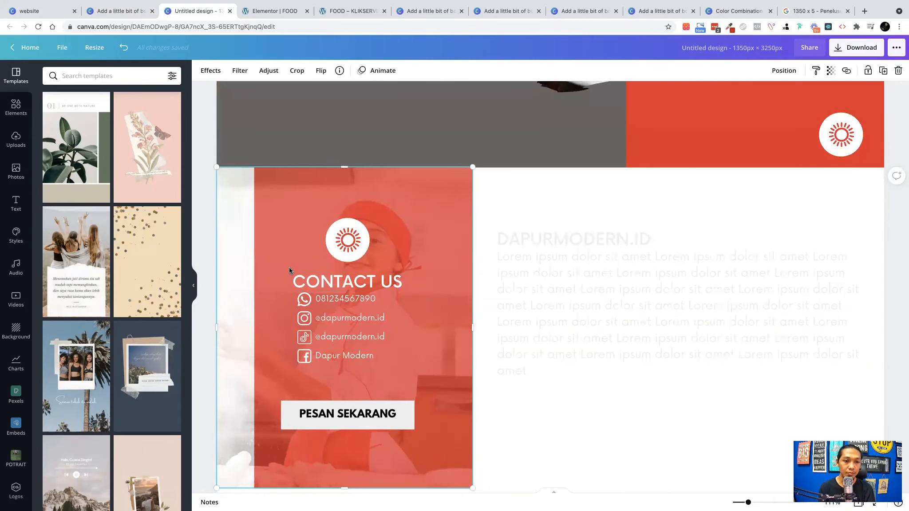
left_click_drag(275, 207, 353, 230)
key("super+z")
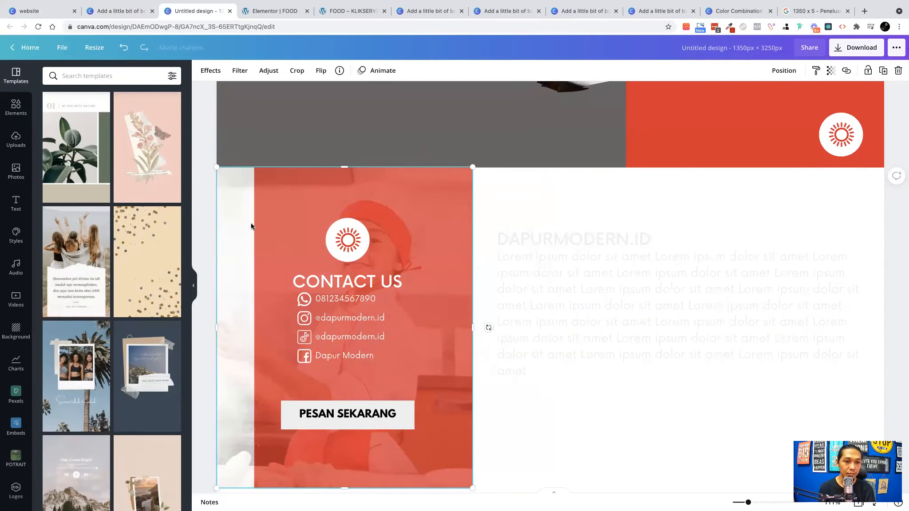
left_click(272, 222, "super")
left_click_drag(254, 328, 219, 338)
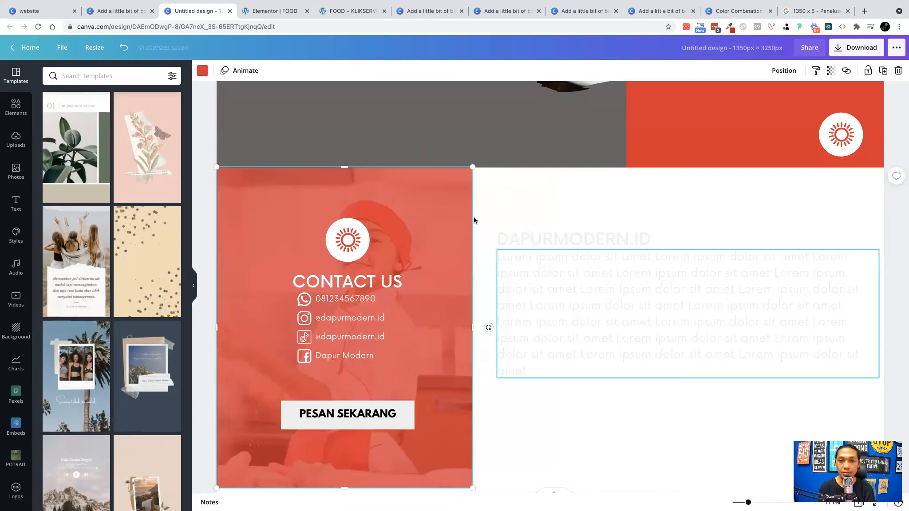
Try to nudge the Contact Us photo block and the About text boxes down together.
left_click(123, 11)
left_click(176, 11)
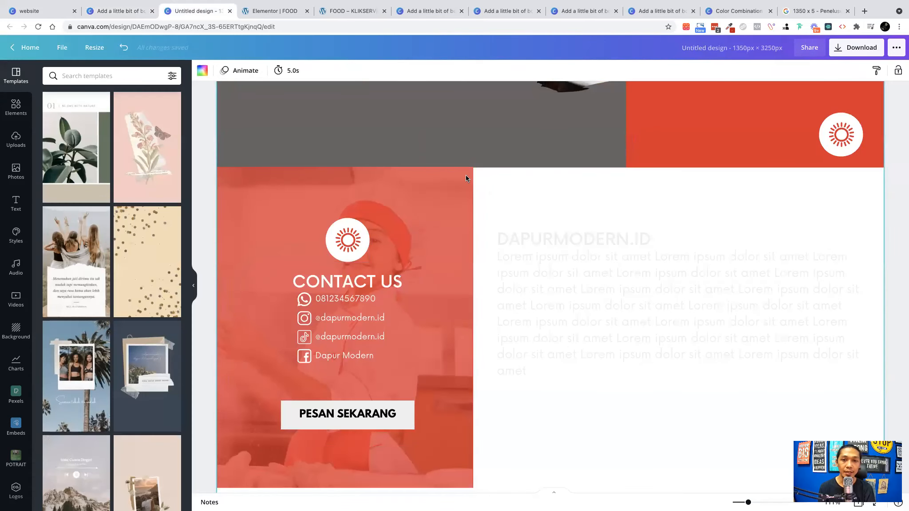
left_click(466, 178)
left_click(560, 255, "shift")
left_click(559, 210, "shift")
key("shift+Down")
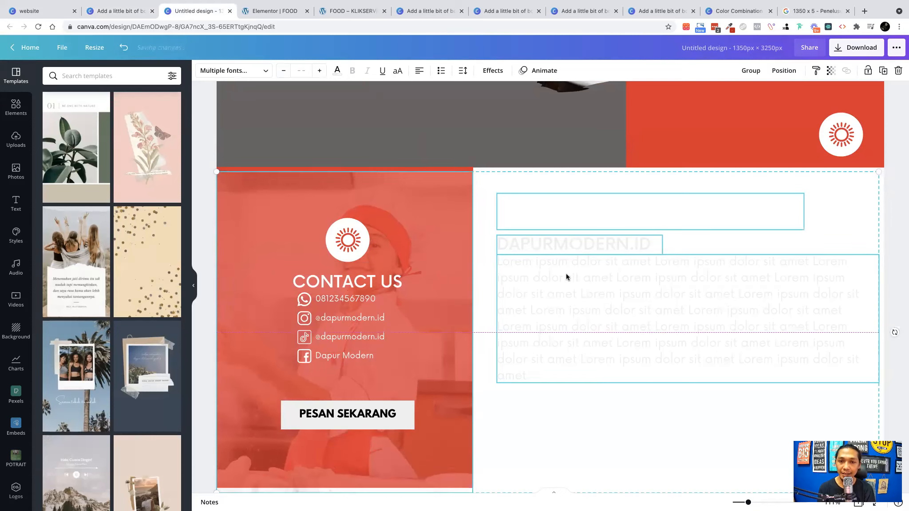
key("super+z")
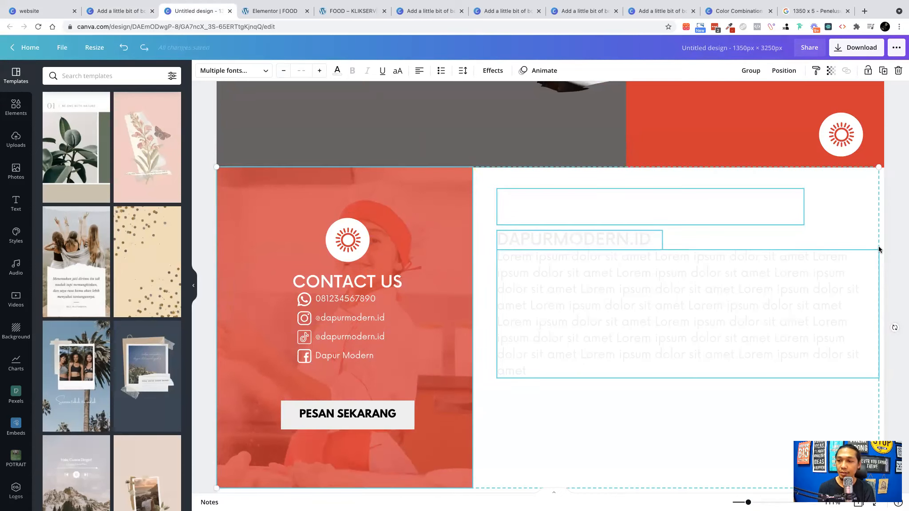
left_click_drag(895, 197, 358, 443)
scroll(399, 437, "down", 2)
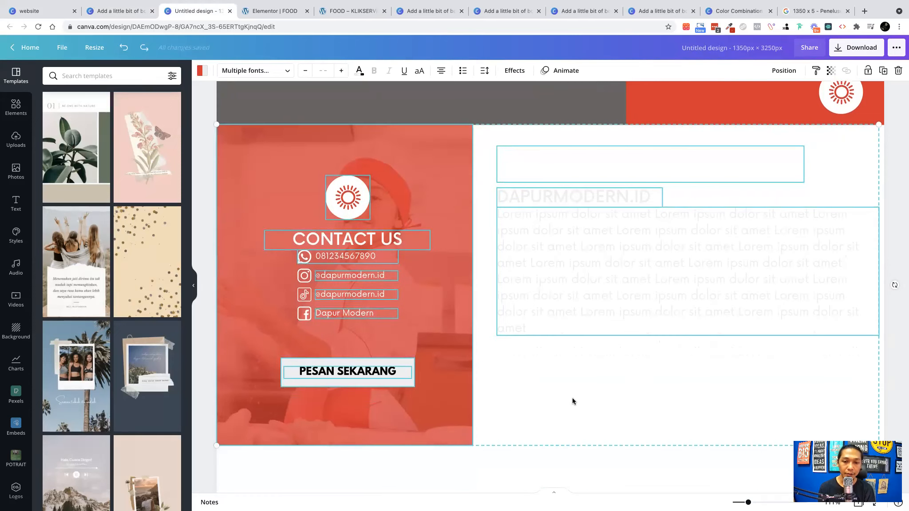
left_click(601, 381)
left_click(520, 120)
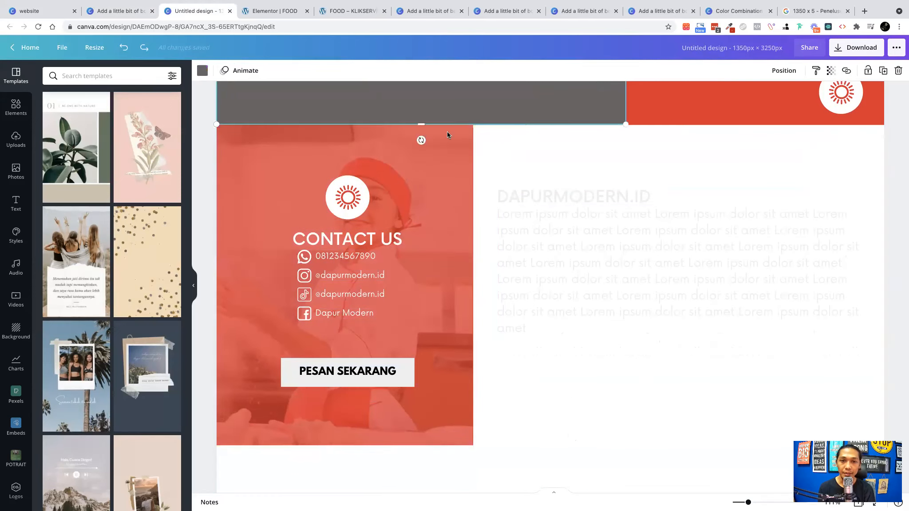
Resize the red Contact Us overlay to 518 × 650 px so its top edge meets the hero header.
left_click(351, 127)
left_click_drag(348, 128, 335, 126)
left_click(512, 184)
left_click(414, 154)
key("super+z")
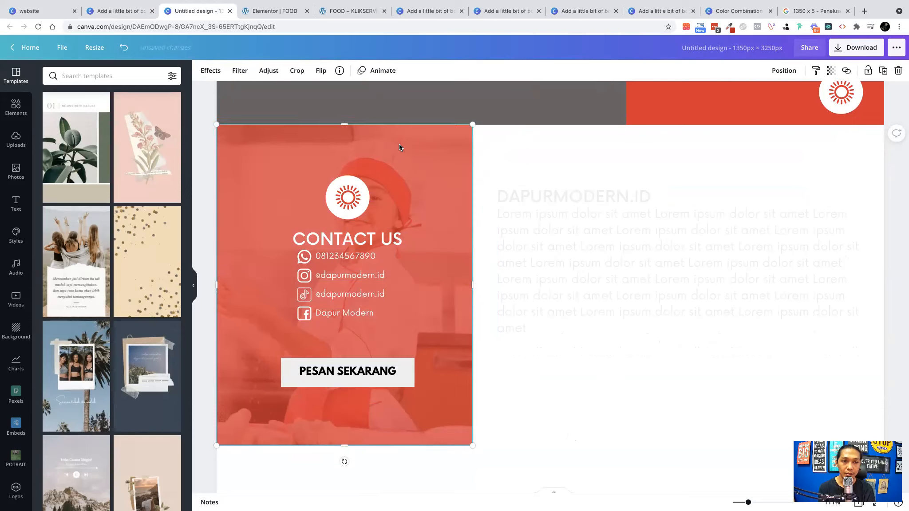
key("super+z")
left_click_drag(341, 124, 341, 124)
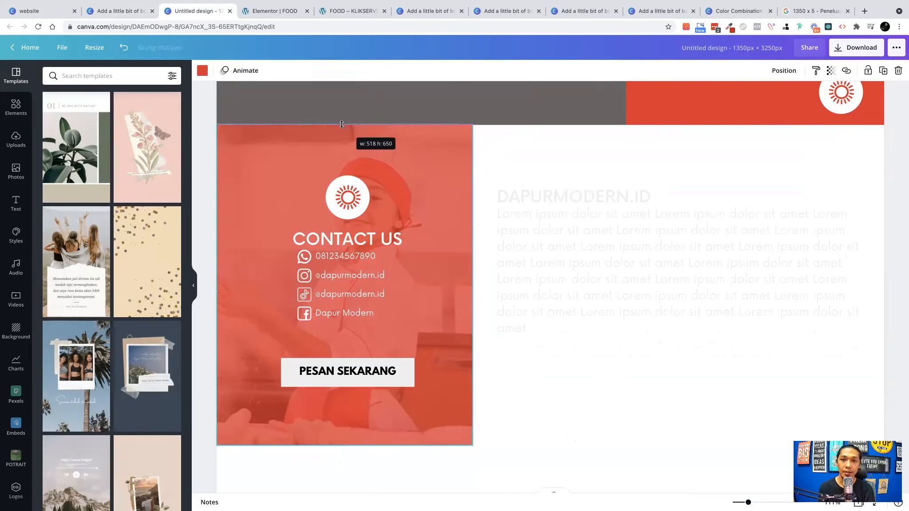
left_click(528, 156)
Place a copy of the header's grey rectangle behind the About Us text and resize it to fill the area beside the Contact Us block.
scroll(591, 239, "up", 1)
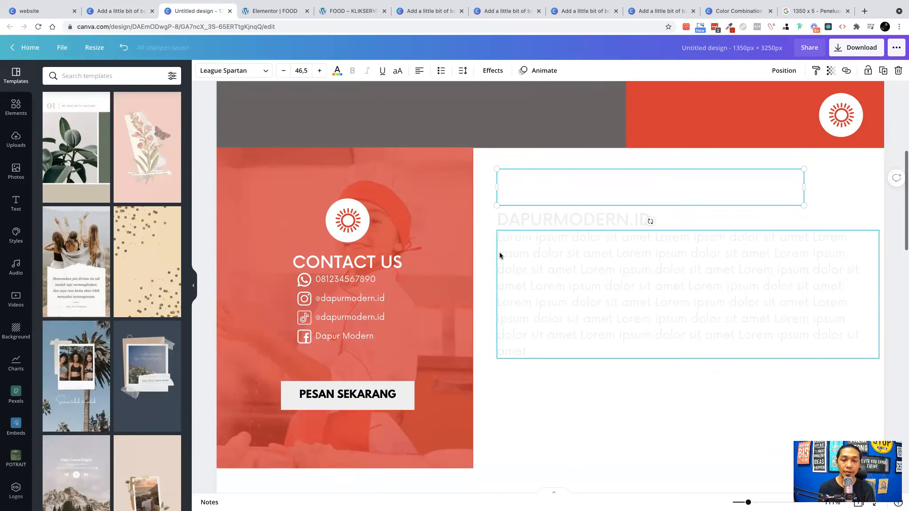
left_click(379, 93)
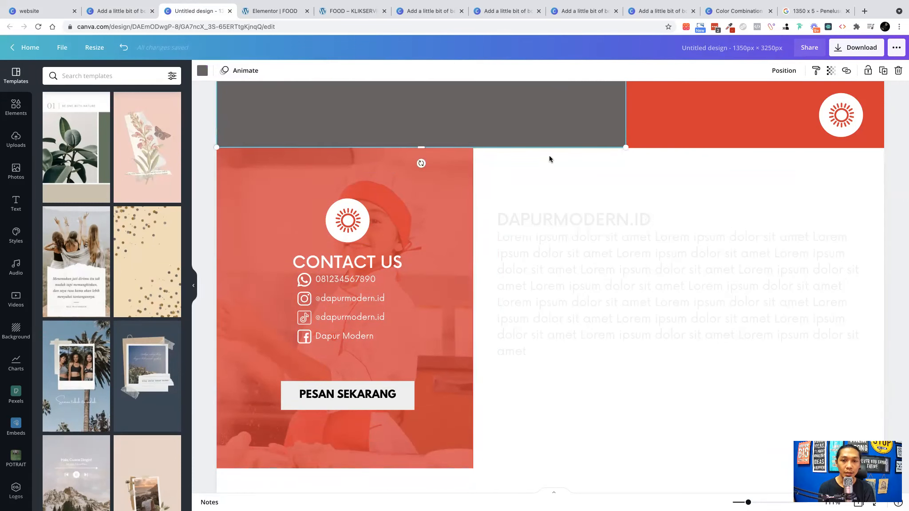
left_click_drag(517, 97, 723, 419)
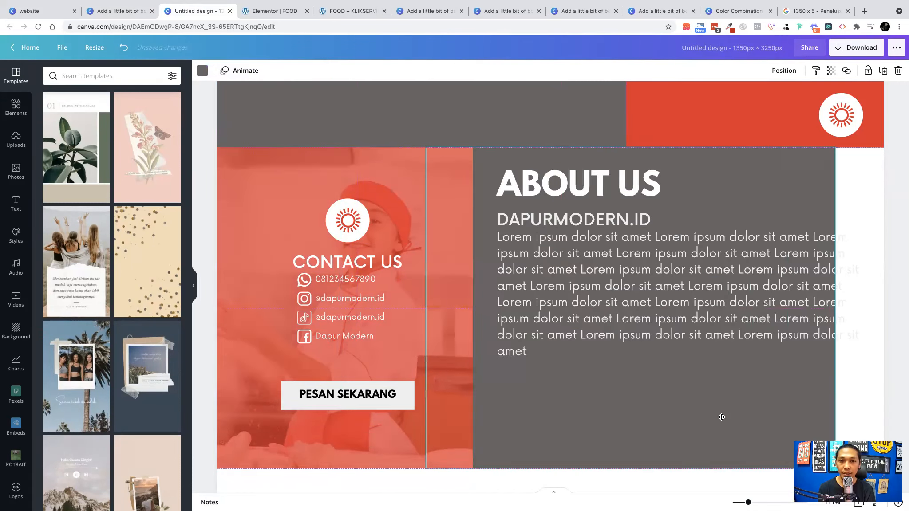
scroll(627, 383, "up", 1)
scroll(627, 380, "up", 2)
scroll(626, 378, "down", 4)
left_click_drag(614, 393, 626, 373)
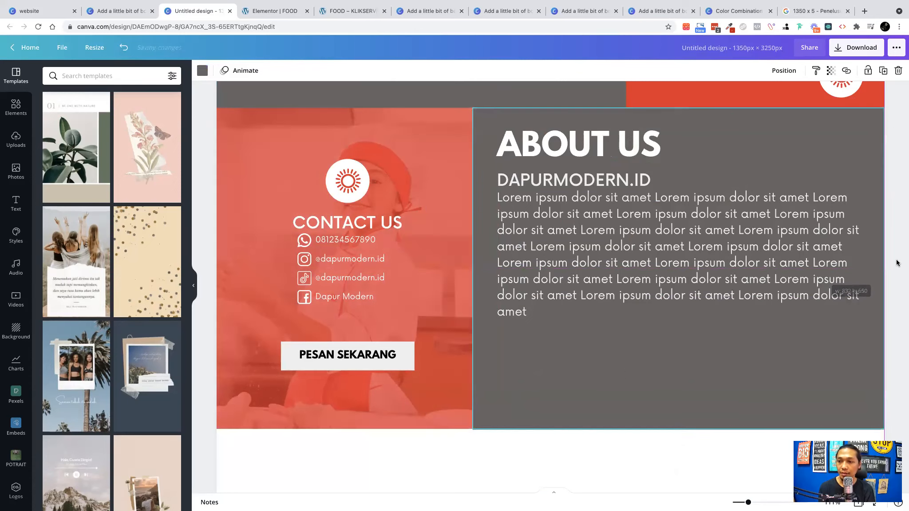
left_click(892, 263)
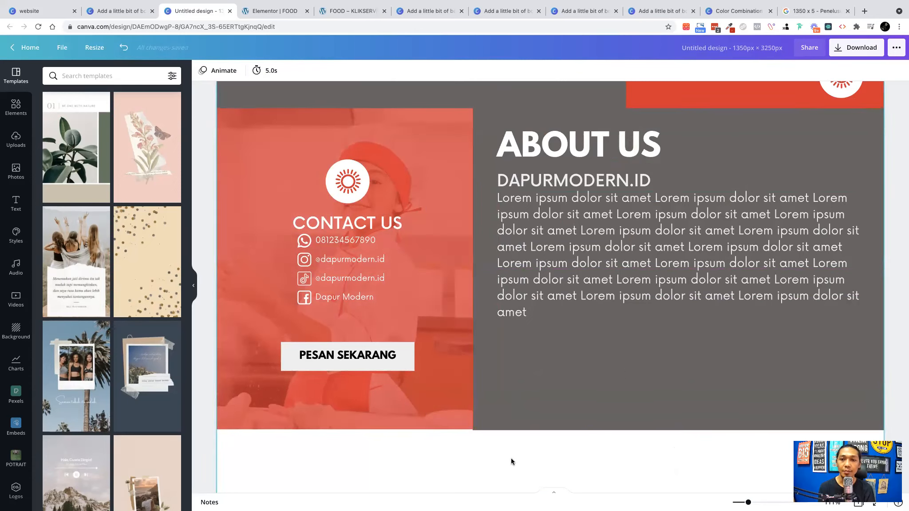
scroll(510, 458, "up", 1)
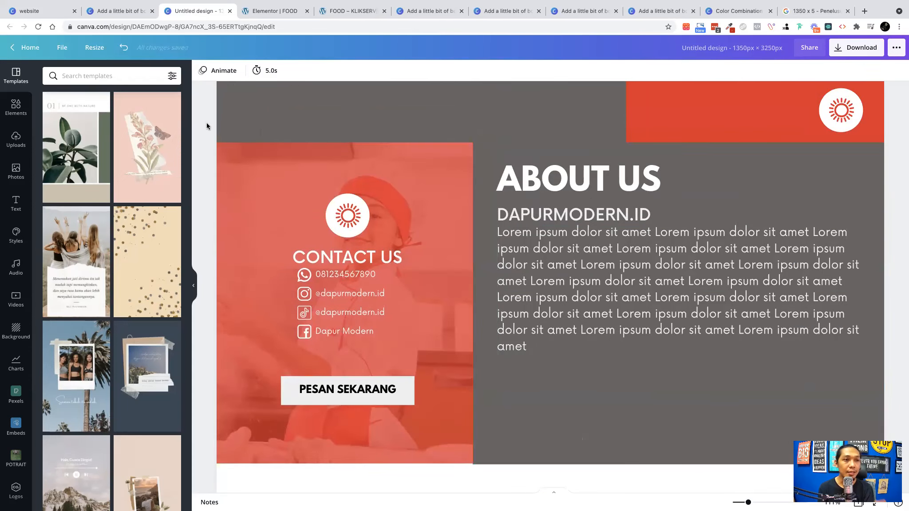
Copy all elements of the FEATURE page in the original design and paste them into the long design.
left_click(118, 11)
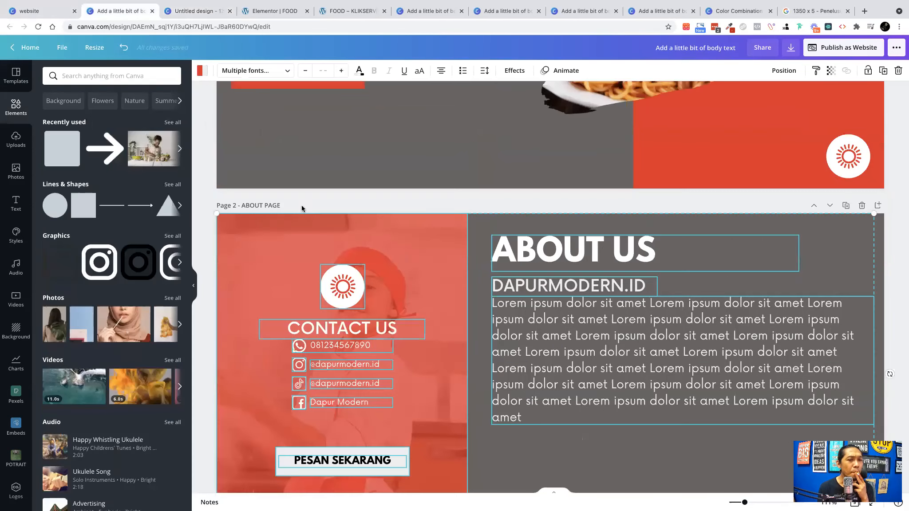
scroll(299, 218, "down", 10)
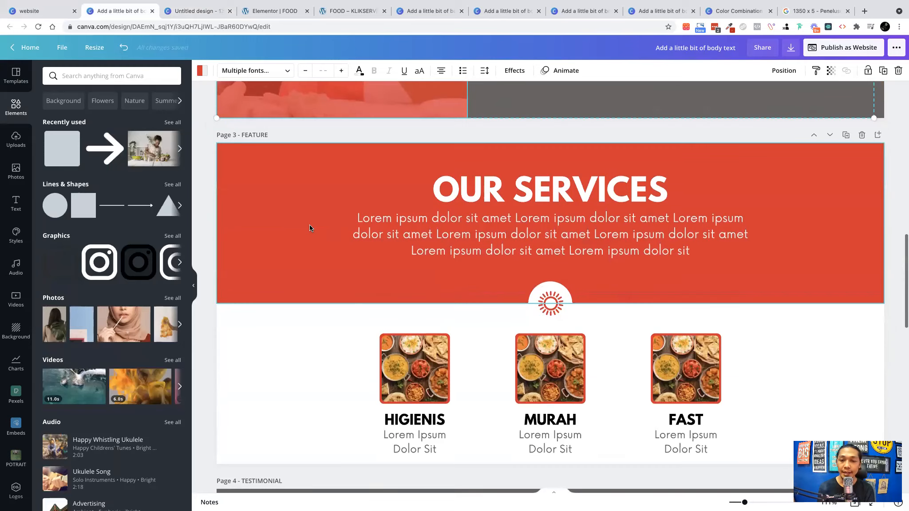
left_click(316, 232)
key("super+a")
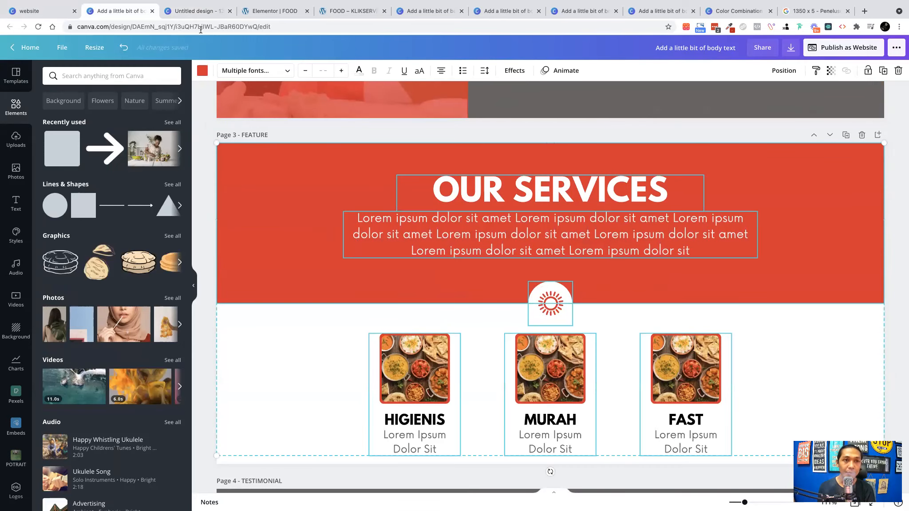
left_click(195, 14)
scroll(434, 292, "down", 5)
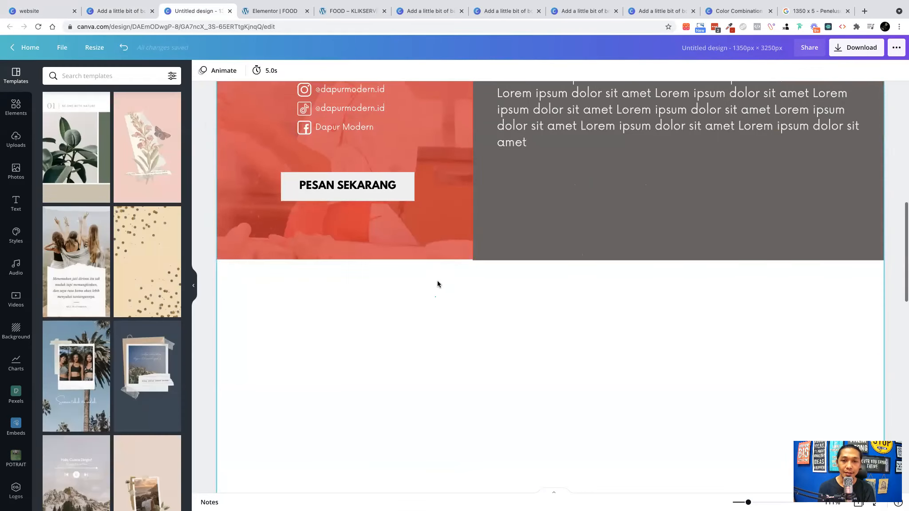
scroll(432, 264, "up", 10)
key("super+v")
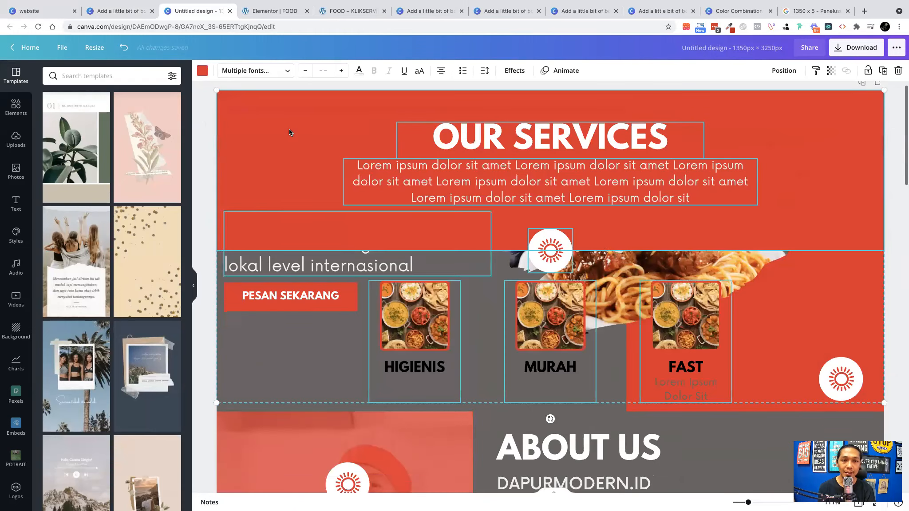
Move the pasted Our Services section directly below the About section, aligned with the page's side edges.
left_click_drag(293, 194, 277, 304)
scroll(315, 247, "down", 7)
scroll(276, 320, "down", 3)
scroll(280, 309, "down", 6)
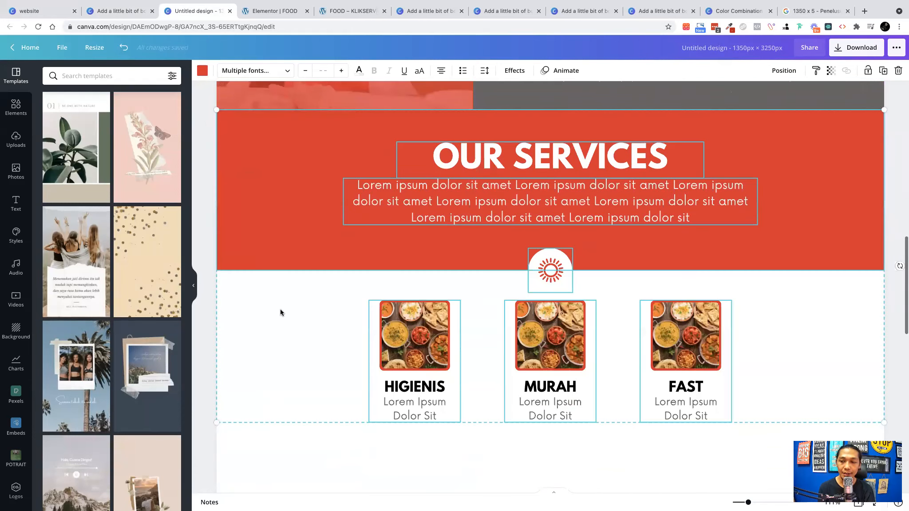
scroll(505, 197, "up", 2)
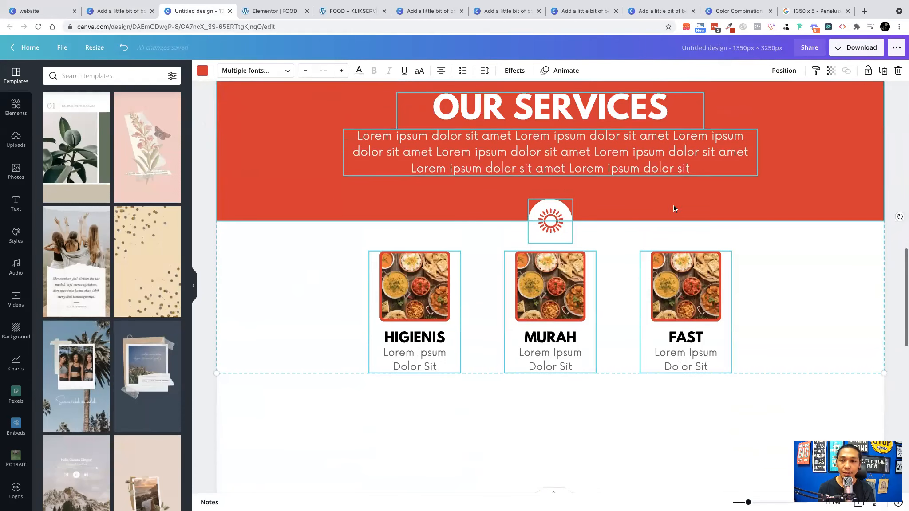
left_click(895, 277)
scroll(336, 280, "up", 5)
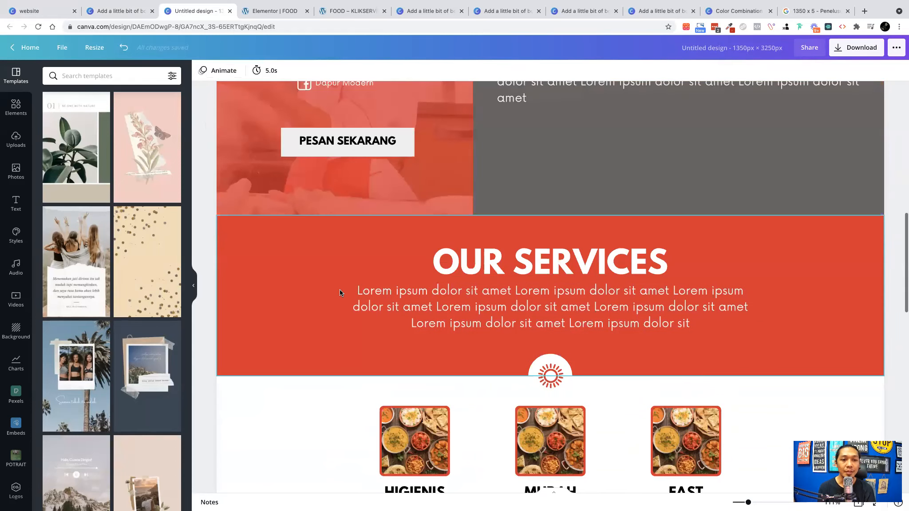
left_click(259, 239)
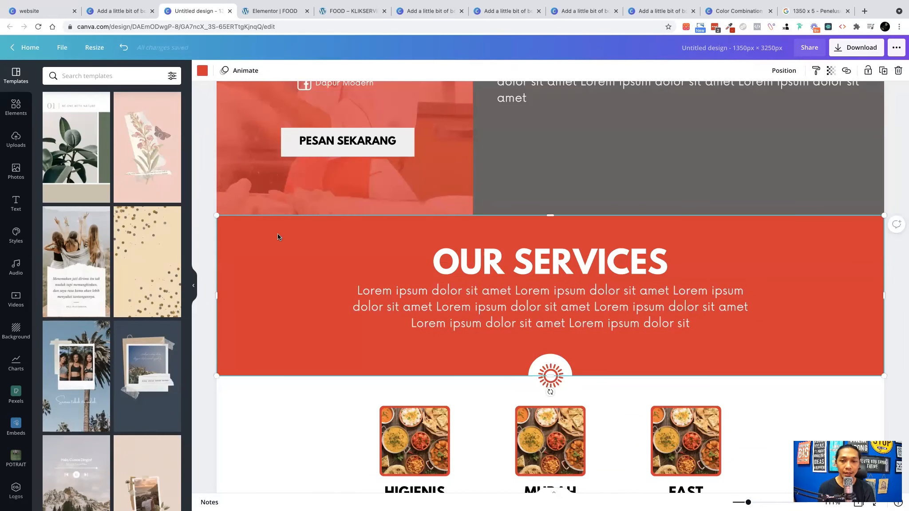
key("Escape")
scroll(278, 236, "down", 3)
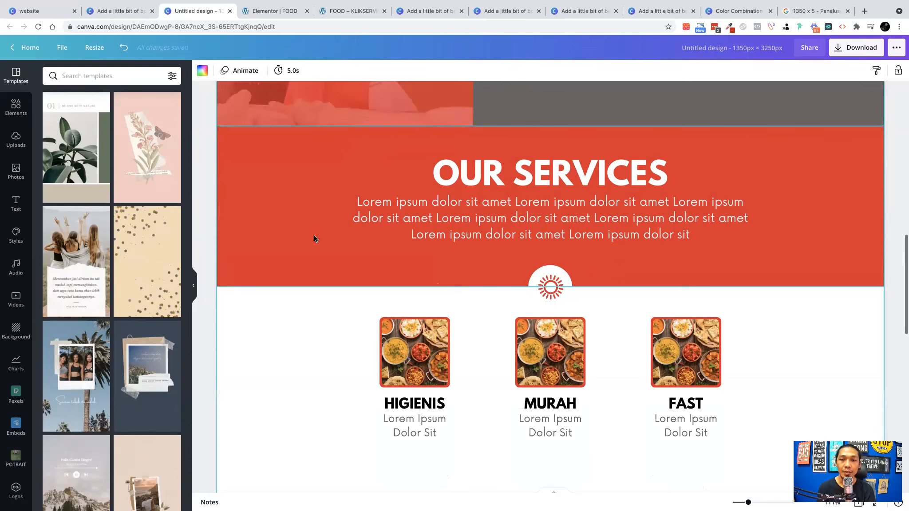
Copy all elements of the TESTIMONIAL page in the original design and paste them into the long design.
left_click(119, 11)
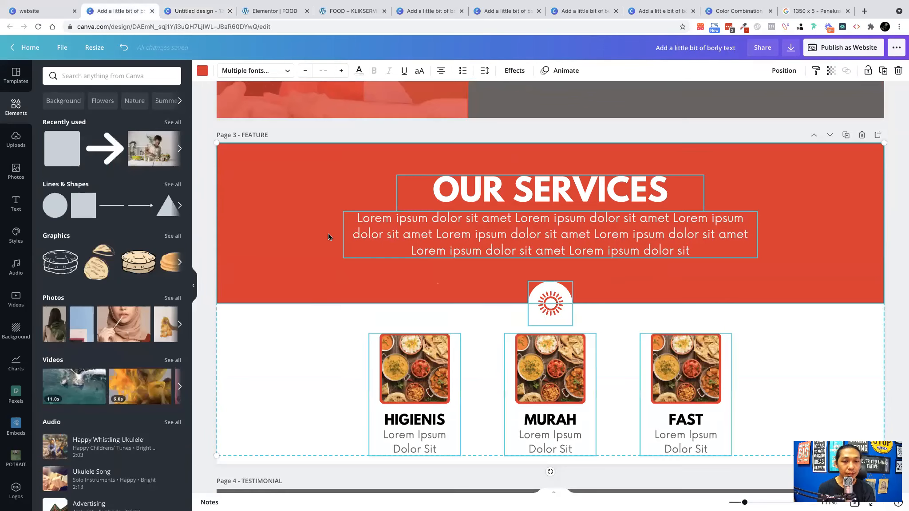
scroll(329, 234, "down", 10)
left_click(311, 198)
key("ctrl+a")
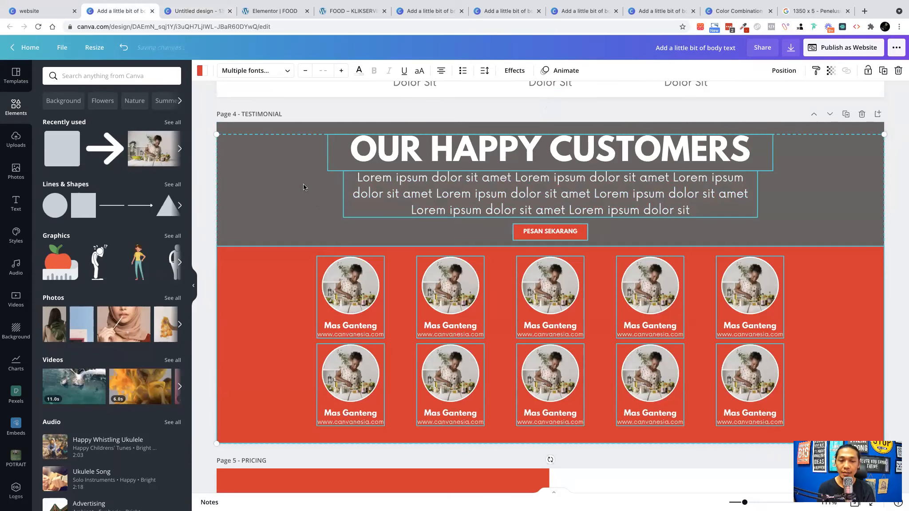
key("ctrl+Tab")
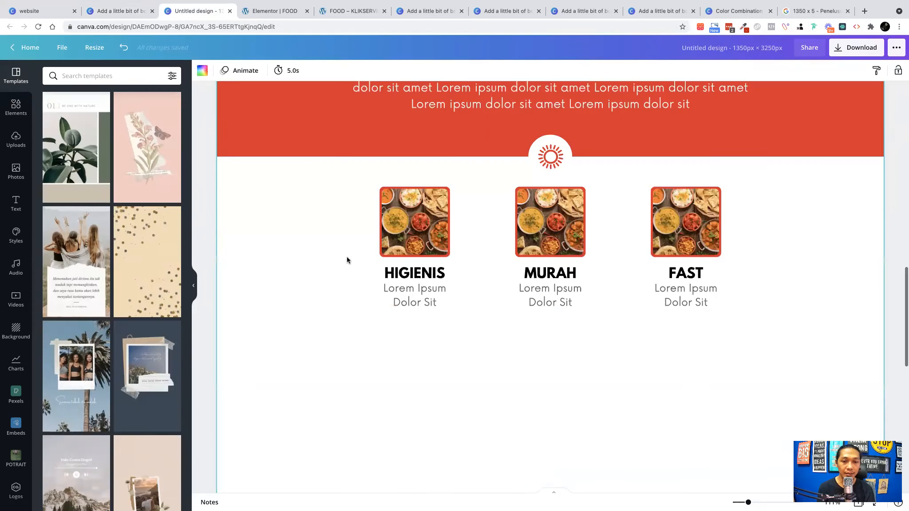
key("ctrl+v")
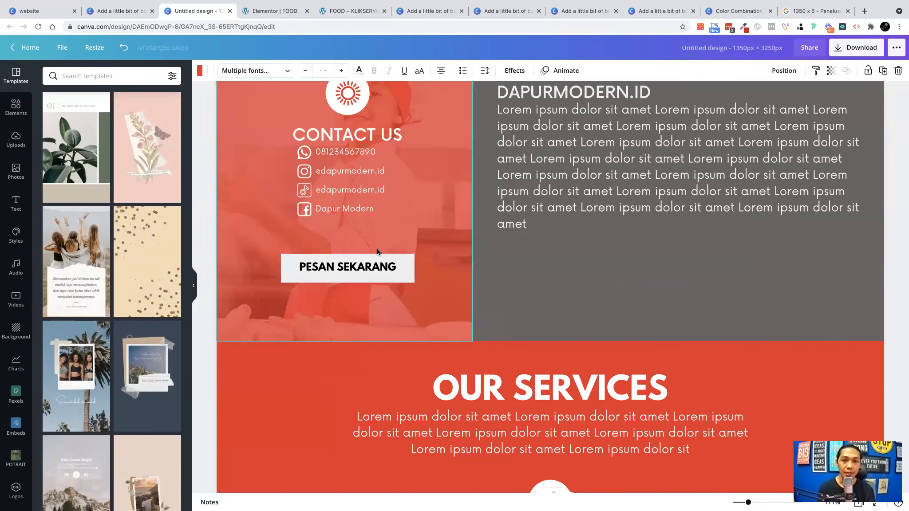
scroll(377, 251, "up", 9)
left_click(341, 240)
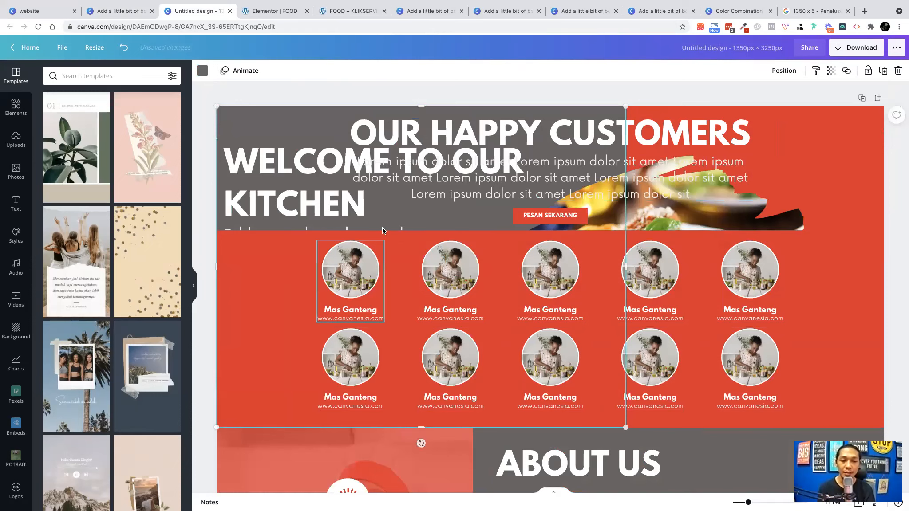
key("ctrl+z")
key("ctrl+shift+z")
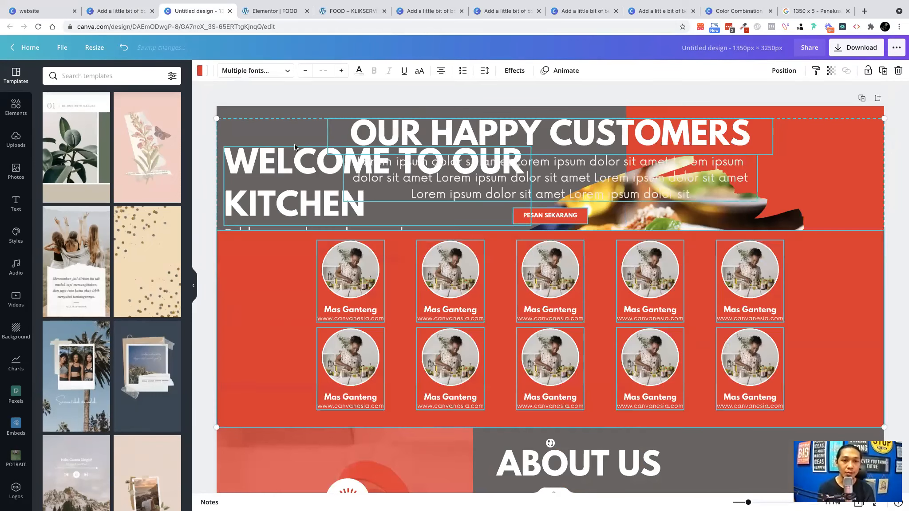
Move the pasted Our Happy Customers section below the three service items, aligned with the page's side edges.
left_click_drag(394, 219, 394, 220)
scroll(394, 218, "down", 2)
scroll(394, 219, "down", 5)
left_click_drag(395, 267, 397, 193)
scroll(395, 249, "down", 3)
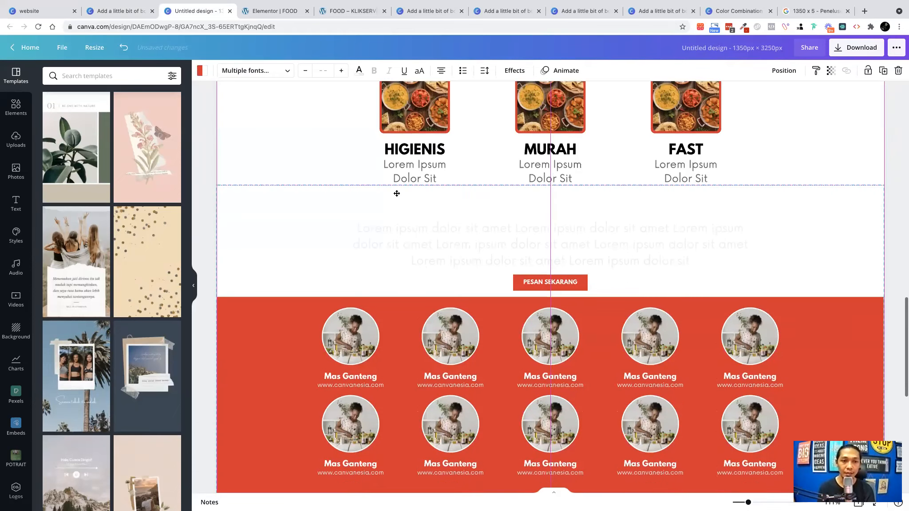
left_click_drag(395, 231, 294, 238)
scroll(274, 269, "down", 2)
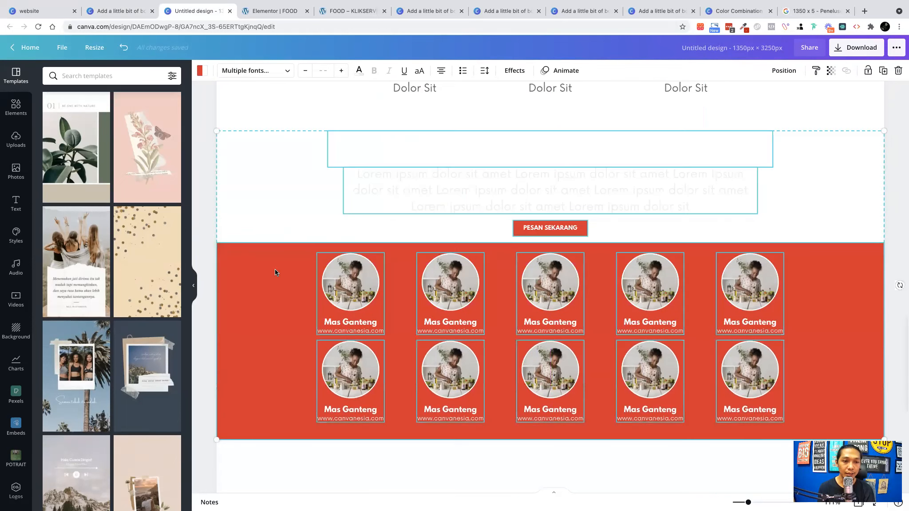
left_click(207, 257)
Place a copy of the grey About background behind the Our Happy Customers heading and resize it to span the page above the red block.
scroll(615, 199, "up", 9)
left_click(570, 167)
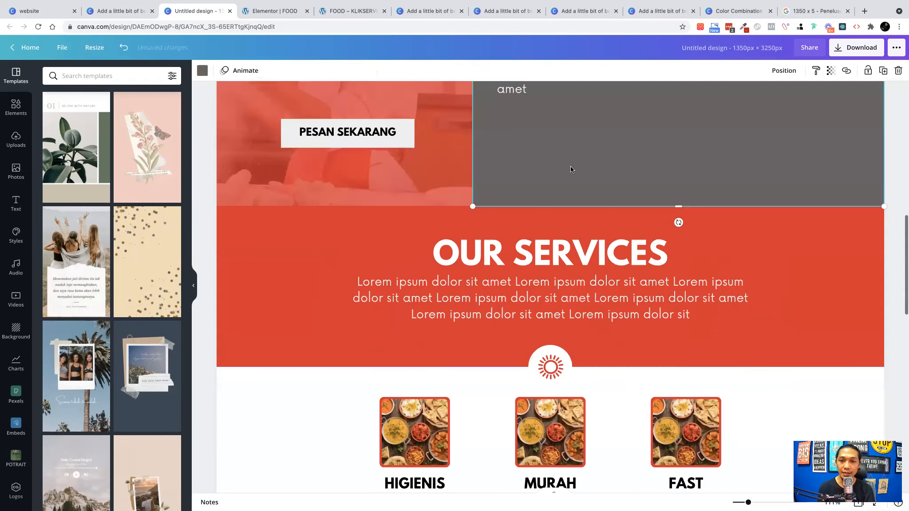
left_click_drag(618, 129, 572, 180)
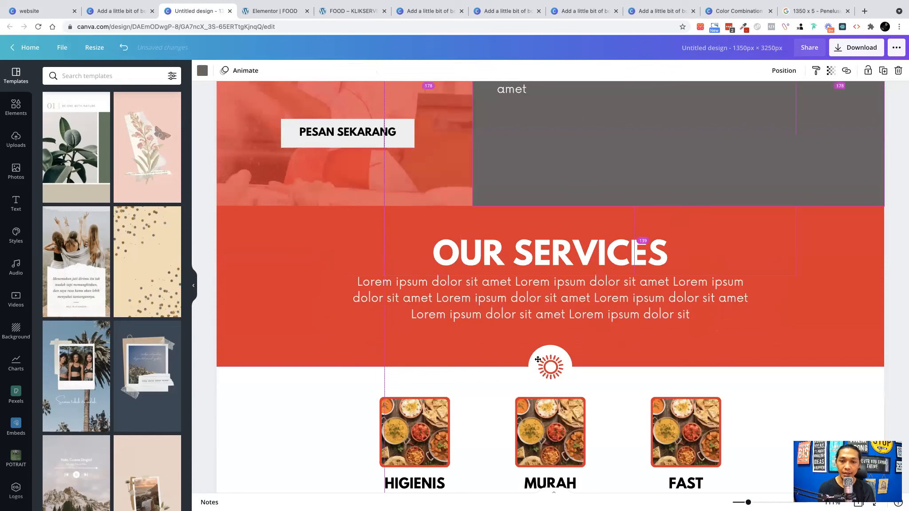
left_click_drag(538, 359, 538, 347)
scroll(538, 355, "down", 3)
scroll(435, 394, "down", 5)
left_click_drag(477, 431, 400, 385)
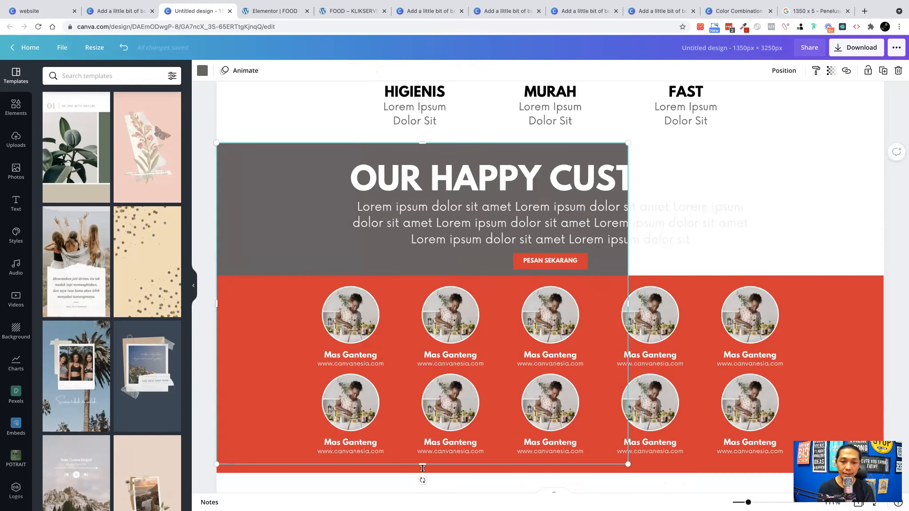
left_click_drag(421, 466, 410, 283)
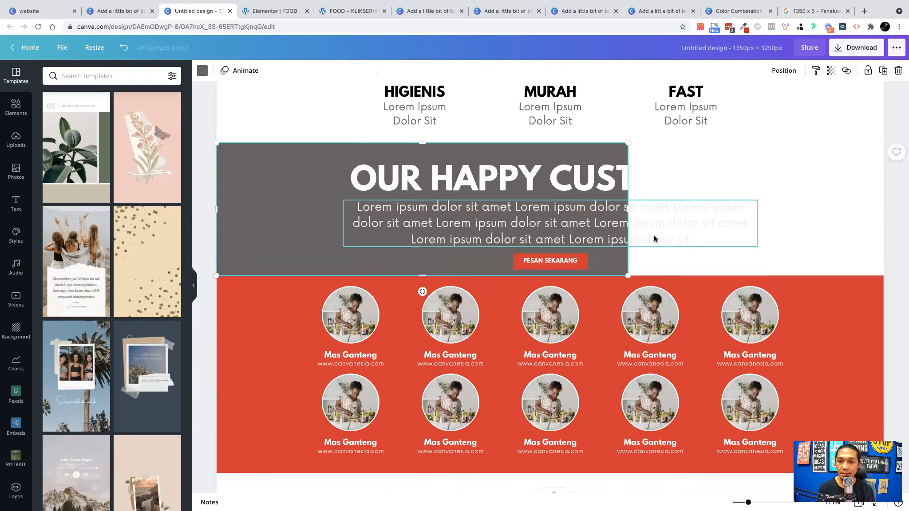
left_click_drag(628, 205, 896, 245)
Align the right edge of the red testimonial background with the page edge.
left_click(877, 299)
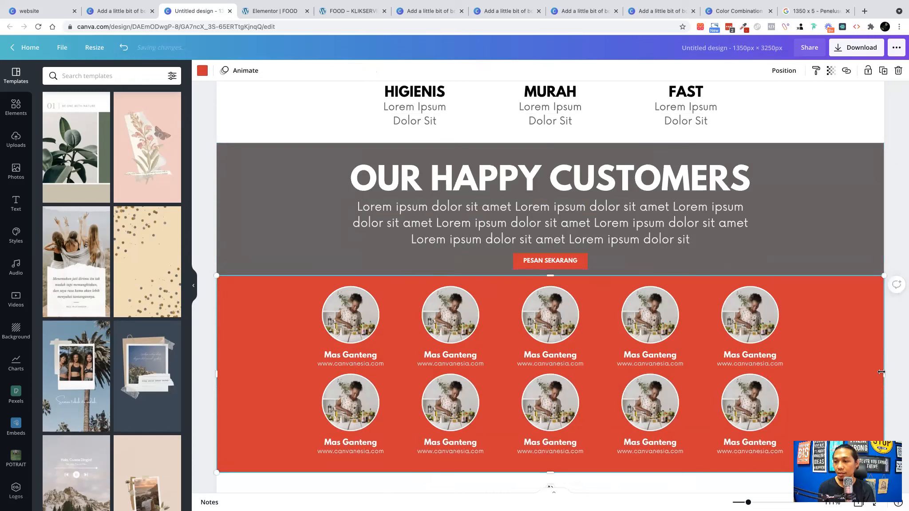
left_click_drag(882, 373, 876, 372)
left_click(892, 361)
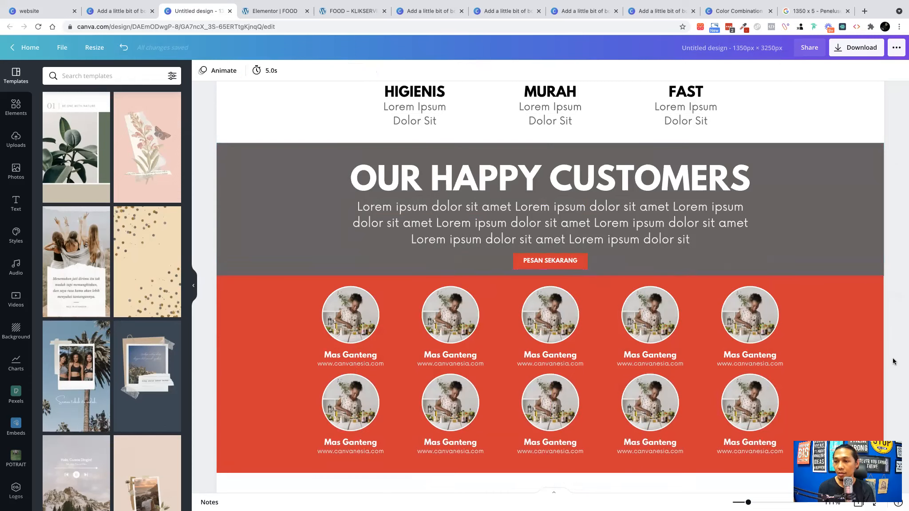
scroll(246, 372, "down", 3)
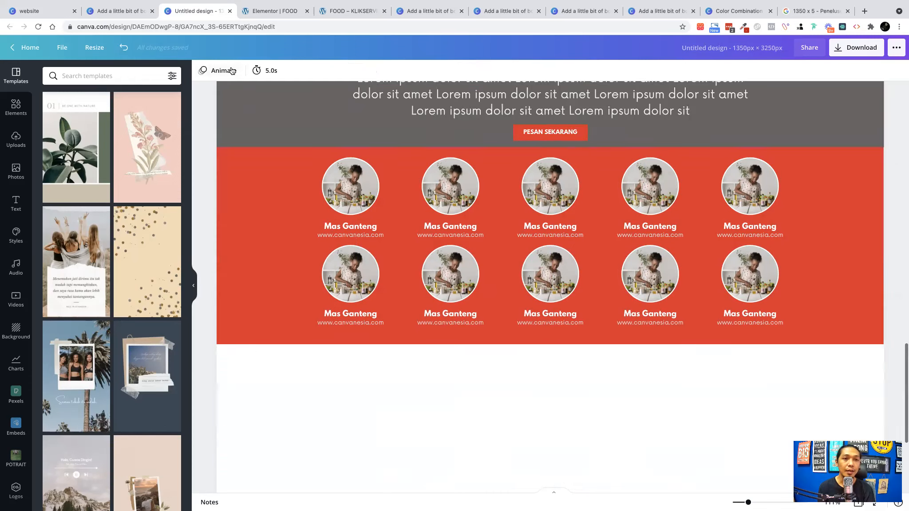
Copy all elements of the PRICING page in the original design and paste them into the long design.
left_click(122, 11)
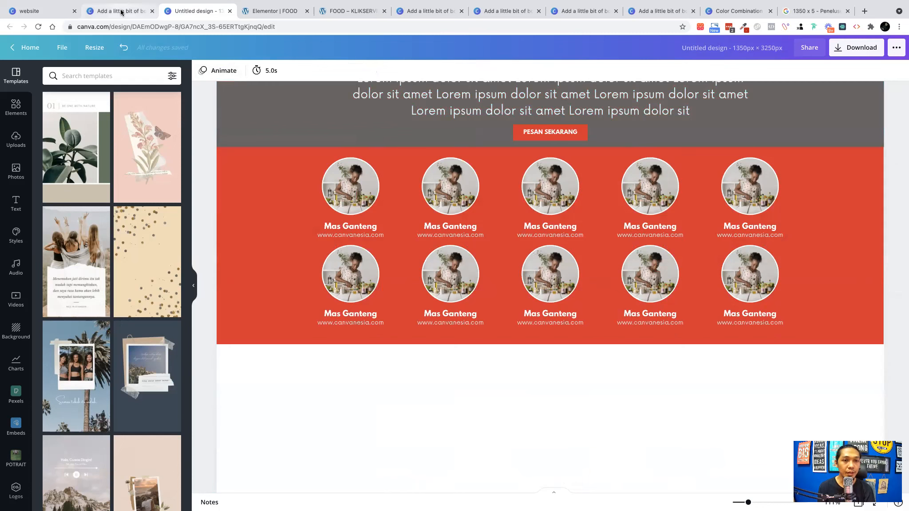
scroll(288, 287, "down", 5)
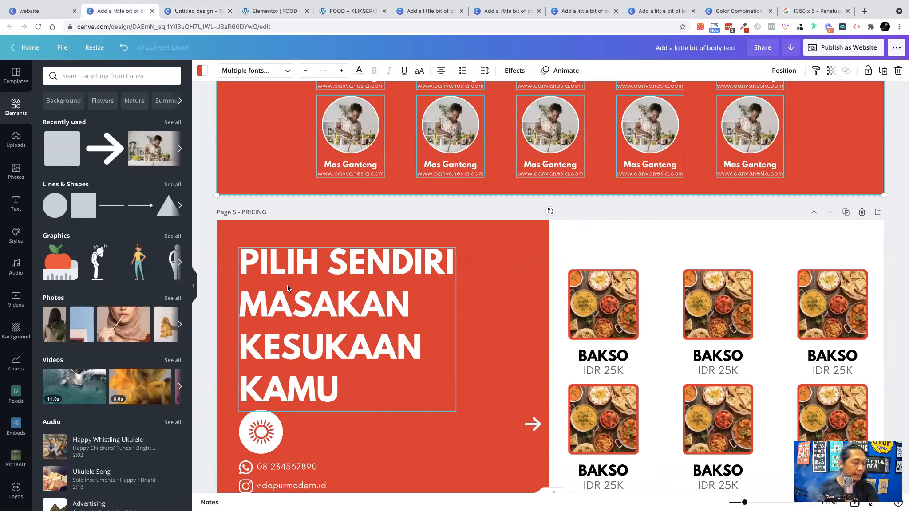
scroll(439, 304, "down", 2)
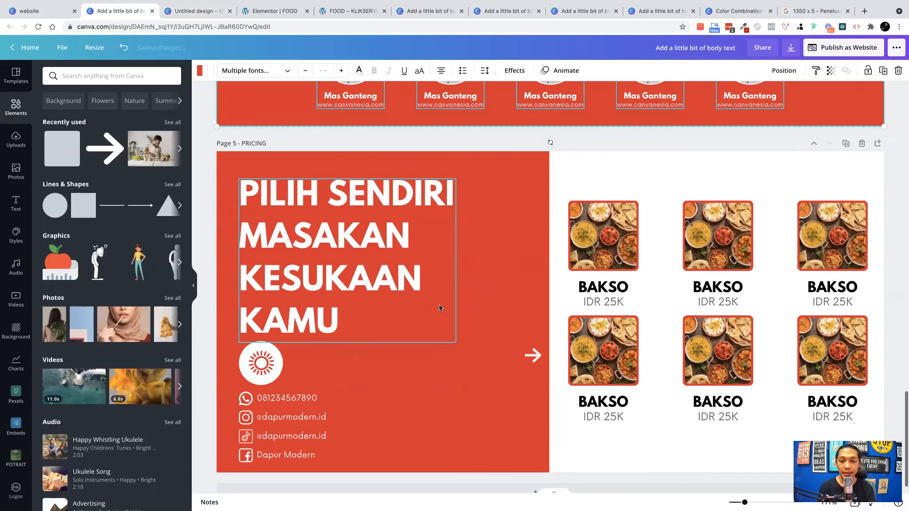
left_click(604, 259)
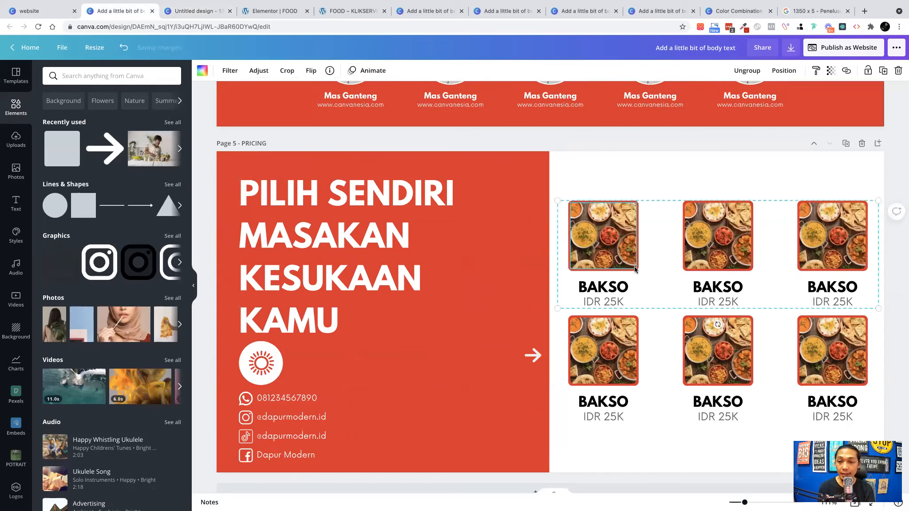
key("super+a")
left_click(189, 15)
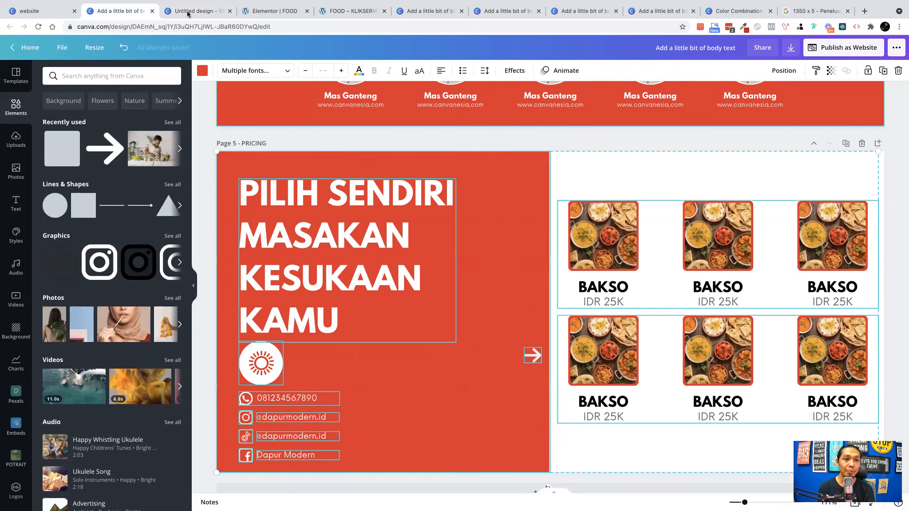
scroll(377, 262, "down", 4)
left_click(378, 262)
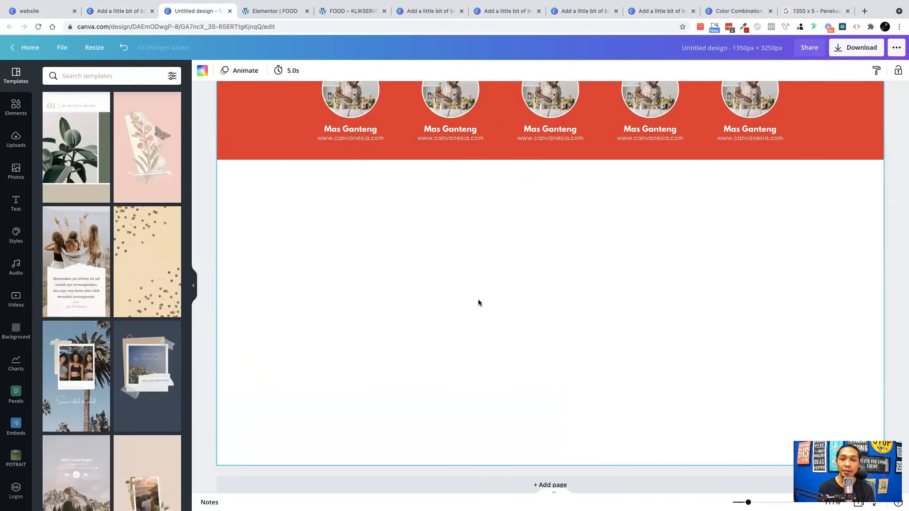
key("super+v")
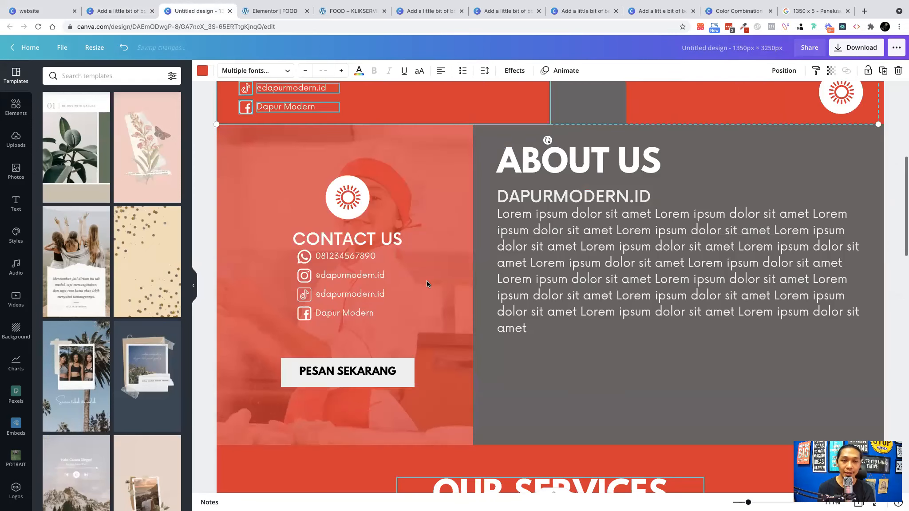
Move the pasted pricing section to the end of the long page, below the testimonial block.
scroll(332, 146, "up", 7)
left_click_drag(361, 217, 331, 207)
scroll(361, 260, "down", 10)
scroll(360, 260, "down", 8)
scroll(361, 261, "down", 9)
scroll(335, 193, "up", 3)
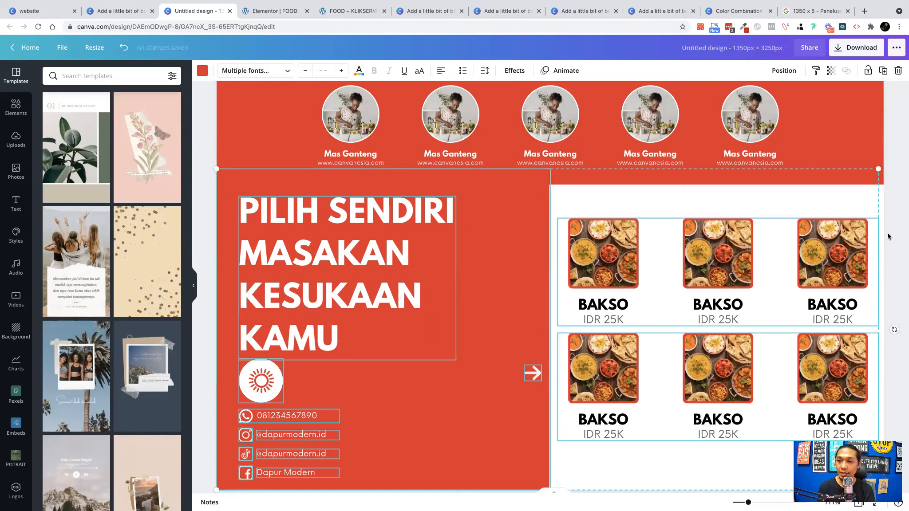
Trim the top edge of the red pricing background to meet the bottom edge of the testimonial block.
left_click(538, 197)
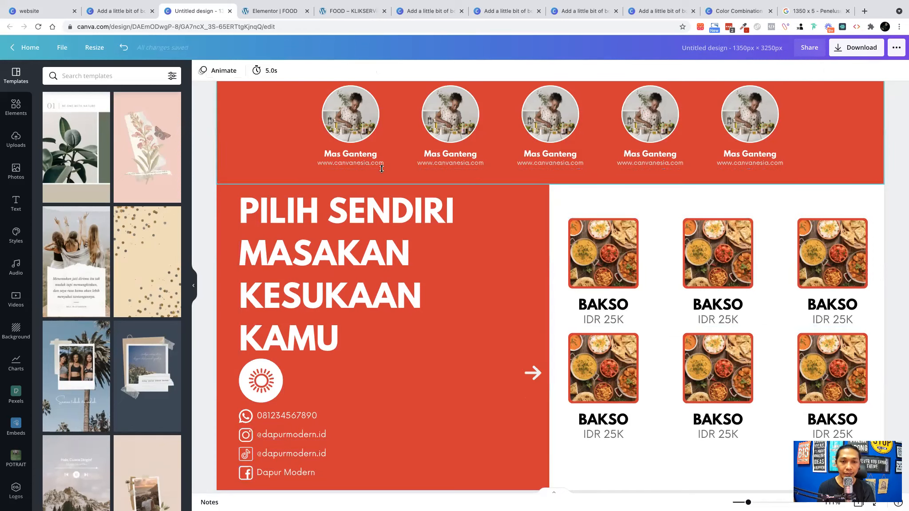
left_click_drag(378, 193, 390, 184)
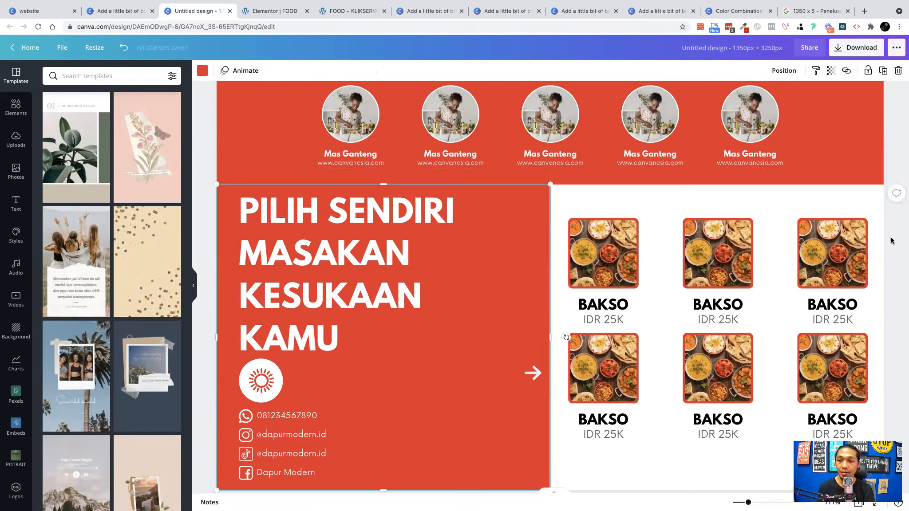
left_click(574, 196)
scroll(264, 377, "down", 1)
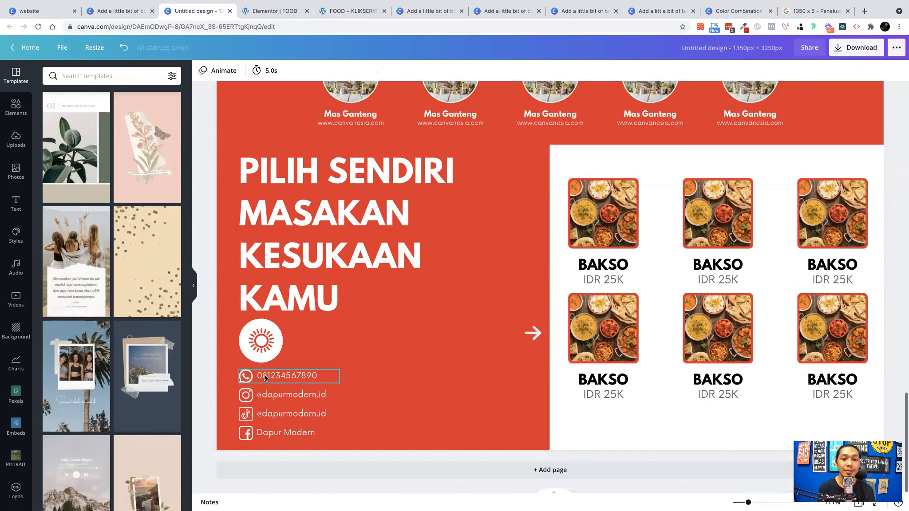
Open the long design as a website with the Standard web style and look through all its sections.
scroll(295, 375, "up", 15)
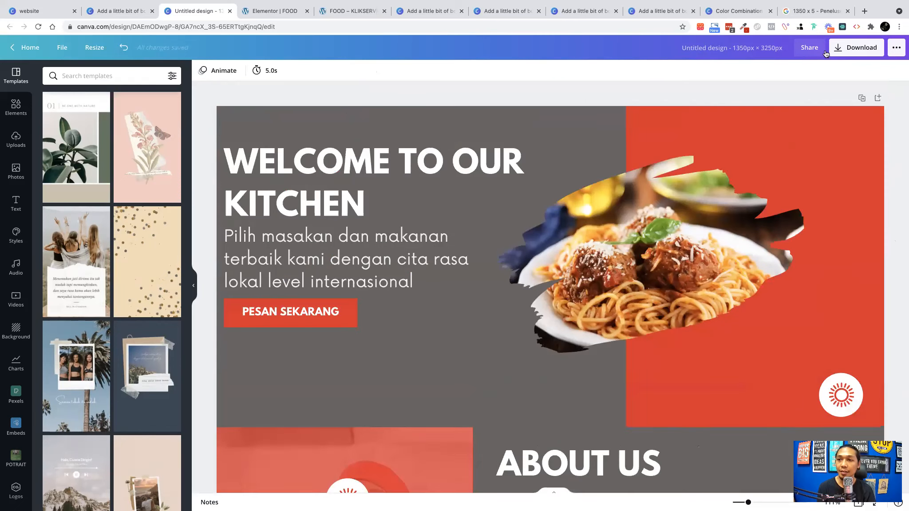
left_click(897, 51)
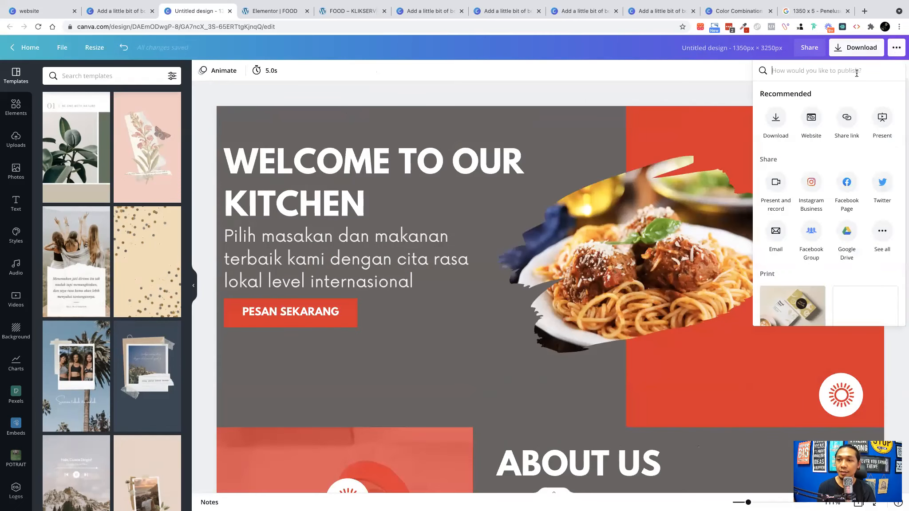
left_click(809, 126)
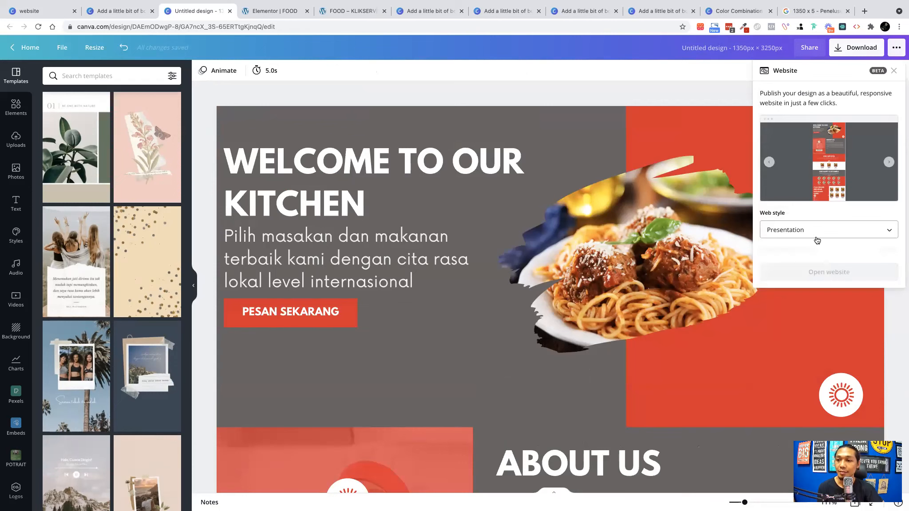
left_click(808, 238)
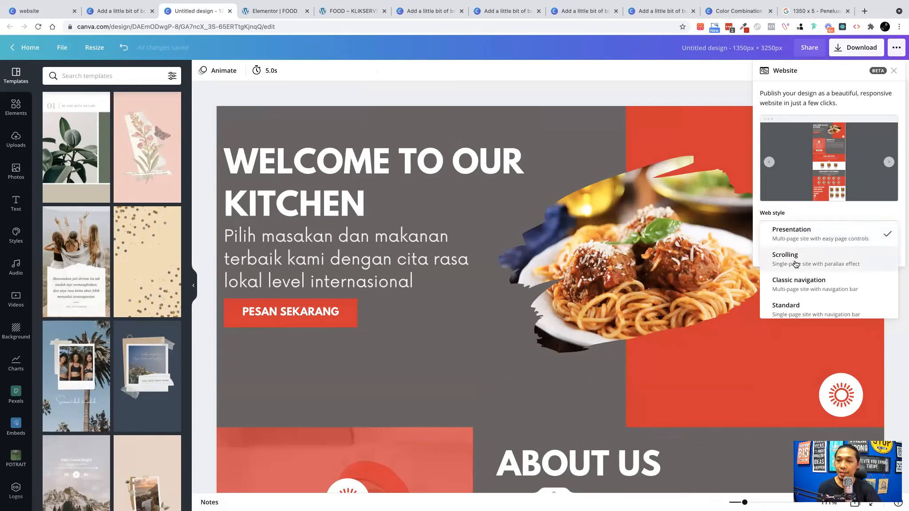
left_click(828, 306)
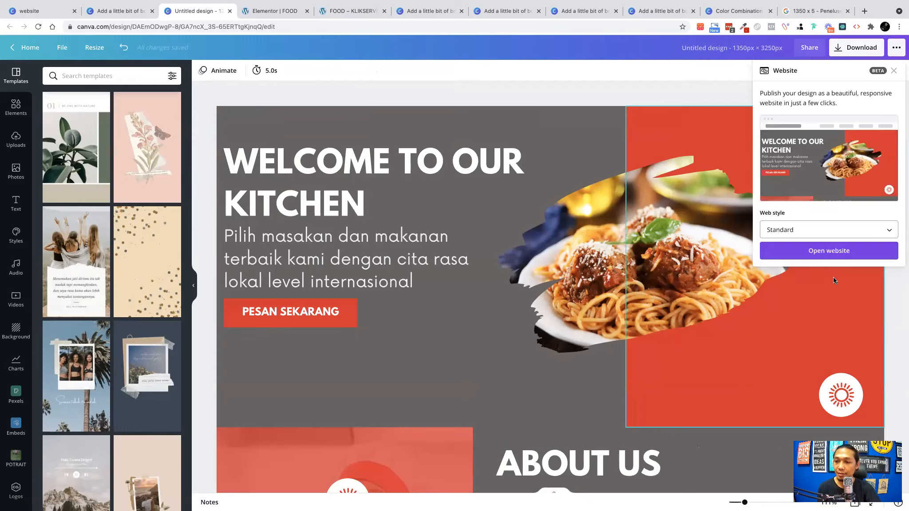
left_click(820, 252)
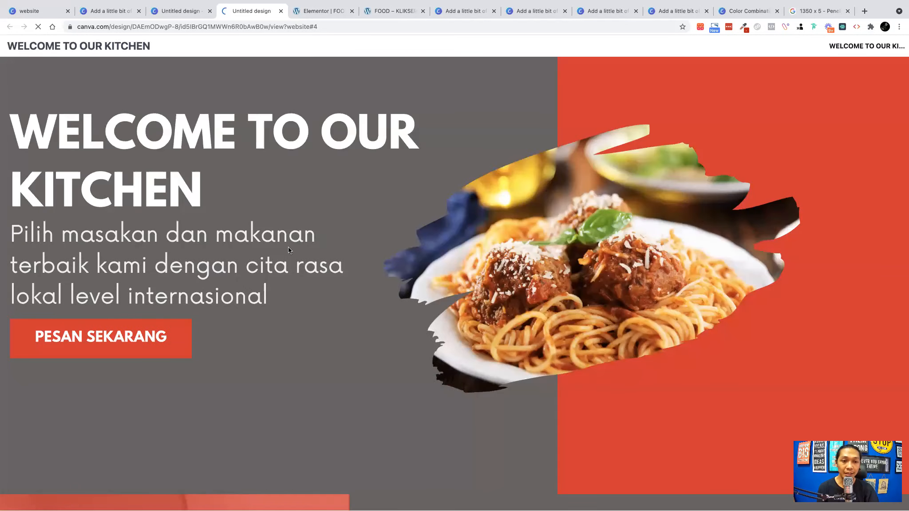
scroll(289, 247, "down", 5)
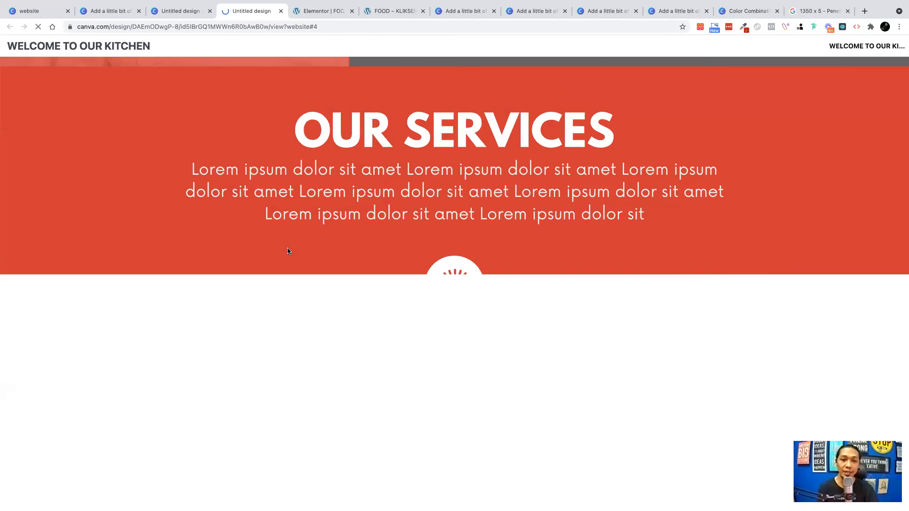
scroll(288, 250, "down", 5)
scroll(288, 251, "down", 5)
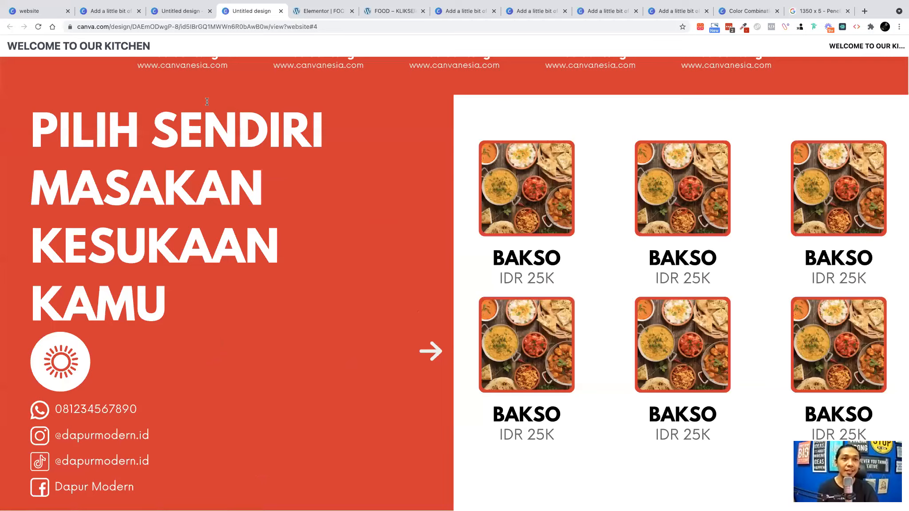
scroll(206, 101, "up", 5)
Generate the embed links for the long design and copy its HTML embed code.
left_click(161, 15)
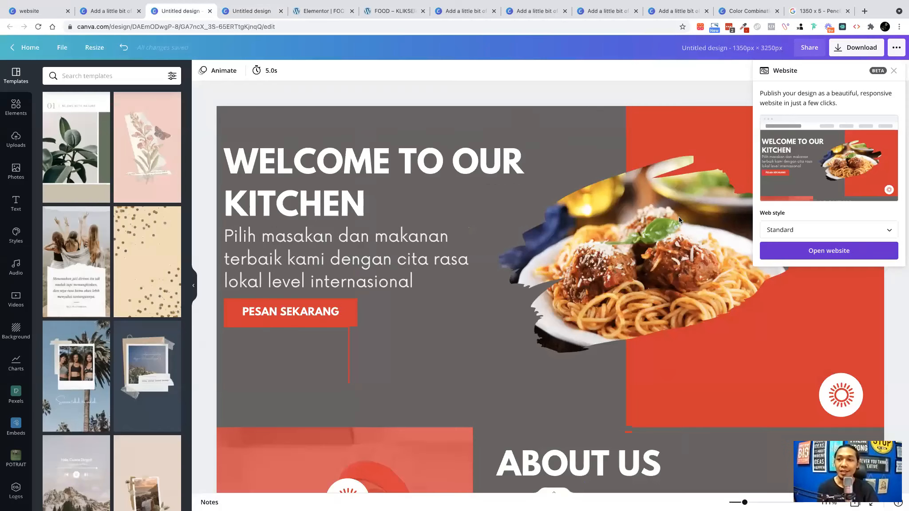
left_click(901, 47)
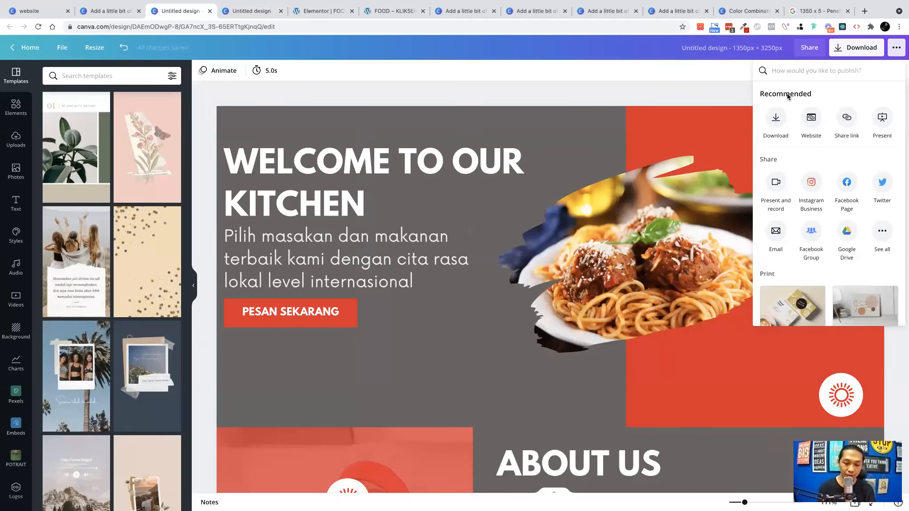
type("embe")
left_click(776, 103)
left_click(836, 136)
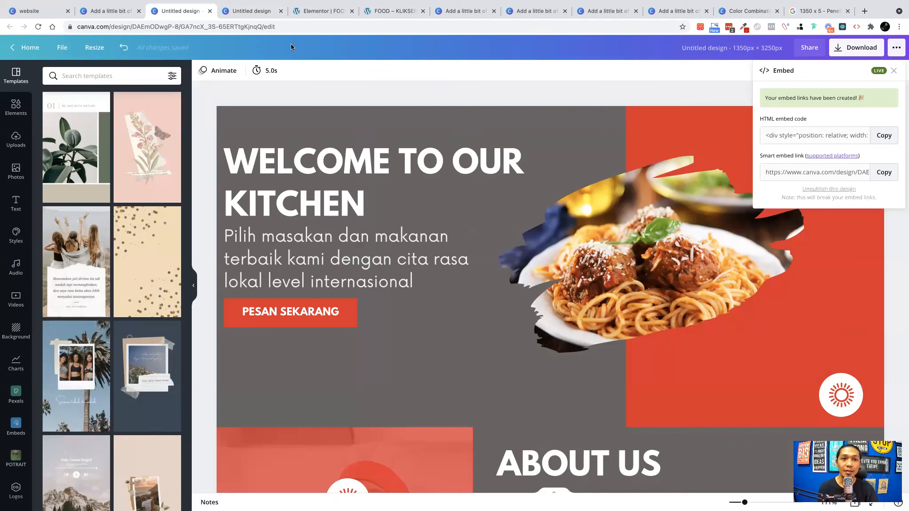
Switch to the Elementor editor of the FOOD page and replace the HTML widget's code with the copied embed code.
left_click(308, 13)
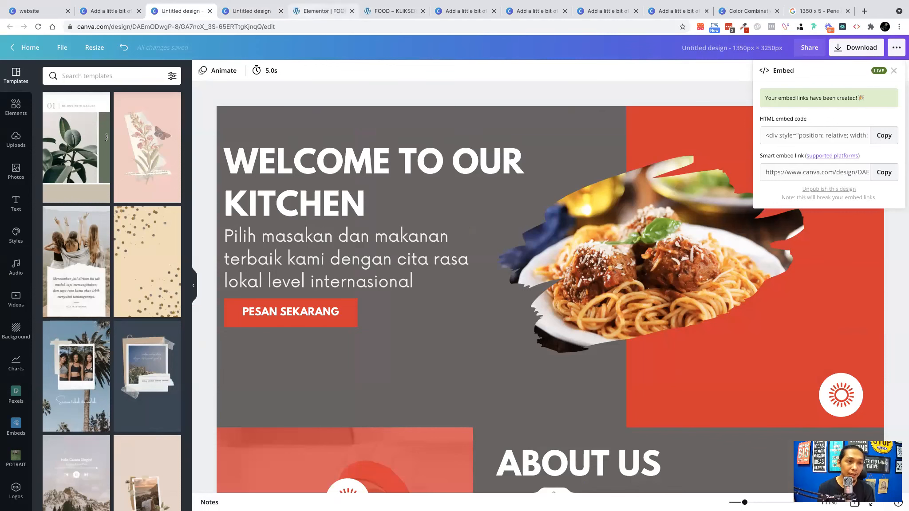
left_click(108, 138)
key("super+a")
type("<div style=\"position: relative; width: 100%; height: 0; padding-top: 240.7407%;  padding-bottom: 48px; box-shadow: 0 2px 8px 0 rgba(63,69,81,0.16); margin-top: 1.6em; margin-bottom: 0.9em; overflow: hidden;  border-radius: 8px; will-change: transform;\">   <iframe loading=\"lazy\" style=\"position: absolute; width: 100%; height: 100%; top: 0; left: 0; border: none; padding: 0;margin: 0;\"     src=\"https:&#x2F;&#x2F;www.canva.com&#x2F;design&#x2F;DAEmODwgP-8&#x2F;view?embed\">   </iframe> </div> <a href=\"https:&#x2F;&#x2F;www.canva.com&#x2F;design&#x2F;DAEmODwgP-8&#x2F;view?utm_content=DAEmODwgP-8&amp;utm_campaign=designshare&amp;utm_medium=embeds&amp;utm_source=link\" target=\"_blank\" rel=\"noopener\">Design</a> by AdhityaTri")
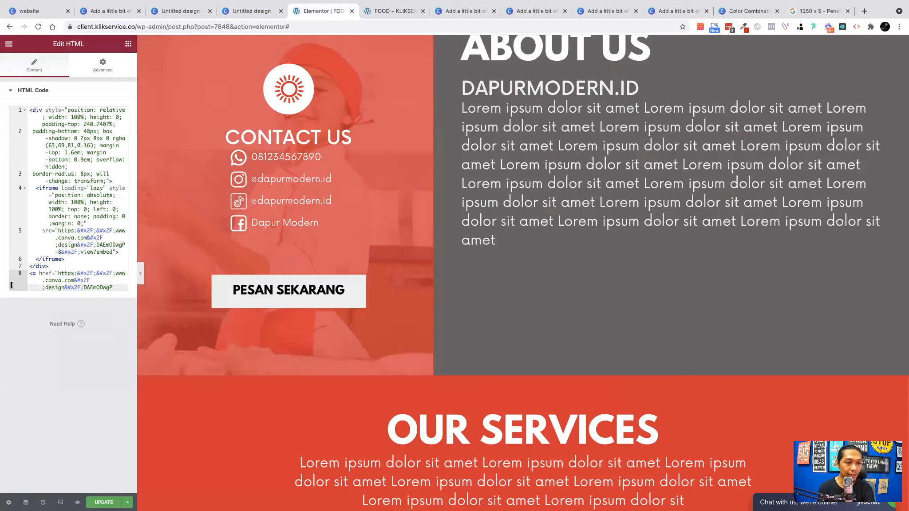
Delete the design credit link and the empty line after the closing div in the HTML code.
left_click_drag(122, 343, 96, 335)
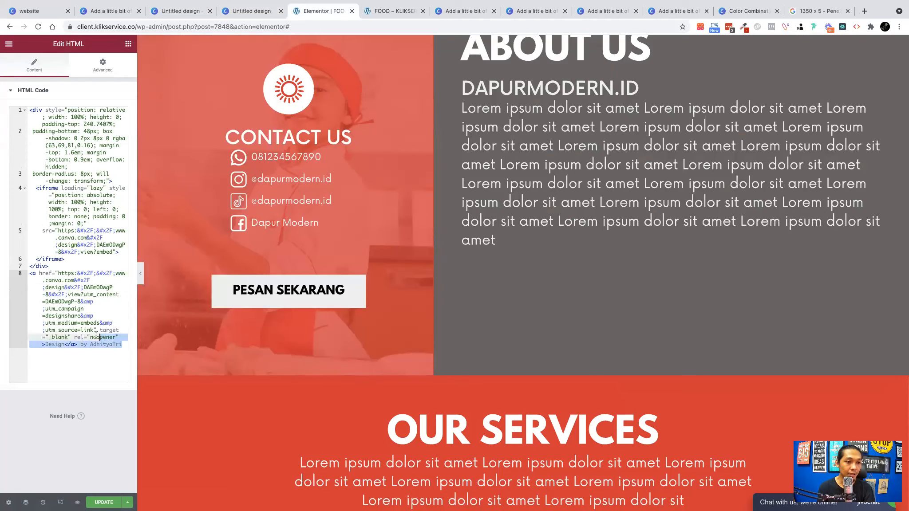
left_click_drag(30, 279, 26, 274)
key("BackSpace")
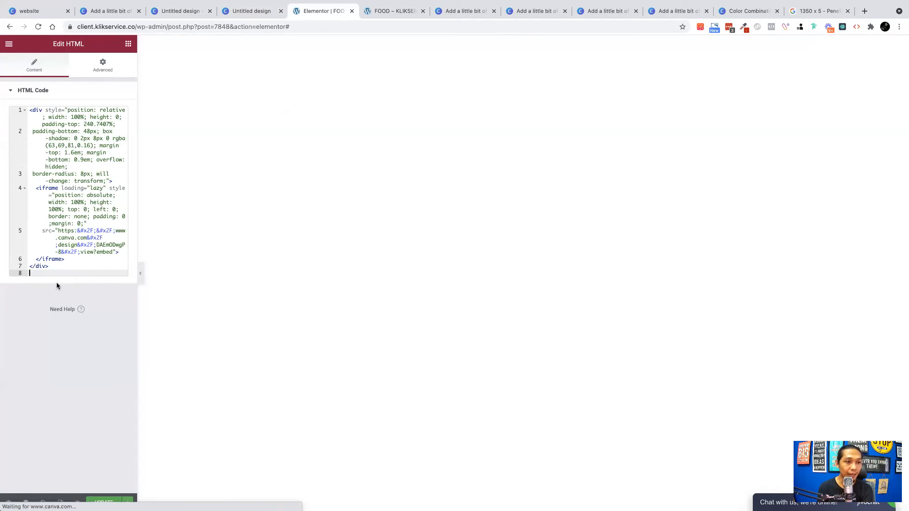
key("BackSpace")
Set both margin-bottom and margin-top to 0 in the embed code's div style.
left_click_drag(90, 161, 77, 161)
key("BackSpace")
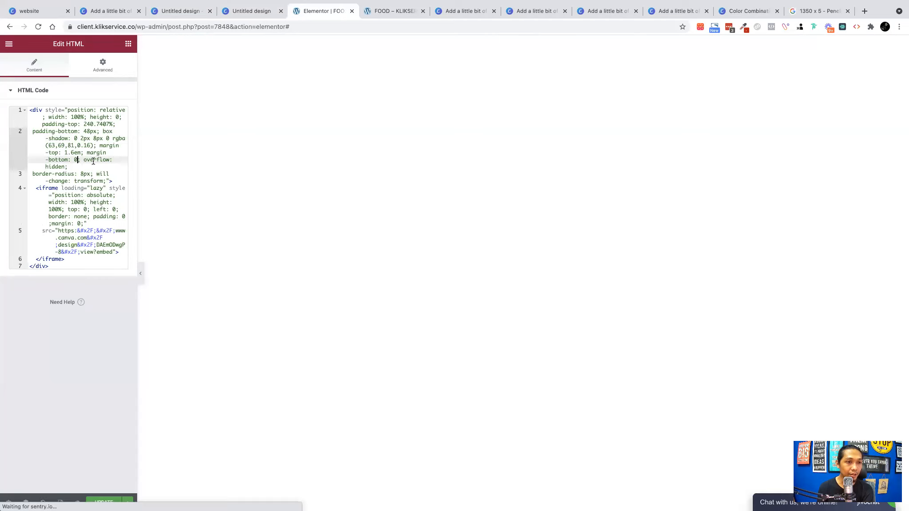
left_click_drag(64, 155, 81, 154)
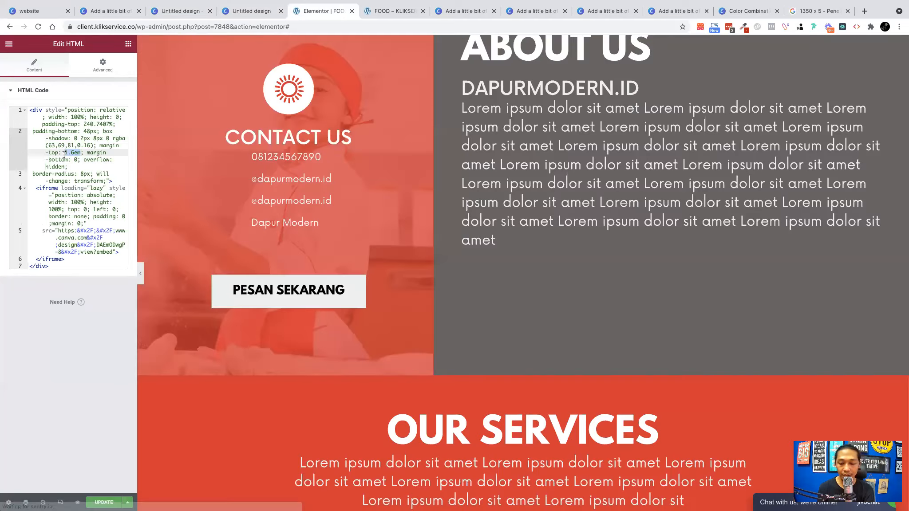
type("0")
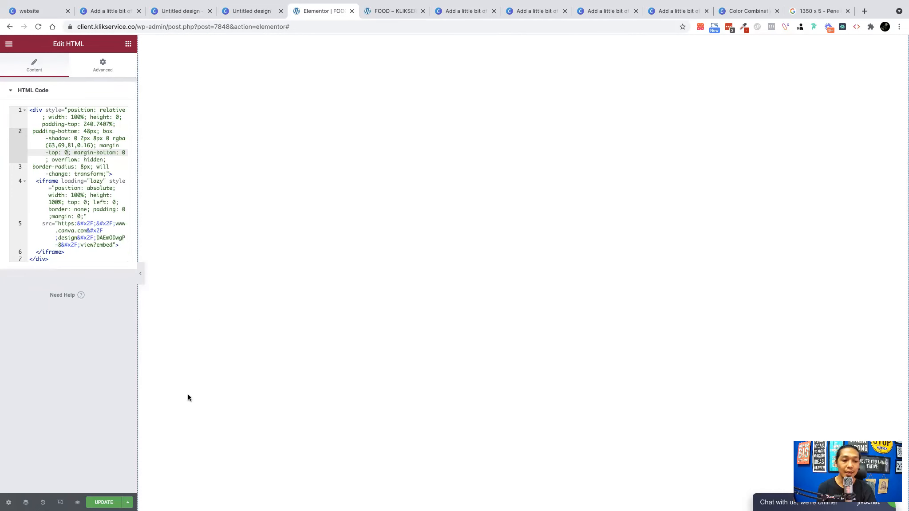
Look through the embedded design in the Elementor canvas and save the FOOD page.
scroll(265, 269, "down", 10)
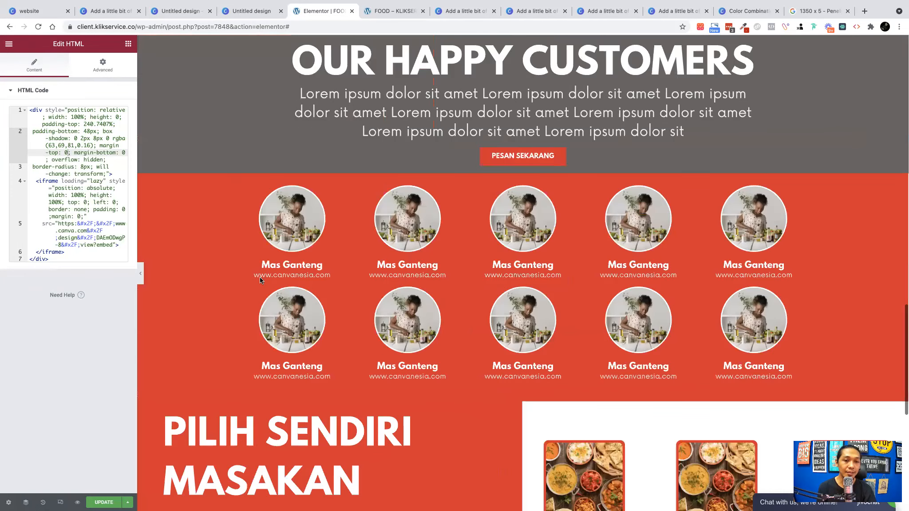
scroll(260, 277, "down", 1)
key("super+s")
scroll(253, 283, "up", 20)
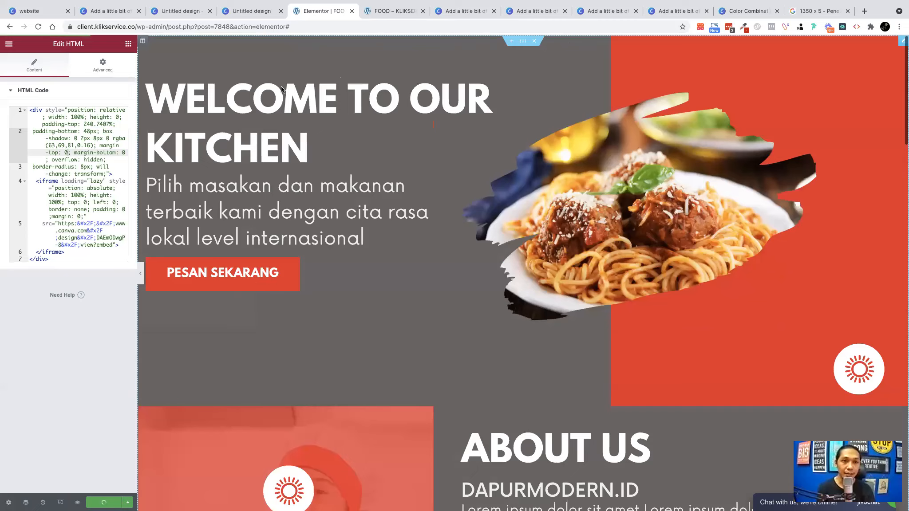
Examine the FOOD page preview from the About section down to the pricing section and page end.
left_click(371, 11)
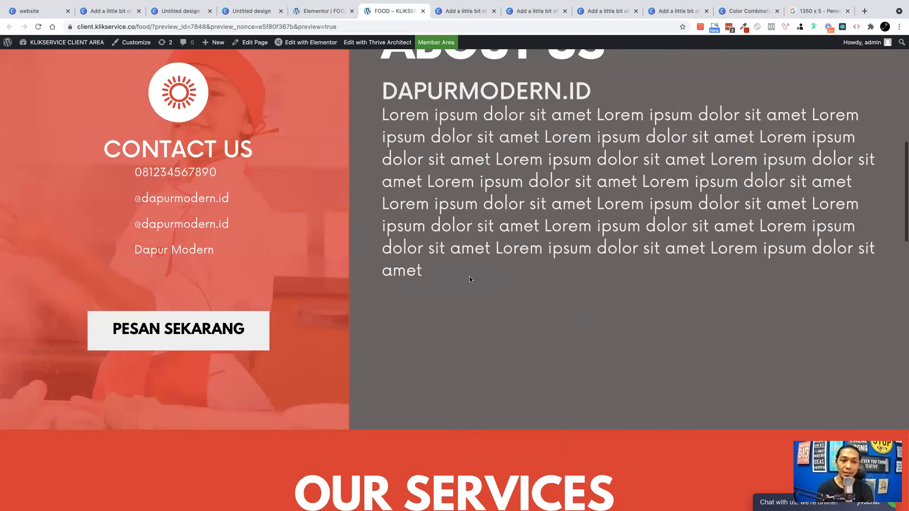
scroll(469, 276, "down", 12)
scroll(470, 276, "down", 15)
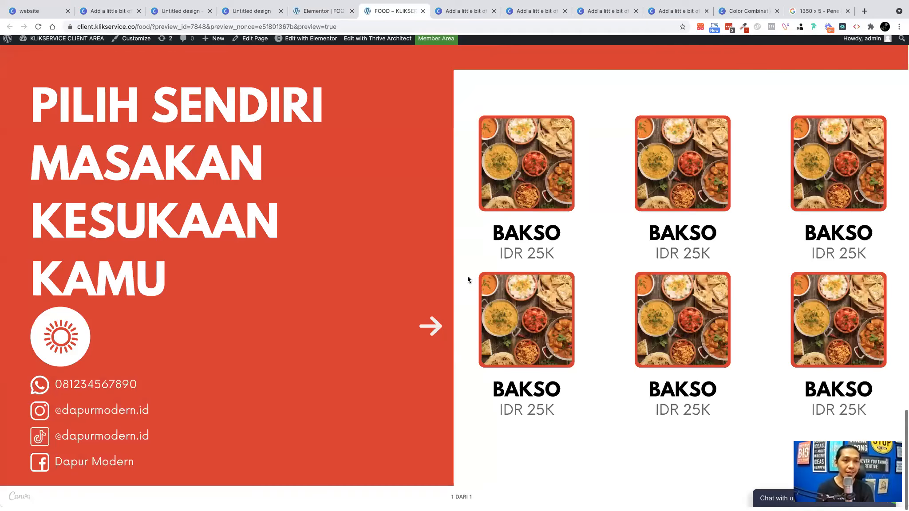
scroll(467, 276, "up", 20)
scroll(326, 208, "down", 17)
scroll(307, 256, "down", 11)
right_click(358, 369)
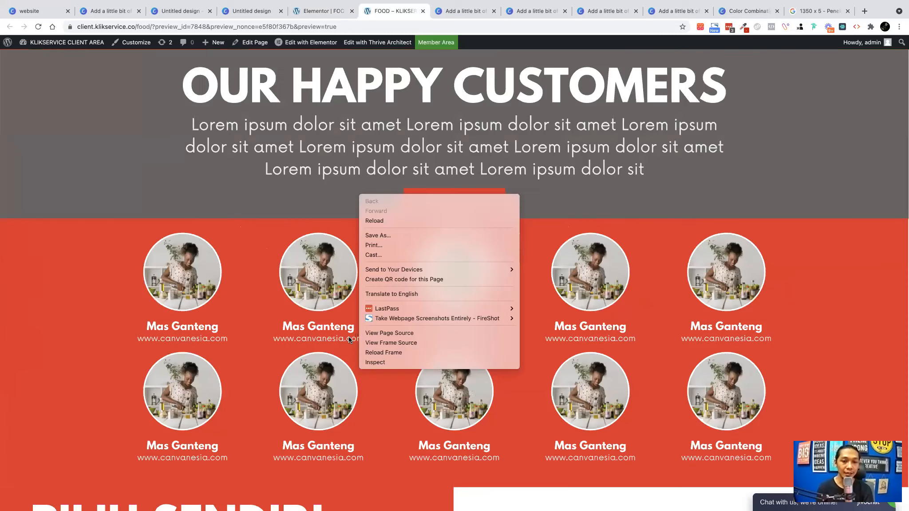
left_click(686, 62)
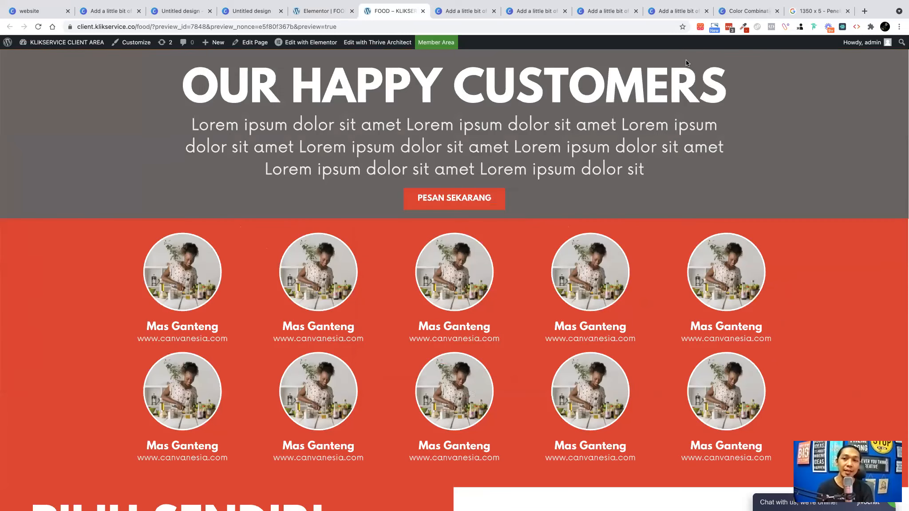
Check the FOOD page preview at a 380 px wide mobile size with the developer tools, and return to the full desktop view.
key("super+alt+i")
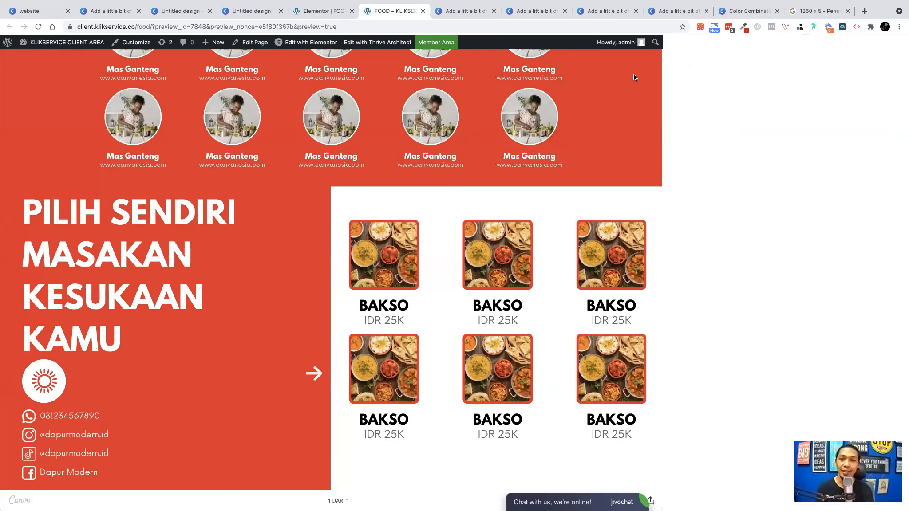
key("super+shift+m")
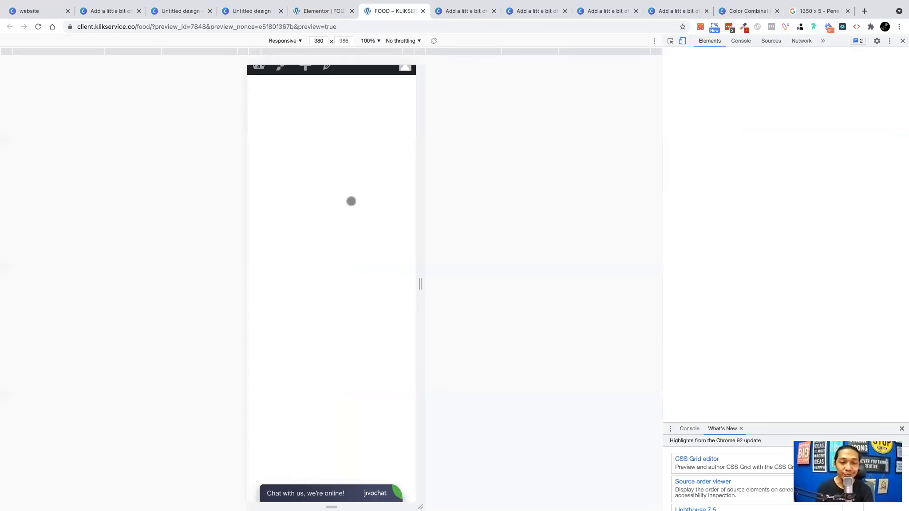
scroll(353, 202, "down", 1)
scroll(353, 202, "up", 1)
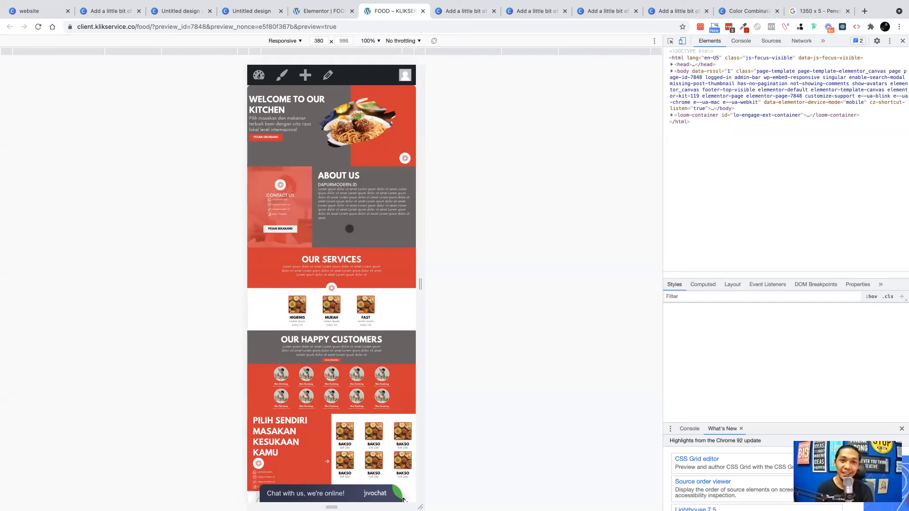
left_click(682, 40)
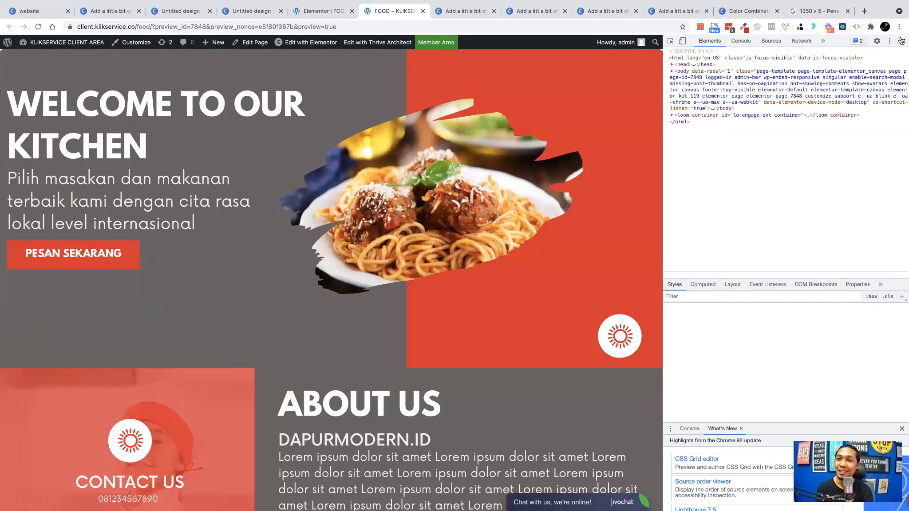
key("super+alt+i")
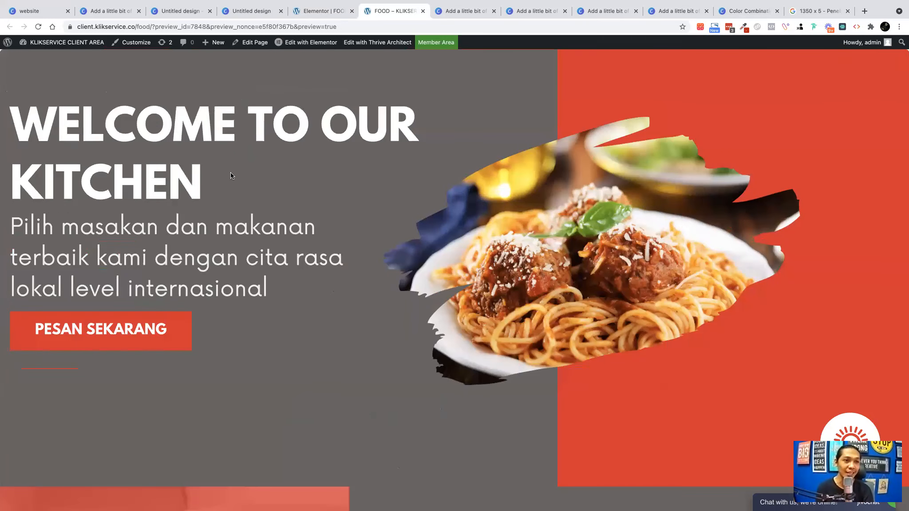
Set the border-radius to 0 in the div style of the embed code in the Elementor editor.
left_click(328, 14)
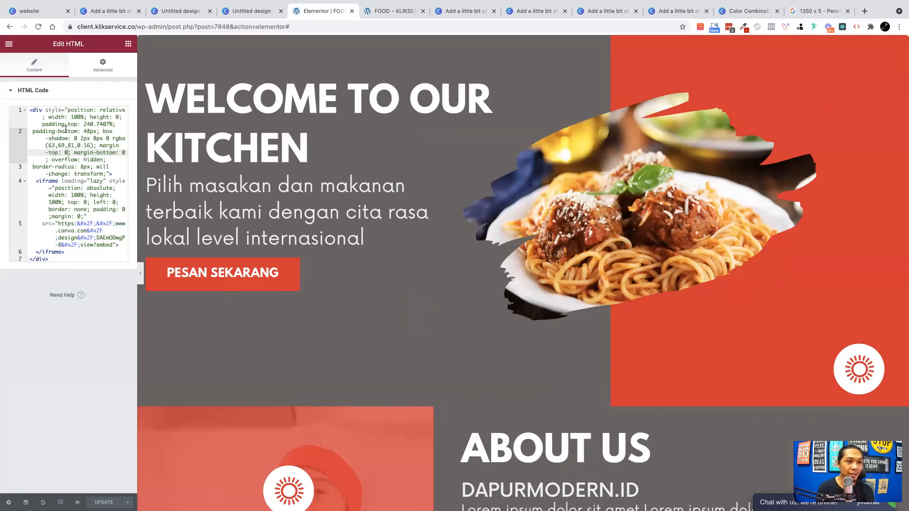
left_click(86, 167)
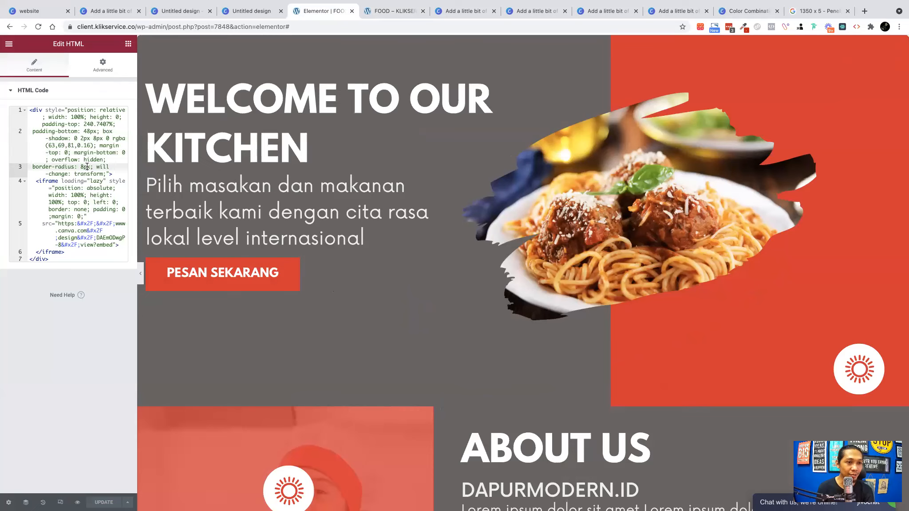
left_click_drag(82, 167, 87, 166)
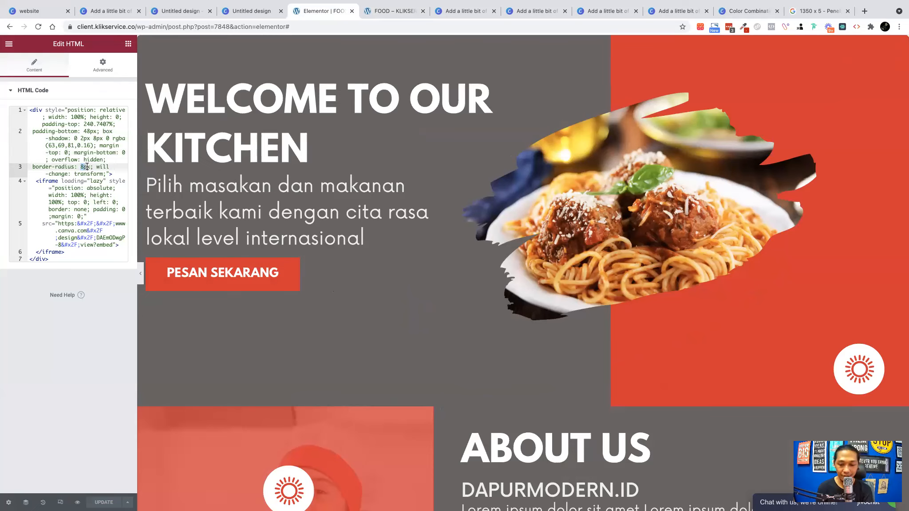
type("0")
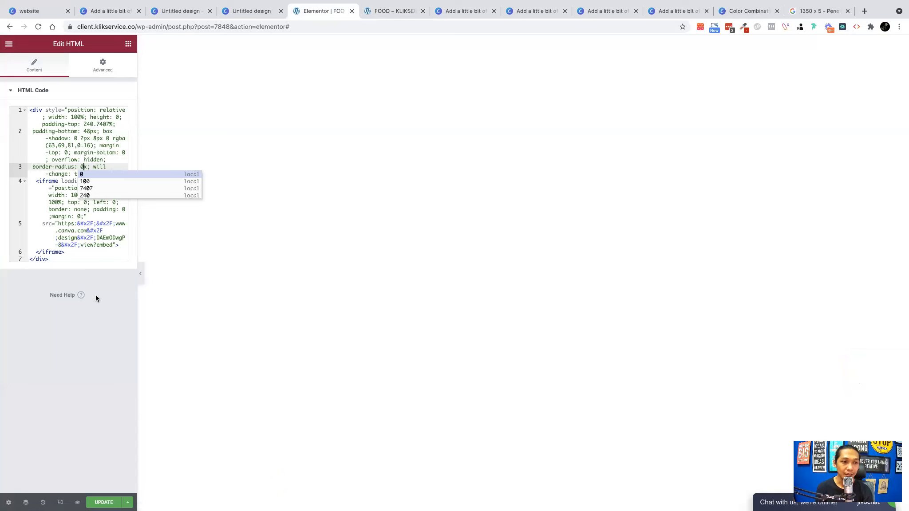
key("shift+Right")
key("BackSpace")
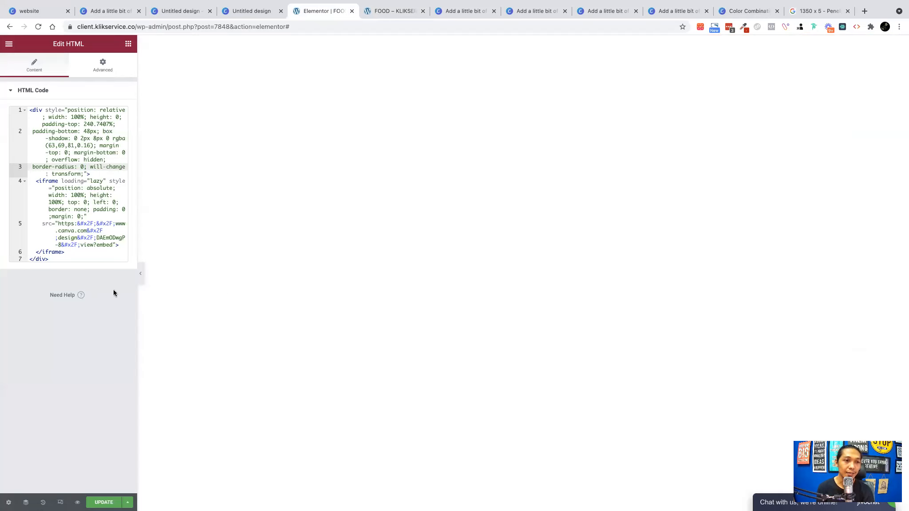